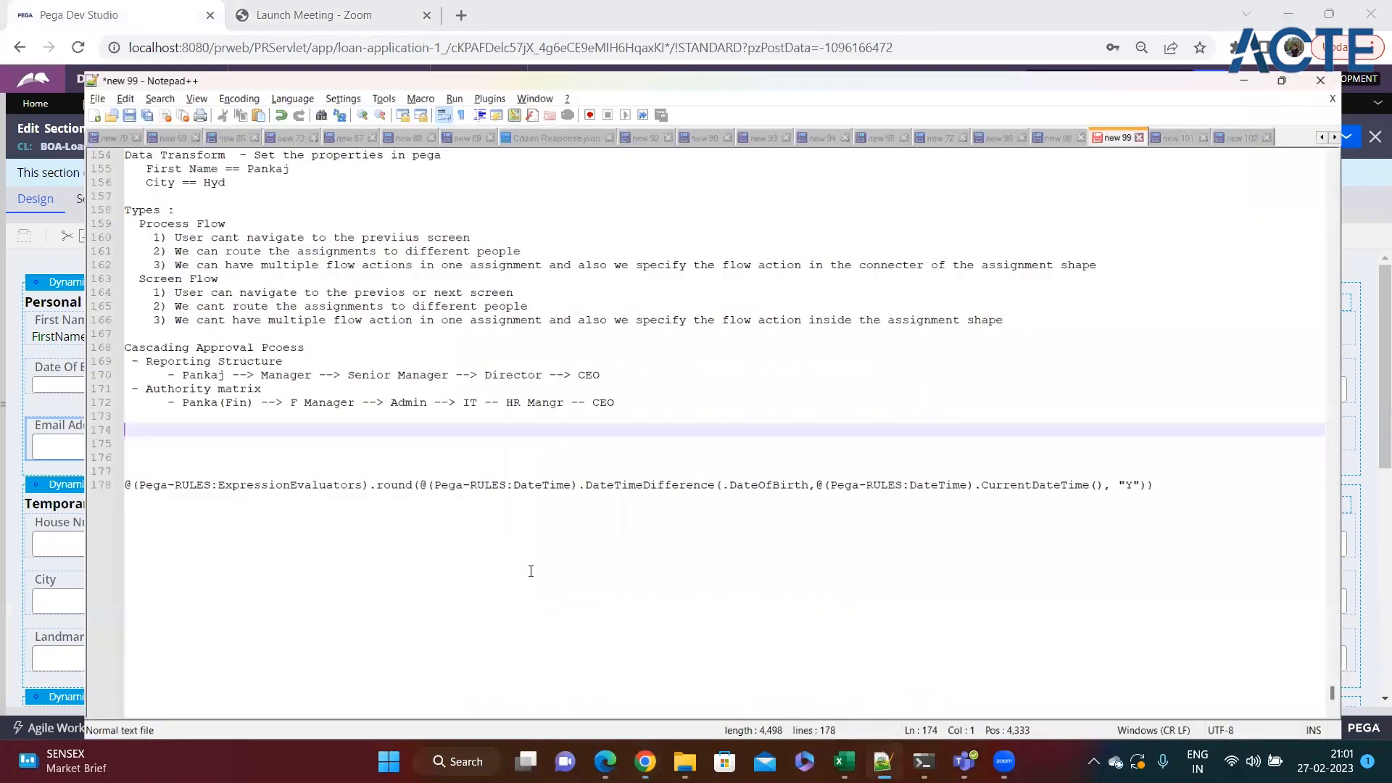
Review the Cascading Approval notes, comparing the approver chains for reporting structure and authority matrix.
click(380, 529)
scroll(364, 392, up, 1)
scroll(364, 392, up, 2)
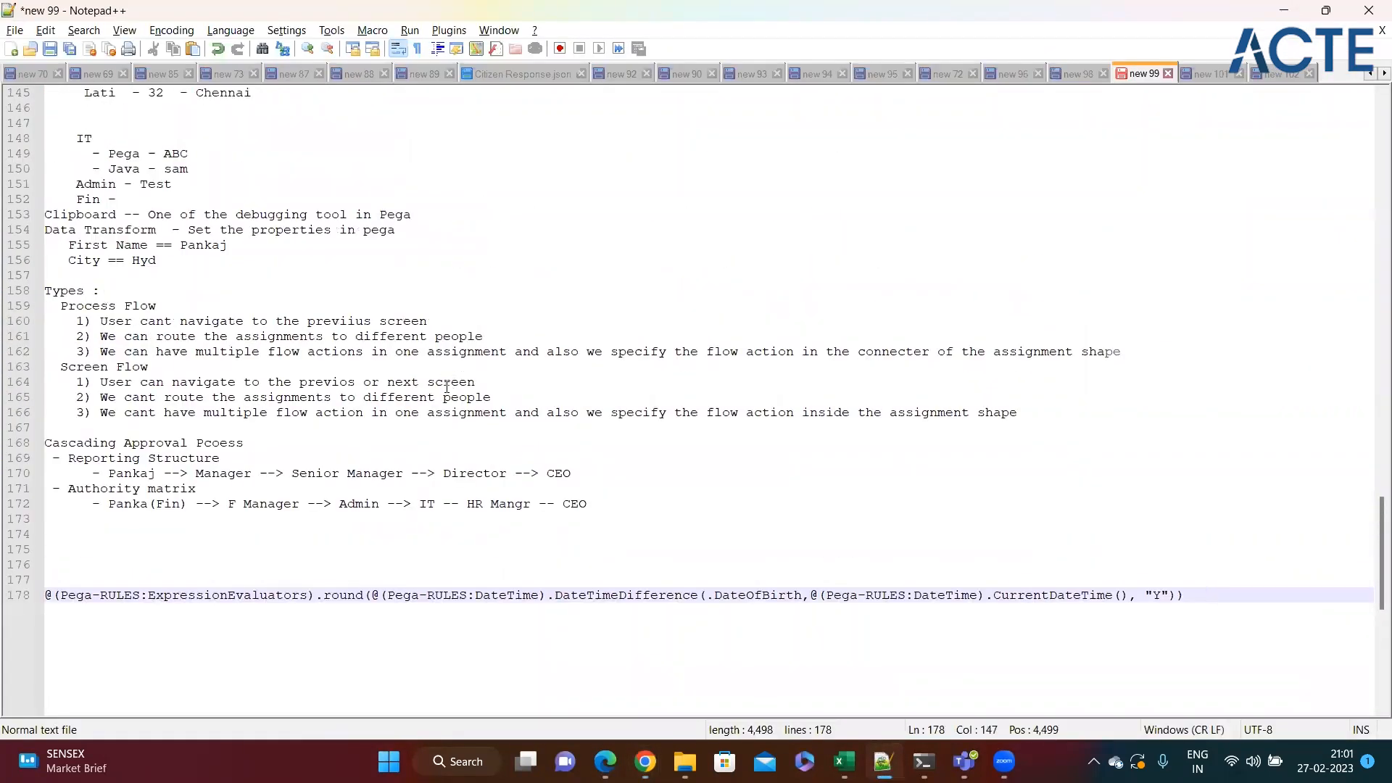
drag(253, 443, 44, 444)
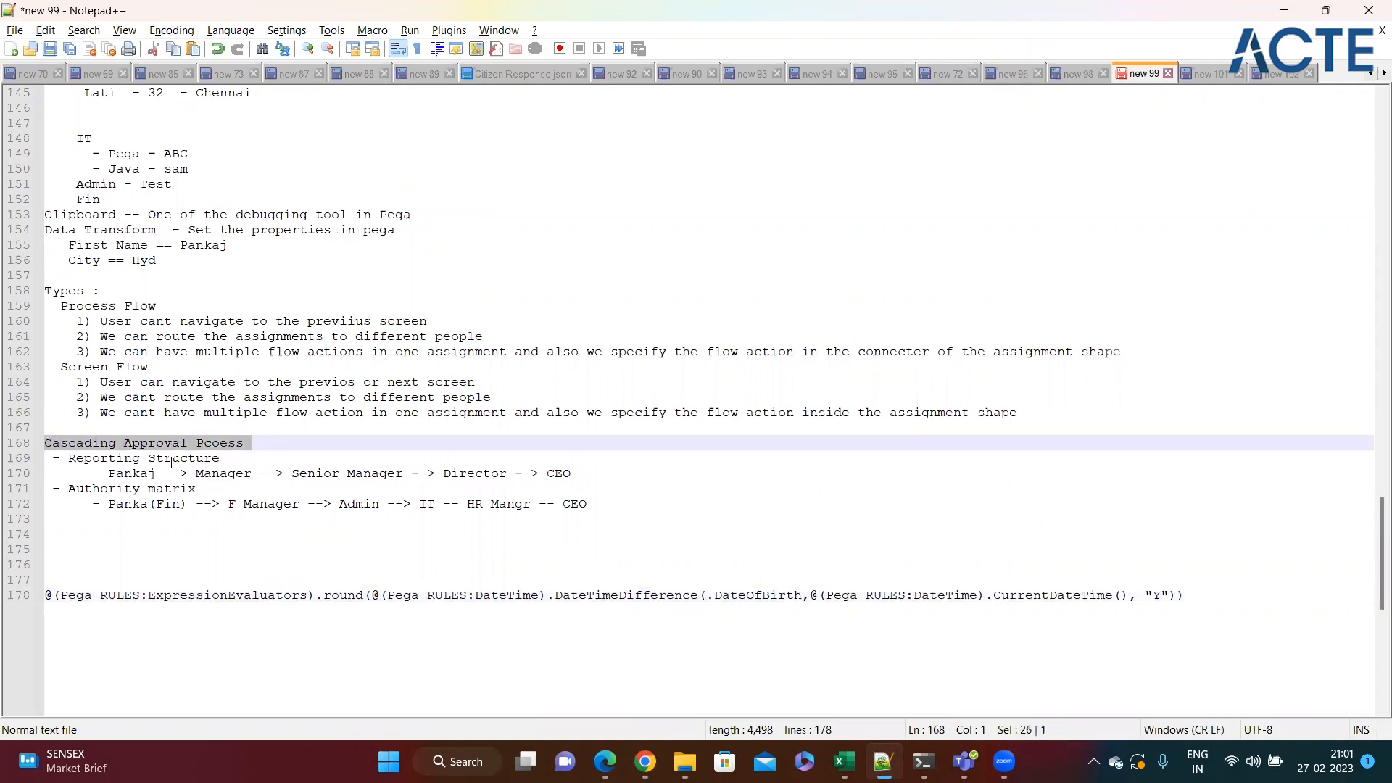
click(266, 472)
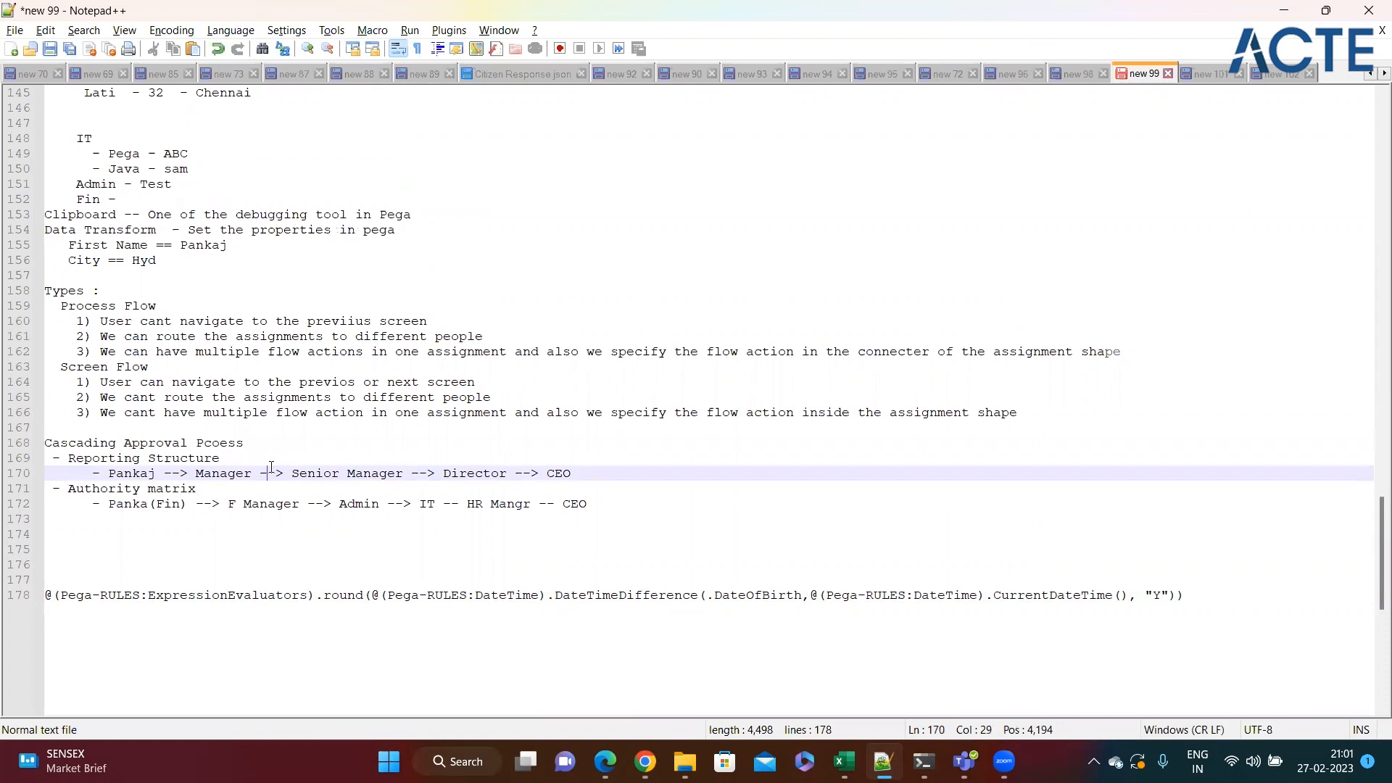
click(261, 459)
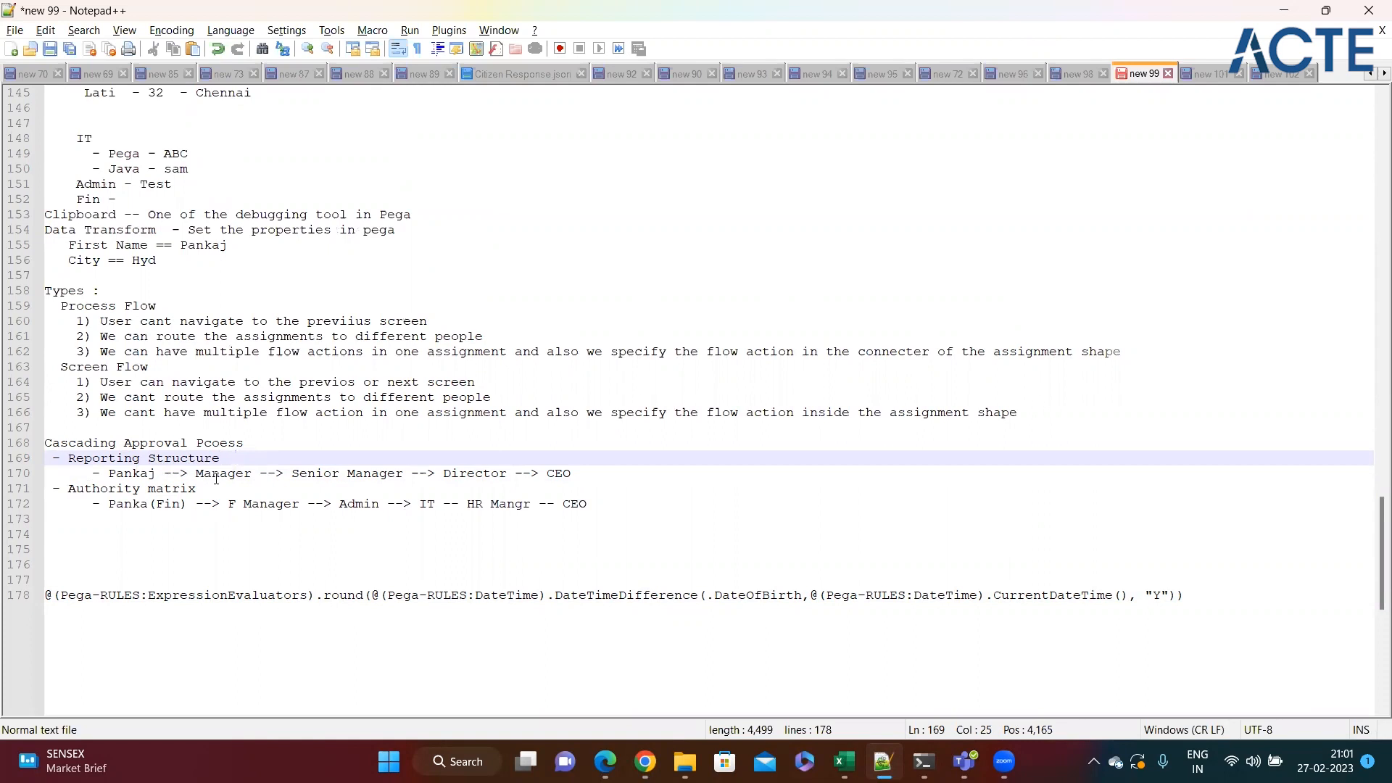
click(599, 474)
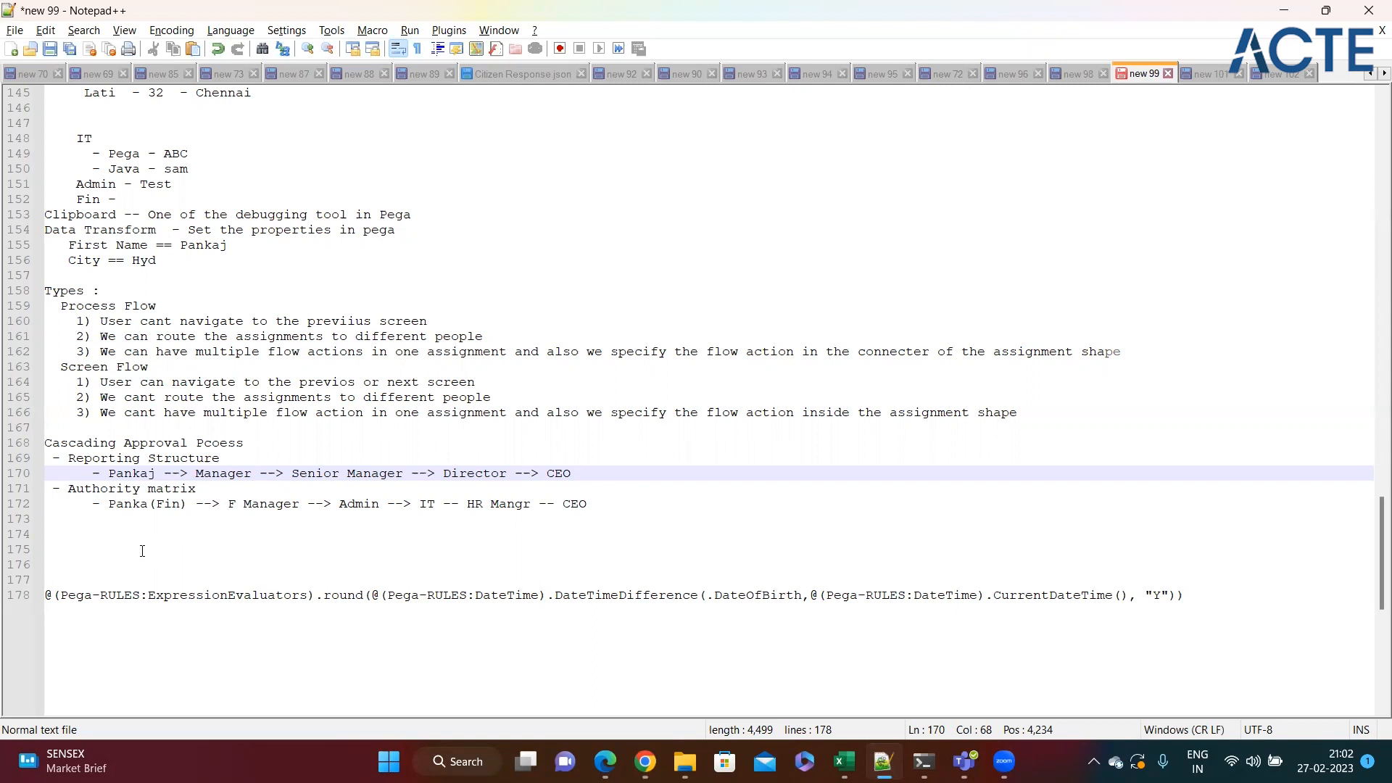
click(209, 490)
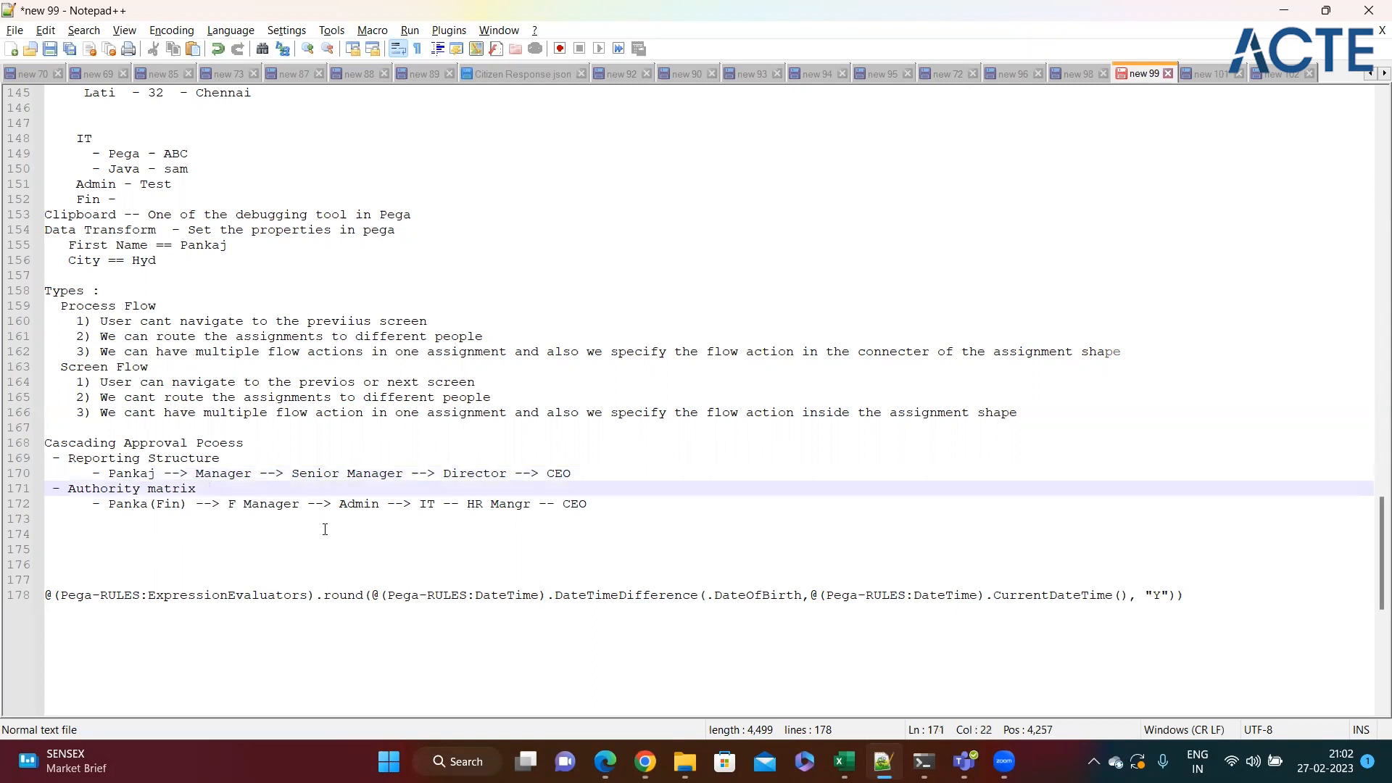
Switch to Pega Dev Studio and open the Aut Mat approval step of the Loan Process case type.
mouse_move(645, 762)
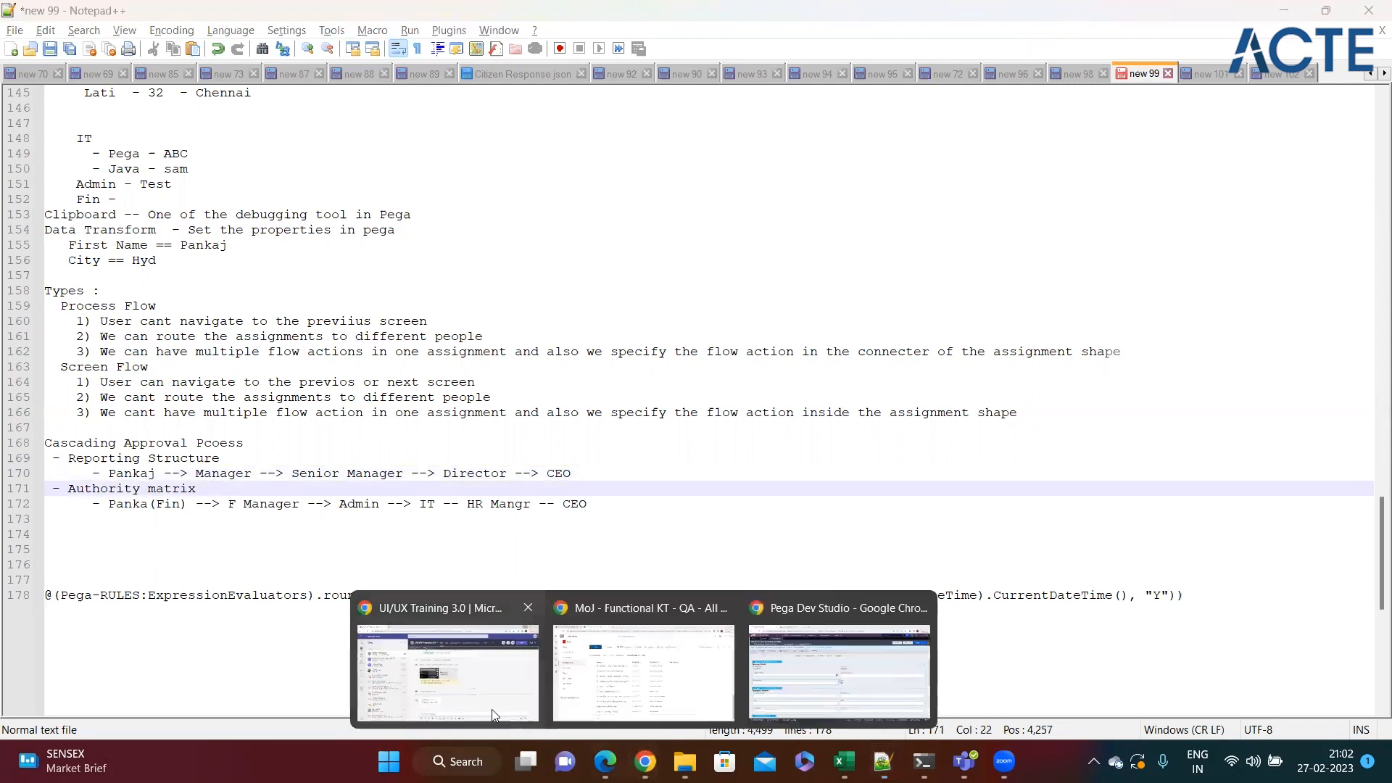
click(840, 670)
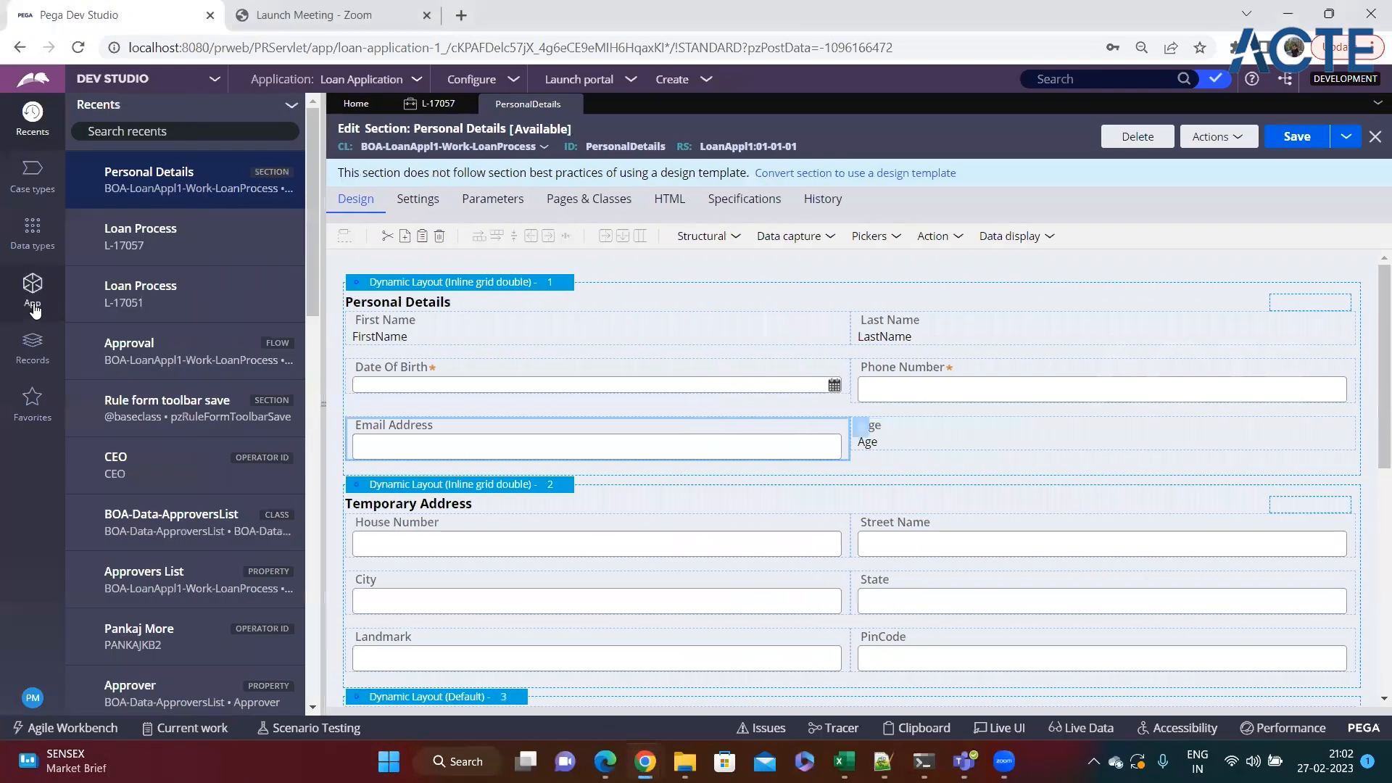
click(32, 172)
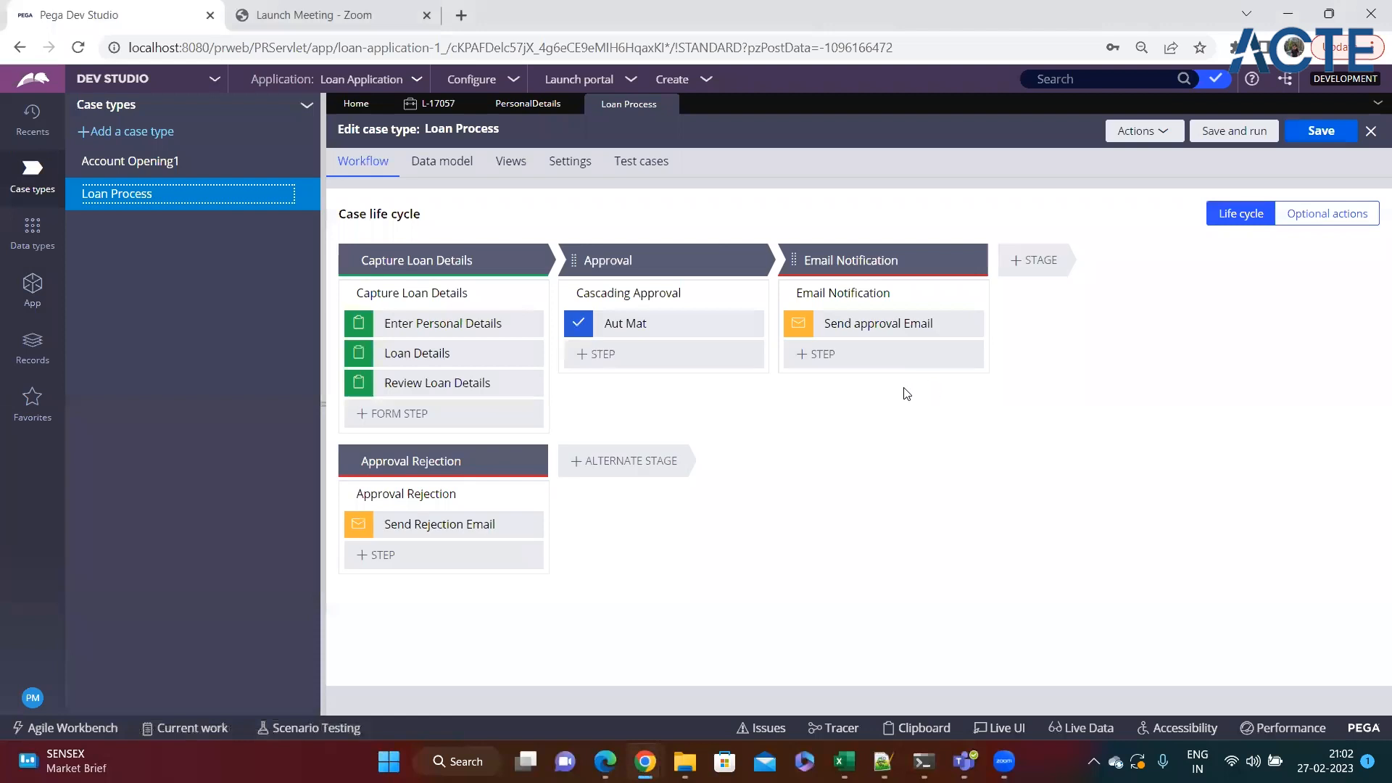
click(635, 327)
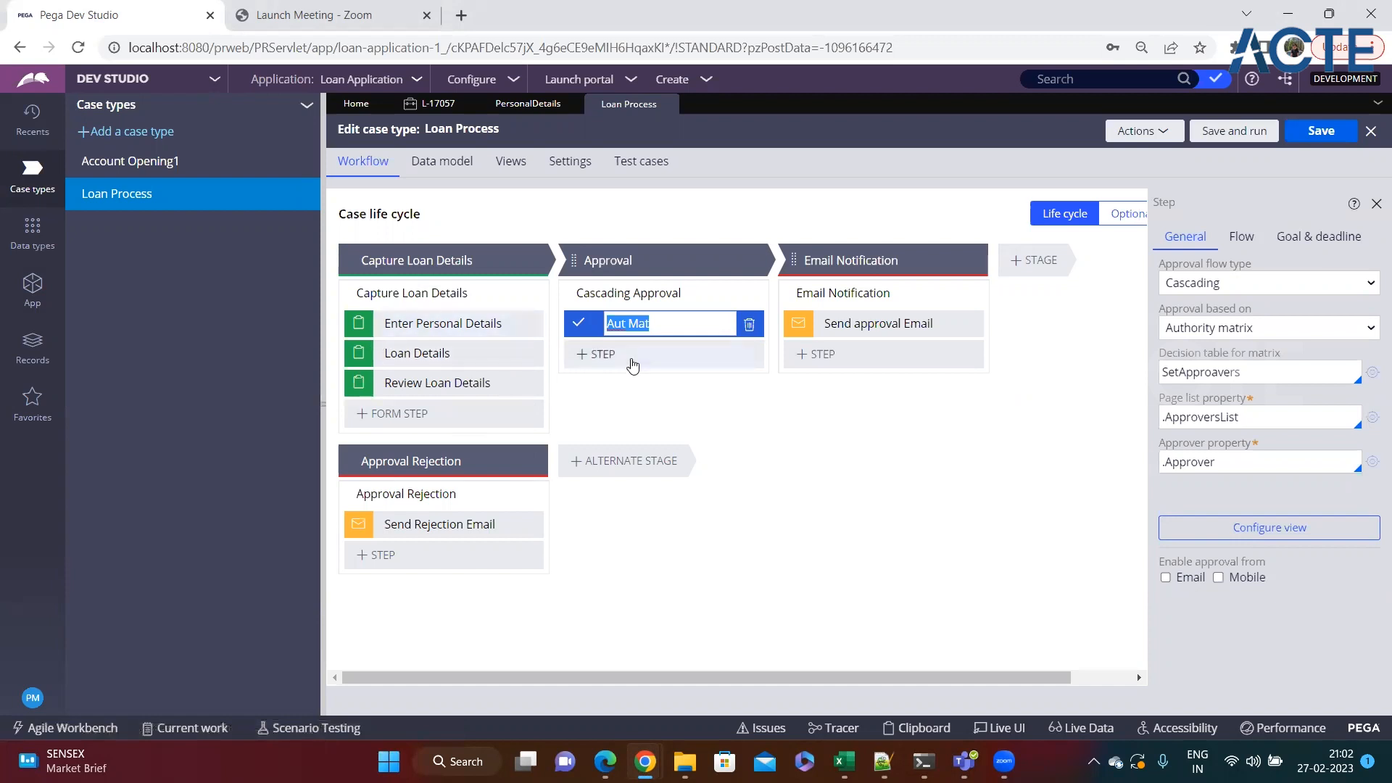
Select Authority matrix as the basis for the Aut Mat step's cascading approval.
click(628, 358)
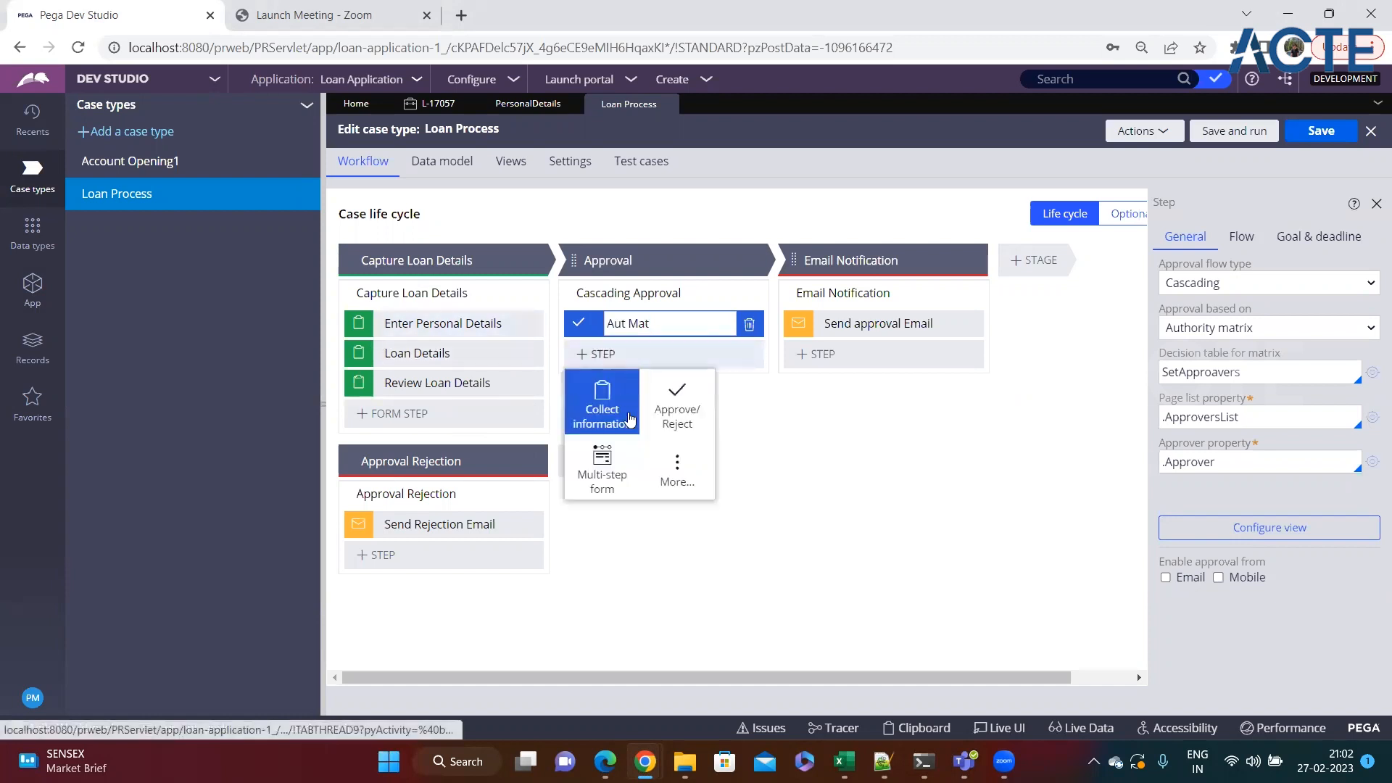
click(764, 419)
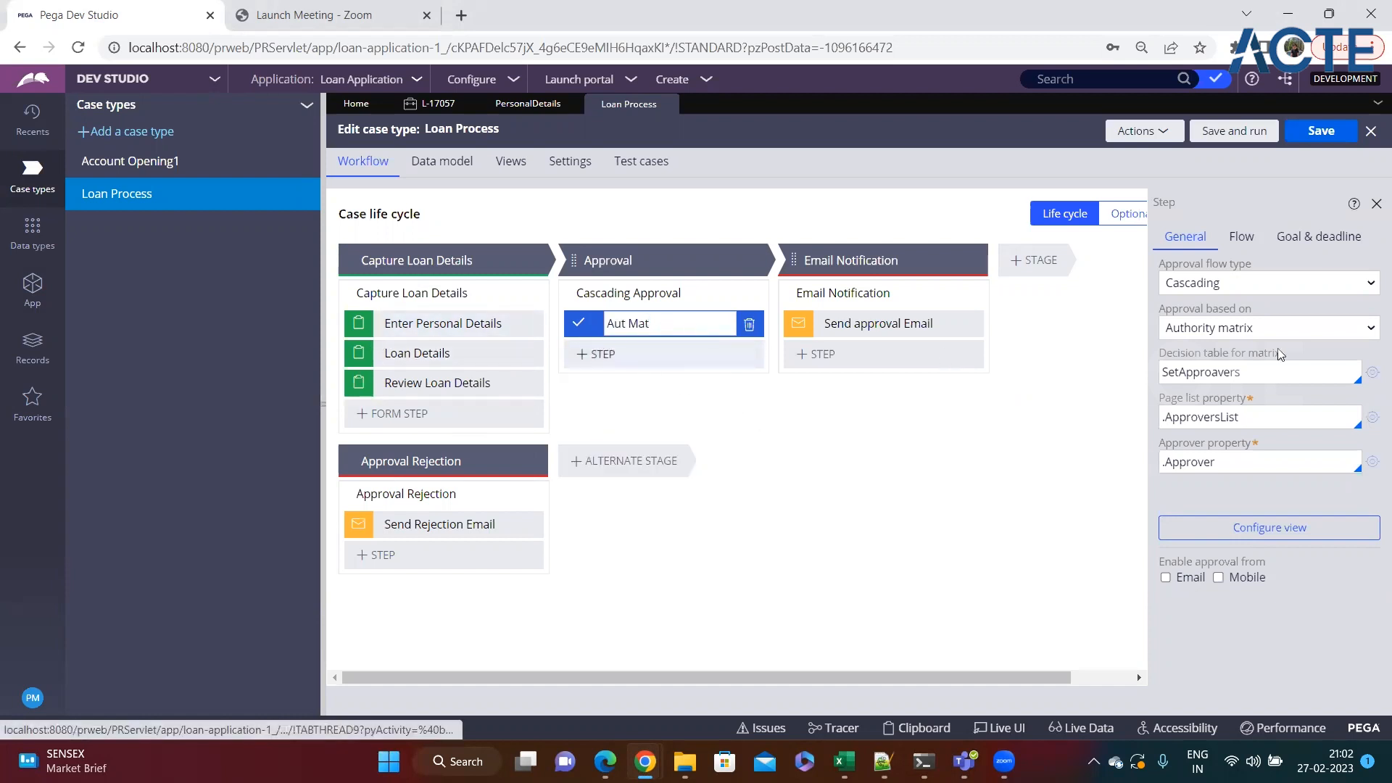
click(1271, 329)
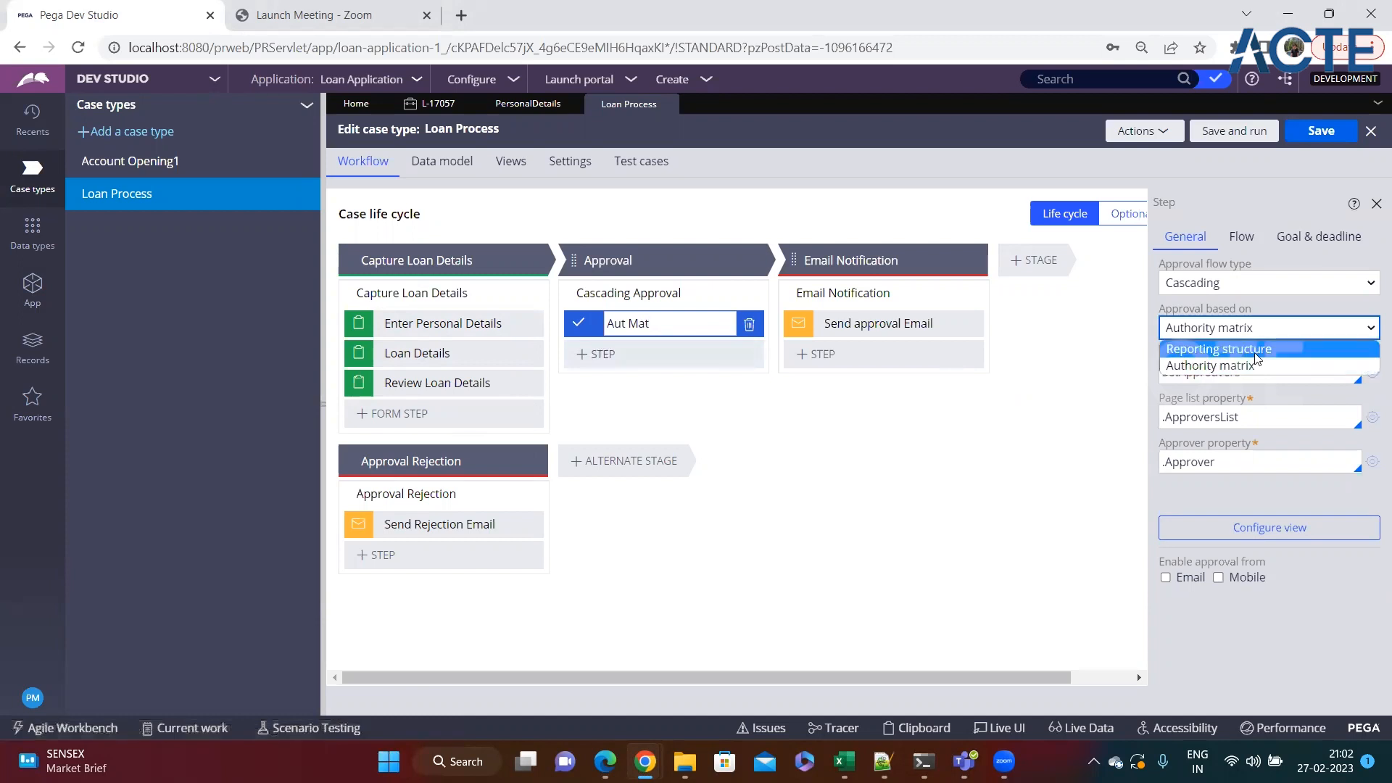
click(1216, 367)
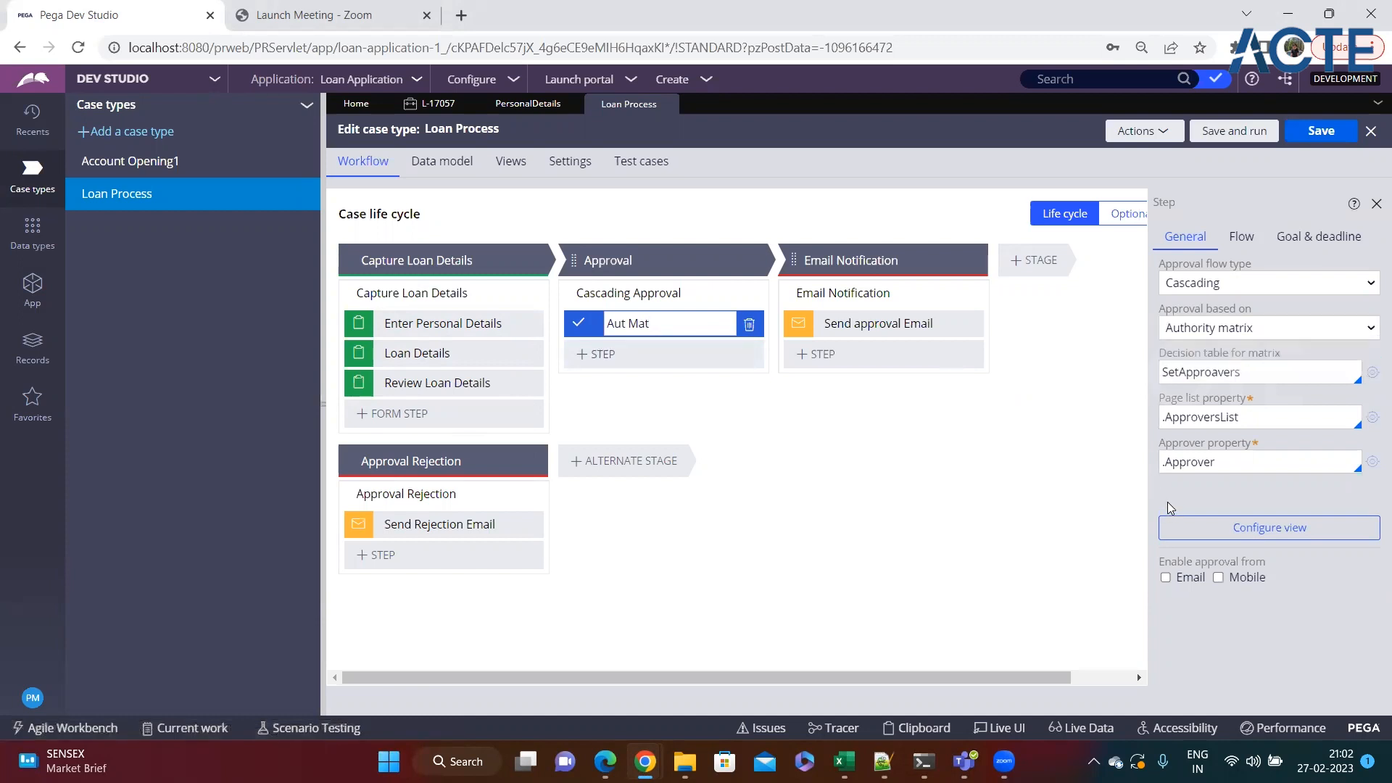
Open the SetApproavers decision table and check the Evaluate all rows option in its results settings.
click(1373, 372)
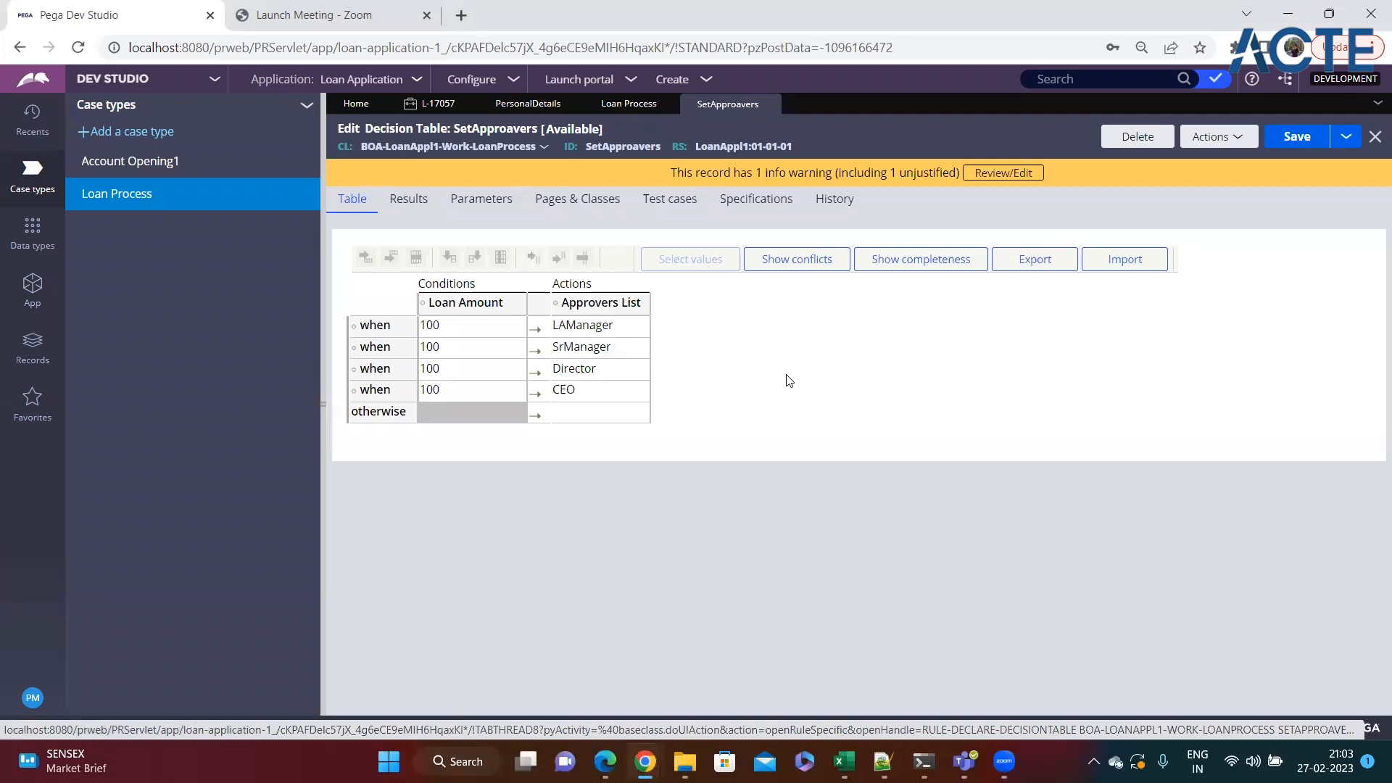
click(407, 206)
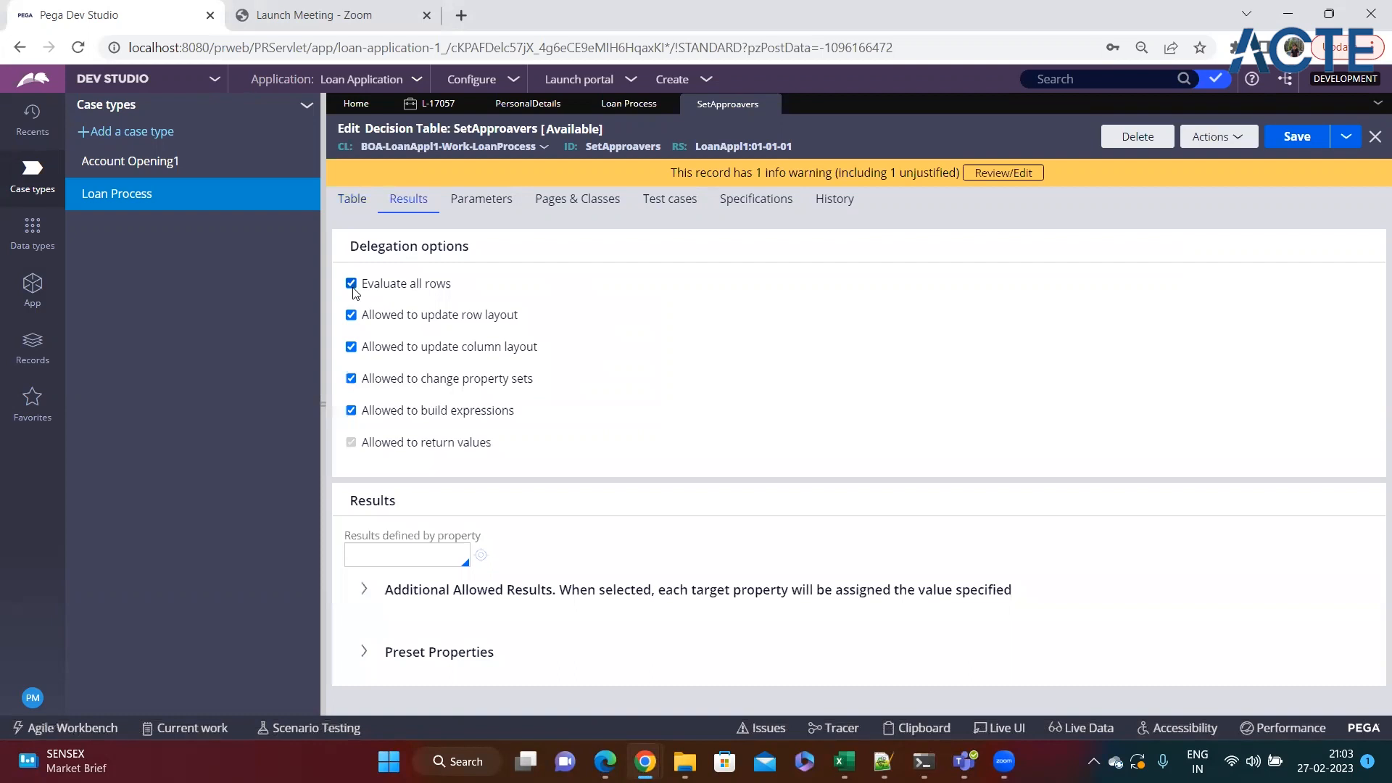
click(354, 203)
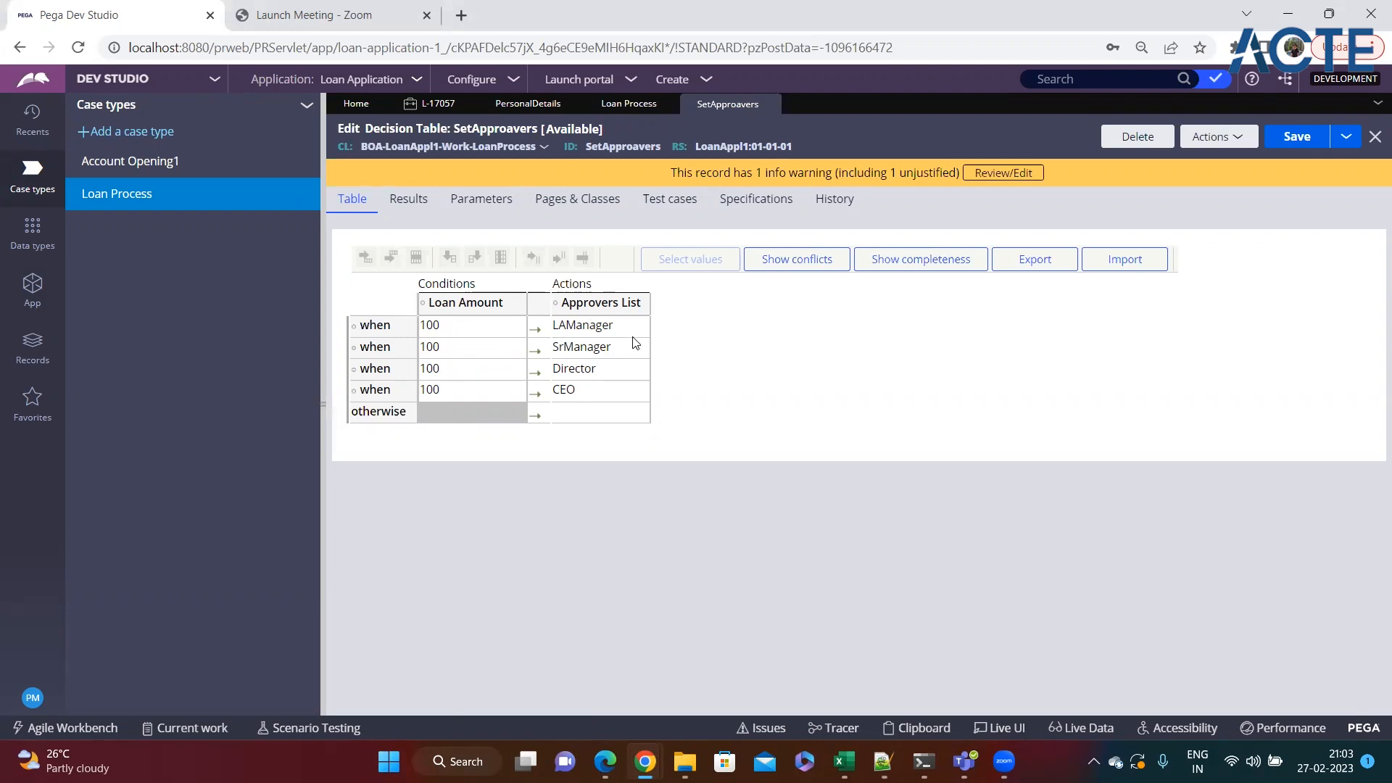
Inspect which property the Approvers List action column sets, leaving its configuration as is.
click(592, 309)
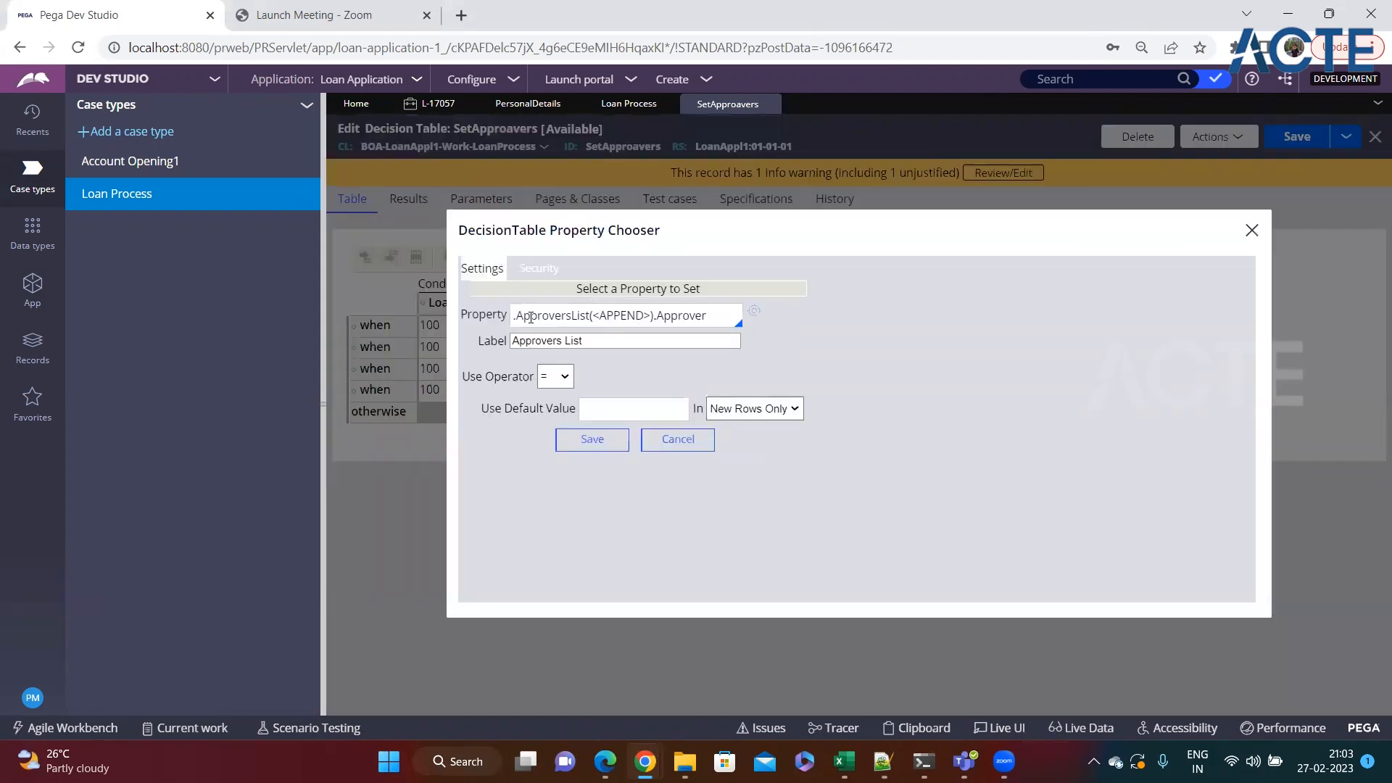
double_click(565, 317)
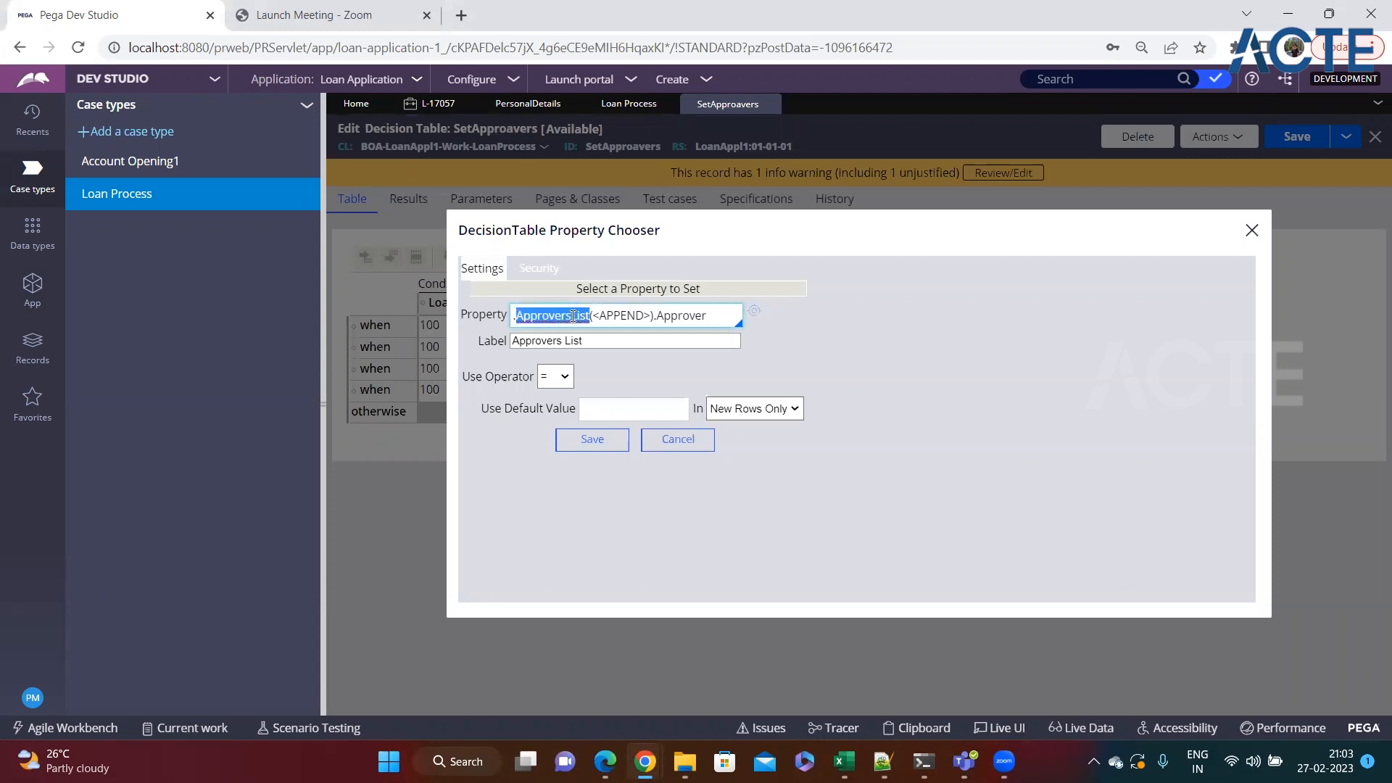
double_click(684, 312)
drag(709, 315, 663, 315)
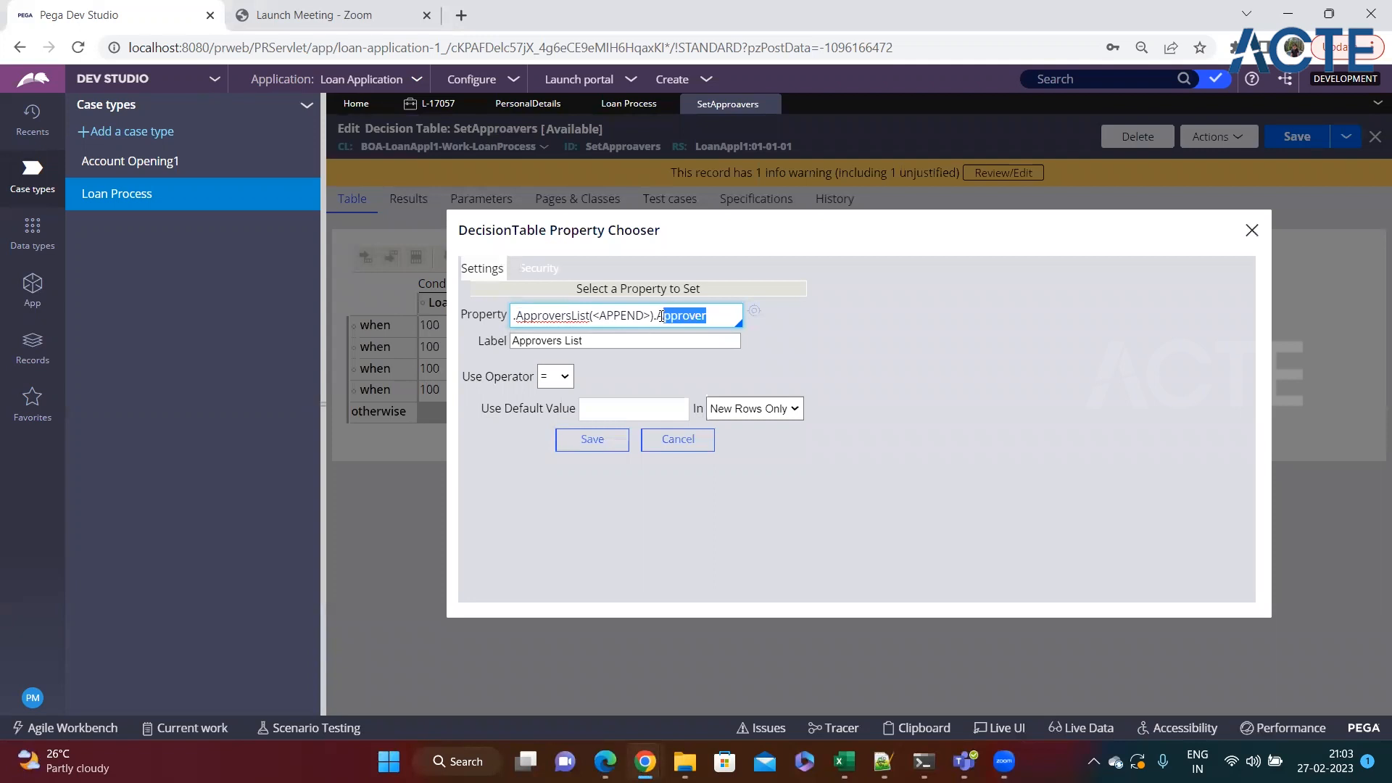
click(665, 439)
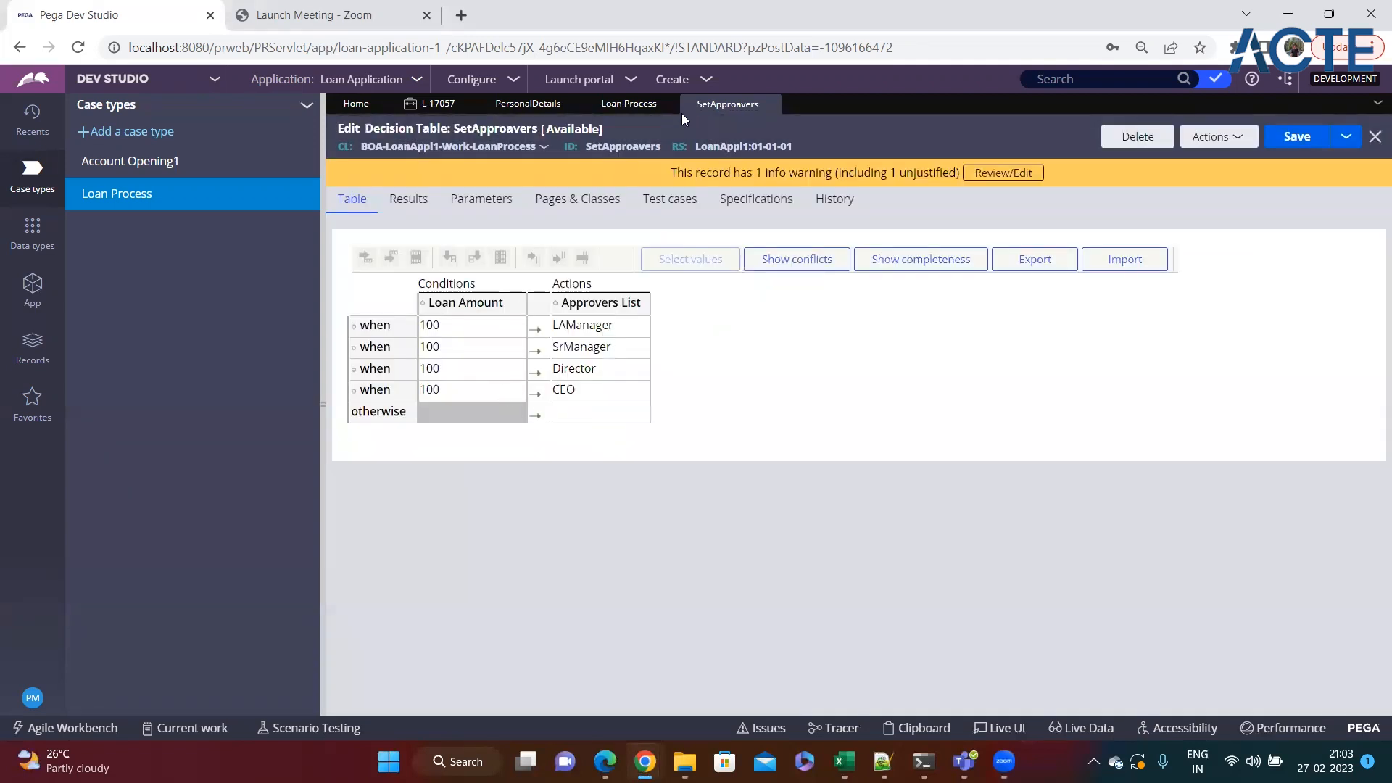
Inspect the Loan Amount condition column of the decision table.
click(698, 79)
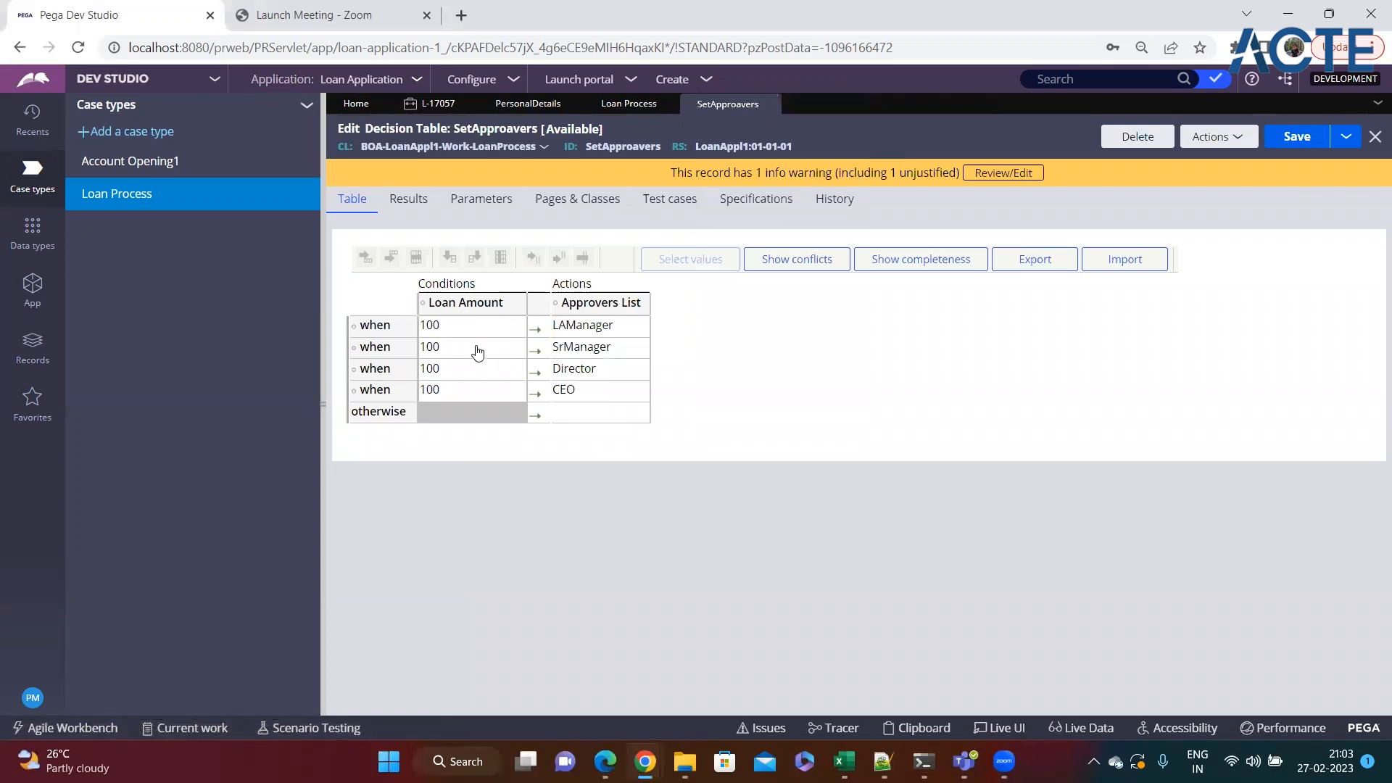
click(451, 309)
click(928, 467)
Create a new Loan Process case and submit its personal details form with the prefilled values.
click(710, 82)
mouse_move(764, 96)
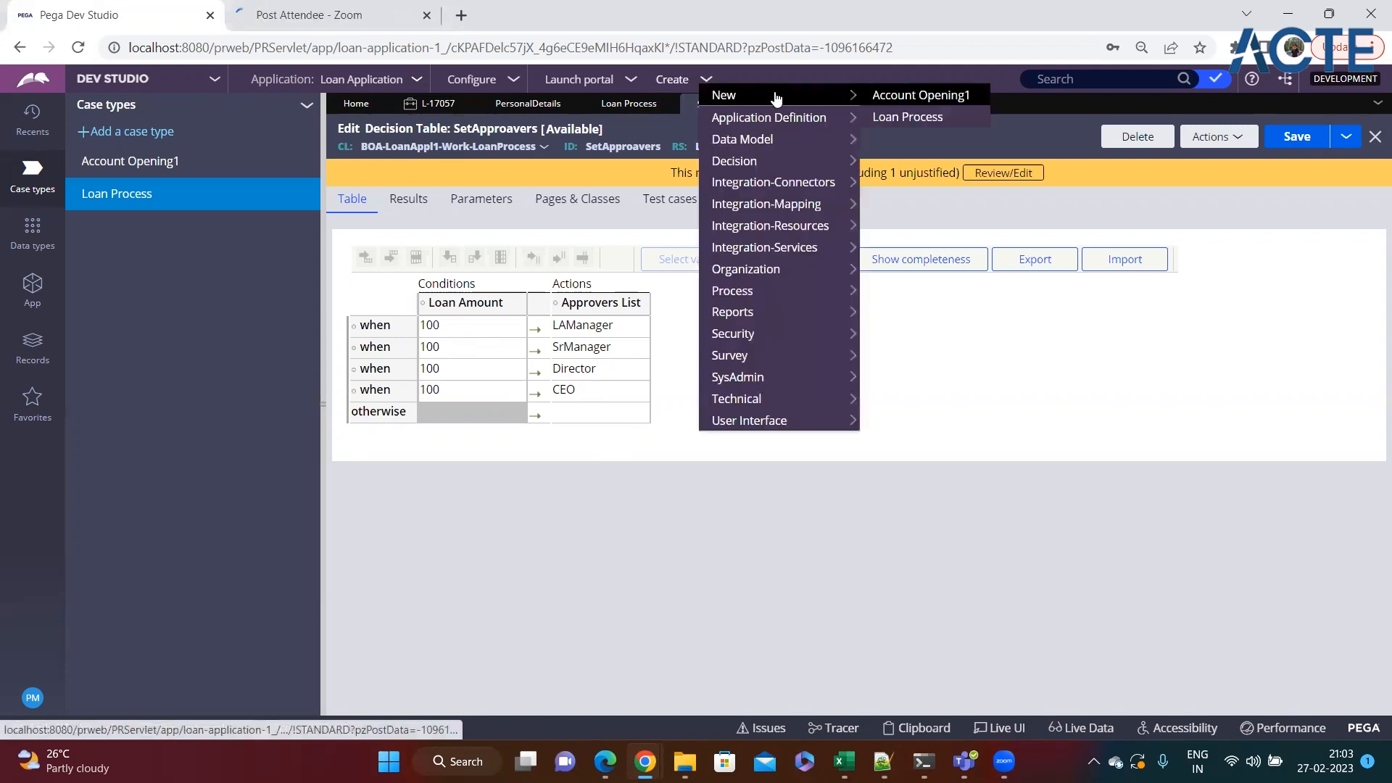
click(904, 121)
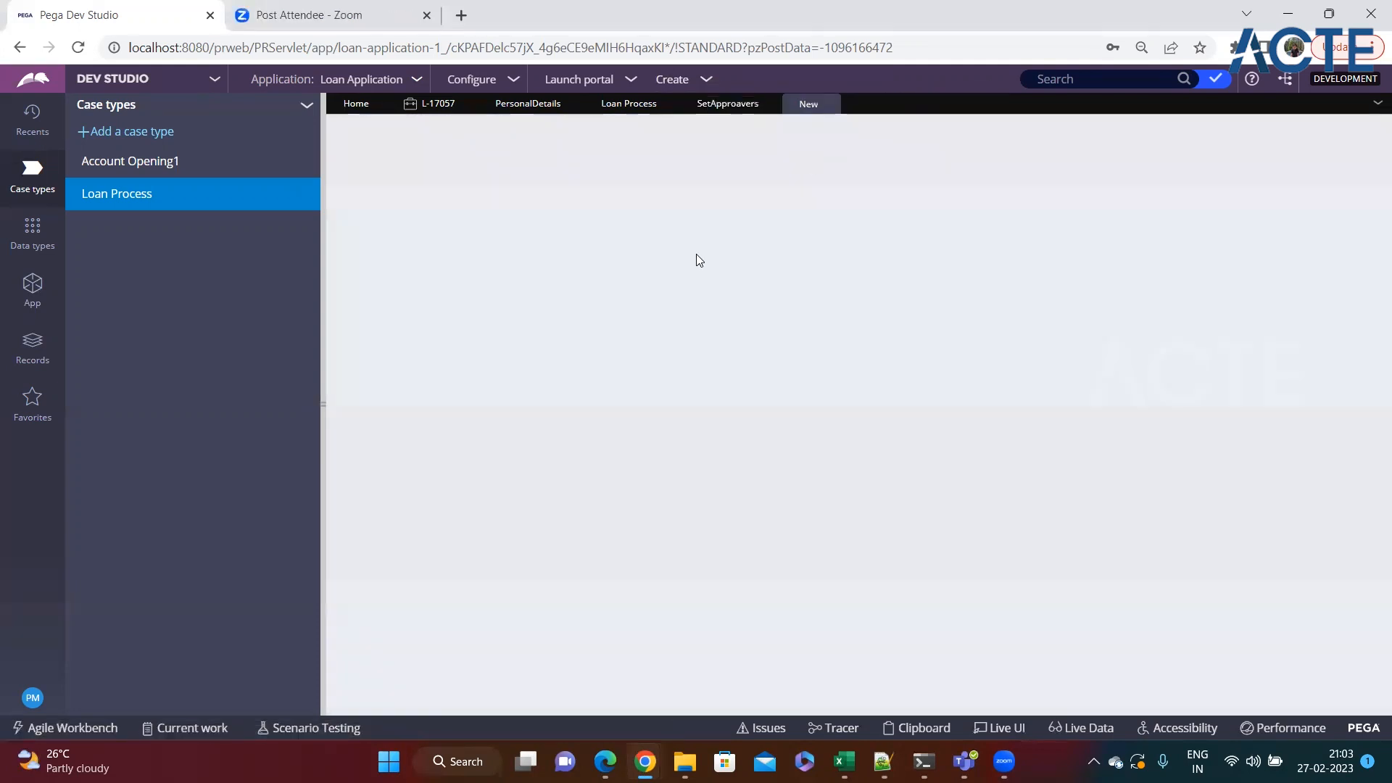
click(323, 420)
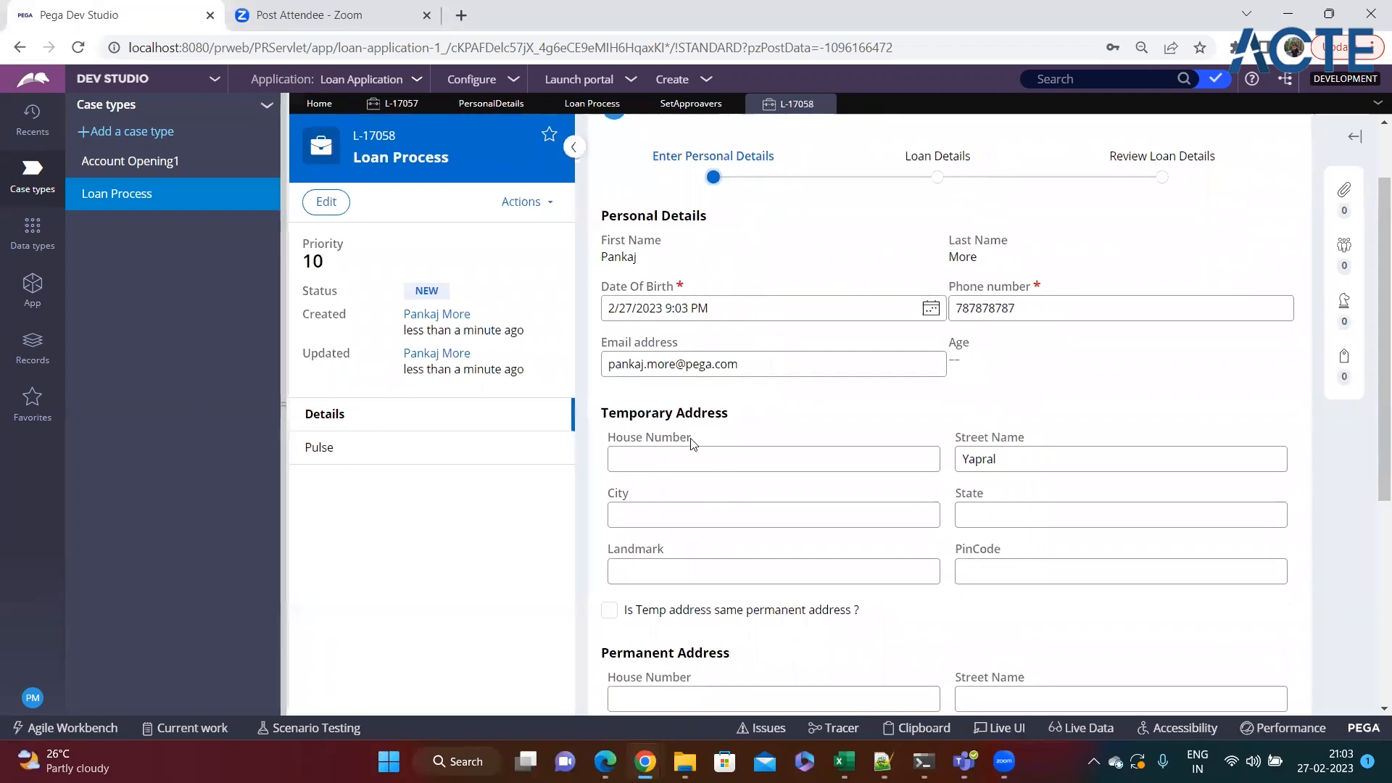
scroll(1206, 622, down, 4)
scroll(1246, 660, down, 2)
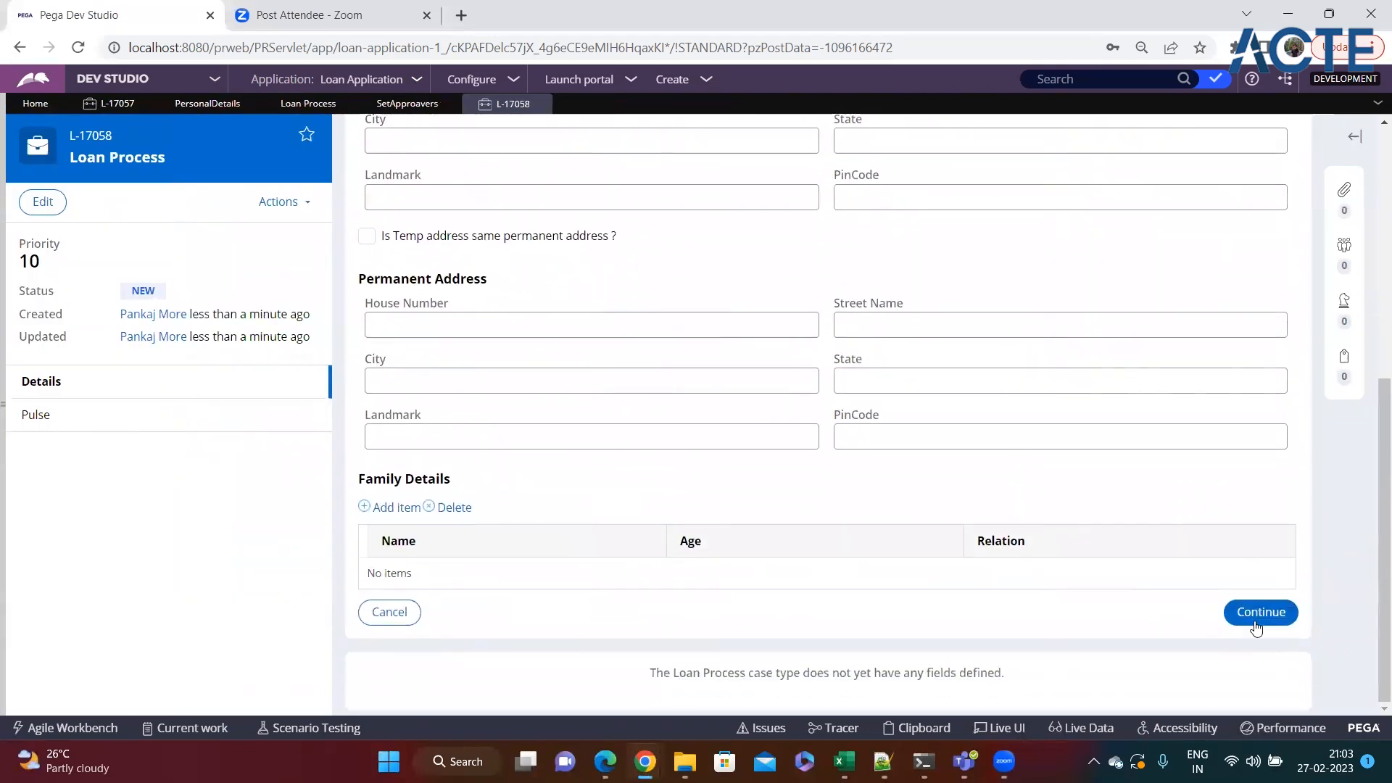
click(1262, 612)
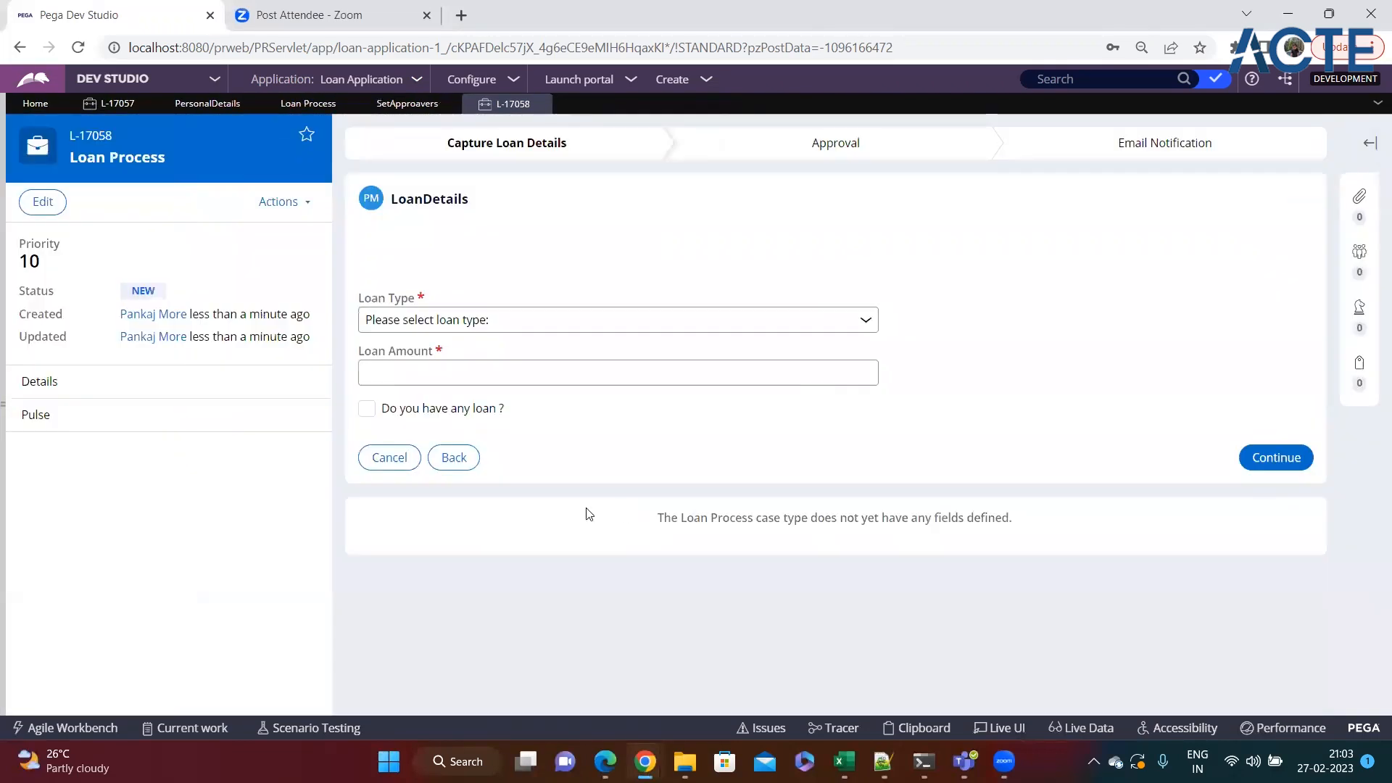
Enter an Education Loan with a loan amount of 100, submit the loan details and finish creating the case.
click(431, 323)
click(401, 358)
click(400, 370)
text(100)
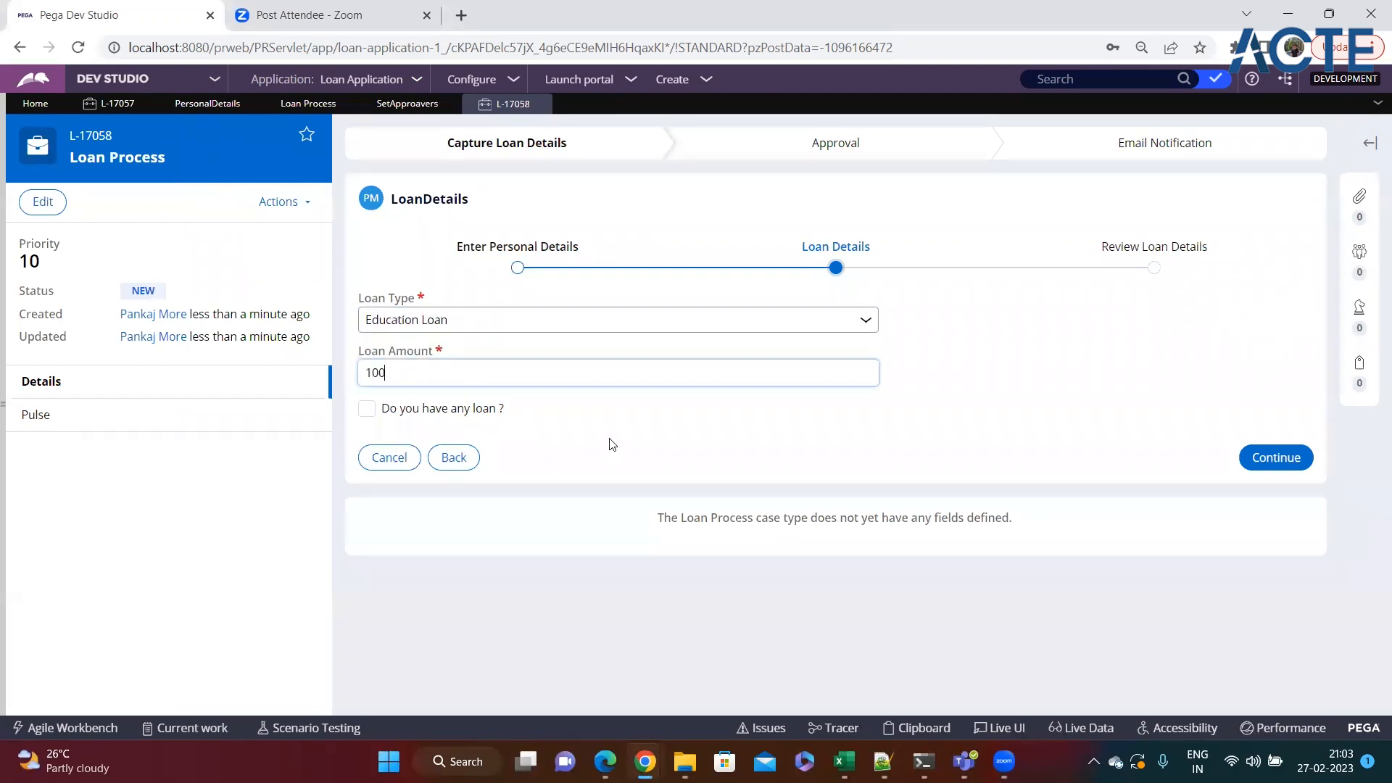
click(1277, 461)
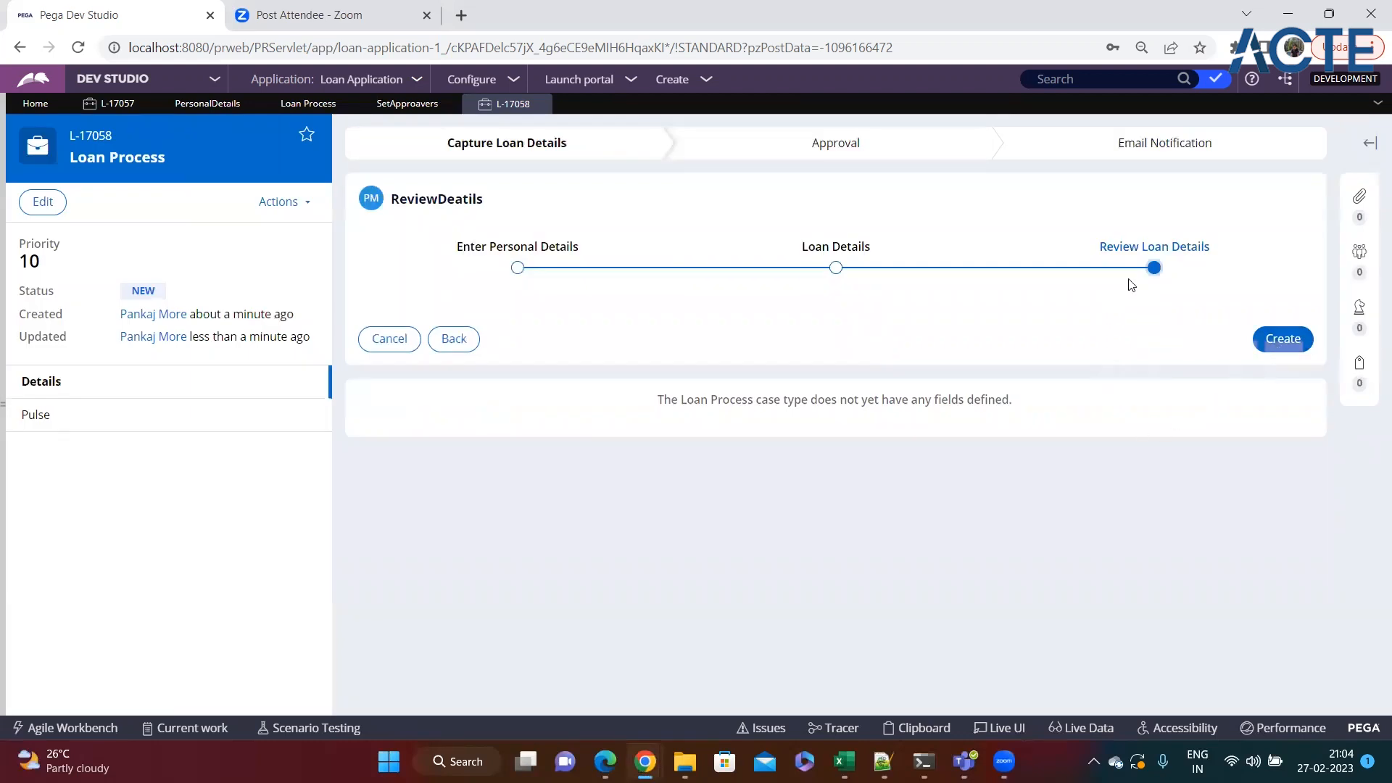
click(1288, 347)
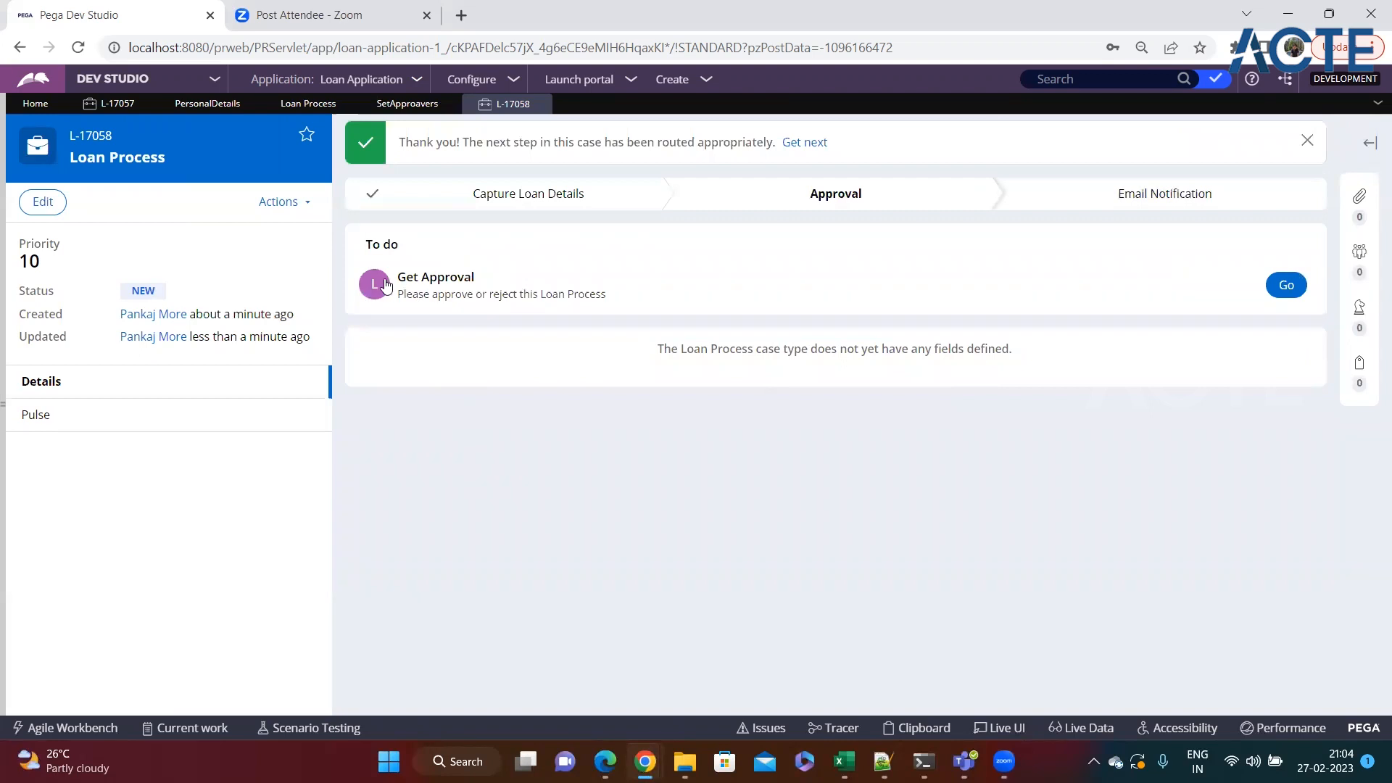
Approve the new loan case at its first two approval levels.
click(1285, 285)
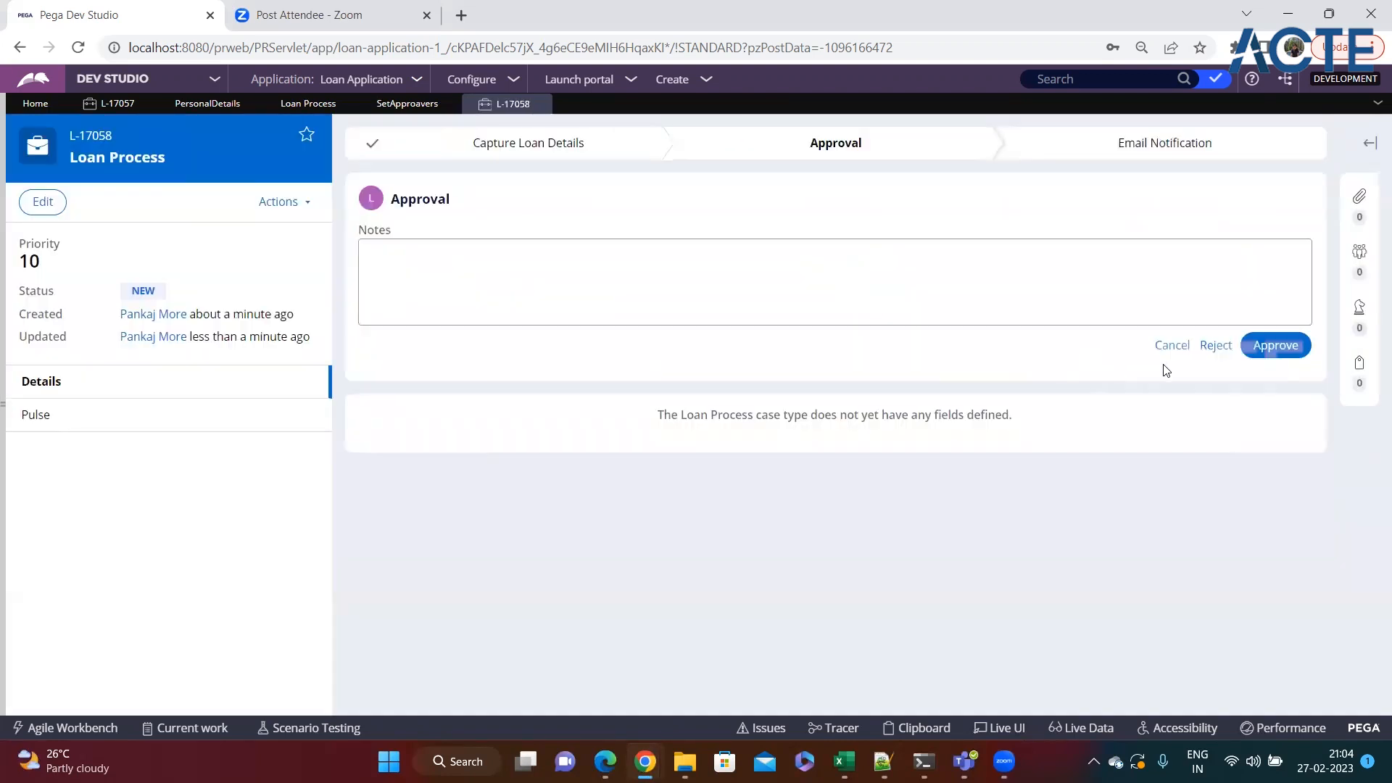
click(1276, 346)
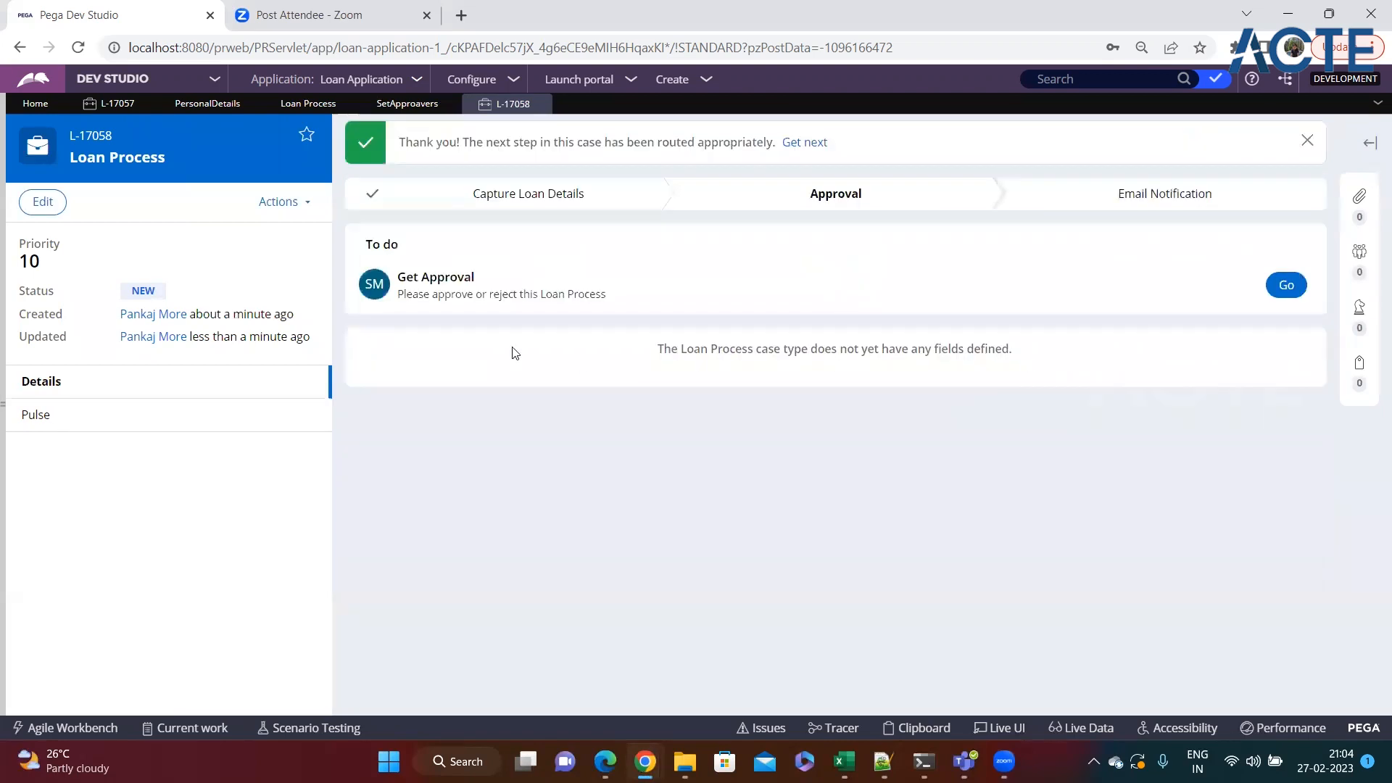
click(1270, 289)
click(1267, 348)
Check the SetApproavers decision table for the third approver in the authority matrix.
click(407, 103)
click(301, 109)
click(404, 105)
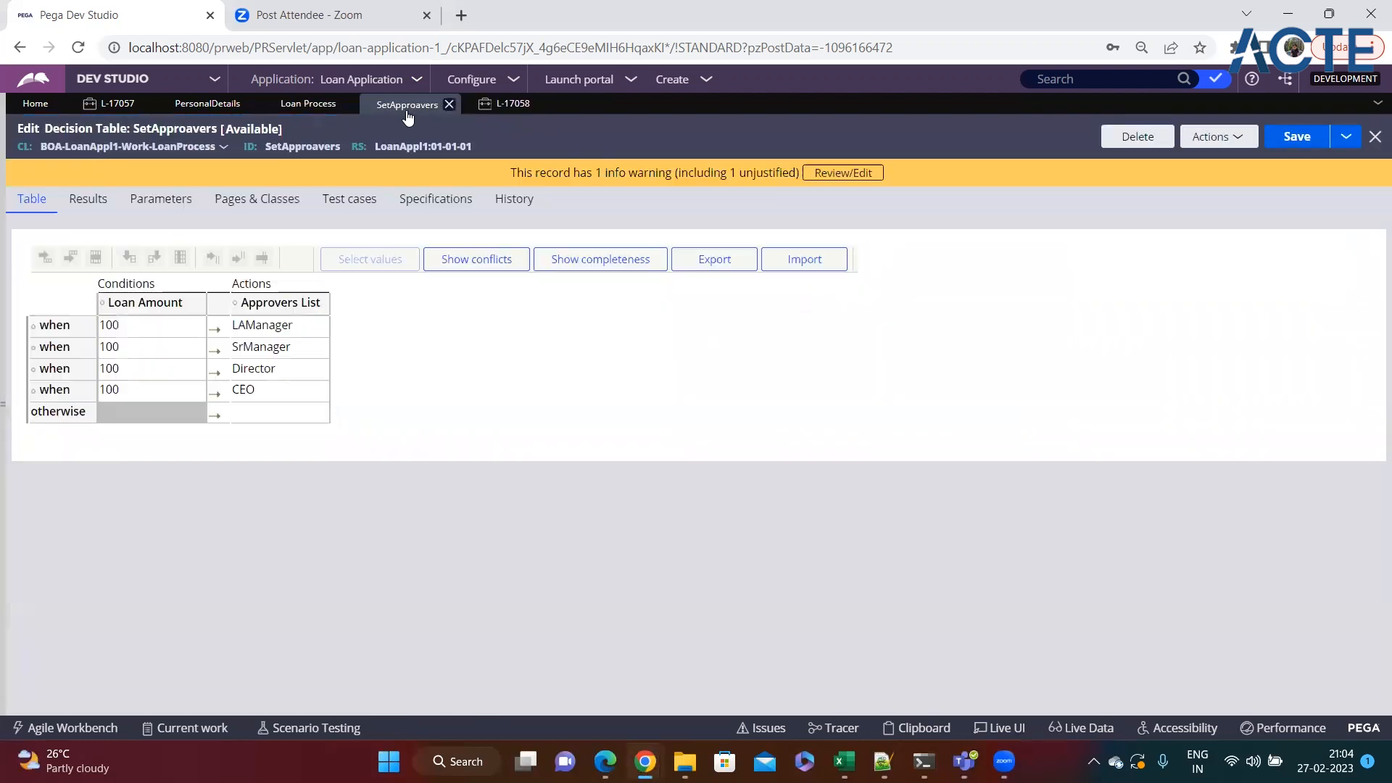
click(262, 367)
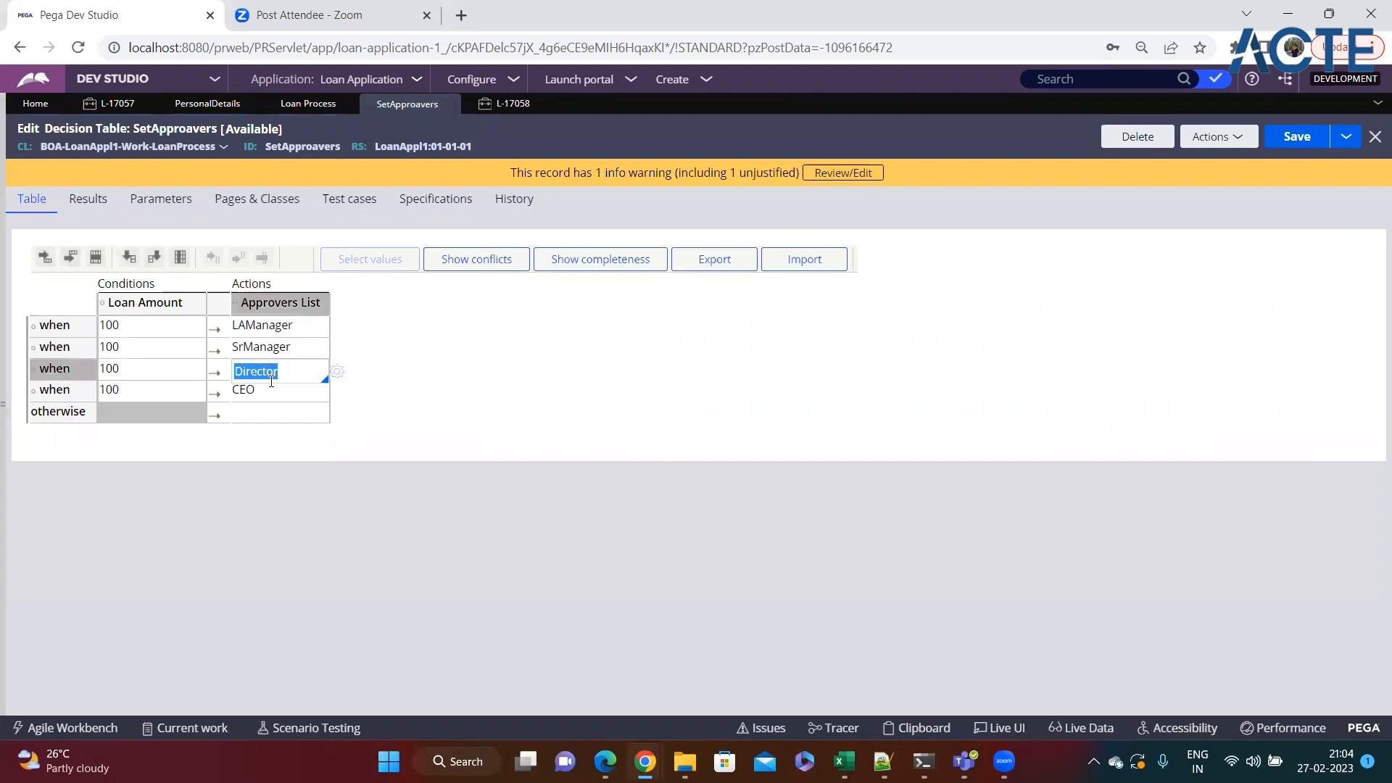
Return to the new loan case and approve it at the Director level.
click(500, 105)
click(1287, 285)
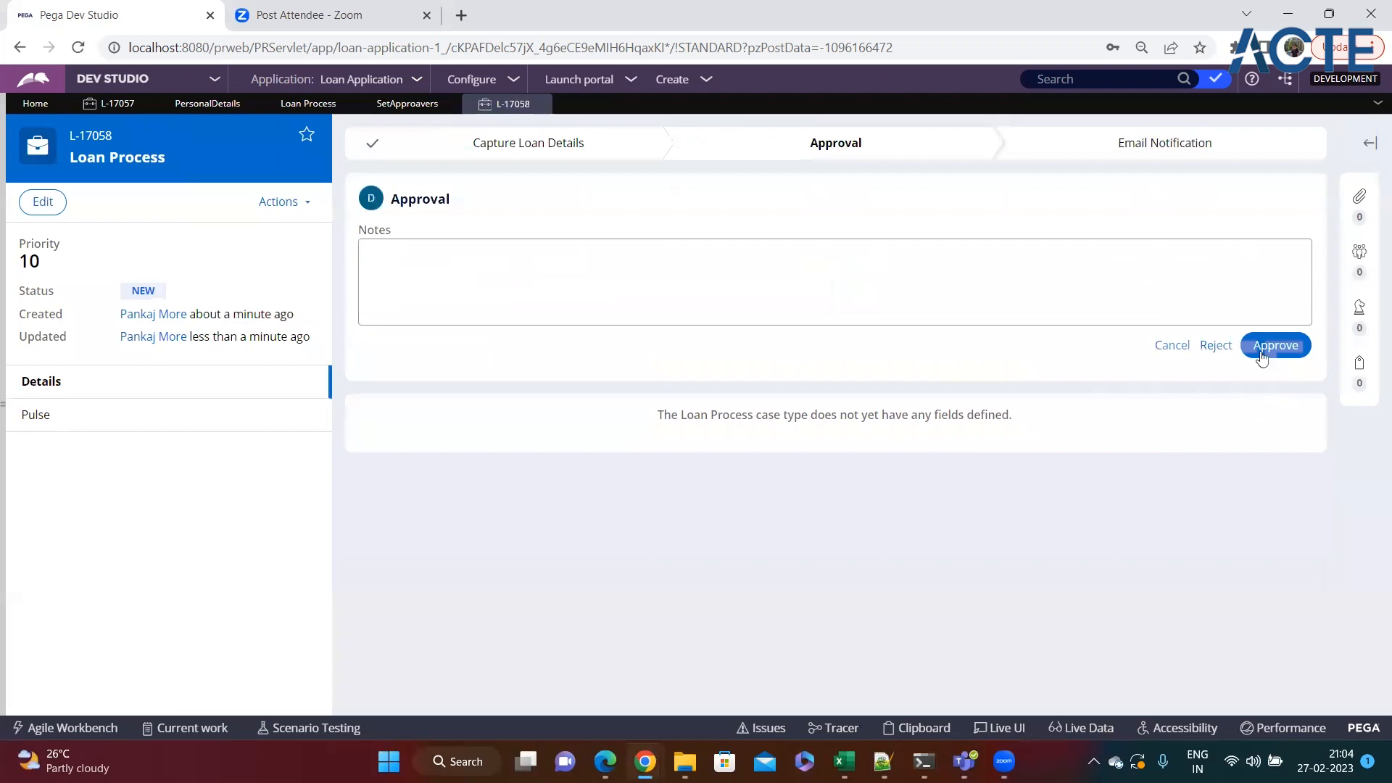
click(1265, 343)
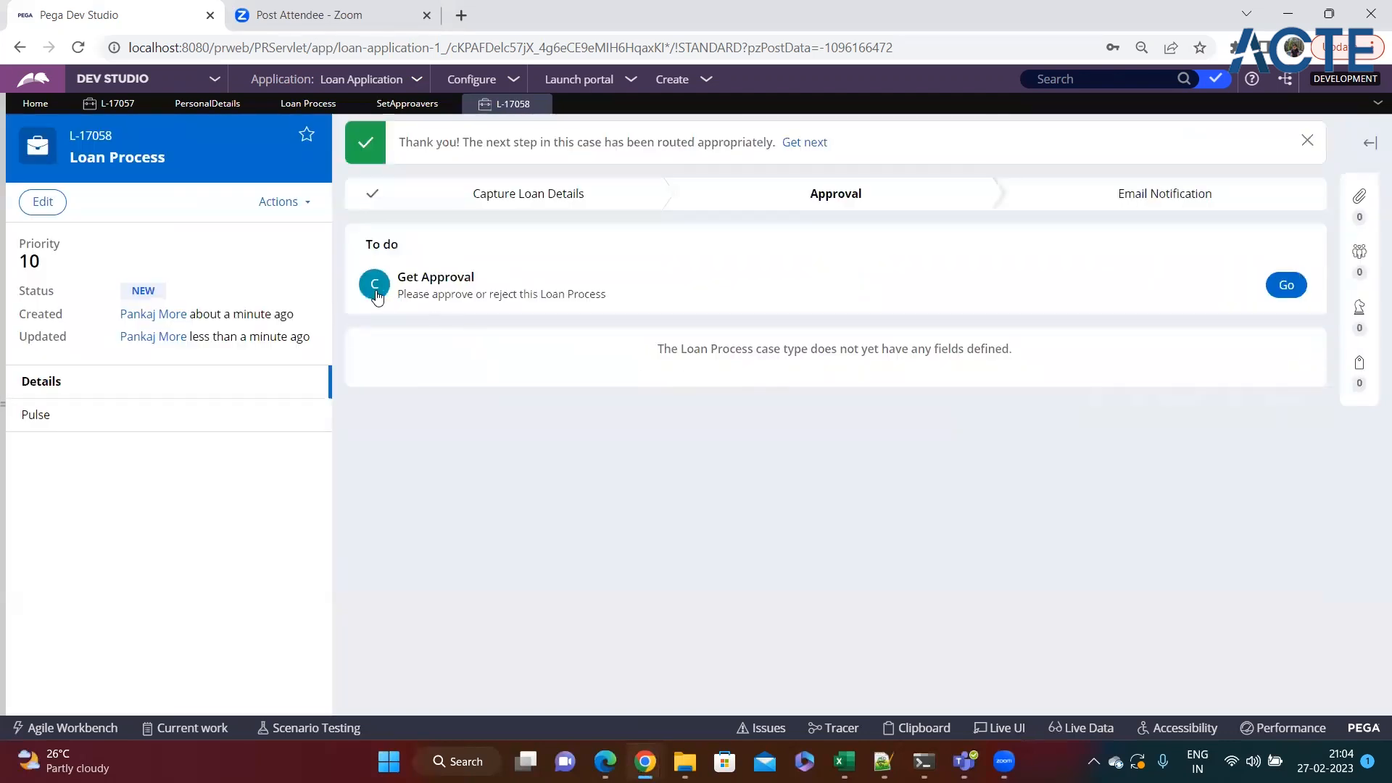
Check the final approver in the SetApproavers decision table and approve the loan case at the CEO level.
click(407, 103)
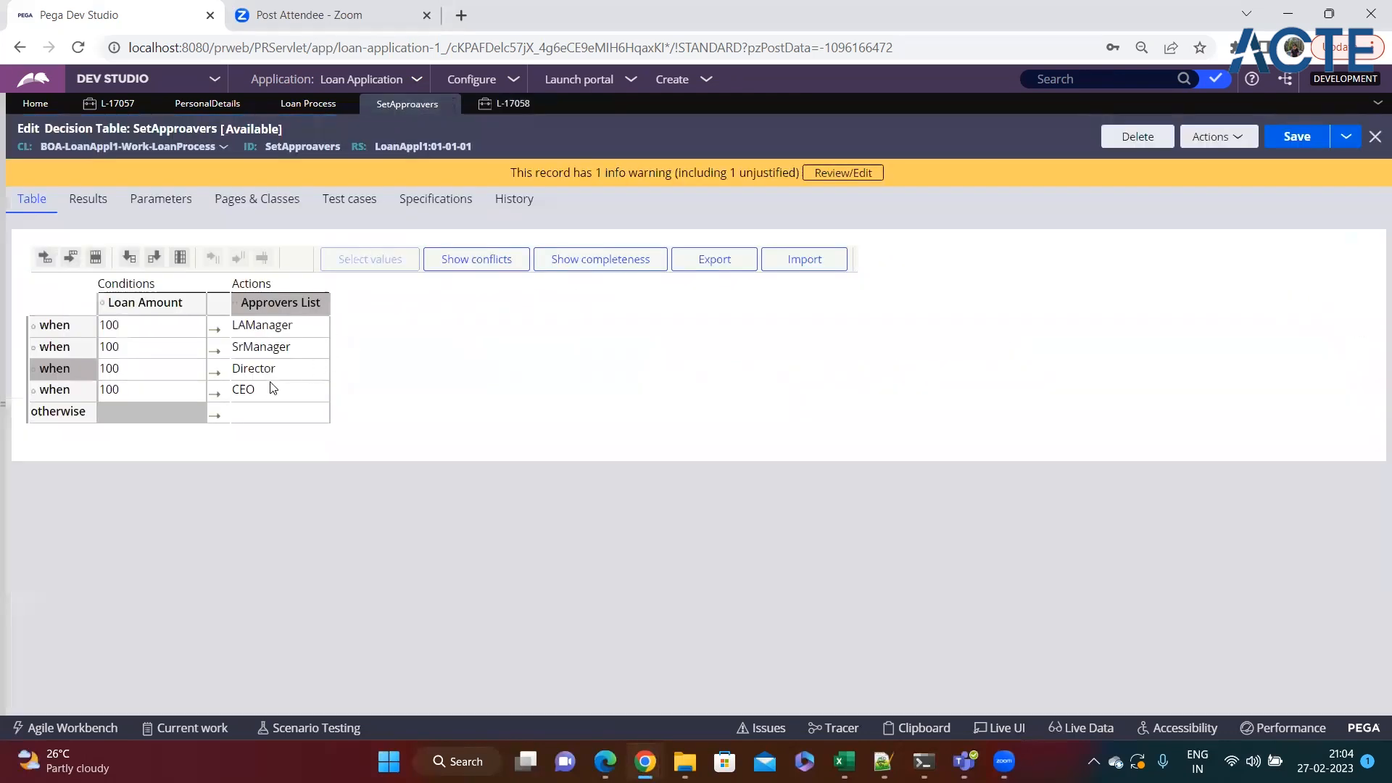
click(504, 104)
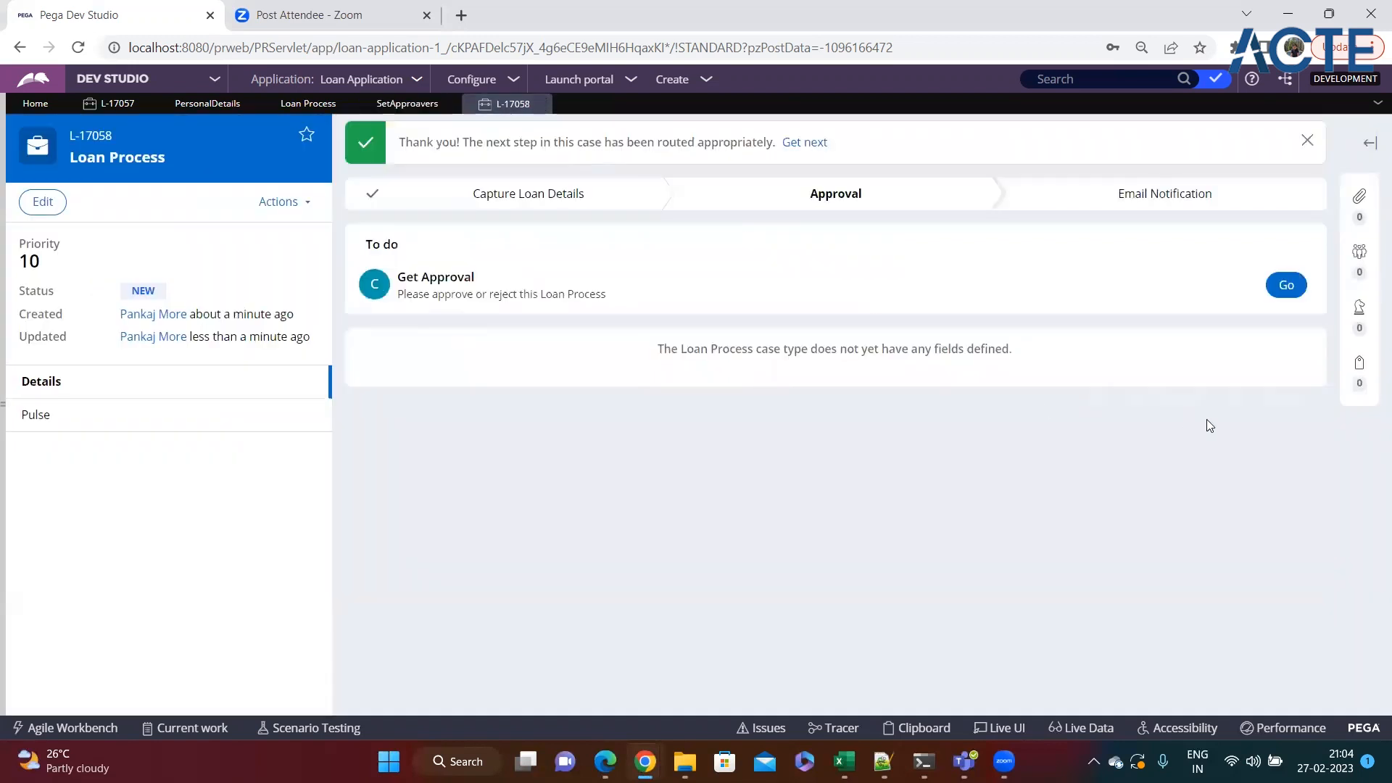
click(1296, 286)
click(1276, 346)
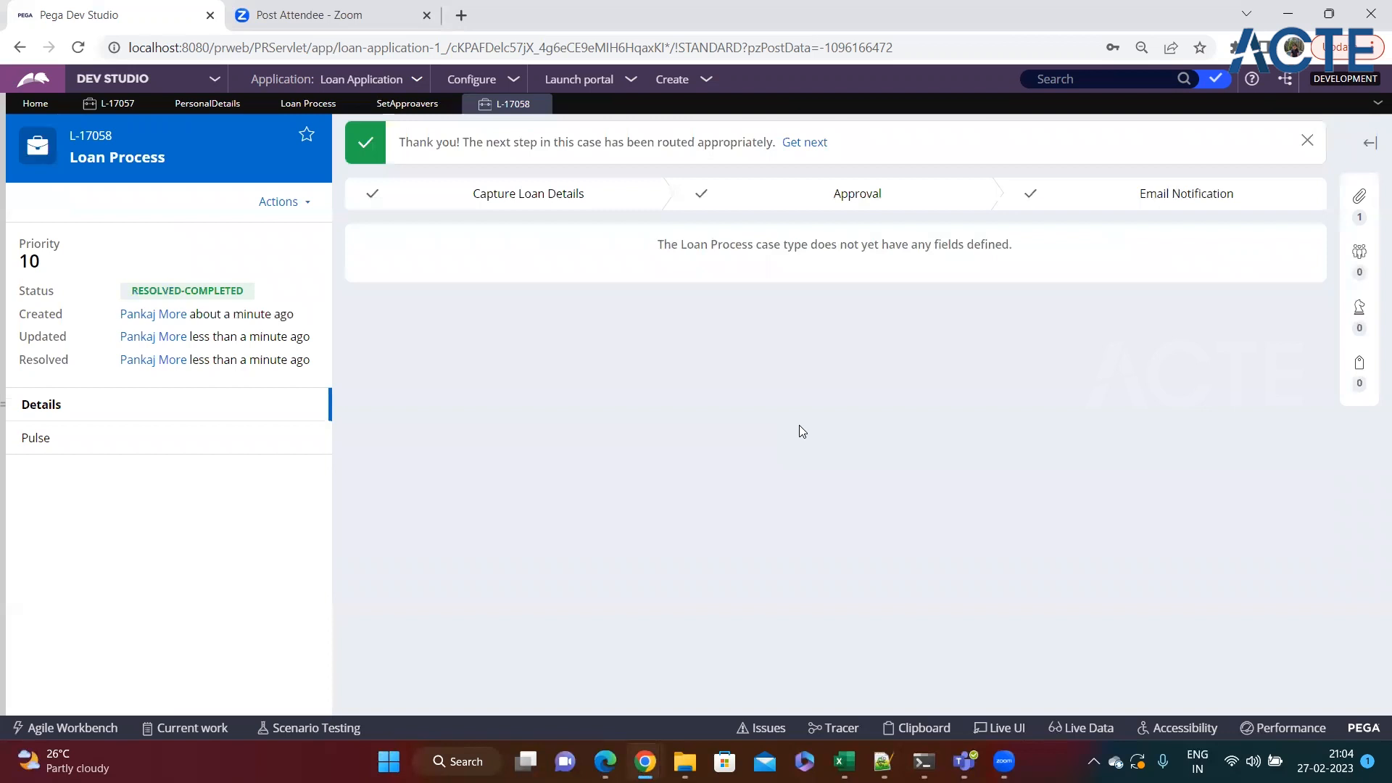
Inspect the resolved loan case's files and documents and its status.
click(1362, 199)
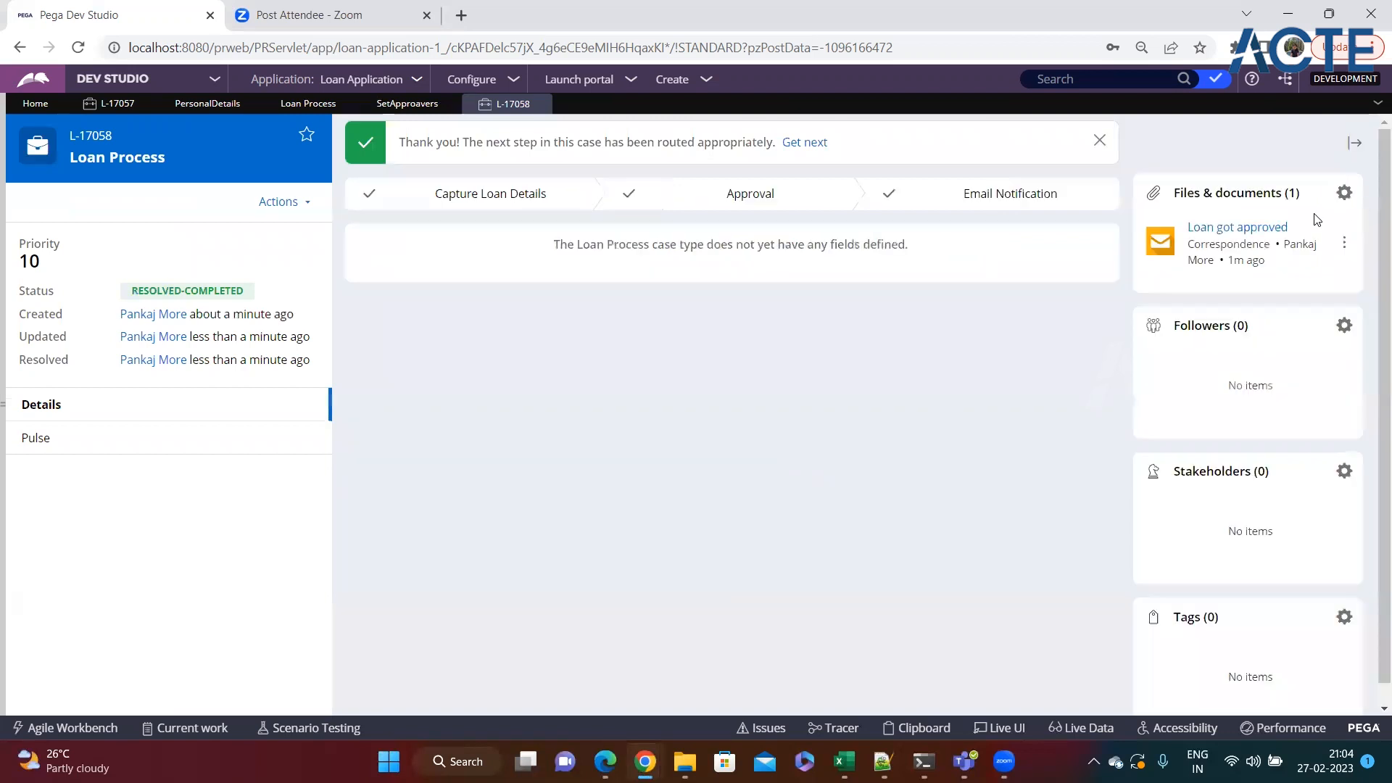
drag(247, 293, 94, 294)
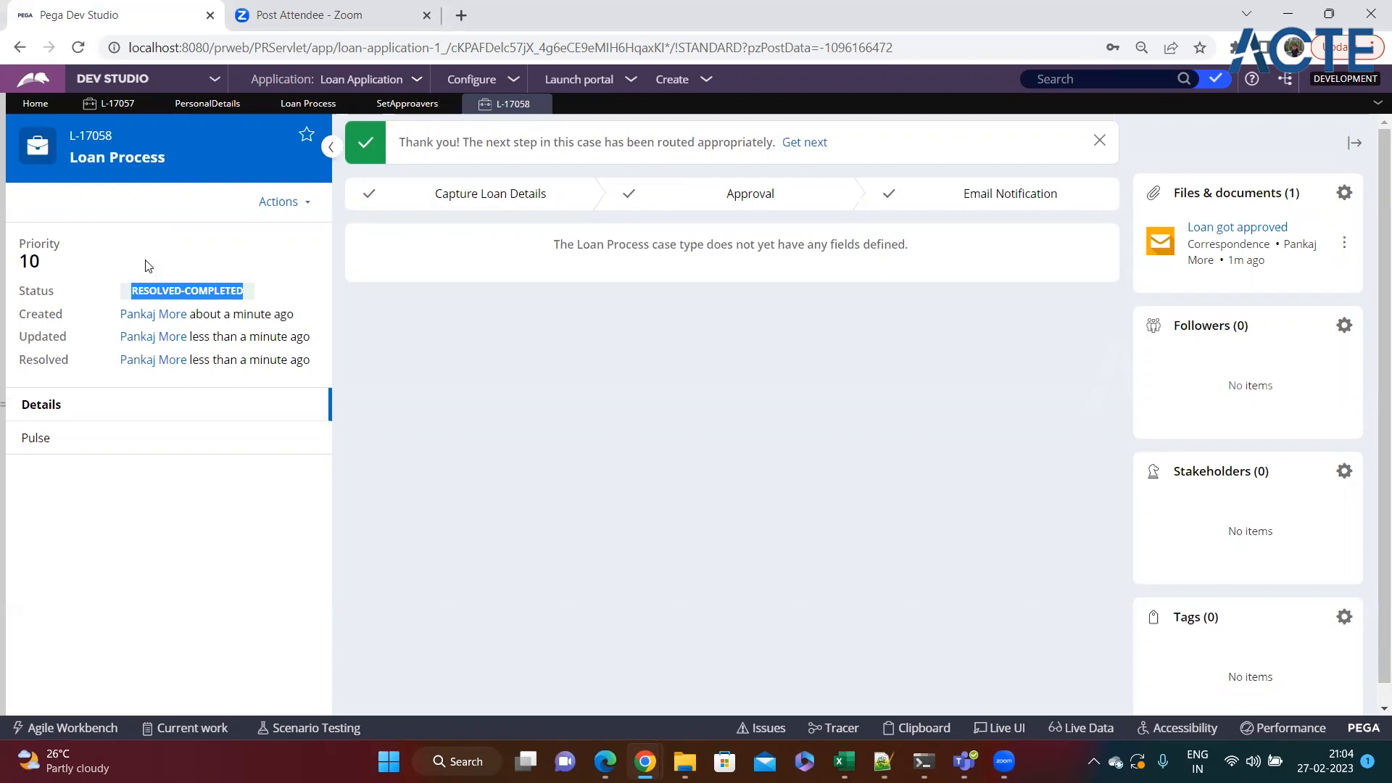
Close the resolved loan case and all other open records.
click(540, 104)
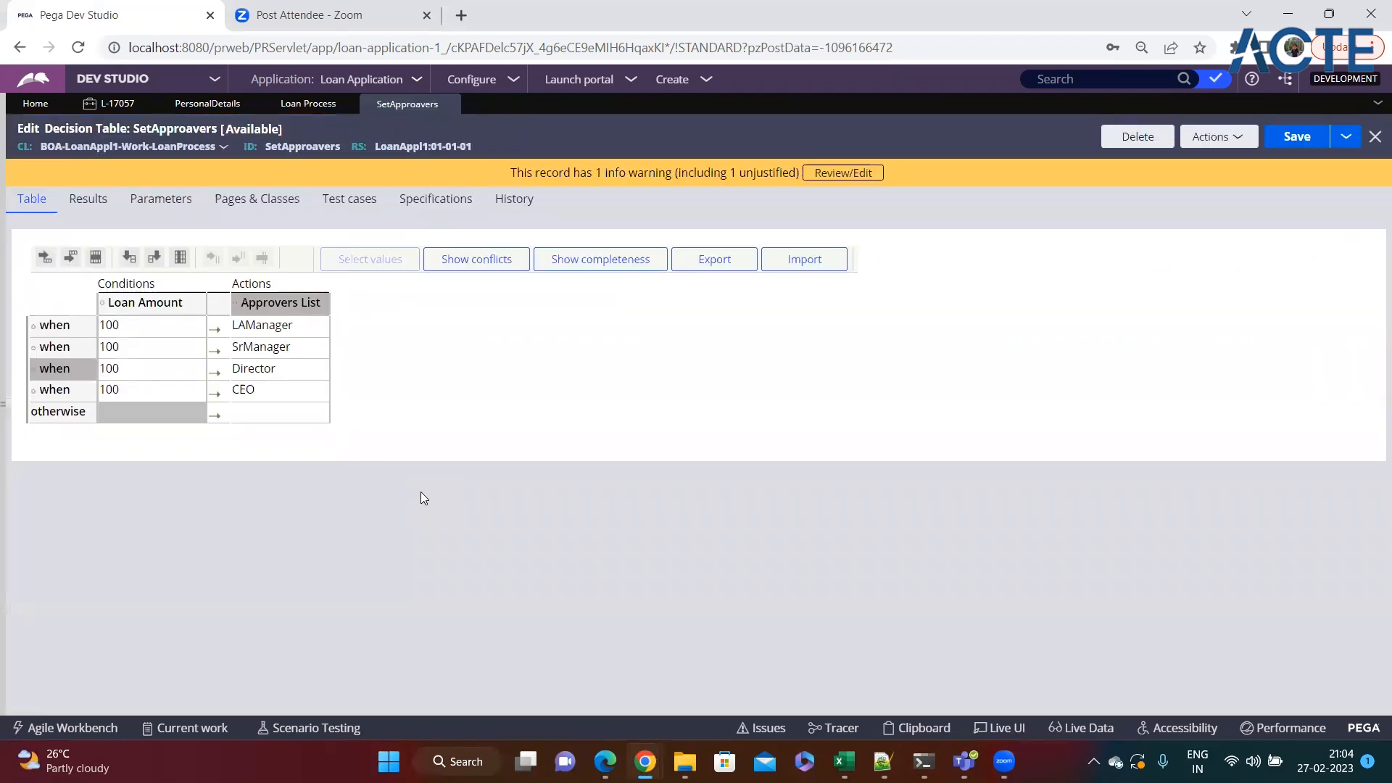
click(1378, 103)
click(1318, 227)
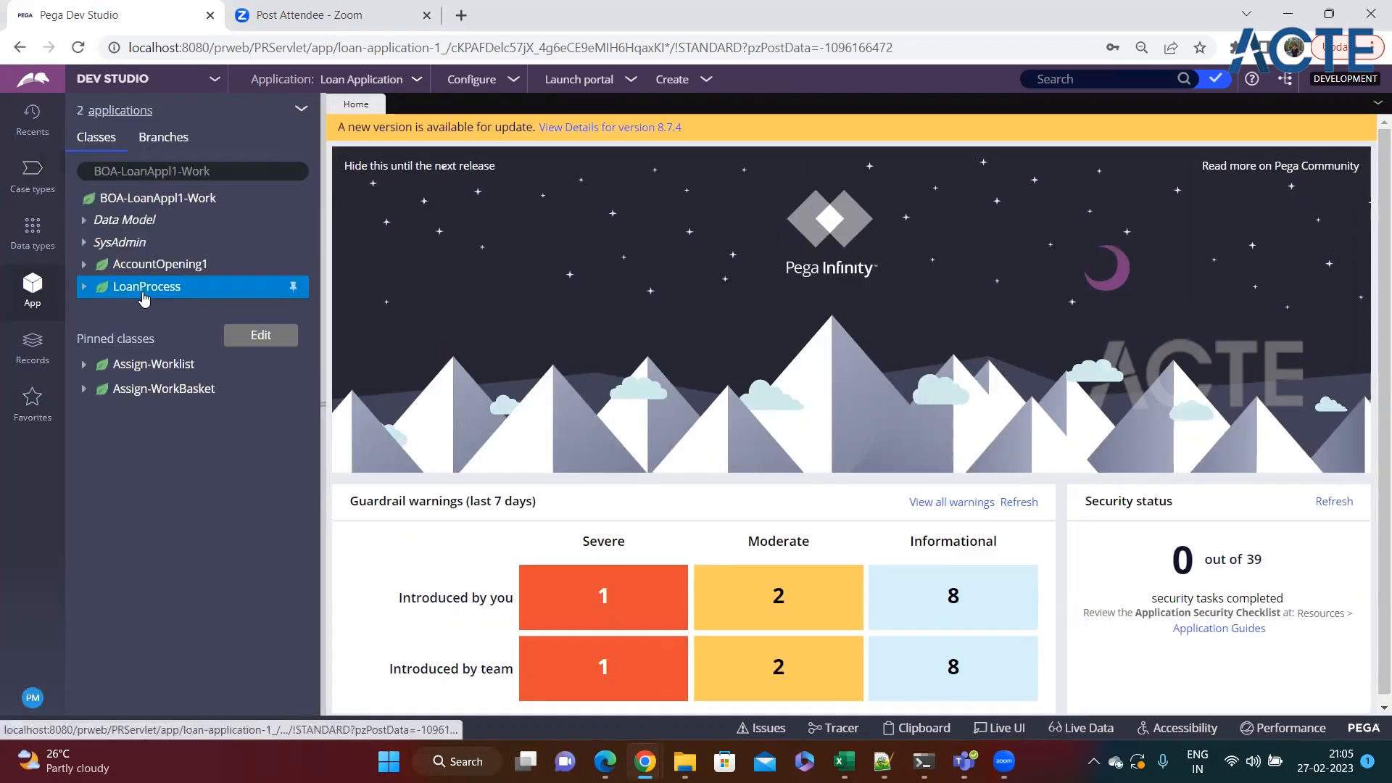
Create and open a property labelled temp in the LoanProcess class.
right_click(185, 288)
mouse_move(223, 317)
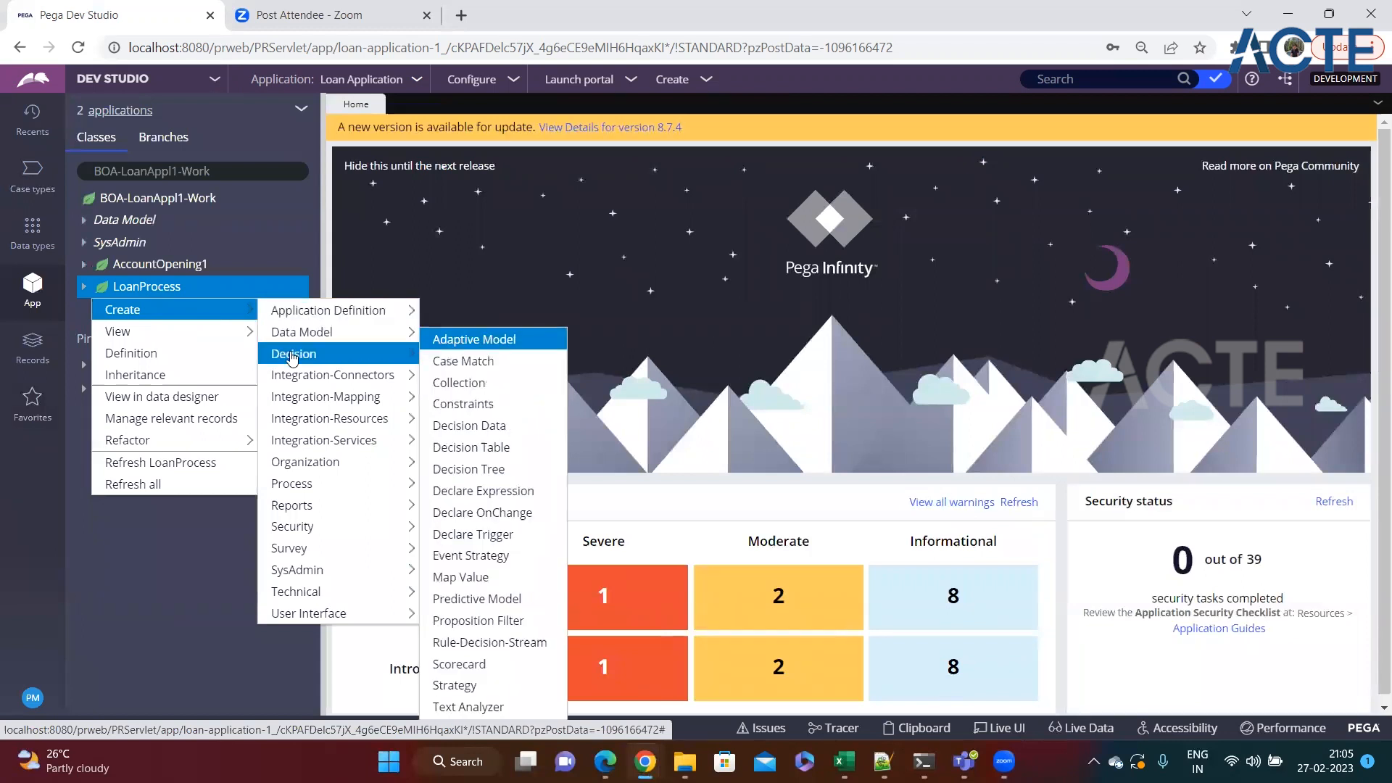
mouse_move(314, 337)
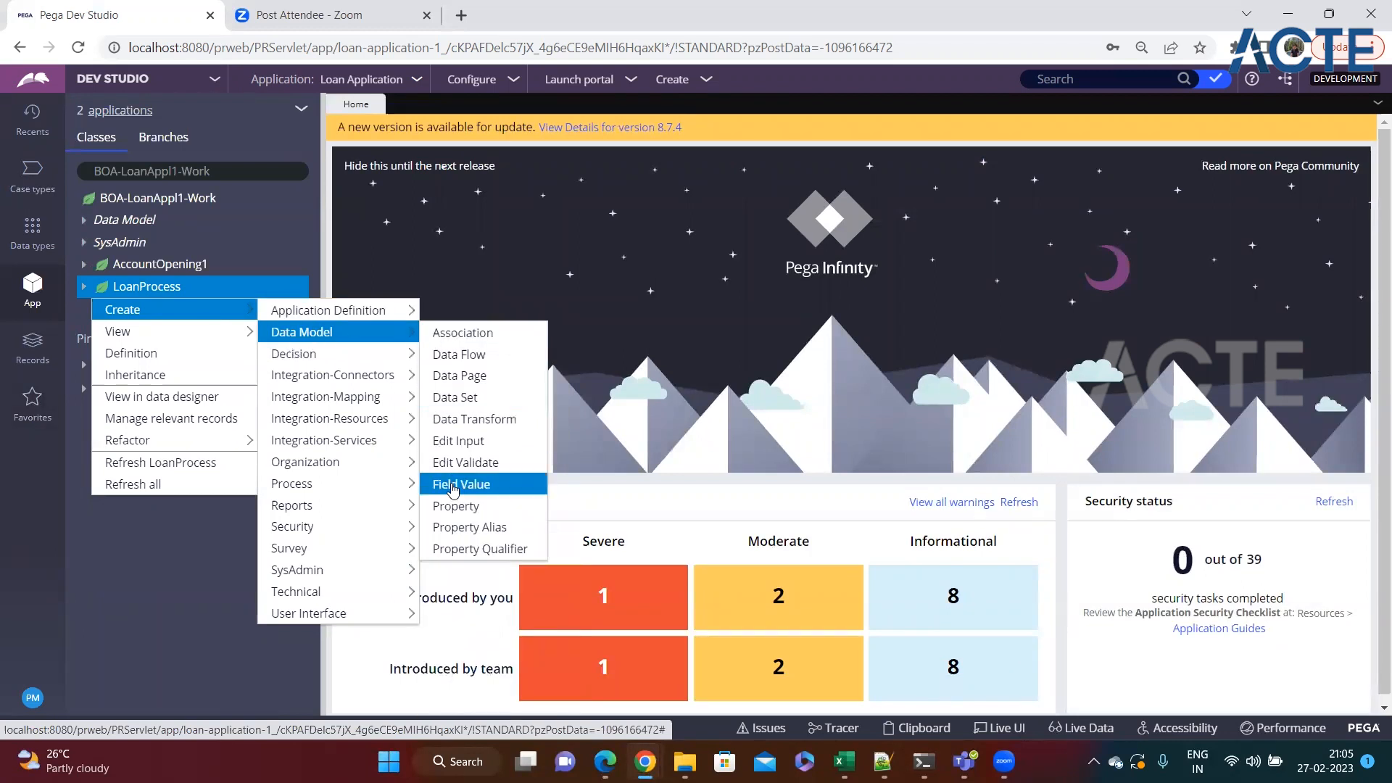
click(455, 506)
click(438, 243)
text(temp)
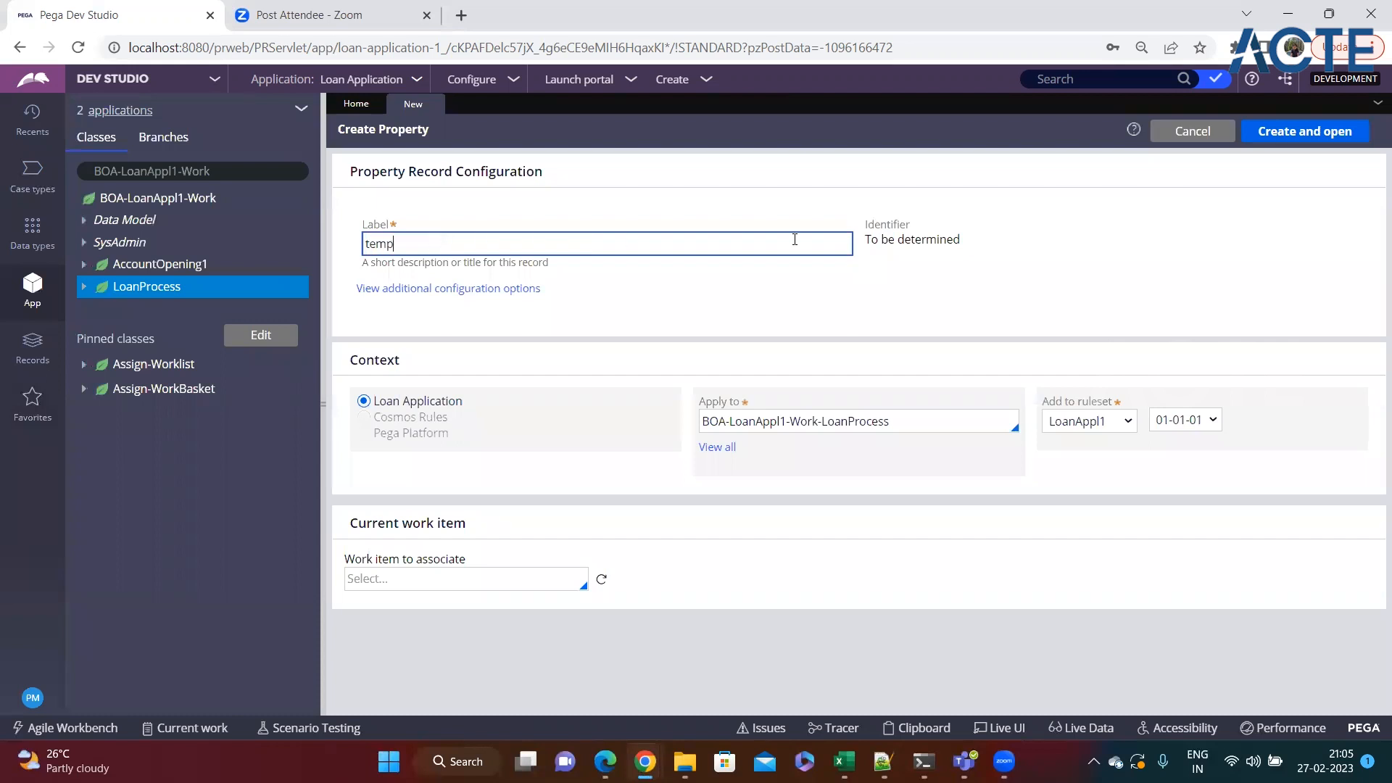
click(1274, 138)
Set the temp property's type to Text and save the property.
click(401, 252)
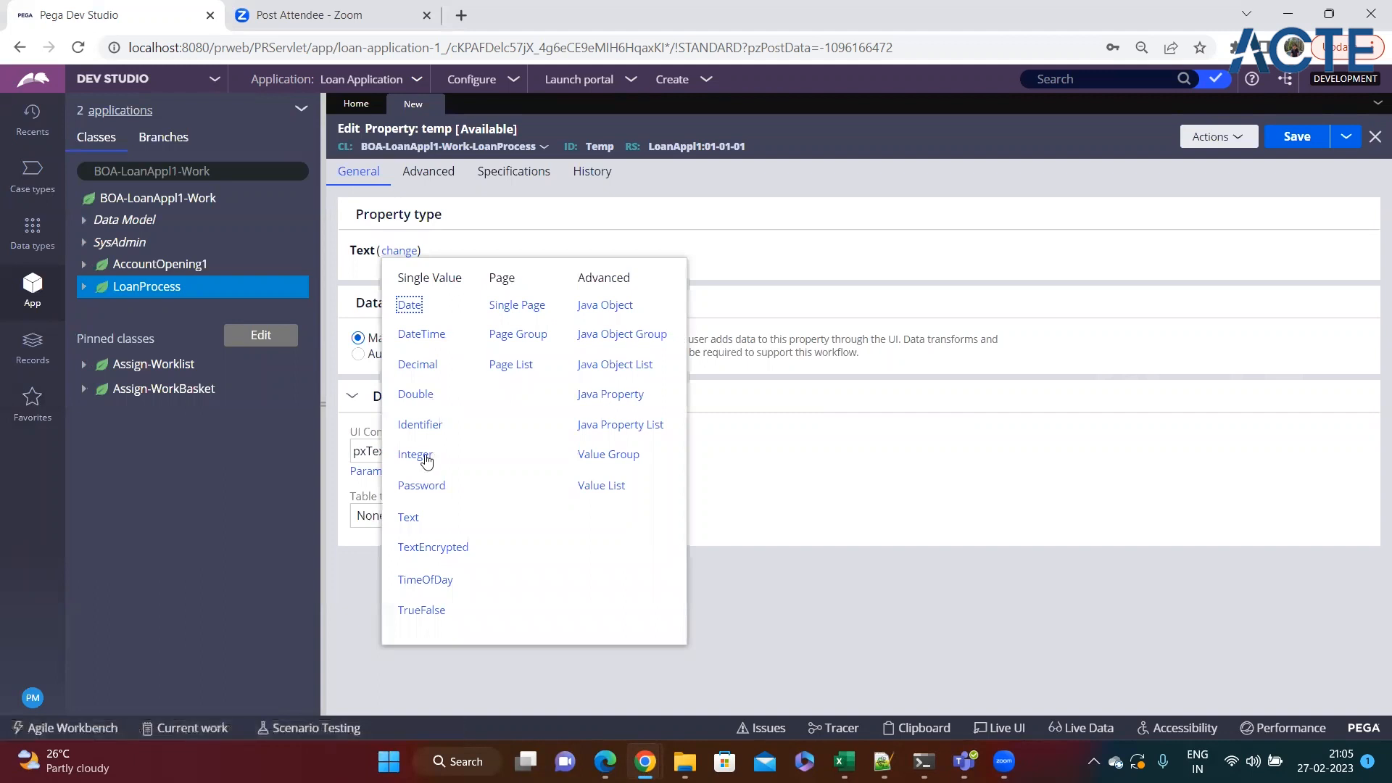
click(407, 523)
click(1292, 138)
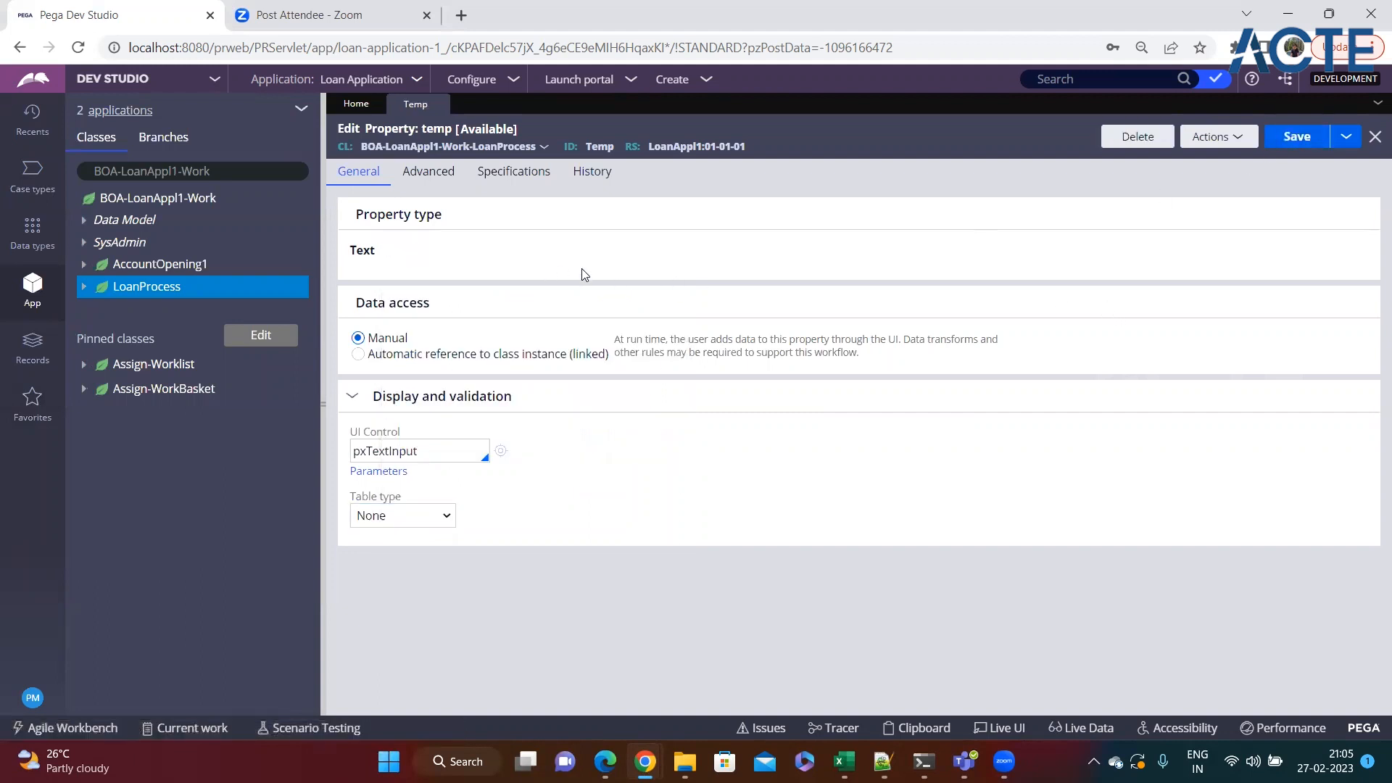
Check the saved temp property's type and delete the property with the comment "no".
drag(387, 256, 333, 254)
click(445, 261)
click(1117, 142)
text(no)
click(1071, 482)
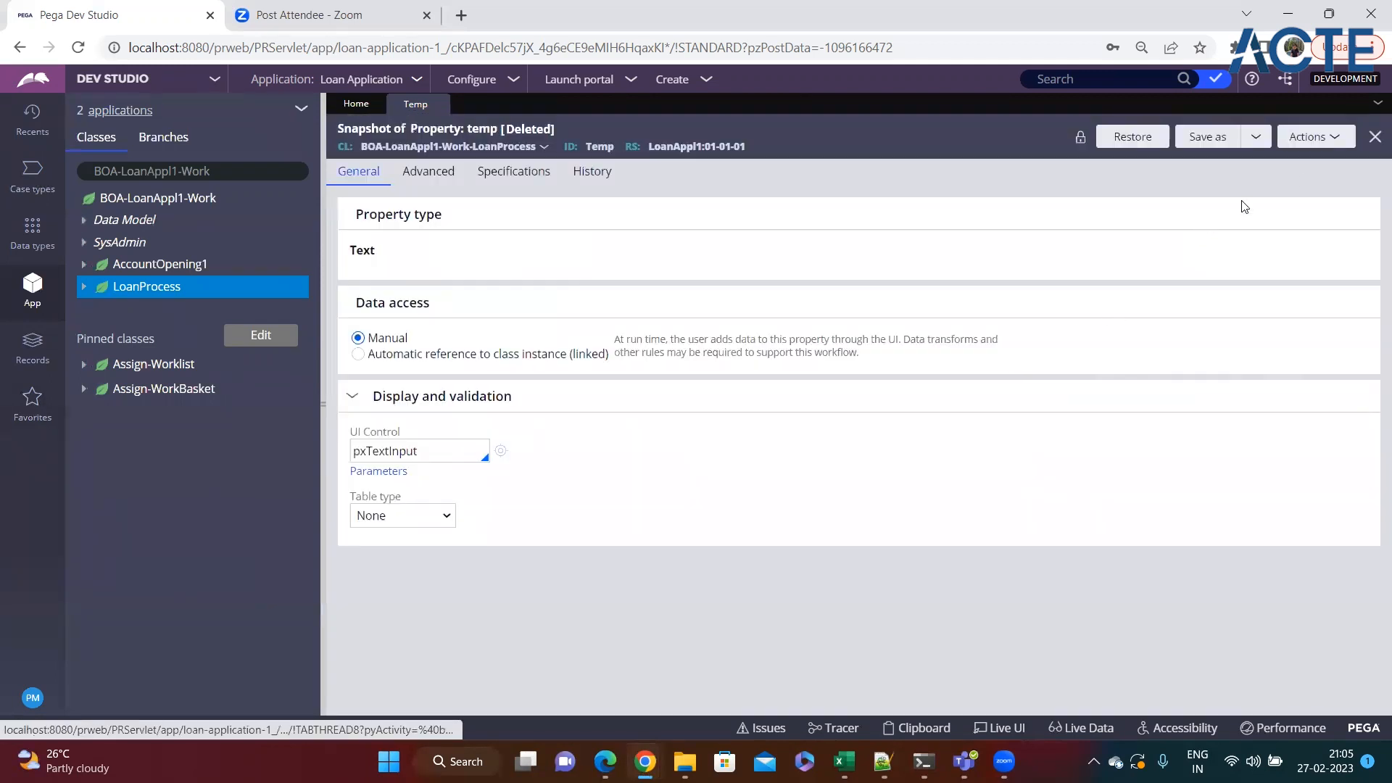
Create and open another property labelled temp, and close it together with the deleted property's snapshot.
click(1313, 137)
click(1276, 271)
click(516, 243)
text(temp)
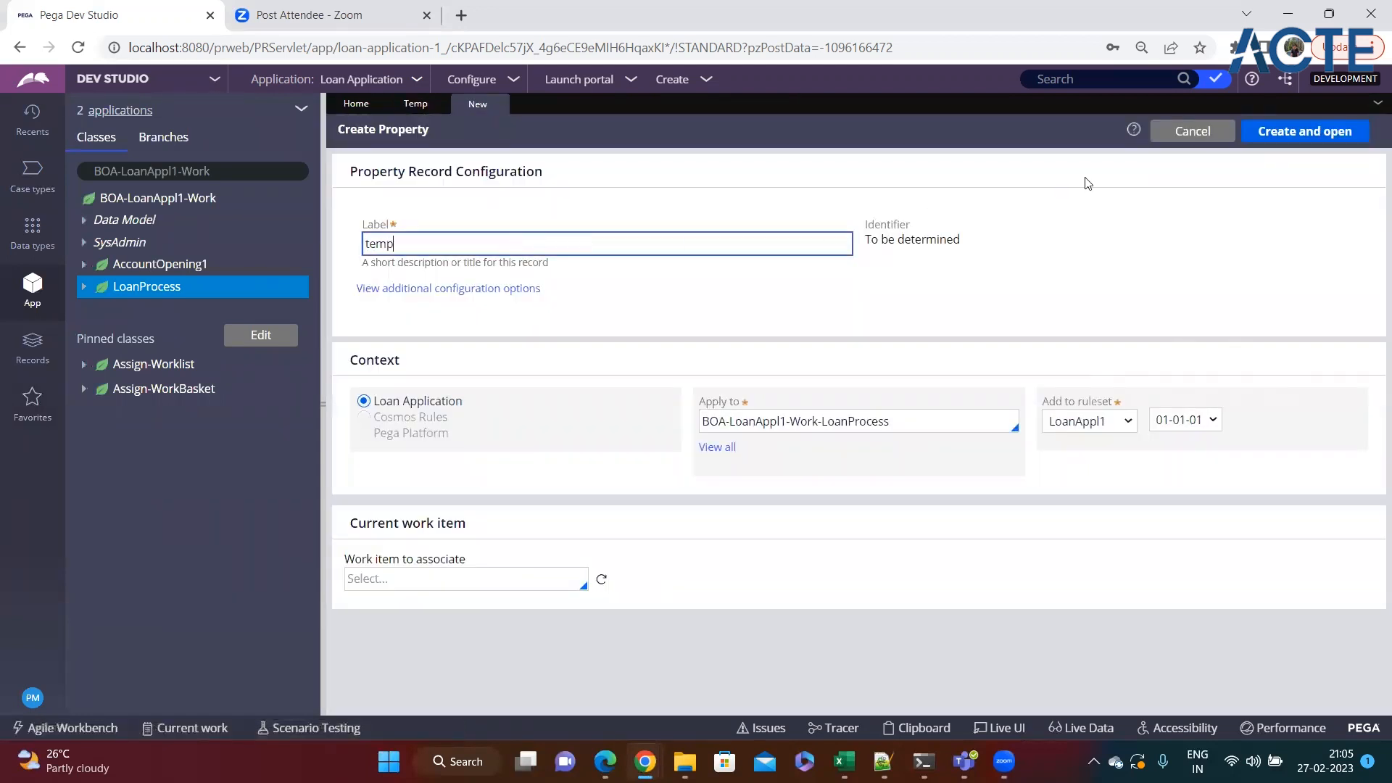
click(1276, 132)
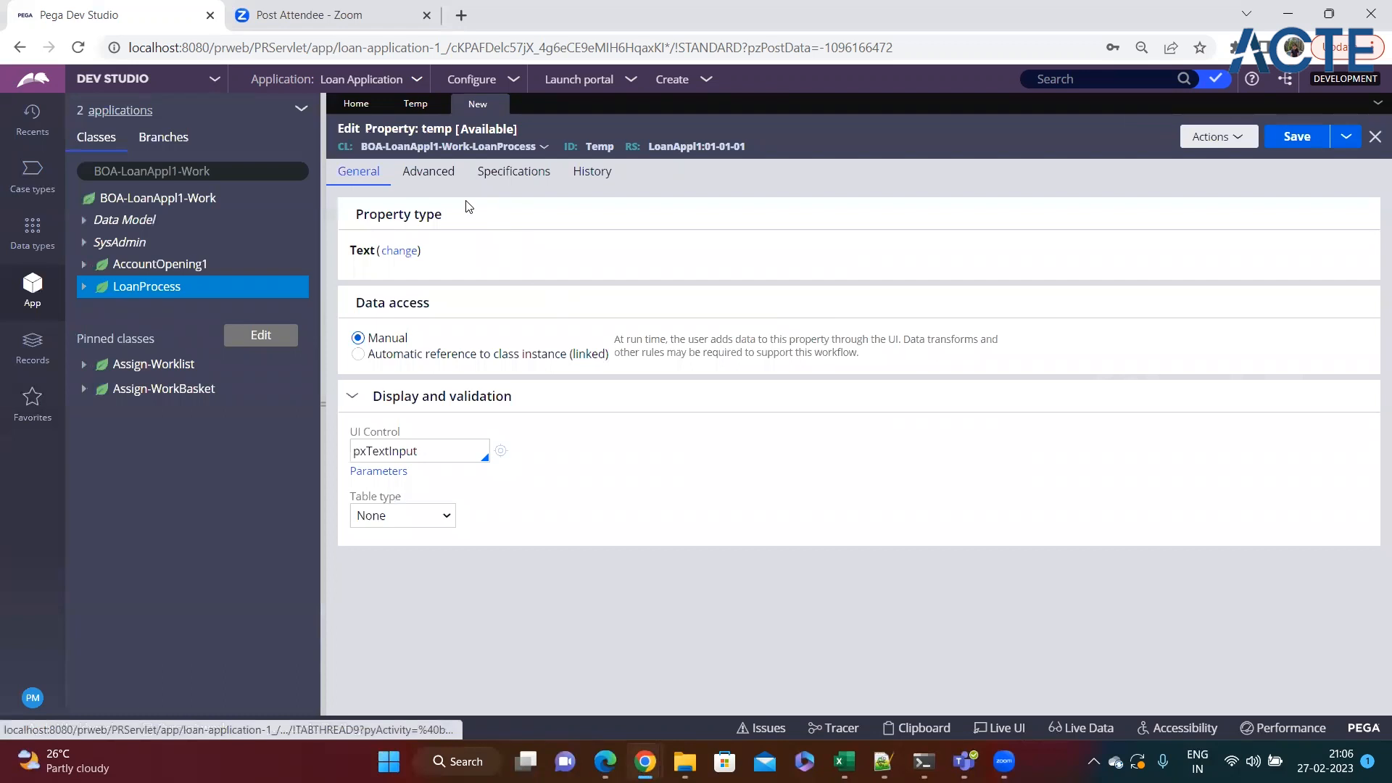
click(501, 104)
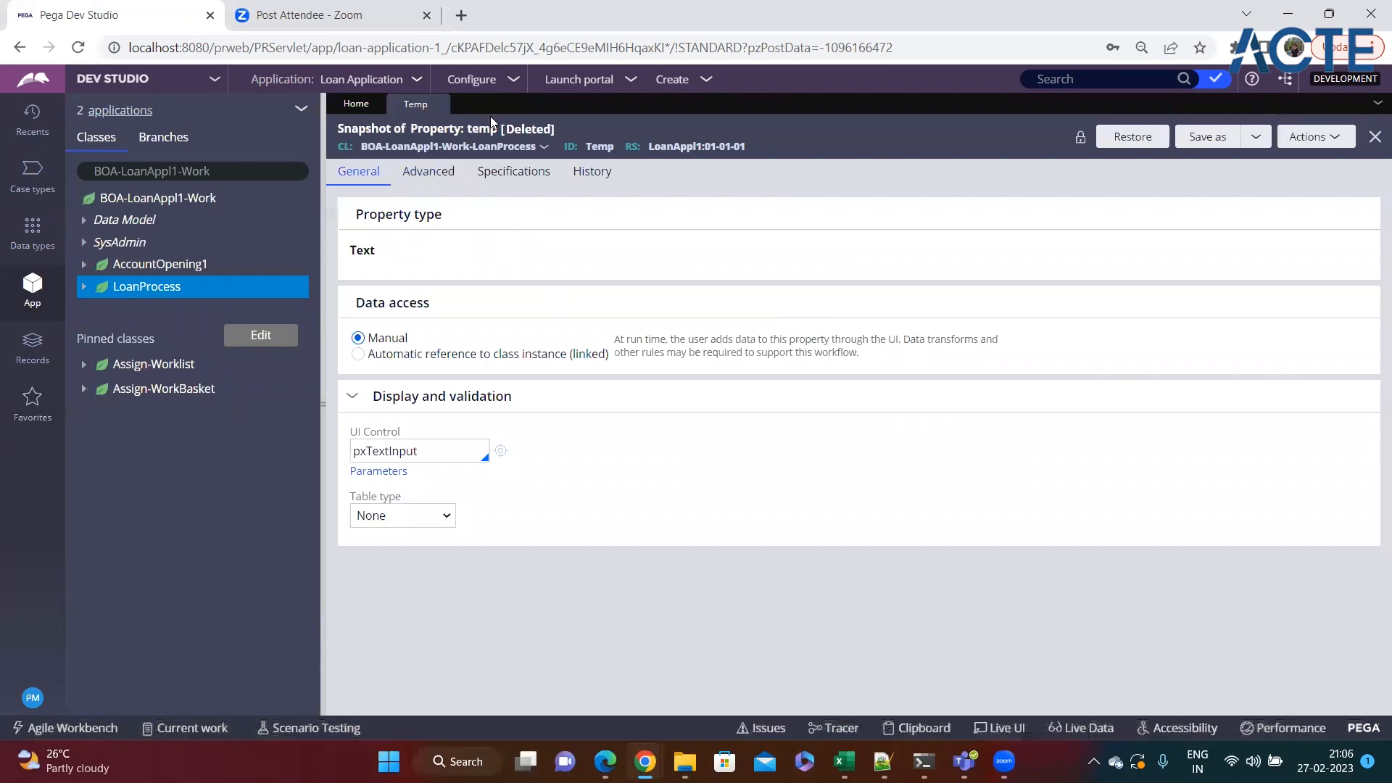
click(438, 104)
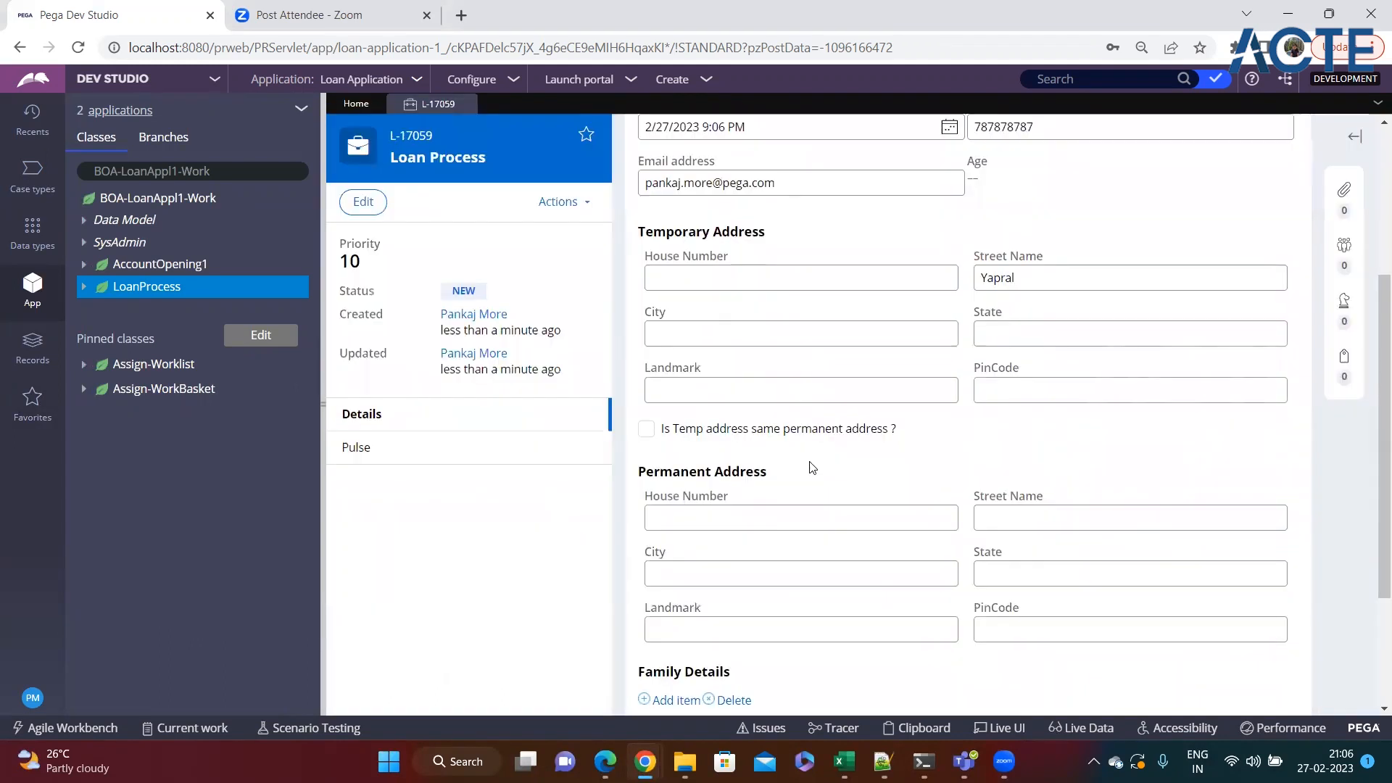
Continue past the personal details of a new Loan Process case and select Education Loan as the loan type.
scroll(813, 468, down, 3)
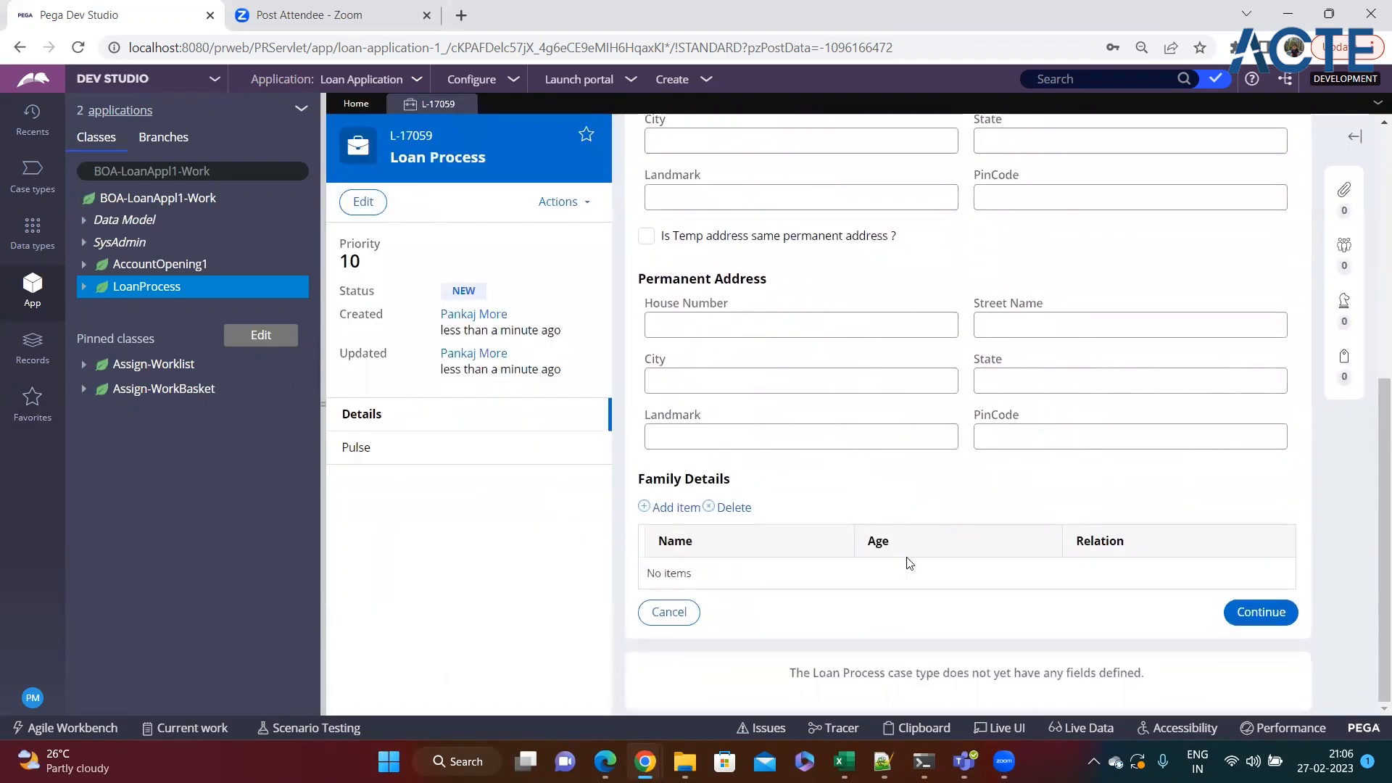
click(1266, 613)
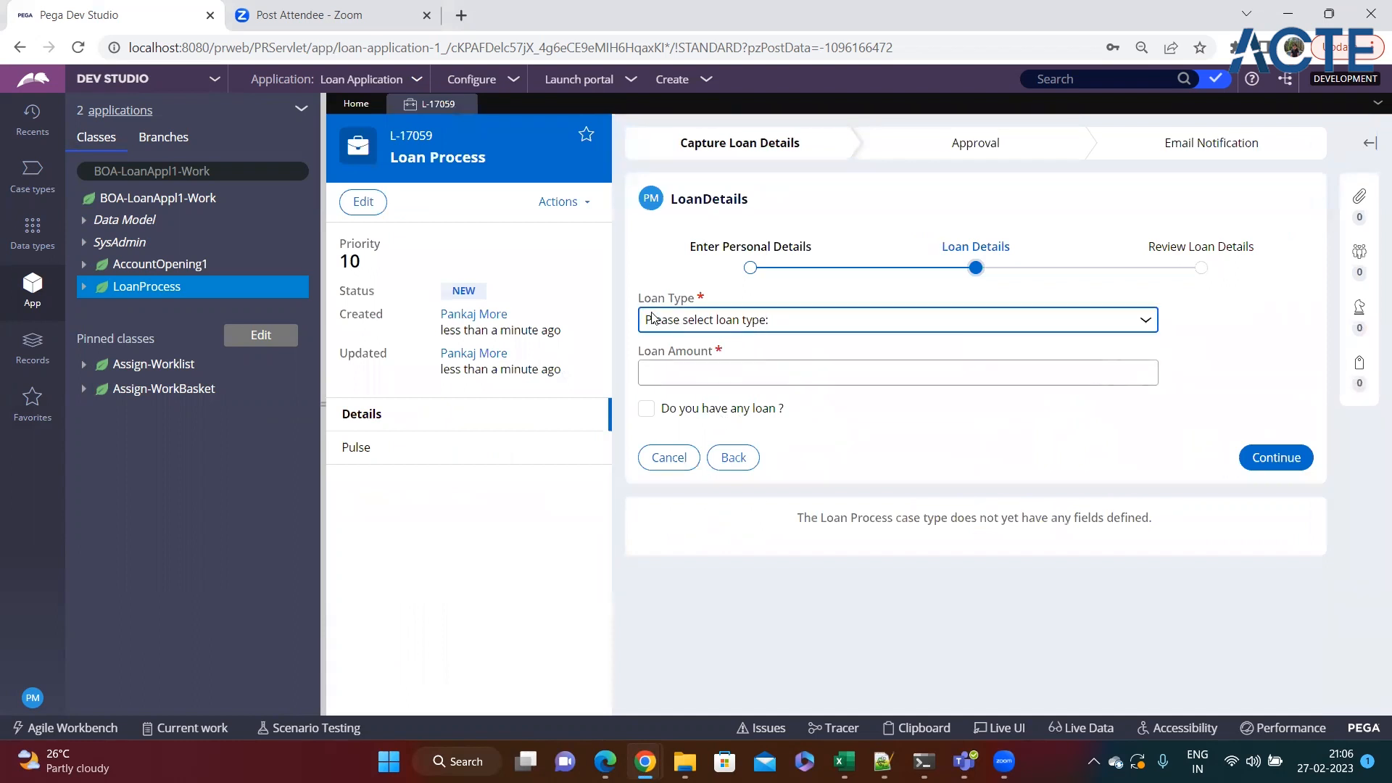
click(750, 324)
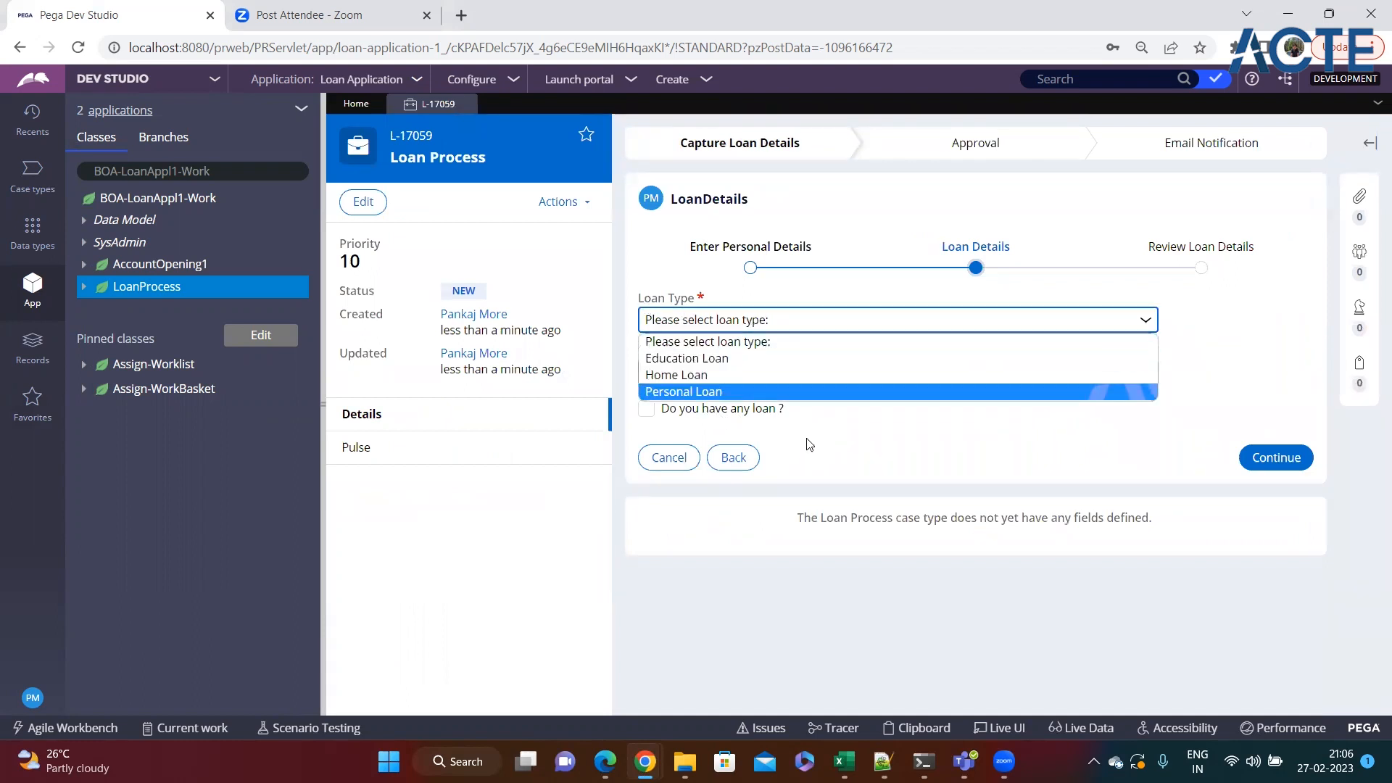
click(809, 443)
drag(627, 299, 721, 302)
click(757, 315)
click(707, 357)
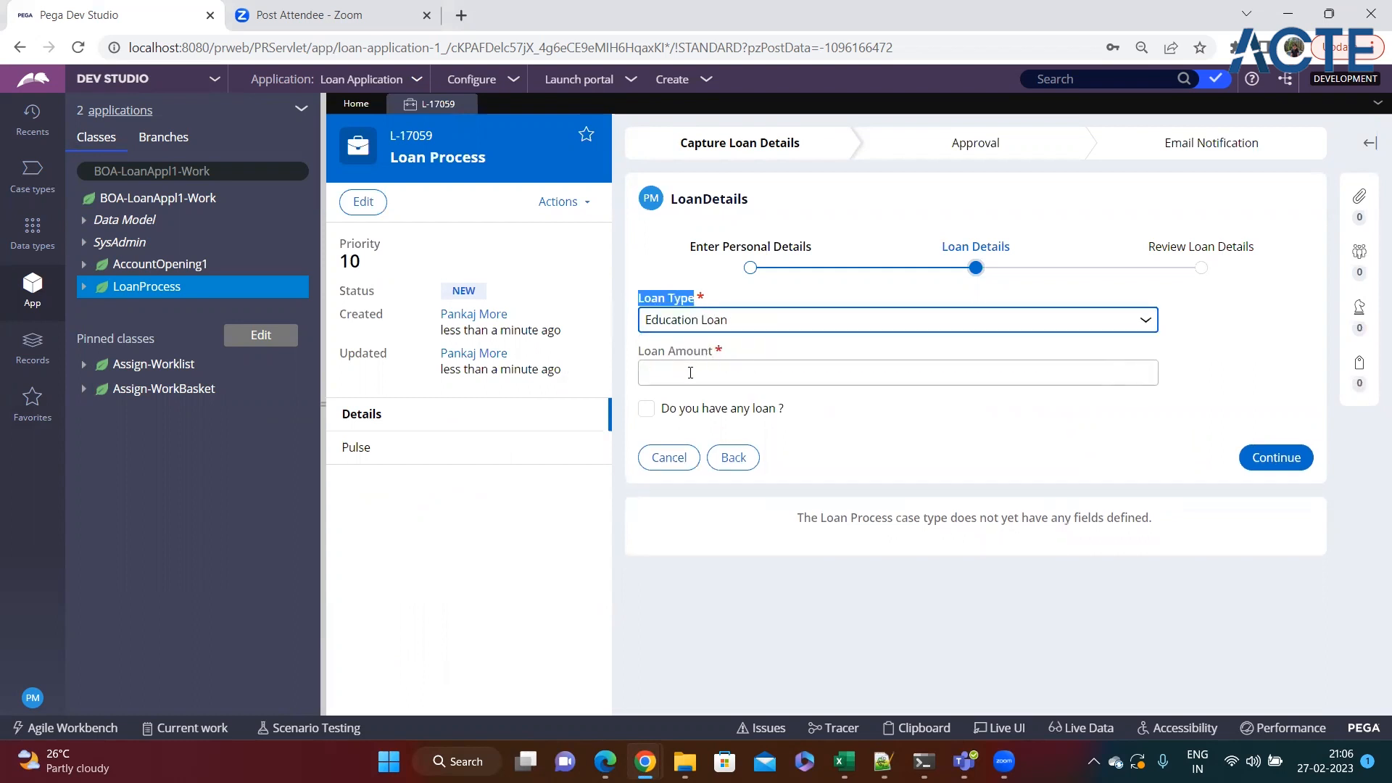
Check how the required Loan Amount field handles a blank value and review the available loan types.
drag(643, 361, 712, 352)
click(731, 371)
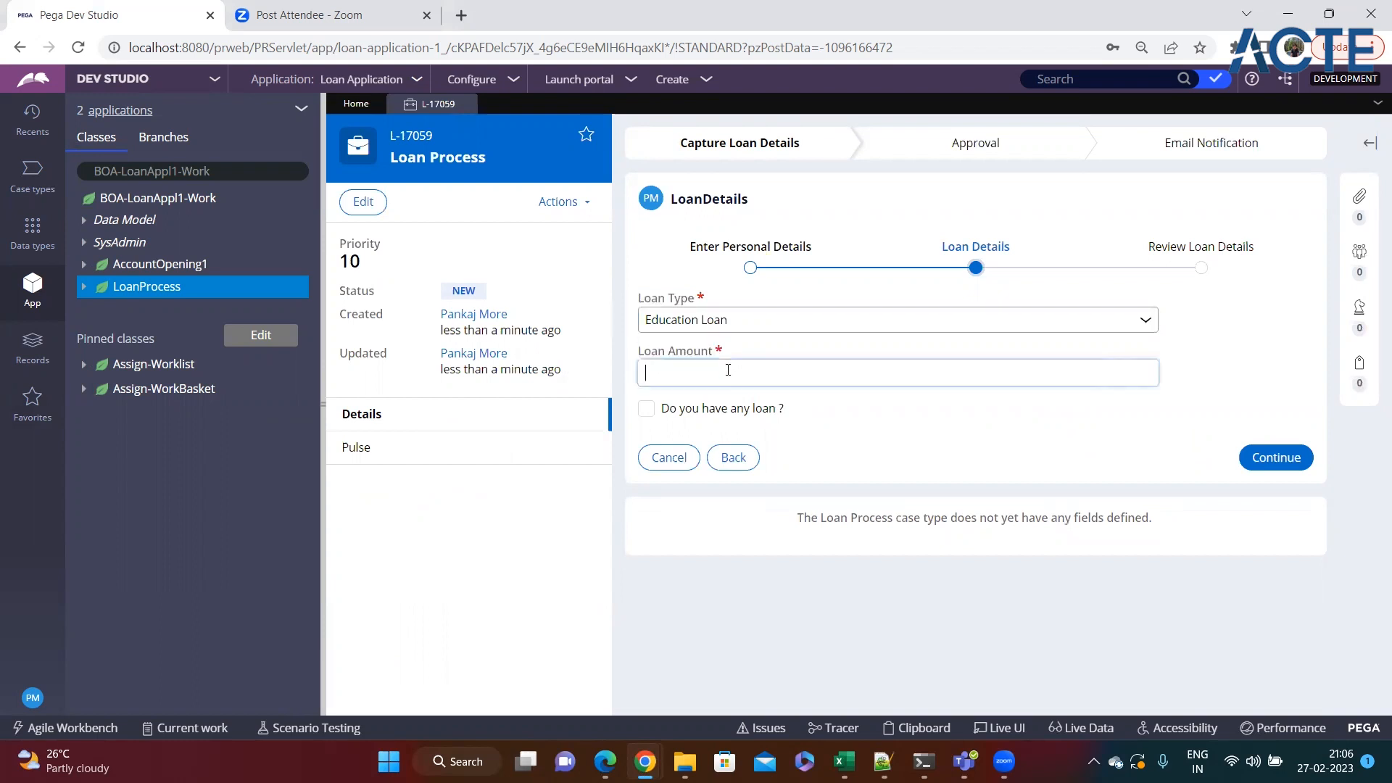
click(969, 406)
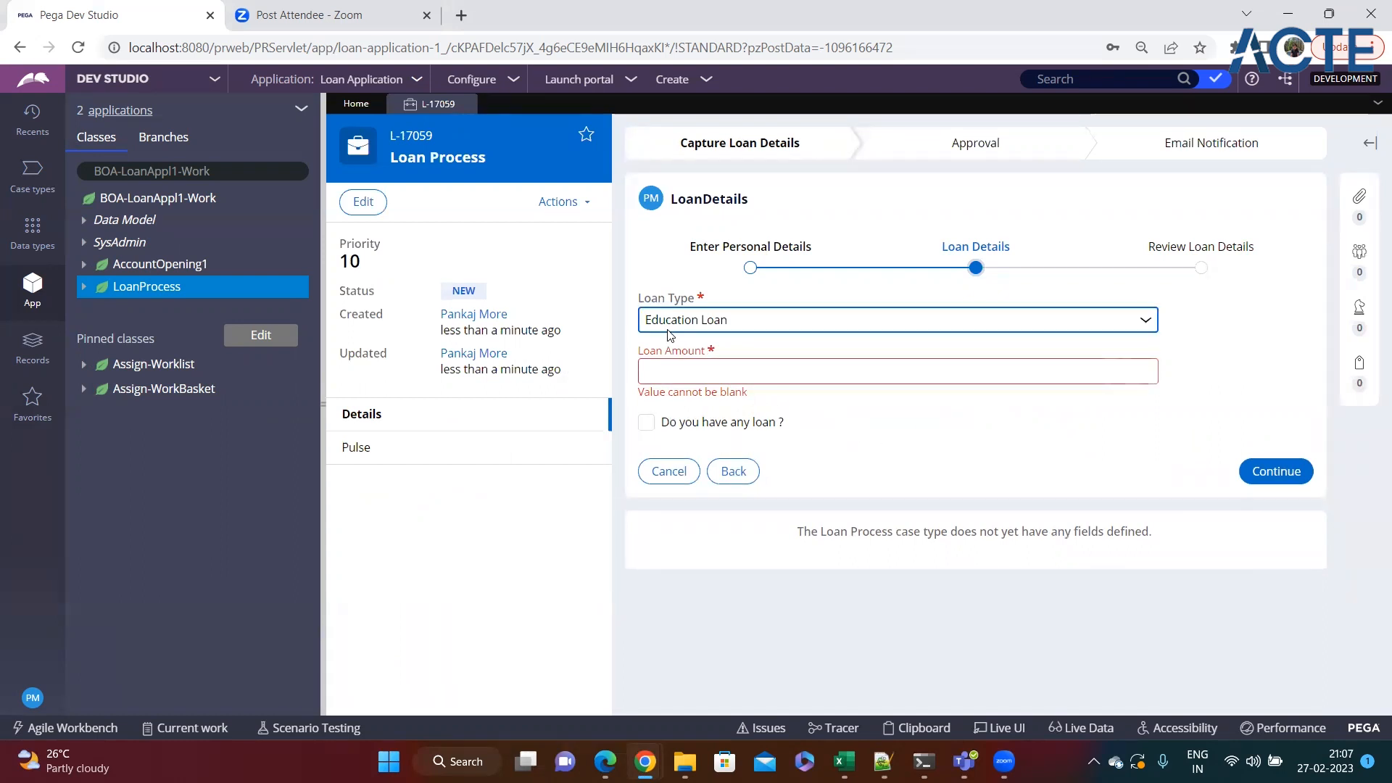
click(814, 320)
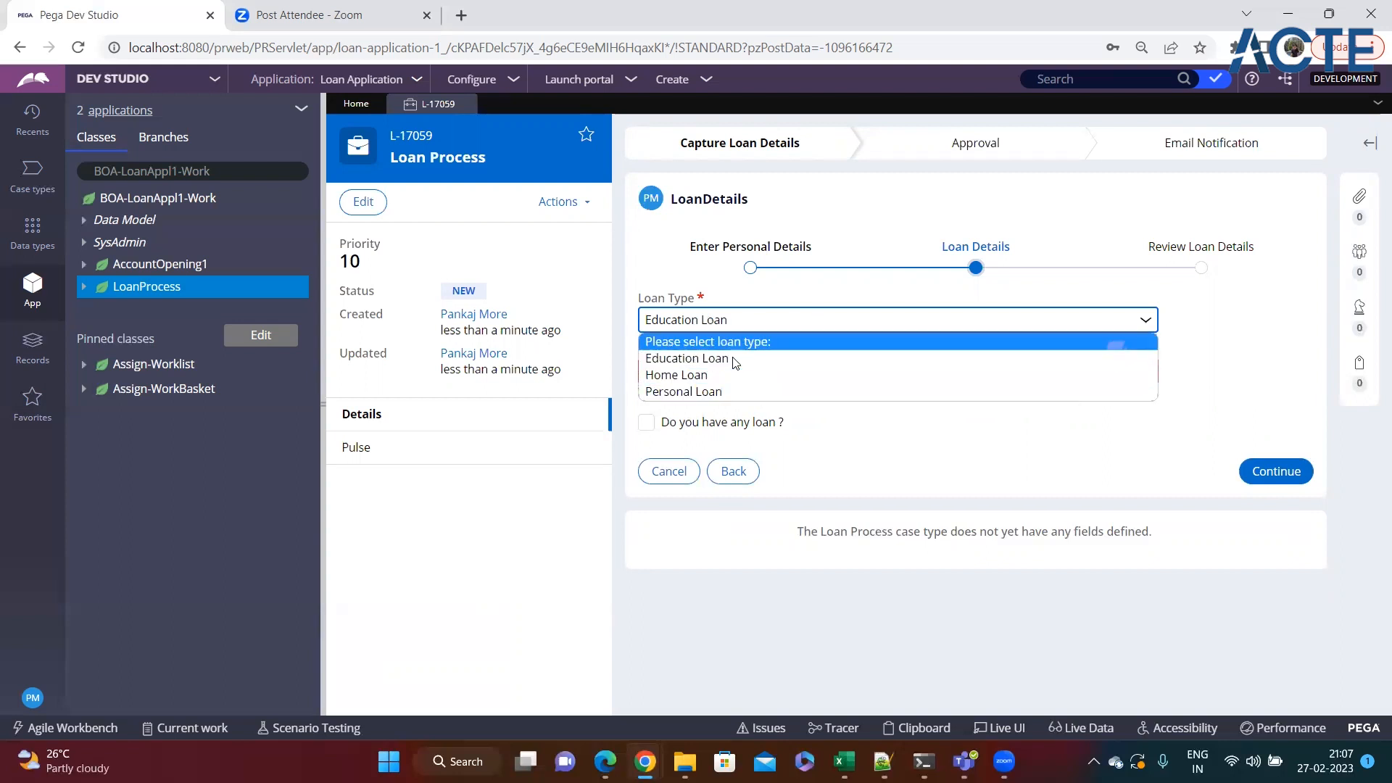
click(836, 412)
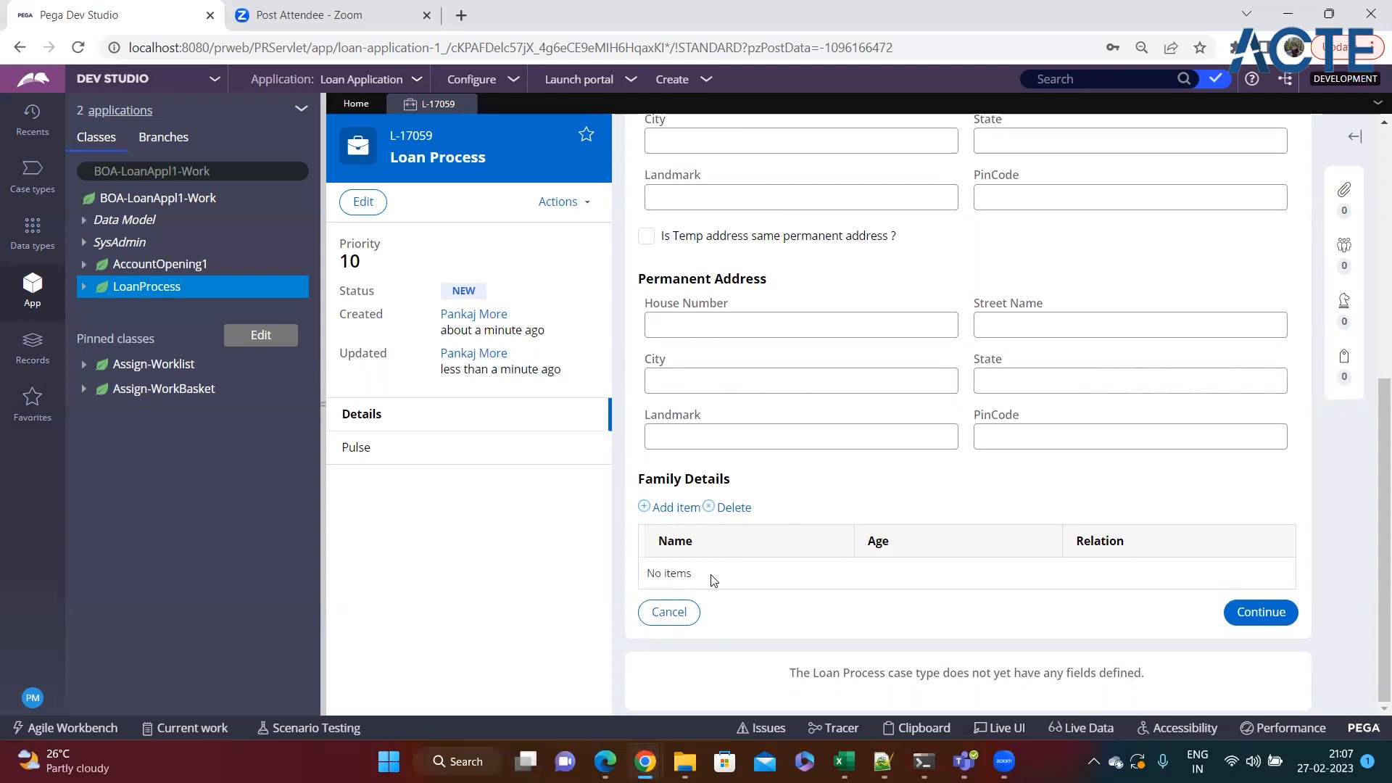
Review the Family Details table on the loan case's personal details form.
drag(638, 480, 728, 482)
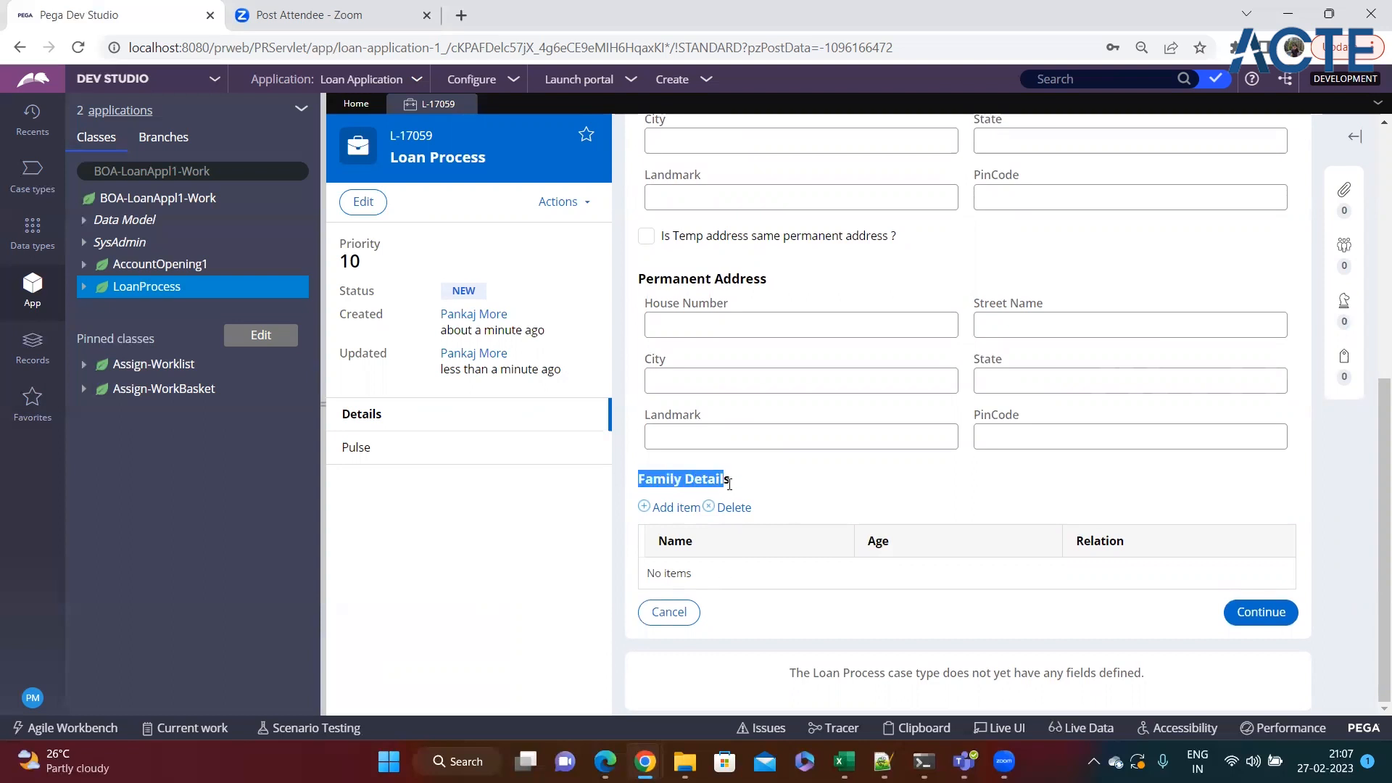
click(762, 500)
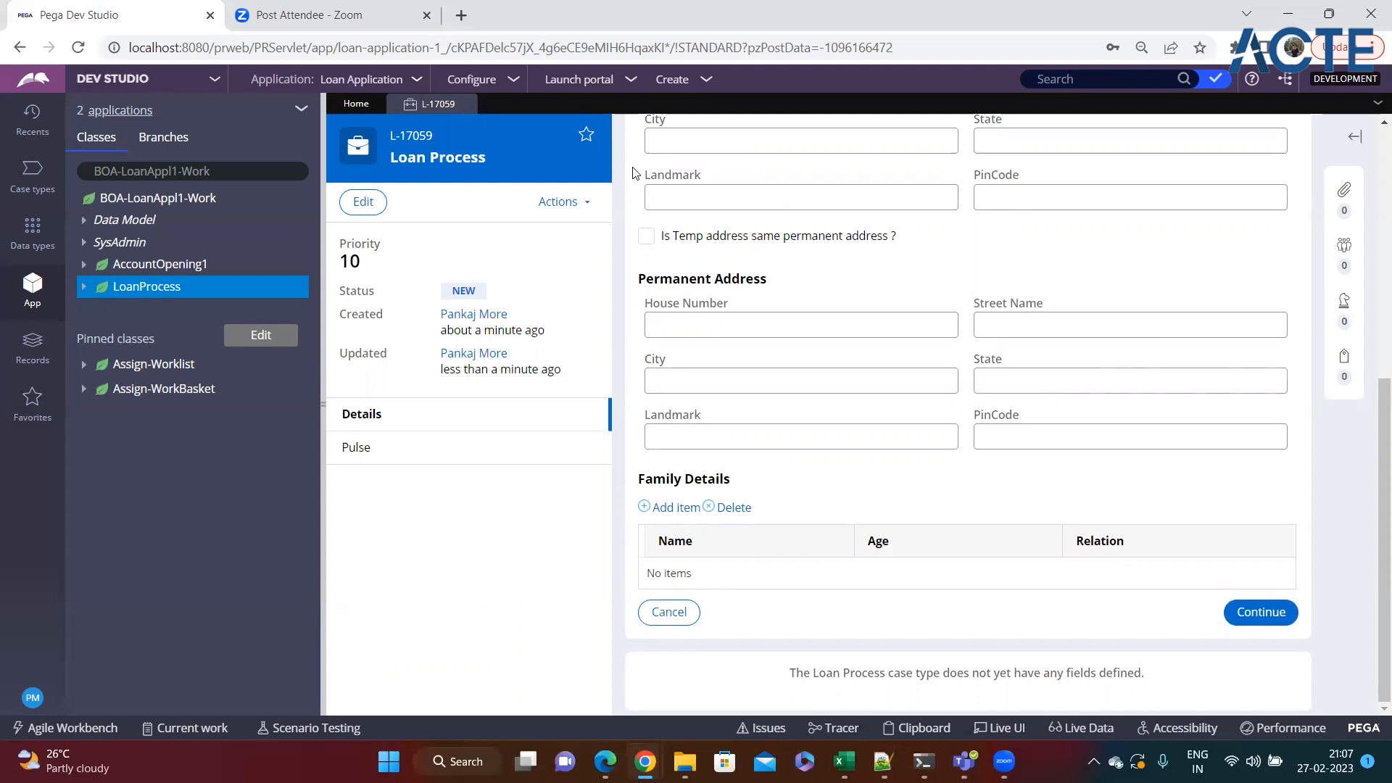
click(1002, 728)
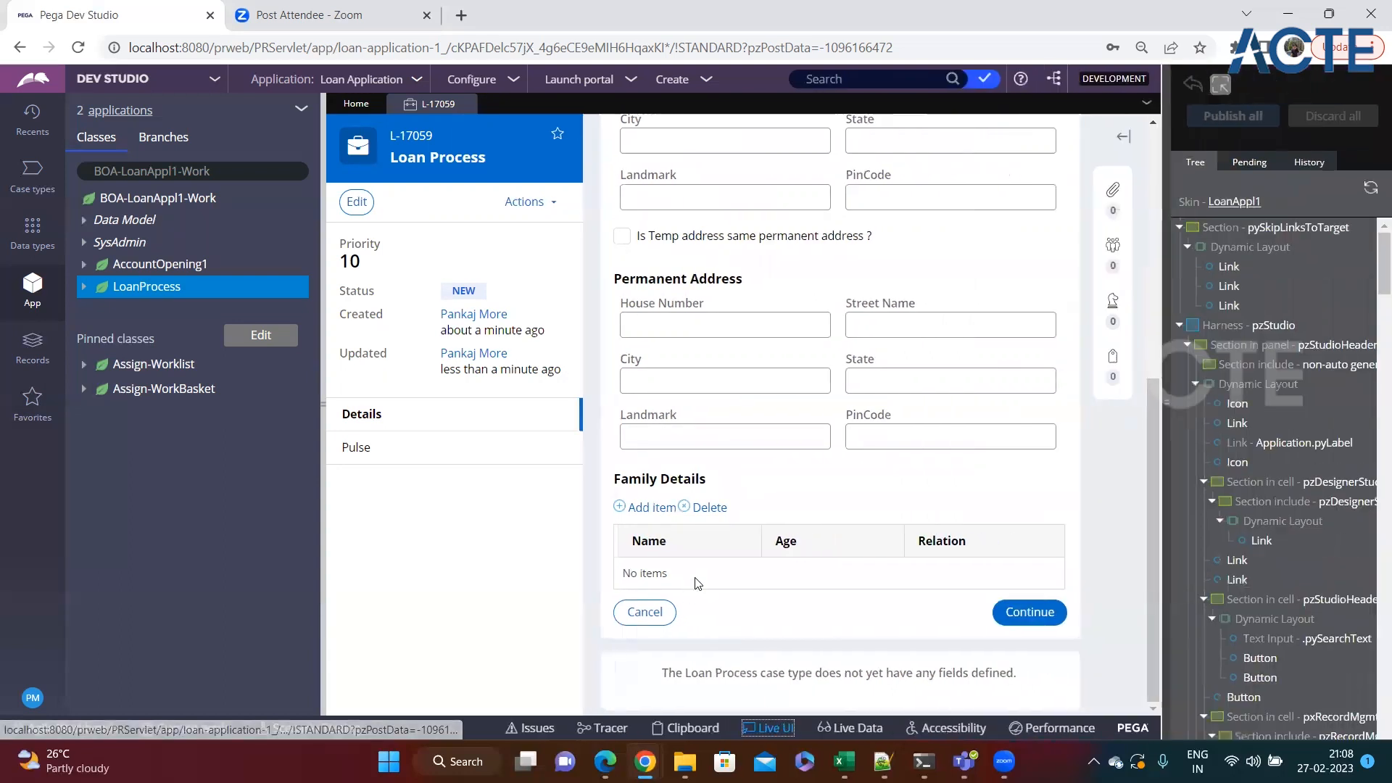
click(692, 559)
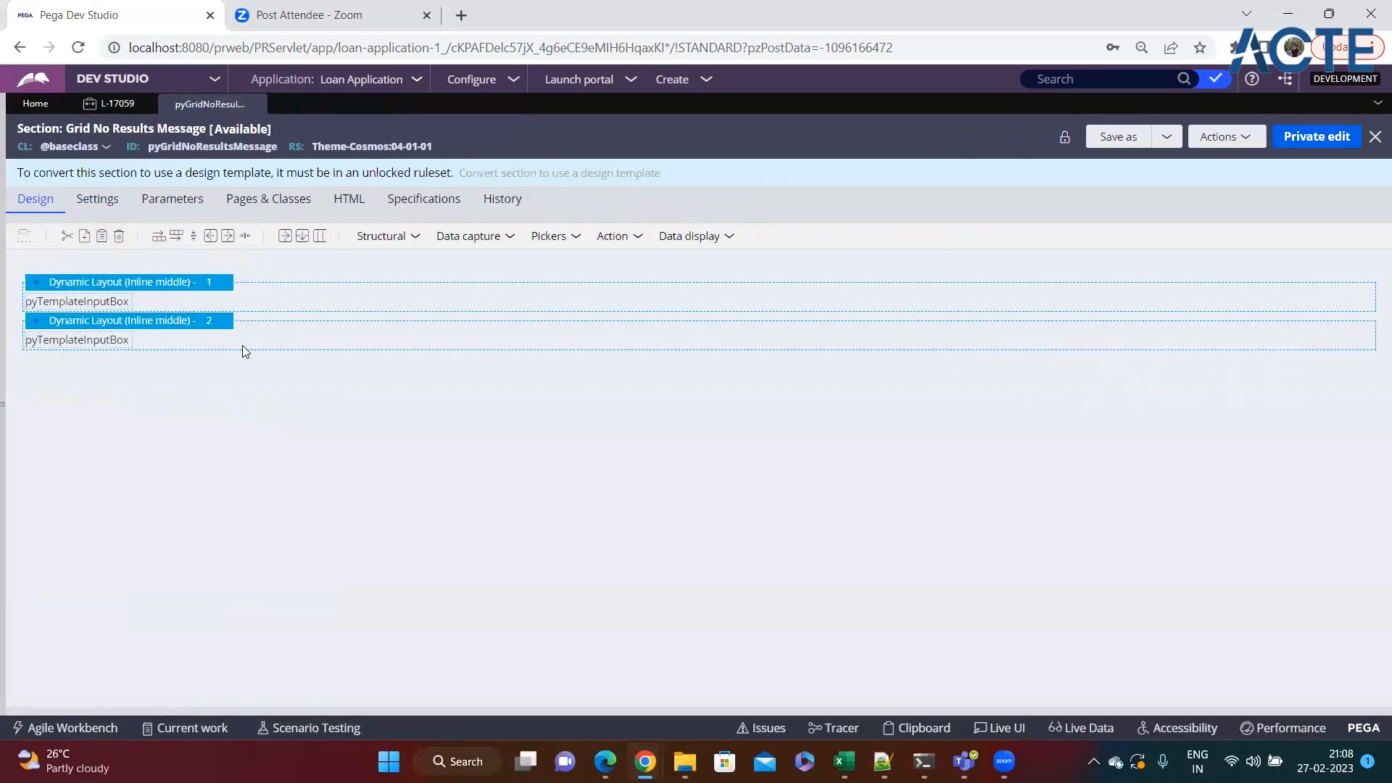
click(260, 103)
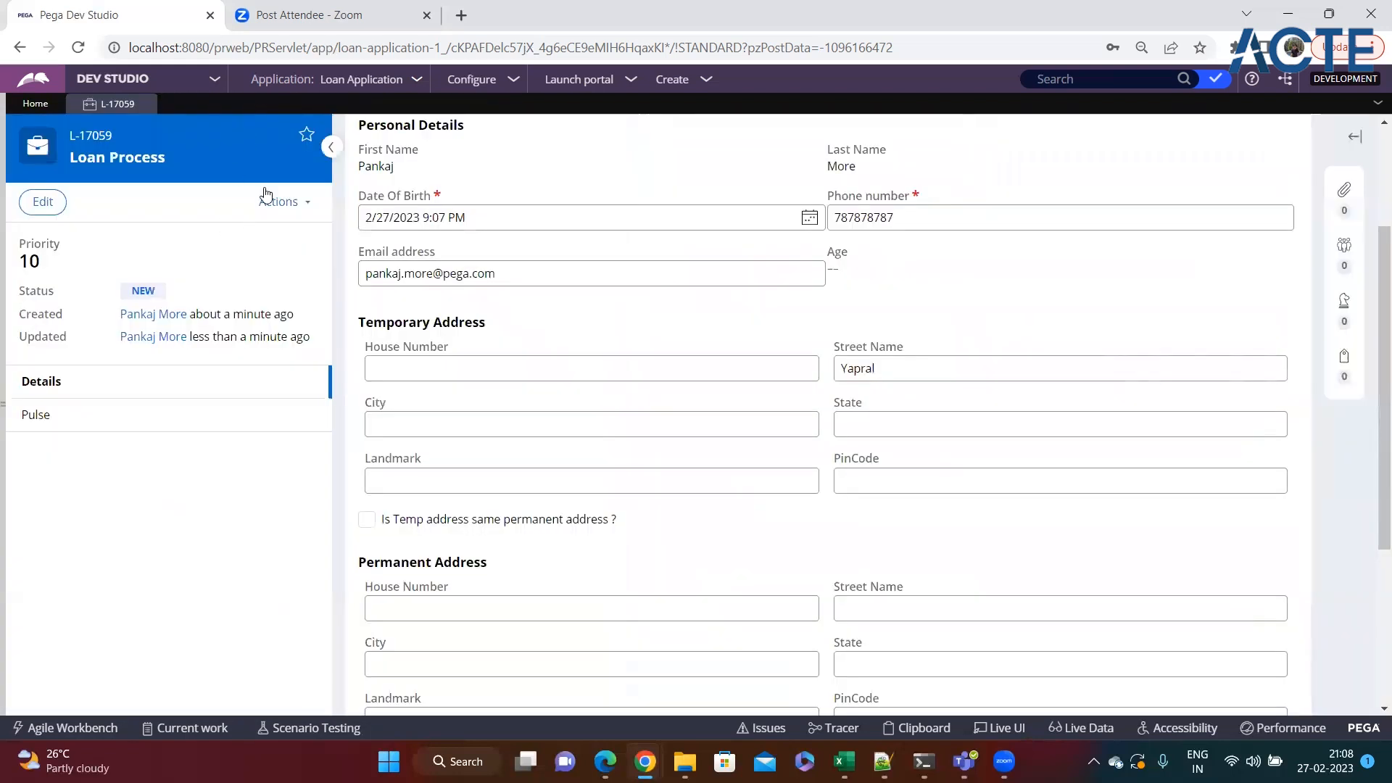
Open the PersonalDetails section rule through Live UI and examine its field layouts and Family Details table.
scroll(593, 657, down, 3)
click(1019, 734)
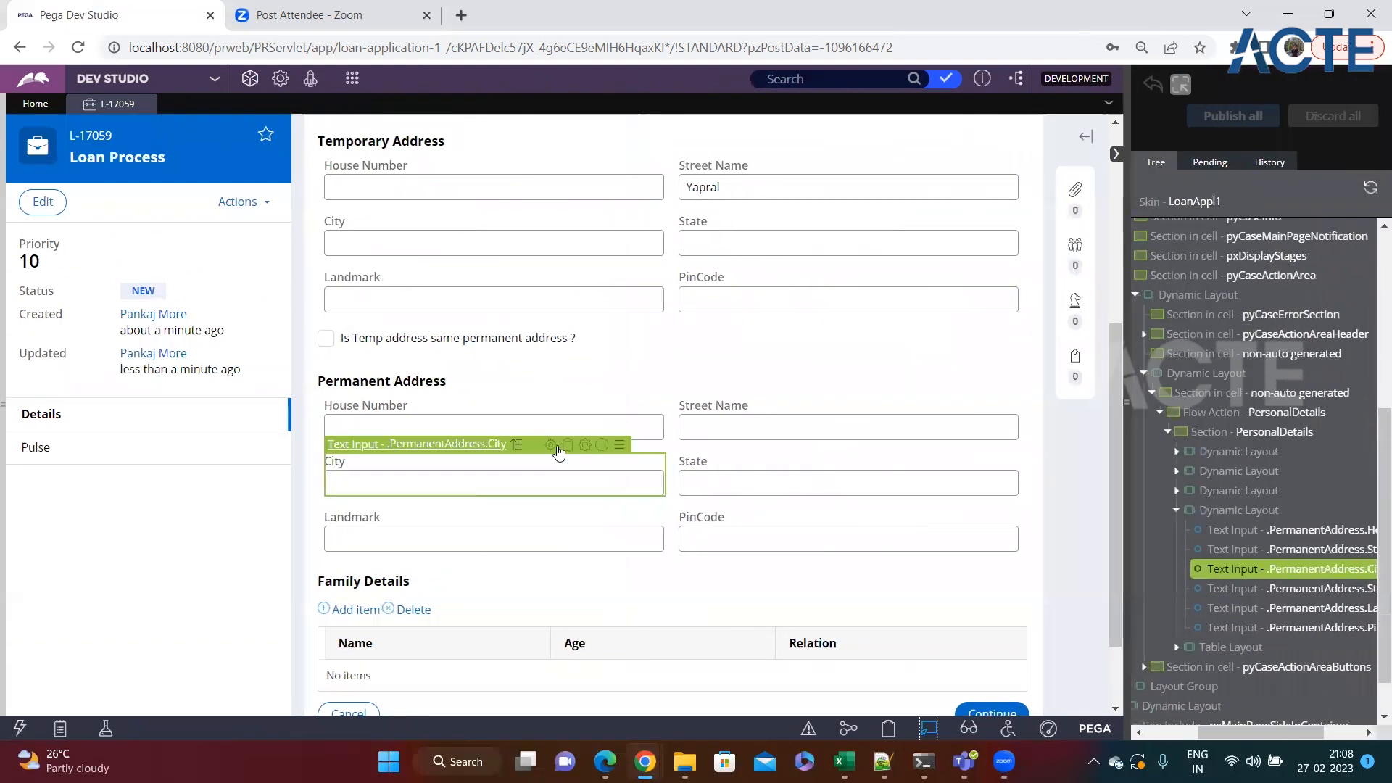
click(557, 447)
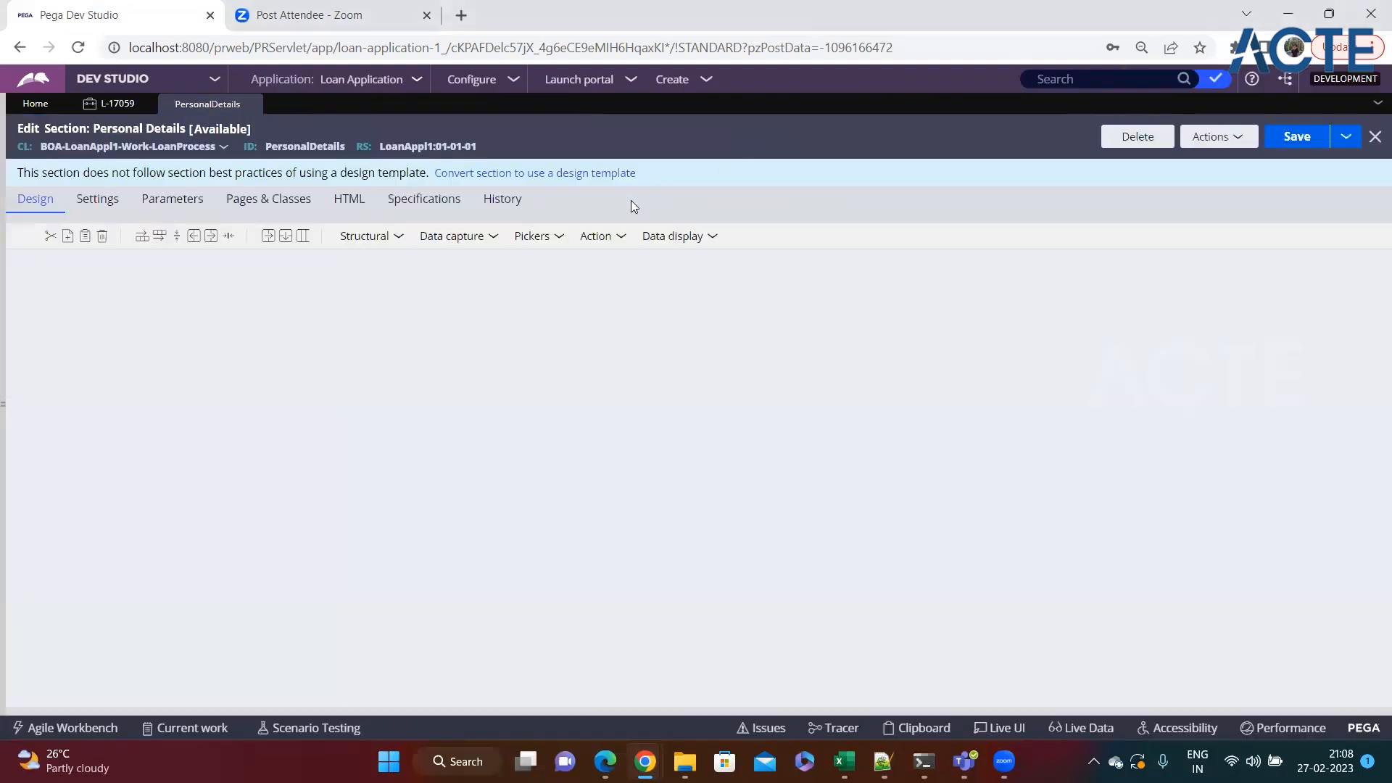
scroll(218, 435, down, 8)
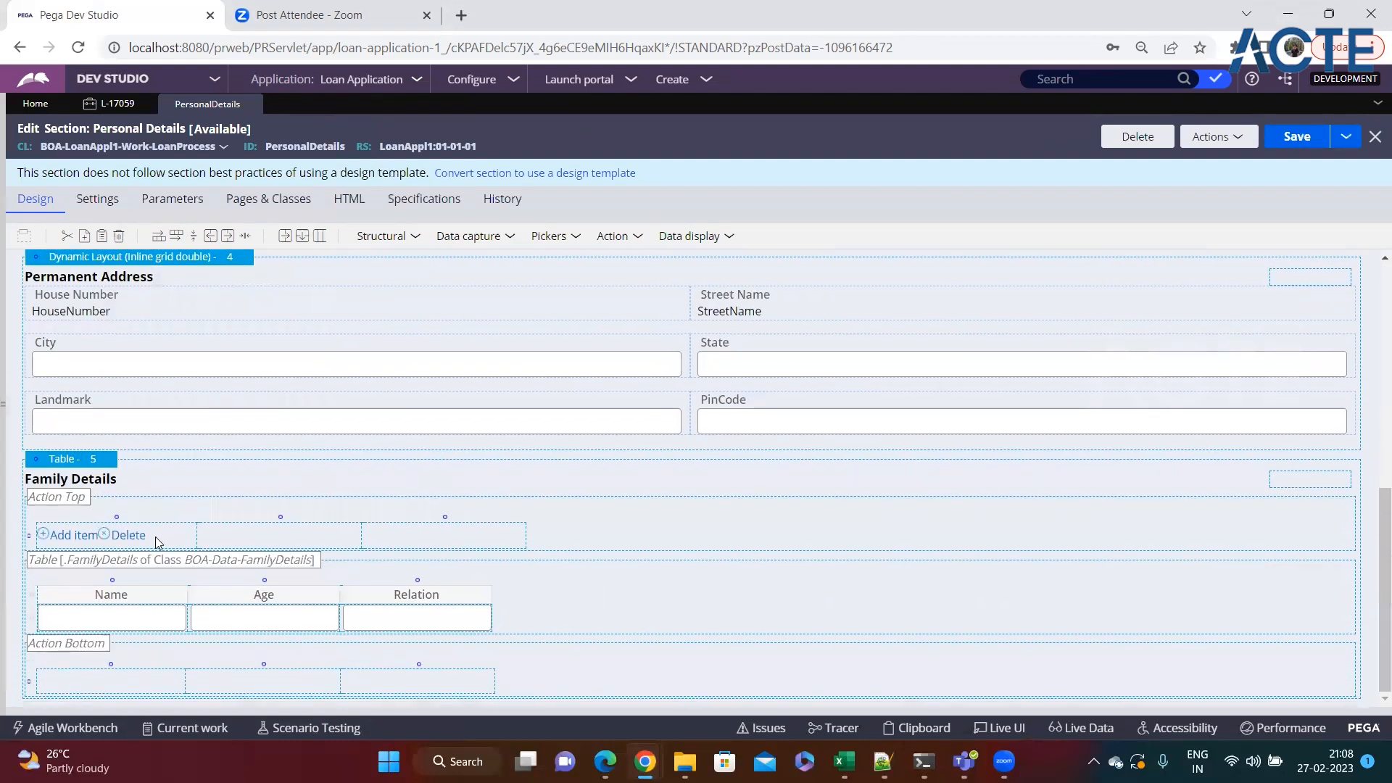
scroll(353, 419, up, 8)
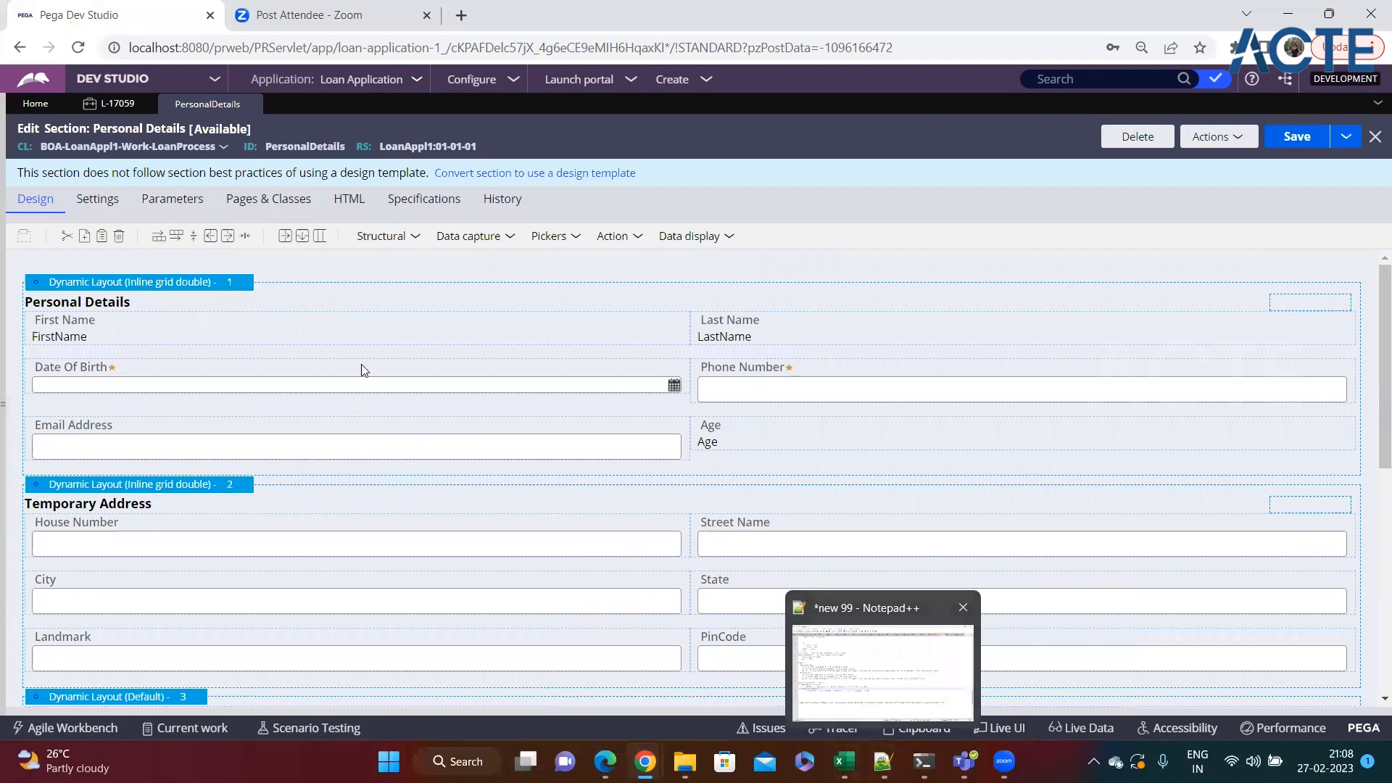
click(328, 341)
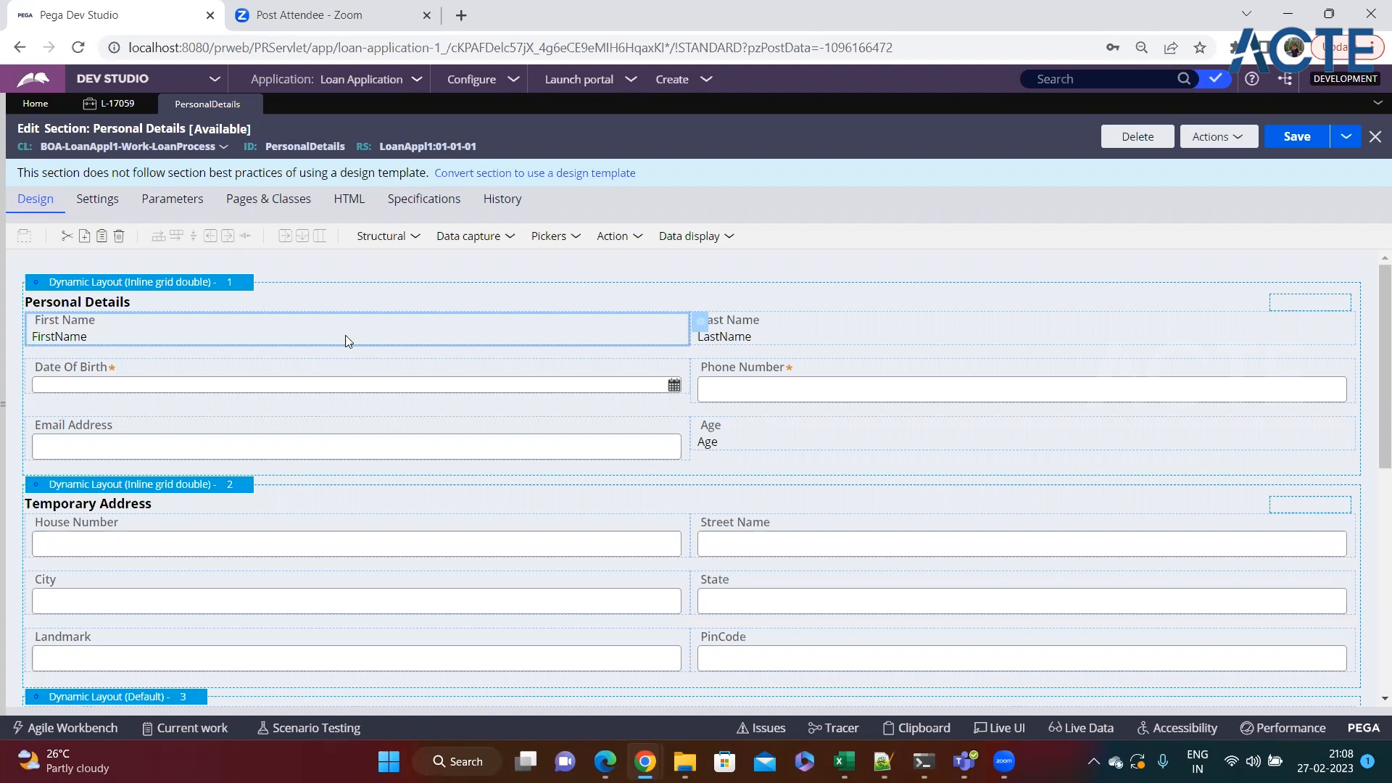
Try adding a hierarchical table above the Personal Details layout and remove it again.
click(418, 239)
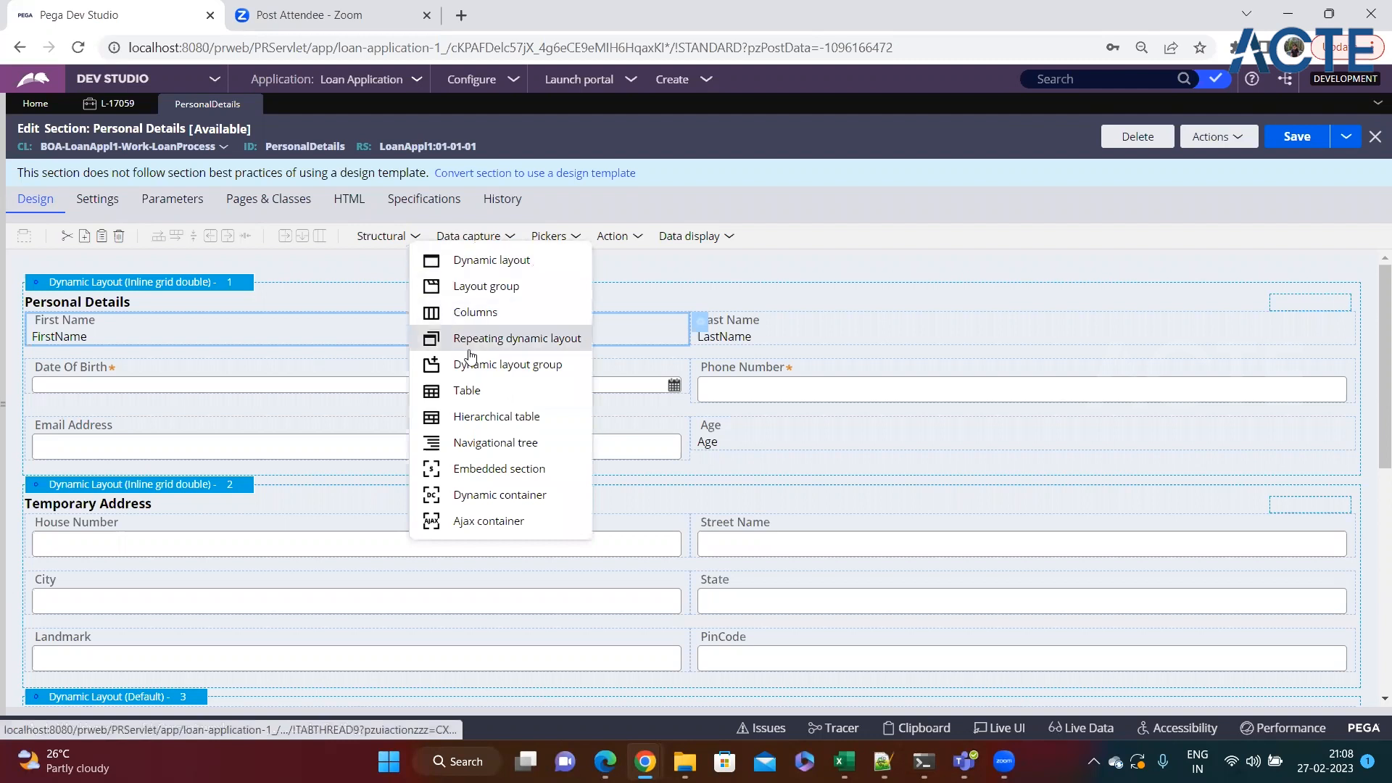
drag(497, 417, 216, 287)
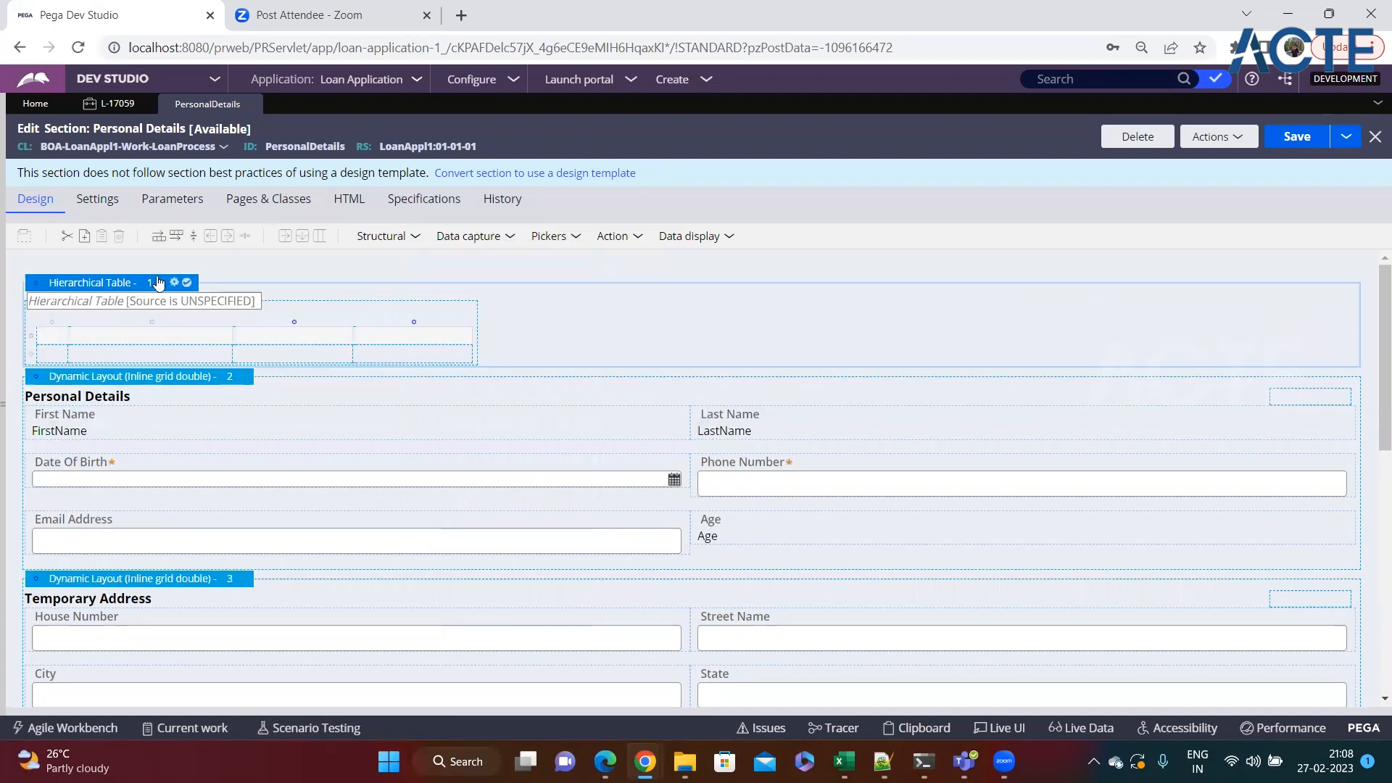
click(193, 237)
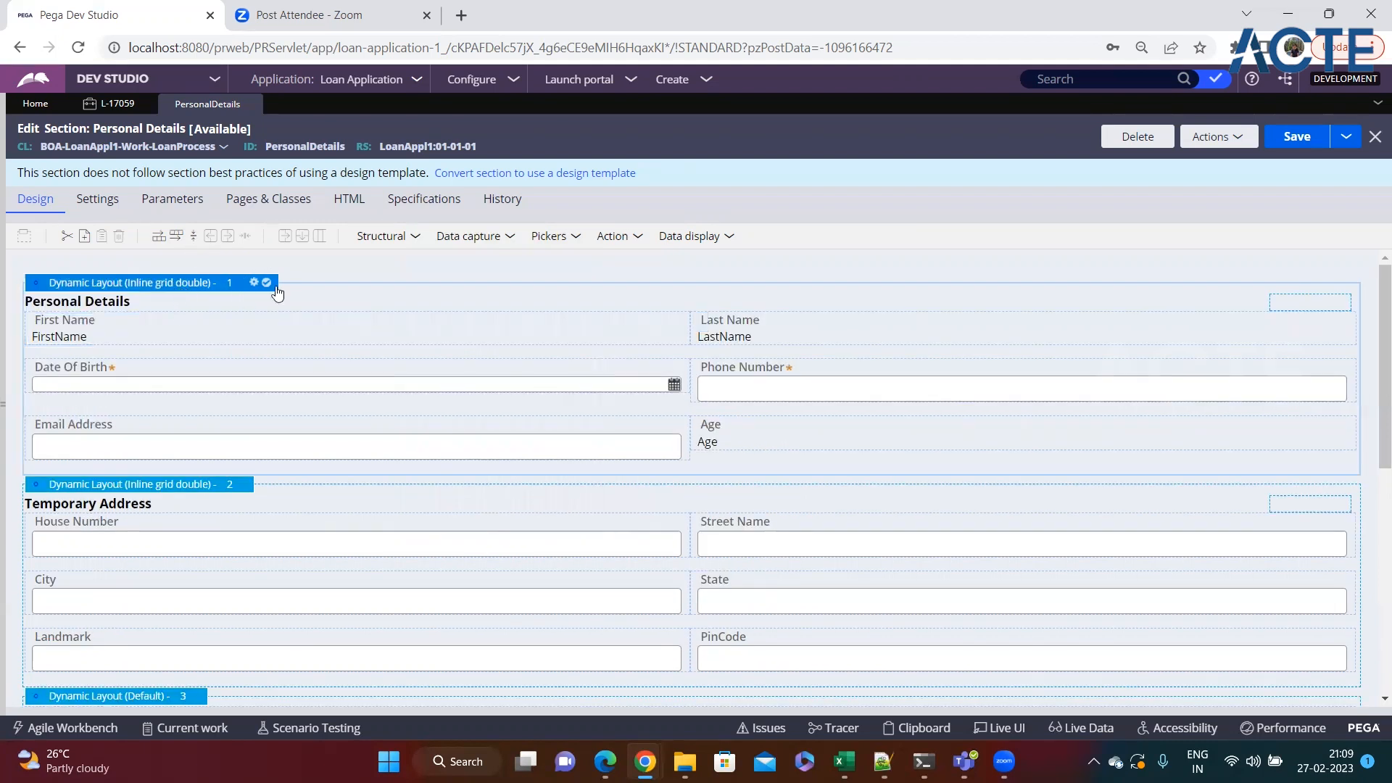
click(519, 86)
mouse_move(479, 122)
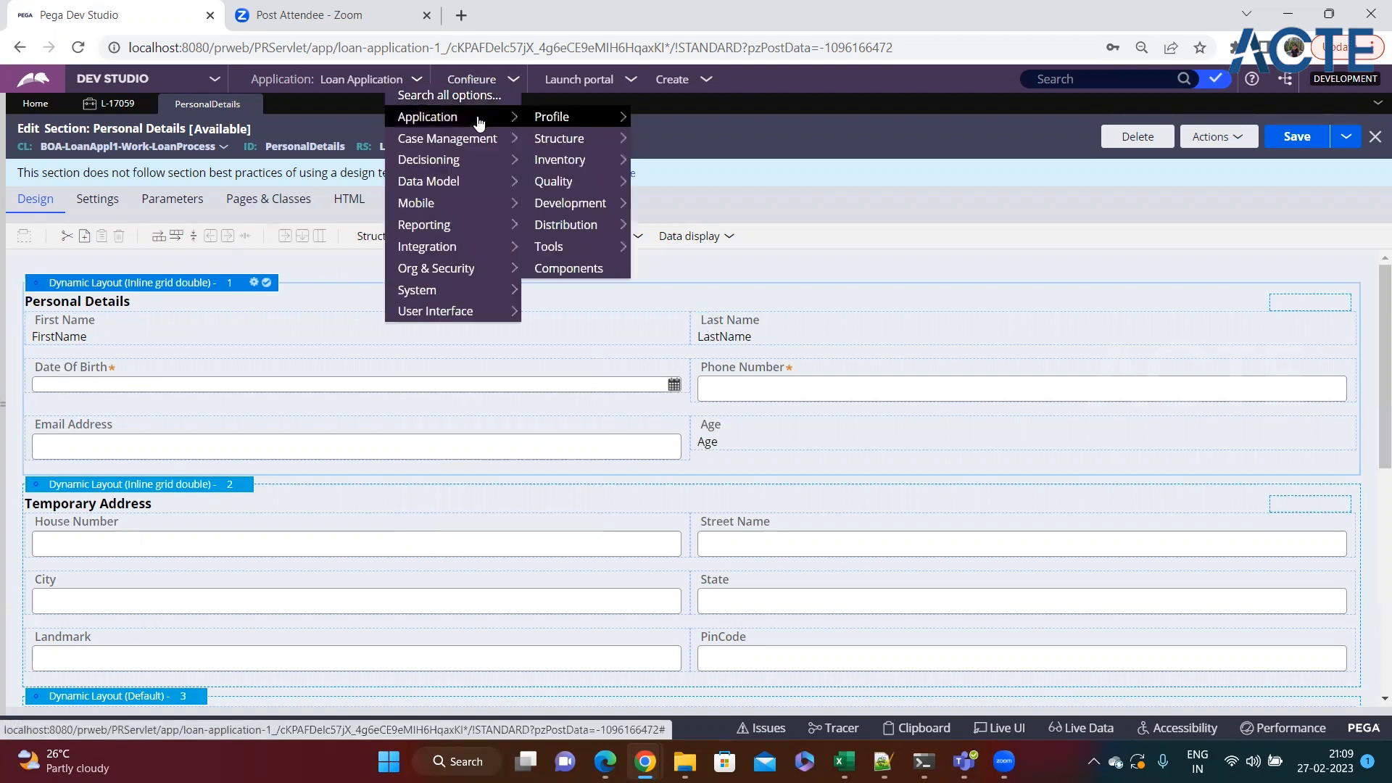
mouse_move(458, 315)
mouse_move(566, 319)
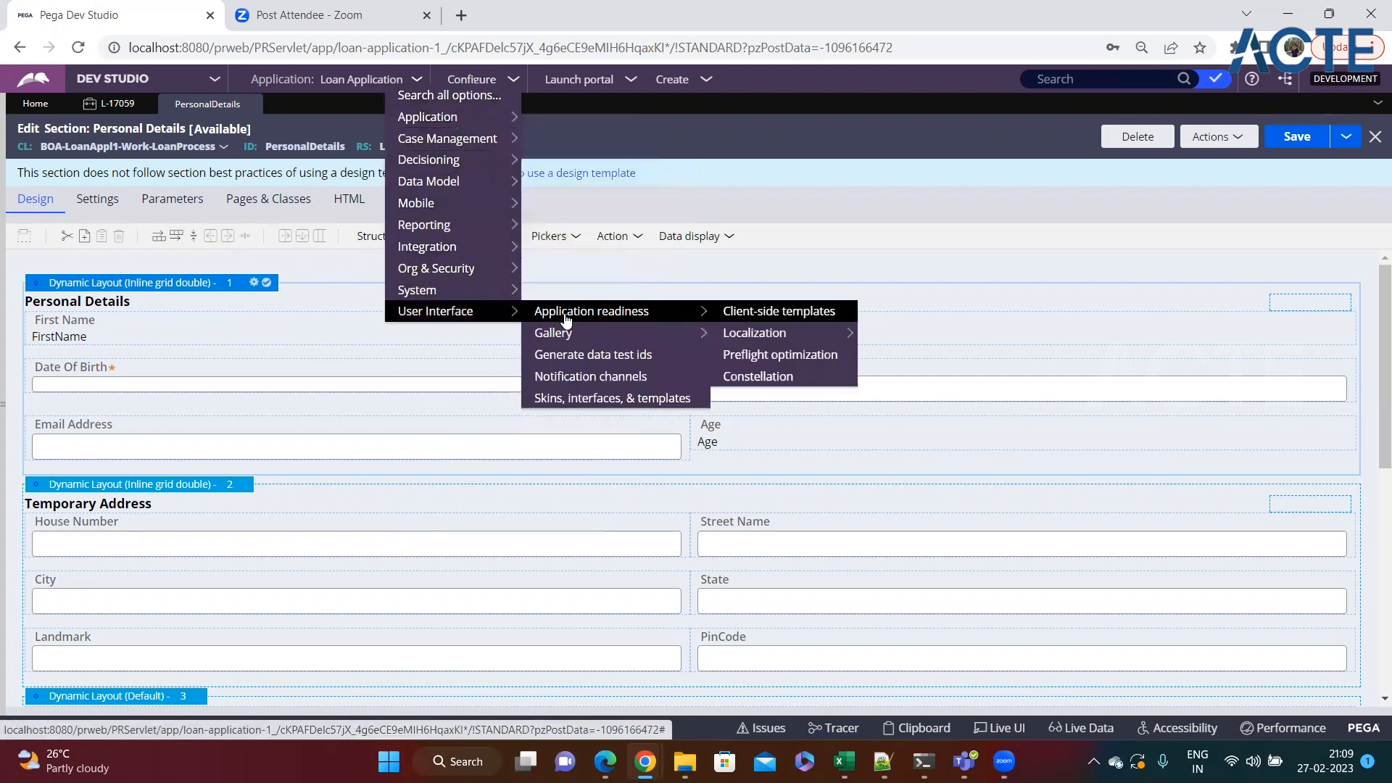
click(751, 335)
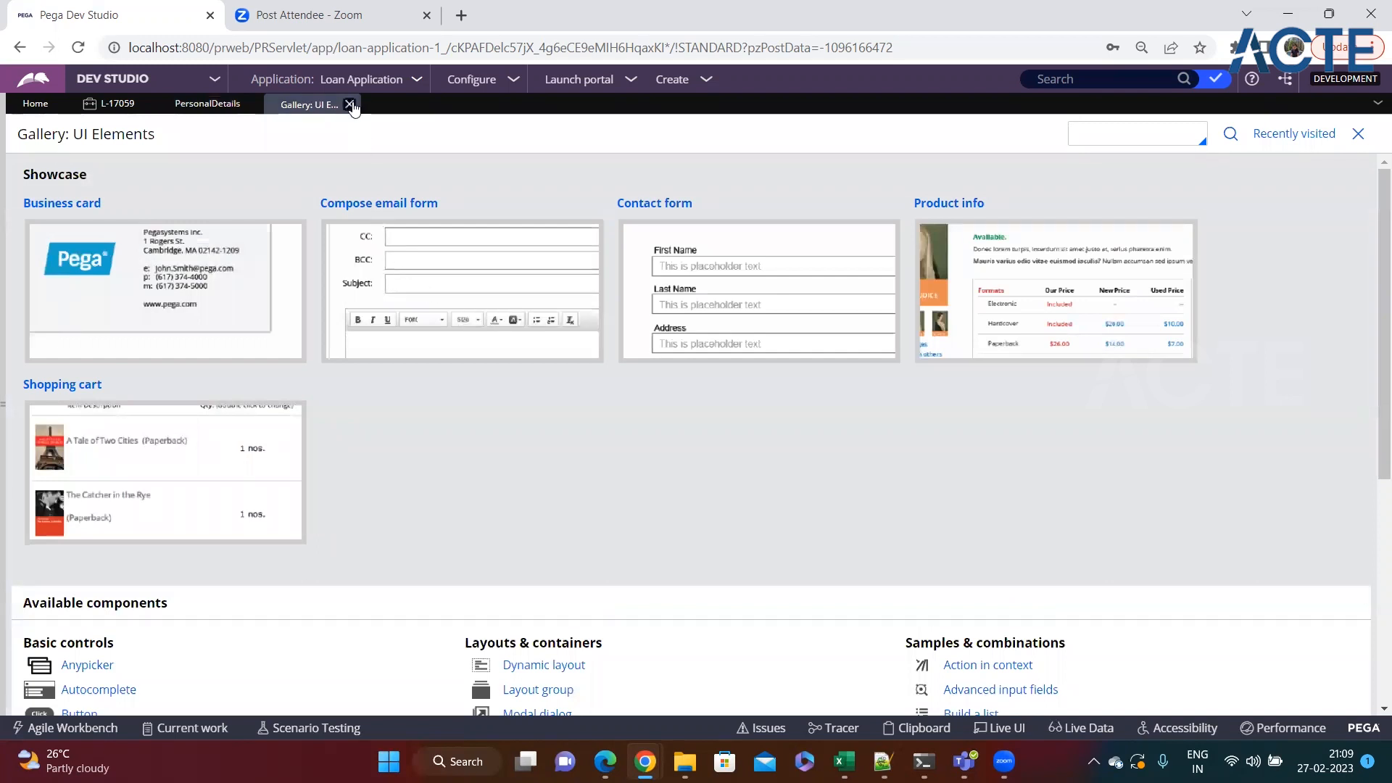
click(350, 105)
Open the UI Elements gallery and review its available basic controls, layouts and list-based components.
click(518, 83)
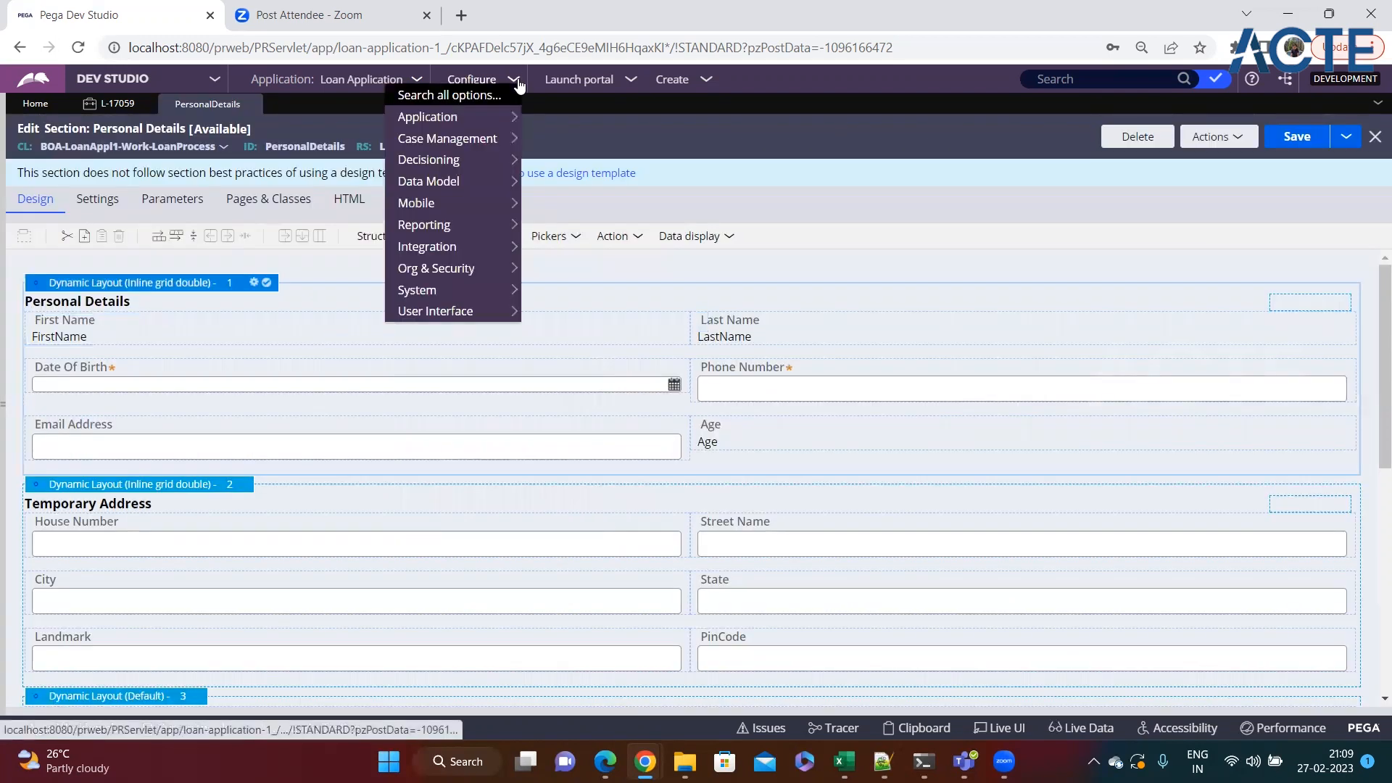
mouse_move(451, 315)
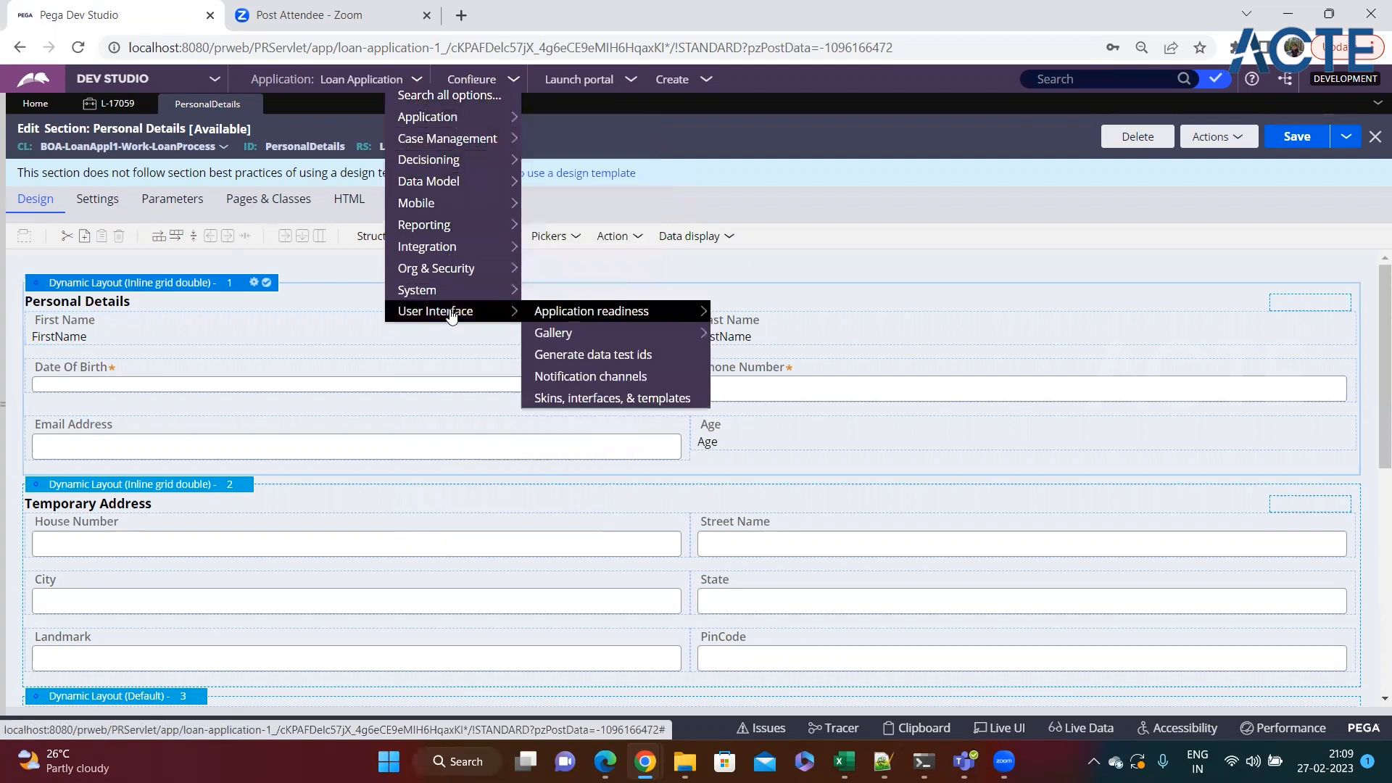
mouse_move(574, 335)
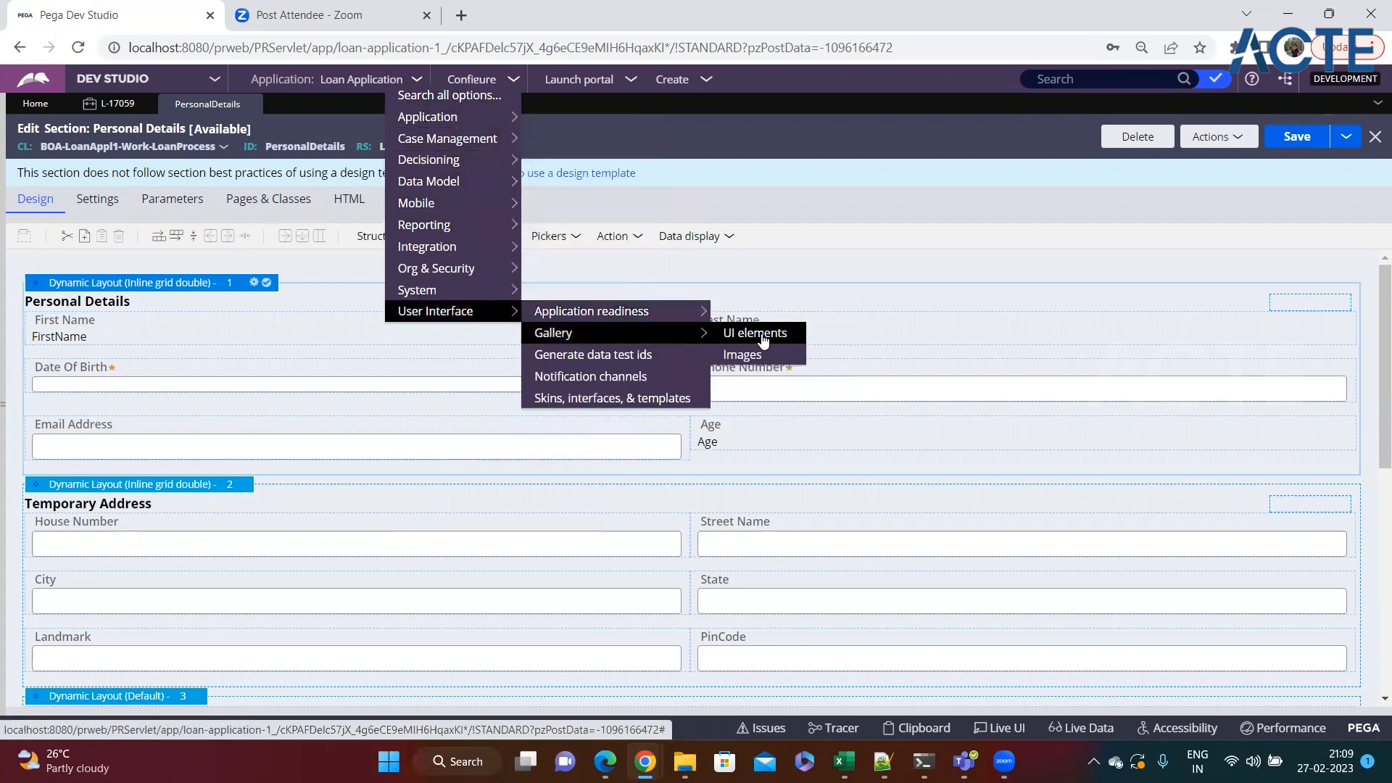
click(764, 341)
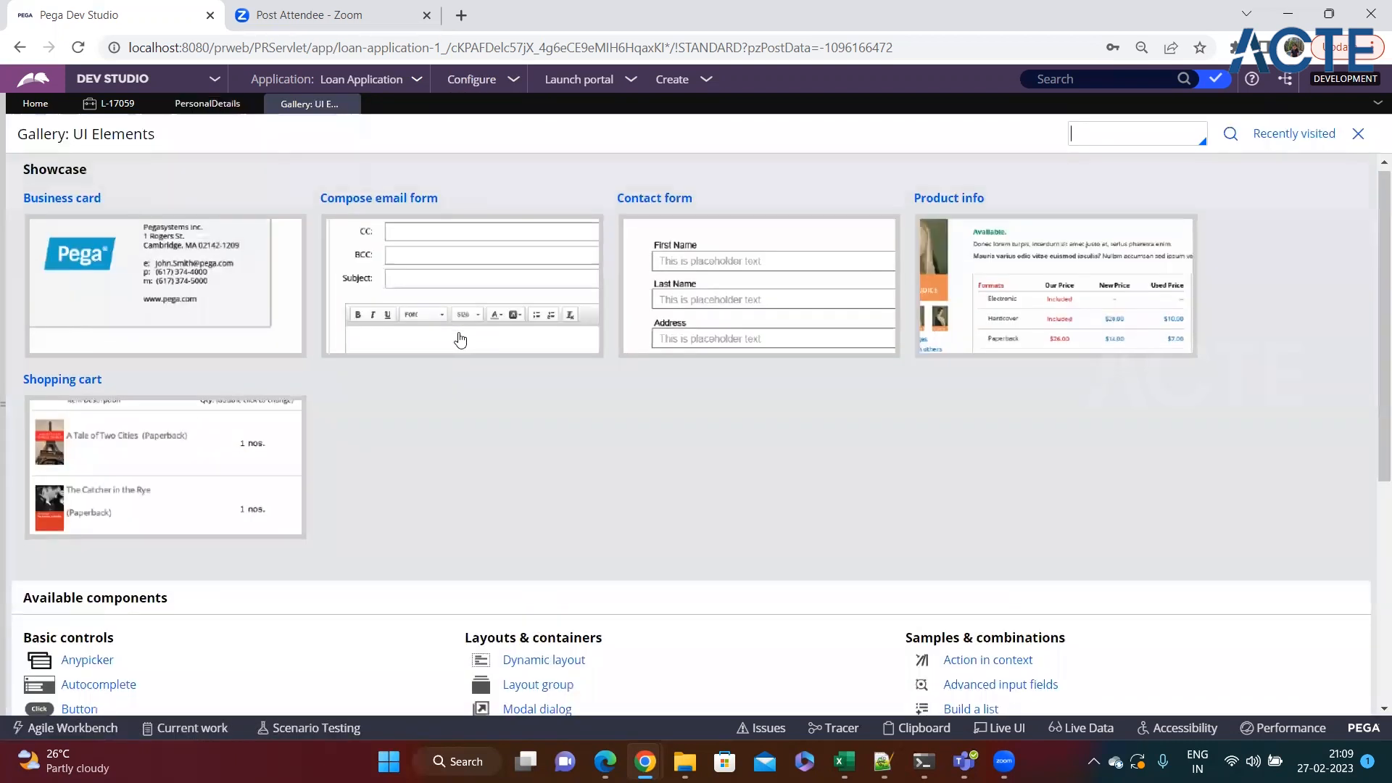
scroll(459, 332, down, 3)
scroll(458, 332, up, 3)
scroll(458, 332, down, 5)
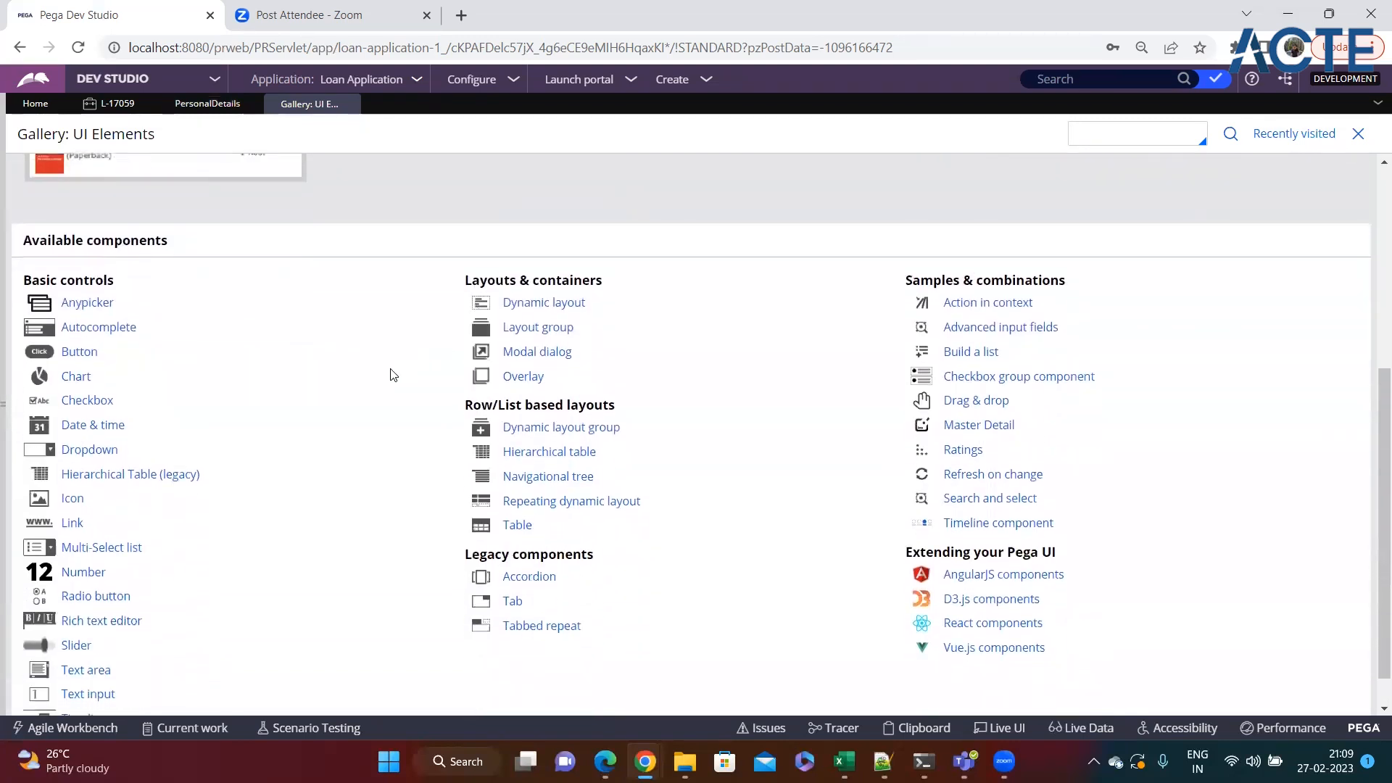
scroll(674, 392, down, 1)
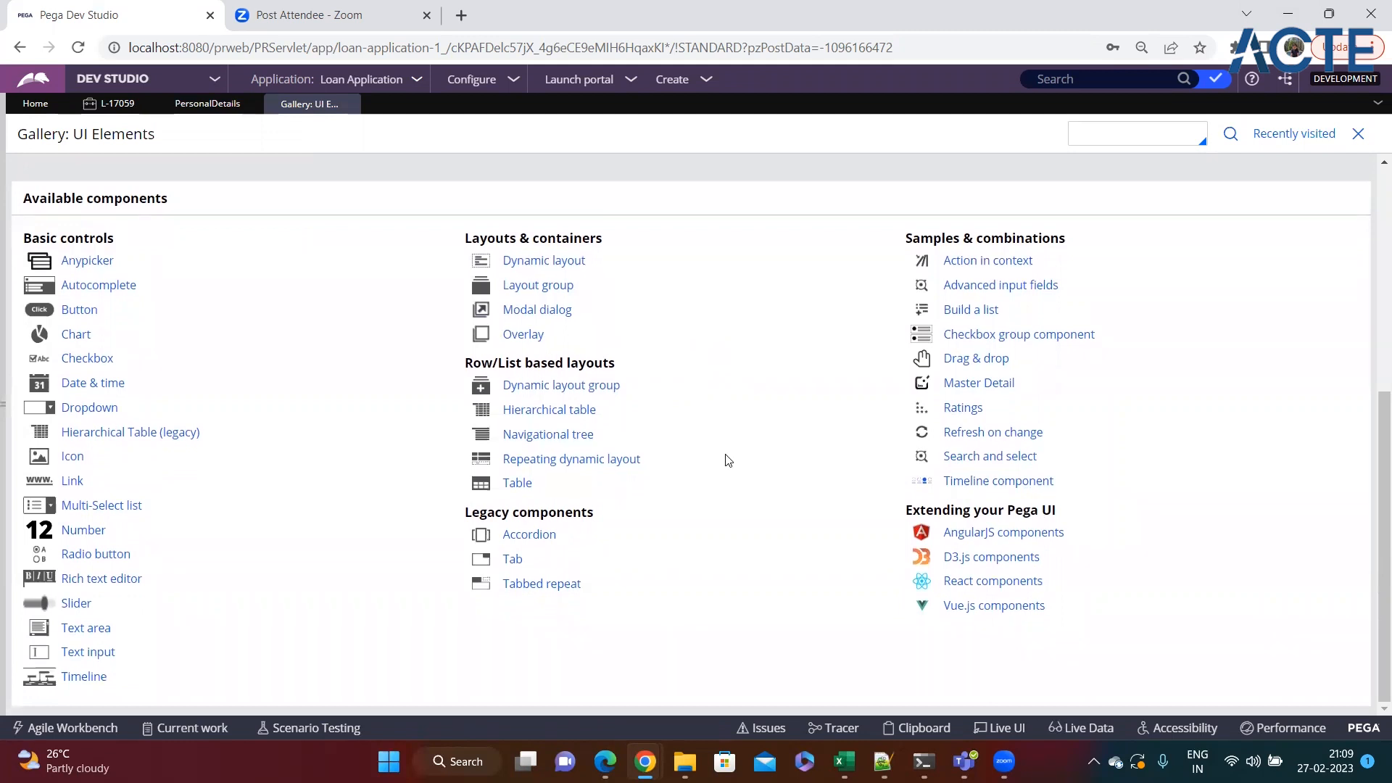
Open the Hierarchical table example and expand the first two top-level employee rows to examine their nested records.
click(545, 412)
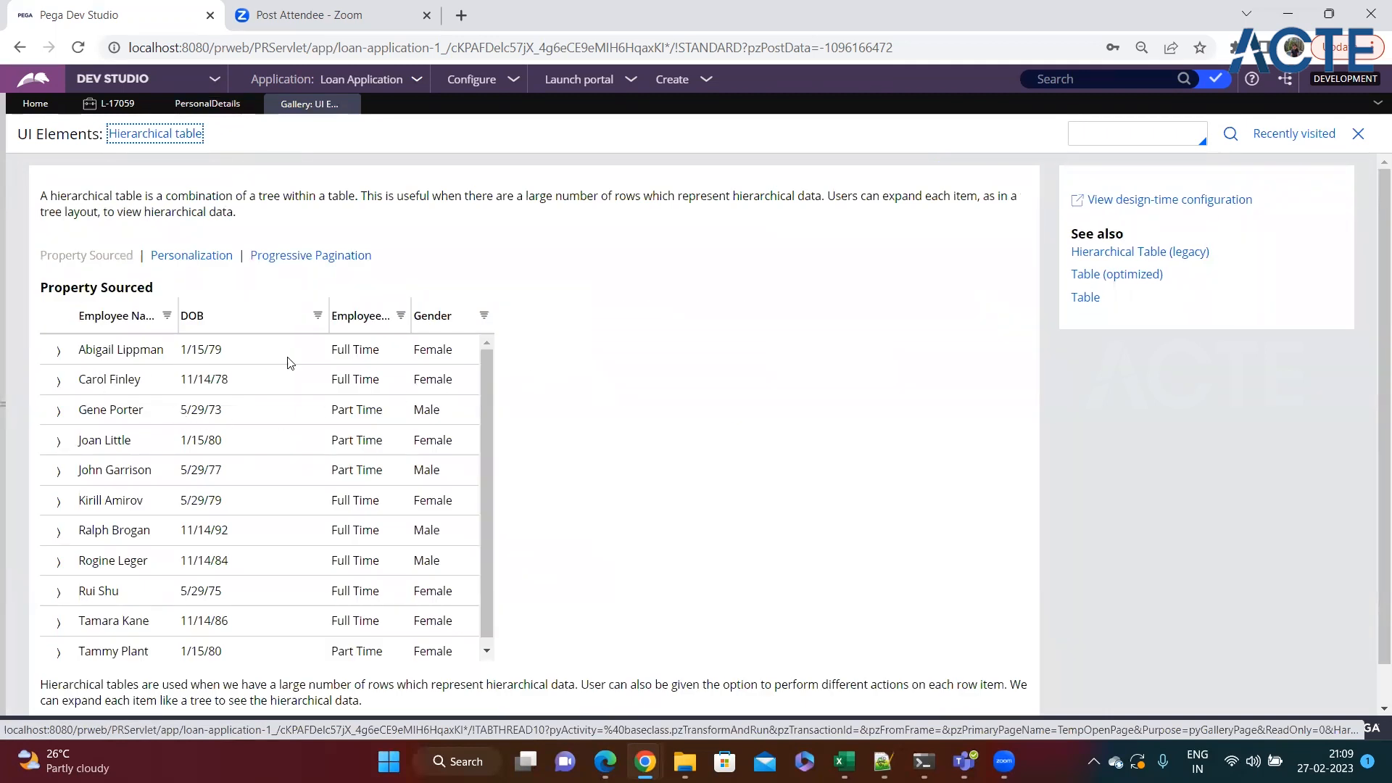
click(57, 351)
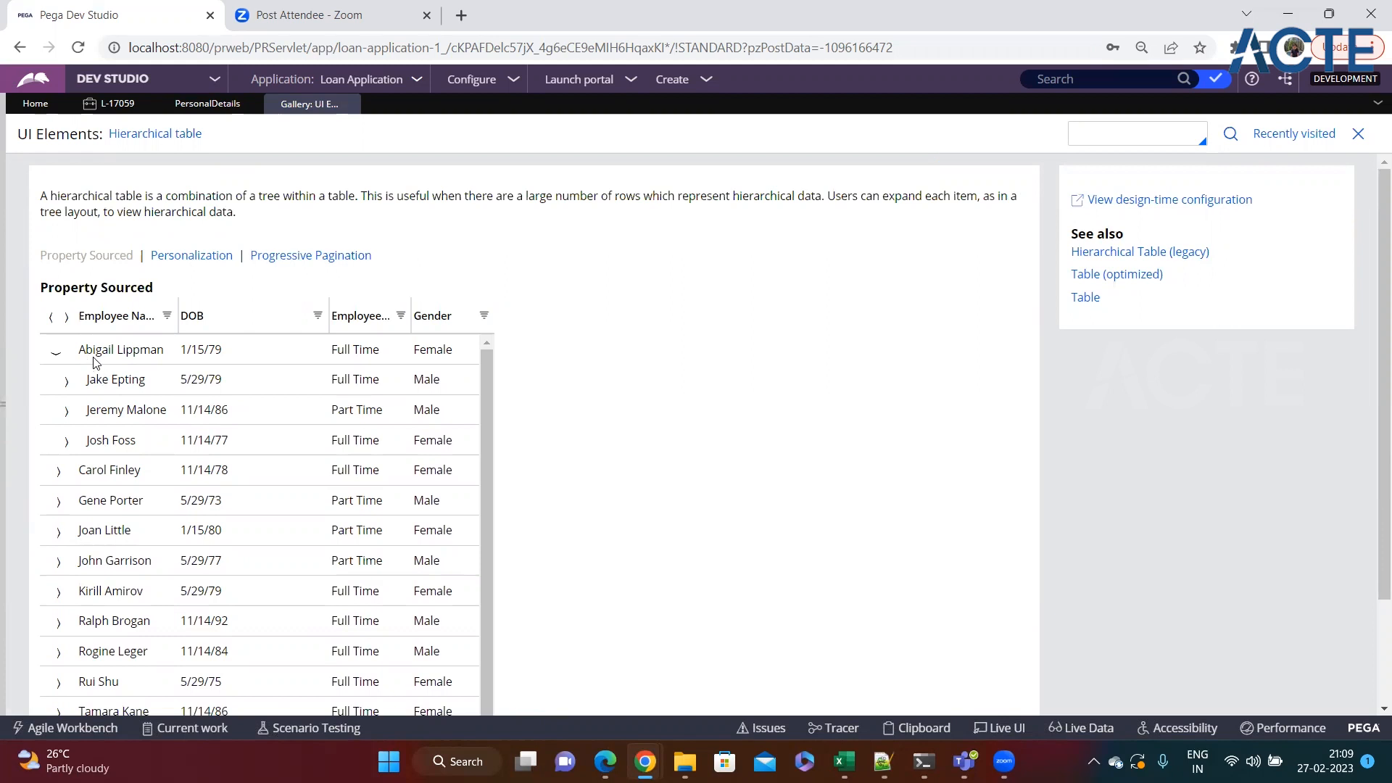
scroll(93, 363, down, 1)
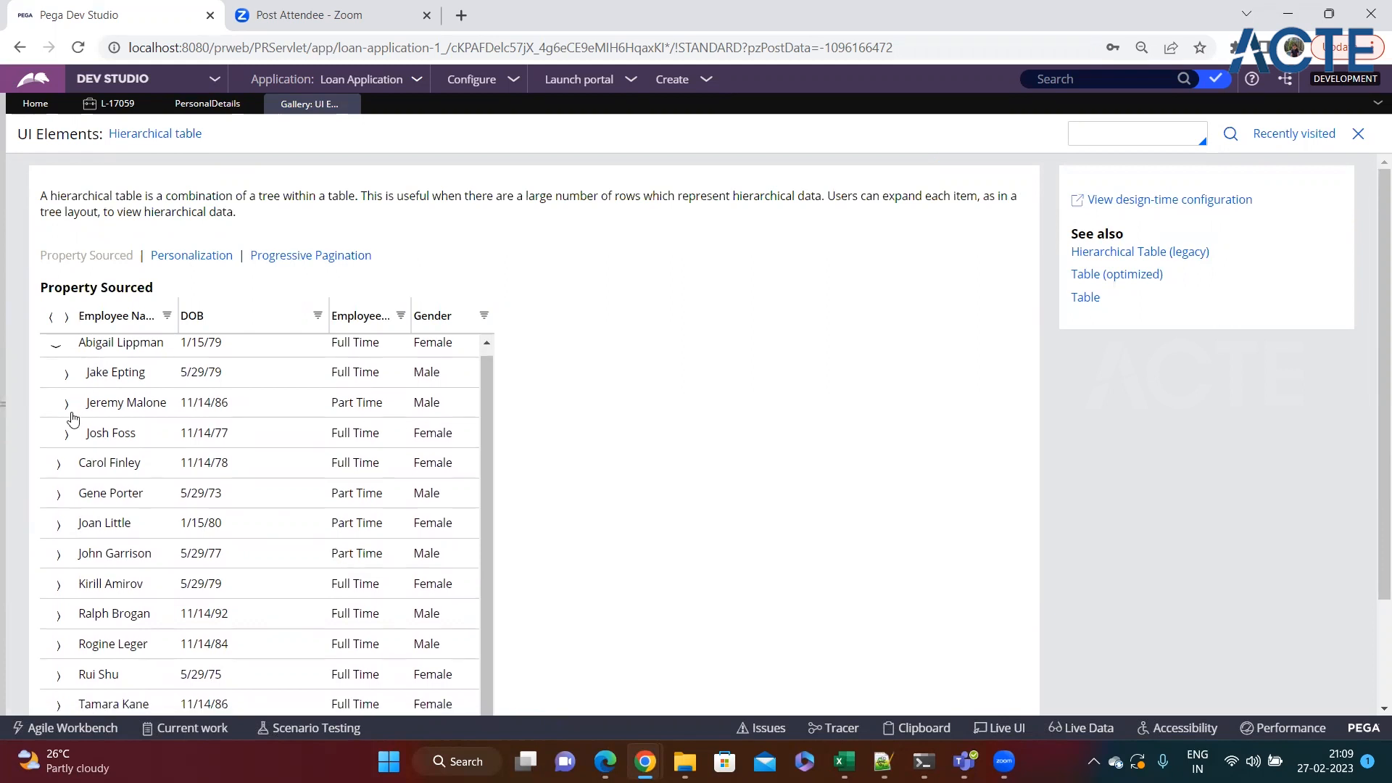
click(61, 465)
scroll(87, 493, down, 2)
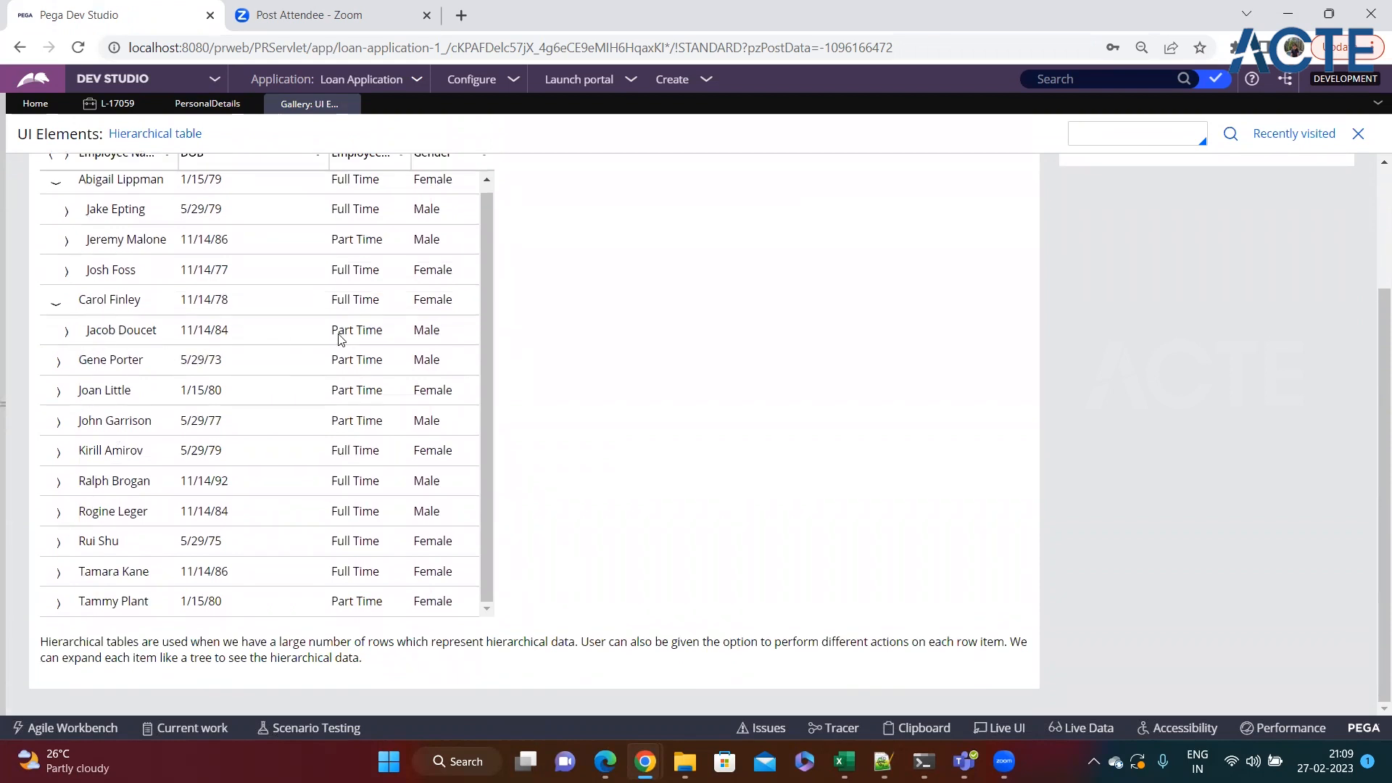
scroll(260, 356, up, 2)
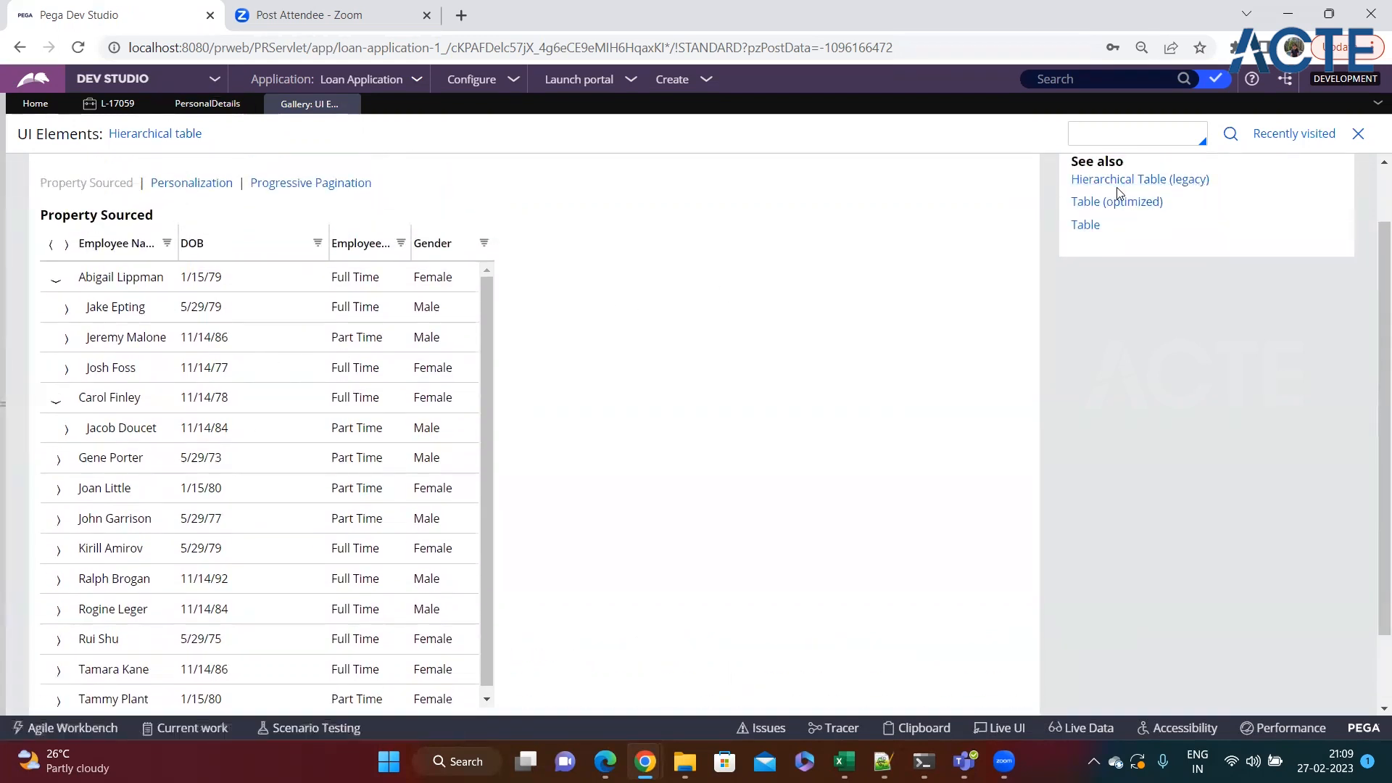
scroll(638, 359, up, 1)
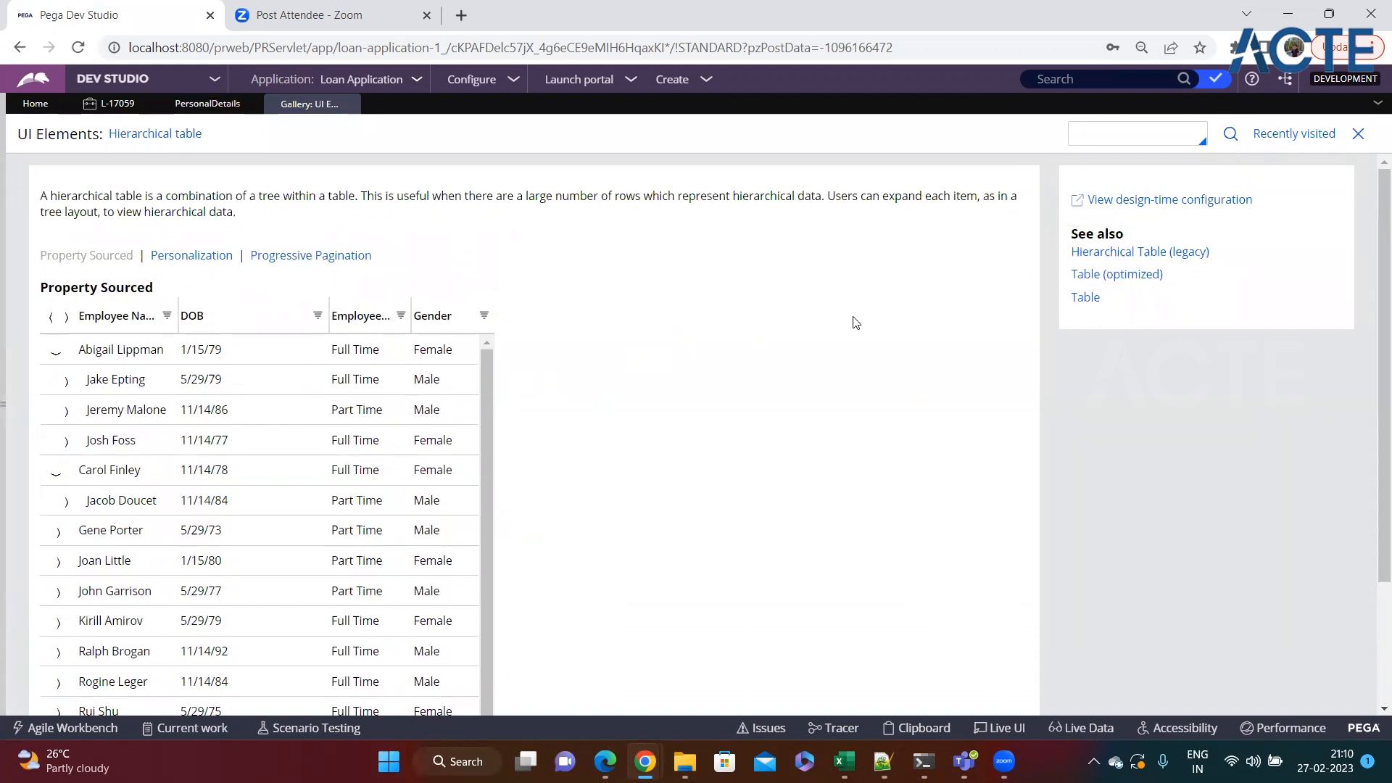
Open the example's design-time configuration and examine the data source and conditions in the Personalization table's layout properties.
click(1180, 213)
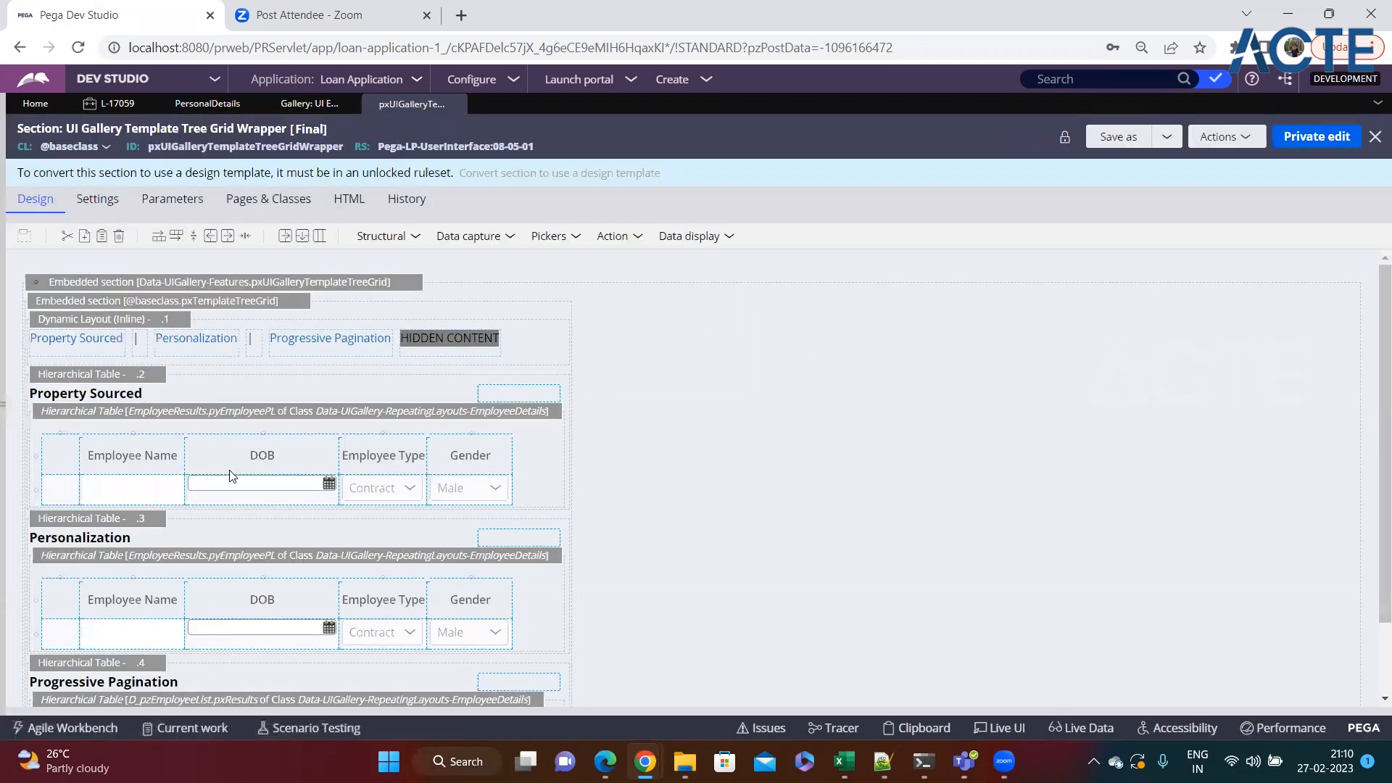
scroll(103, 392, down, 1)
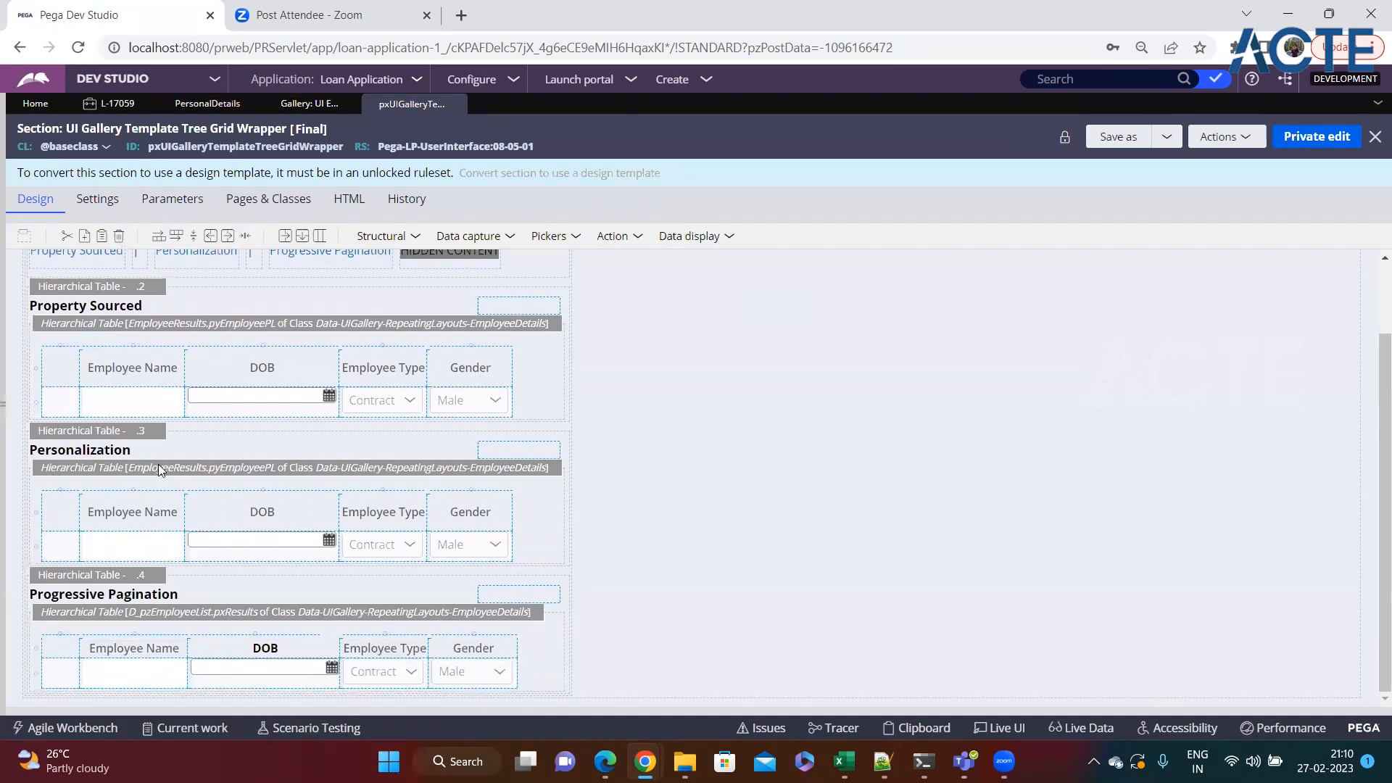
click(124, 444)
click(164, 433)
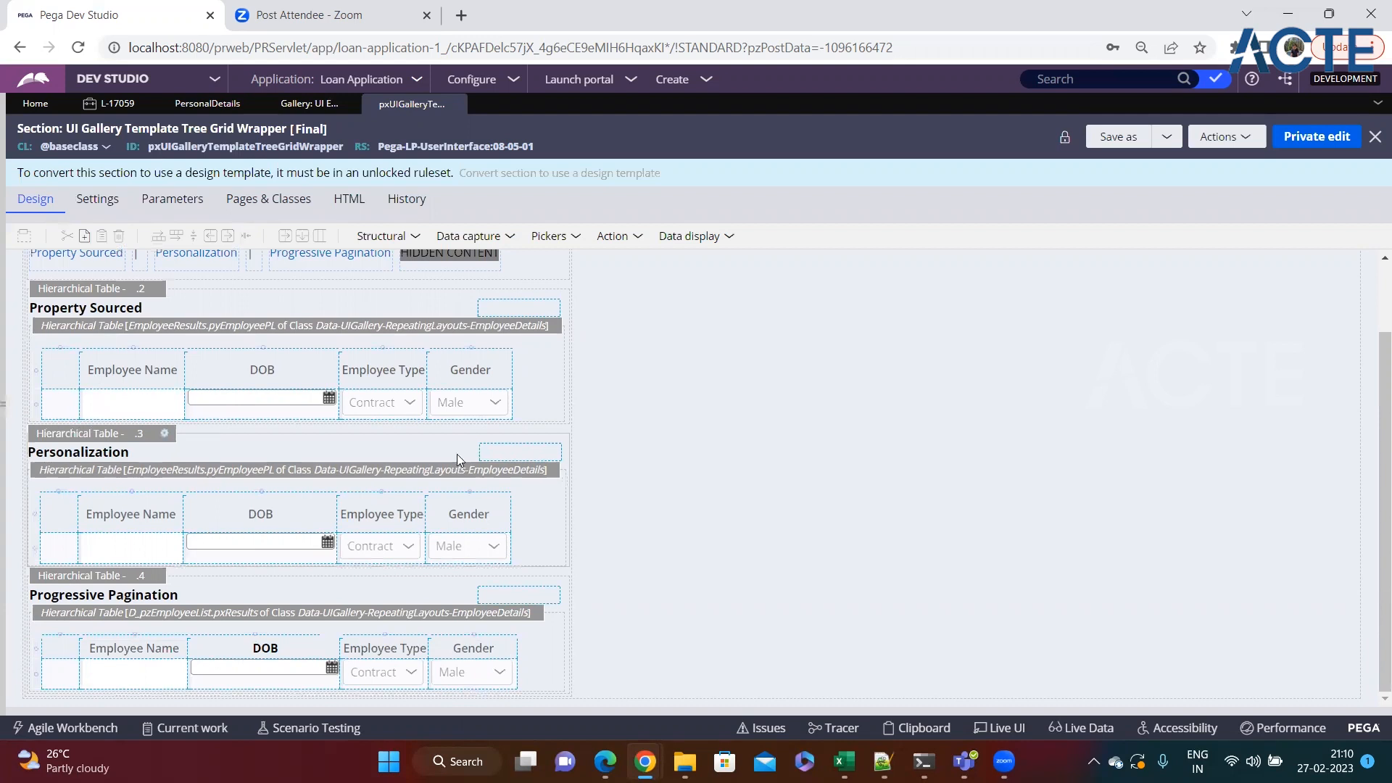
scroll(653, 363, down, 2)
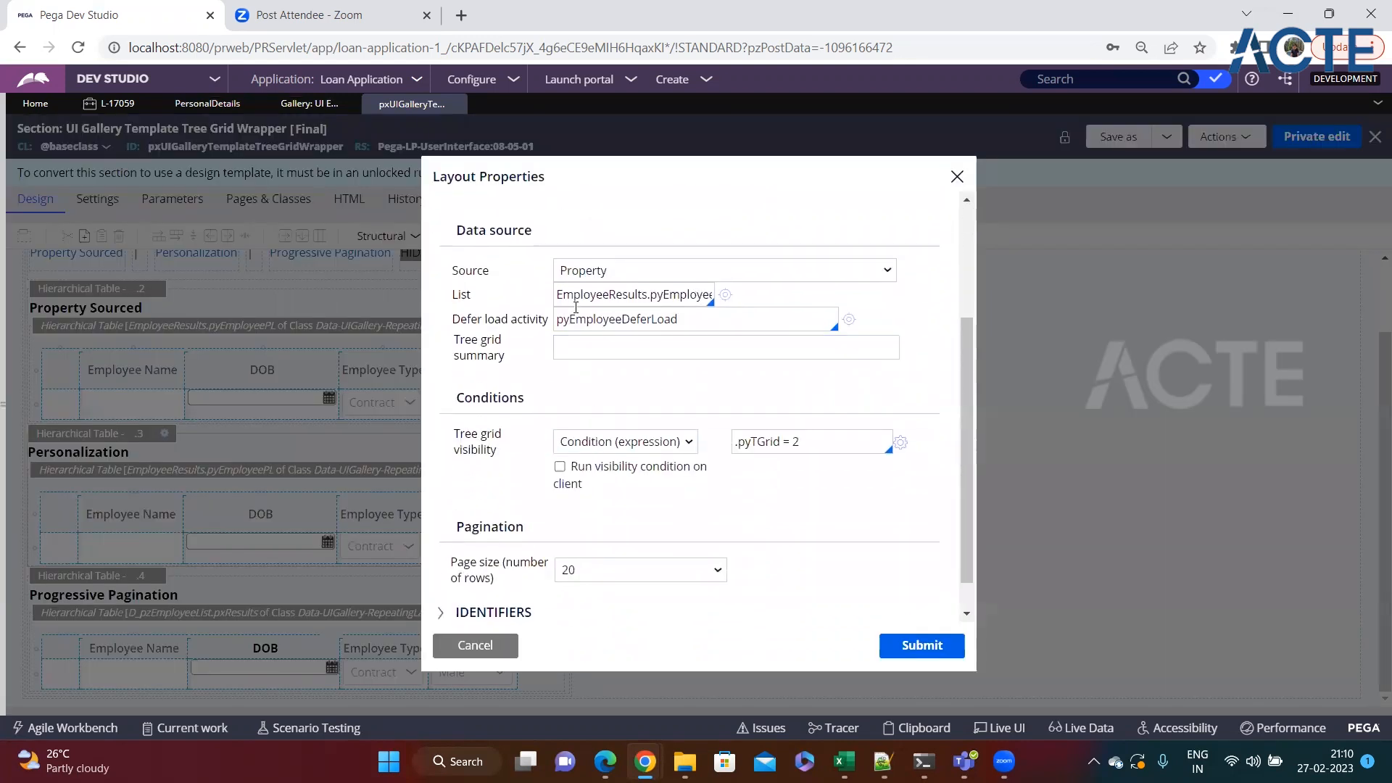
double_click(572, 298)
scroll(571, 446, down, 1)
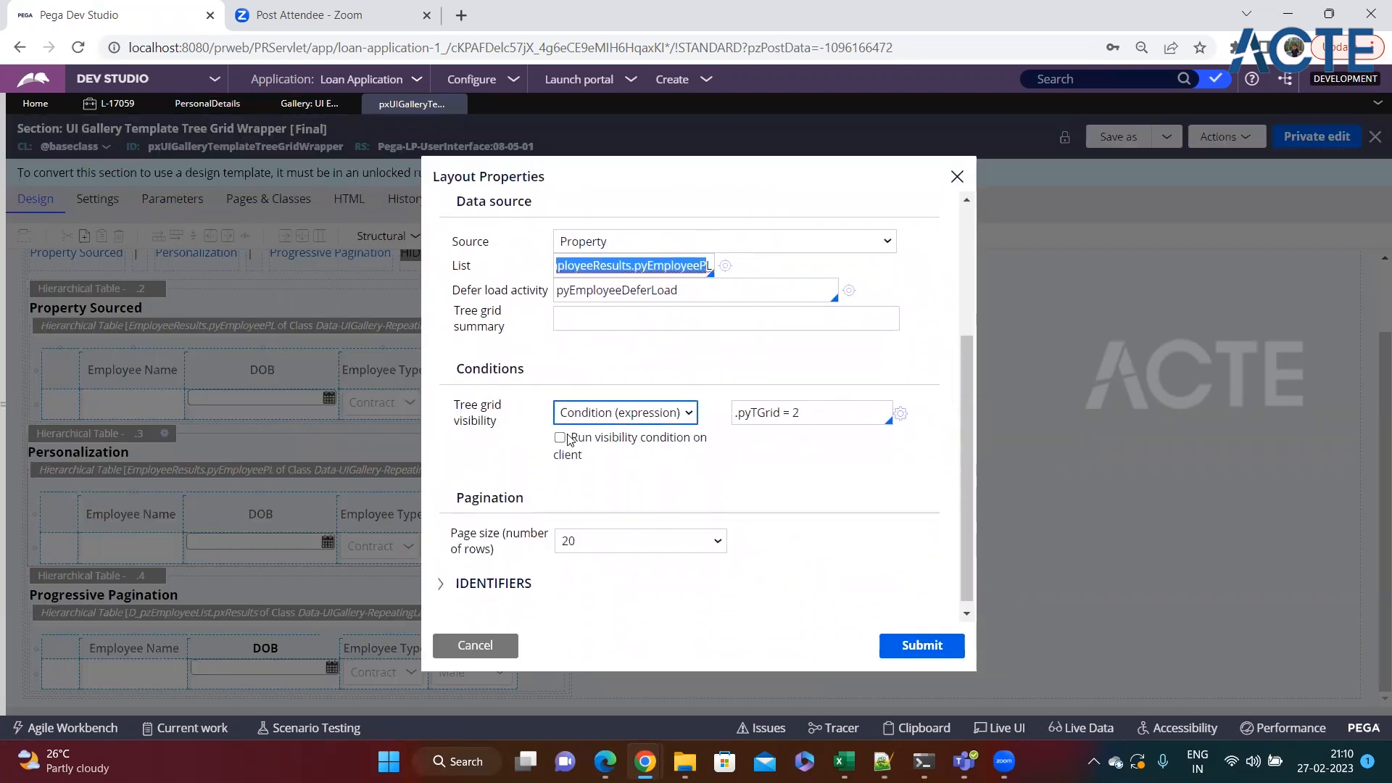
click(490, 651)
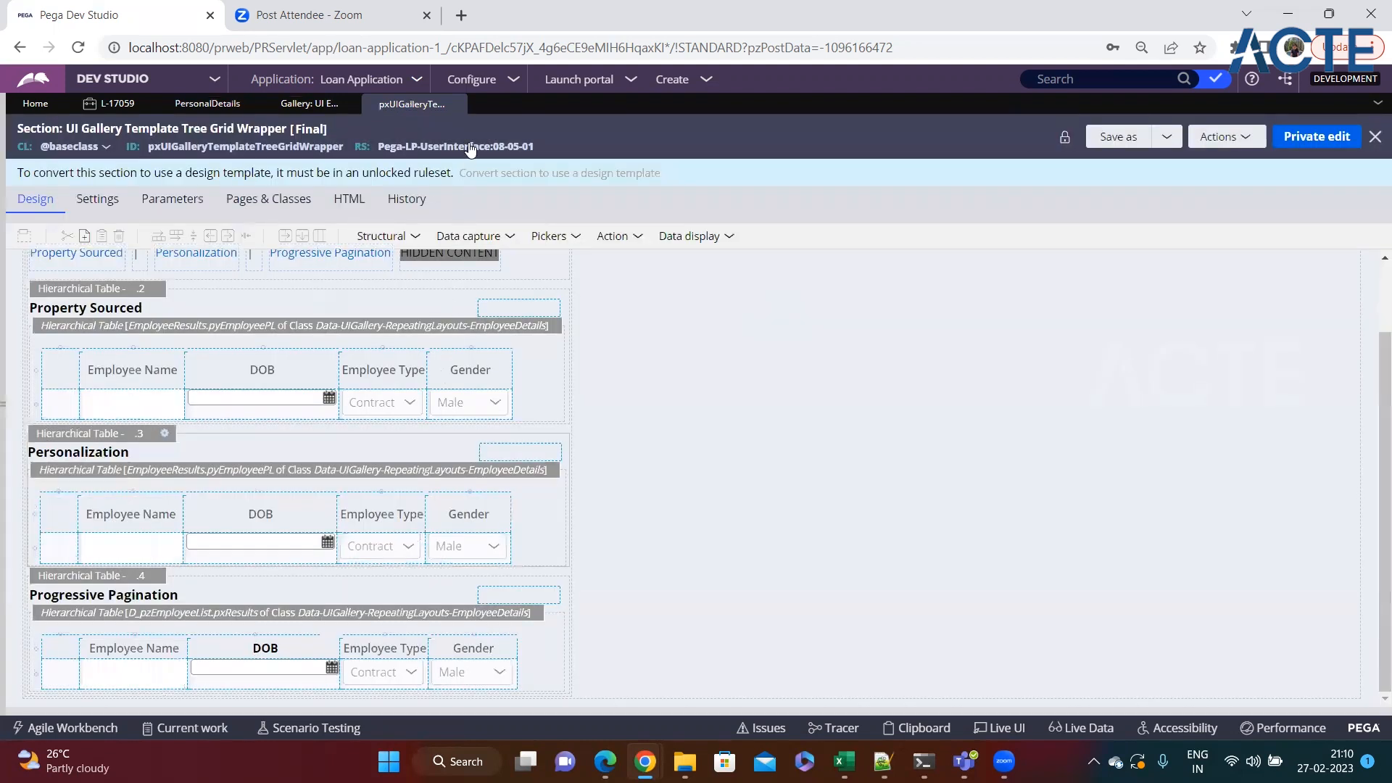
Close the gallery template section and the UI Elements gallery to return to the PersonalDetails section.
click(458, 106)
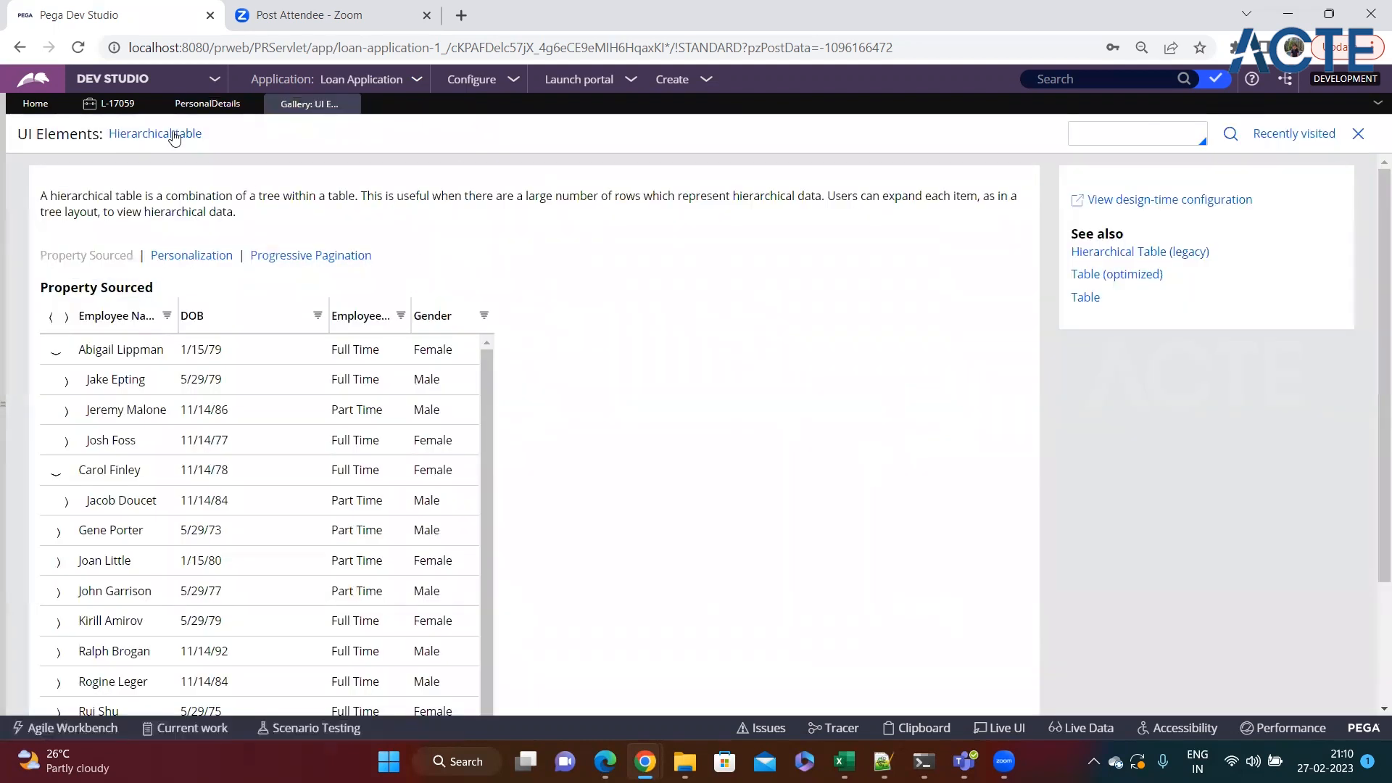
click(188, 109)
click(301, 104)
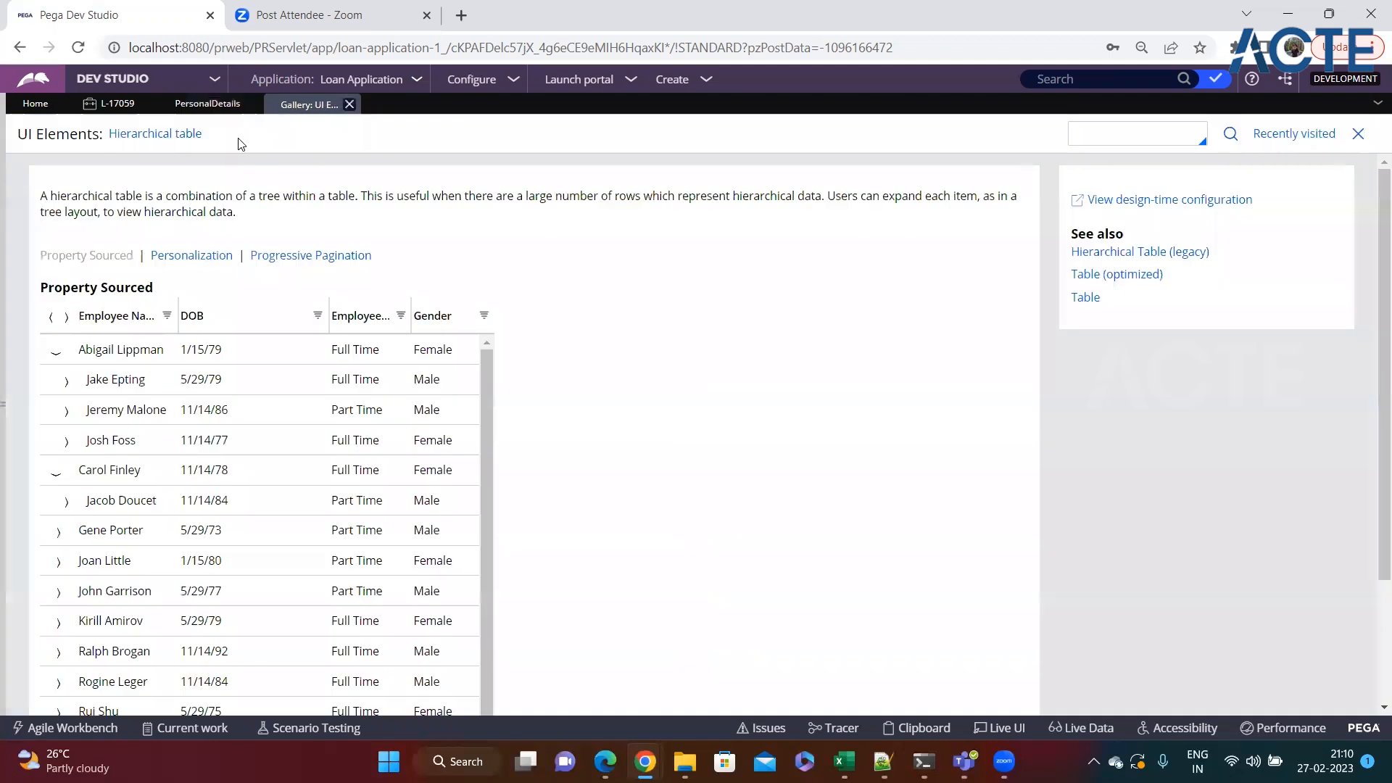
click(349, 105)
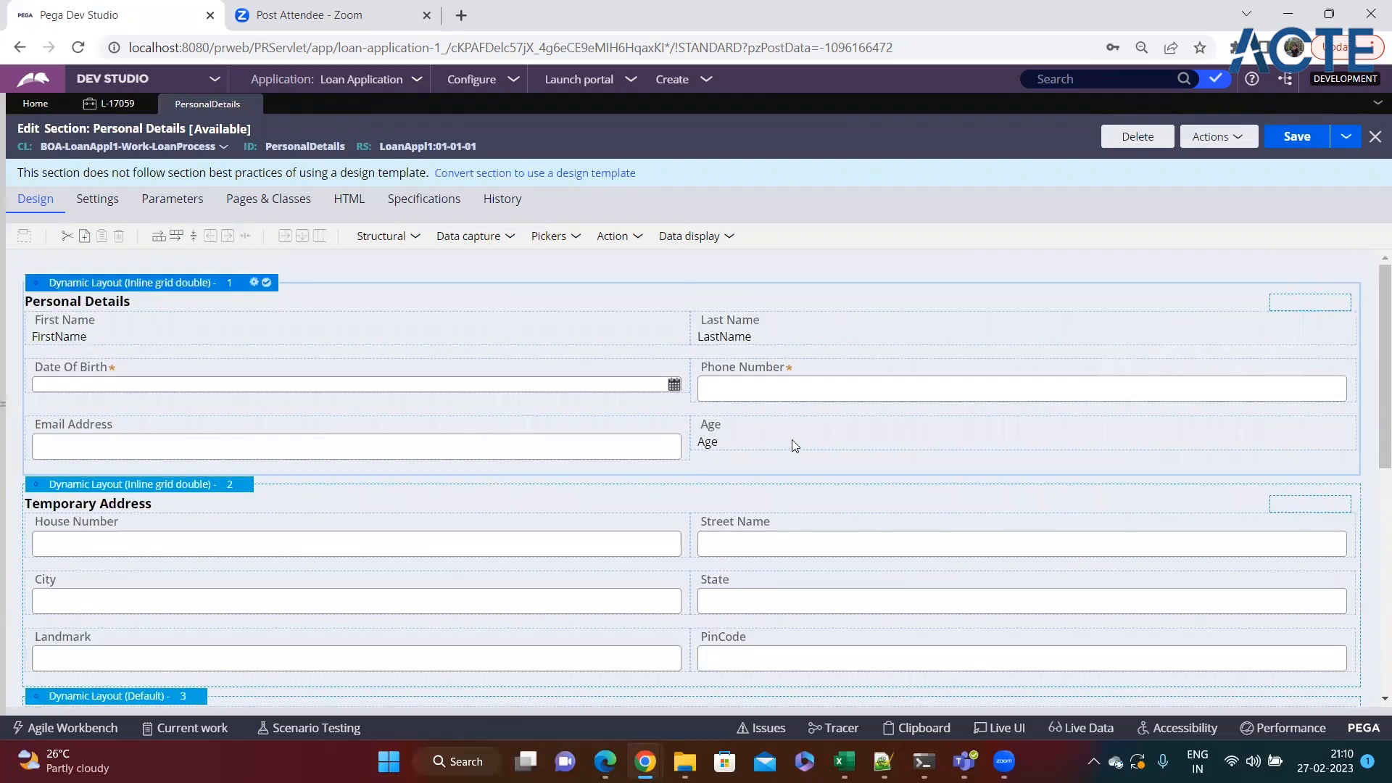
Return to the open Loan Process case and review its personal details, address fields and Family Details table.
click(792, 441)
click(528, 435)
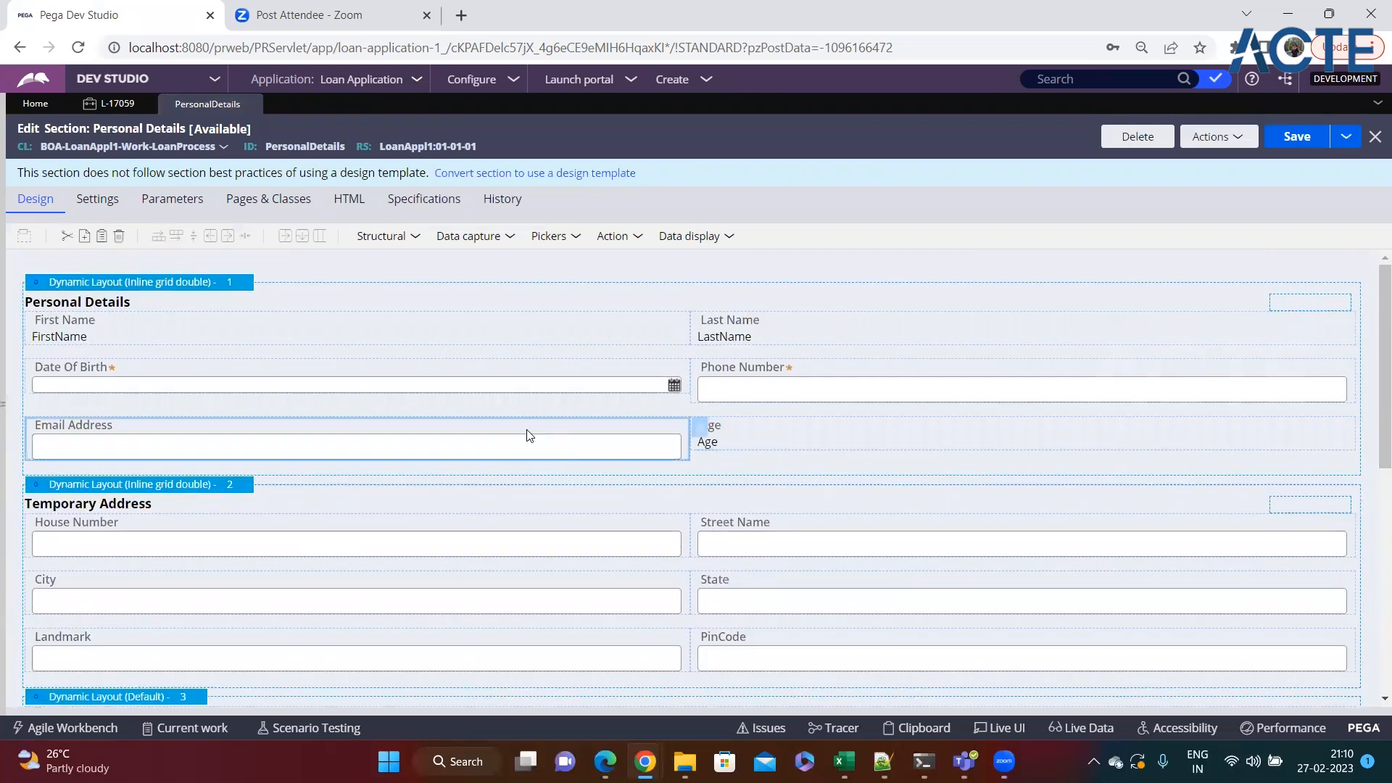
click(699, 89)
click(140, 103)
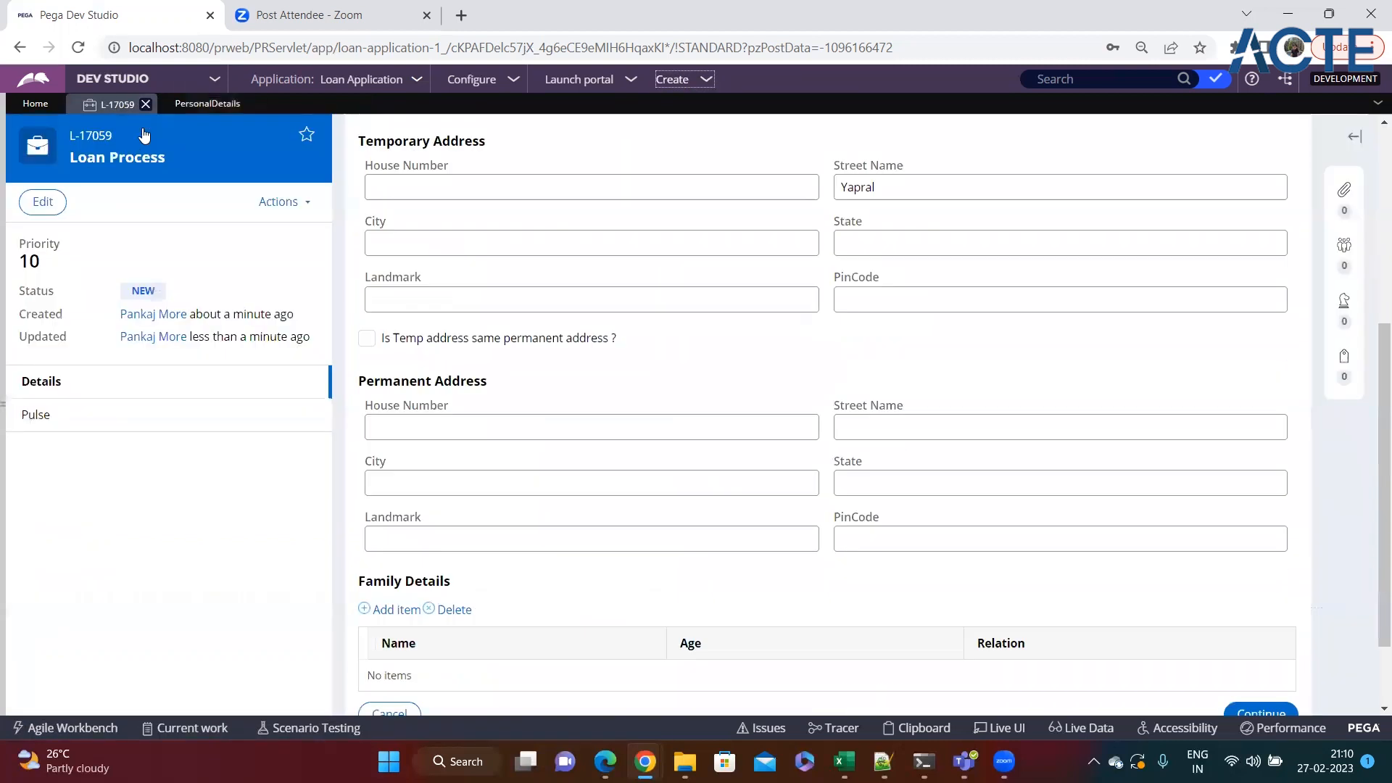
scroll(569, 525, down, 2)
scroll(634, 560, up, 5)
scroll(634, 560, down, 3)
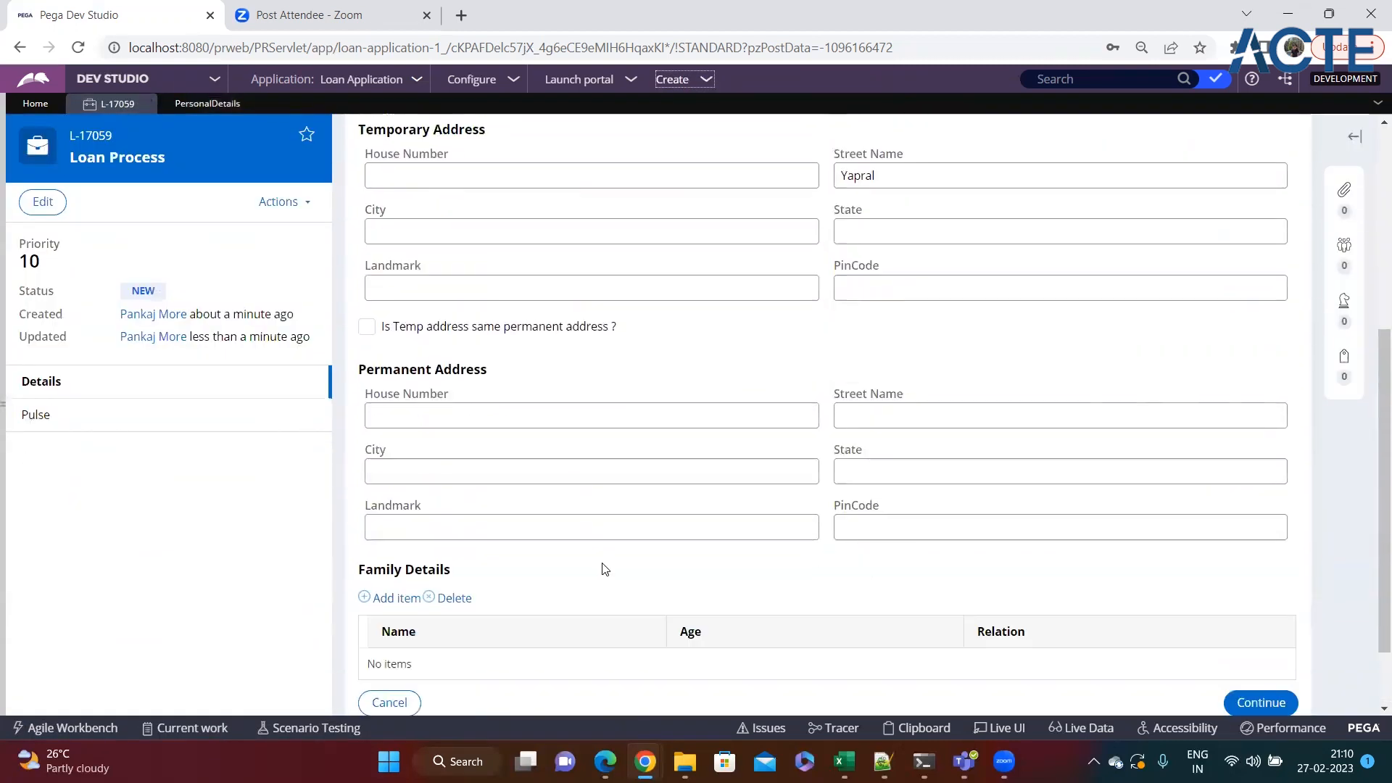
scroll(603, 569, up, 5)
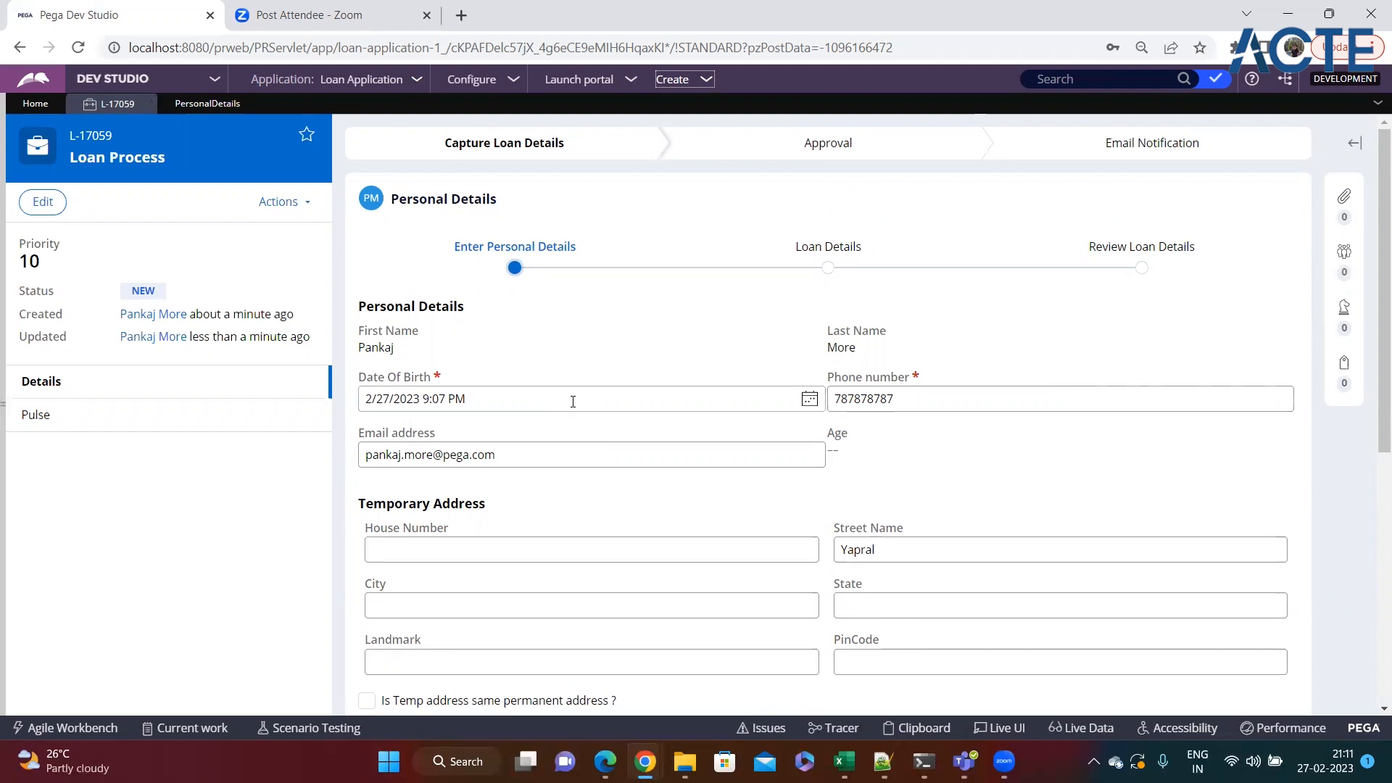
Examine the Date Of Birth field's date-time value and open its calendar picker.
click(733, 401)
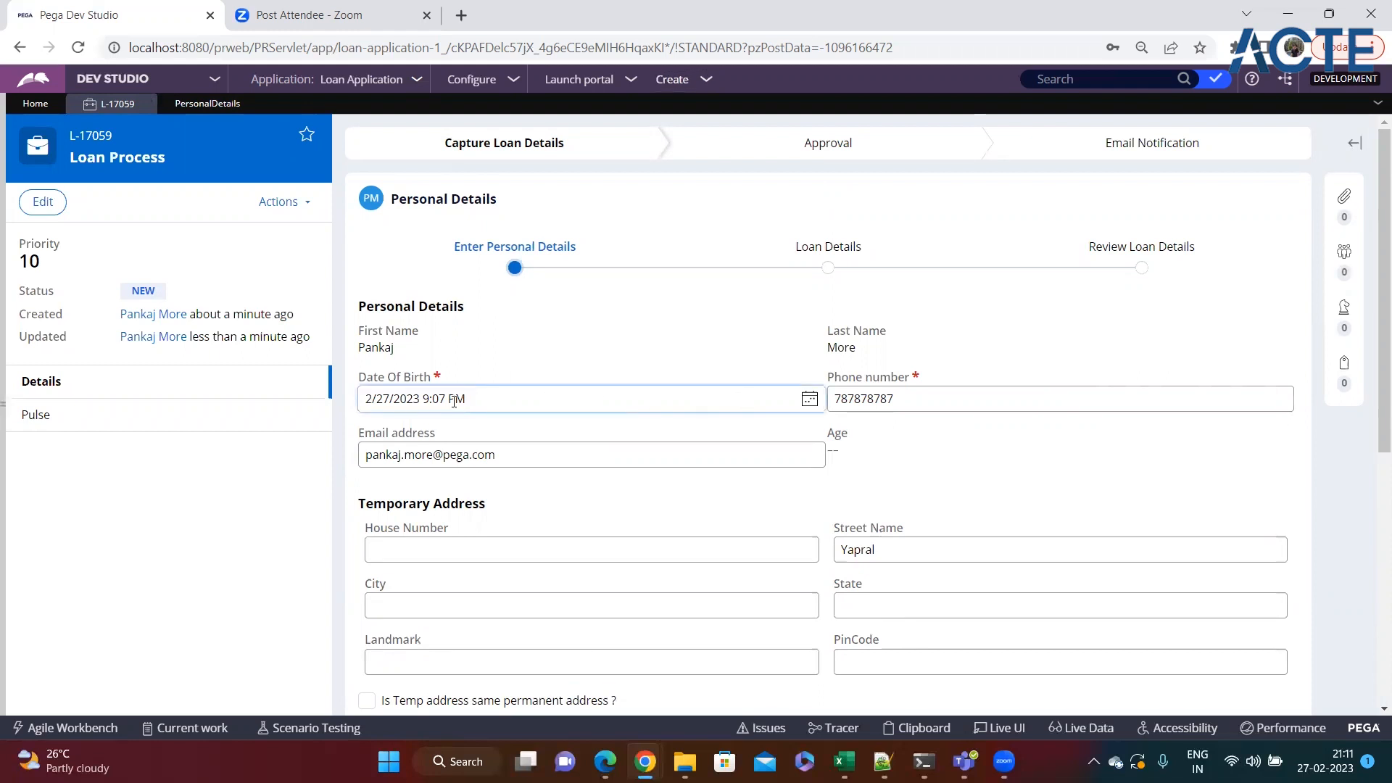
drag(367, 403, 521, 404)
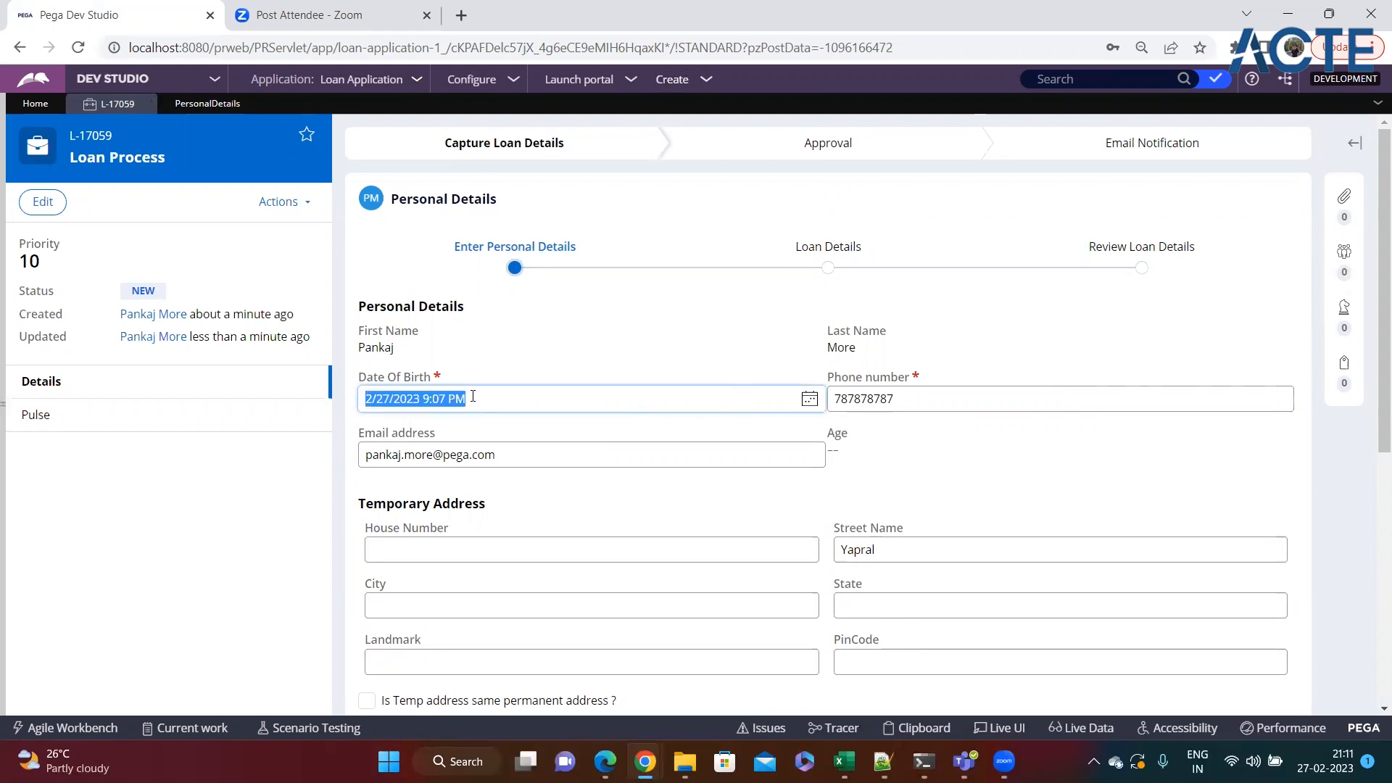
click(496, 395)
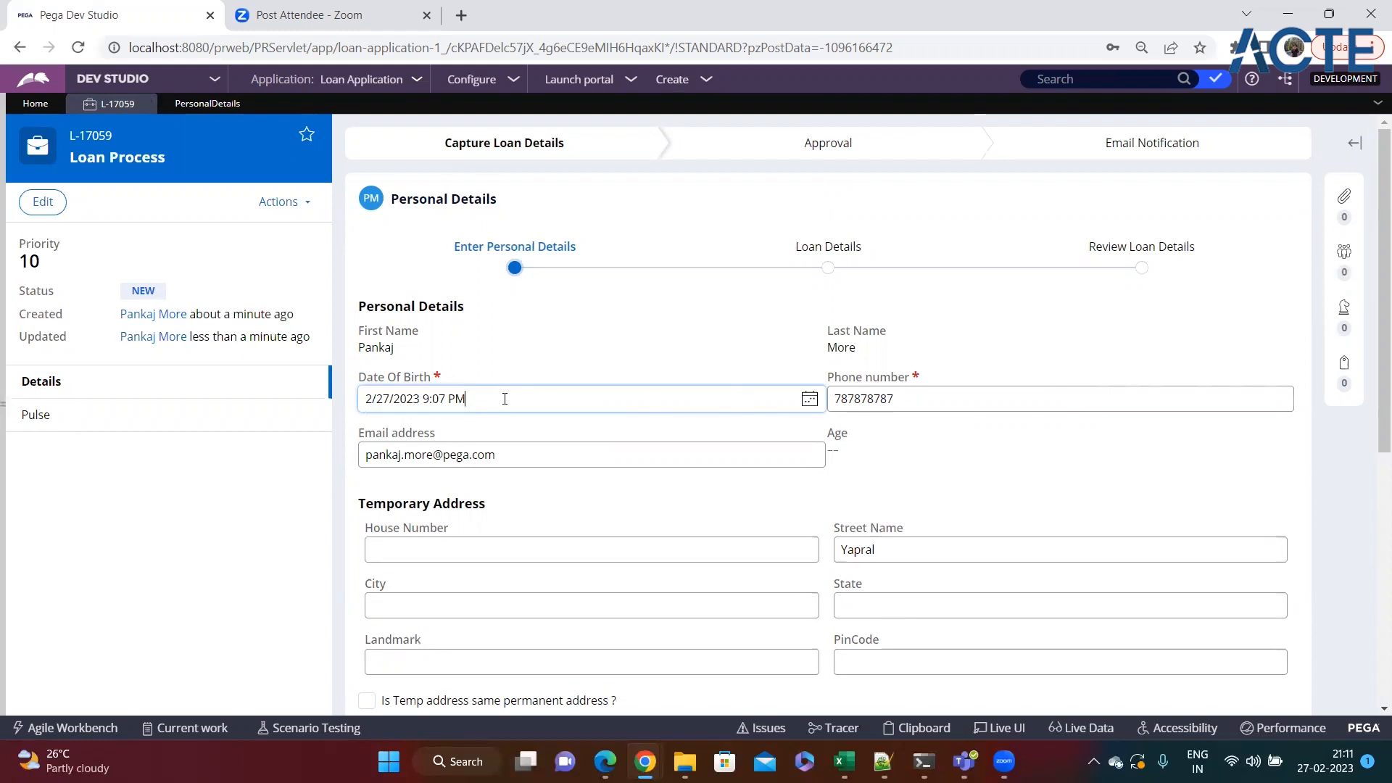
click(809, 401)
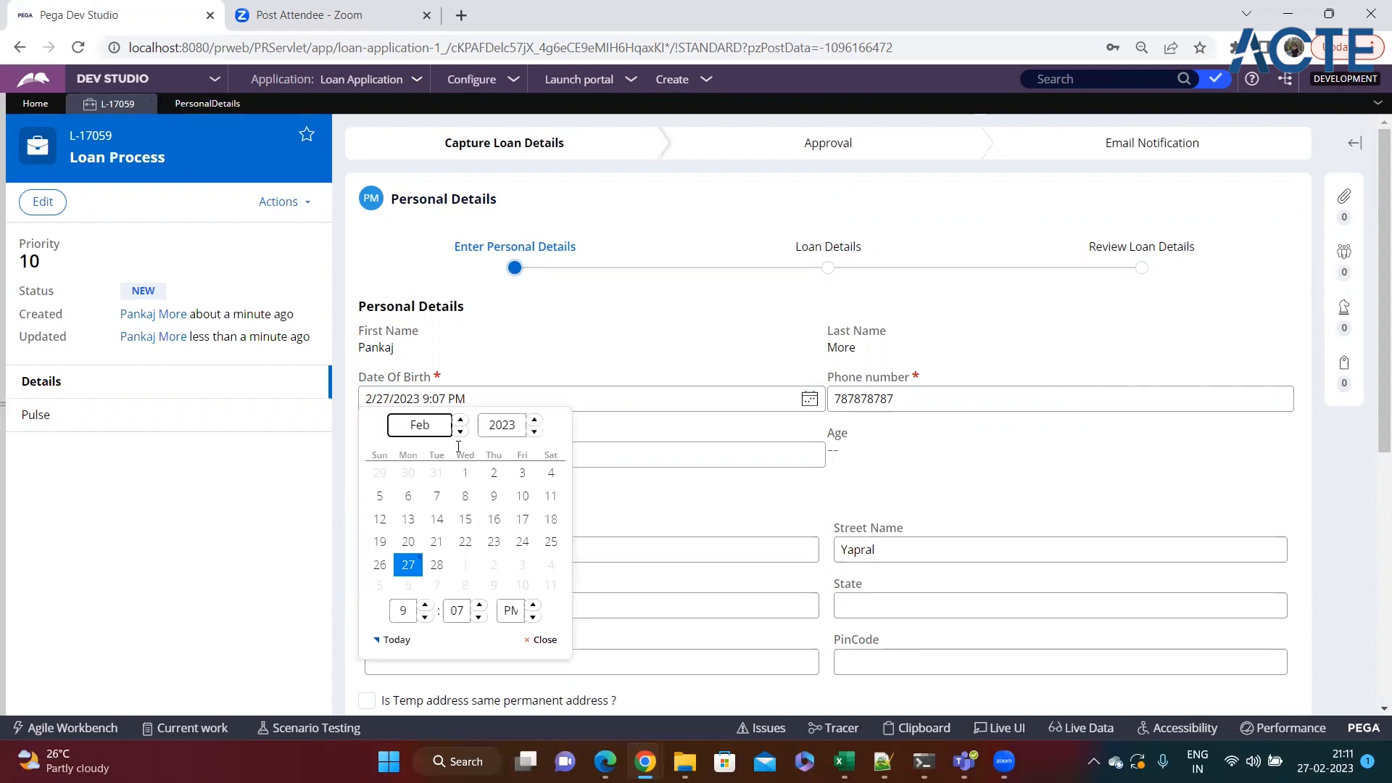
Choose an earlier year and day for the Date Of Birth field and check the Age field's response.
click(535, 432)
click(534, 432)
click(535, 432)
click(534, 432)
click(534, 432)
click(534, 432)
click(494, 496)
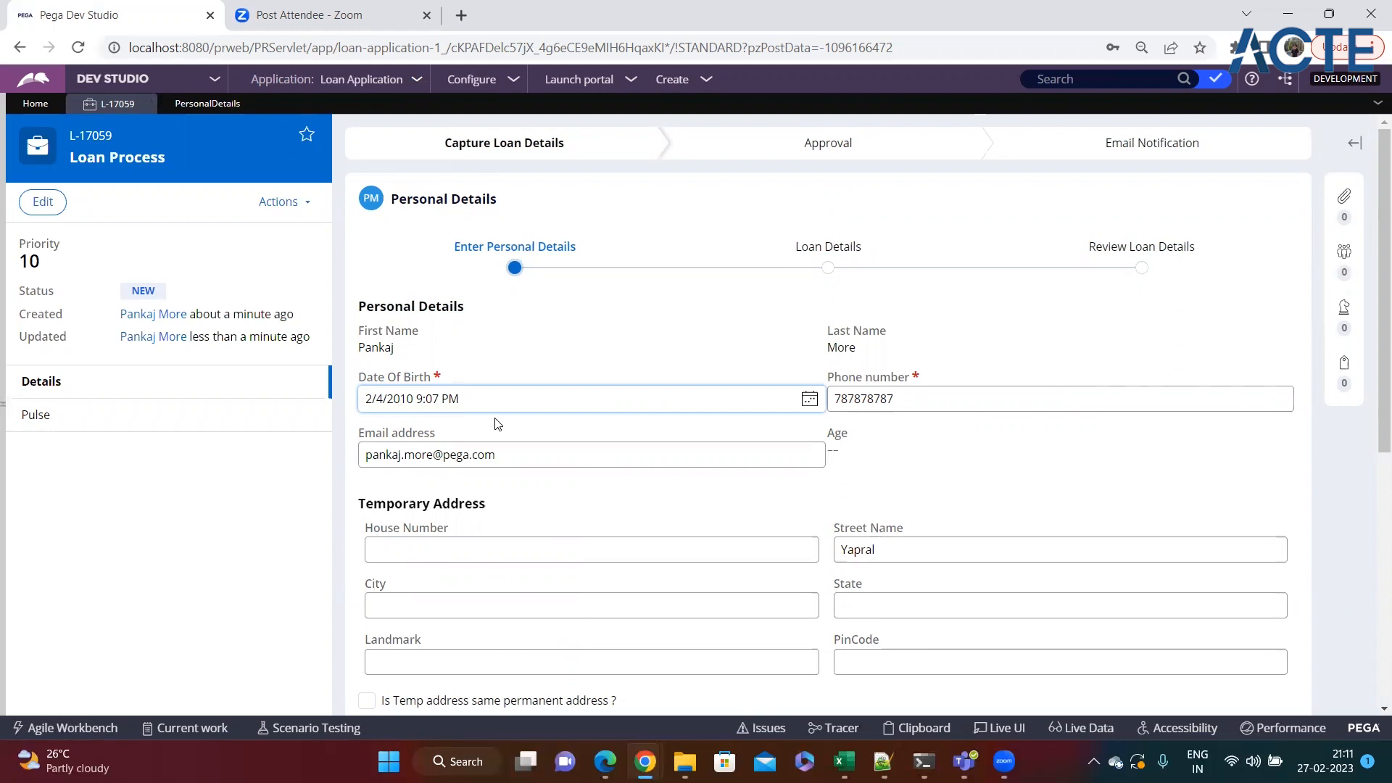
drag(841, 451, 825, 440)
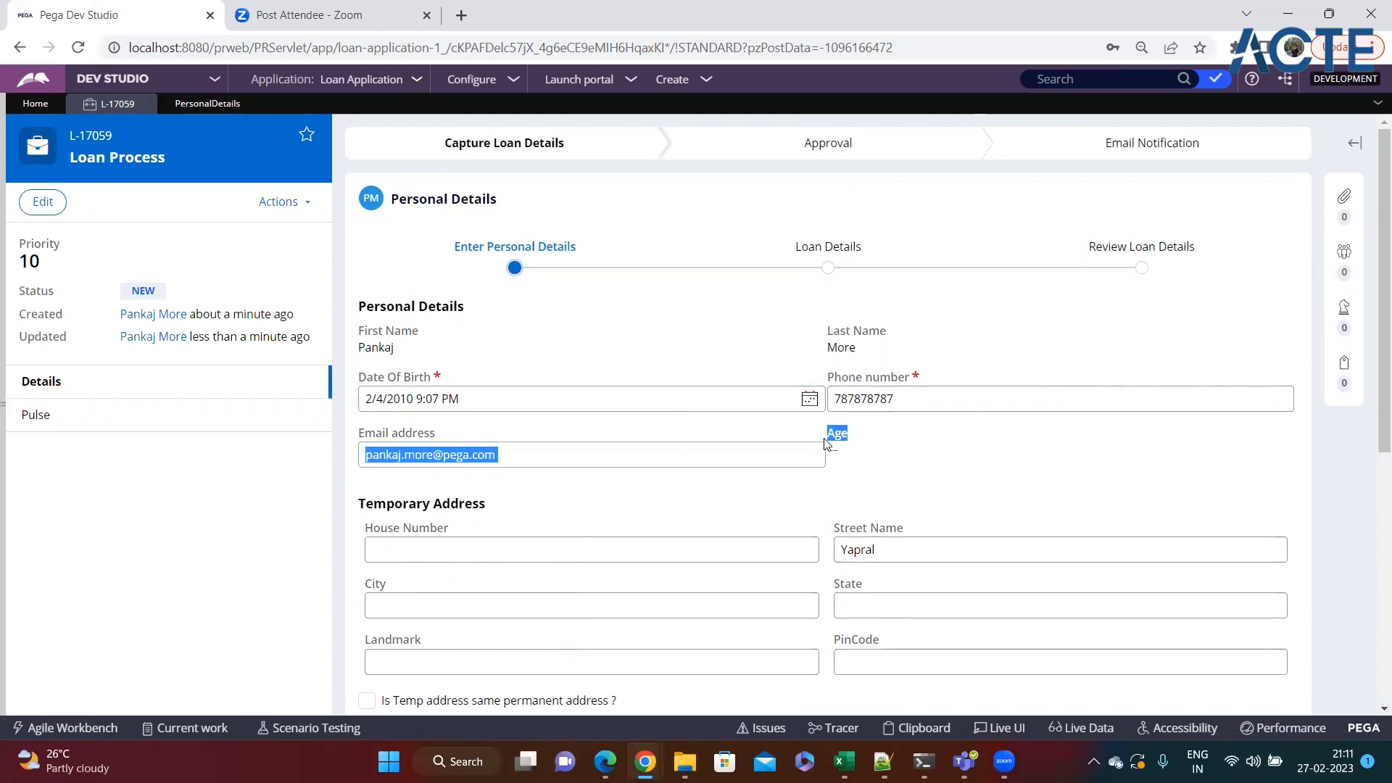
click(851, 457)
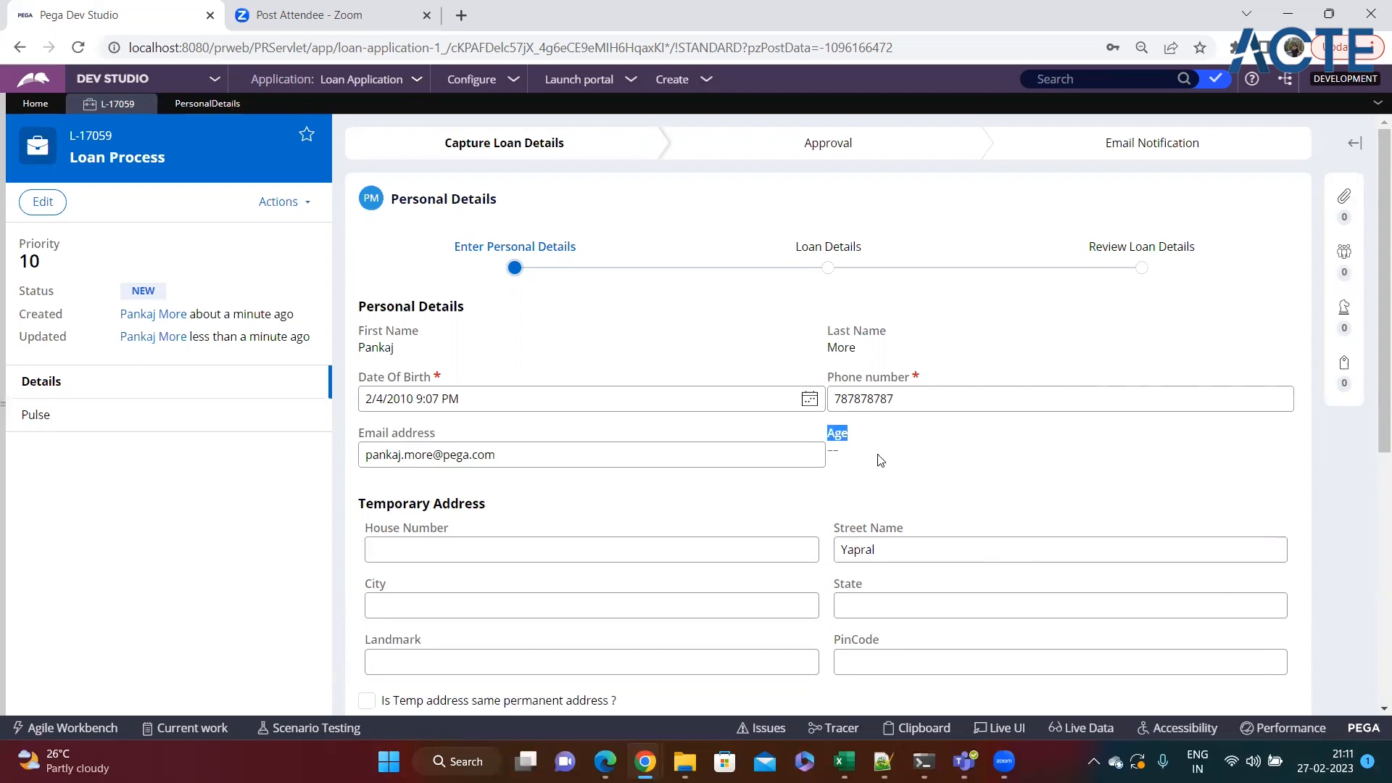
Move the Date Of Birth back to a still earlier year with the calendar picker and compare it with the Age field.
click(811, 401)
click(535, 433)
double_click(535, 434)
triple_click(535, 434)
triple_click(535, 435)
double_click(535, 434)
click(495, 496)
drag(828, 436, 871, 451)
click(870, 461)
drag(459, 400, 364, 408)
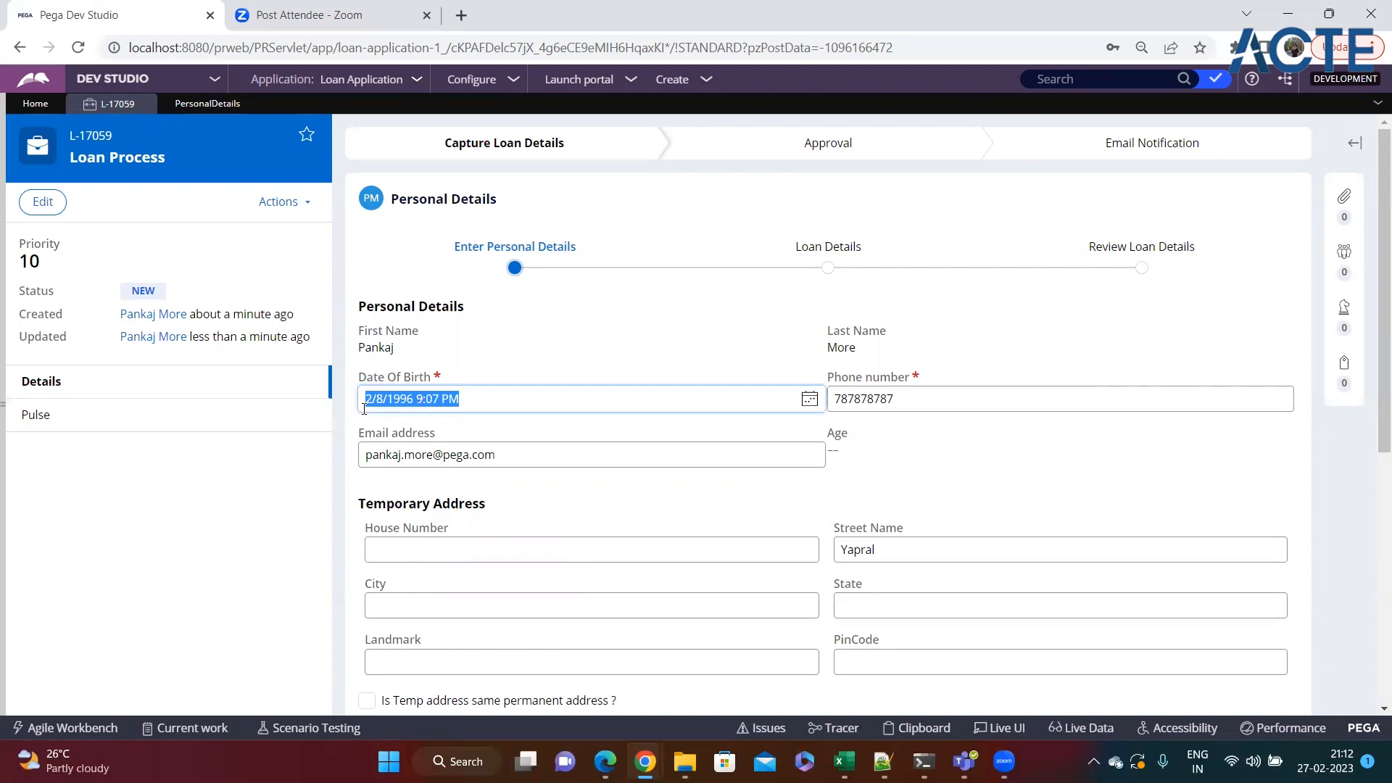
drag(825, 428, 859, 458)
click(861, 463)
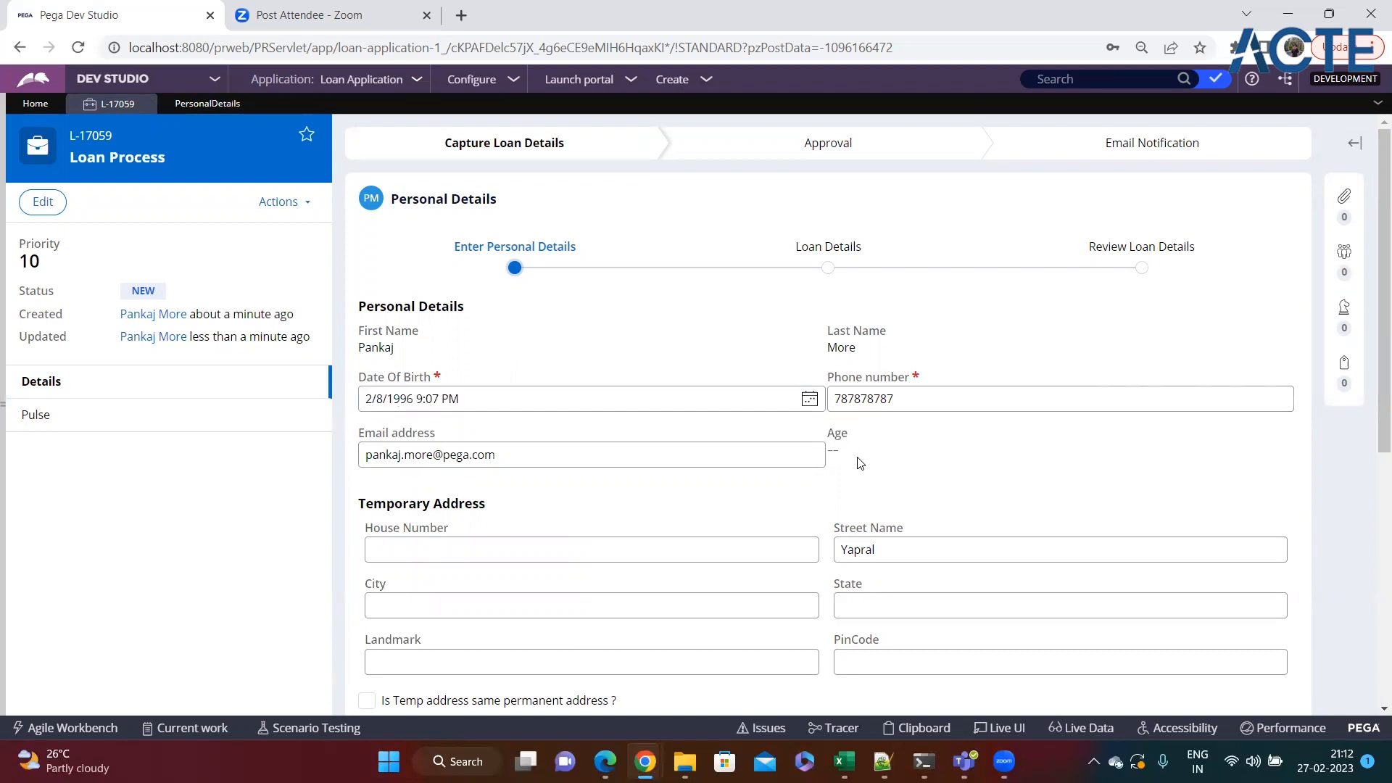
Continue to the Loan Details step and enable "Do you have any loan ?".
scroll(870, 454, down, 6)
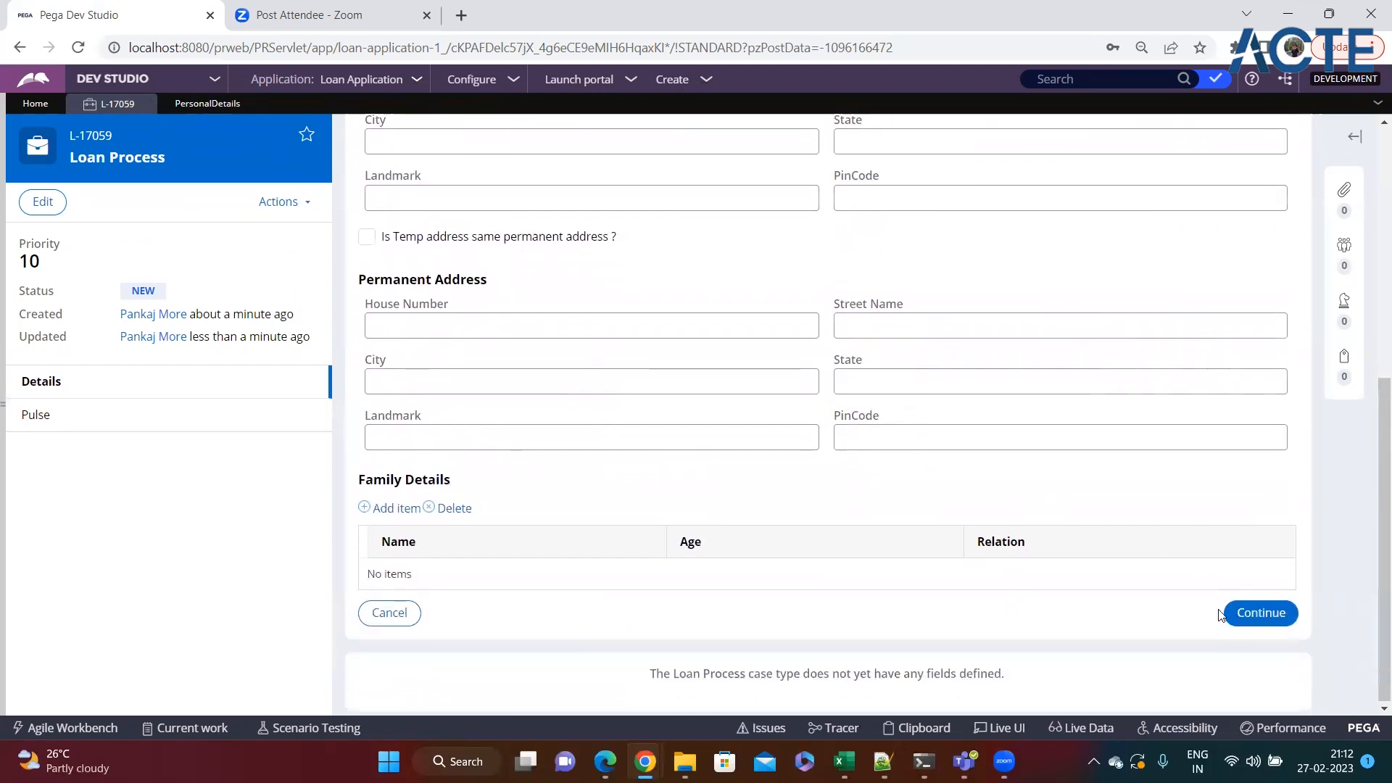
click(1249, 613)
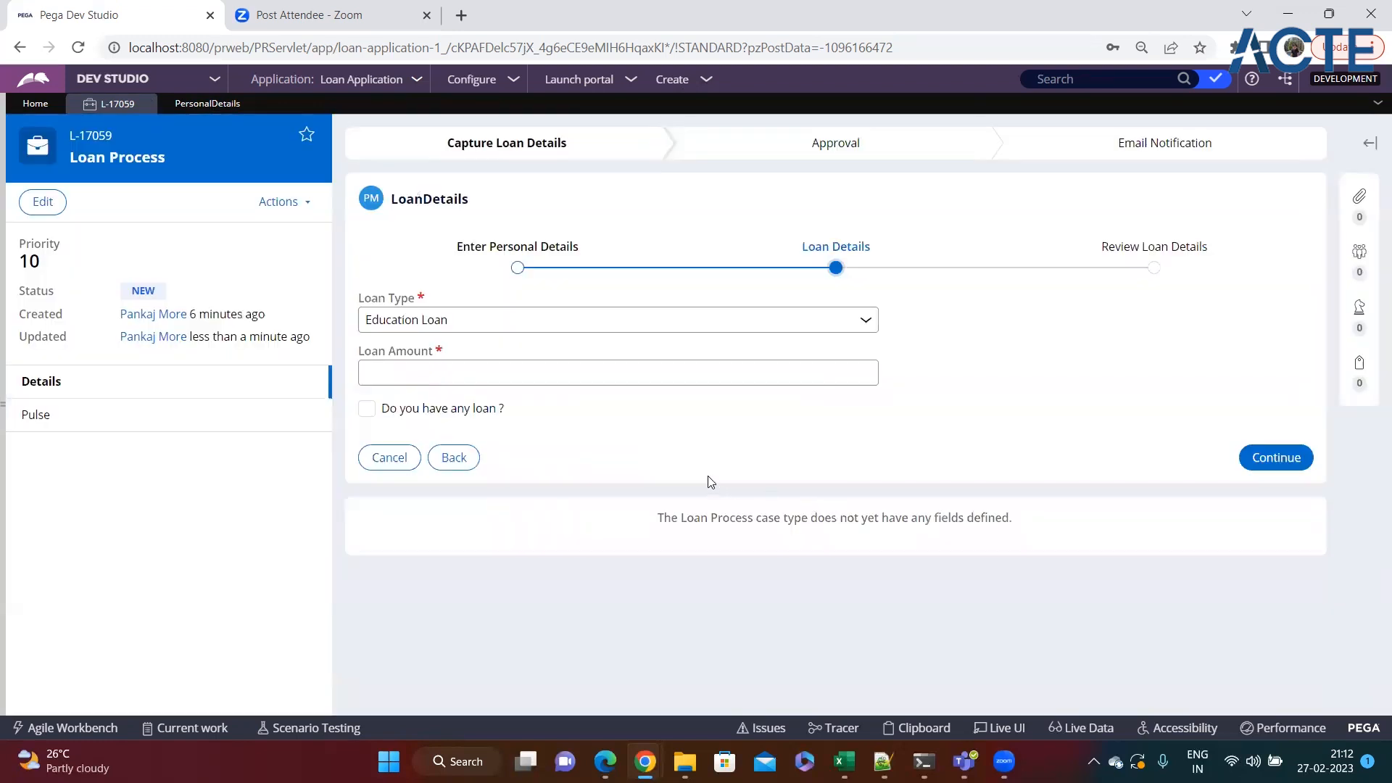
click(367, 410)
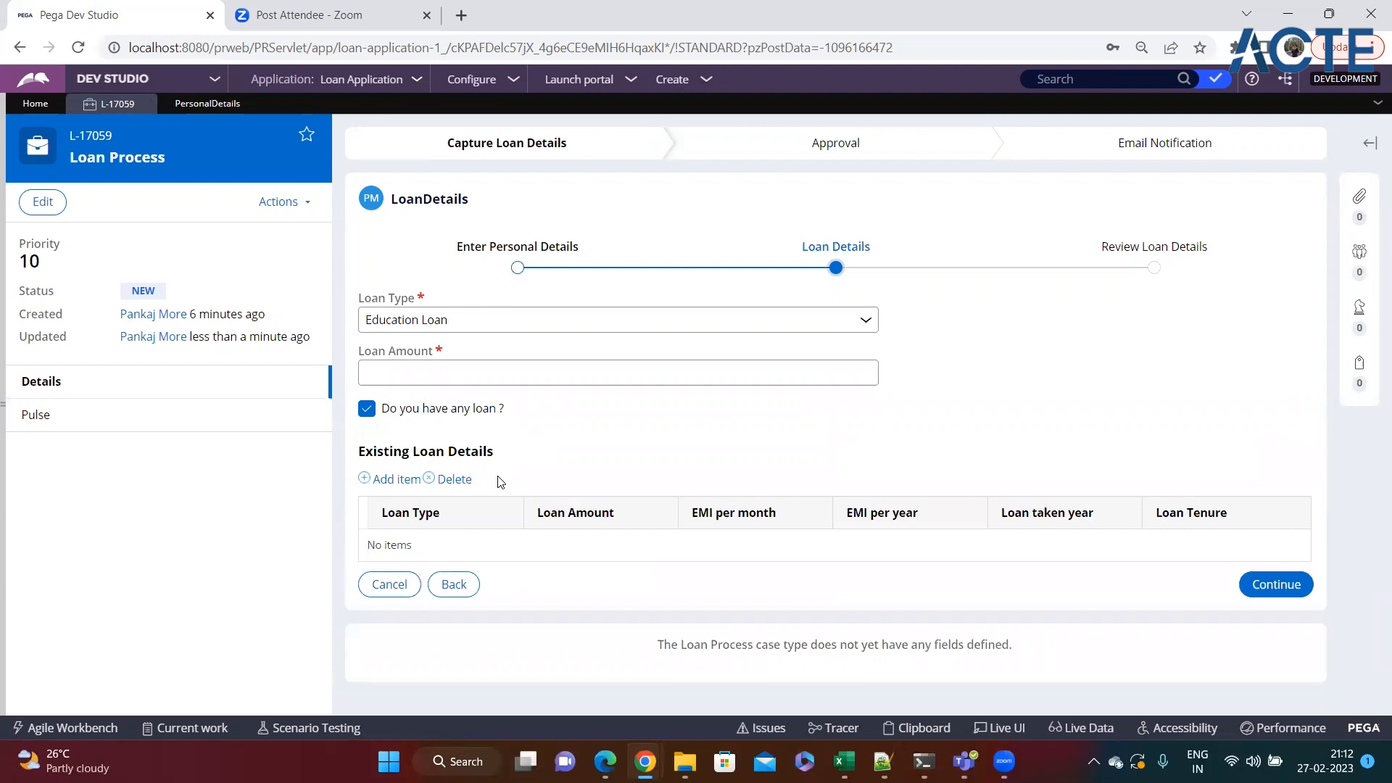
Add an Education Loan row to Existing Loan Details with amount 20000, EMI per month 5000 and EMI per year 60000.
click(397, 480)
click(484, 550)
click(475, 585)
click(605, 550)
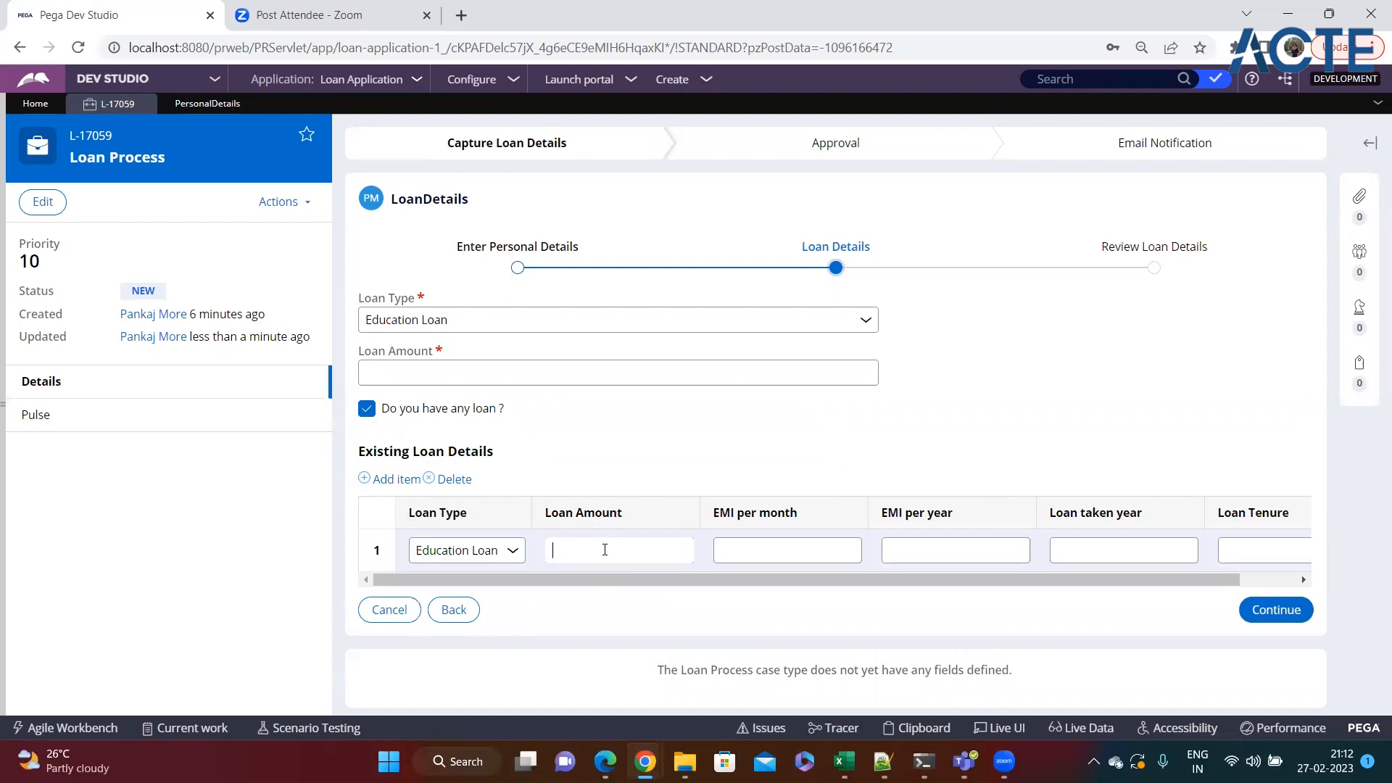
text(20000)
click(771, 551)
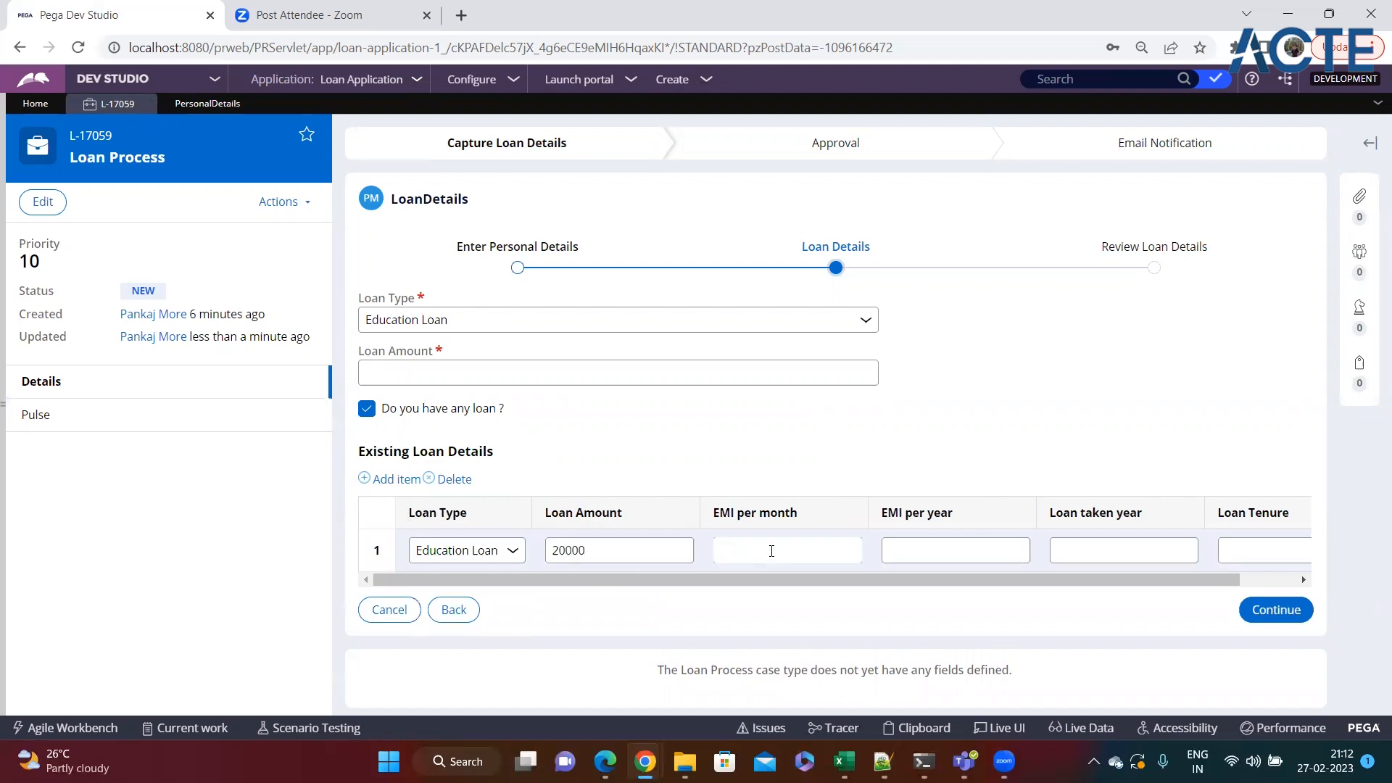
text(5000)
click(936, 546)
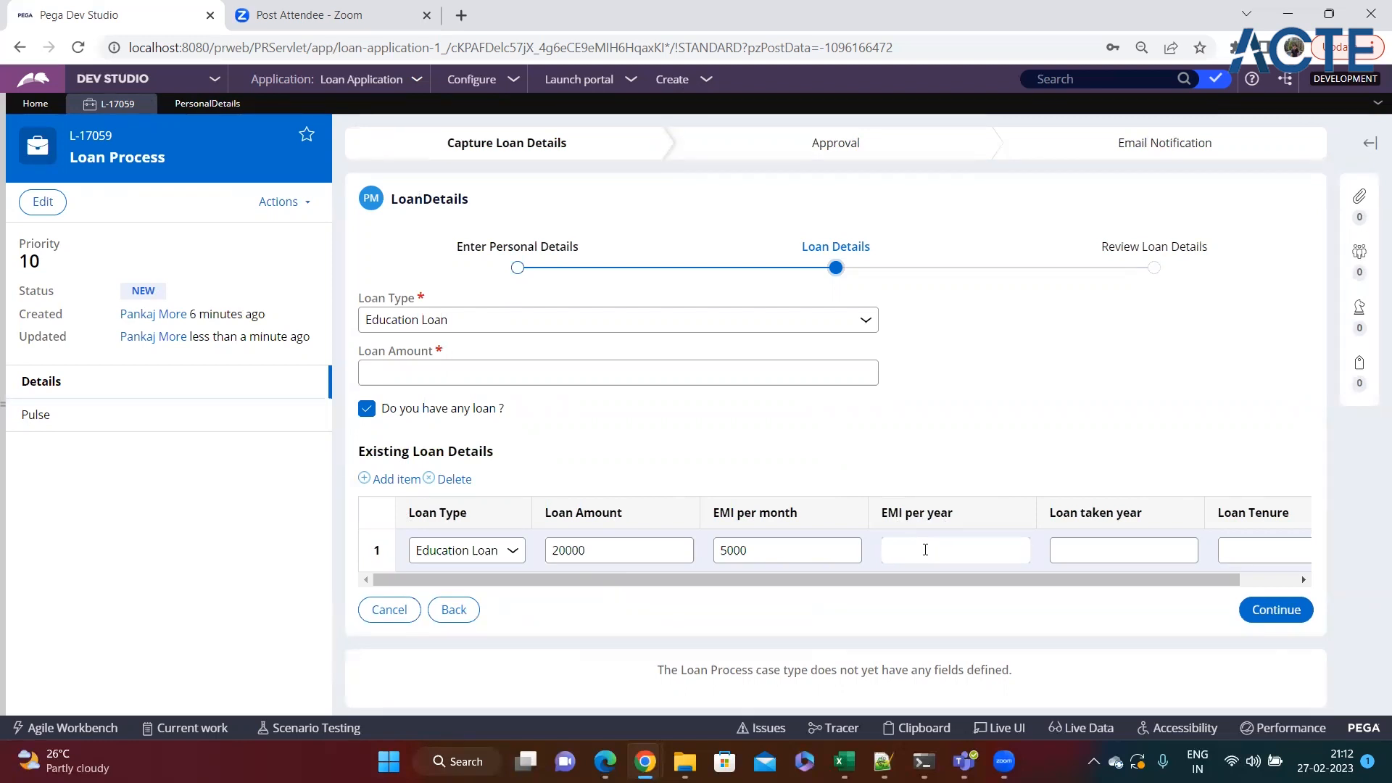
click(773, 551)
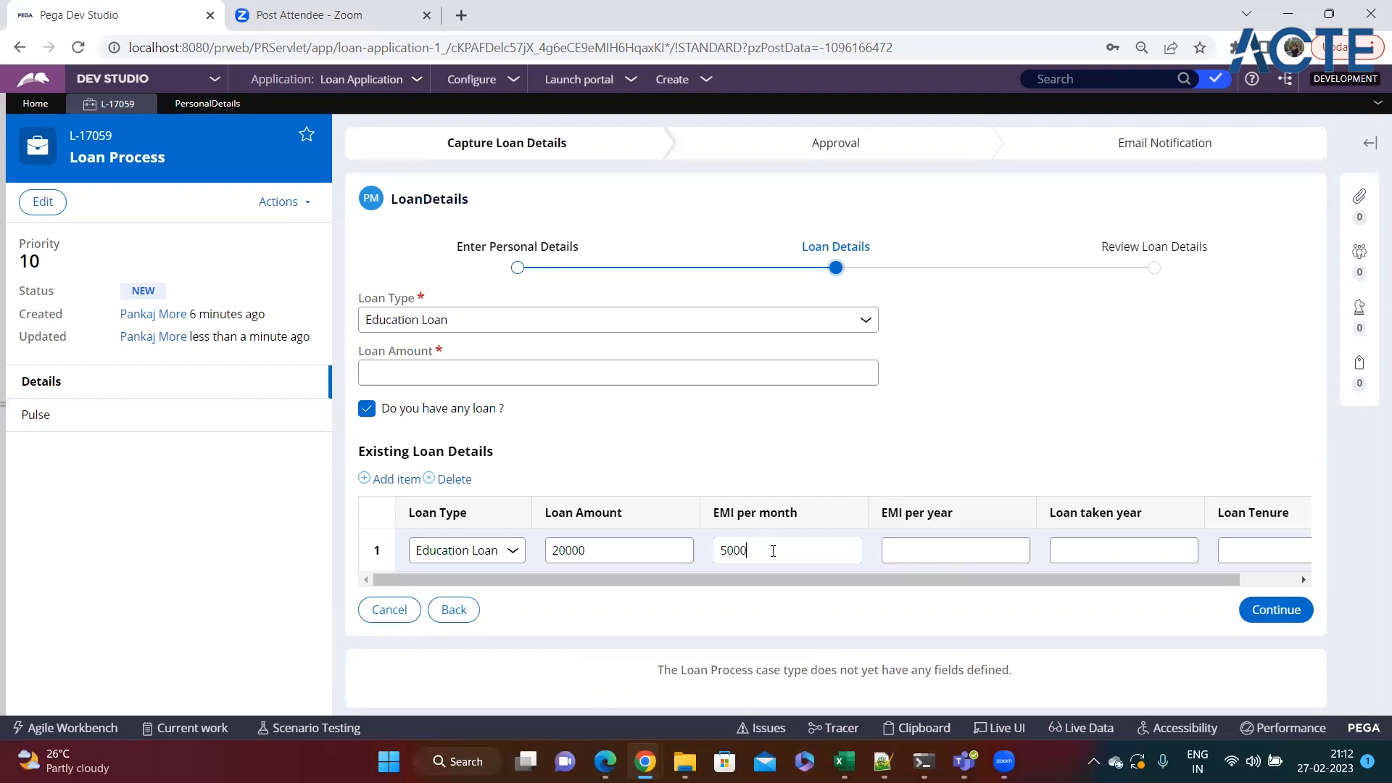
click(983, 551)
text(60000)
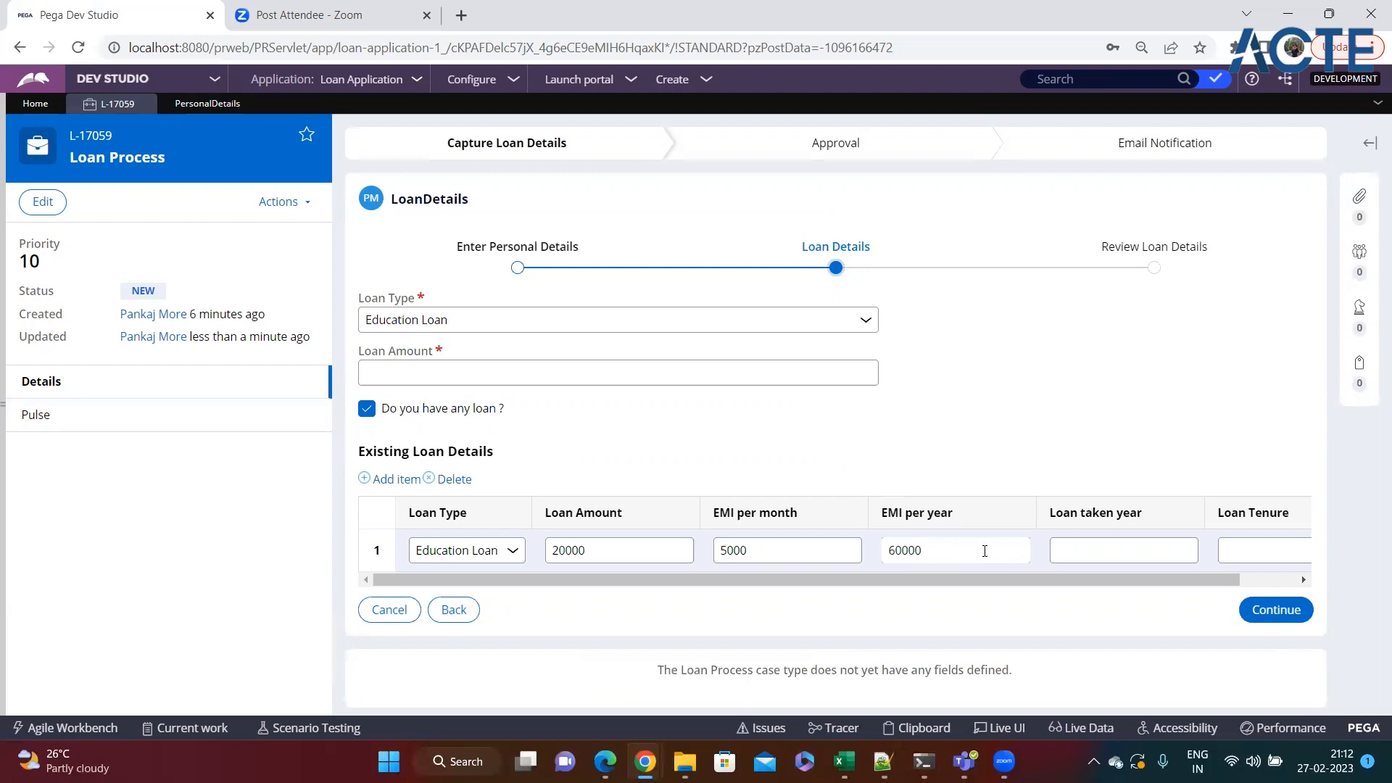
drag(962, 558, 886, 558)
Add a second existing loan row: Personal Loan, amount 100000, EMI per month 1000 and EMI per year 12000.
click(396, 479)
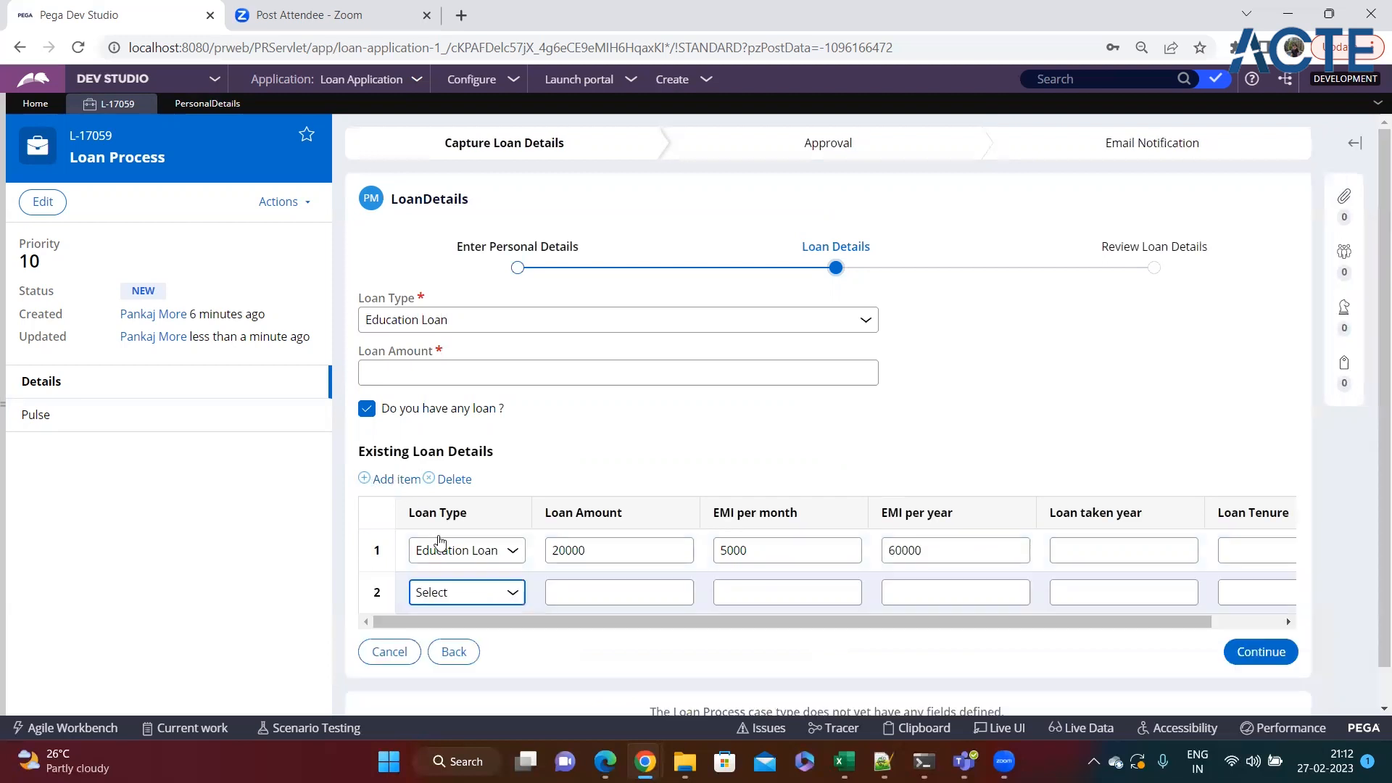
click(507, 593)
click(464, 647)
click(607, 589)
text(100000)
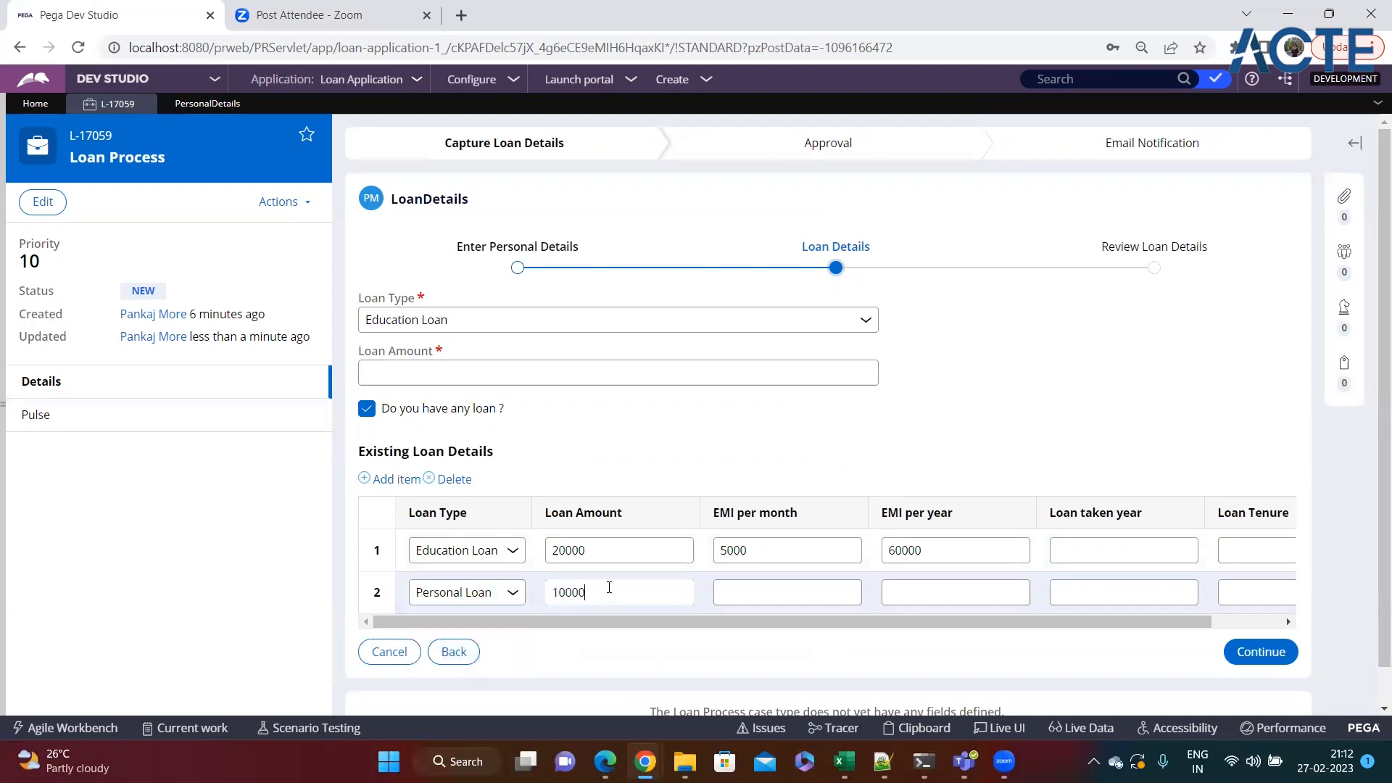
click(793, 591)
text(2000)
key(BackSpace)
key(BackSpace)
key(BackSpace)
key(BackSpace)
text(1000)
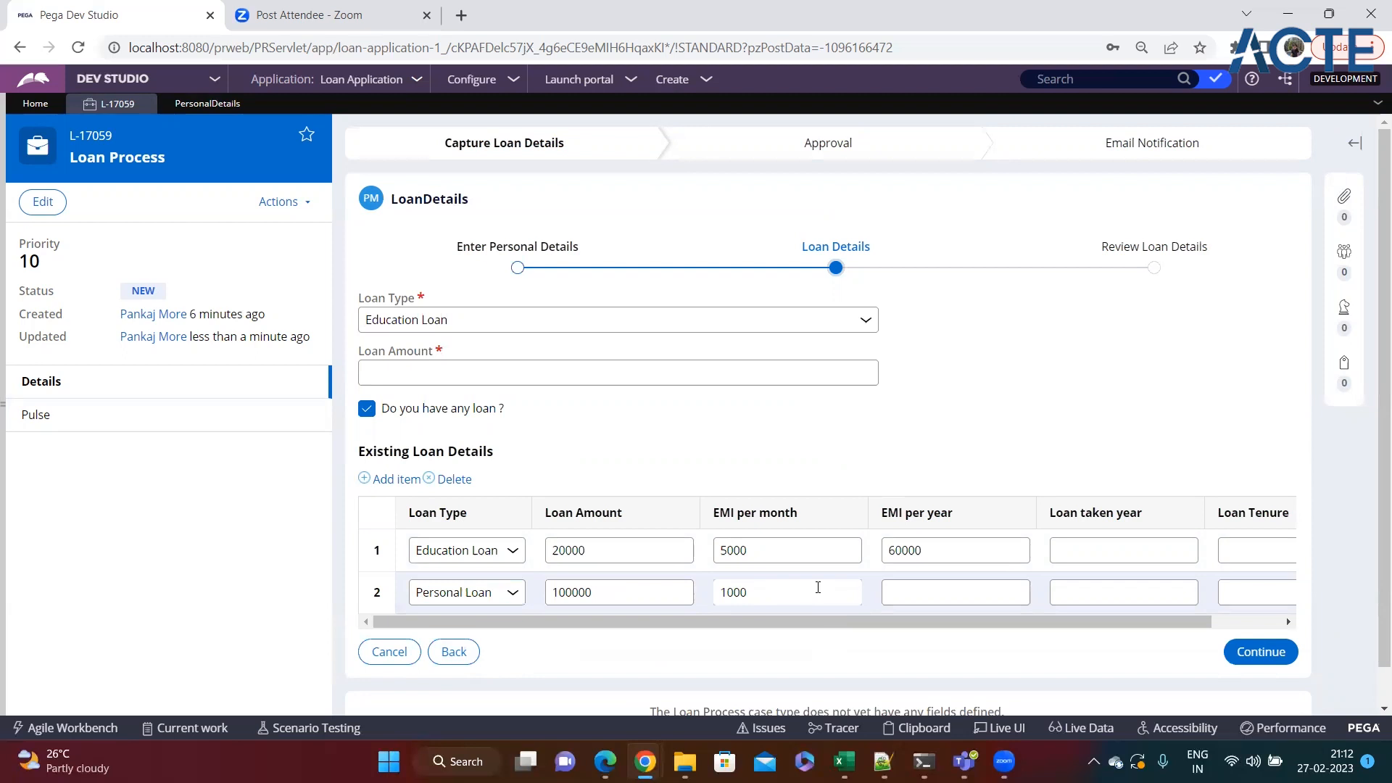
click(891, 589)
text(12000)
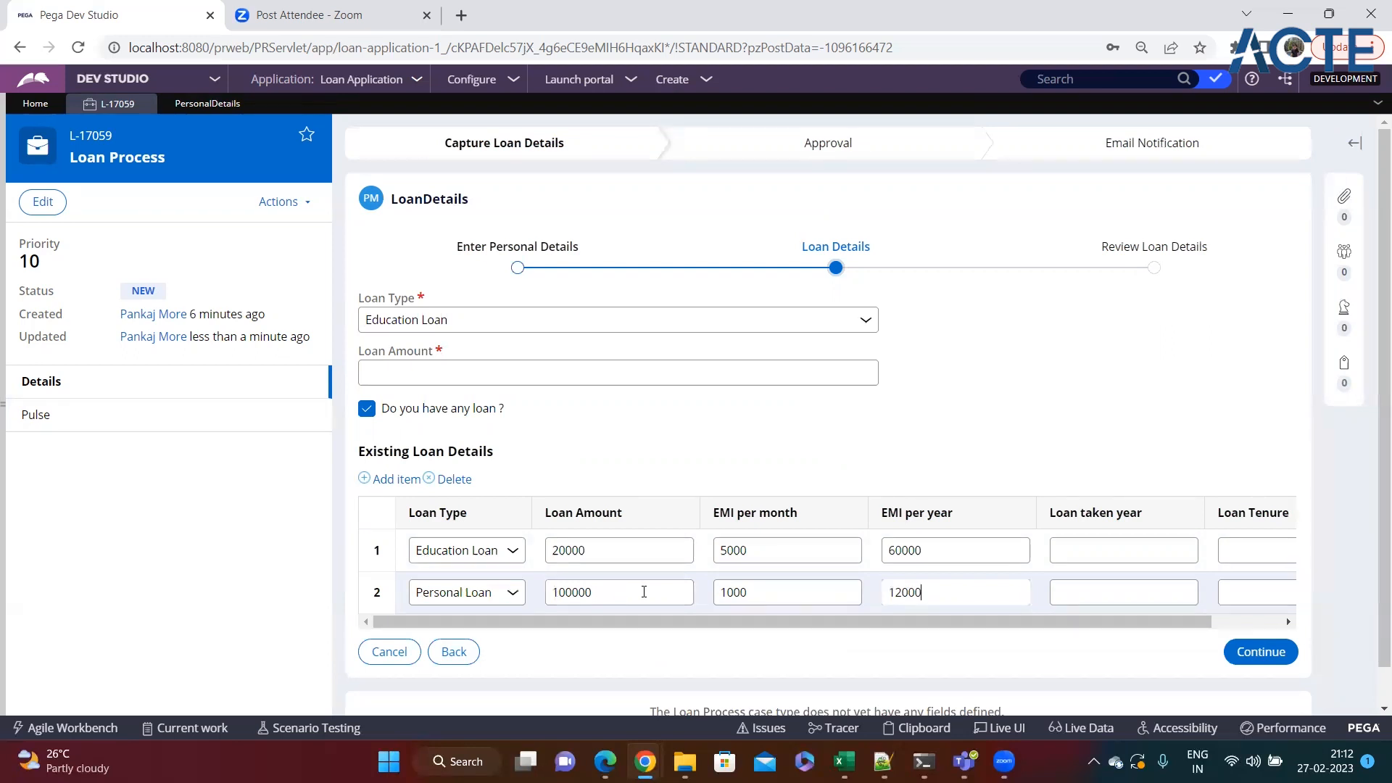
Go back to the Enter Personal Details step and examine the Age field alongside Date Of Birth.
click(467, 654)
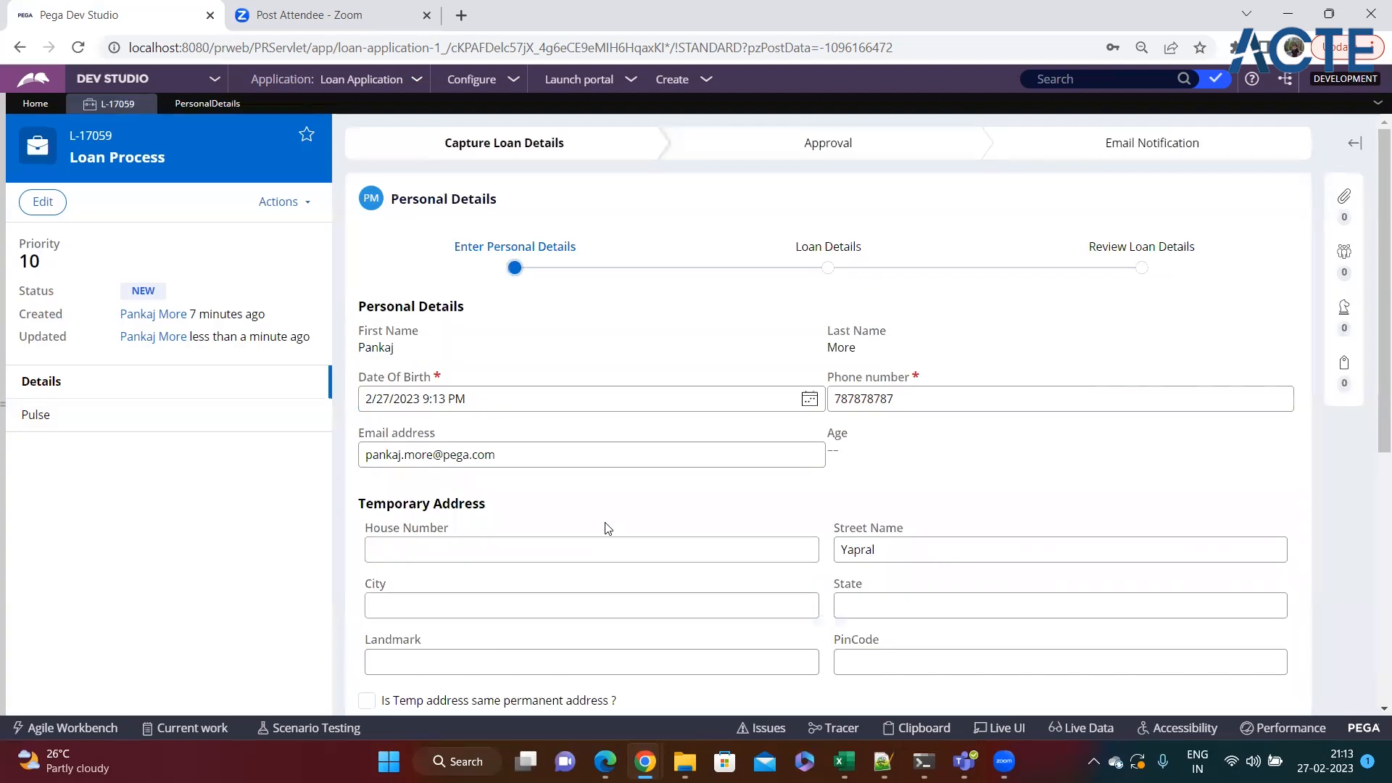
drag(855, 439, 831, 435)
click(847, 471)
click(586, 391)
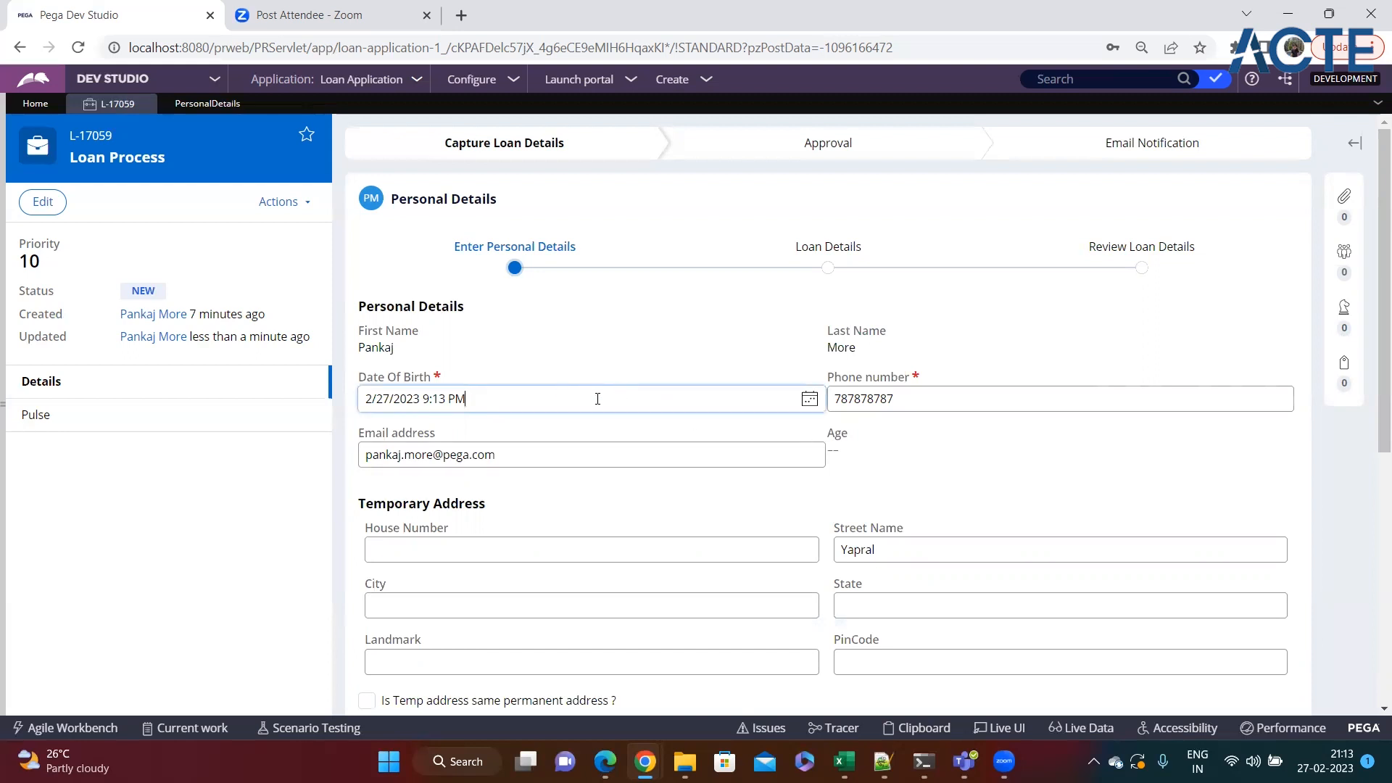
click(835, 438)
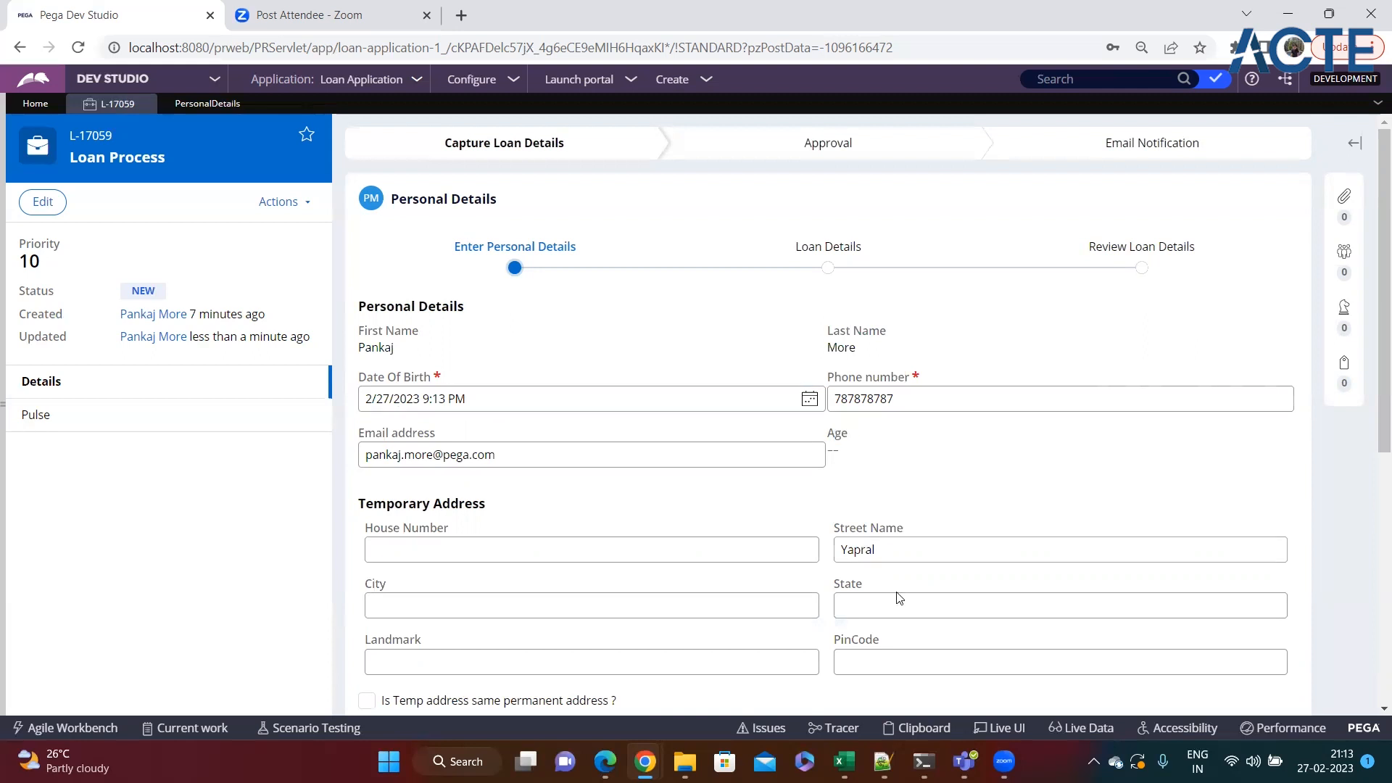
Switch to the Notepad++ notes and add the heading "Declare Rules" below the Authority matrix notes.
click(884, 762)
click(93, 549)
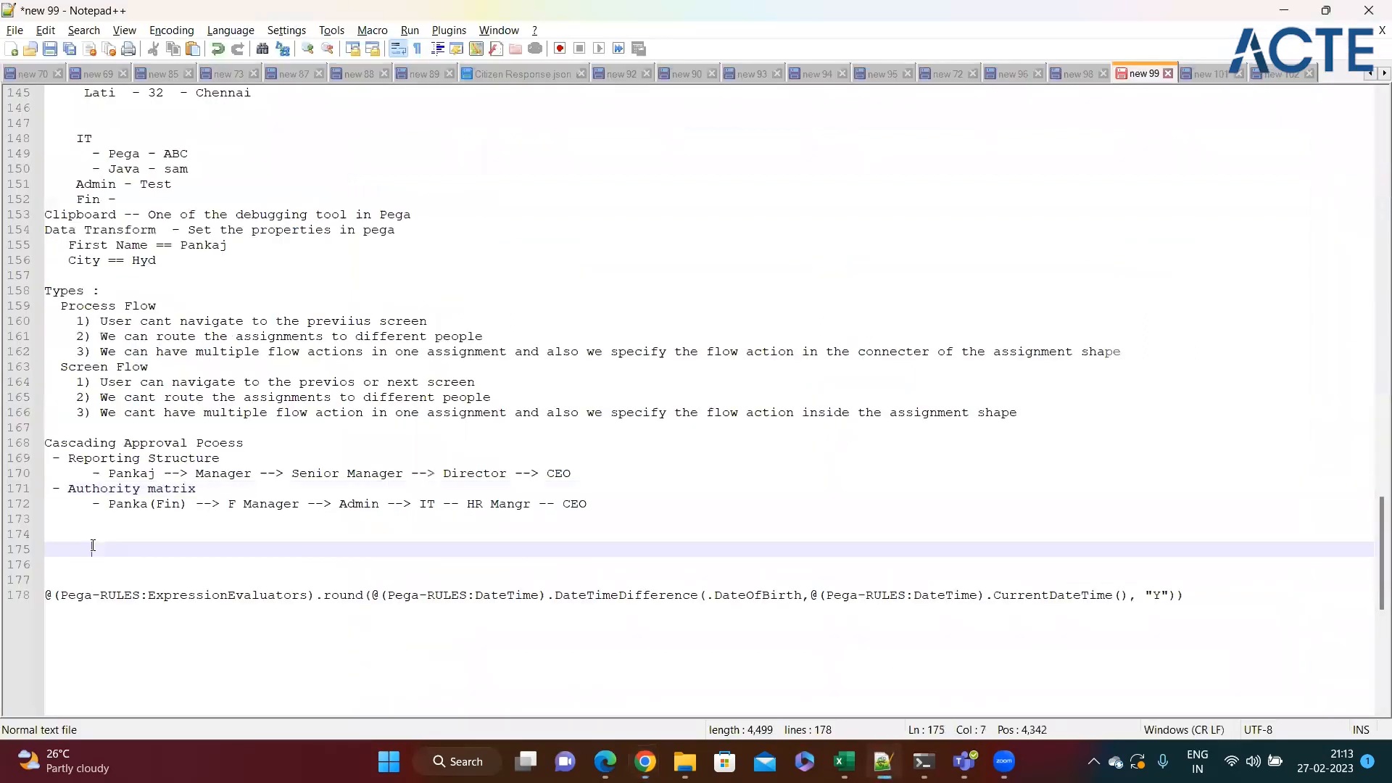
click(627, 508)
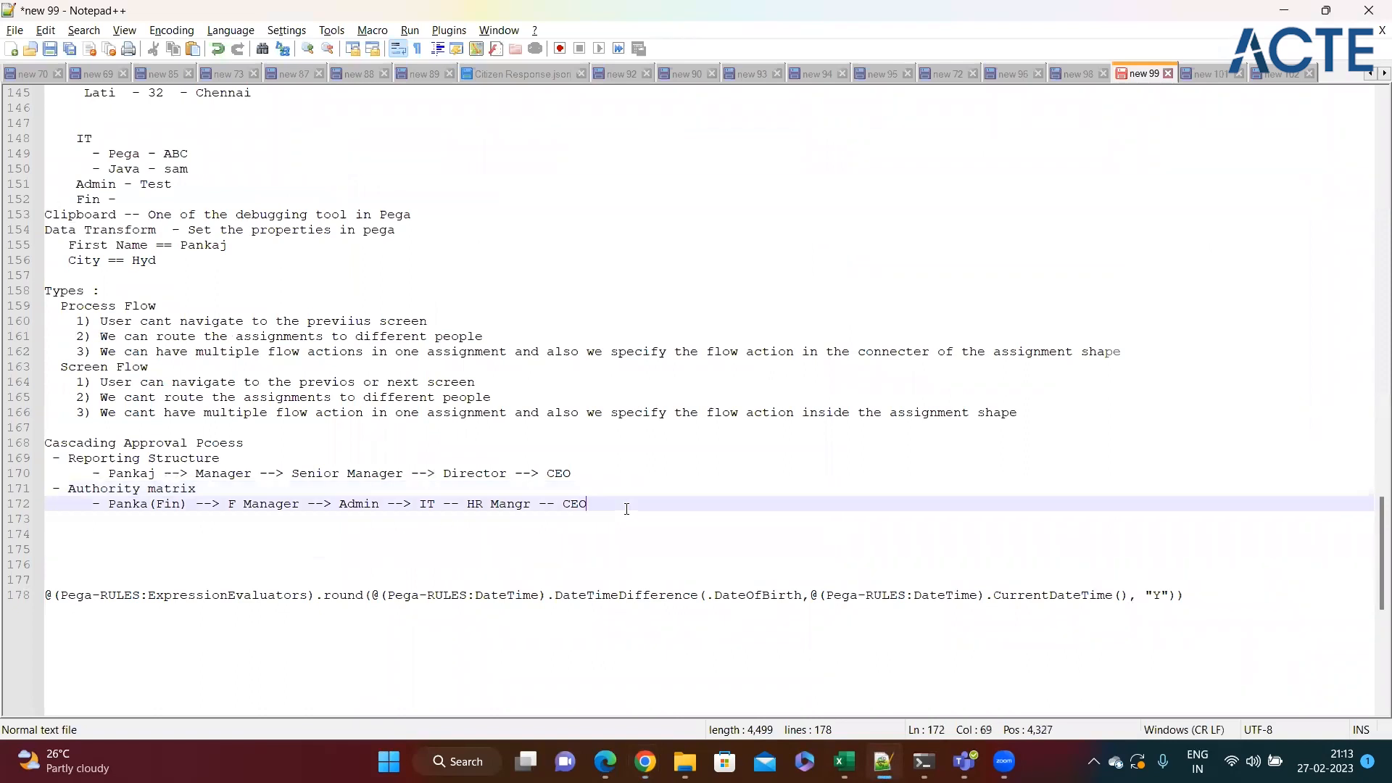
key(Return)
key(Return)
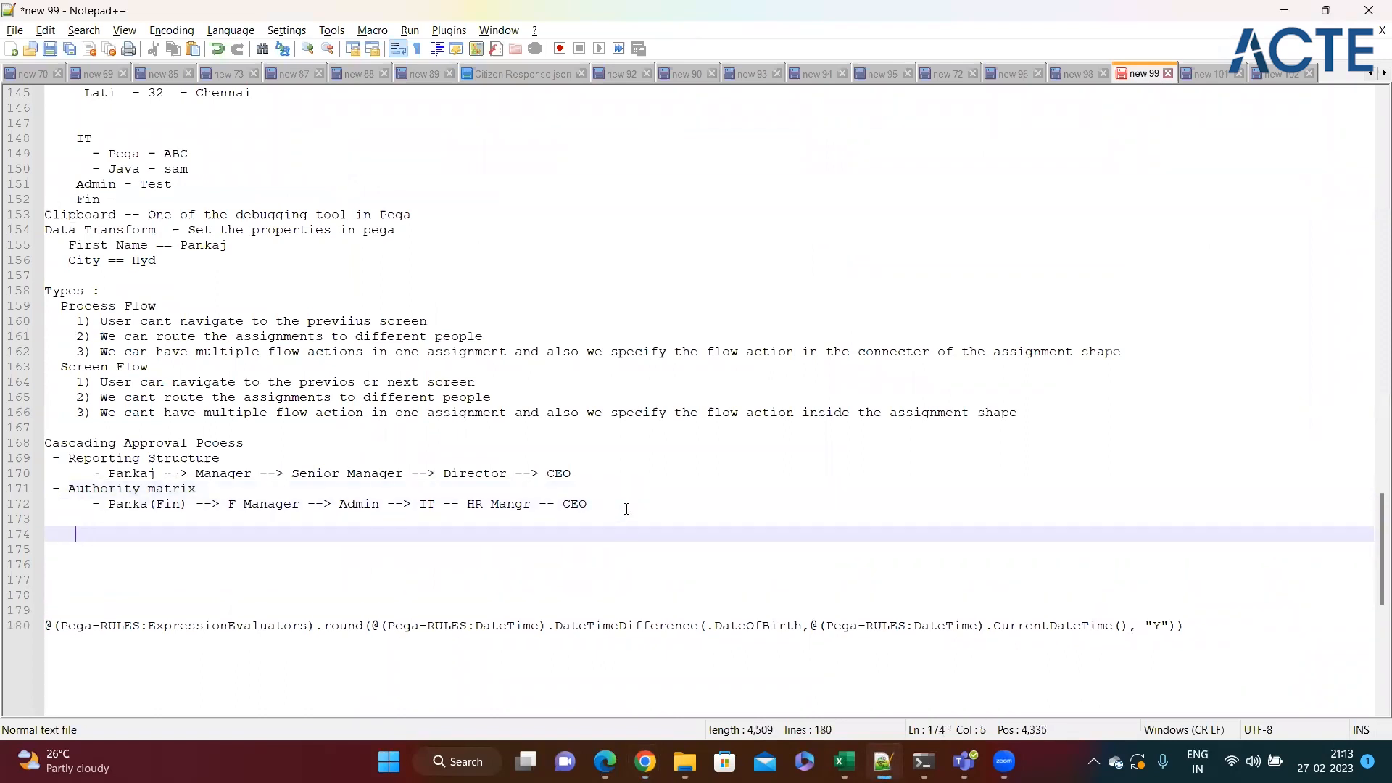
text(Declare RuleSets)
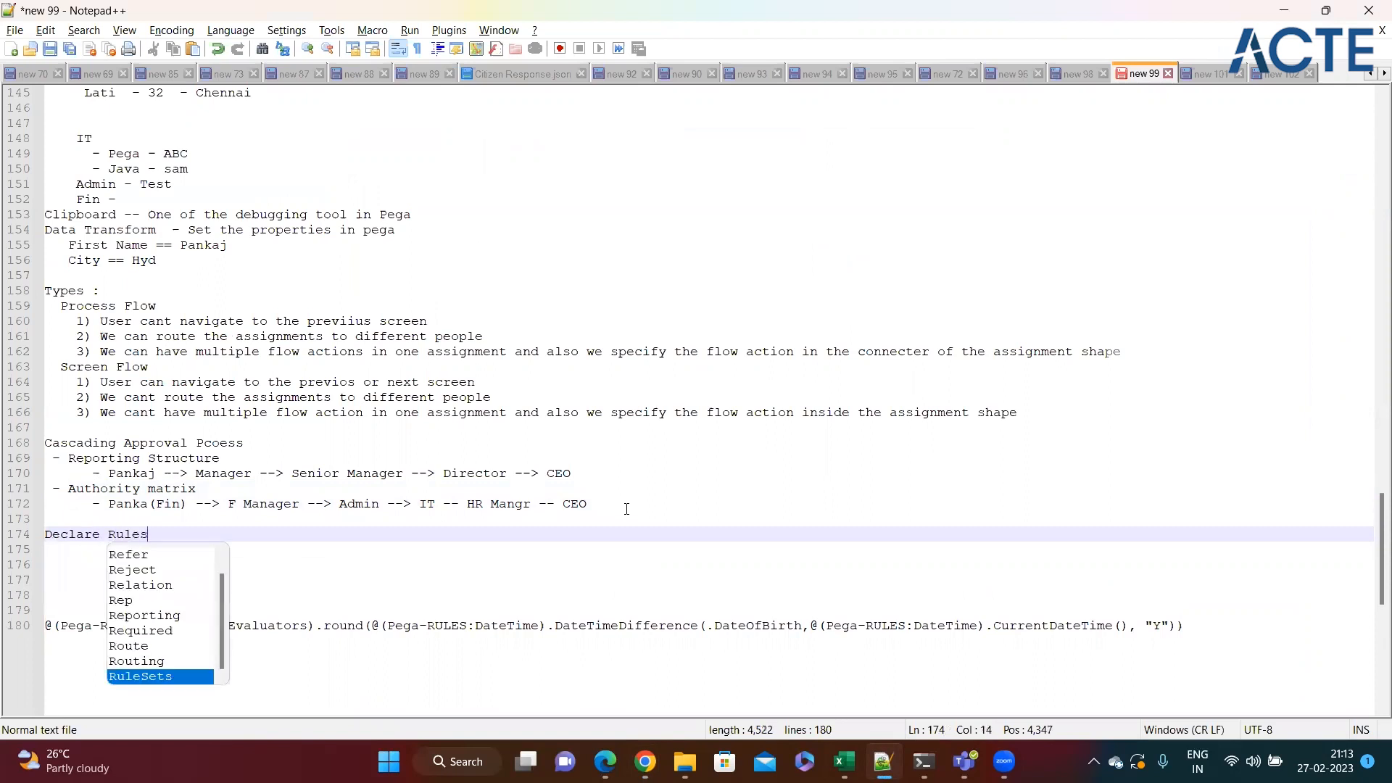
key(BackSpace)
key(BackSpace)
key(BackSpace)
key(BackSpace)
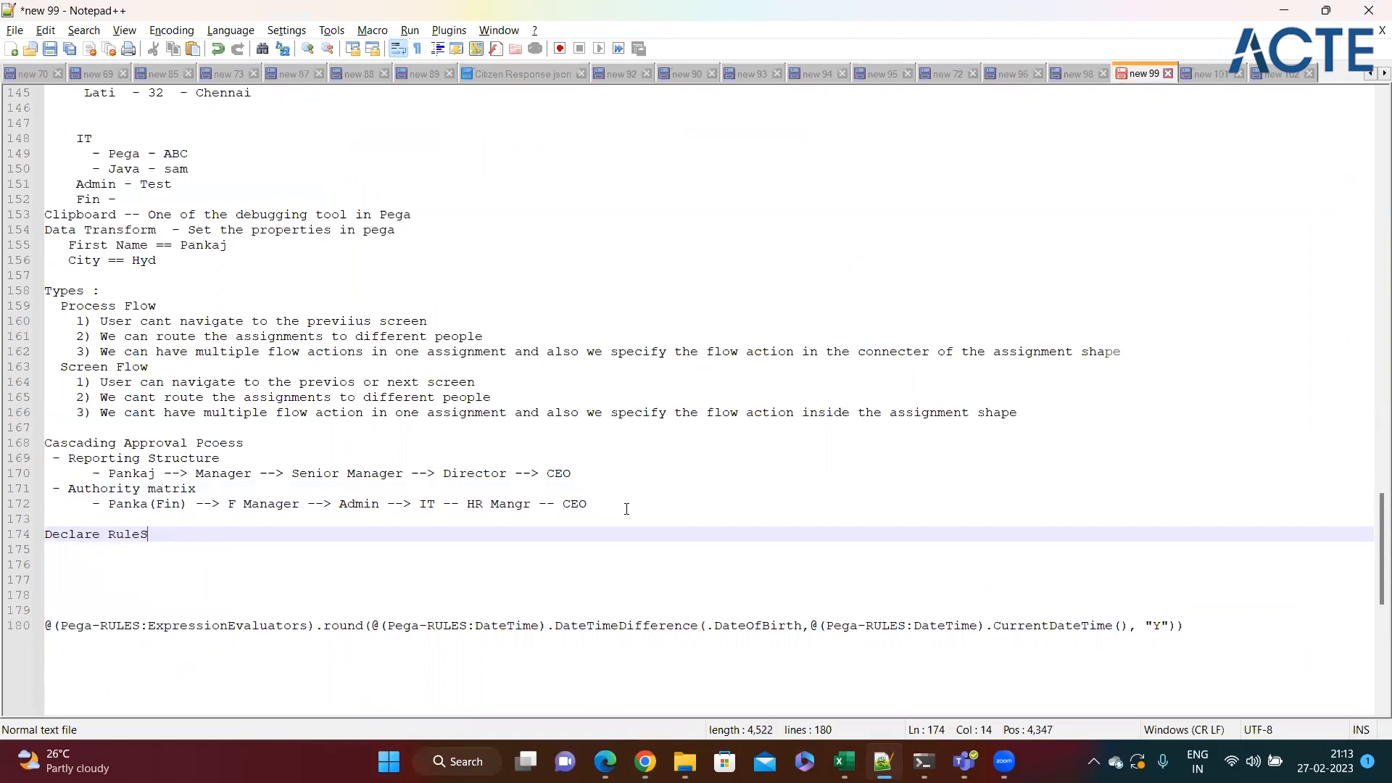
text(s)
key(Return)
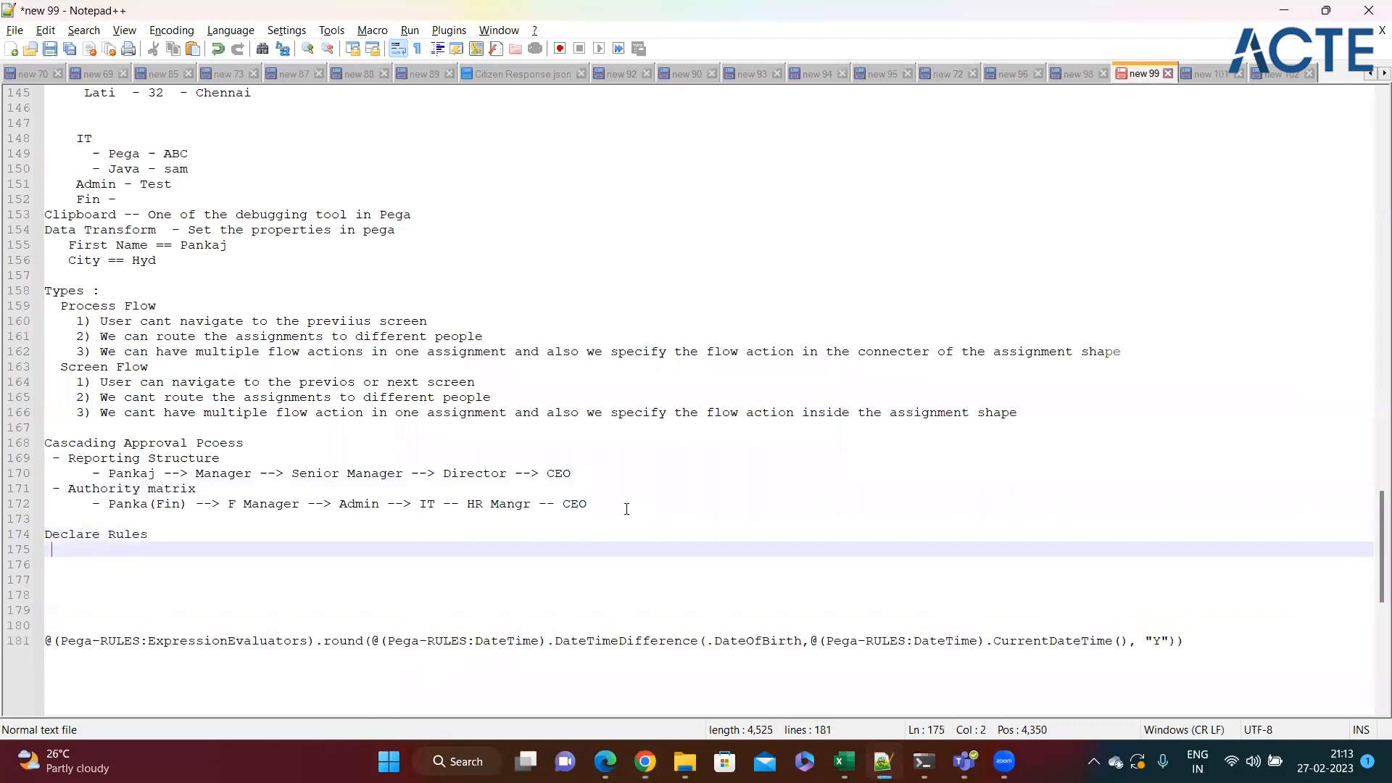
Add the bullet "Declare Expression" under the Declare Rules heading.
text(- Declare Expression)
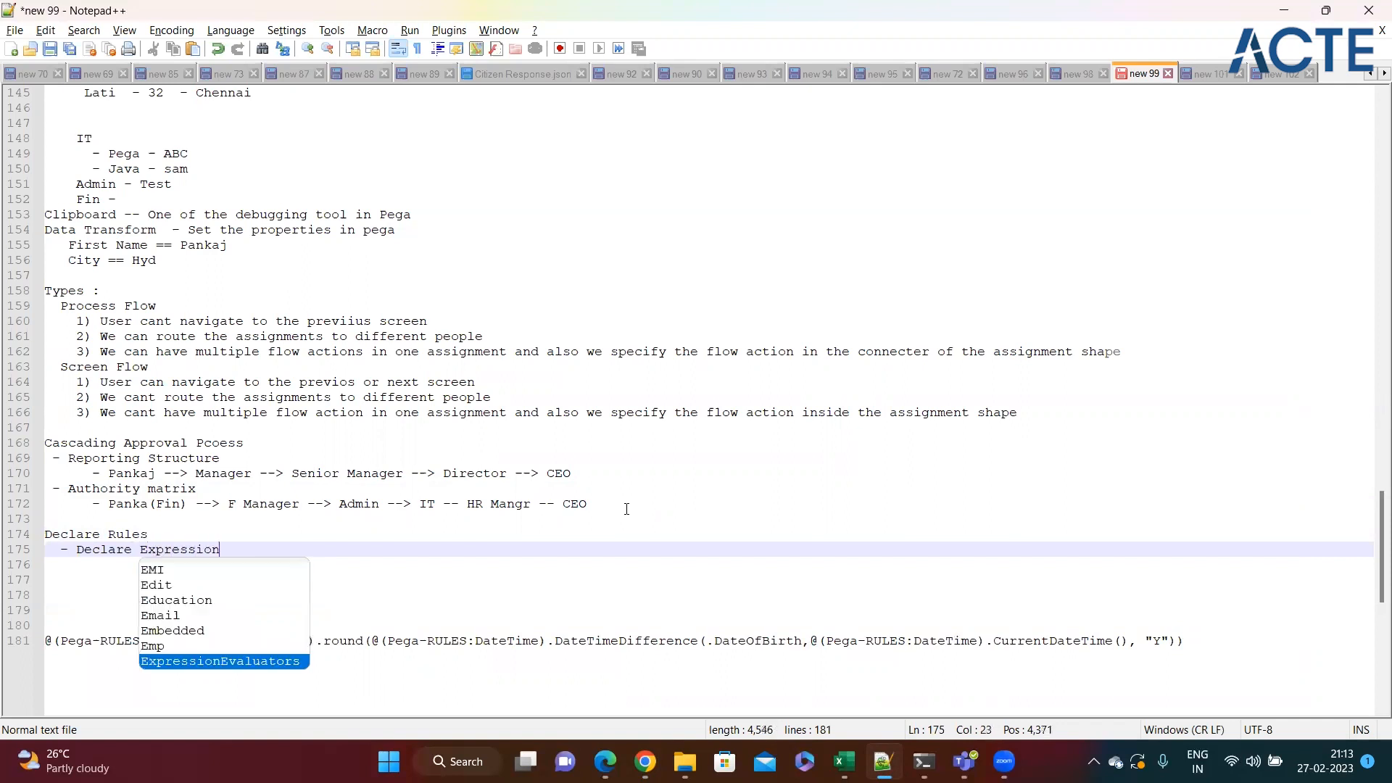
key(Return)
key(Return)
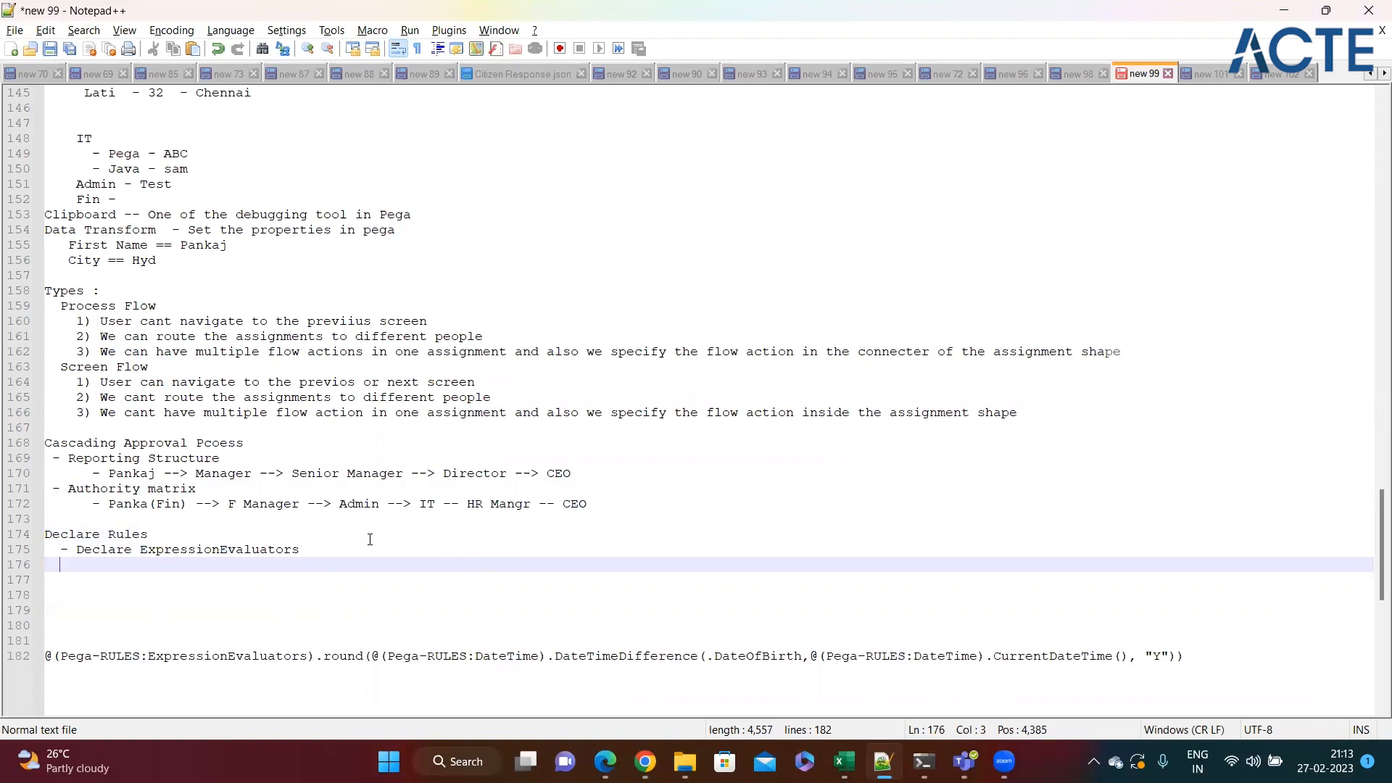
click(328, 544)
key(BackSpace)
key(BackSpace)
key(BackSpace)
key(BackSpace)
key(BackSpace)
key(BackSpace)
key(BackSpace)
key(BackSpace)
key(BackSpace)
key(BackSpace)
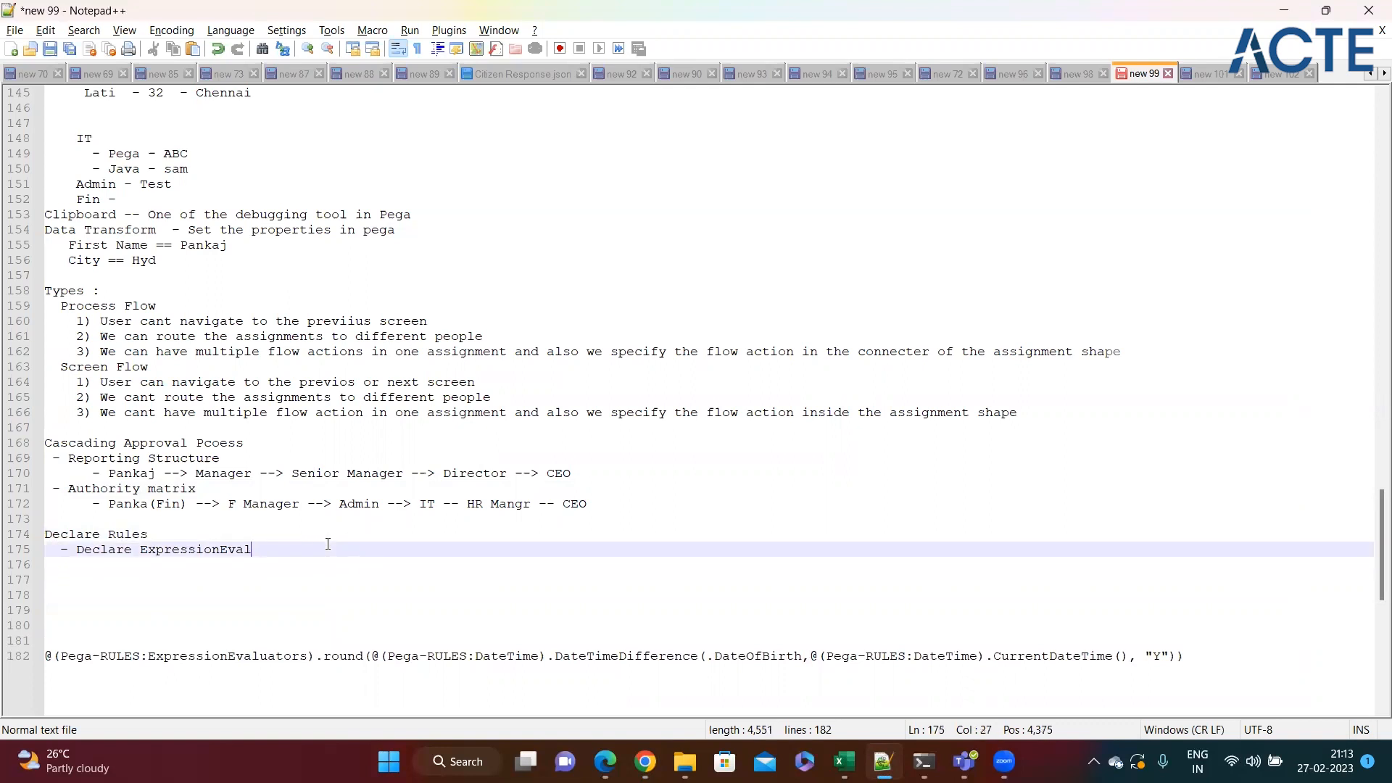
Add the bullets "Declare Constarints" and "Declare Trigger" below Declare Expression.
key(Return)
text(-)
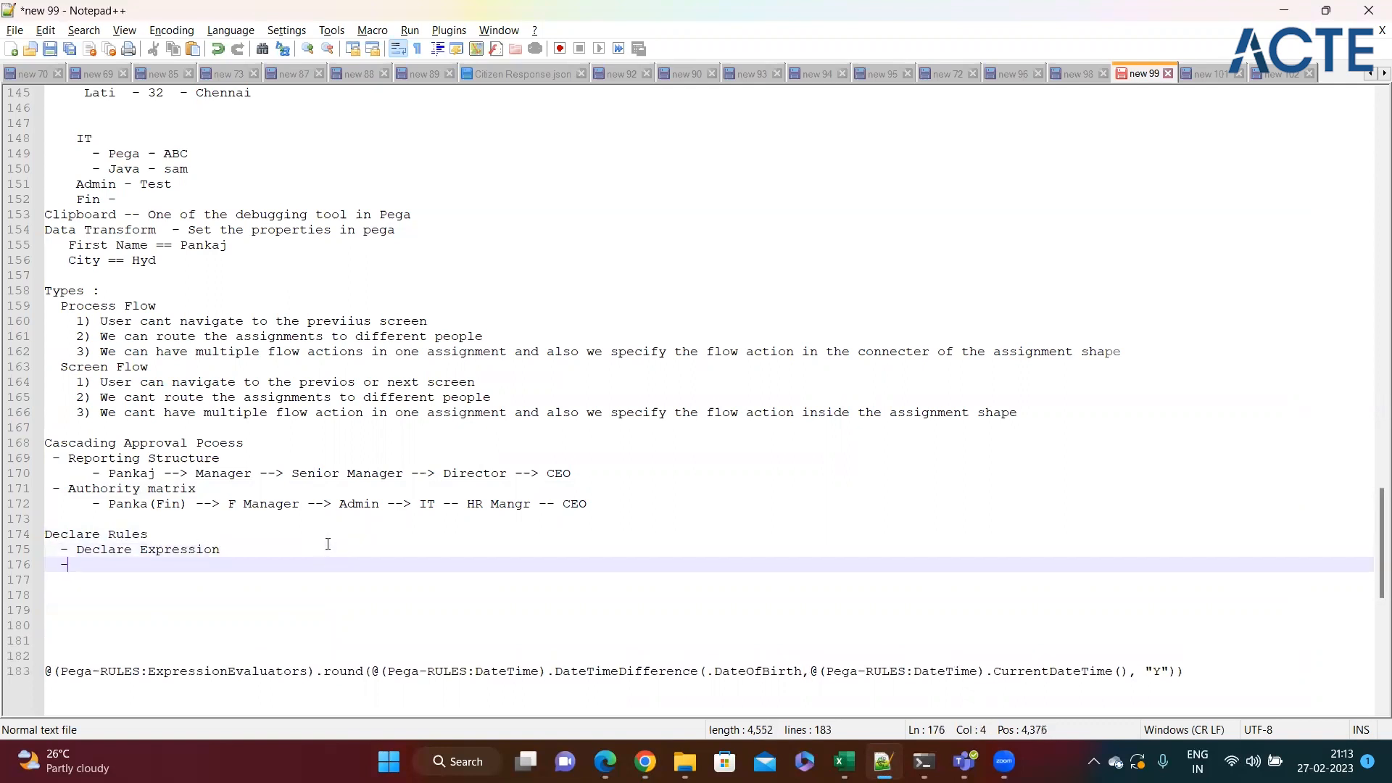
text( Declare Coms)
key(BackSpace)
text(nst)
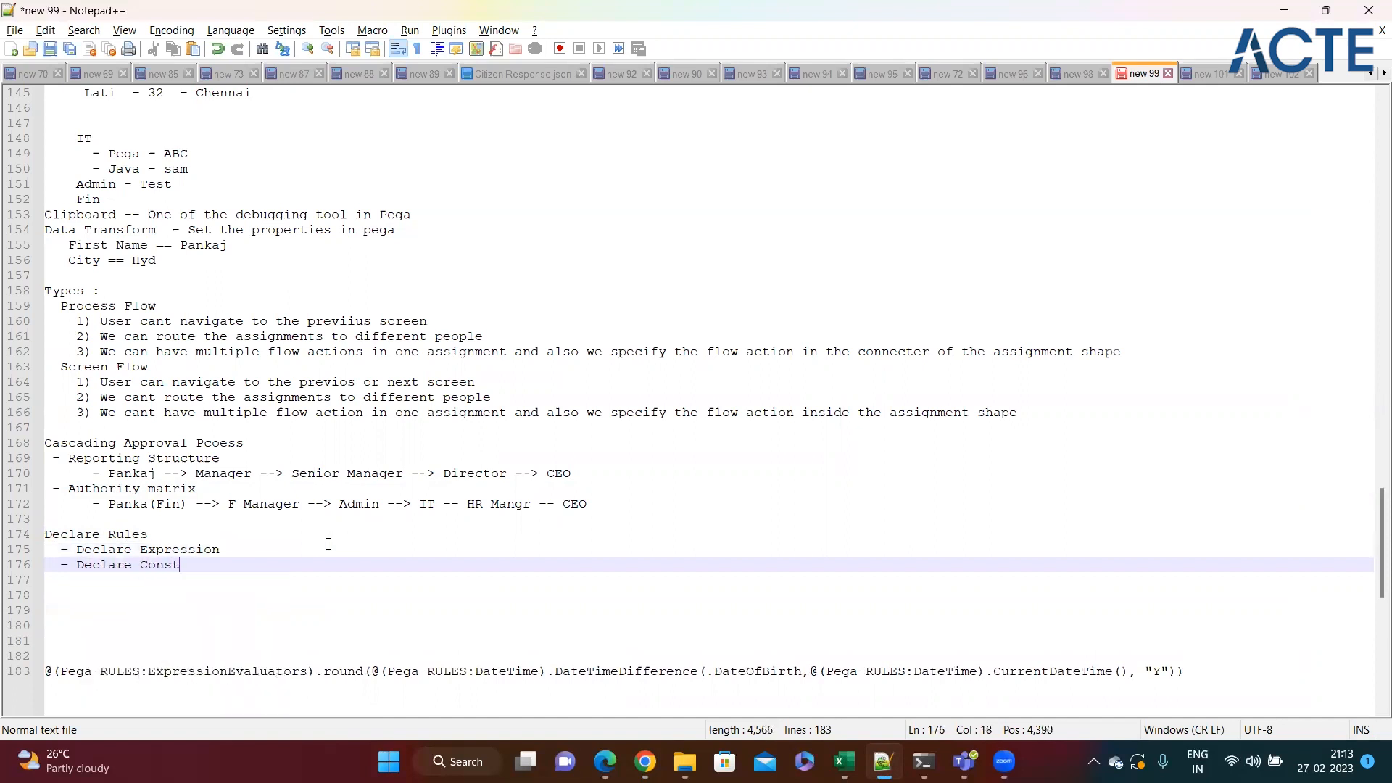
text(arints)
key(Return)
text(- Declare )
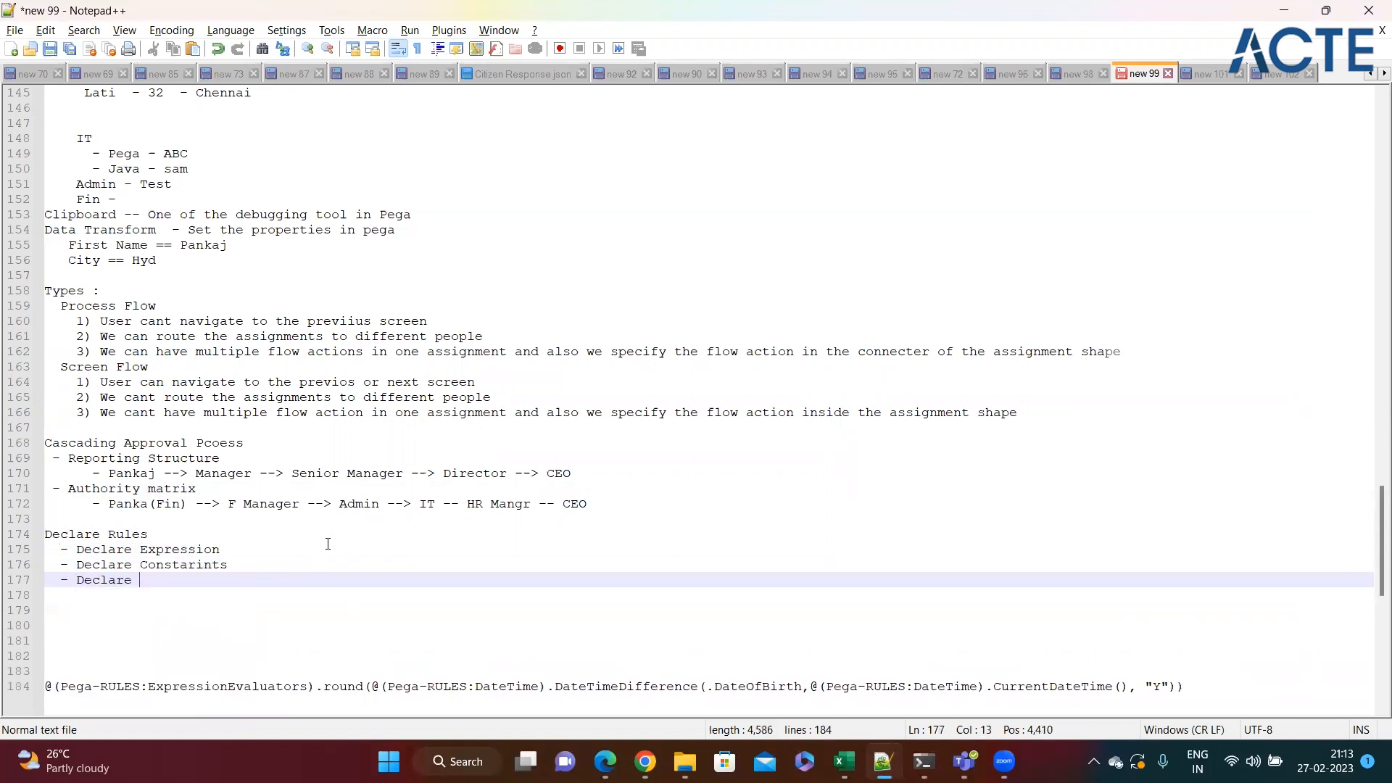
text(Trigger)
key(Return)
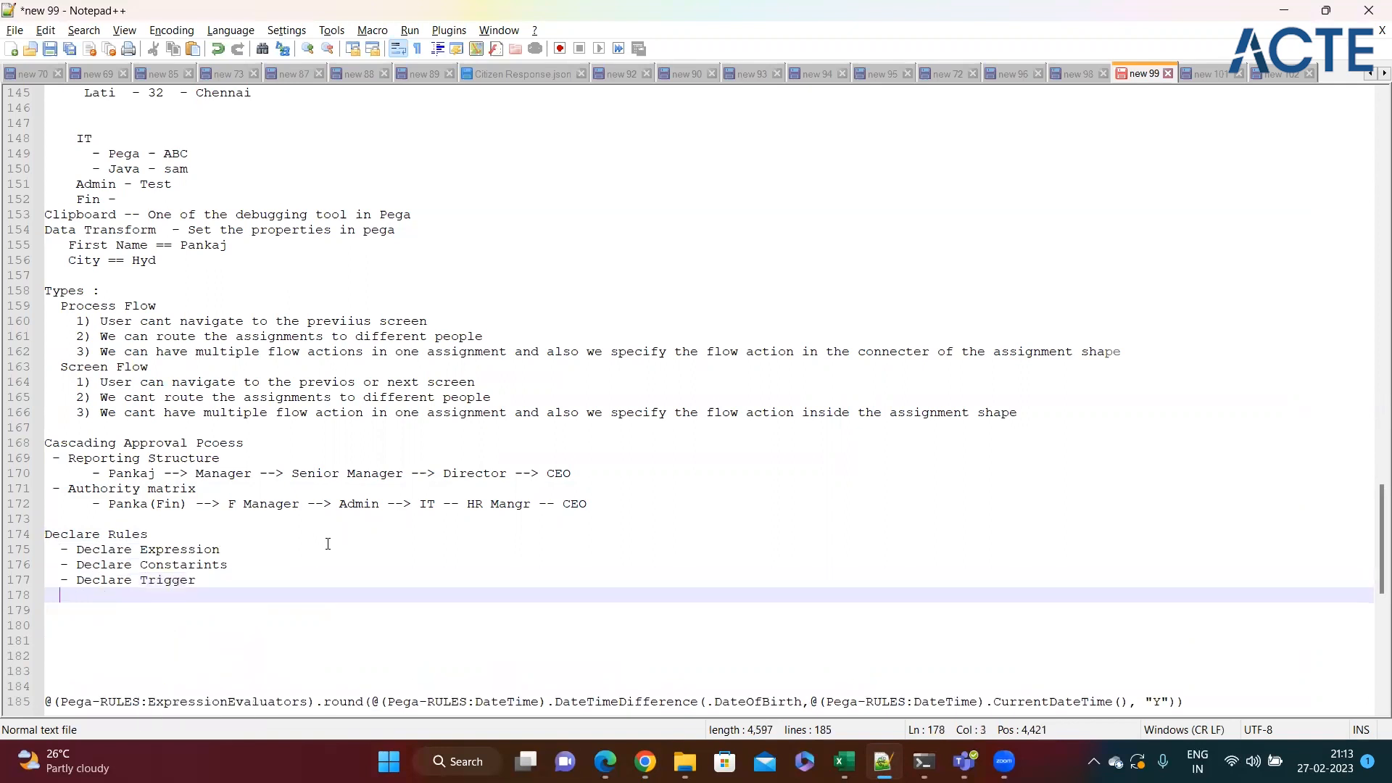
Add the bullet "Declare OnChange" below Declare Trigger in the Declare Rules list.
text(- Decalr)
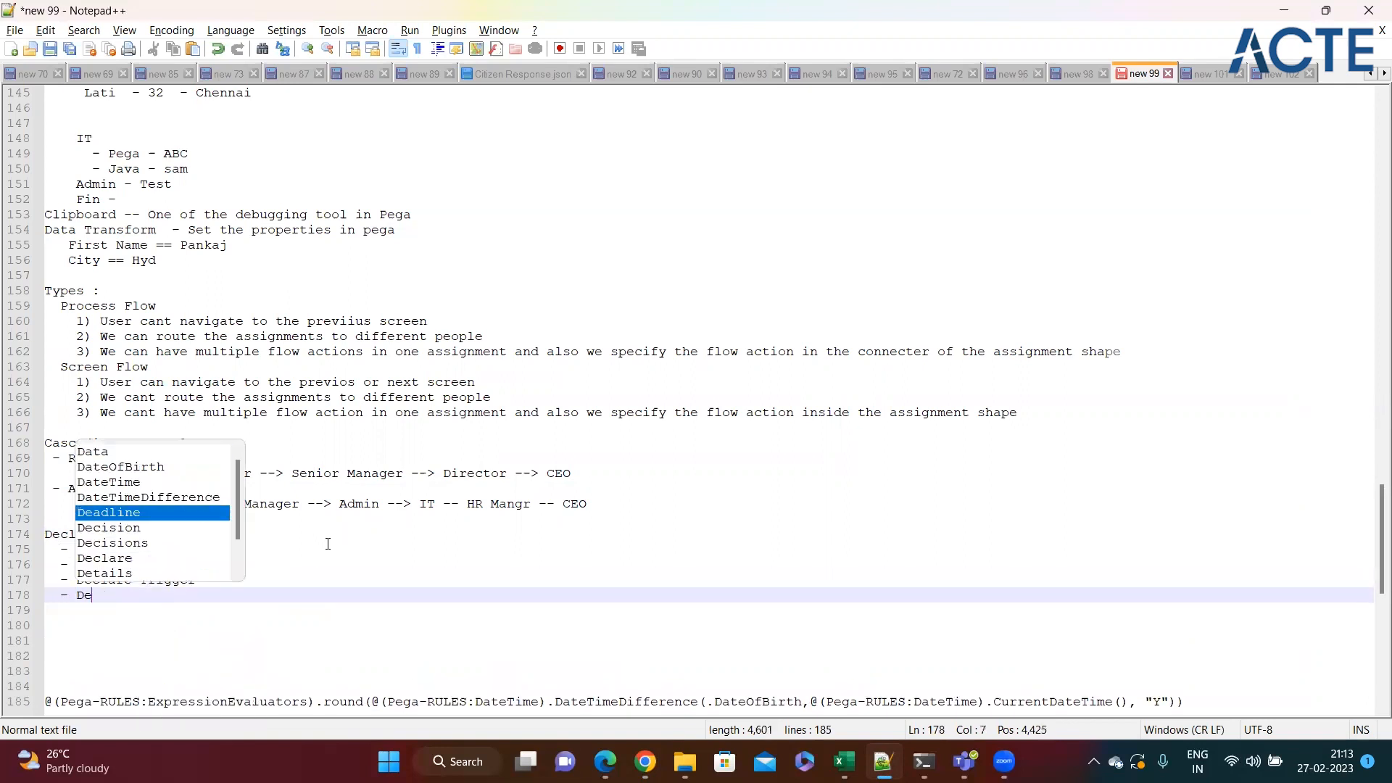
key(BackSpace)
key(BackSpace)
key(BackSpace)
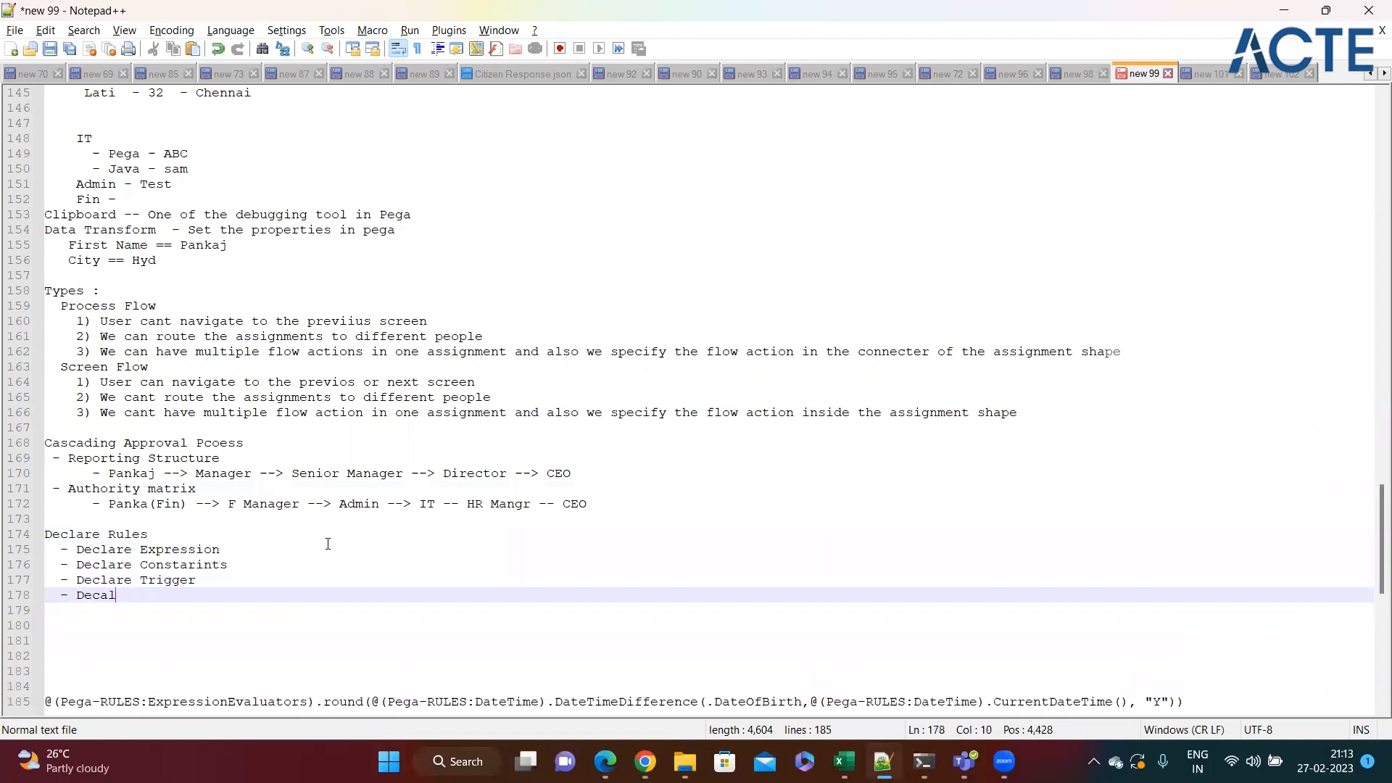
text(l)
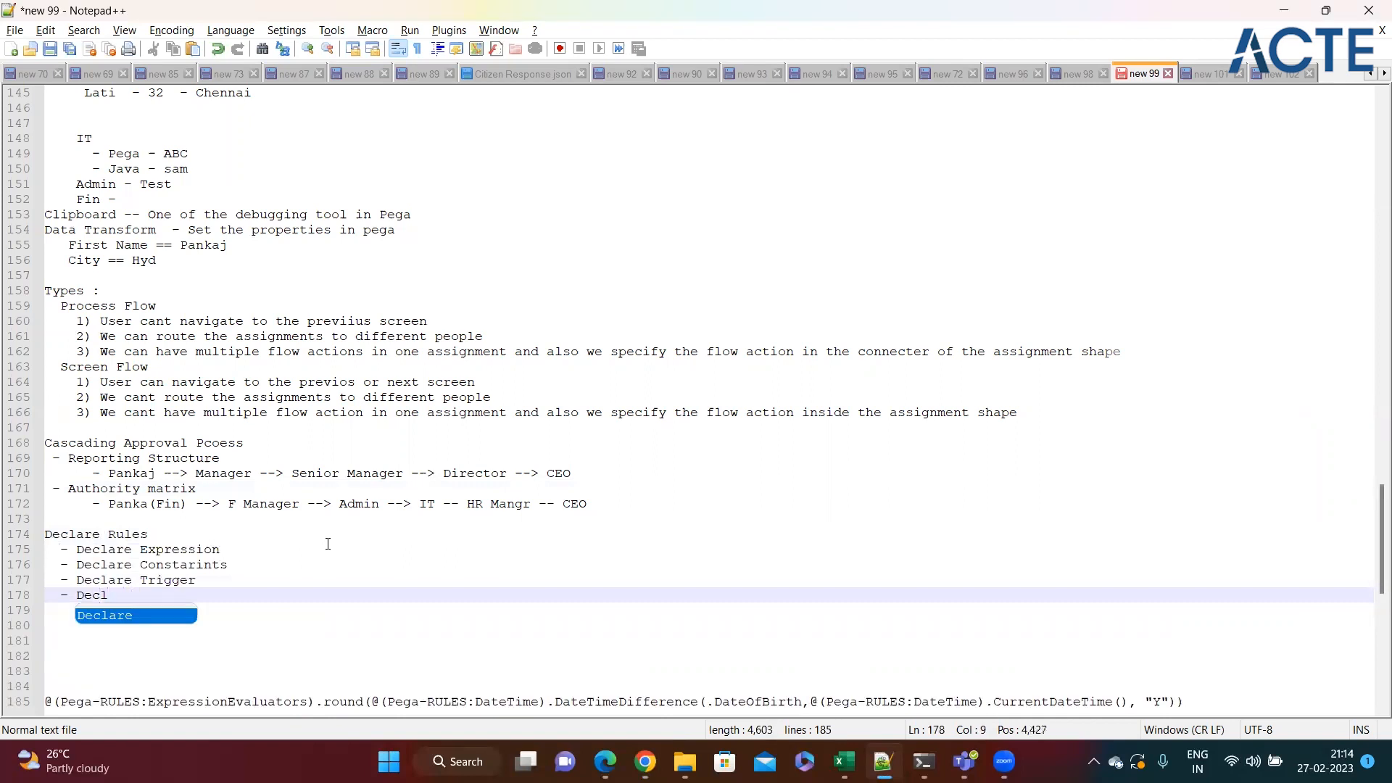
key(Return)
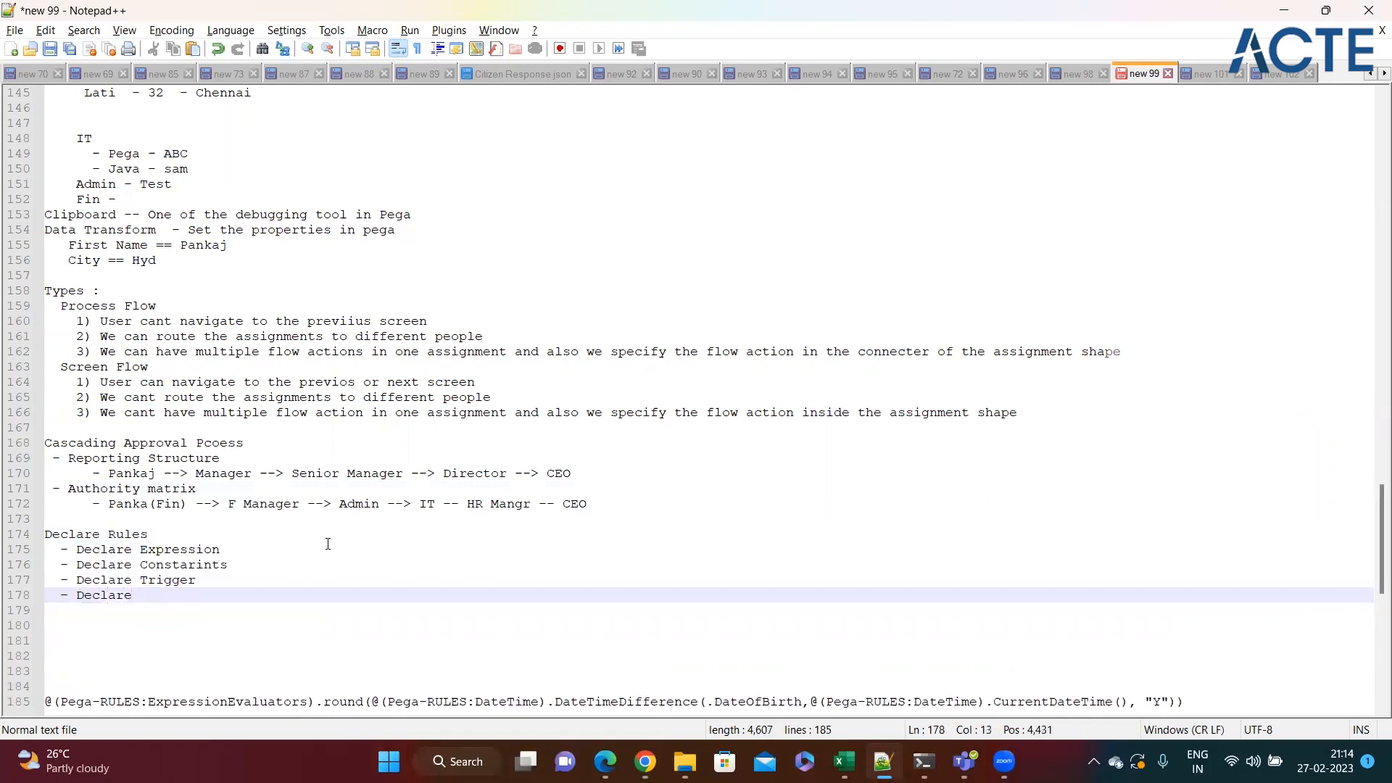
text(On)
text(Chnage)
key(BackSpace)
key(BackSpace)
key(BackSpace)
text(nge)
key(Return)
Add the bullet "Declare Index" below Declare OnChange to complete the Declare Rules list.
text(- )
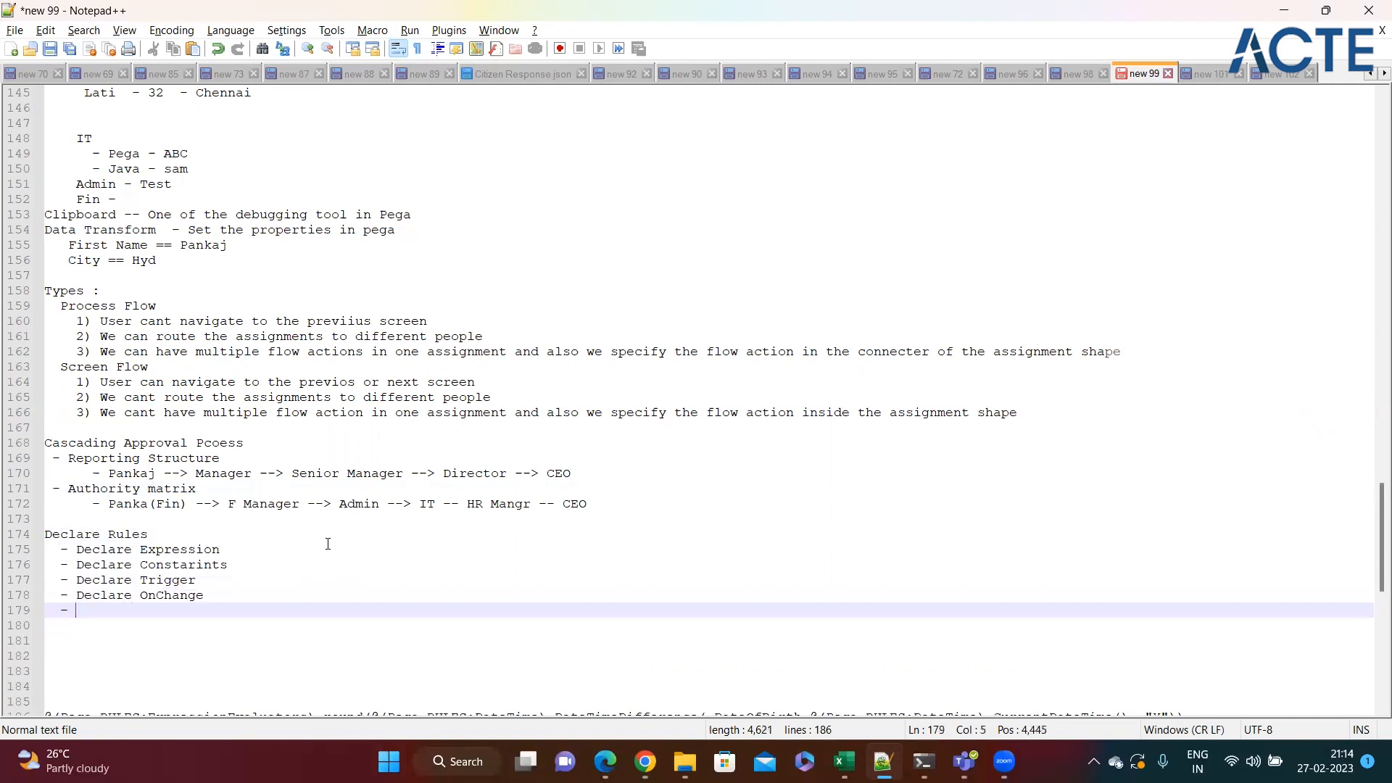
text(Declare Index)
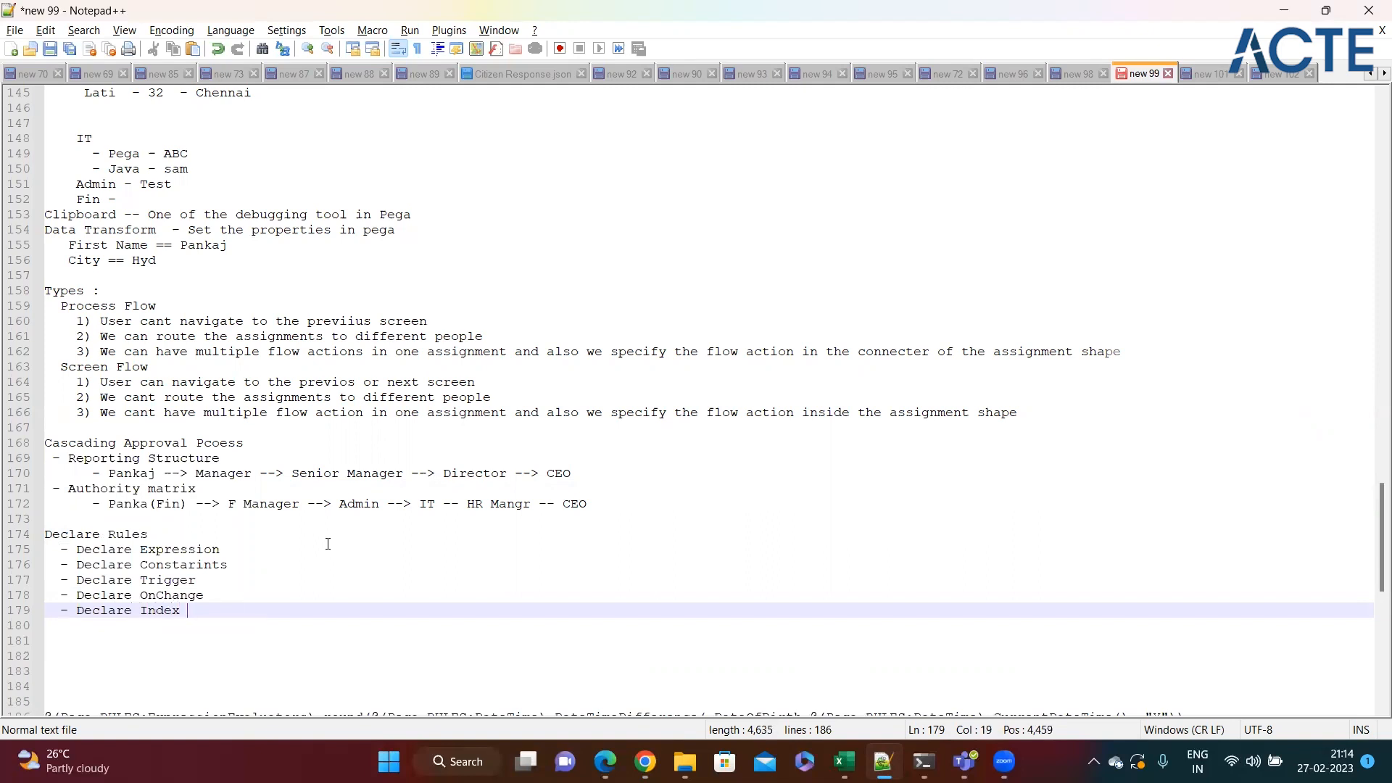
drag(192, 611, 44, 551)
click(209, 608)
Append the description "-- This is used to calculate any expression" to the Declare Expression bullet.
click(232, 551)
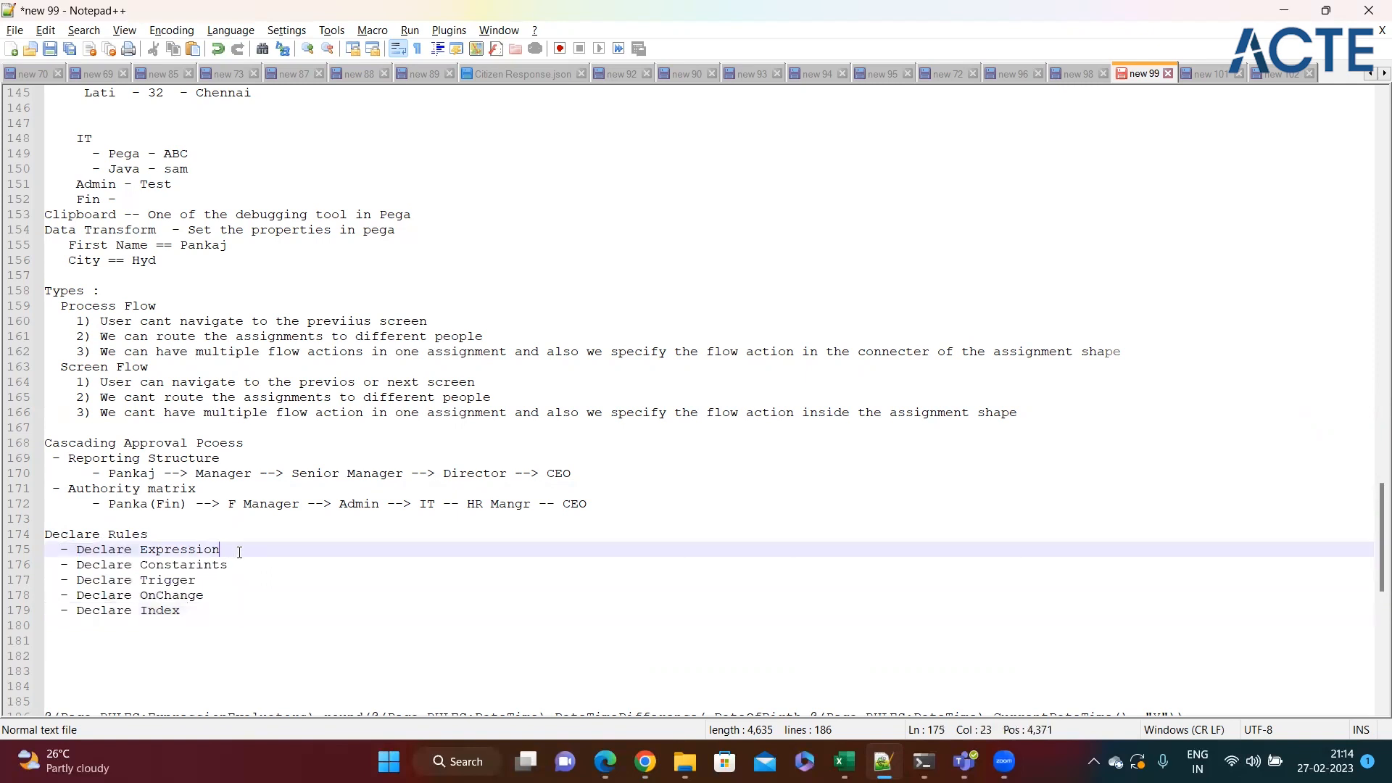
text(-- This is used to calcula)
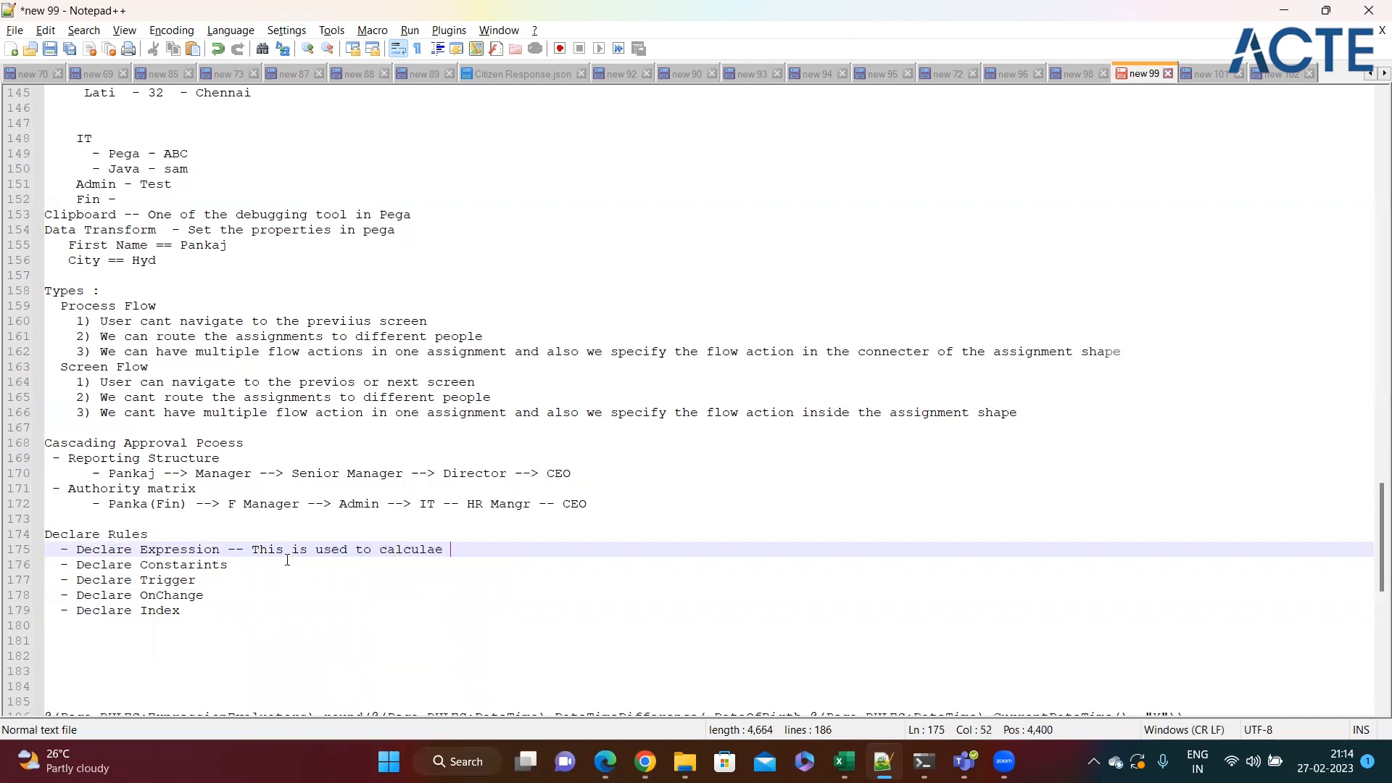
text(te any expr)
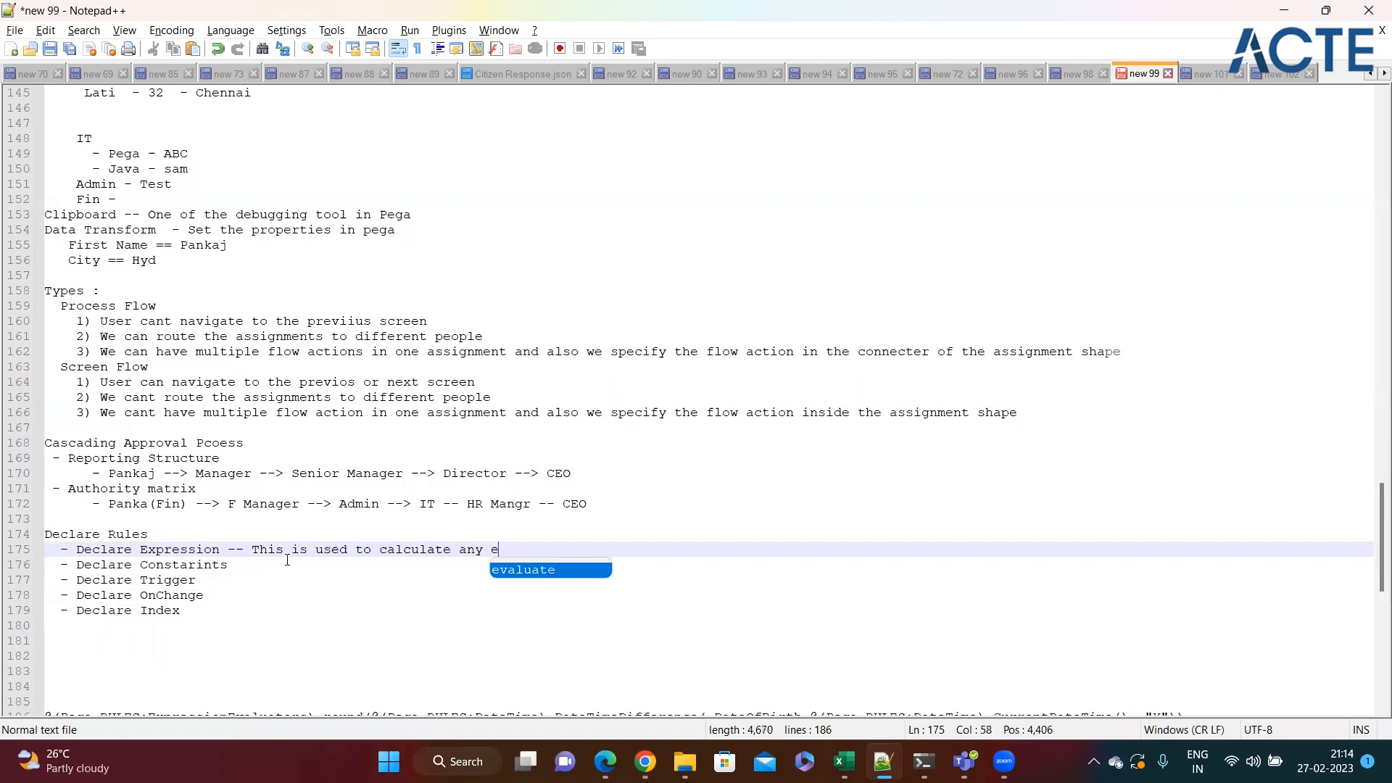
text(ession )
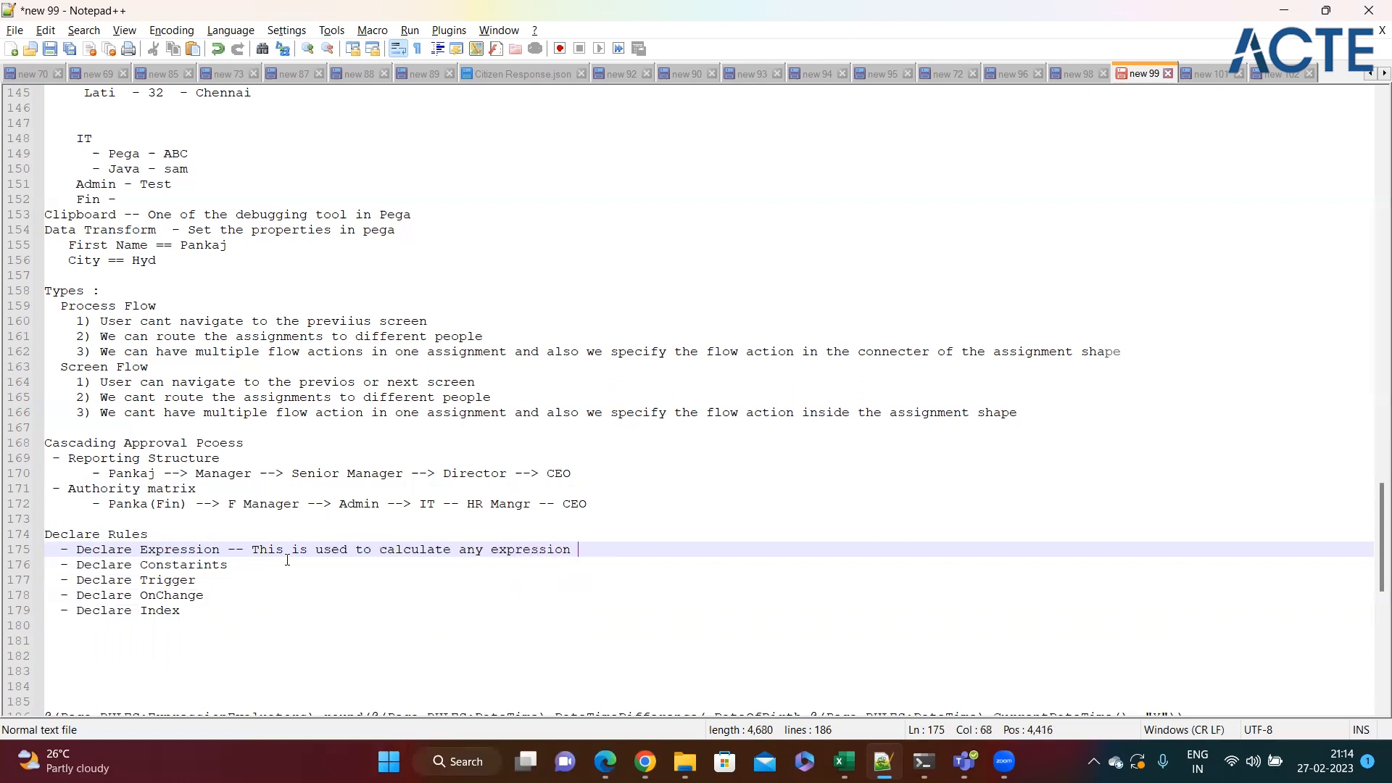
text(lile)
text( - Age)
text(.)
text( Total)
text( amount)
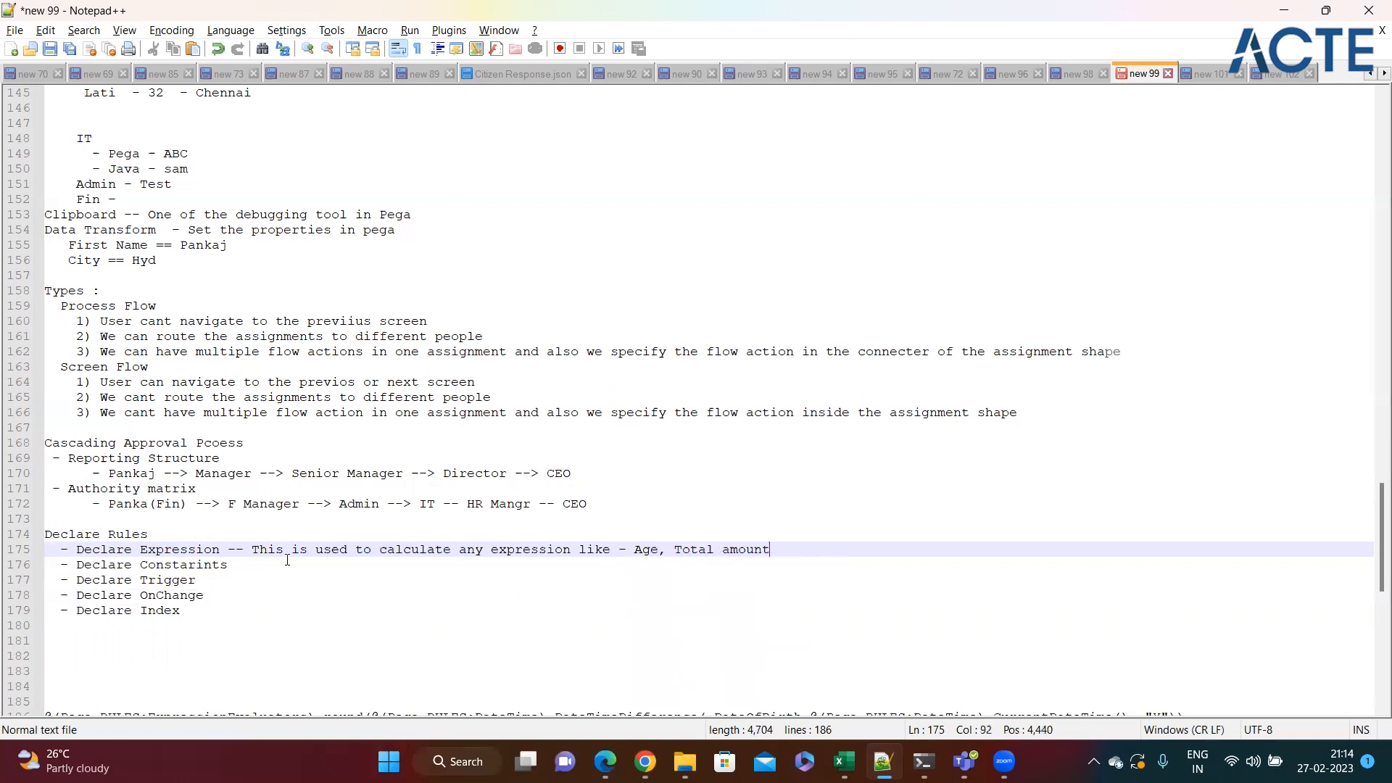
text( ect)
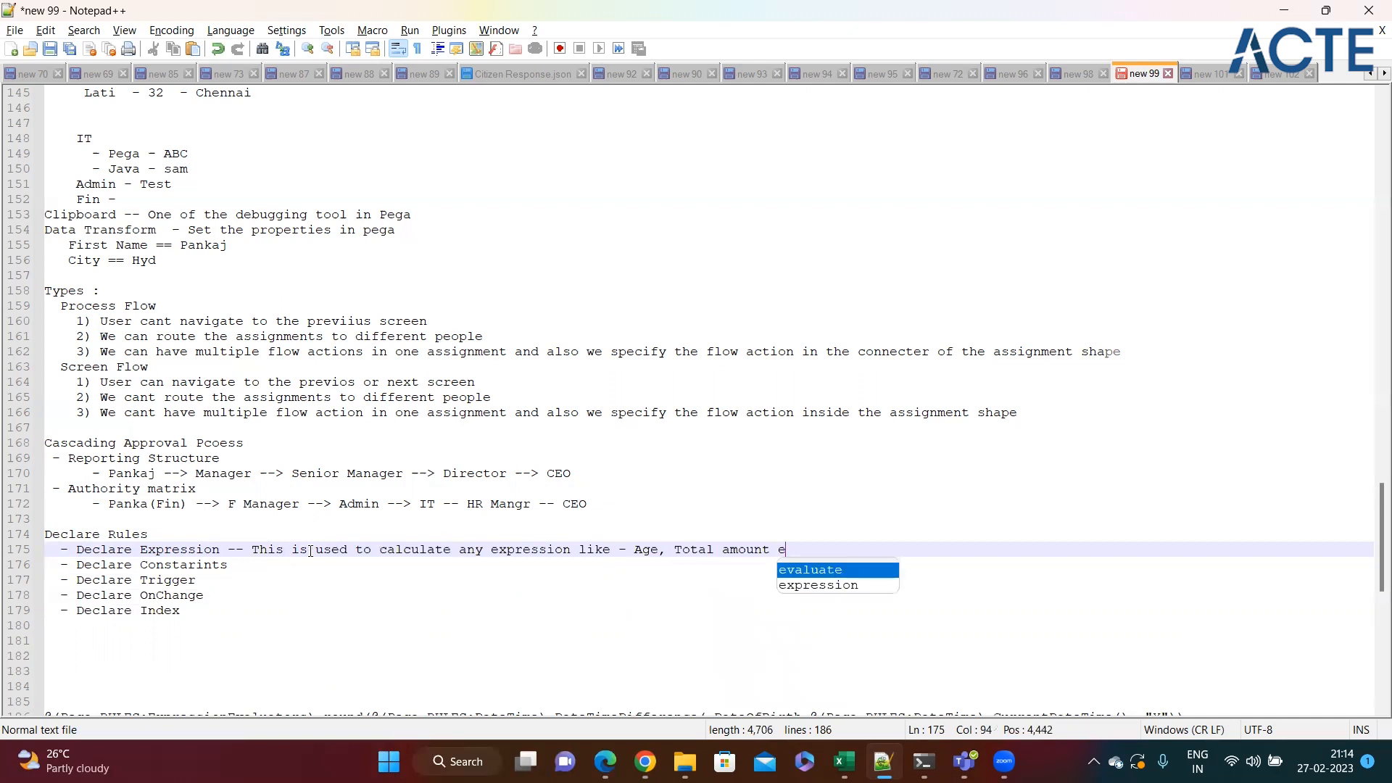
Extend the Declare Expression description with the examples "like - Age, Total amount etc".
key(BackSpace)
key(BackSpace)
text(tc)
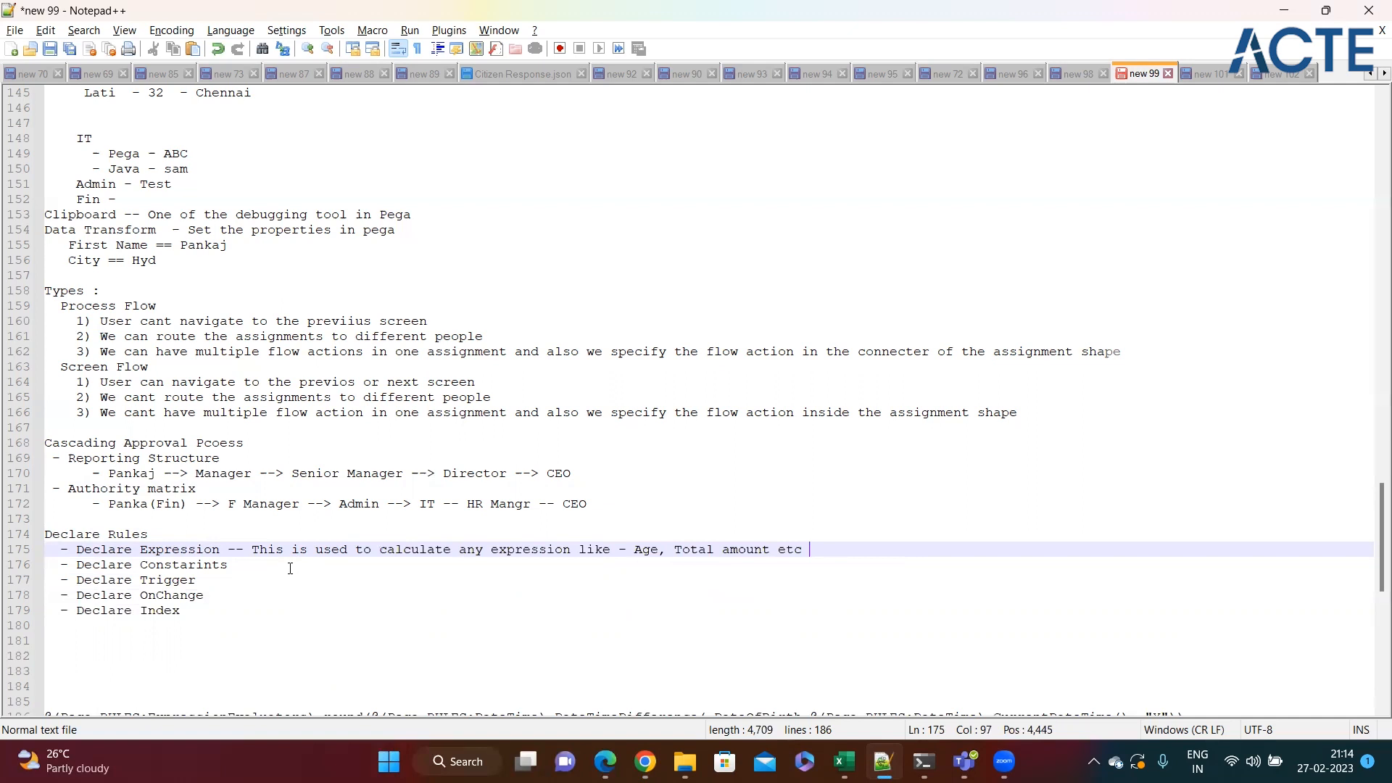
click(291, 569)
click(817, 552)
Switch to Pega Dev Studio, reveal the App explorer and start a new Declare Expression record for the LoanProcess class.
key(alt+Tab)
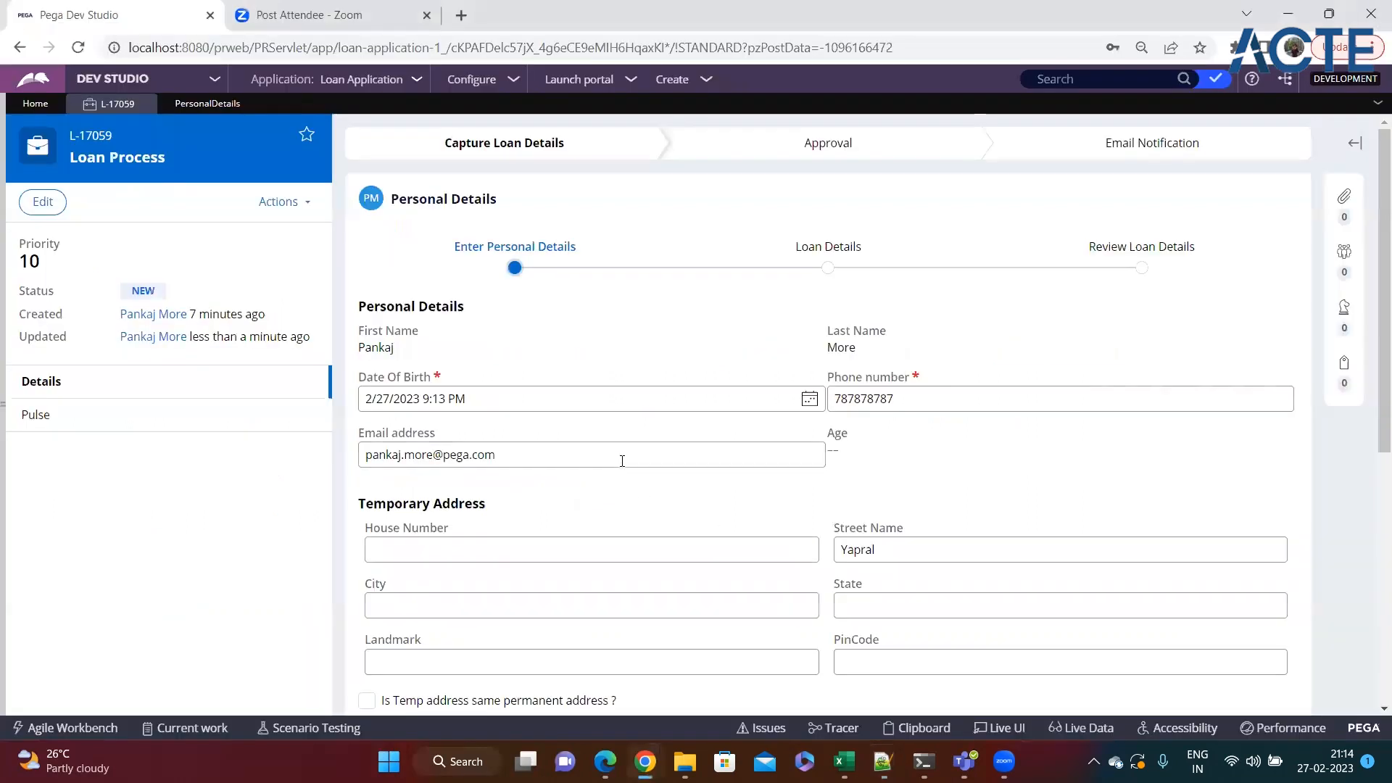
click(7, 488)
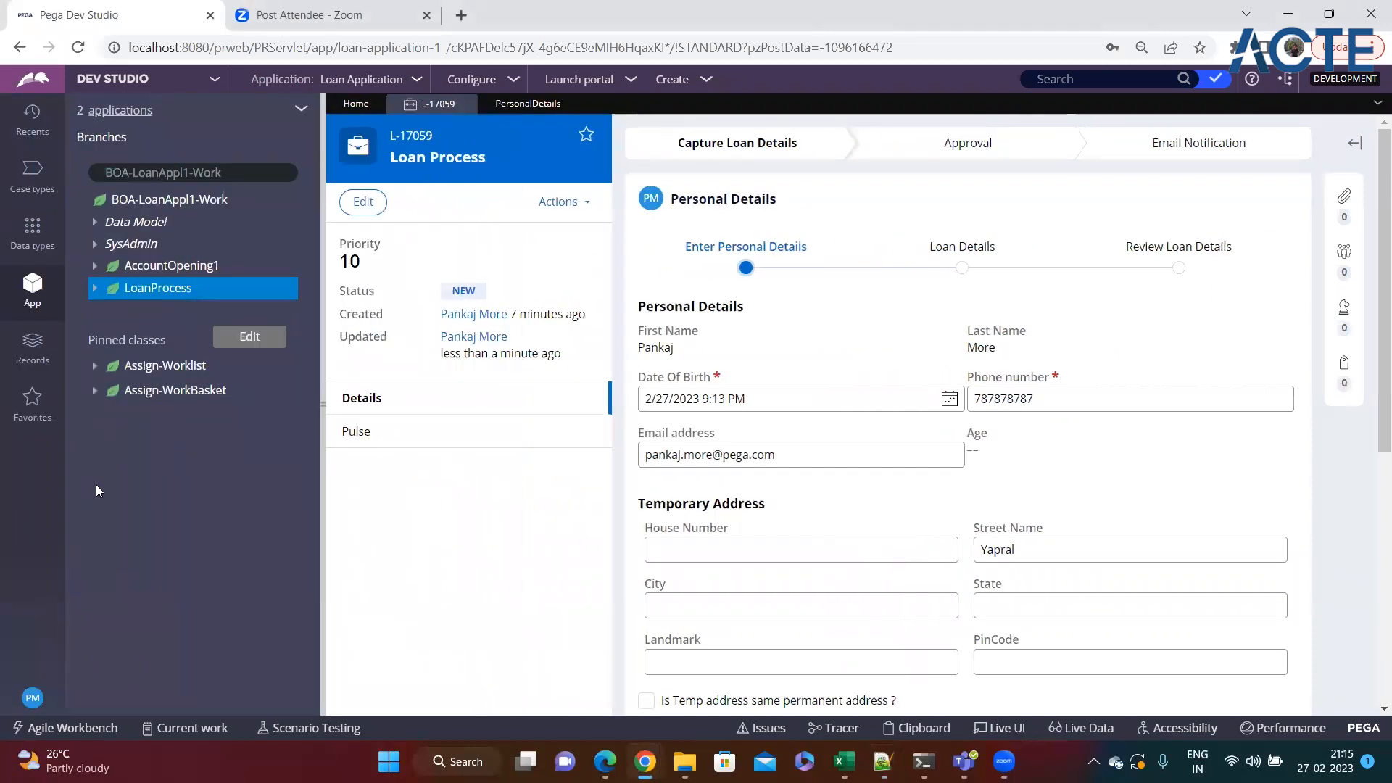
right_click(131, 298)
mouse_move(134, 310)
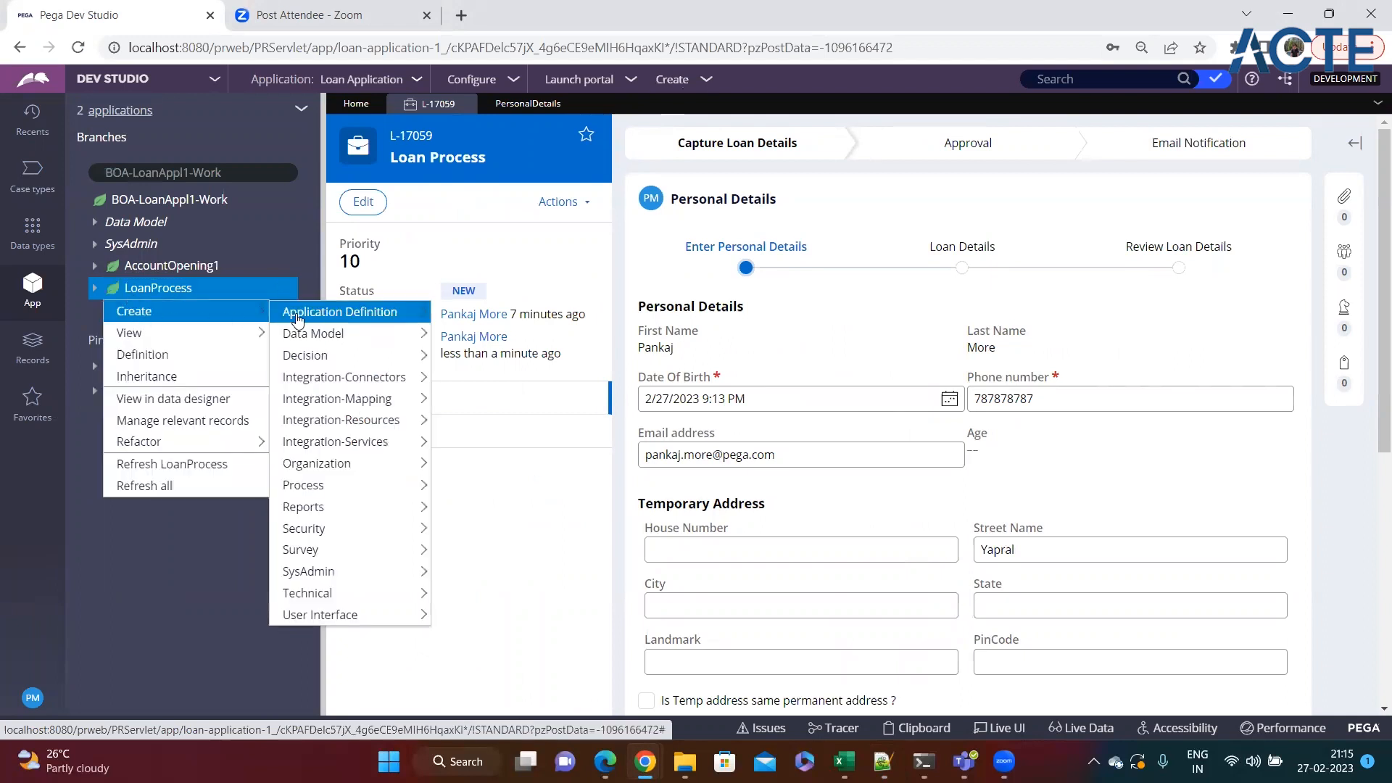
mouse_move(340, 331)
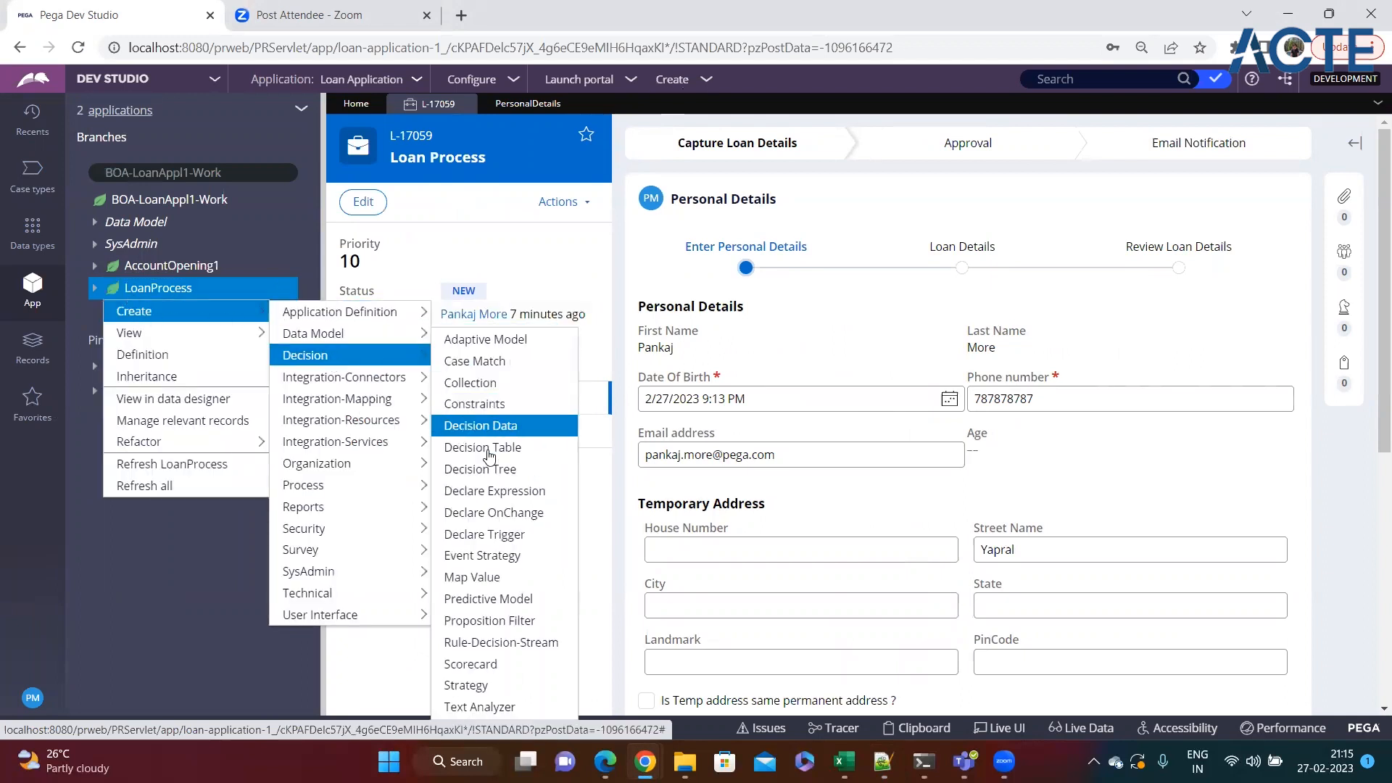
click(494, 496)
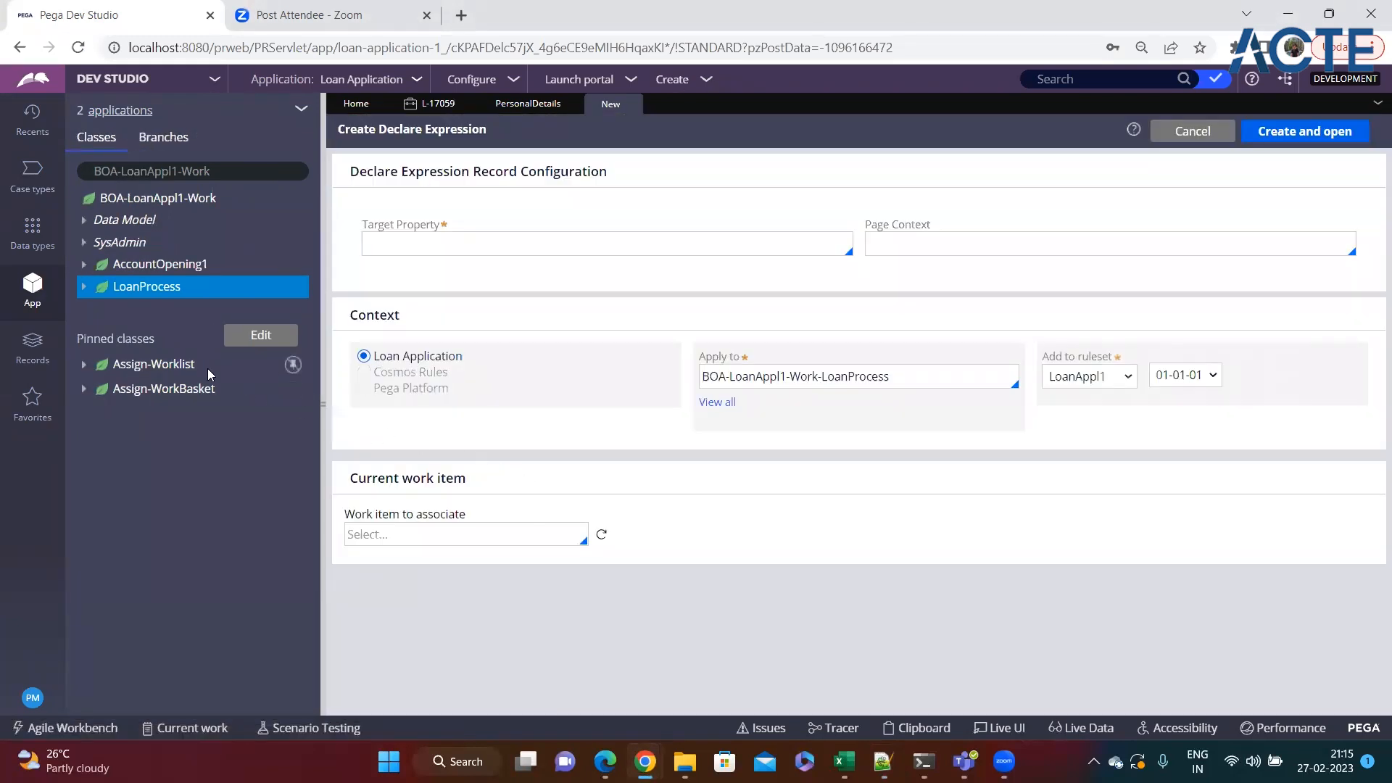
Find the Age property in the LoanProcess data model and start defining an expression for it.
click(83, 288)
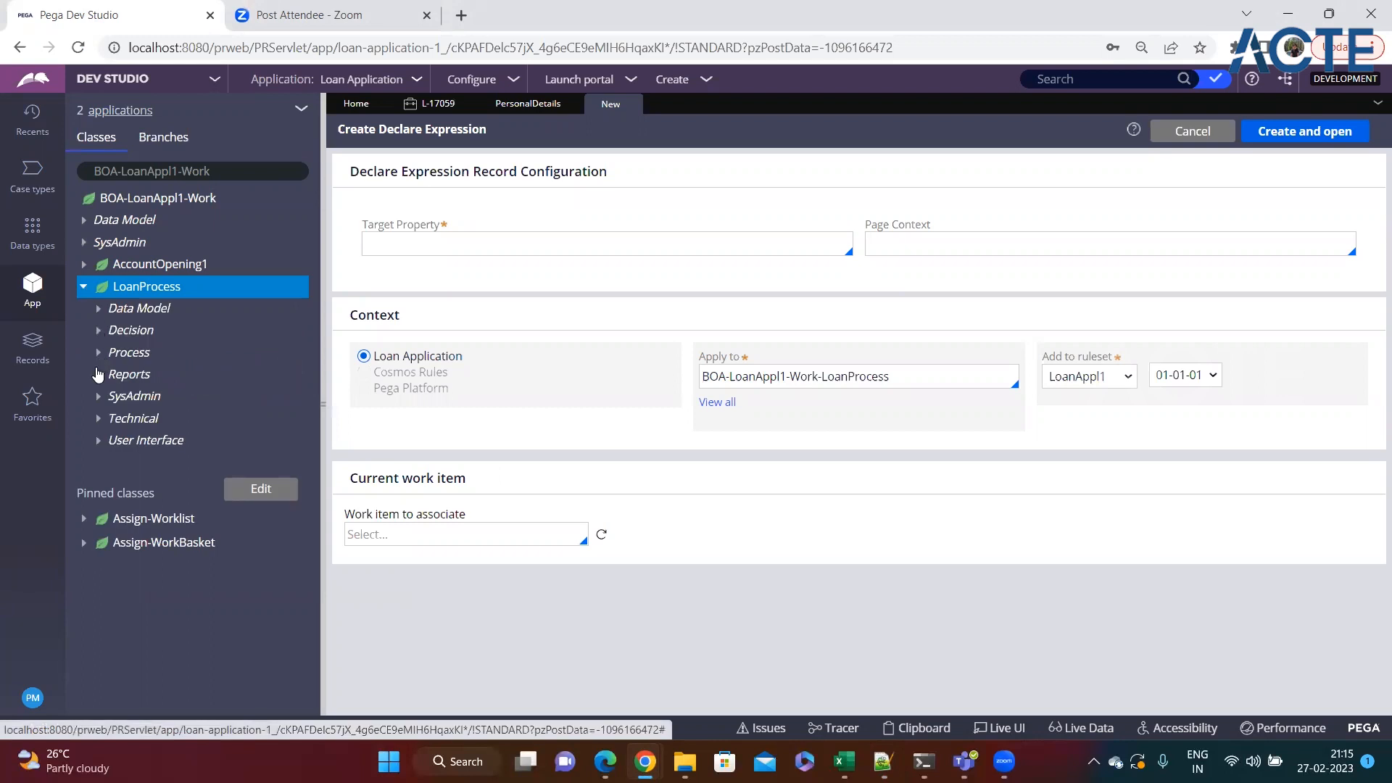
click(105, 313)
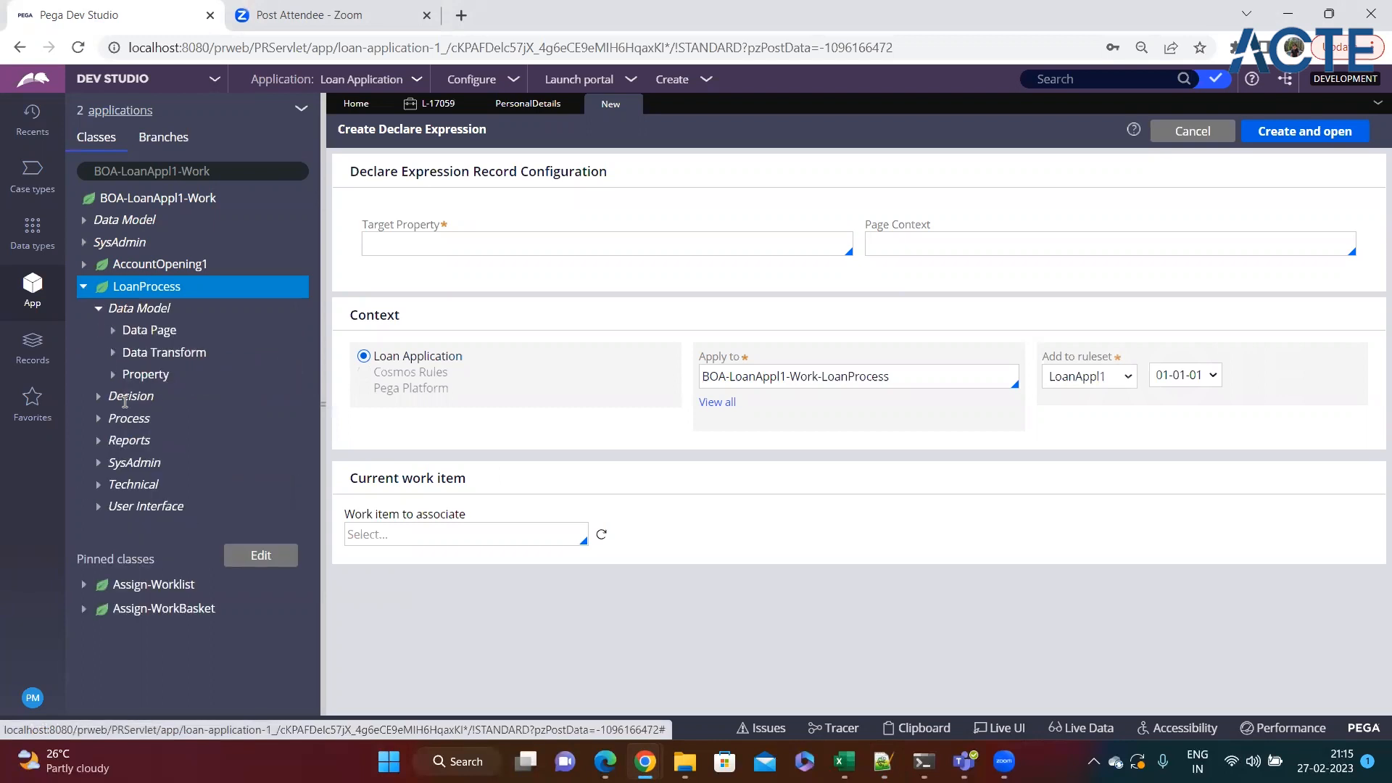
click(116, 375)
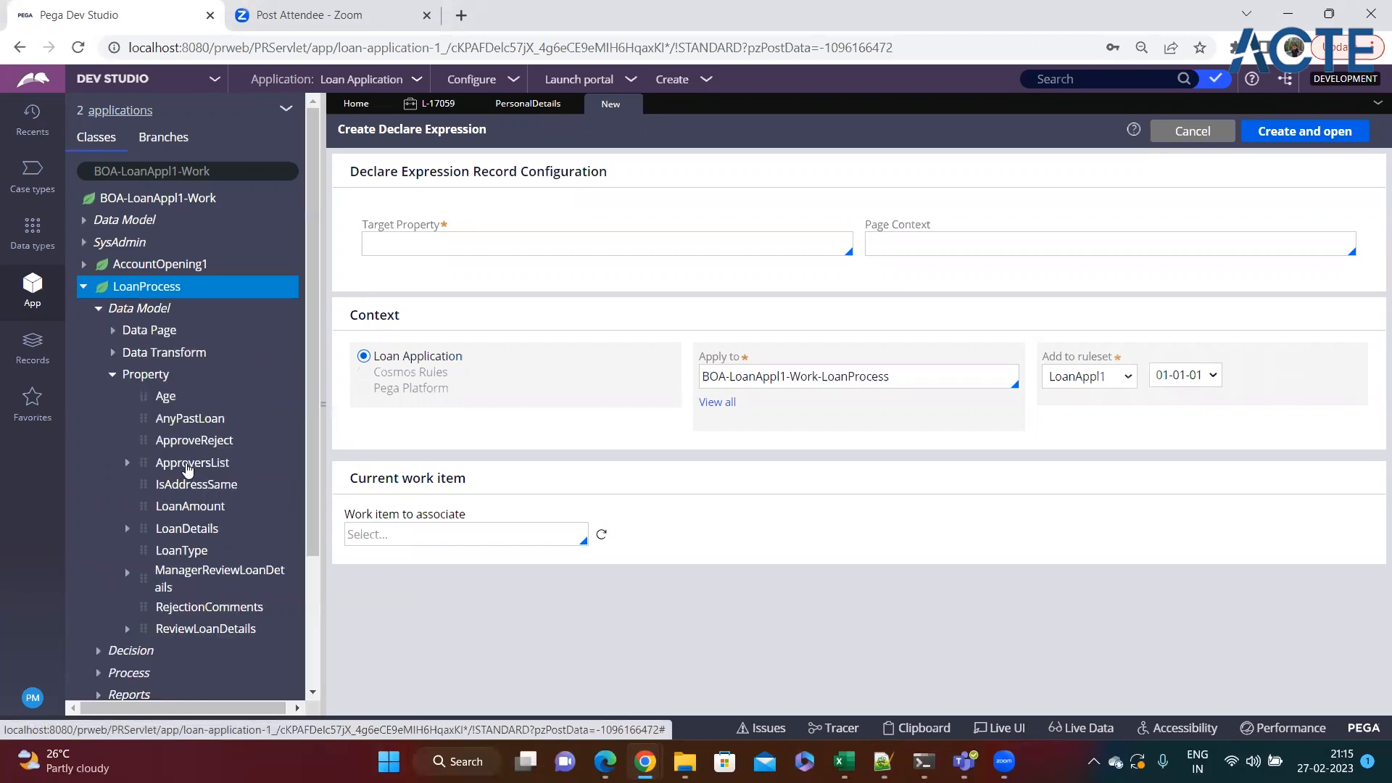
right_click(166, 407)
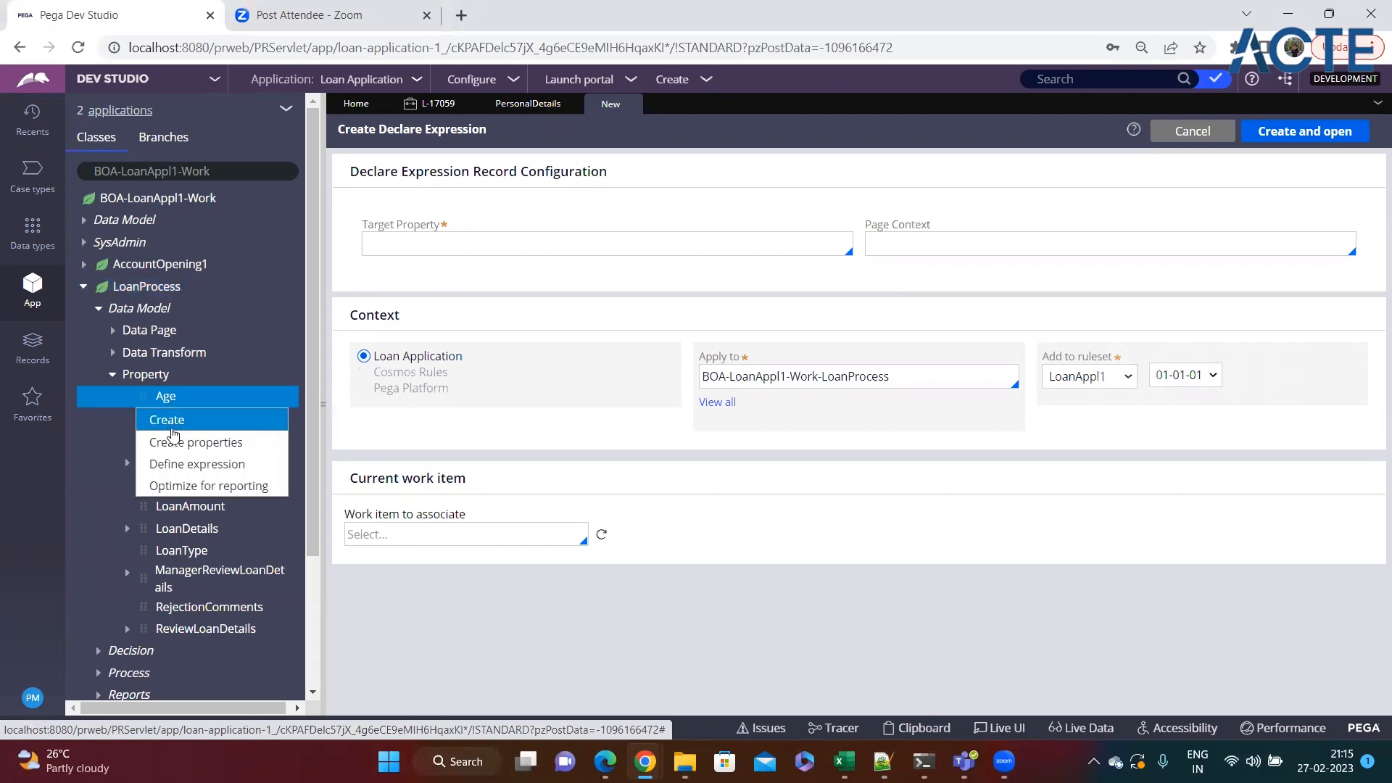
click(194, 464)
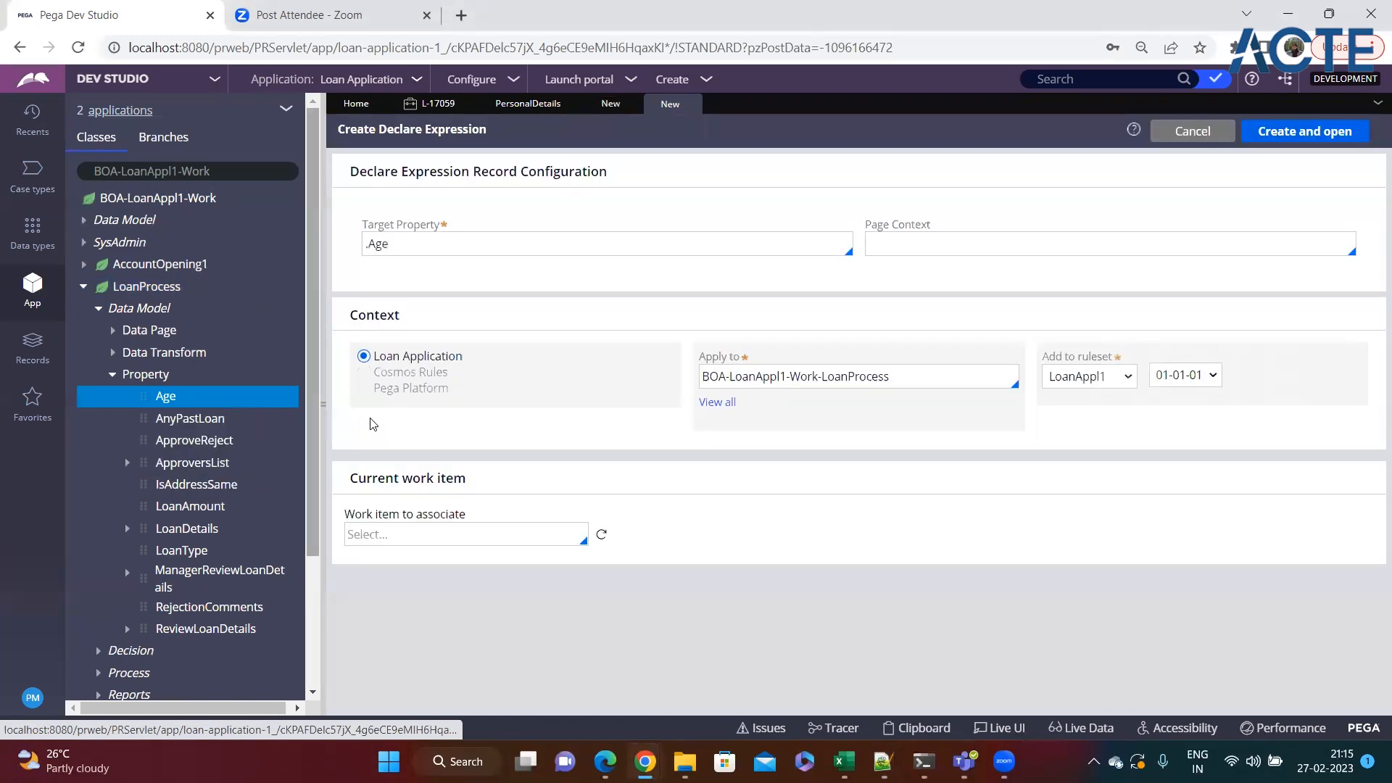
Review the Target Property and Apply to fields on the Declare Expression form for Age.
click(399, 245)
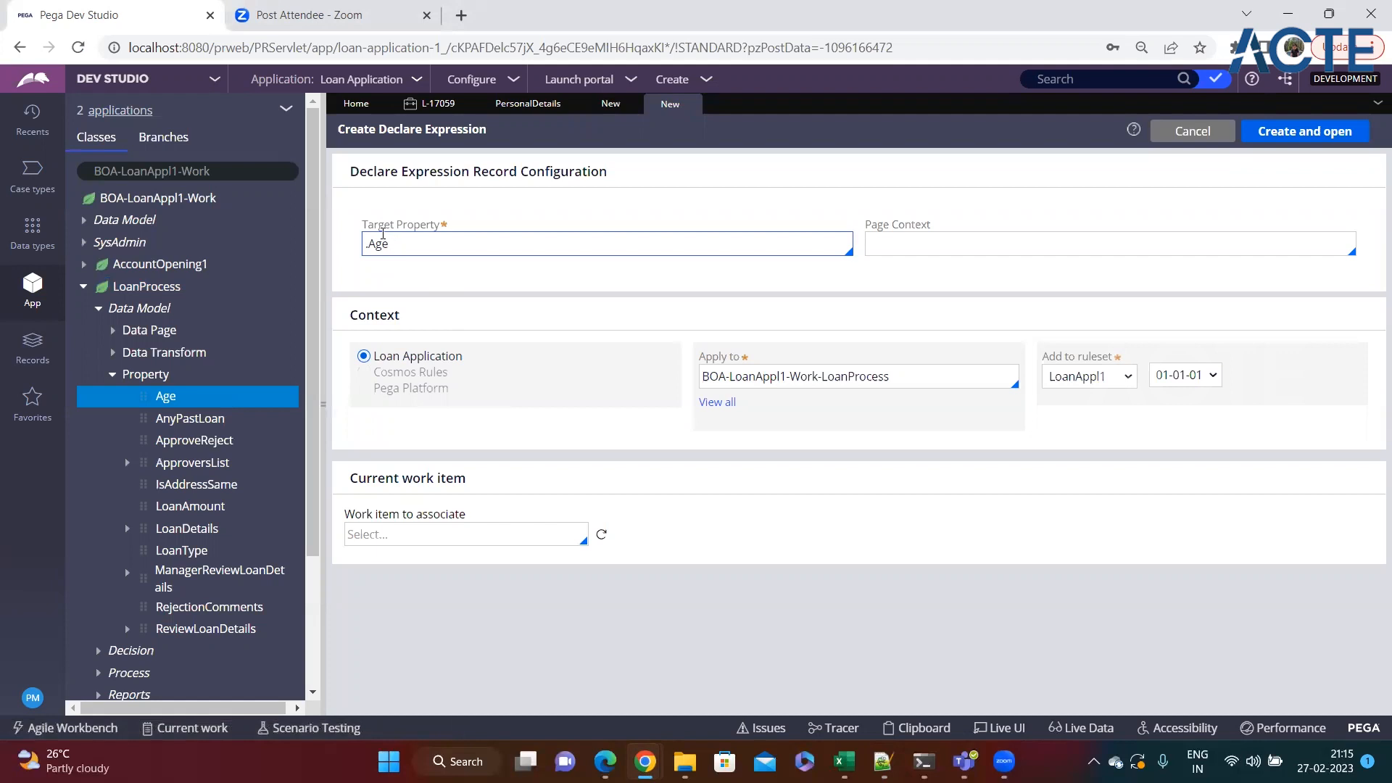
drag(362, 225, 438, 226)
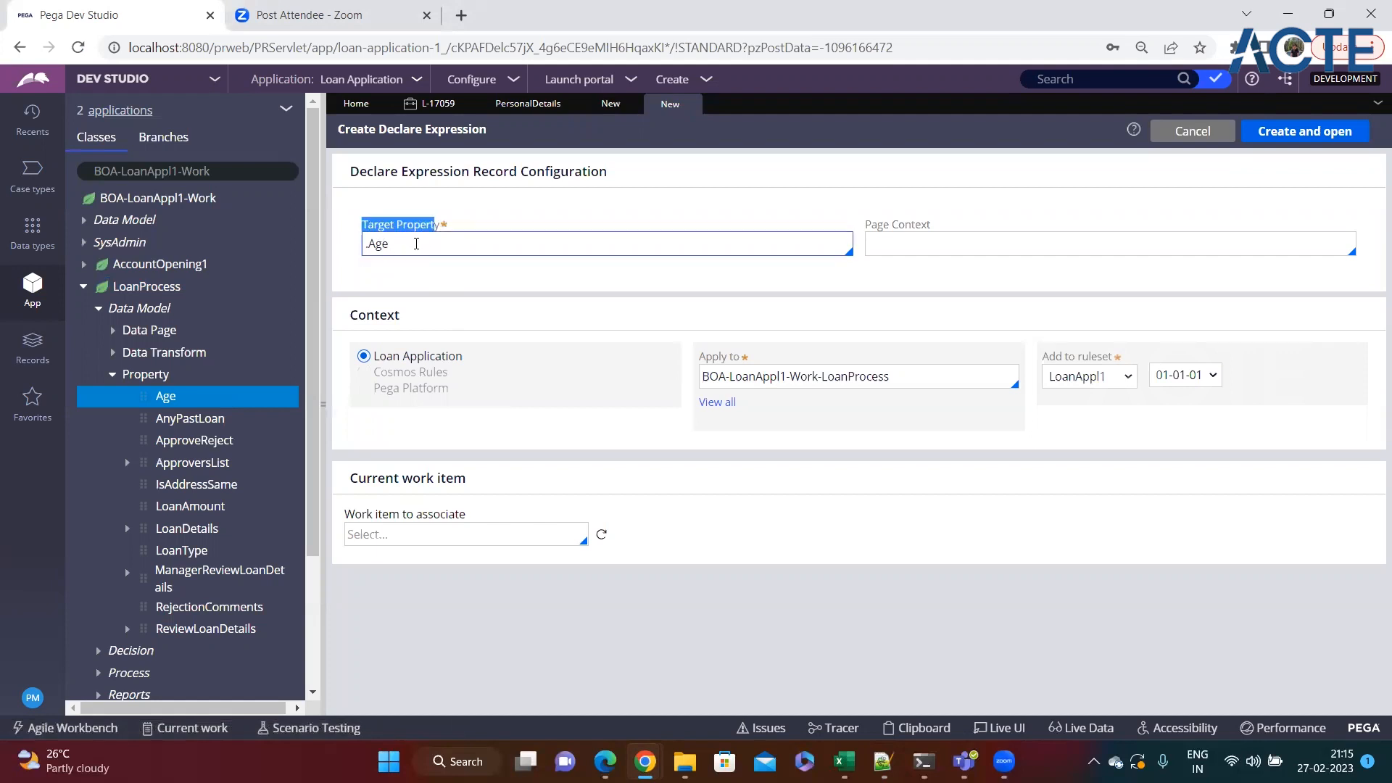
click(403, 244)
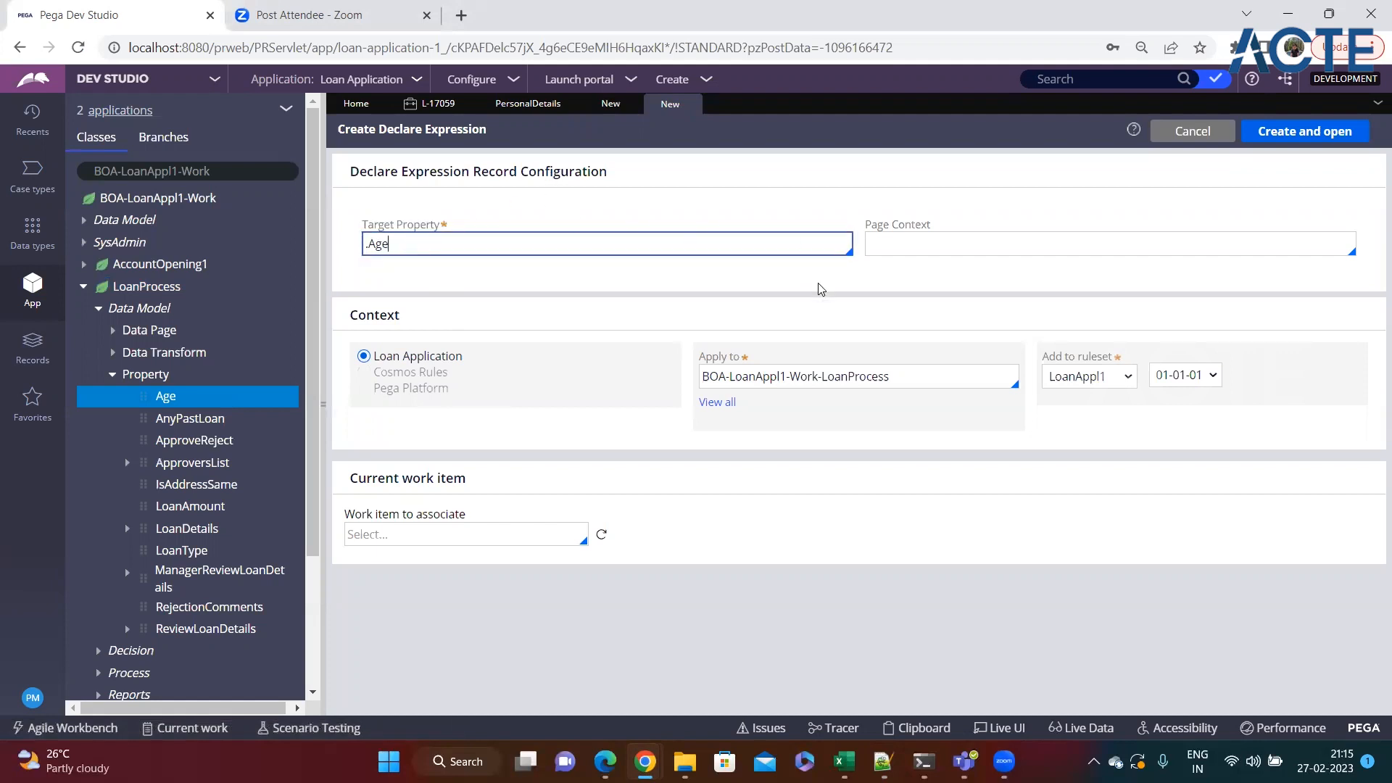
click(1009, 376)
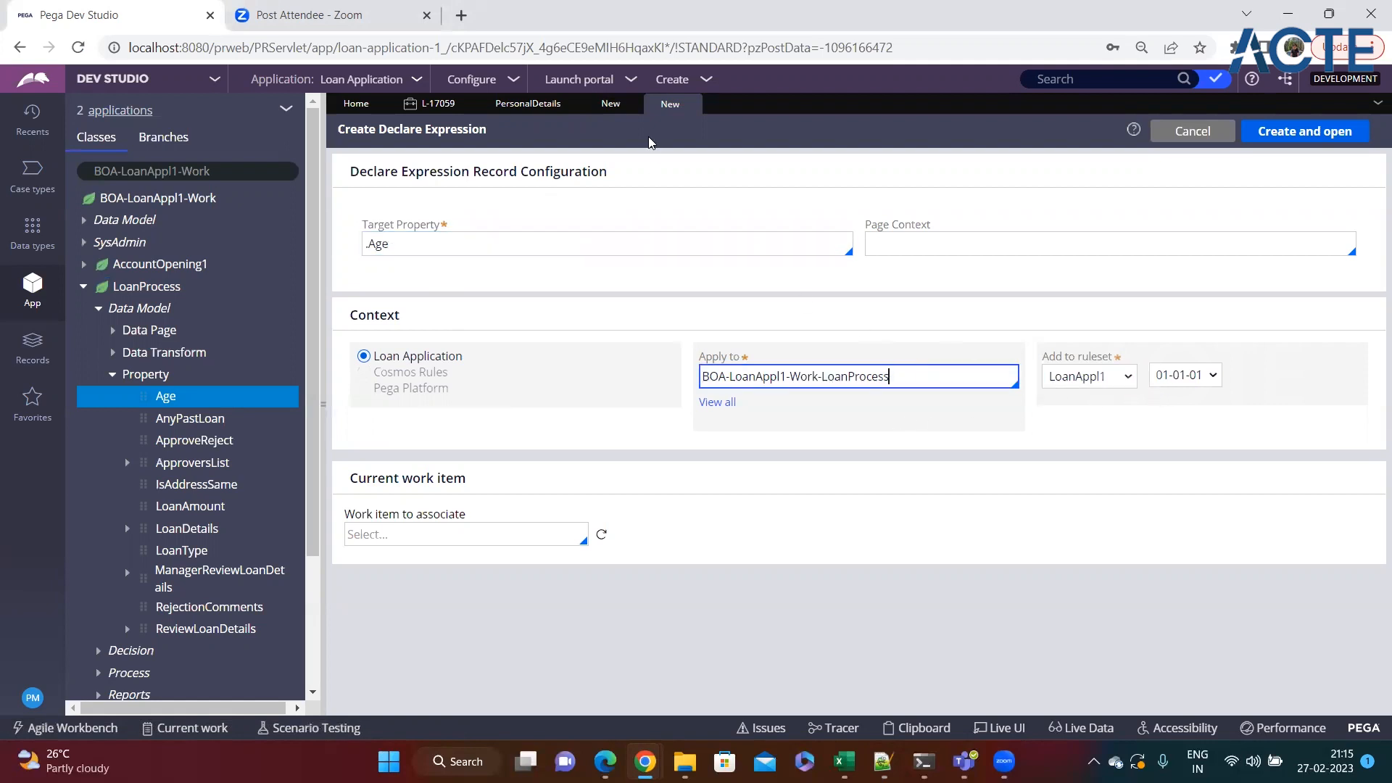
Examine the target property, class and ruleset fields on the blank Declare Expression form, and close that form.
click(610, 104)
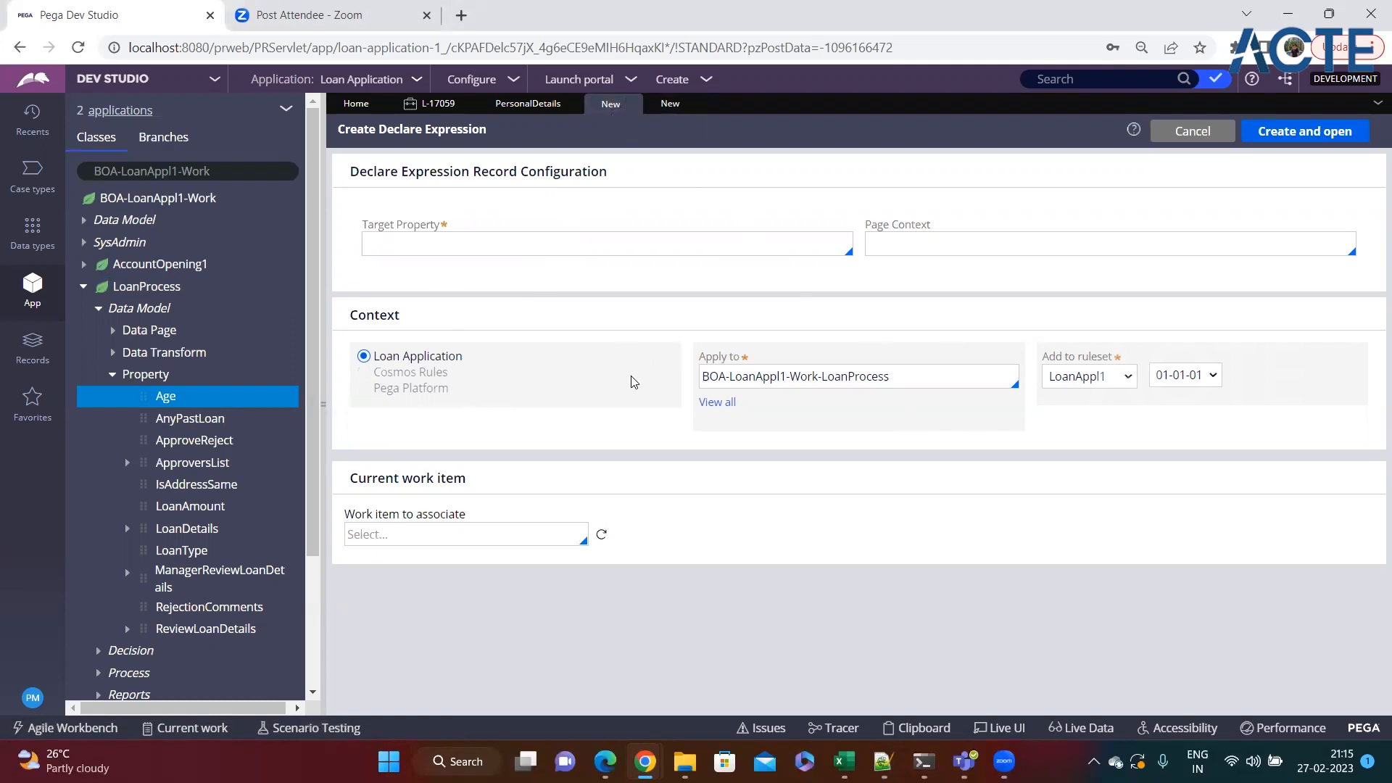
click(758, 373)
key(Tab)
key(Tab)
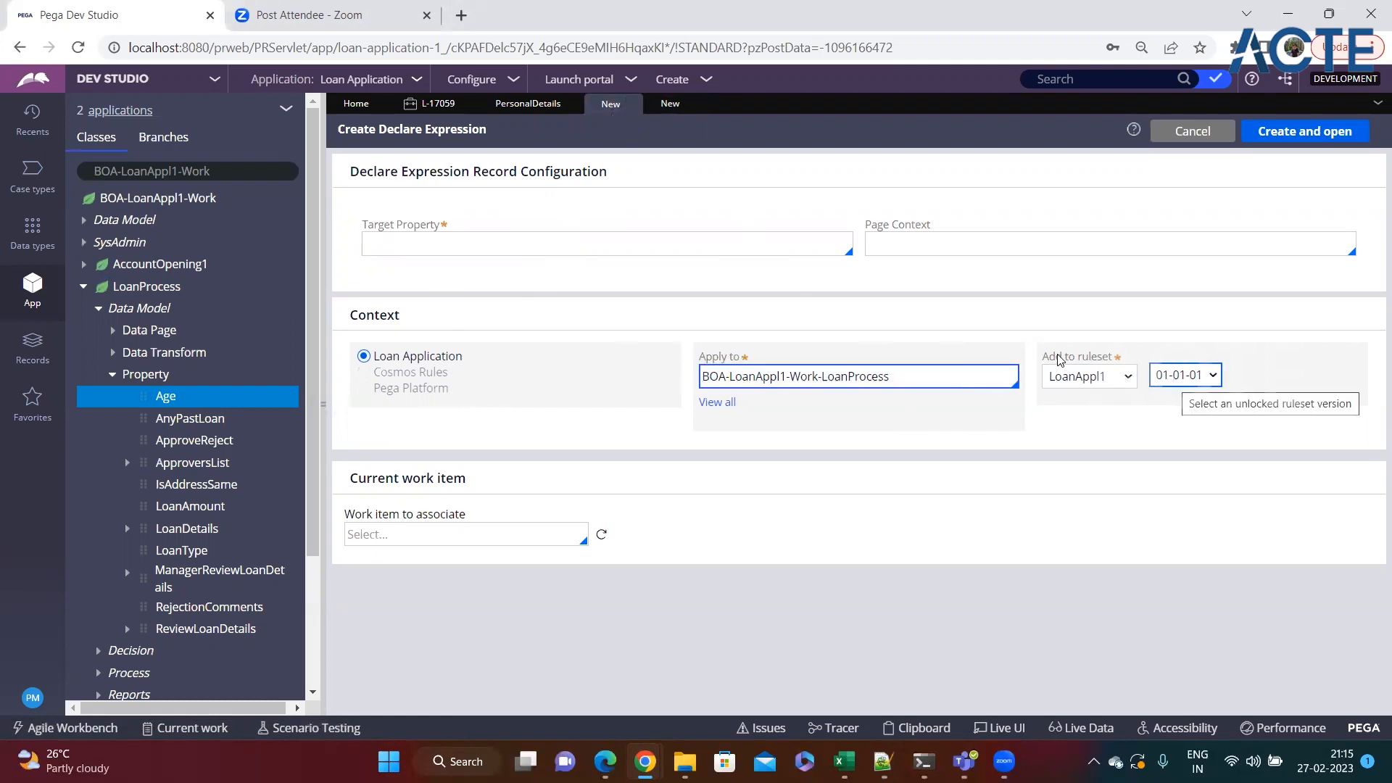
drag(364, 227, 442, 228)
click(426, 243)
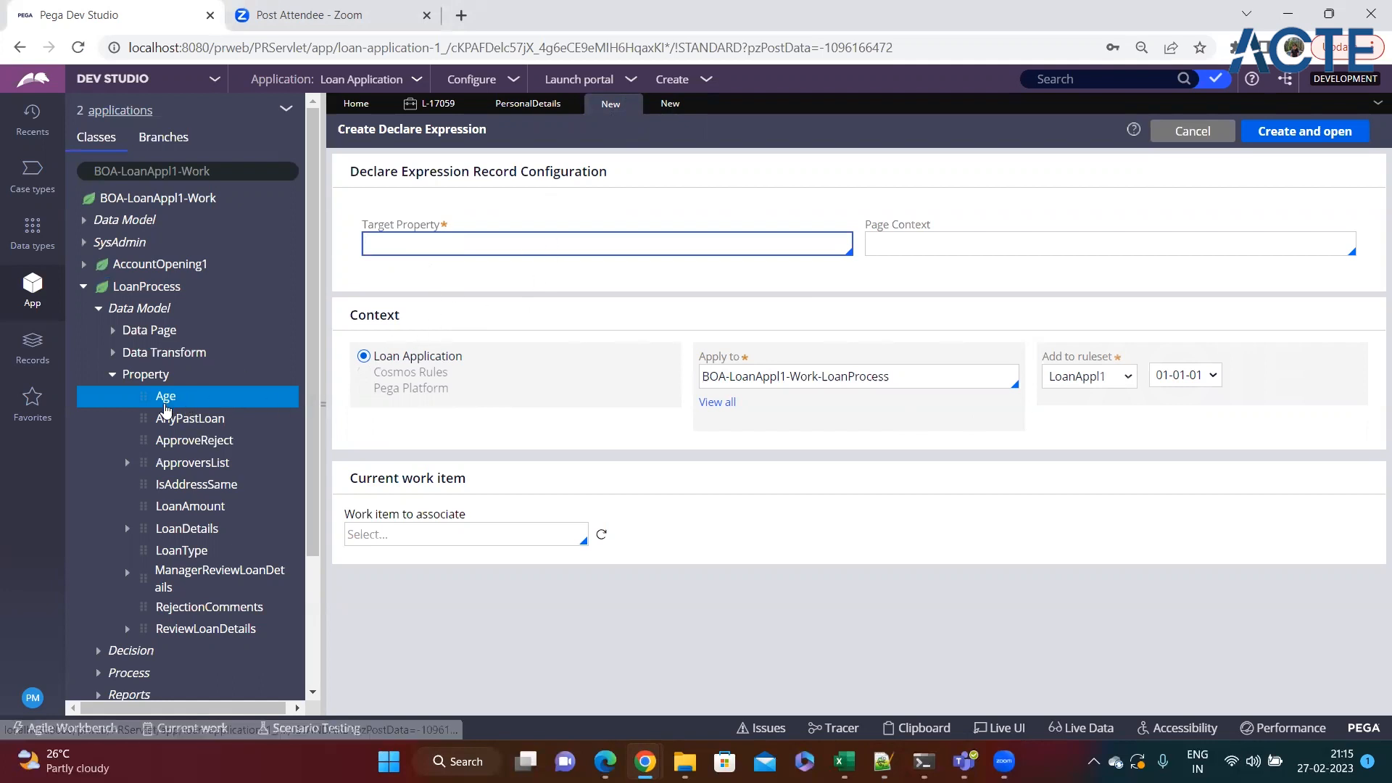
click(632, 106)
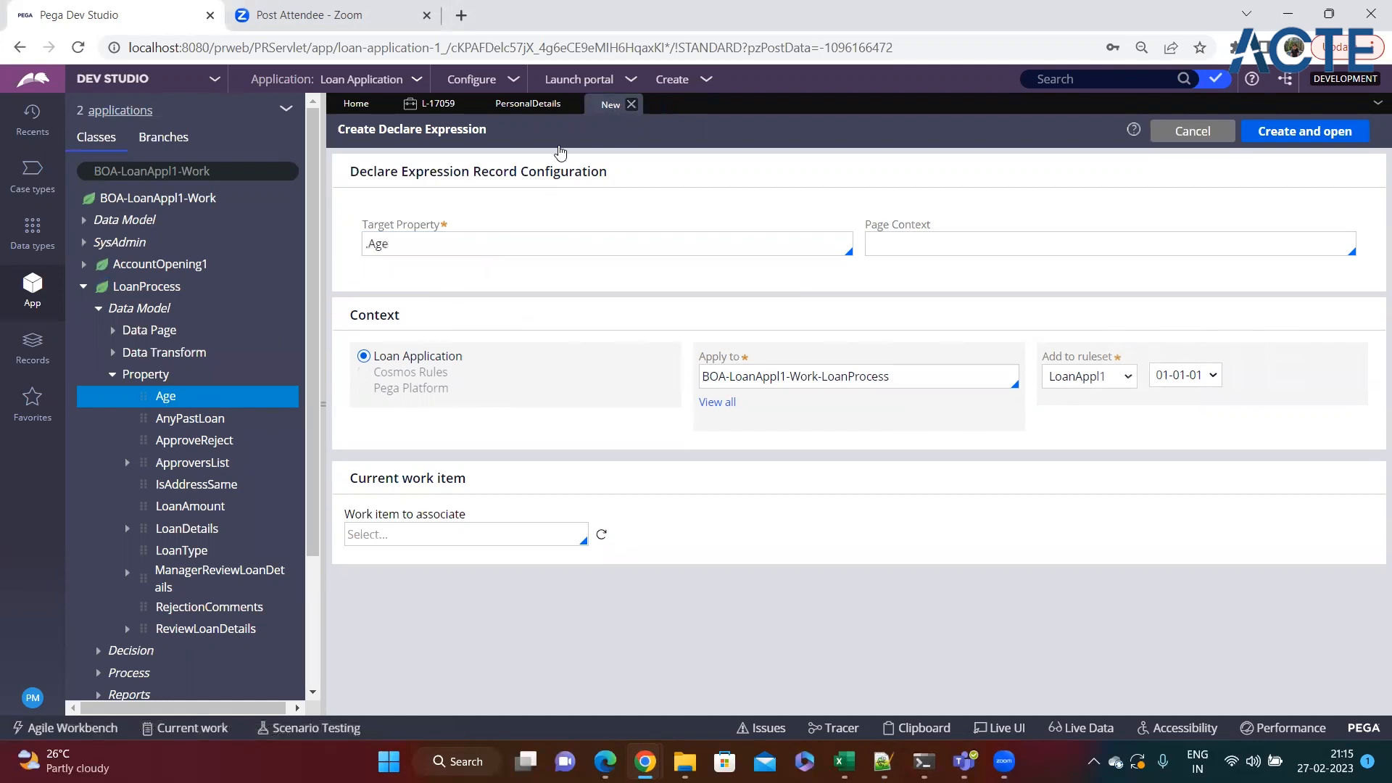
right_click(132, 288)
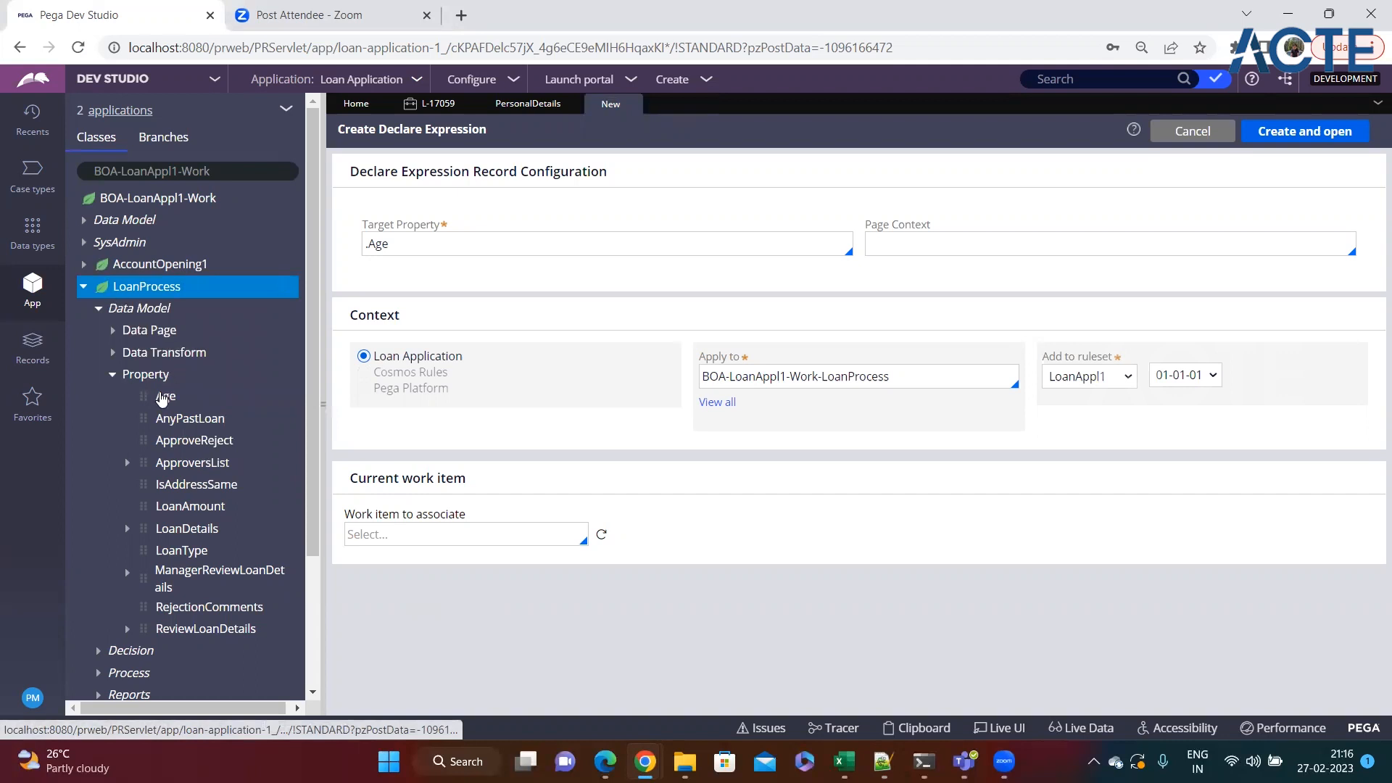
right_click(165, 400)
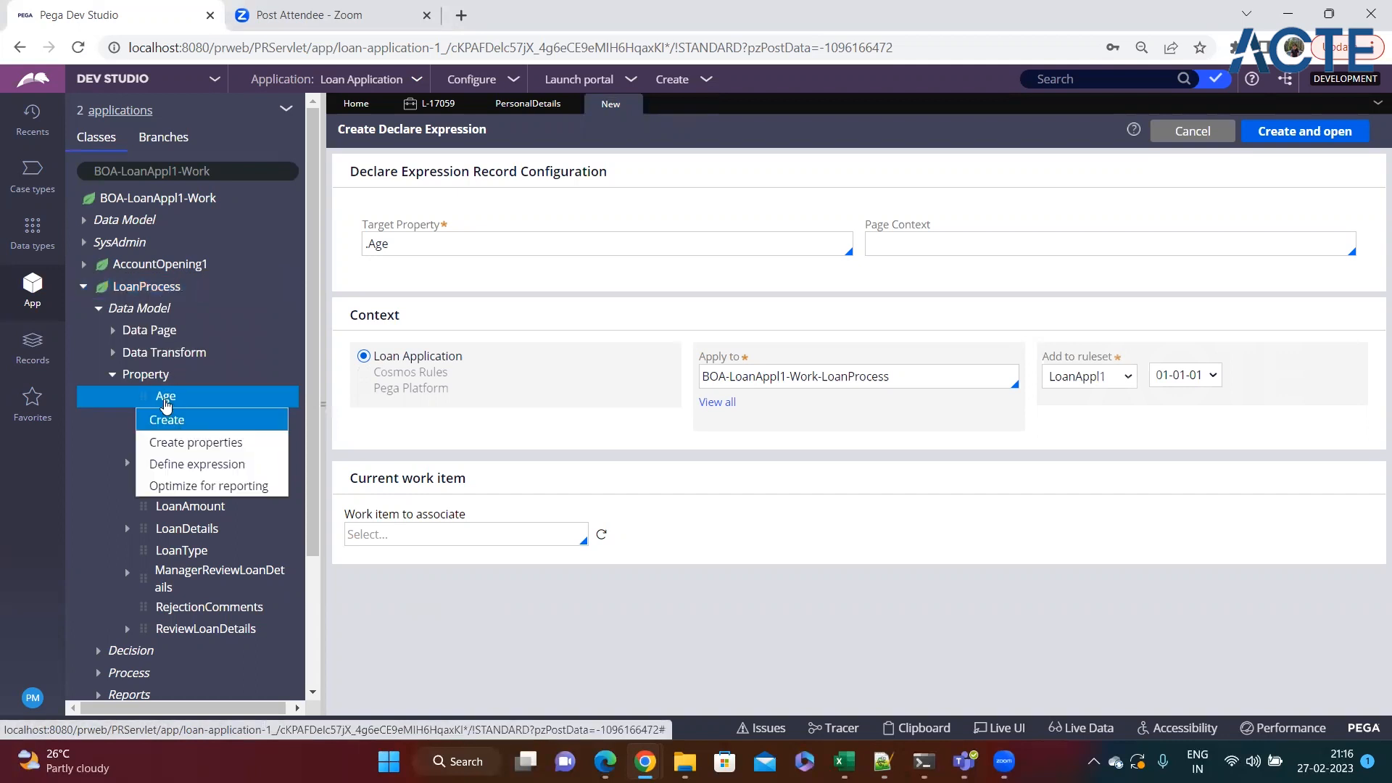
click(162, 471)
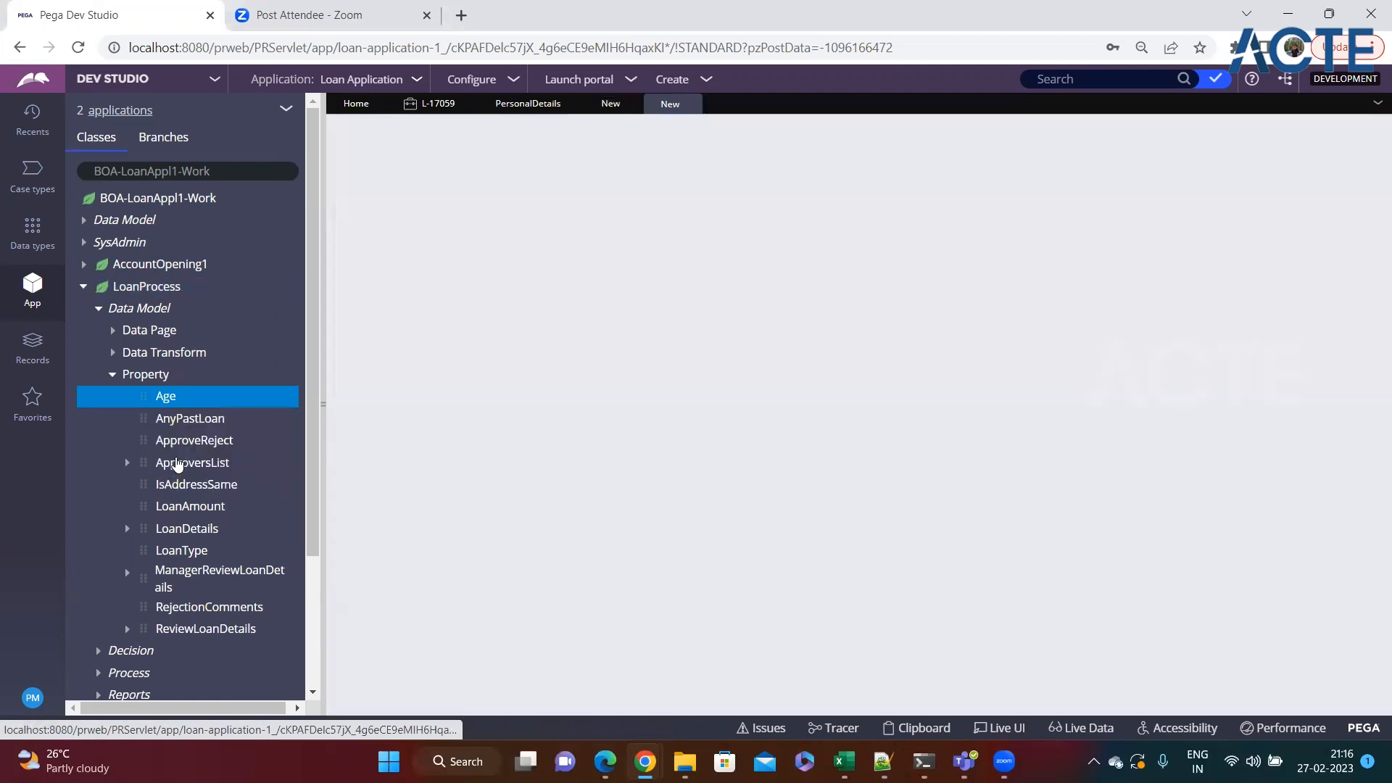
click(632, 105)
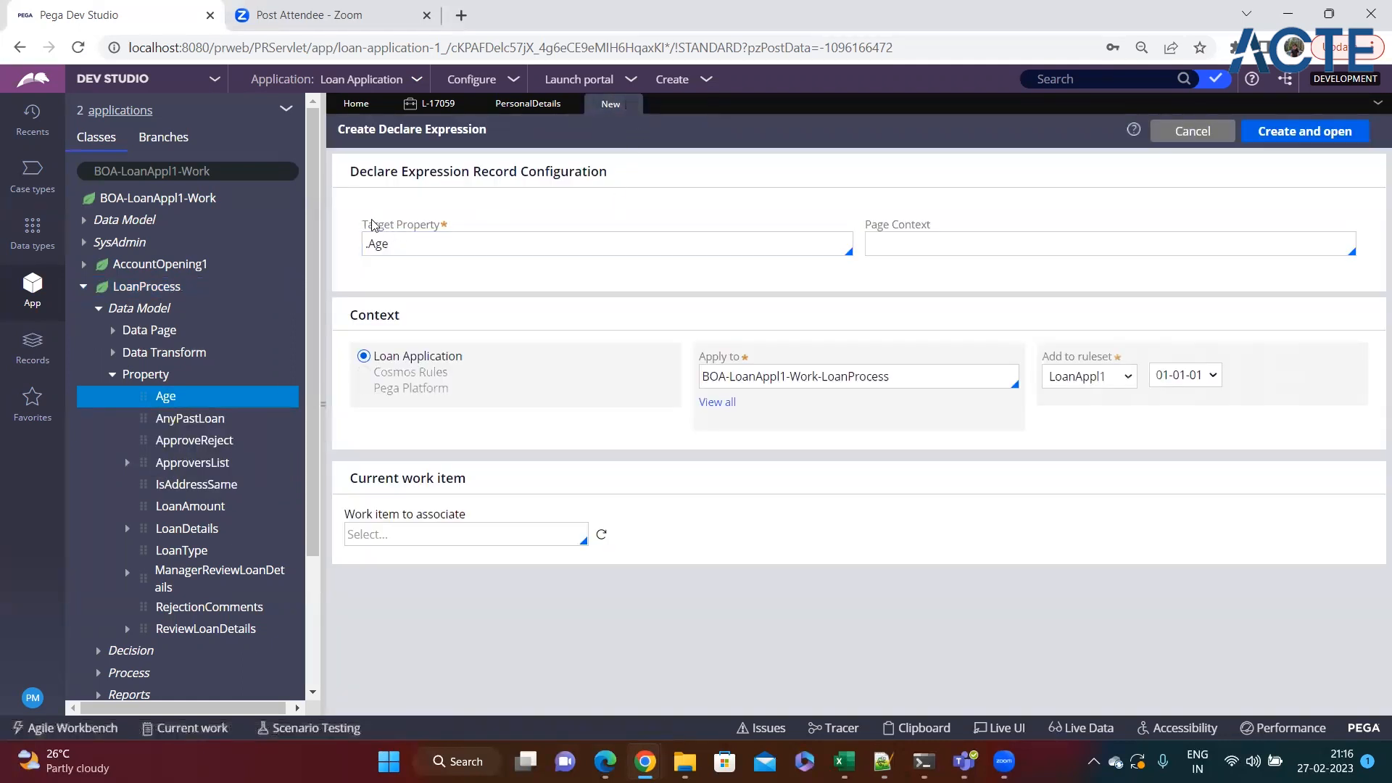
Review the Target Property and Page Context fields, then create and open the Declare Expression record for .Age.
drag(364, 224, 448, 223)
click(448, 223)
key(Tab)
drag(871, 225, 931, 224)
click(890, 283)
click(531, 249)
click(1301, 133)
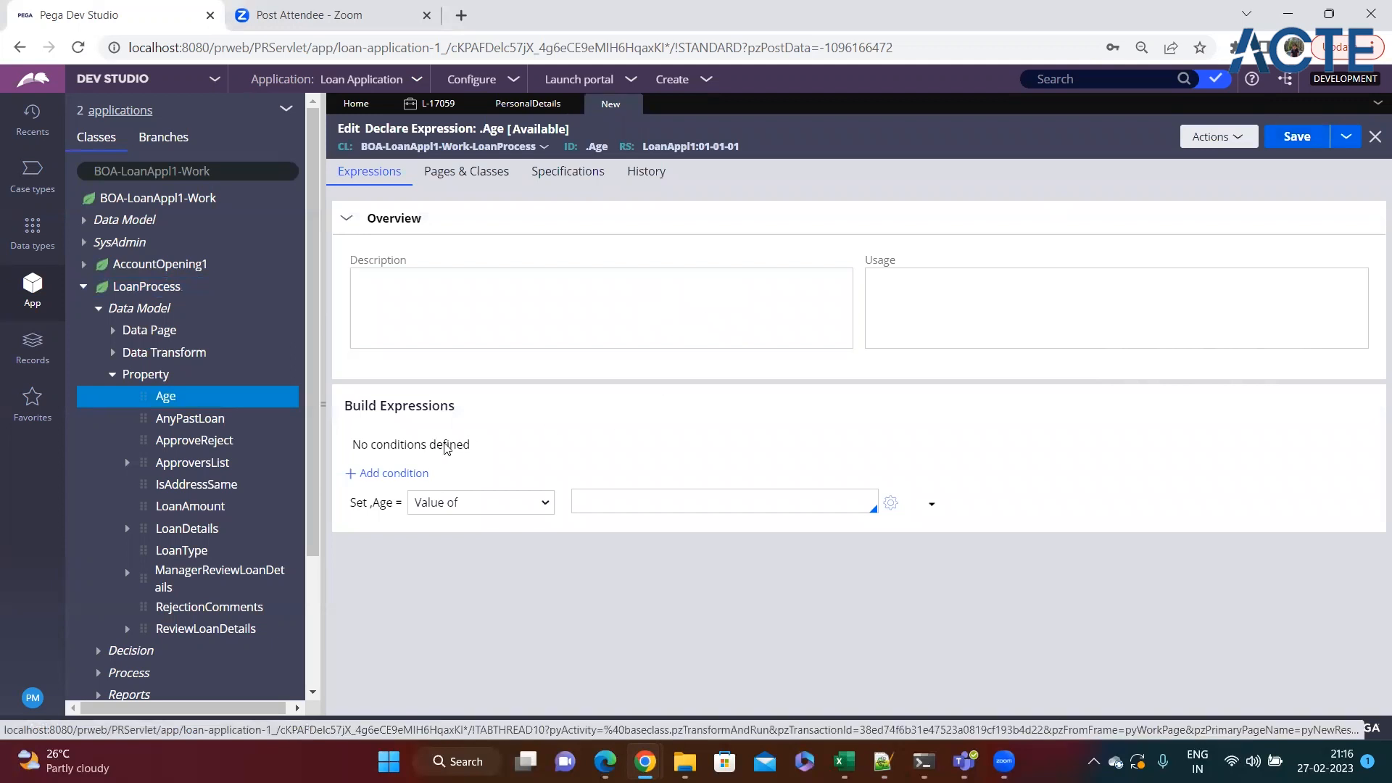
Review the Build Expressions section and its source options for Age, keep Value of, and open the Expression builder.
drag(346, 405, 505, 411)
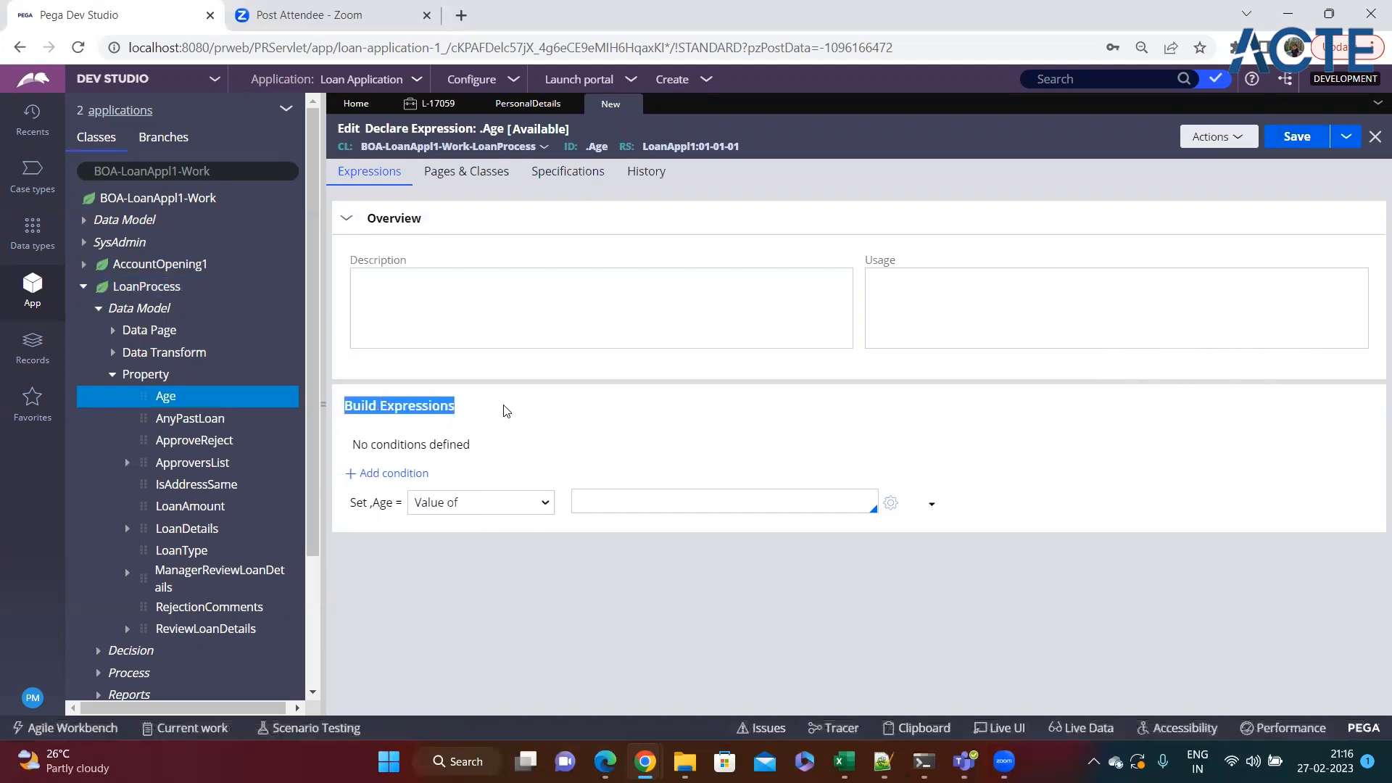
double_click(382, 502)
click(393, 554)
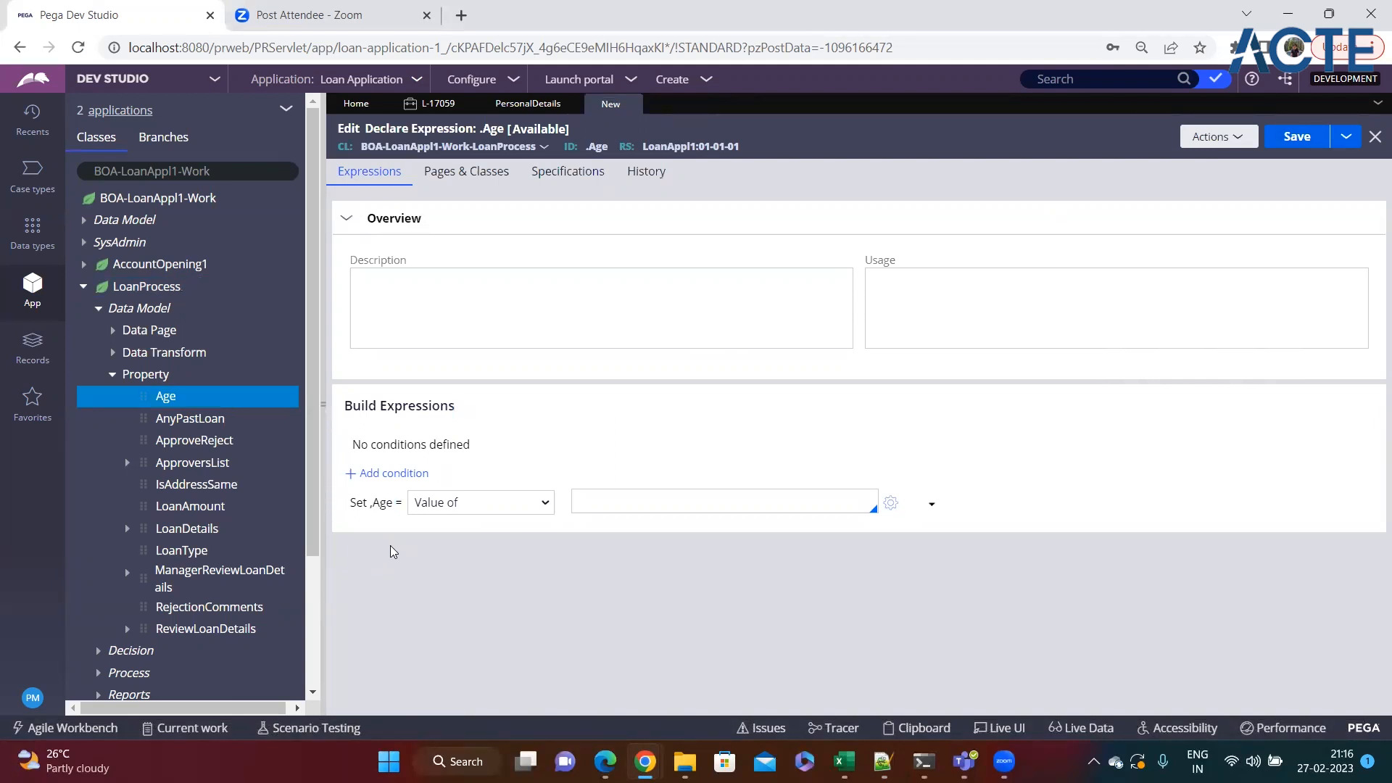
click(496, 510)
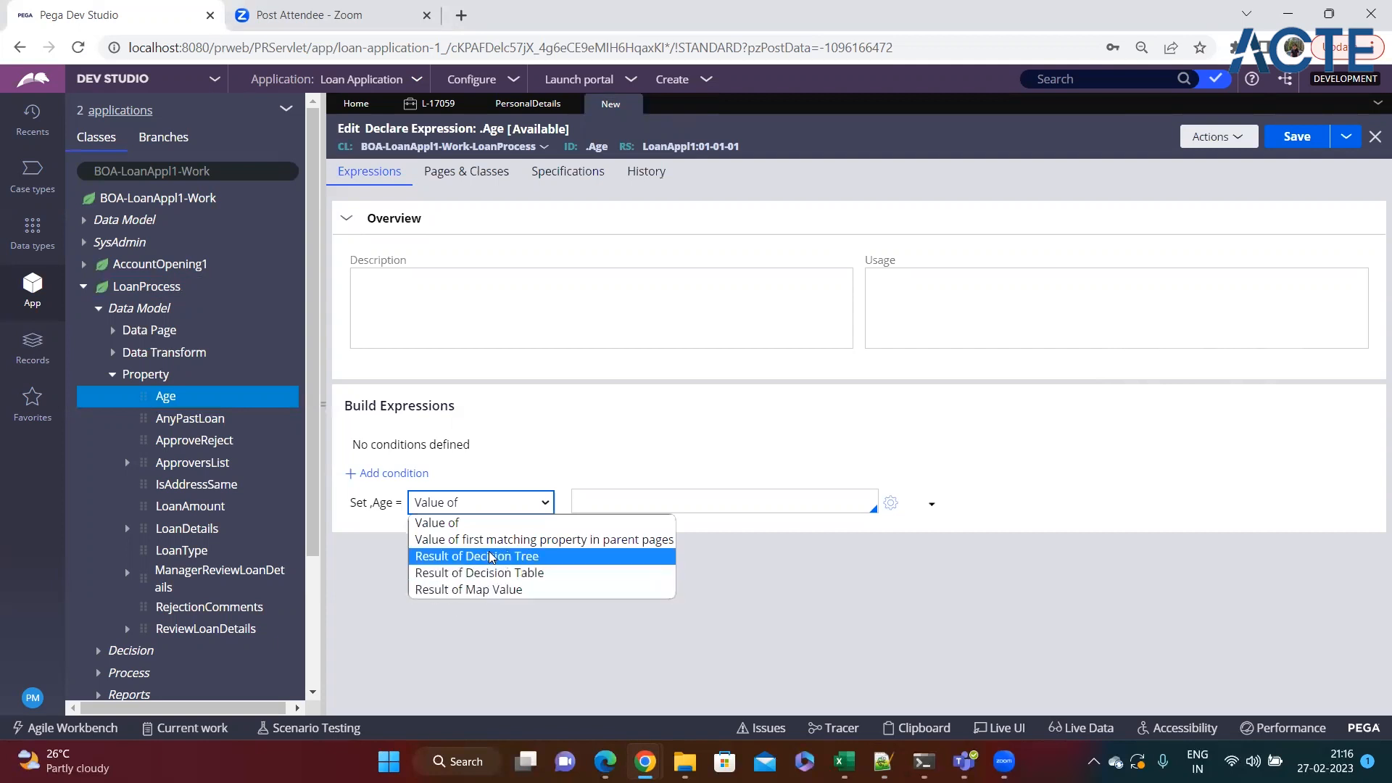
click(465, 522)
click(712, 509)
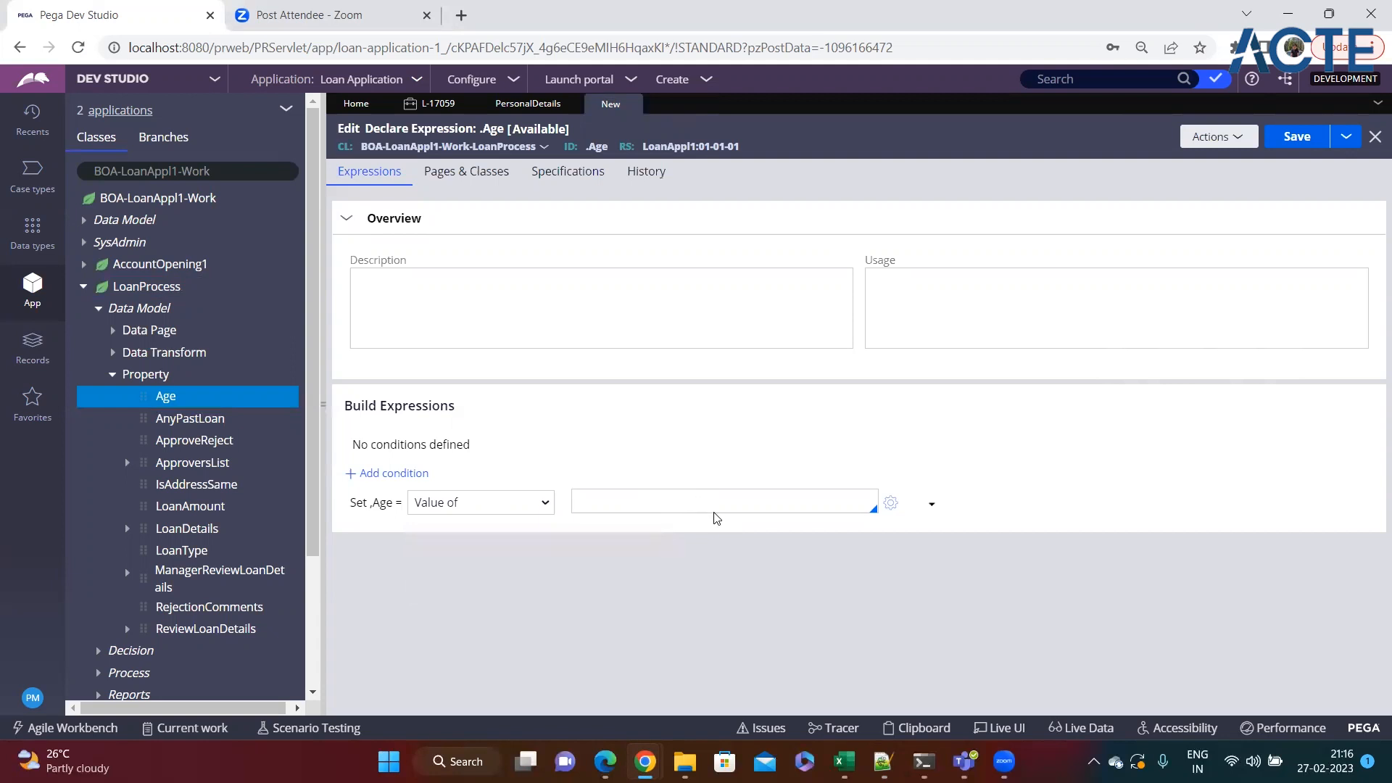
click(891, 510)
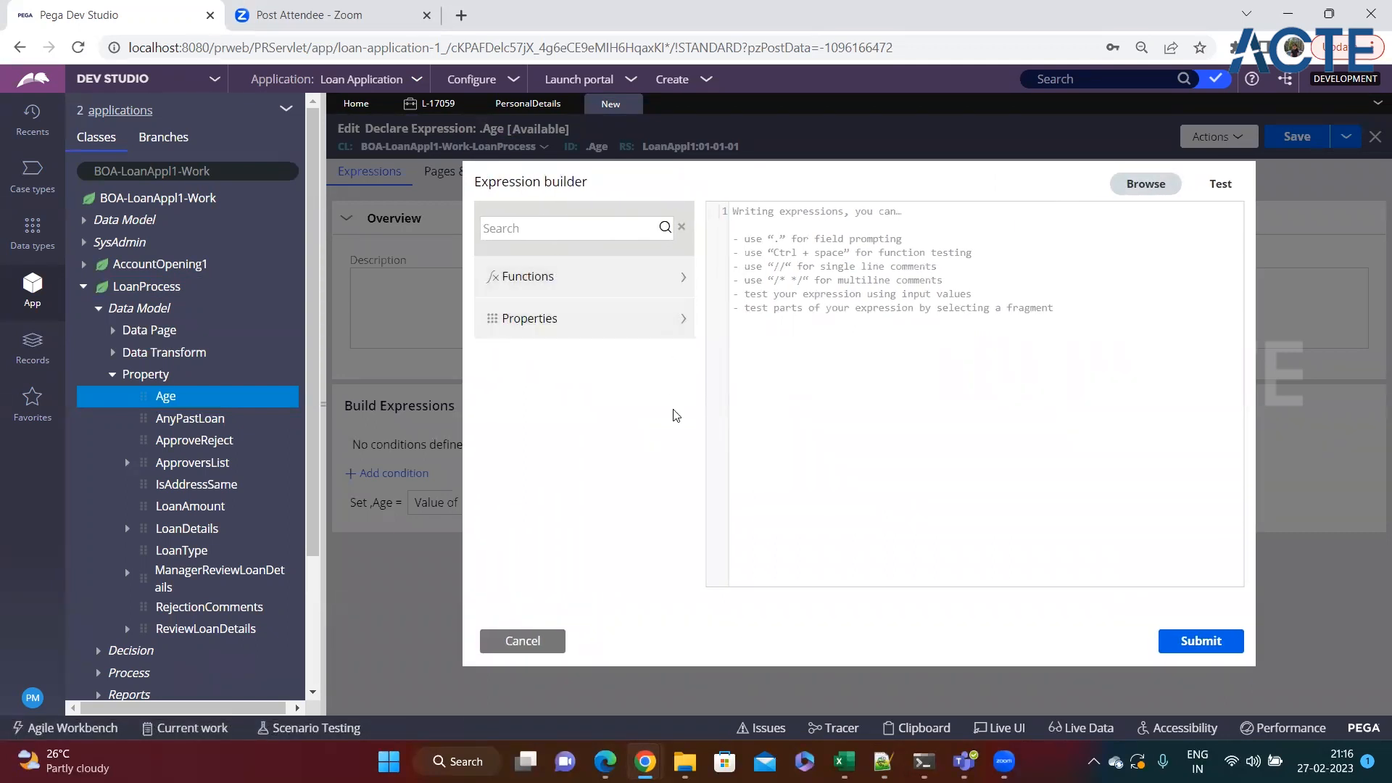
Switch to Notepad++ and find the DateTimeDifference age expression at the end of the notes.
click(882, 761)
click(181, 656)
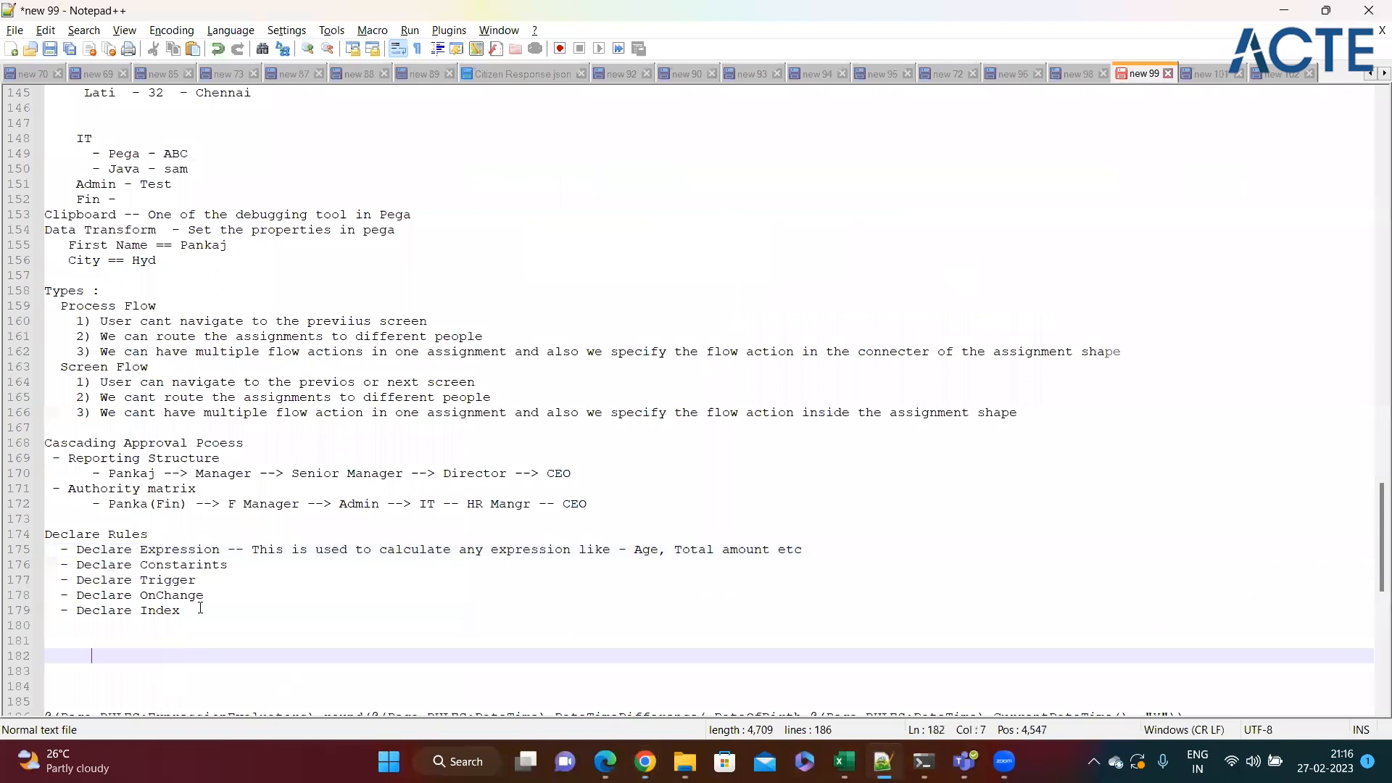
scroll(182, 623, down, 2)
key(ctrl+End)
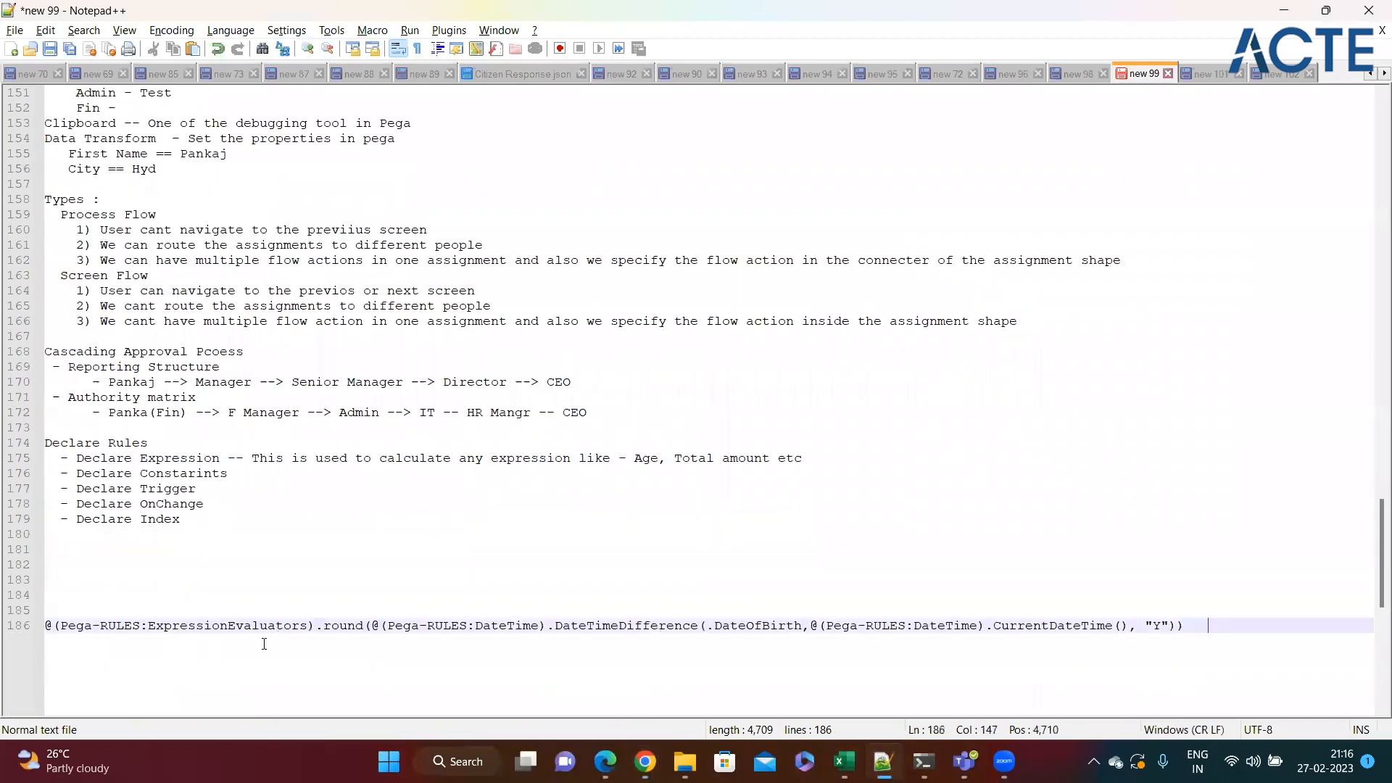
double_click(596, 627)
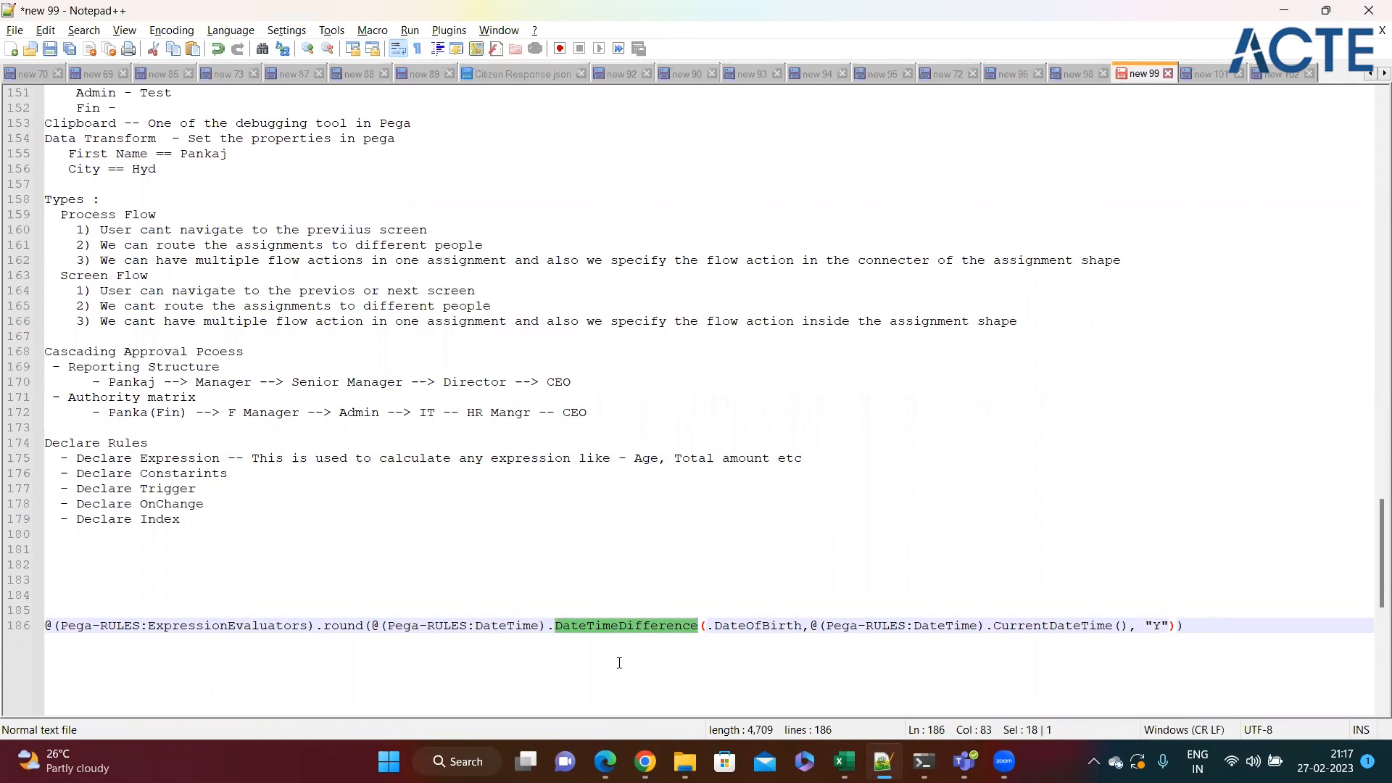
Examine the DateTimeDifference function and its .DateOfBirth argument in the sample age expression.
key(End)
double_click(618, 628)
click(613, 638)
double_click(628, 628)
click(640, 653)
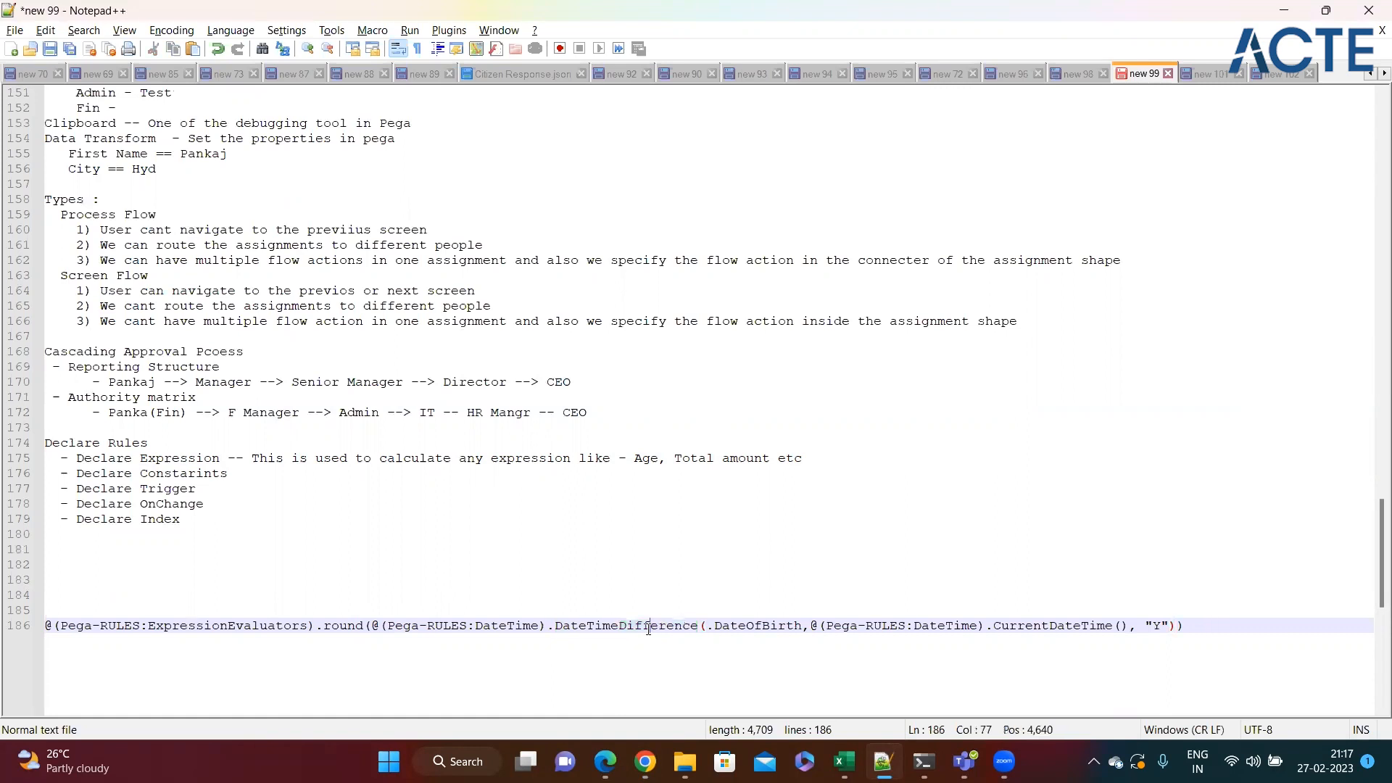
double_click(651, 630)
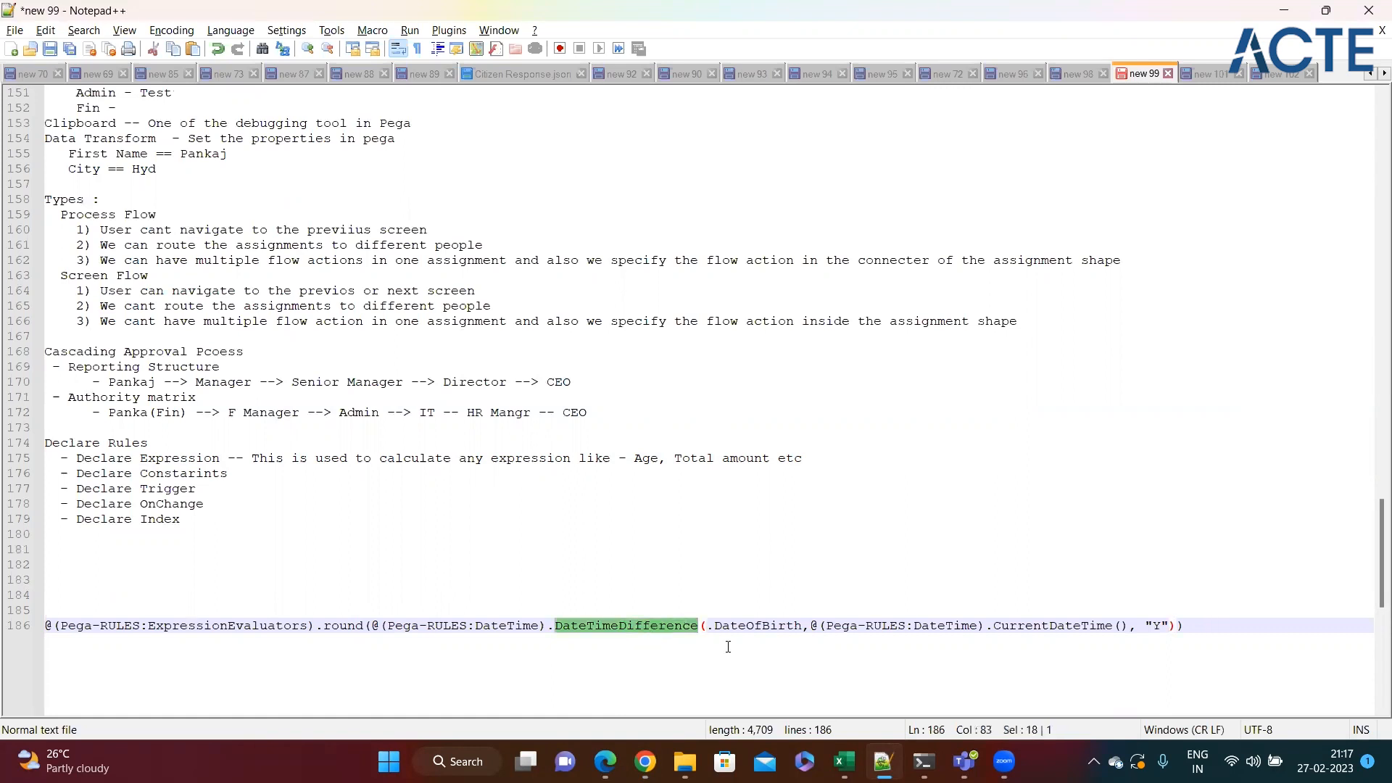
double_click(745, 628)
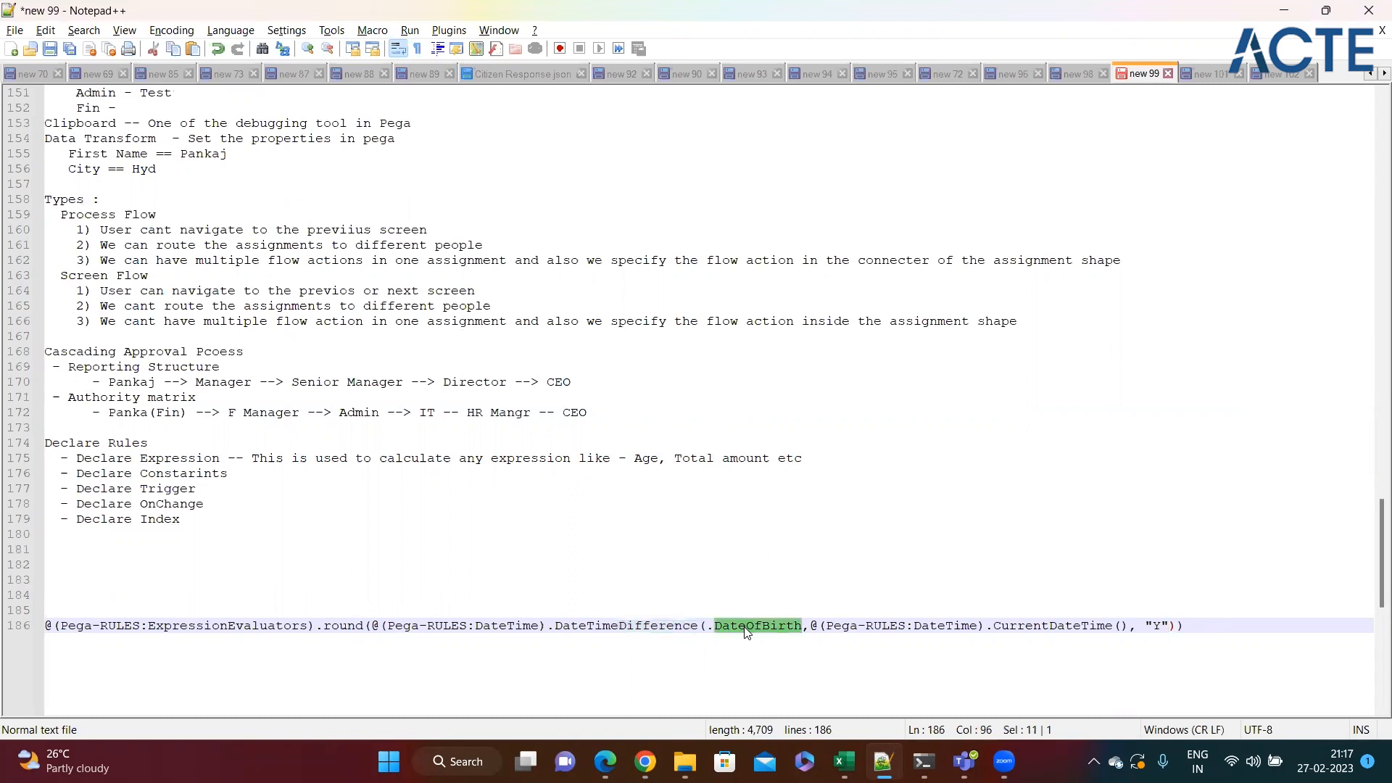
Switch to Pega Dev Studio, dismiss the empty Expression builder, and return to the Notepad++ notes.
key(alt+Tab)
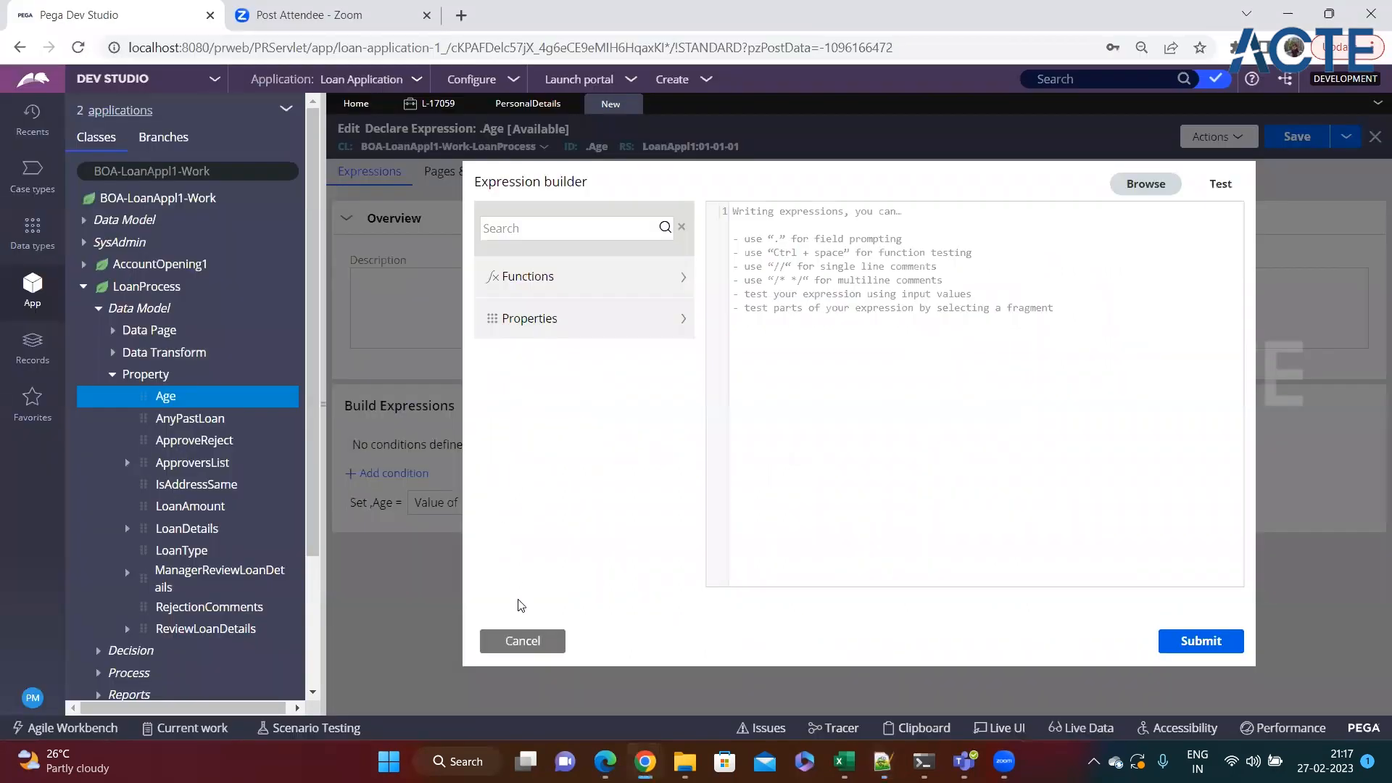
click(519, 645)
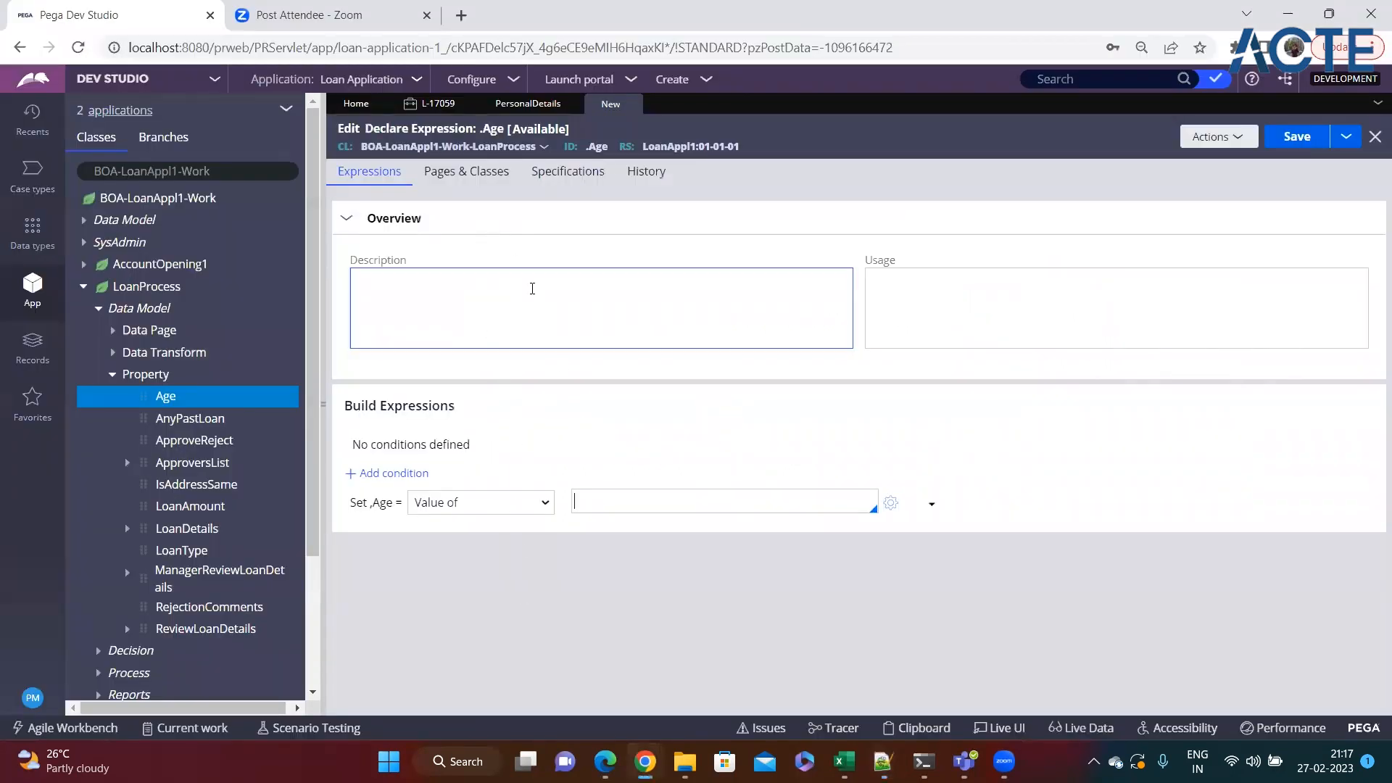
key(alt+Tab)
Examine the CurrentDateTime() and DateOfBirth arguments in the sample expression.
double_click(1035, 625)
double_click(1028, 630)
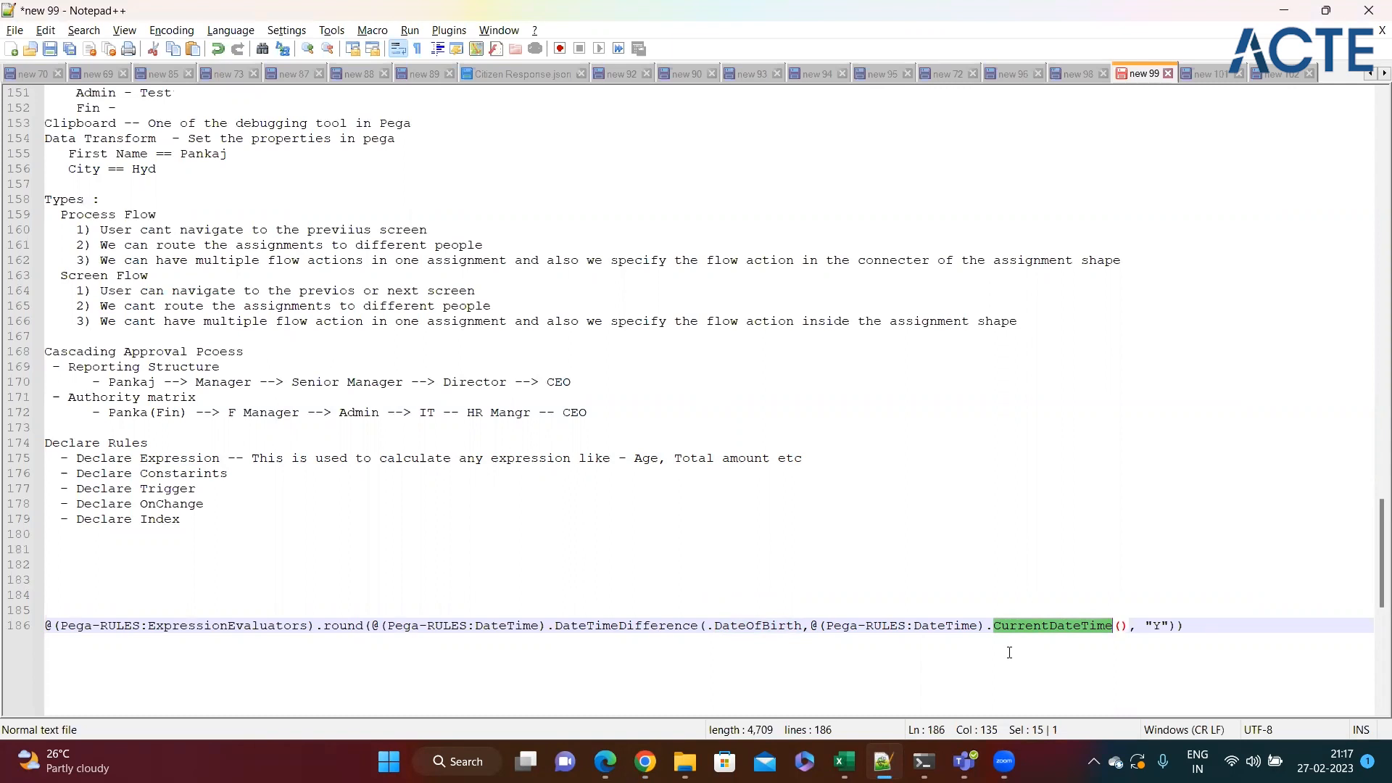
double_click(737, 625)
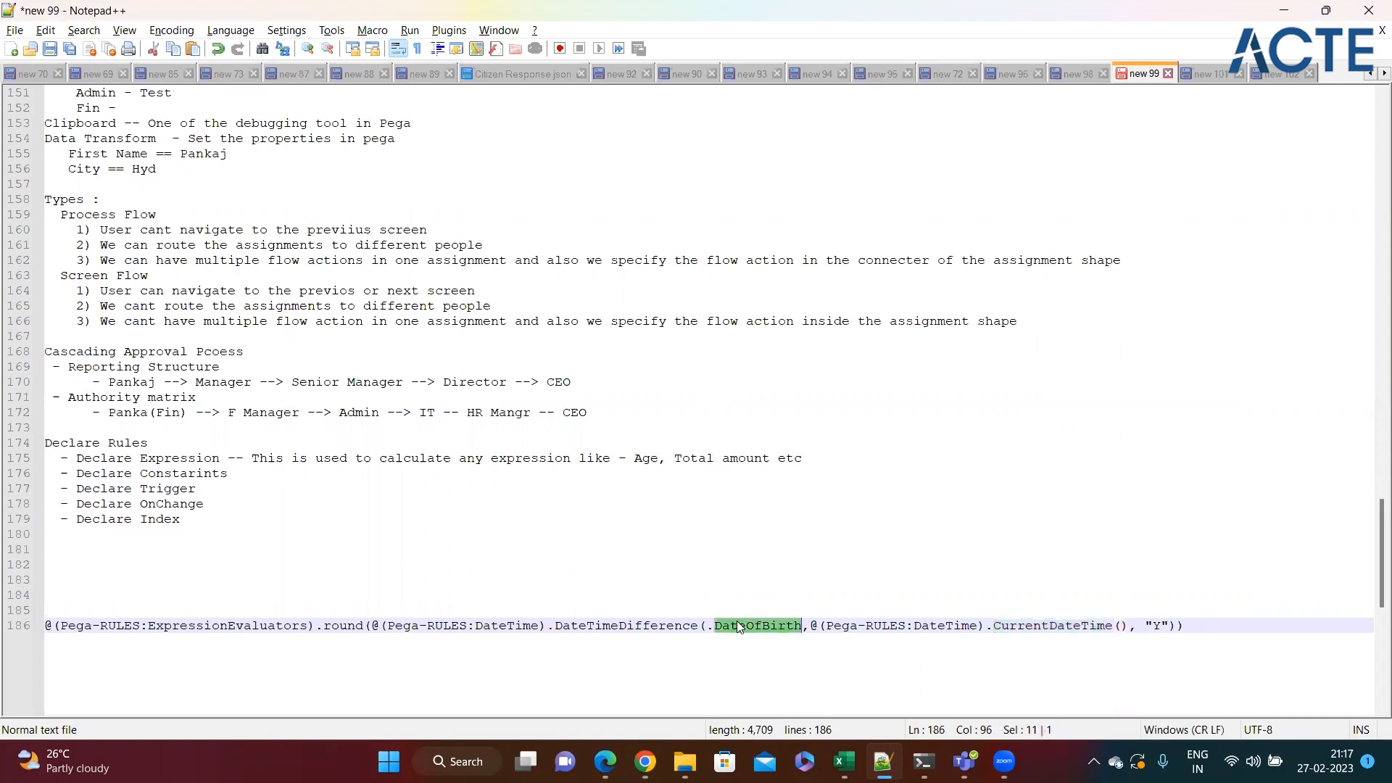
click(812, 549)
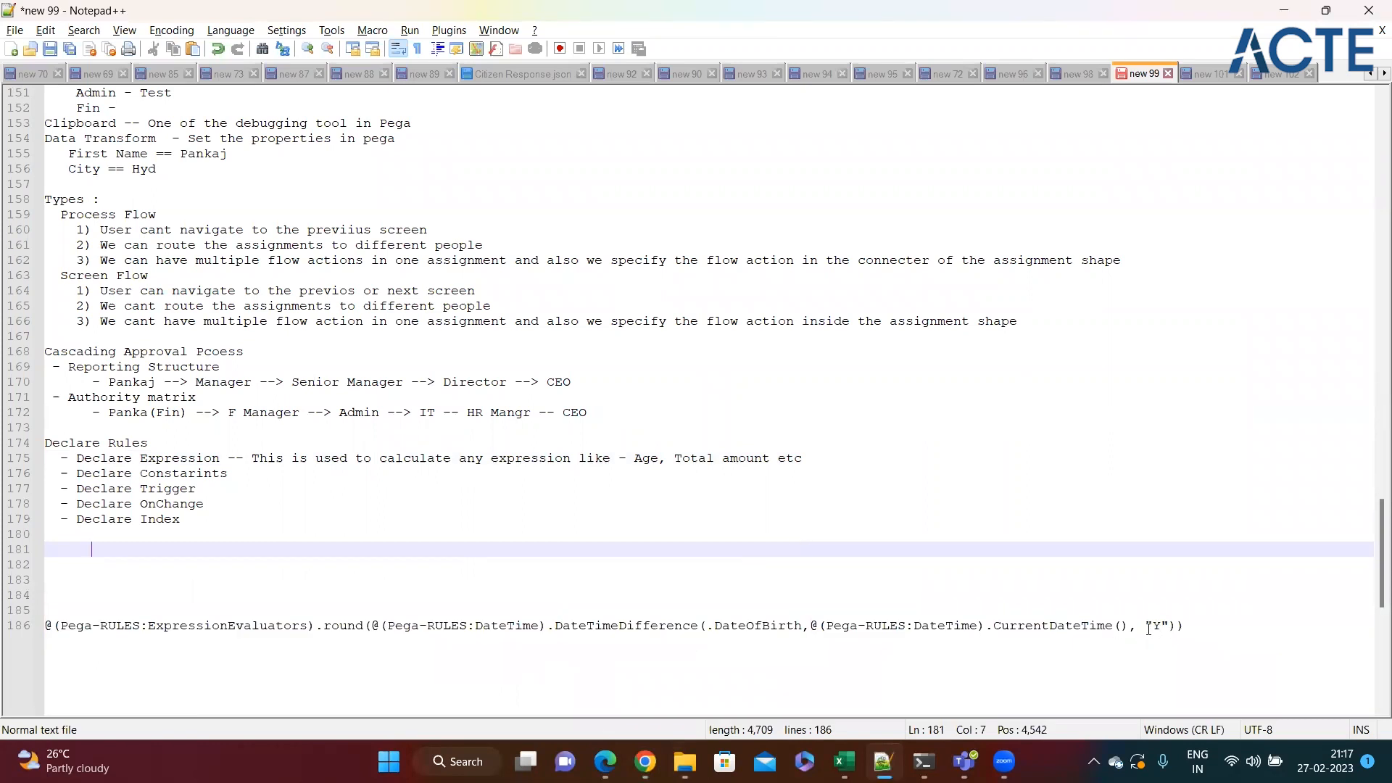
key(ctrl+End)
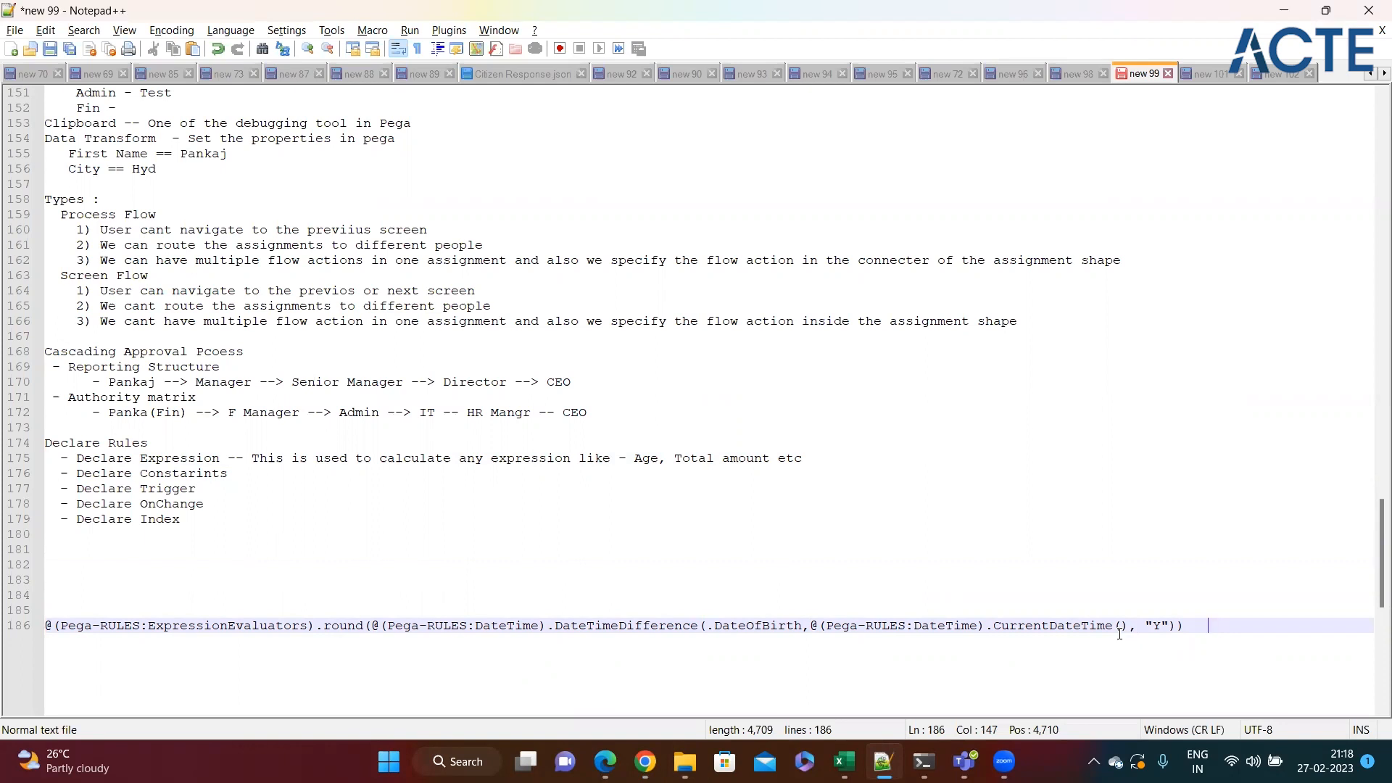
Check today's date in the system calendar against the sample expression's "Y" precision and DateOfBirth arguments.
click(1325, 761)
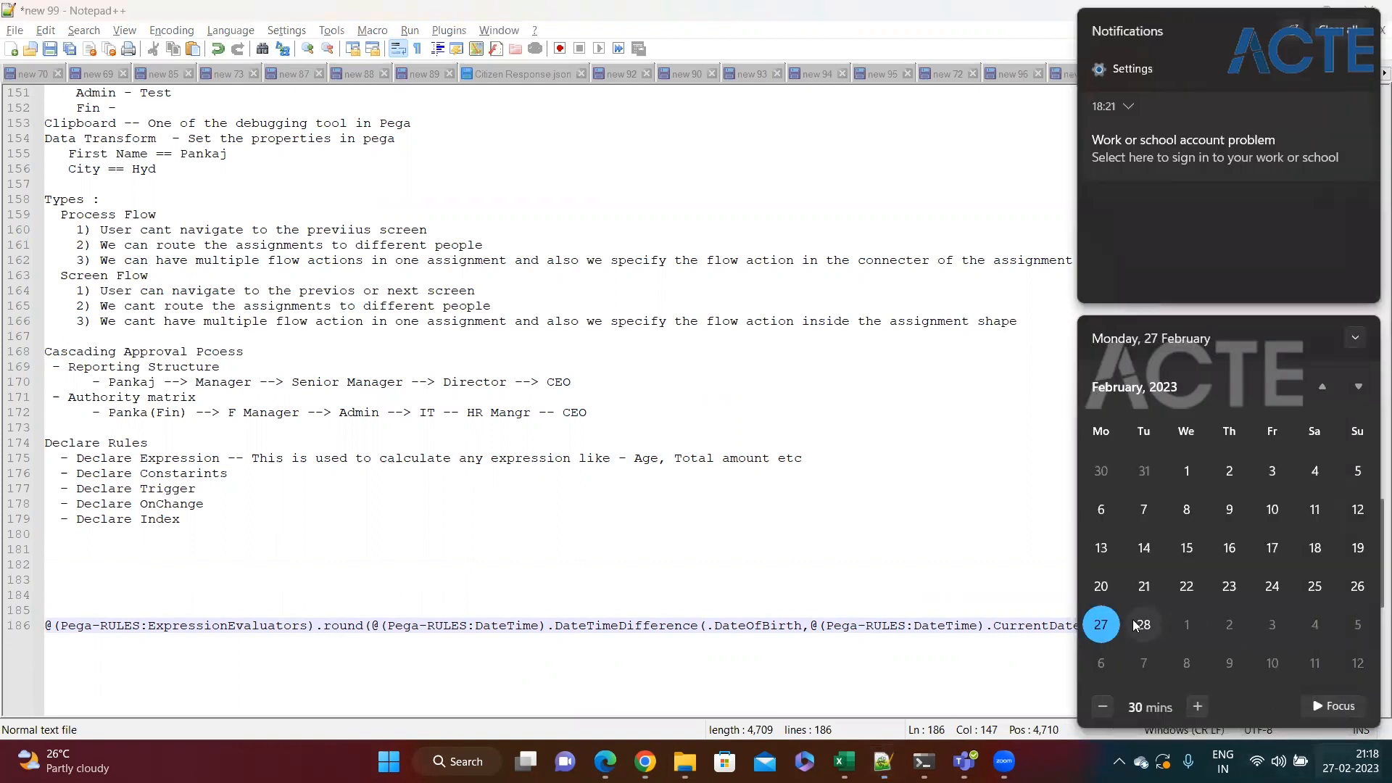
click(893, 580)
click(1161, 625)
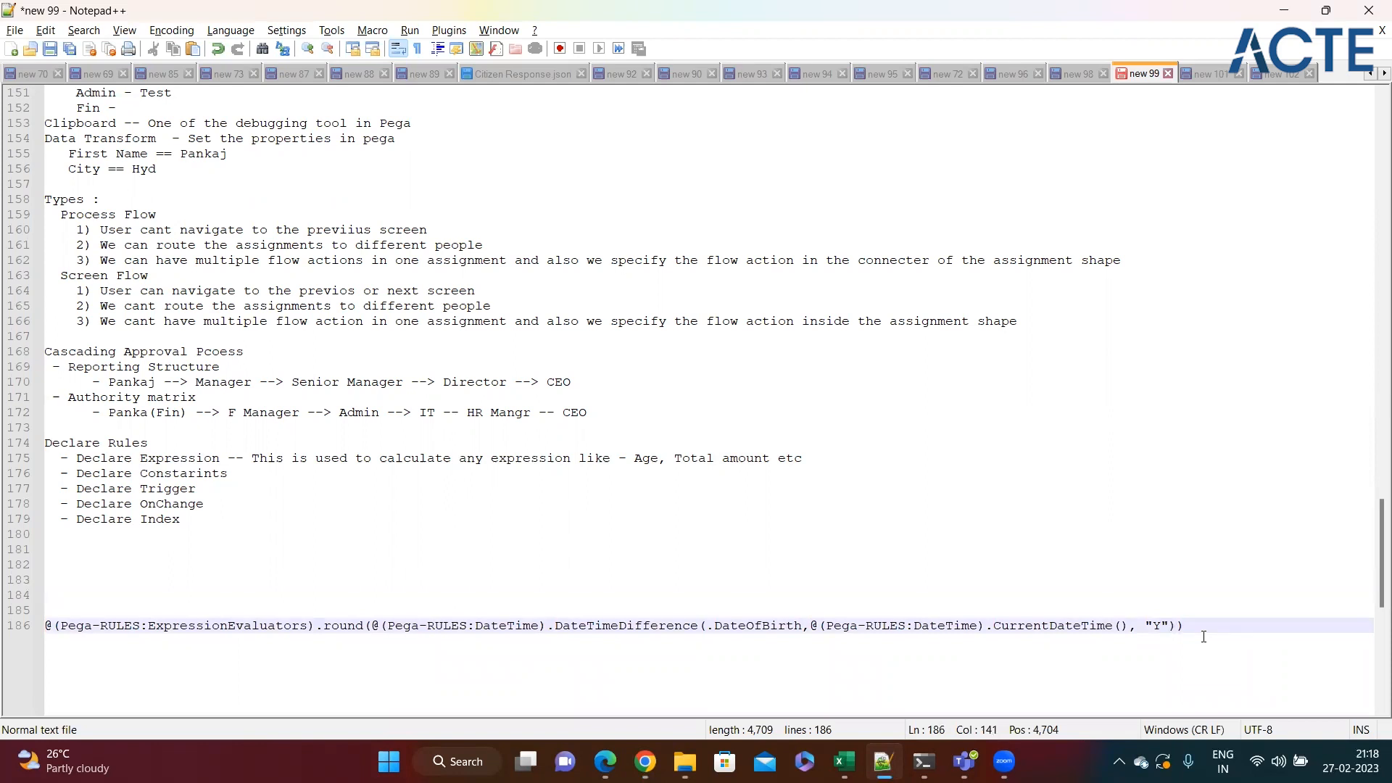
double_click(749, 626)
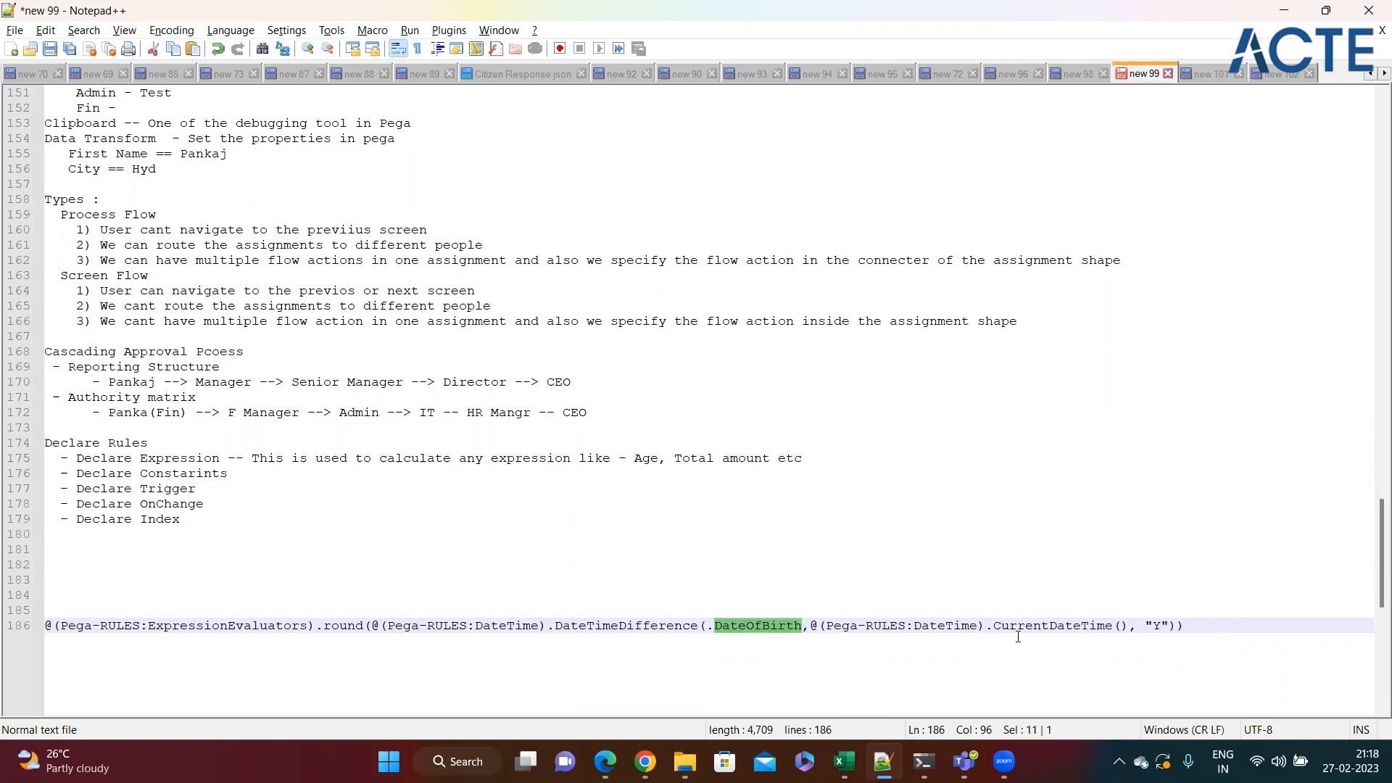
key(End)
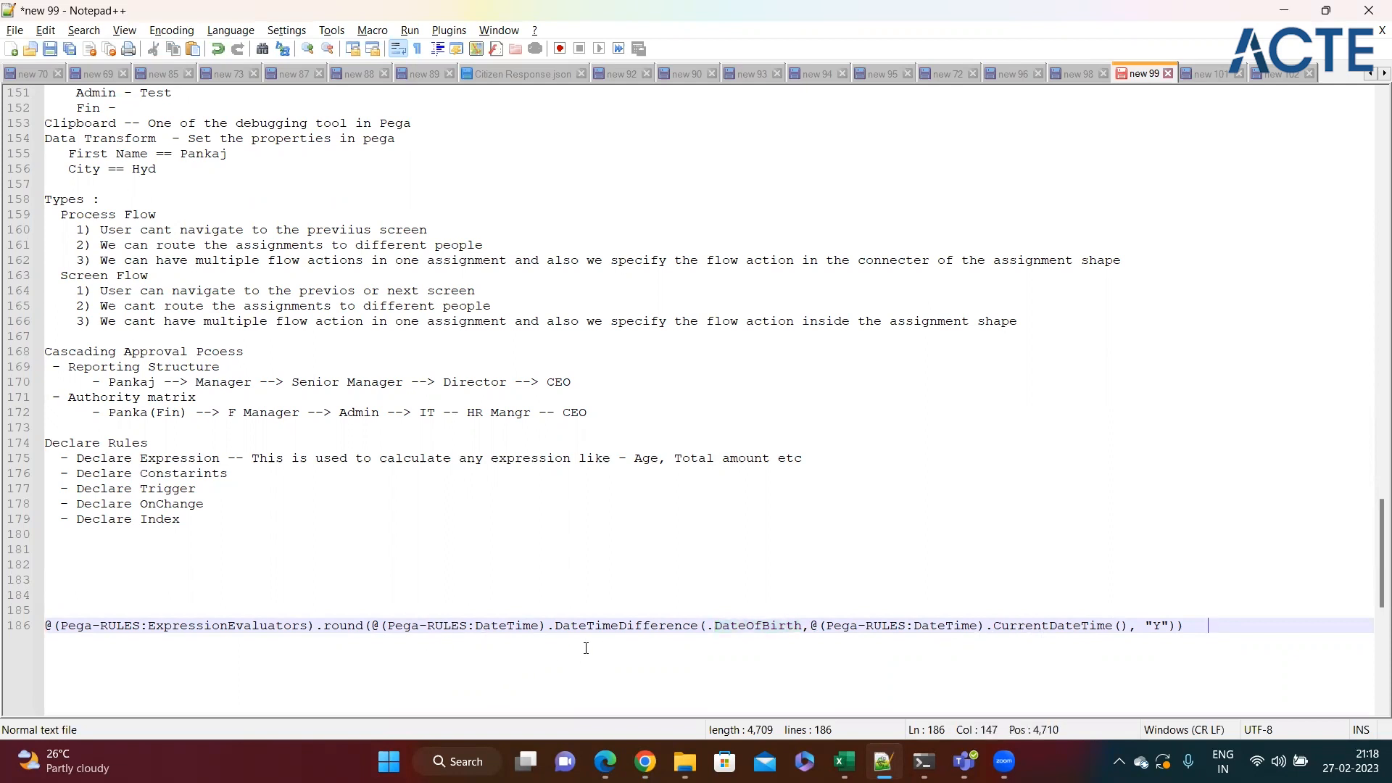
Examine the full DateTimeDifference call and the round function wrapping it, and switch back to Pega Dev Studio.
drag(554, 627, 1170, 626)
click(364, 644)
double_click(347, 628)
key(End)
key(alt+Tab)
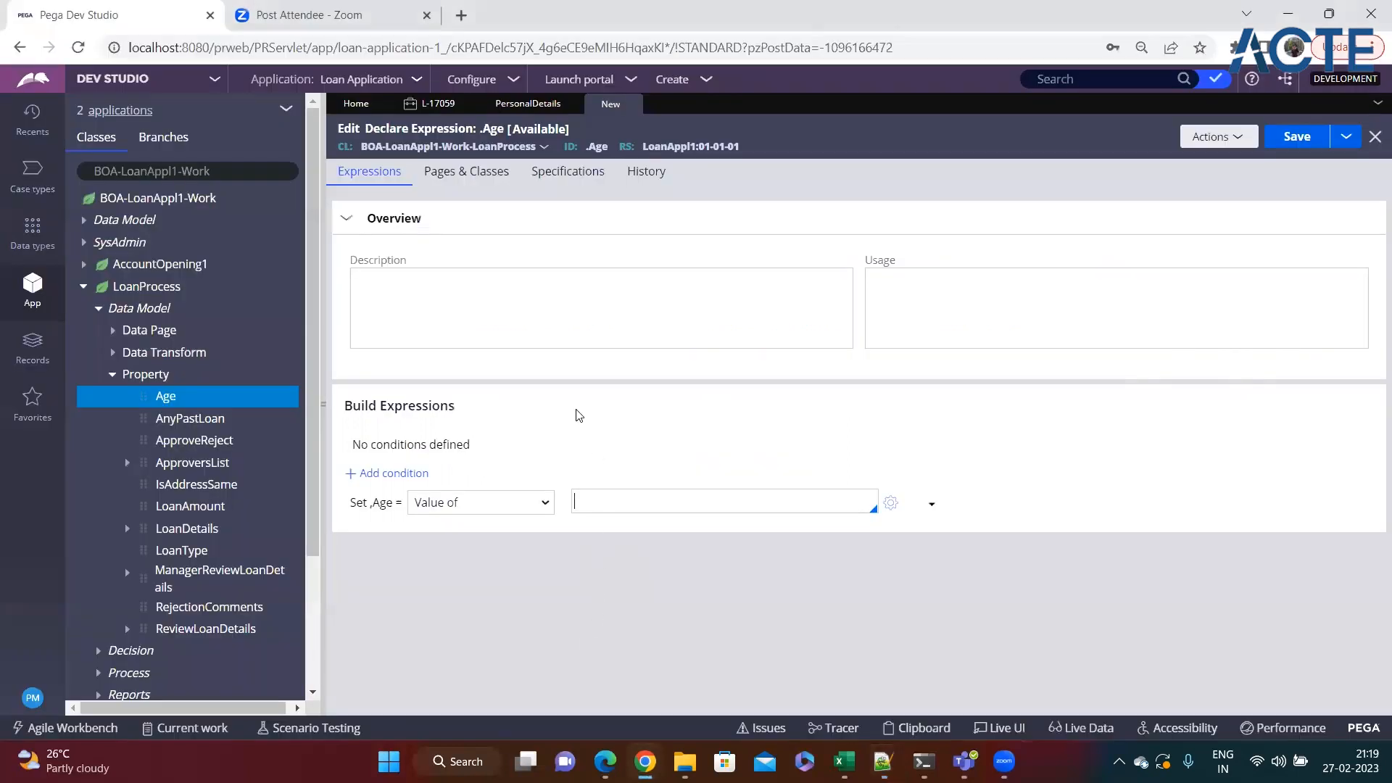
Open the Expression builder for Age, search its functions for "datetimedi" and insert DateTimeDifference into the expression.
click(892, 503)
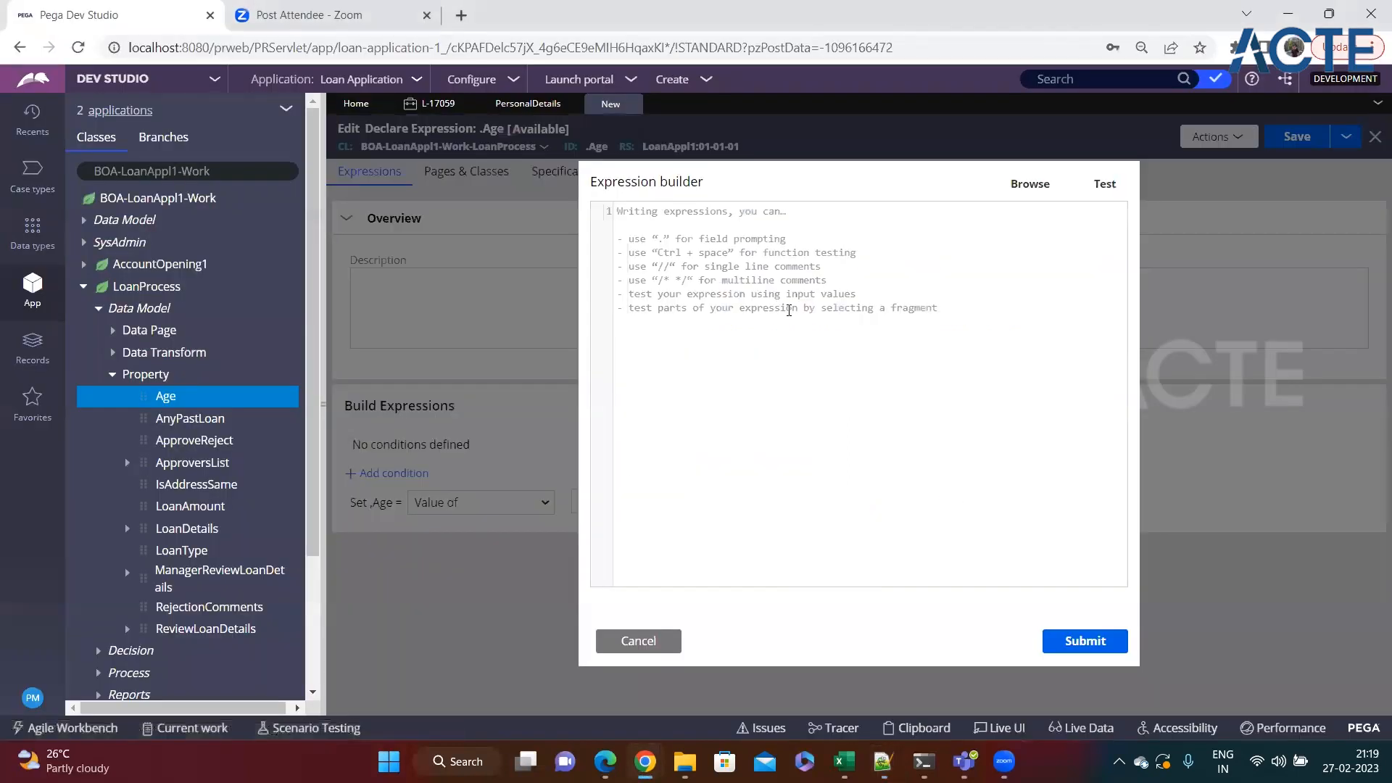
click(1033, 186)
click(546, 235)
text(date)
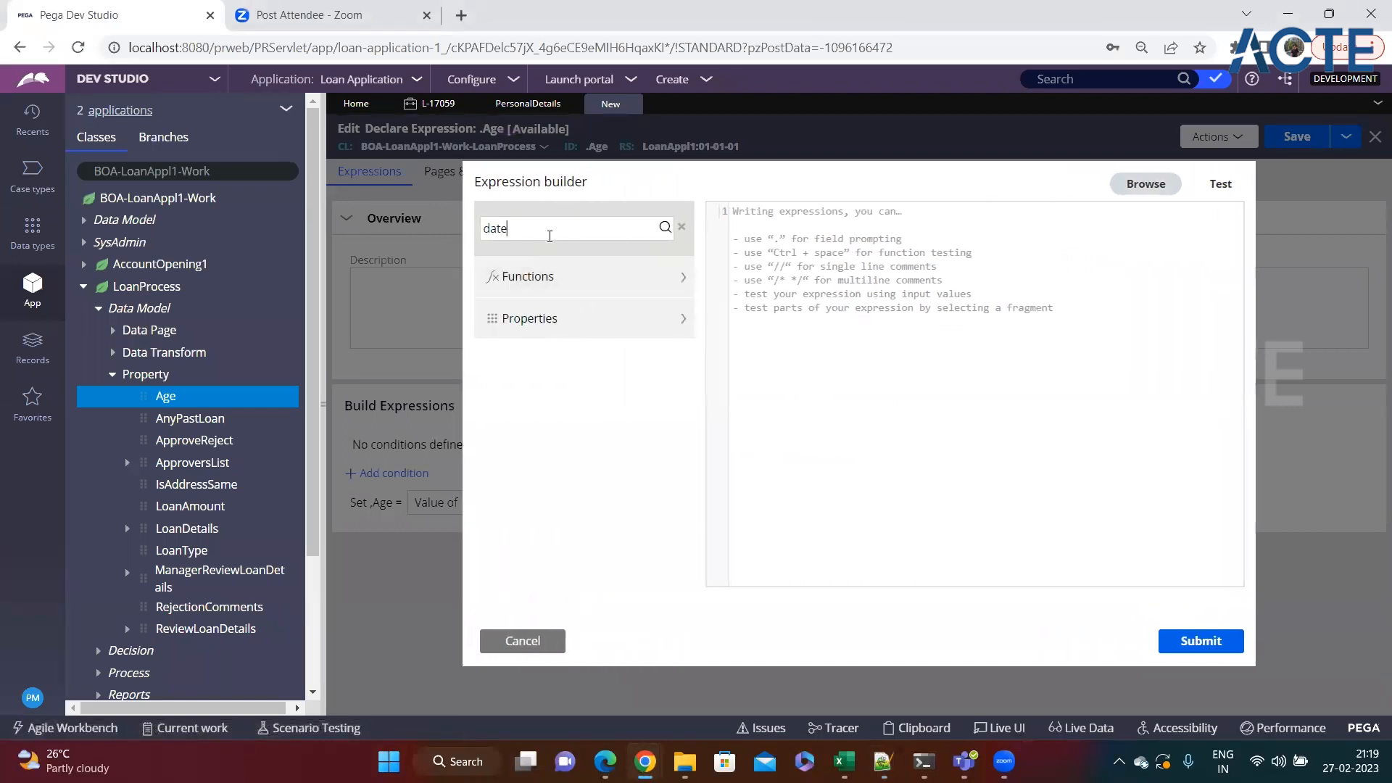
text(timedi)
click(665, 227)
click(643, 311)
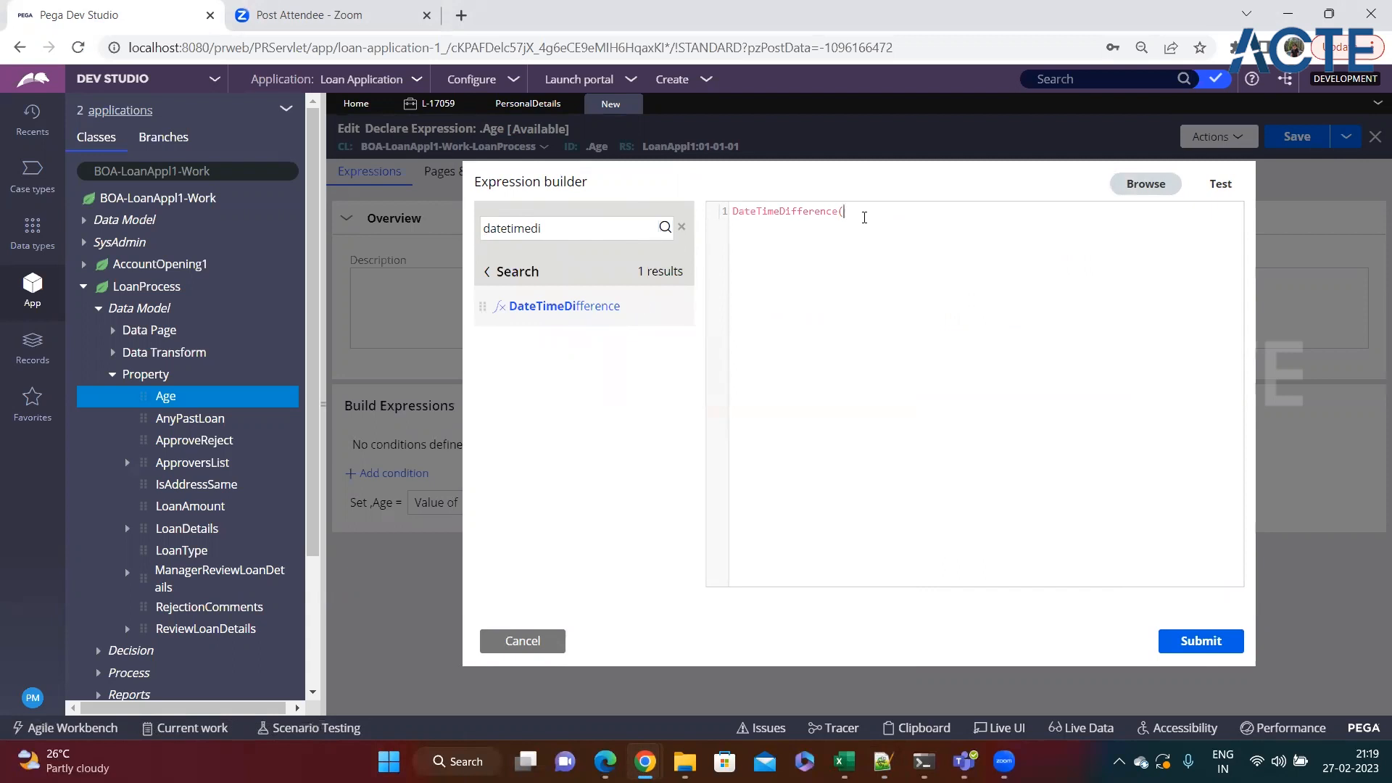
Supply .DateOfBirth as the first argument of the DateTimeDifference function.
text(,t)
key(BackSpace)
key(BackSpace)
text(.)
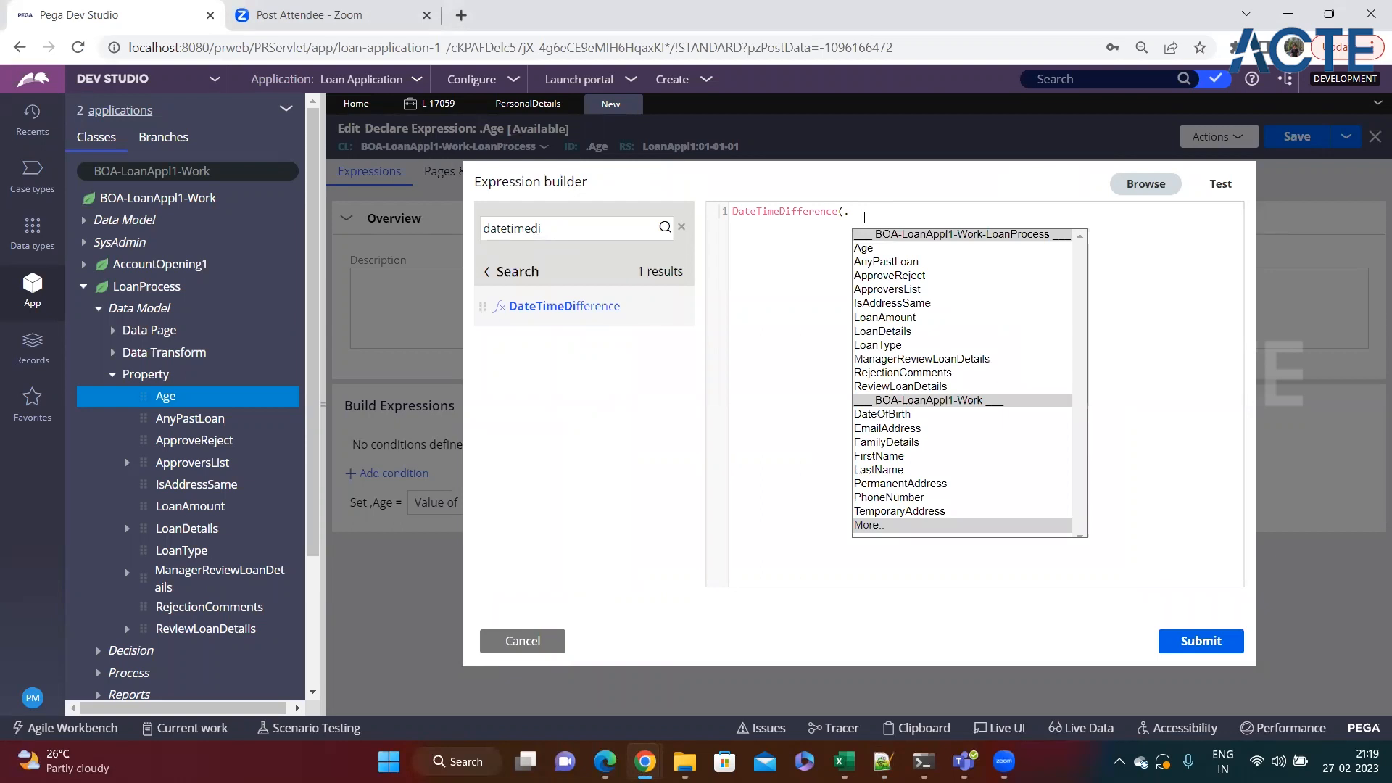
text(D)
key(Return)
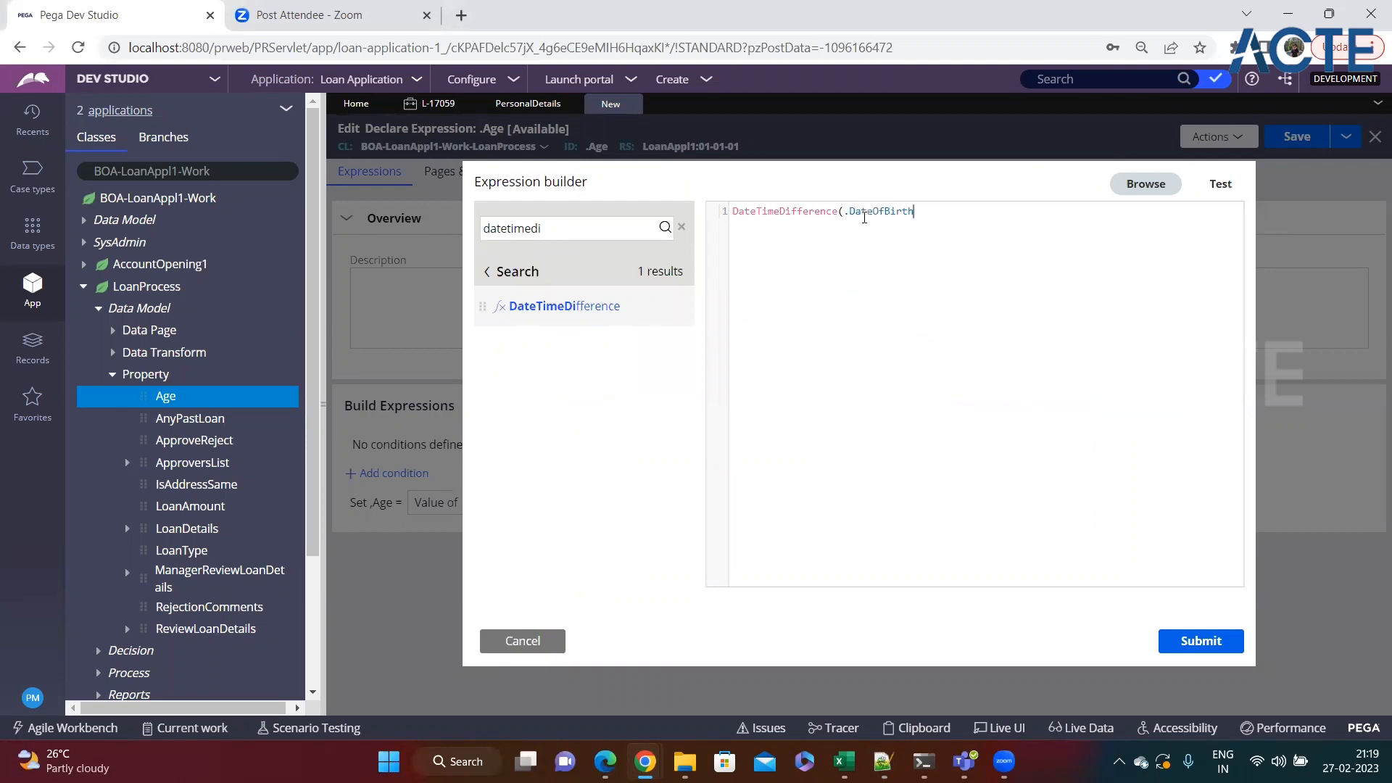
Check the @(Pega-RULES:DateTime).CurrentDateTime() argument in the Notepad++ notes and return to the Expression builder in Pega Dev Studio.
key(alt+Tab)
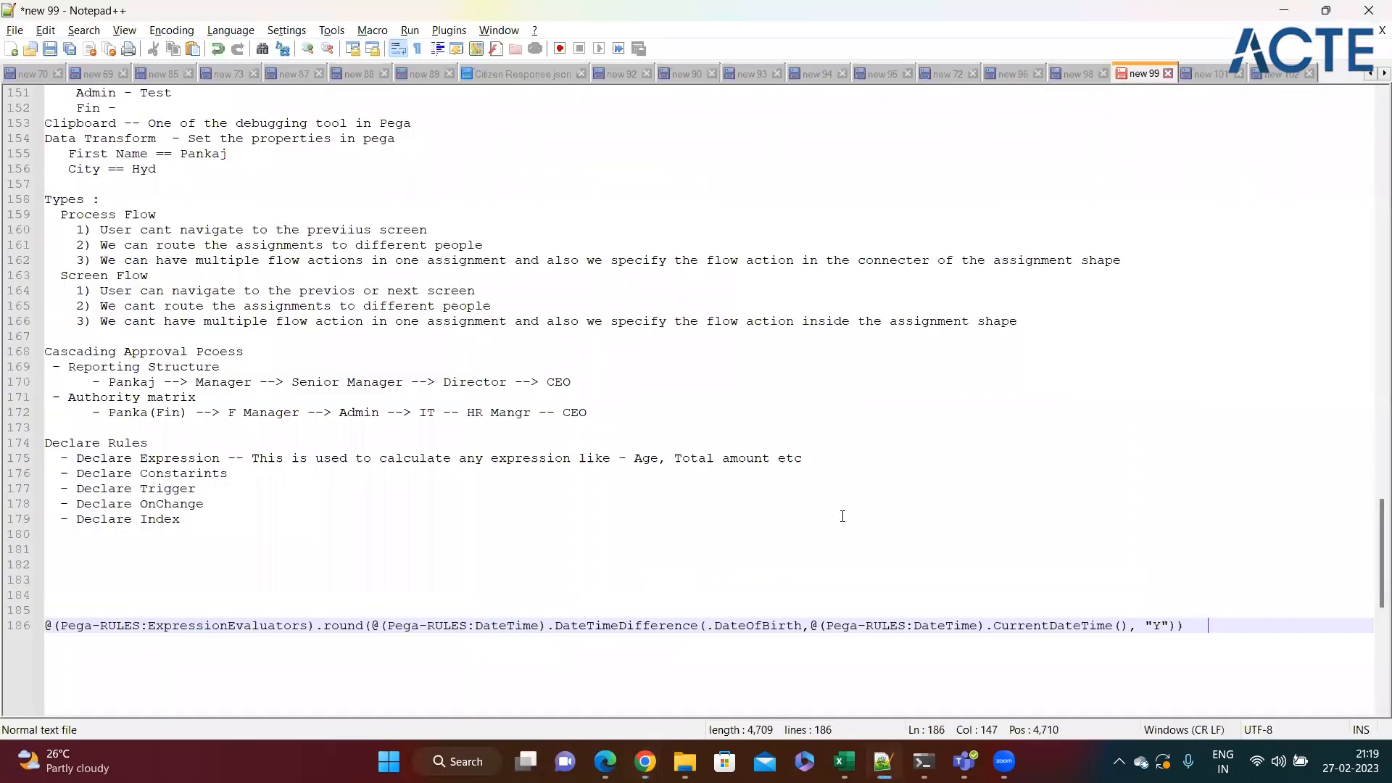
drag(811, 627, 1128, 628)
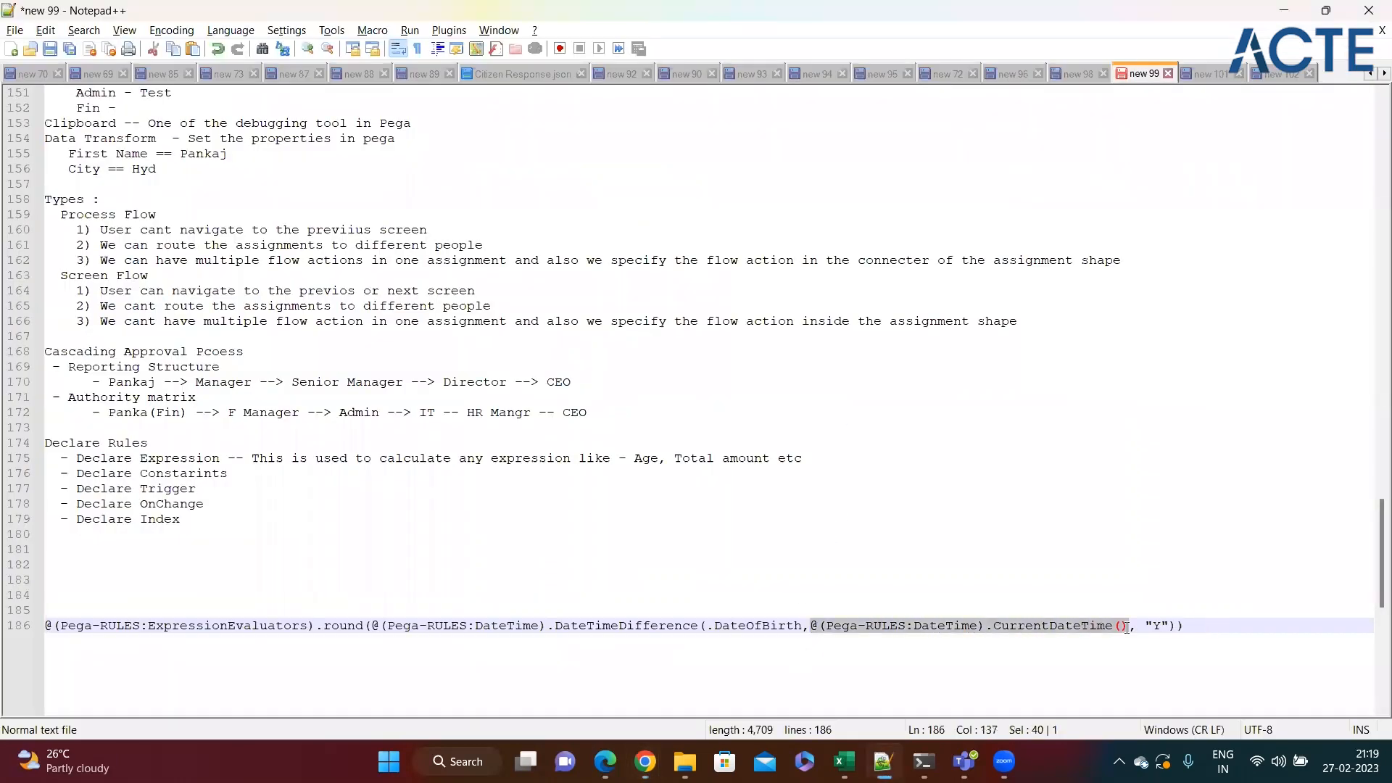
key(alt+Tab)
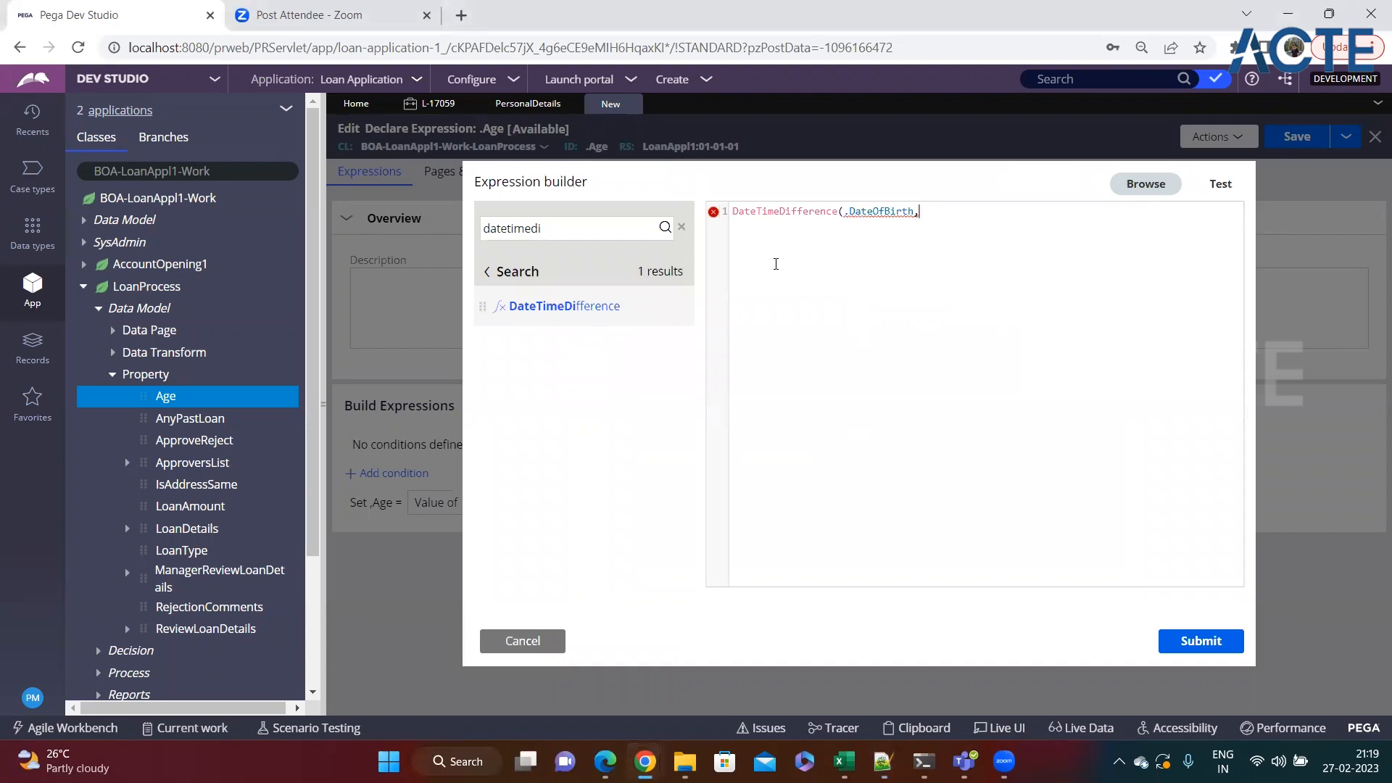
Read the signature, parameters and usage help of the DateTimeDifference function in the Expression builder.
mouse_move(611, 310)
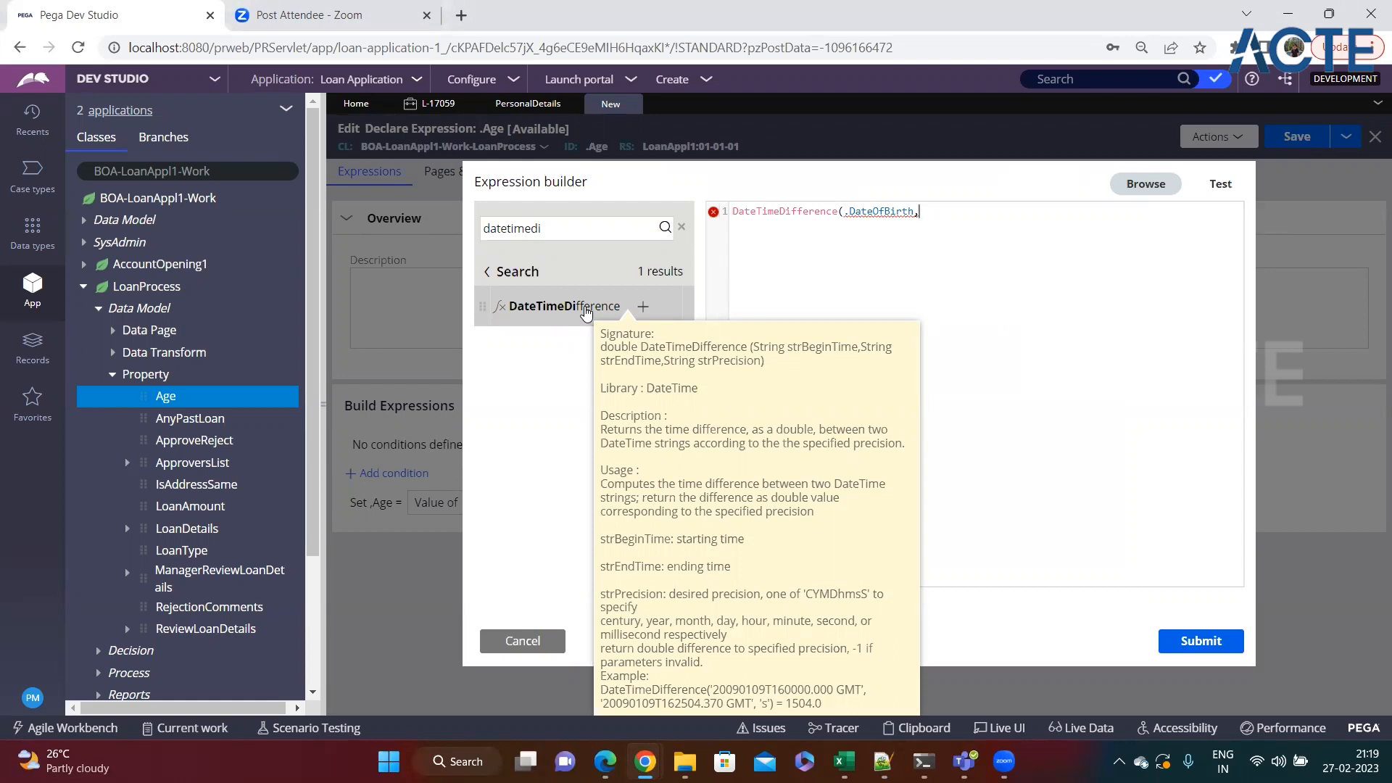
triple_click(751, 214)
click(808, 258)
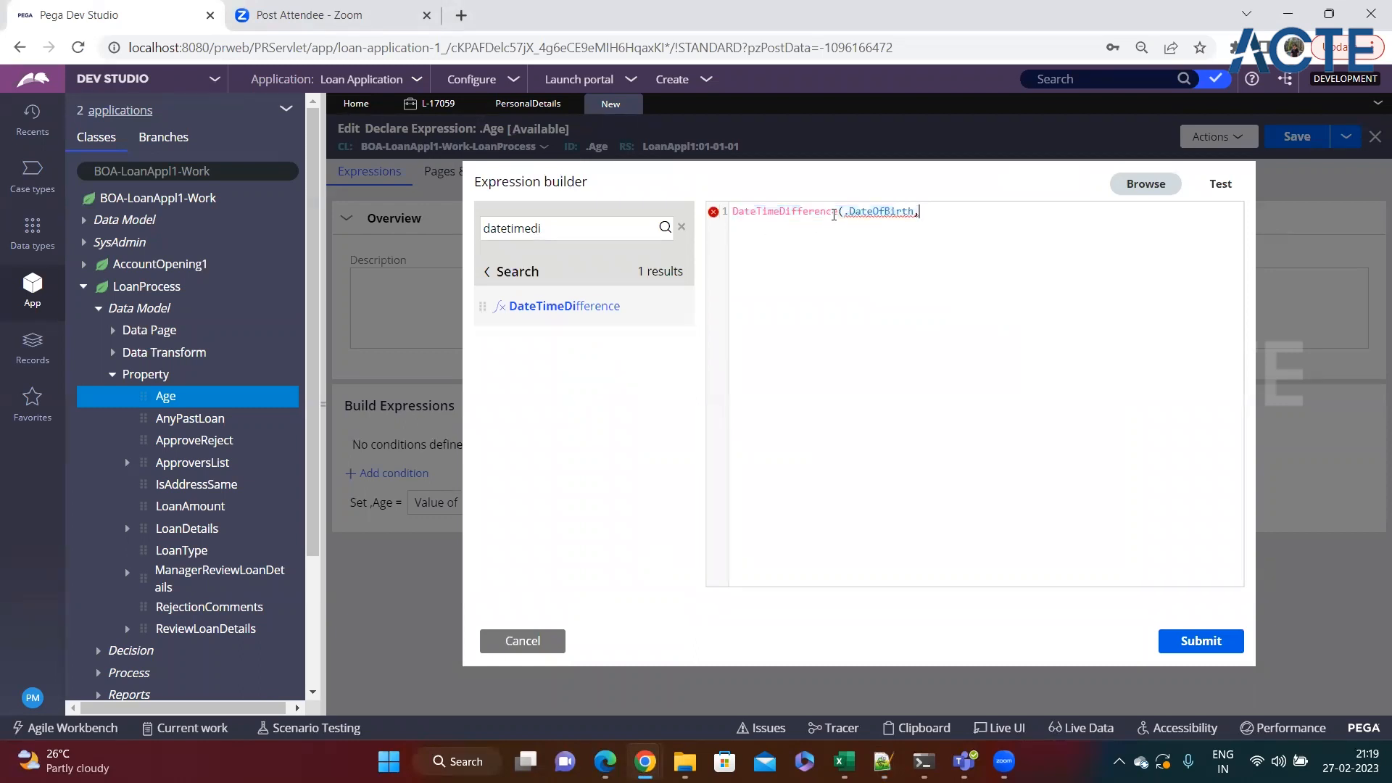
Copy the DateTimeDifference function name, cancel the Expression builder, and search Dev Studio for that name to open its function rule.
drag(839, 213, 735, 213)
key(ctrl+c)
click(522, 641)
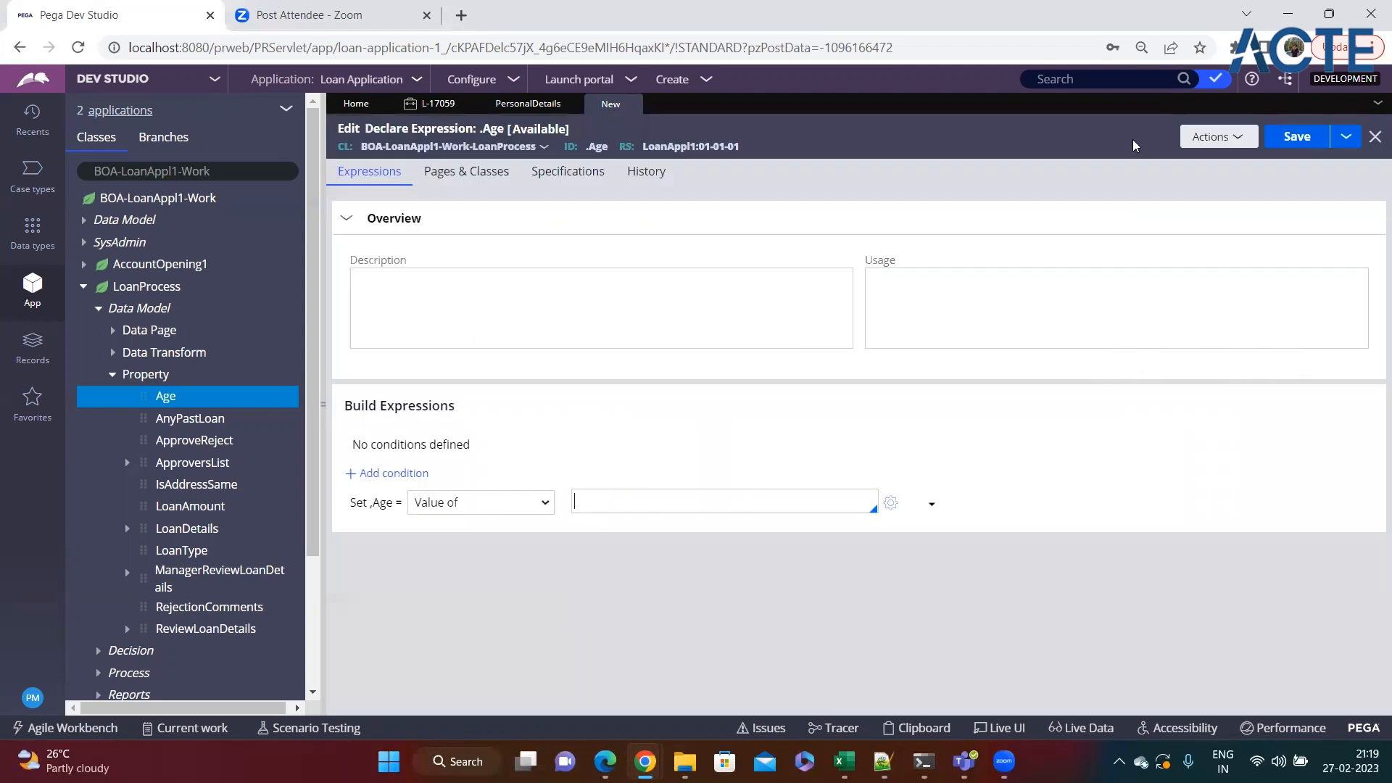
click(1124, 80)
key(ctrl+v)
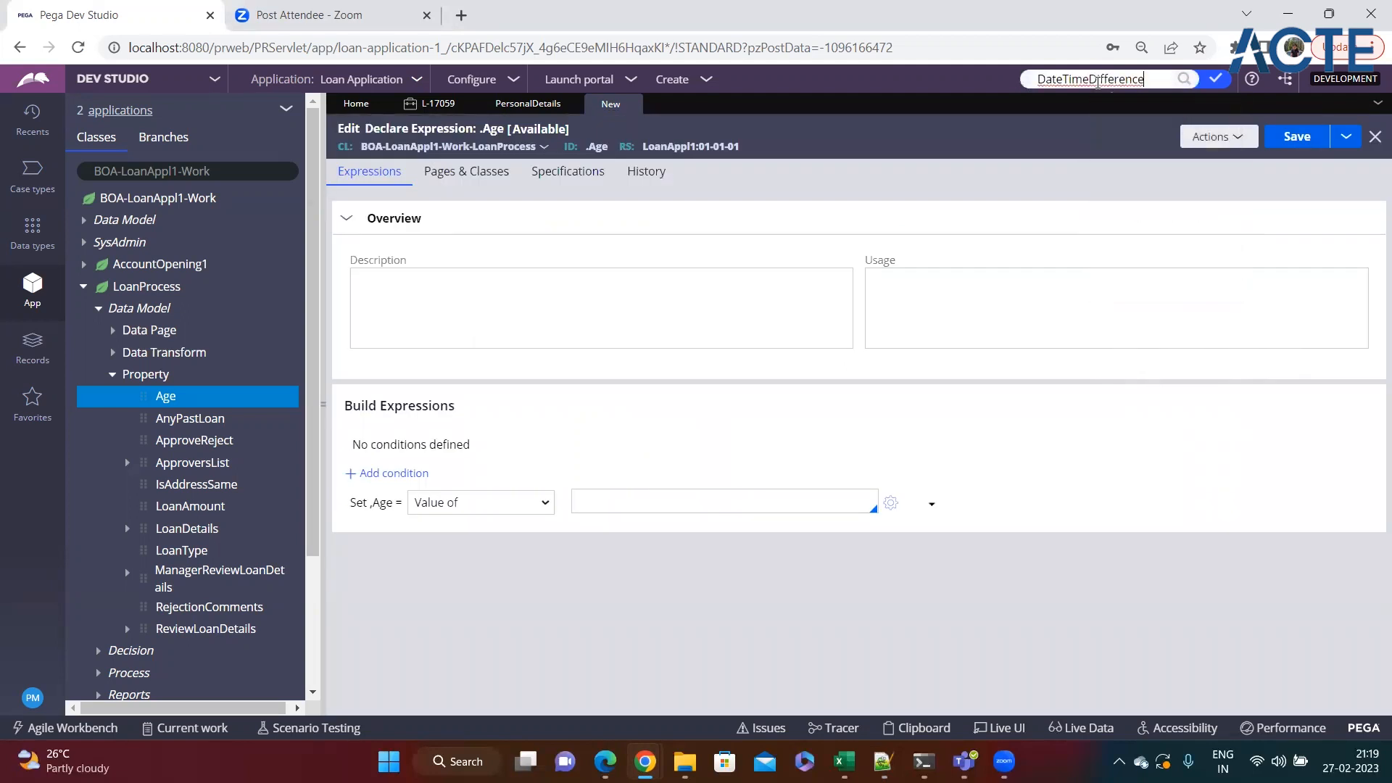
key(Return)
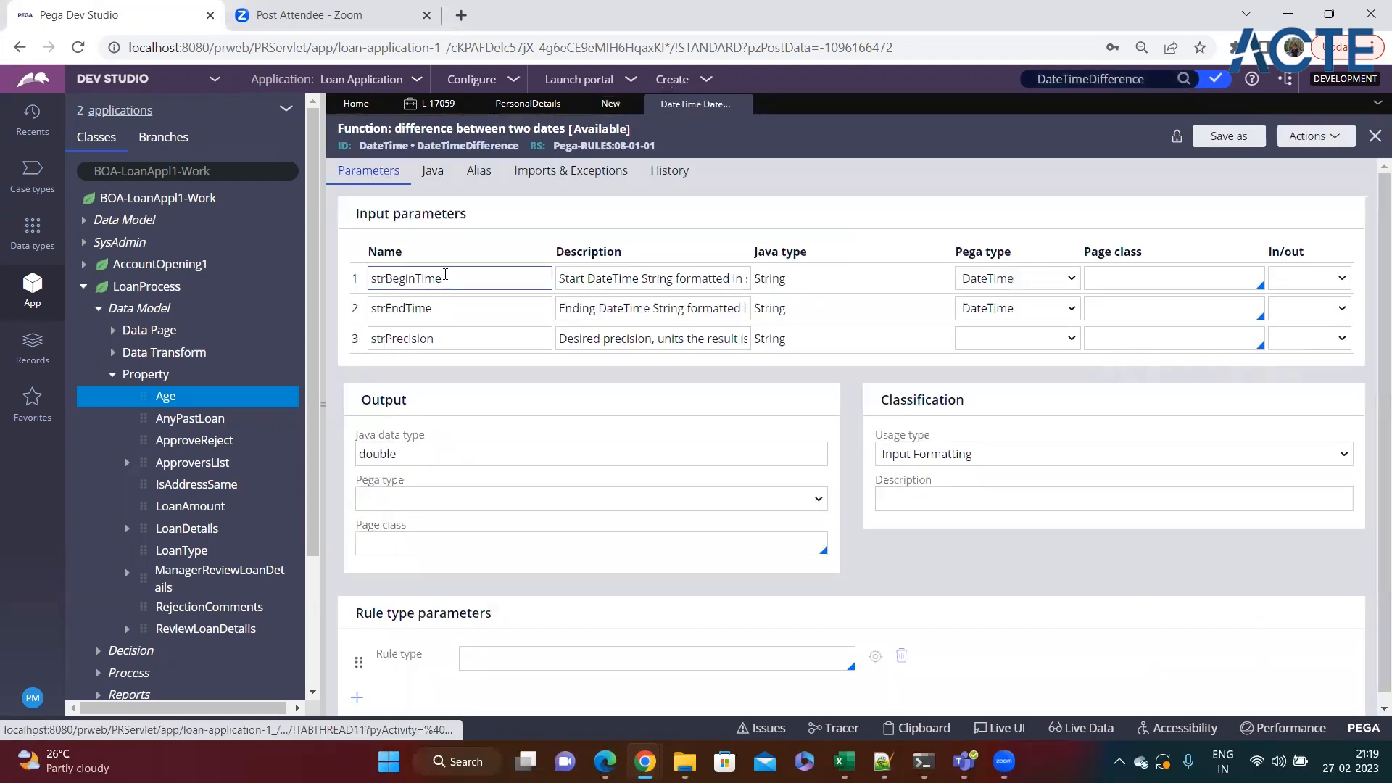
Examine the DateTimeDifference input parameters strBeginTime, strEndTime and strPrecision, the precision description, and the output's Java data type.
click(445, 275)
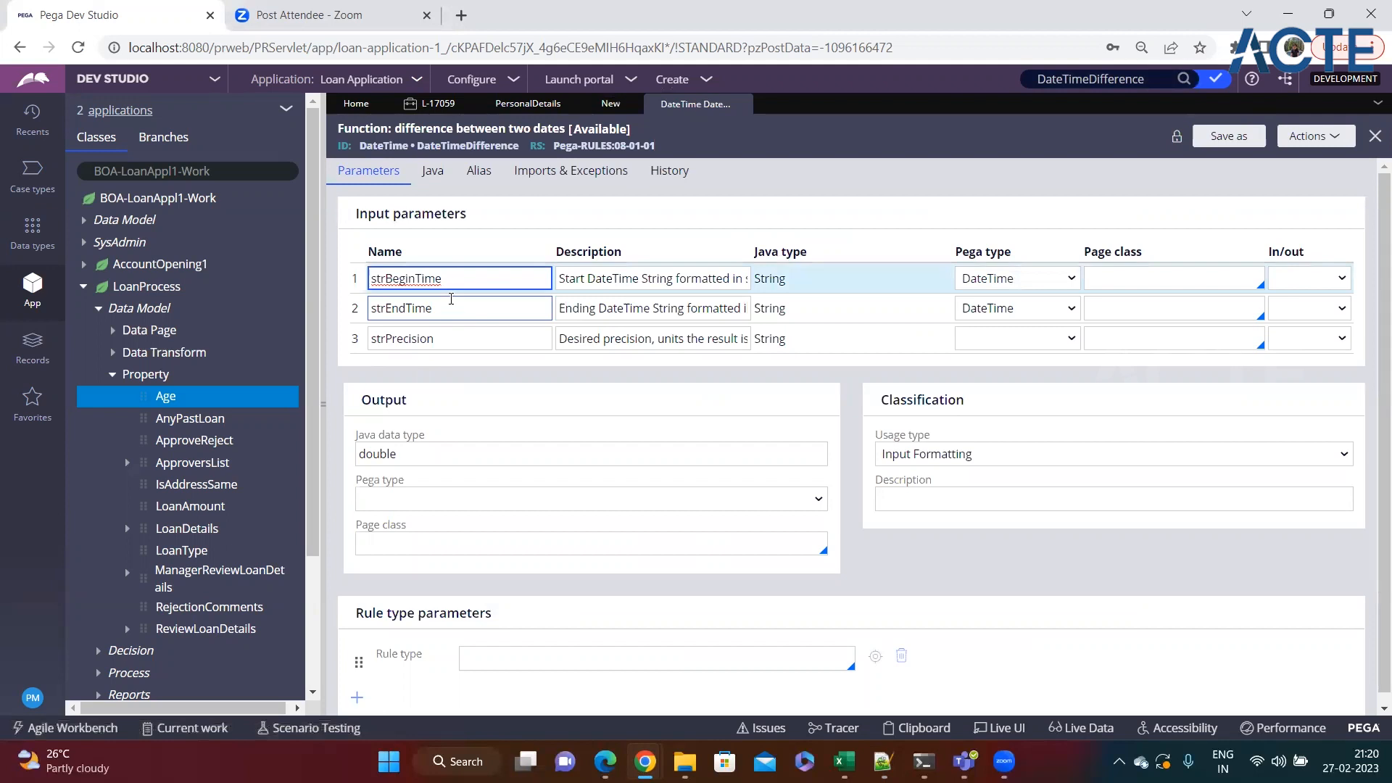
click(421, 310)
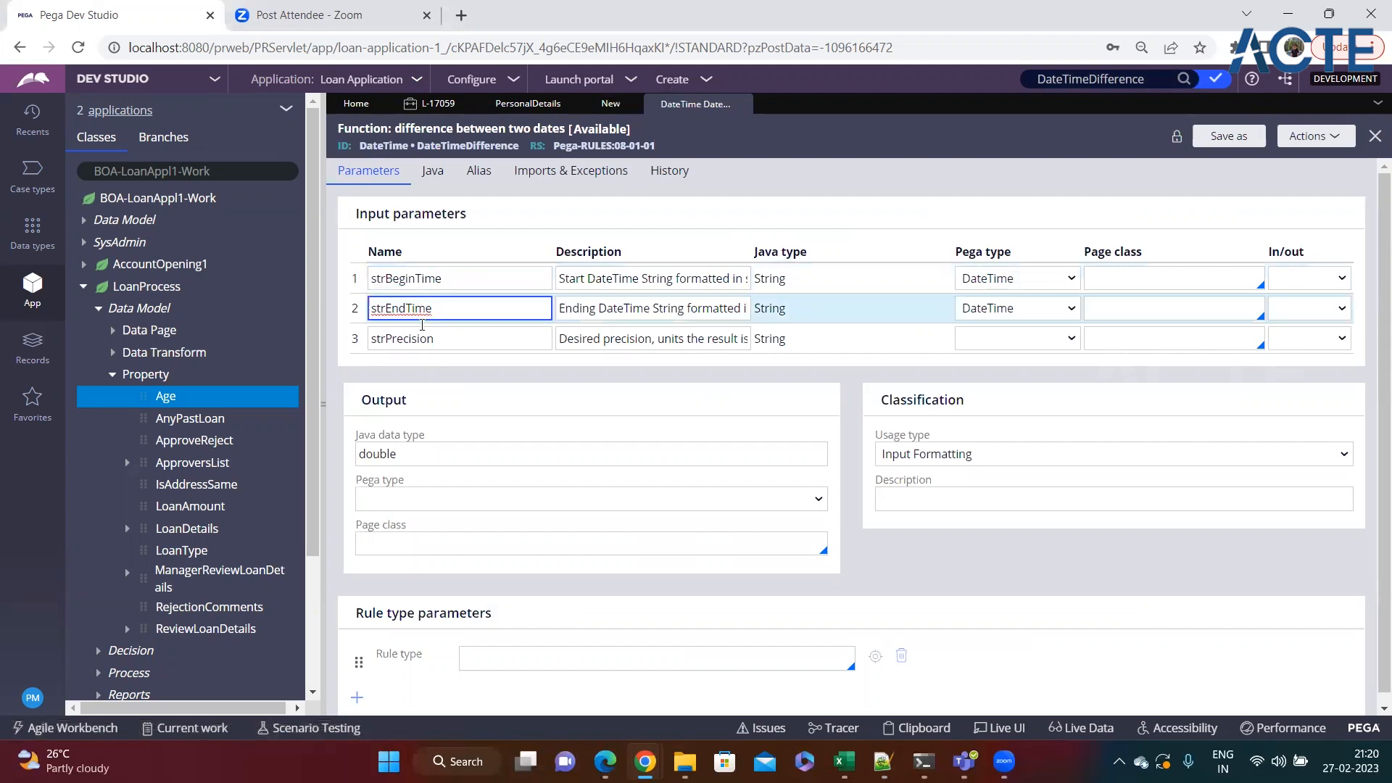
click(447, 339)
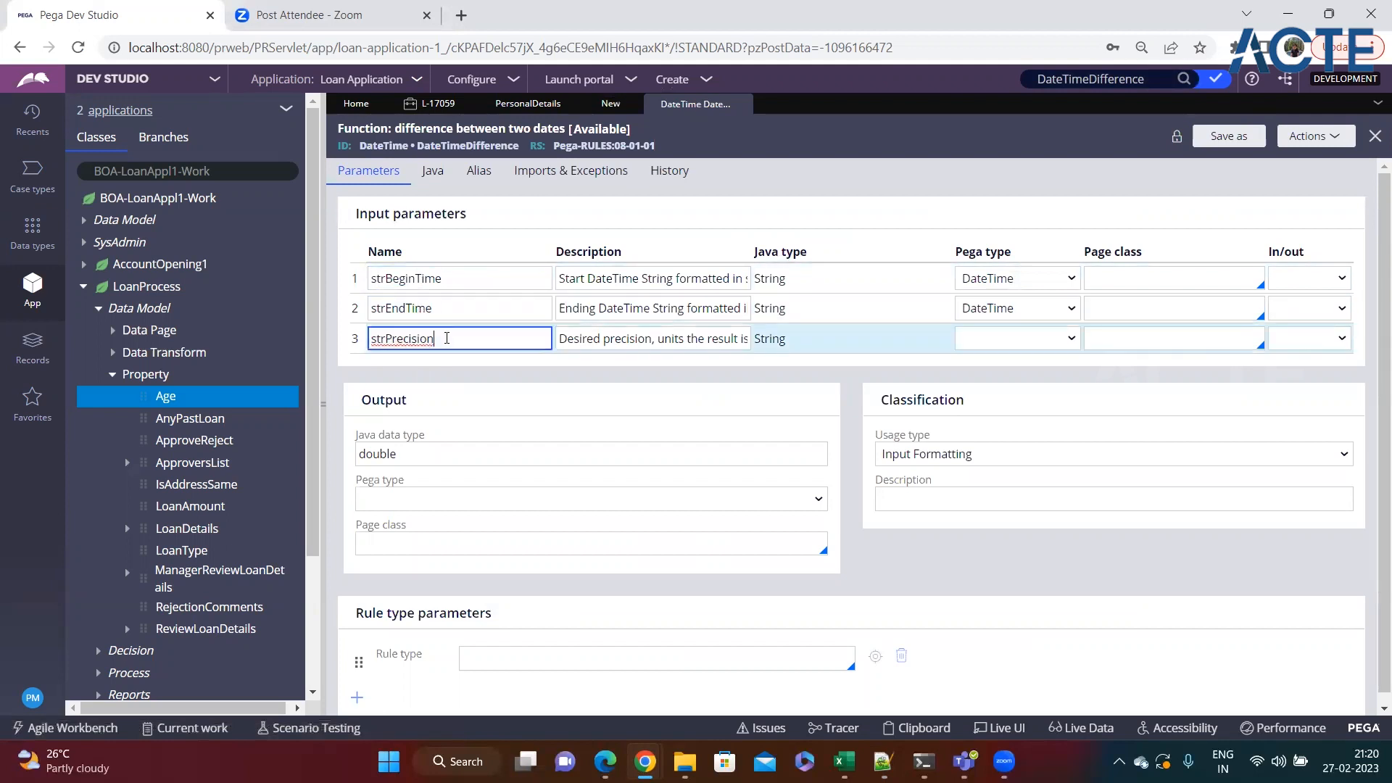
click(566, 339)
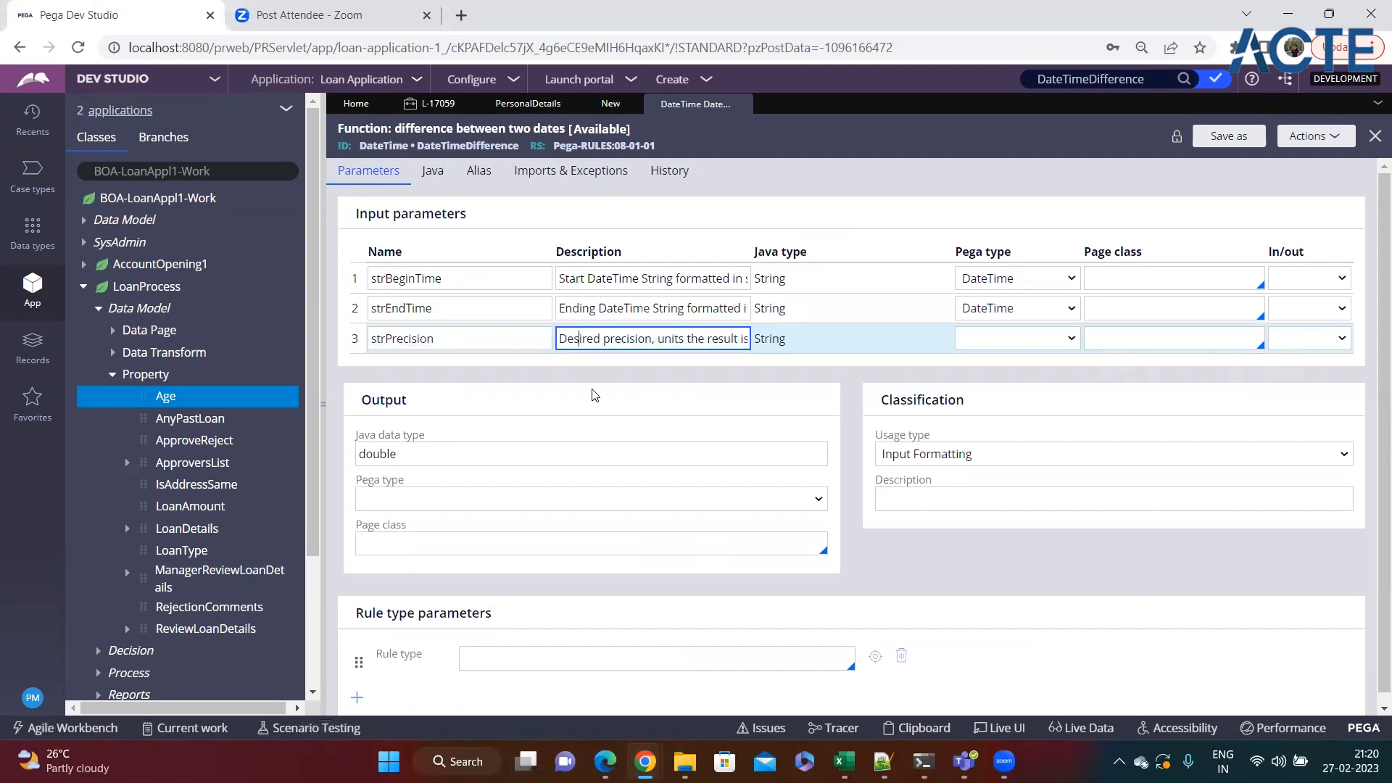
key(Right)
key(Right)
key(Right)
key(Right)
key(Right)
key(Right)
key(Right)
key(Right)
key(Right)
key(Right)
key(Right)
key(Right)
key(Right)
key(Right)
key(Right)
key(Right)
key(Right)
key(Right)
key(Right)
key(Right)
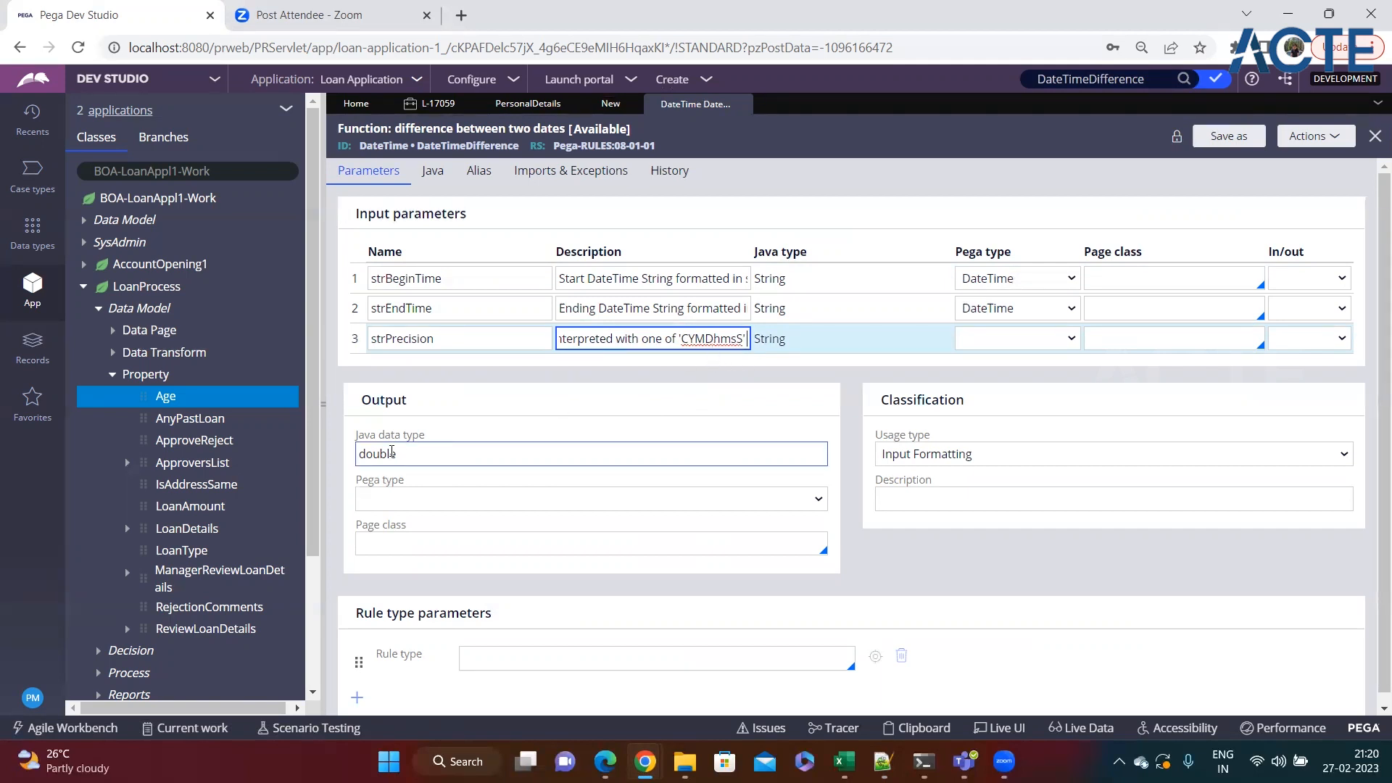
double_click(435, 451)
click(435, 451)
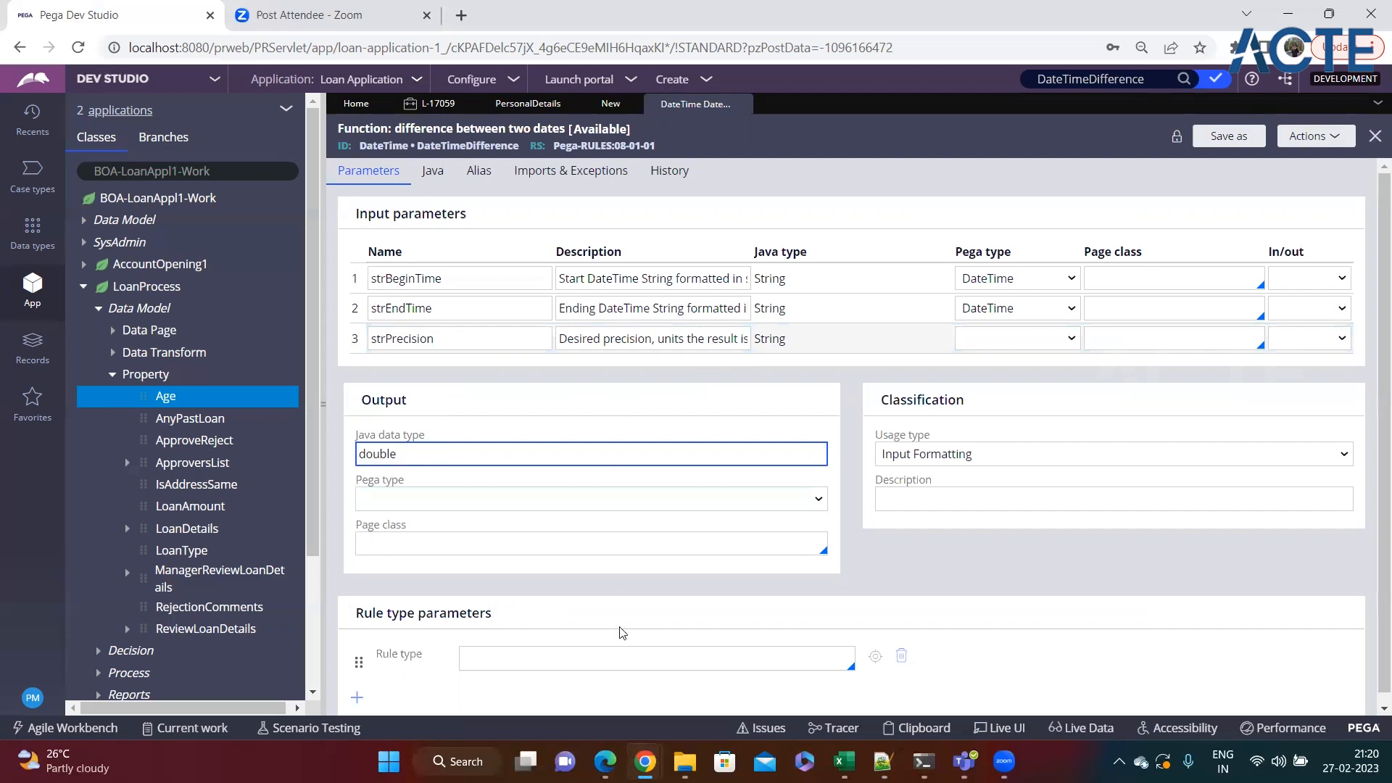
Check the round function in the Notepad++ expression notes and return to the function rule in Pega Dev Studio.
click(883, 761)
click(347, 651)
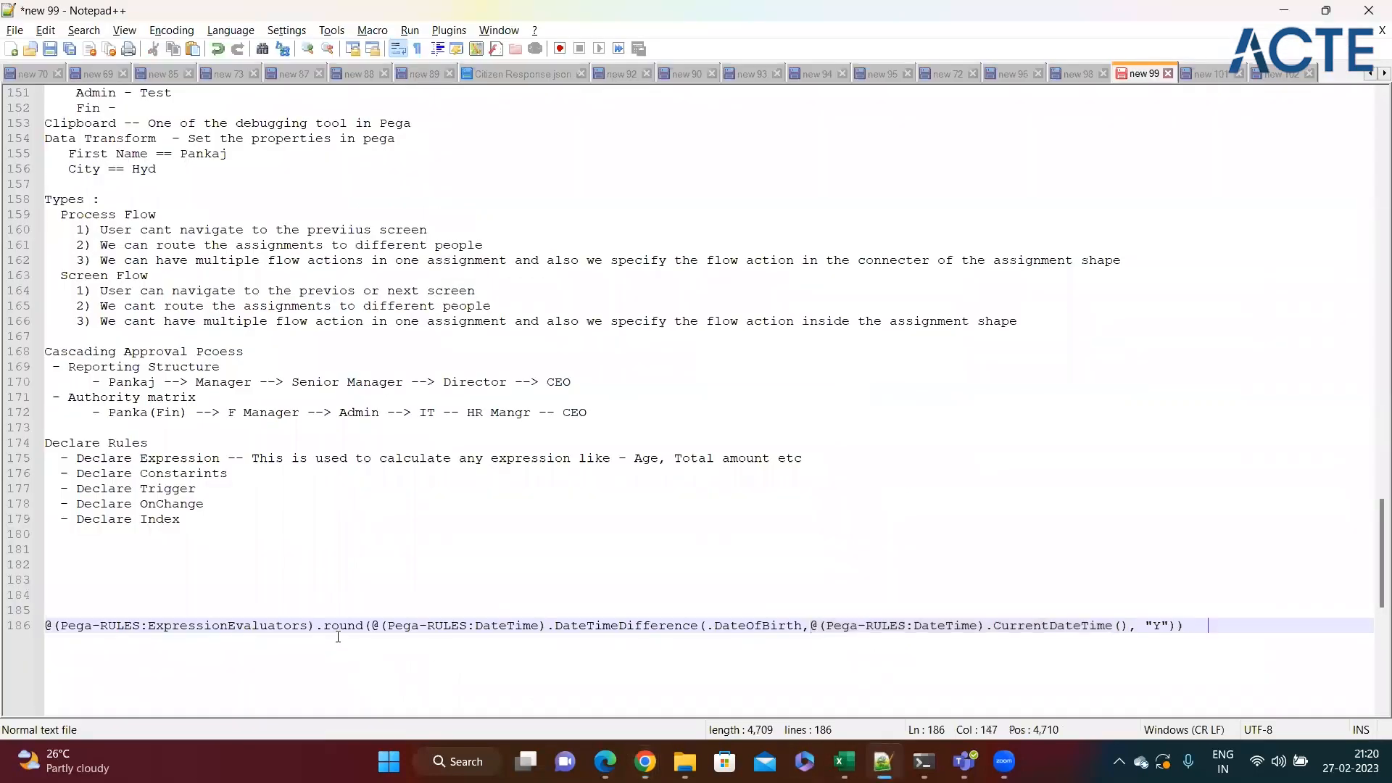
double_click(342, 651)
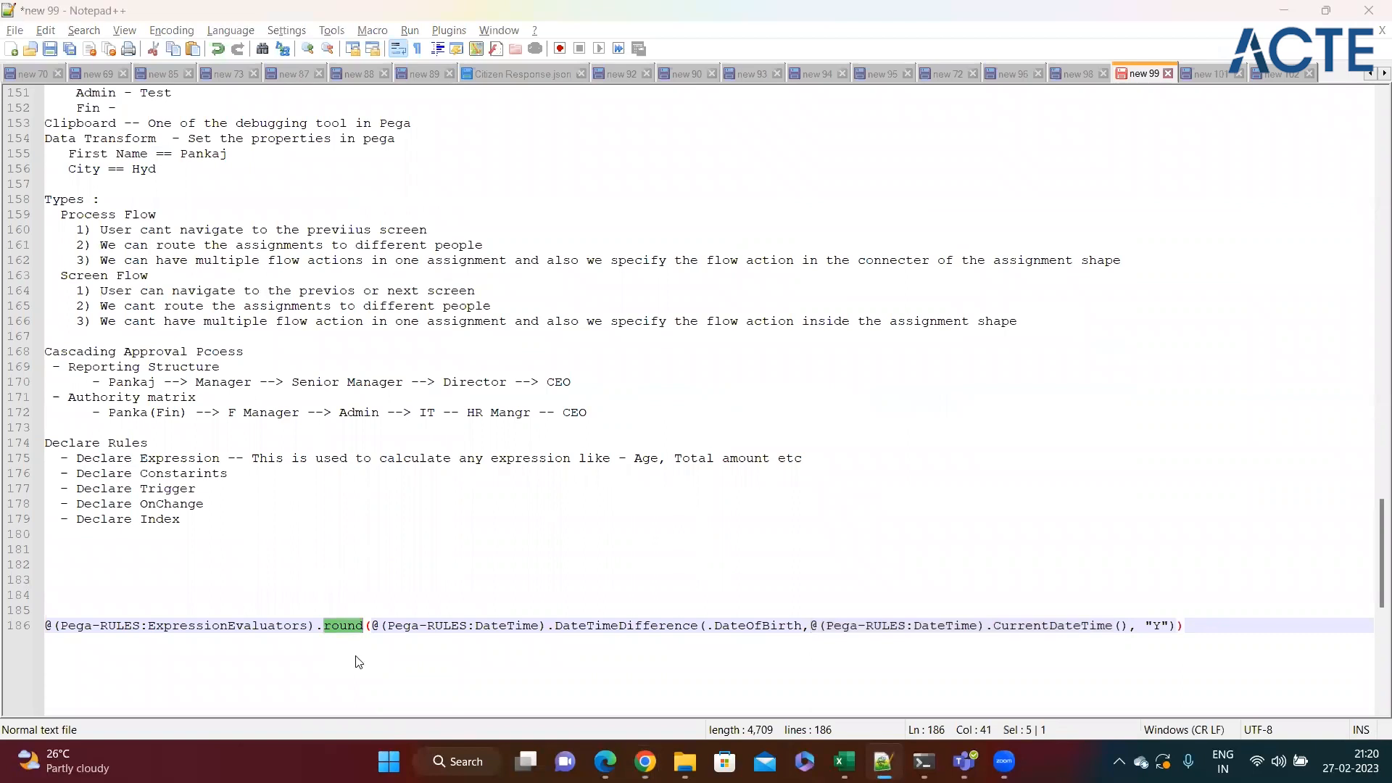
key(alt+Tab)
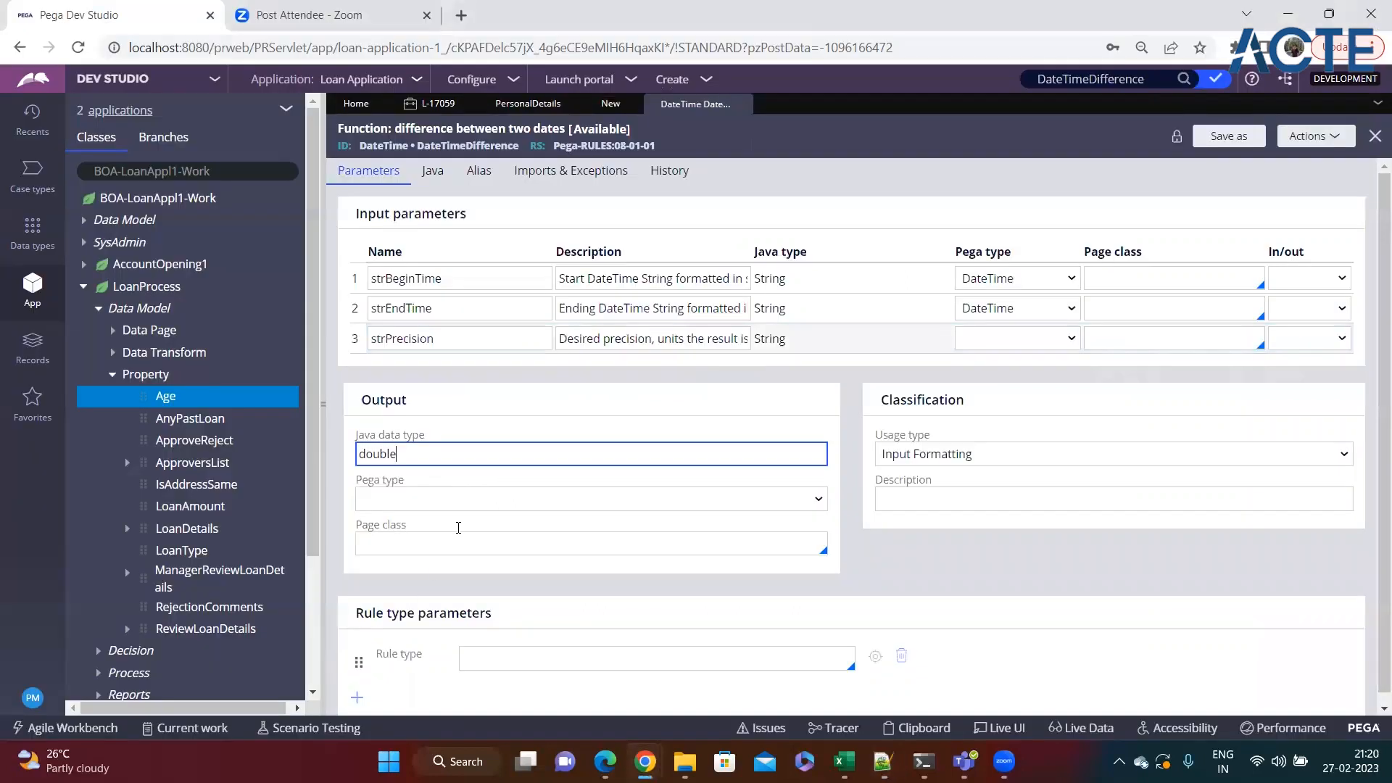
Review the Java source of the DateTimeDifference function, go back to its parameters, and close the function rule.
click(433, 174)
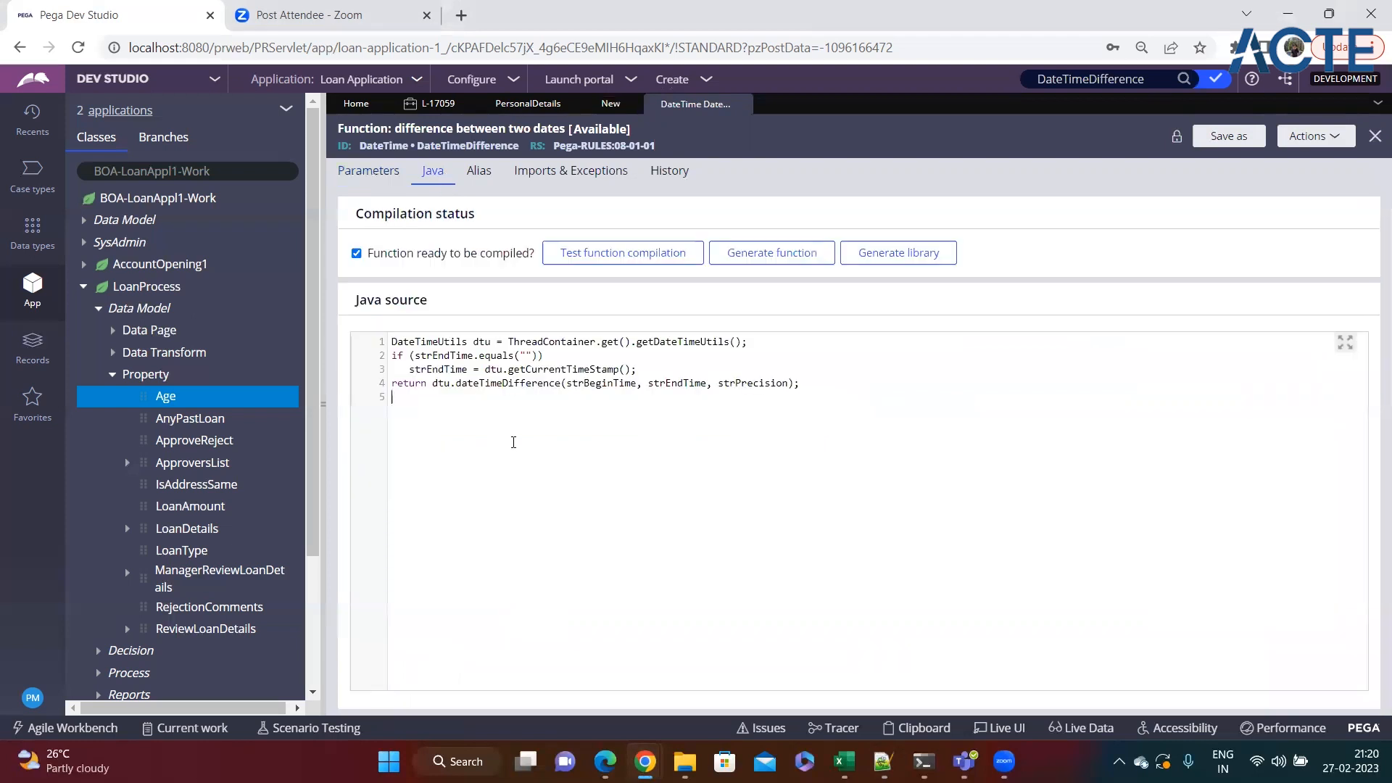
drag(834, 388, 393, 341)
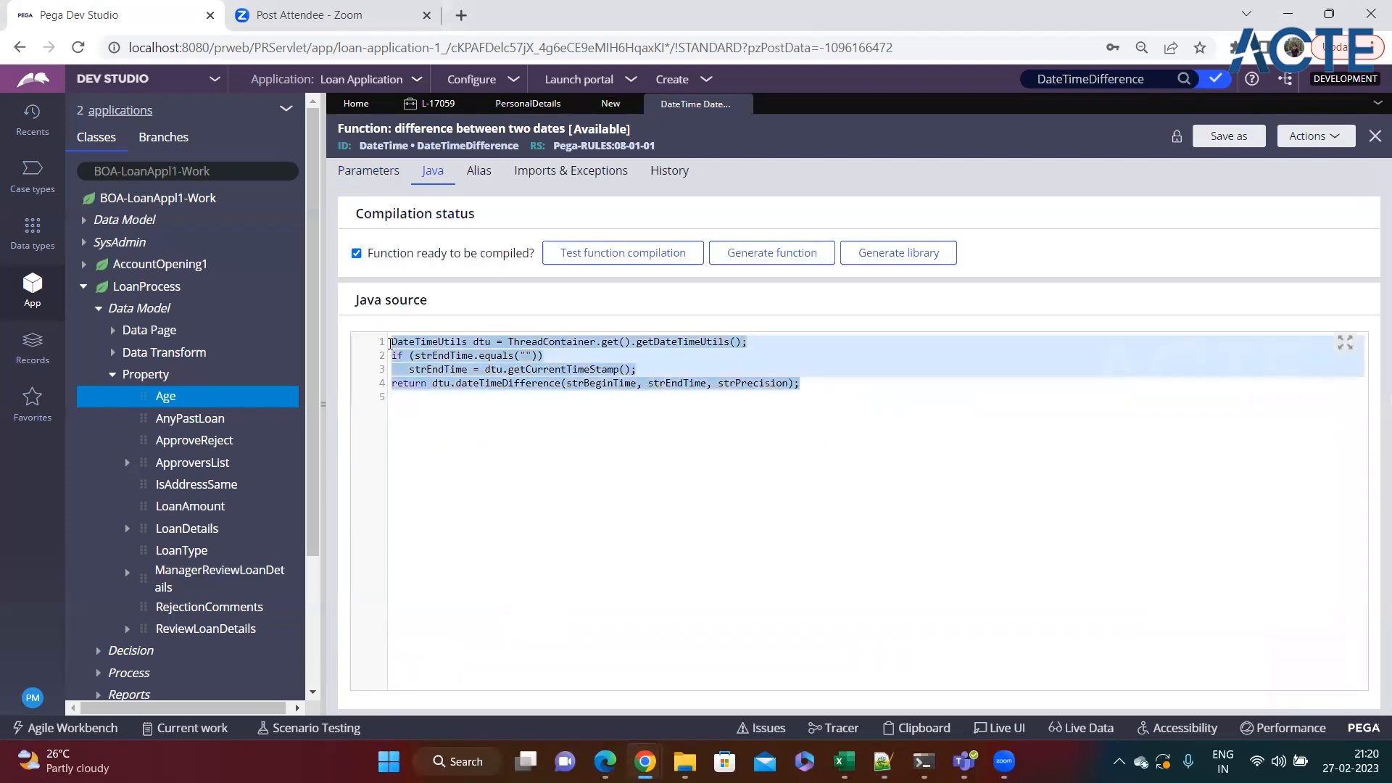
click(514, 424)
click(399, 180)
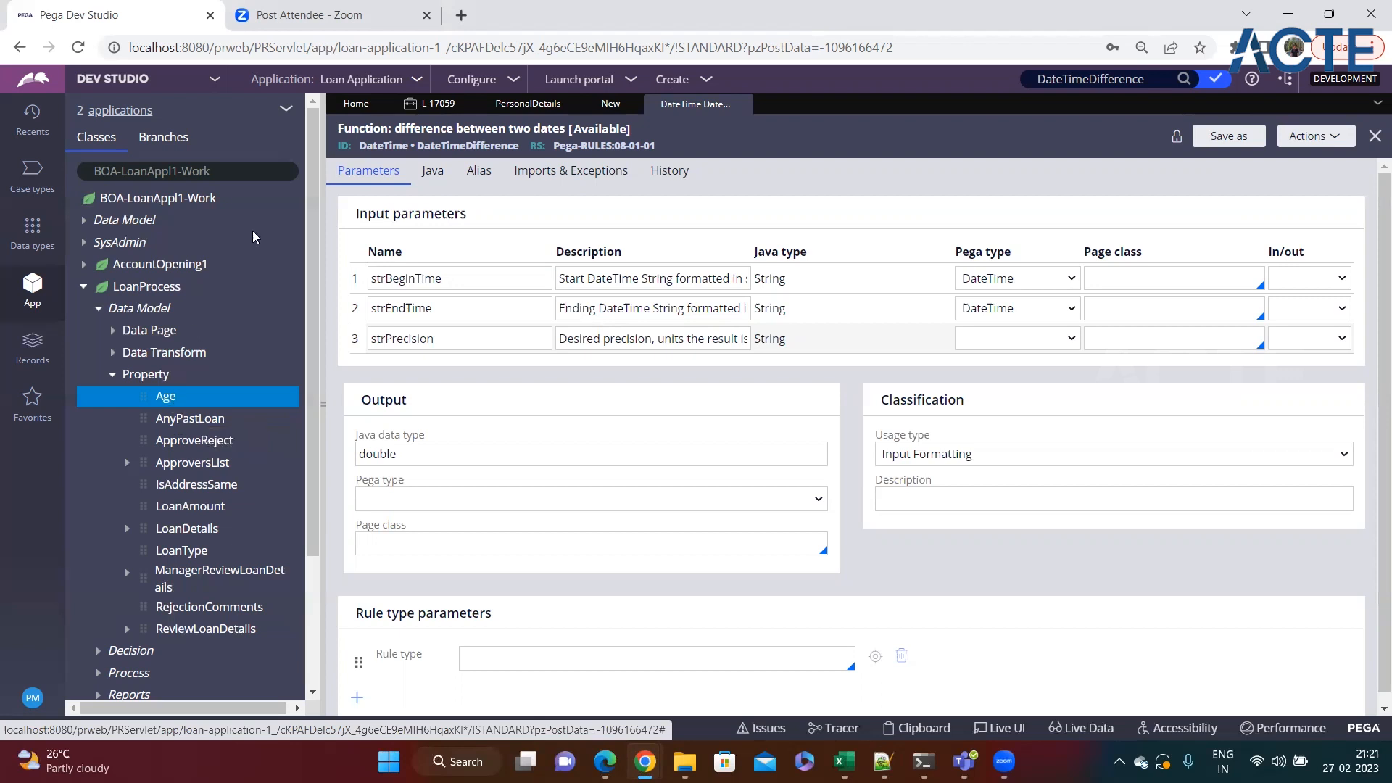
click(742, 104)
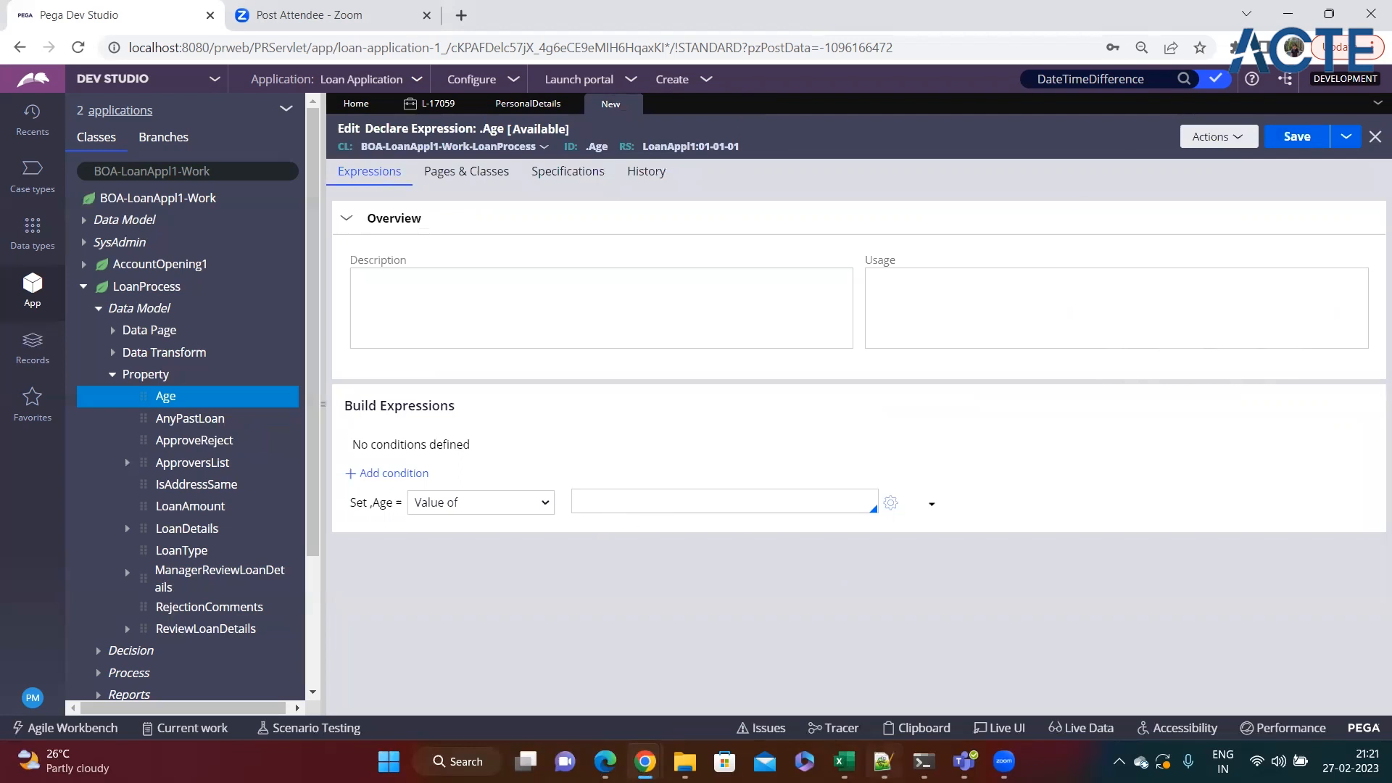
Copy @(Pega-RULES:ExpressionEvaluators).round(@(Pega-RULES:DateTime).DateTimeDifference(.DateOfBirth,@(Pega-RULES:DateTime).CurrentDateTime(), "Y")) from Notepad++ into the .Age value in Pega Dev Studio and save the rule.
click(883, 761)
drag(1194, 628, 3, 635)
key(ctrl+c)
click(645, 762)
click(602, 500)
key(ctrl+v)
key(ctrl+s)
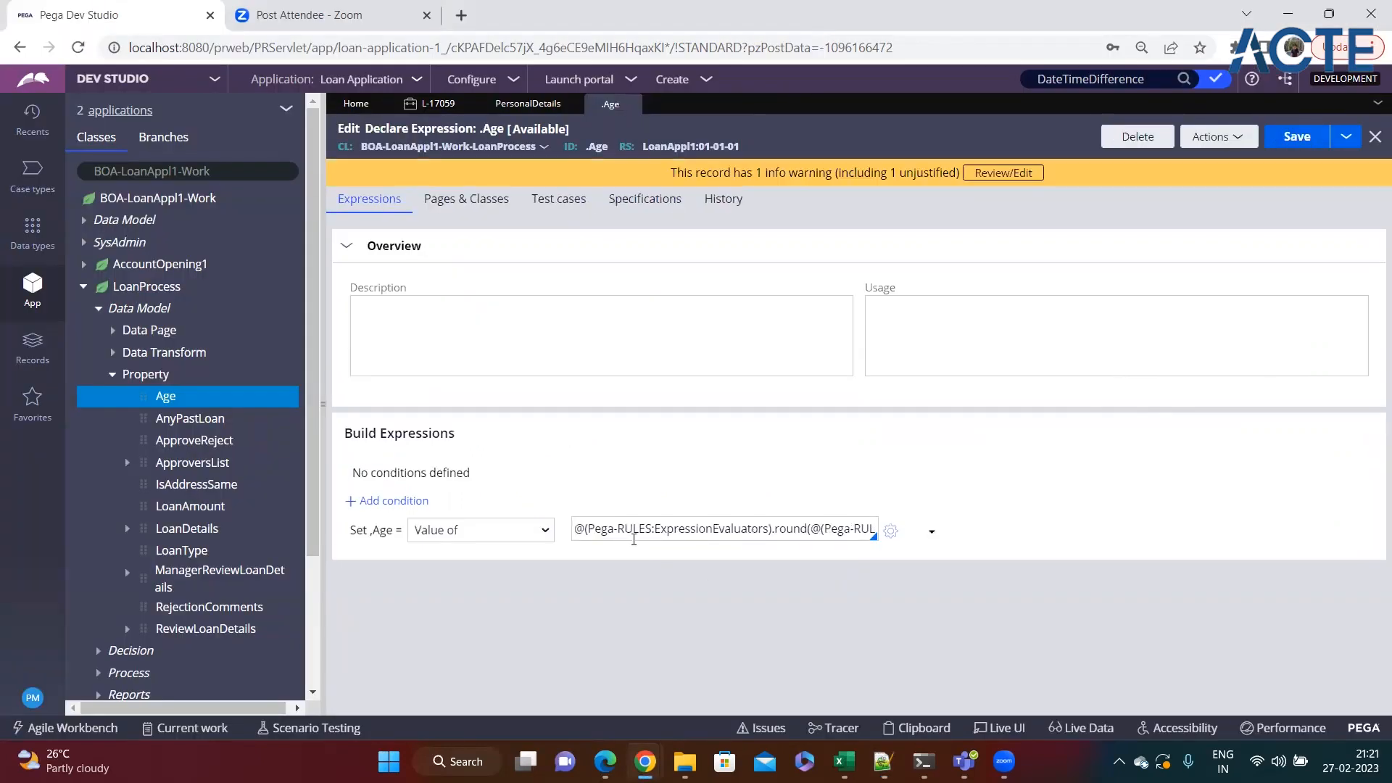
Enter "test" as both the description and the usage of the Age Declare Expression and save the rule.
click(590, 324)
text(test)
click(957, 331)
text(test)
click(733, 354)
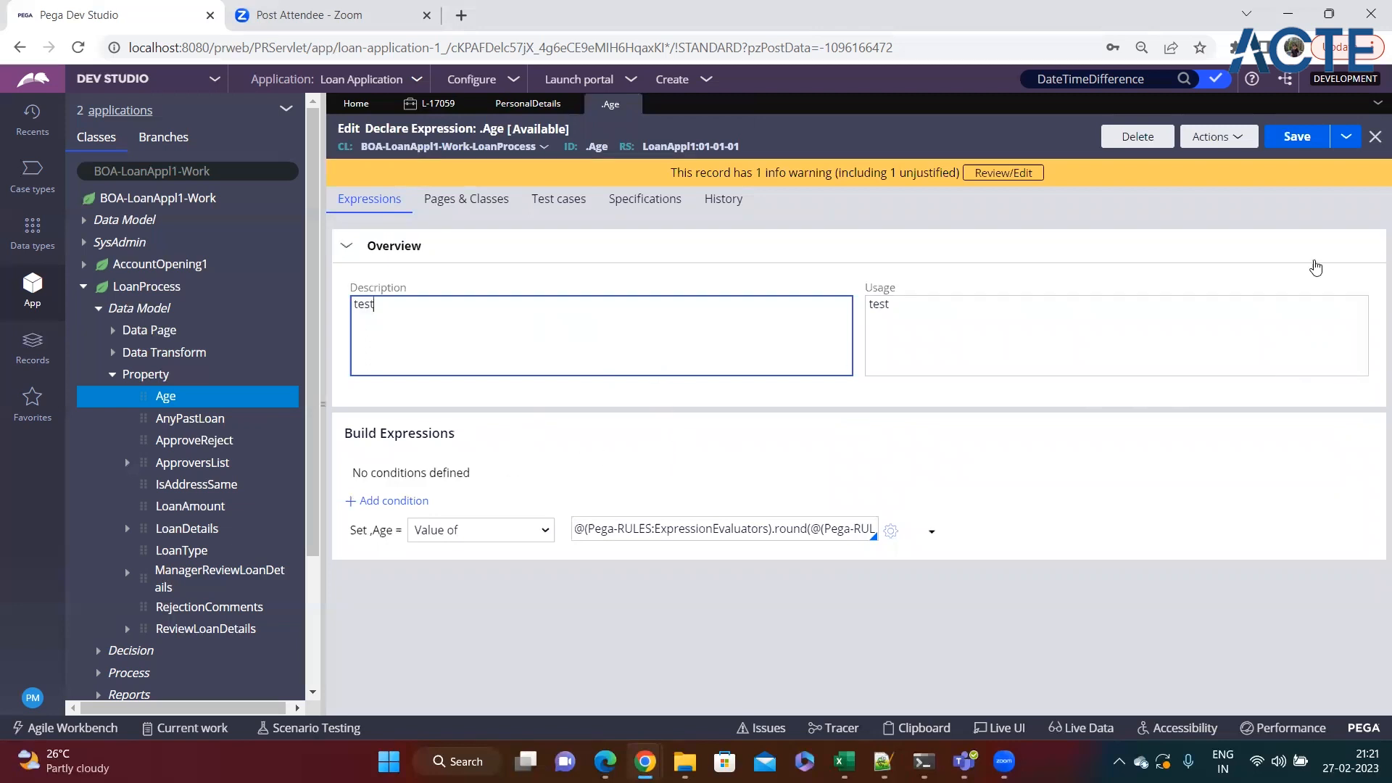
click(1298, 136)
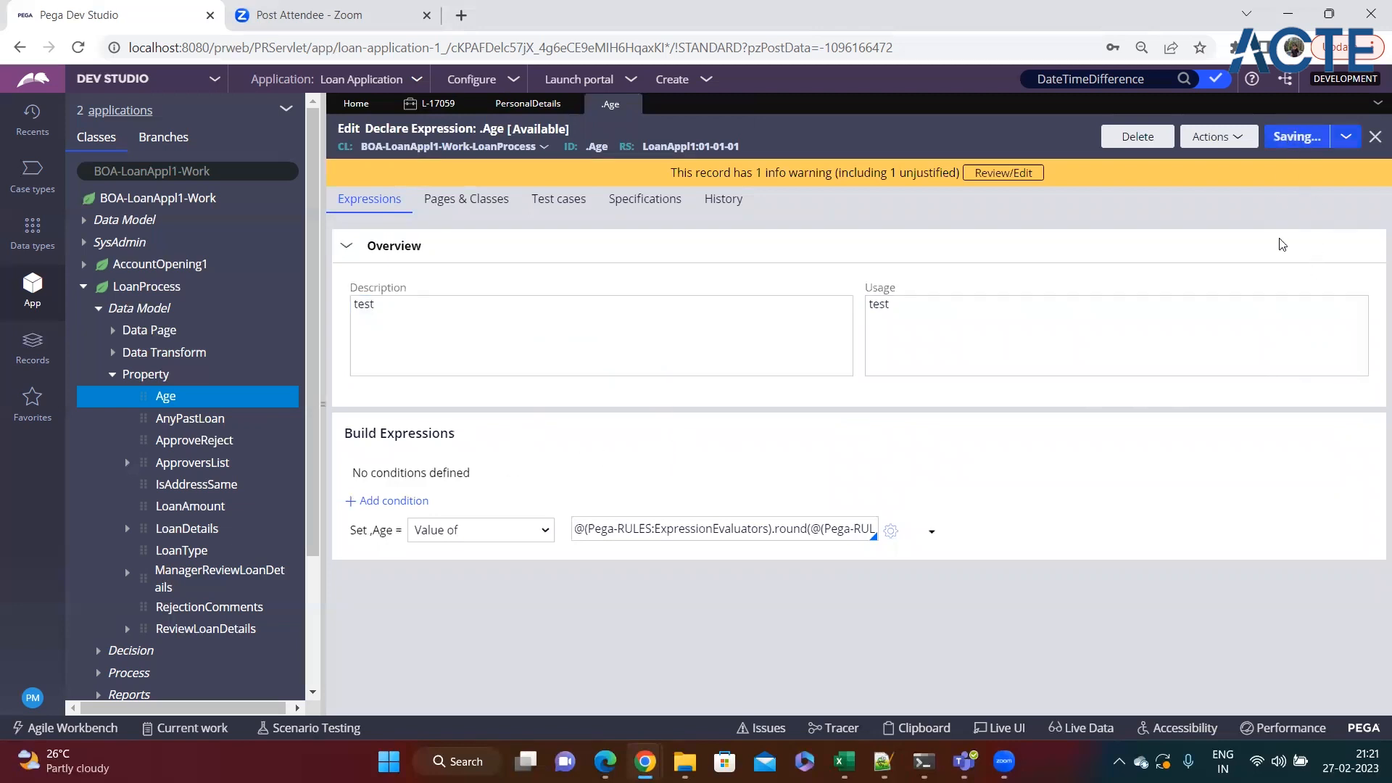
Add an IF condition row to the Age Declare Expression.
click(388, 501)
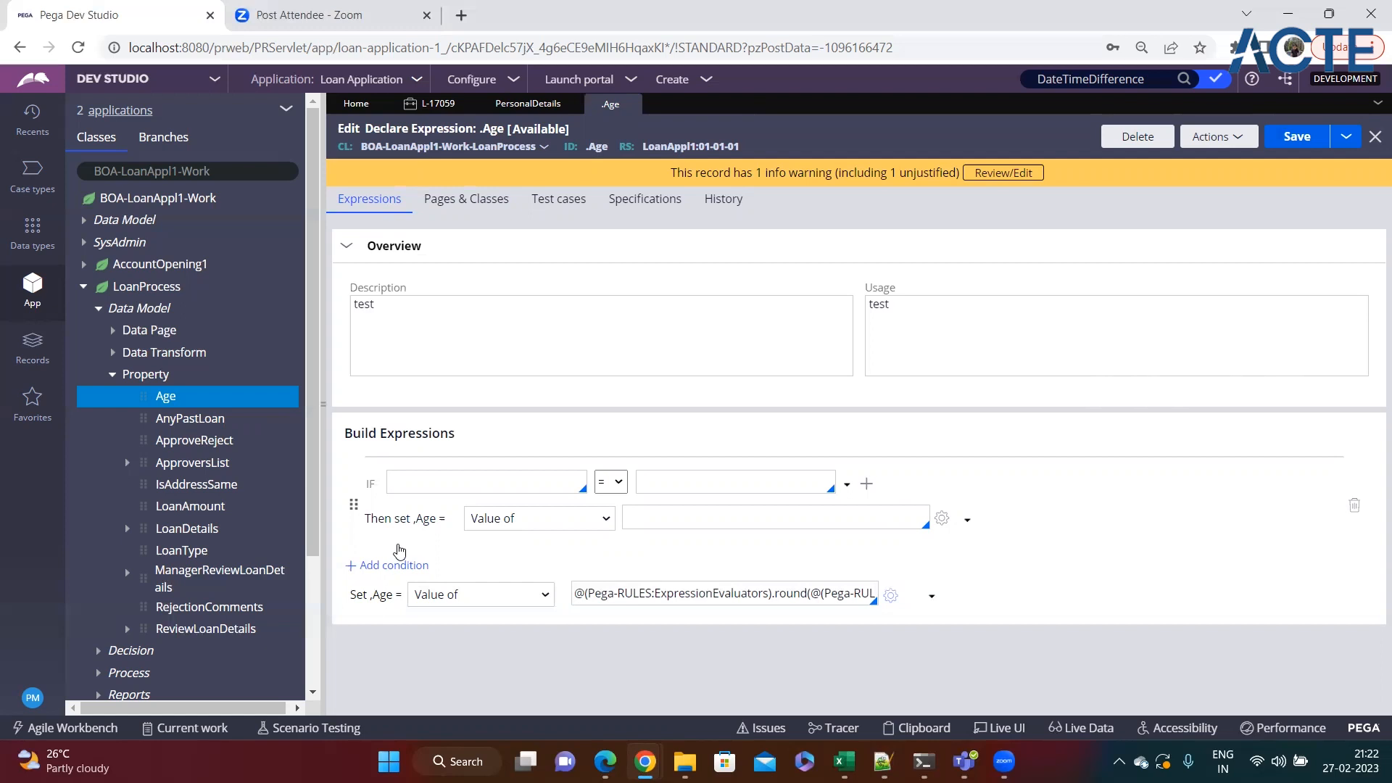
Define the first condition of the Age Declare Expression as Age > 65 with the resulting value 9%.
text(Age)
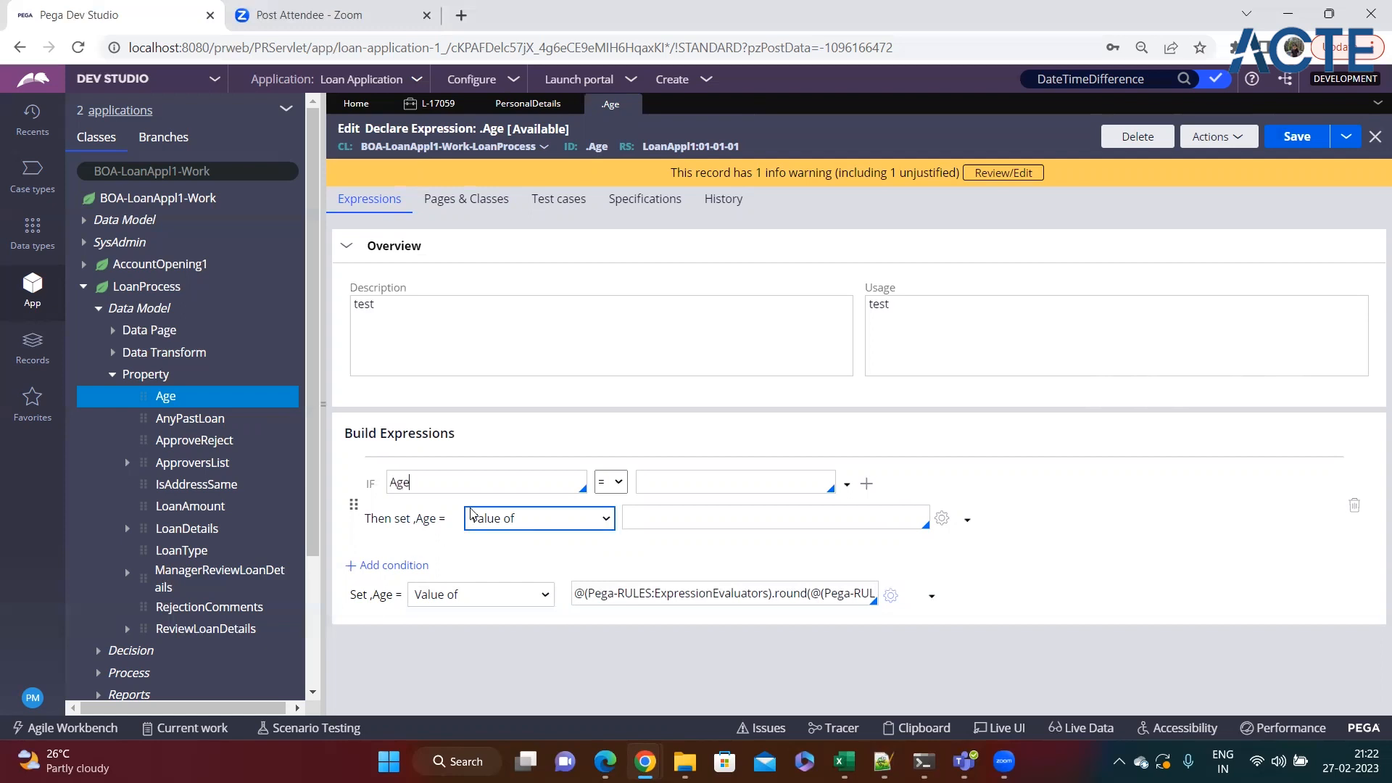
click(609, 482)
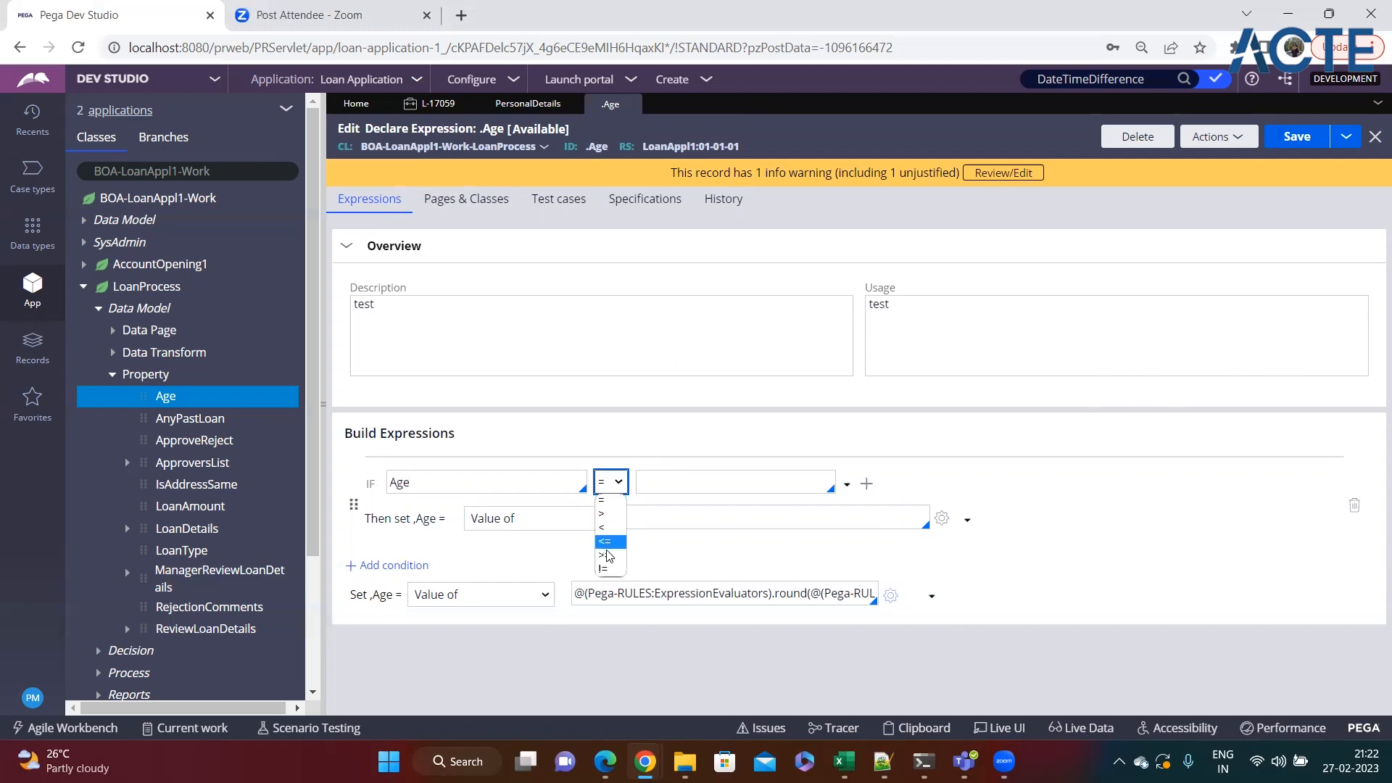
click(604, 514)
click(664, 488)
text(65)
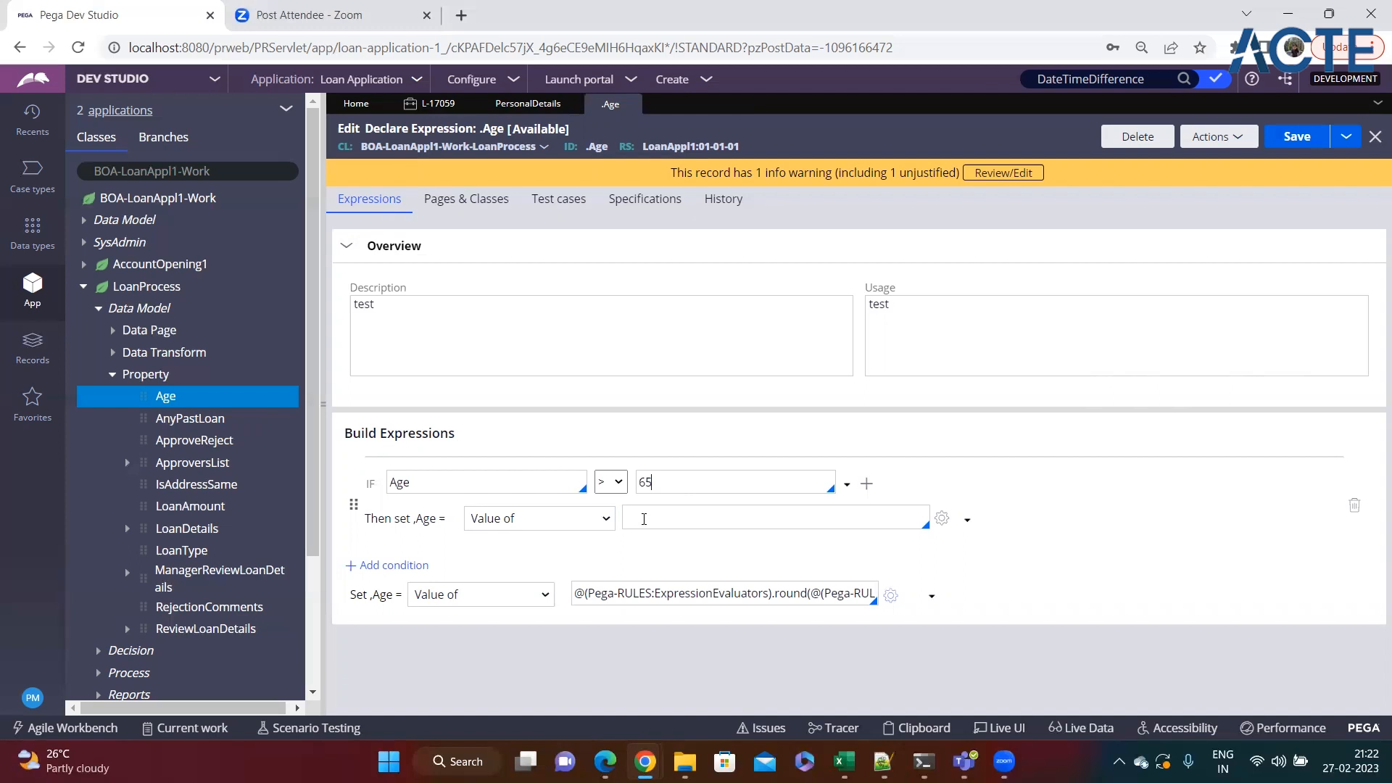
click(692, 519)
text(9)
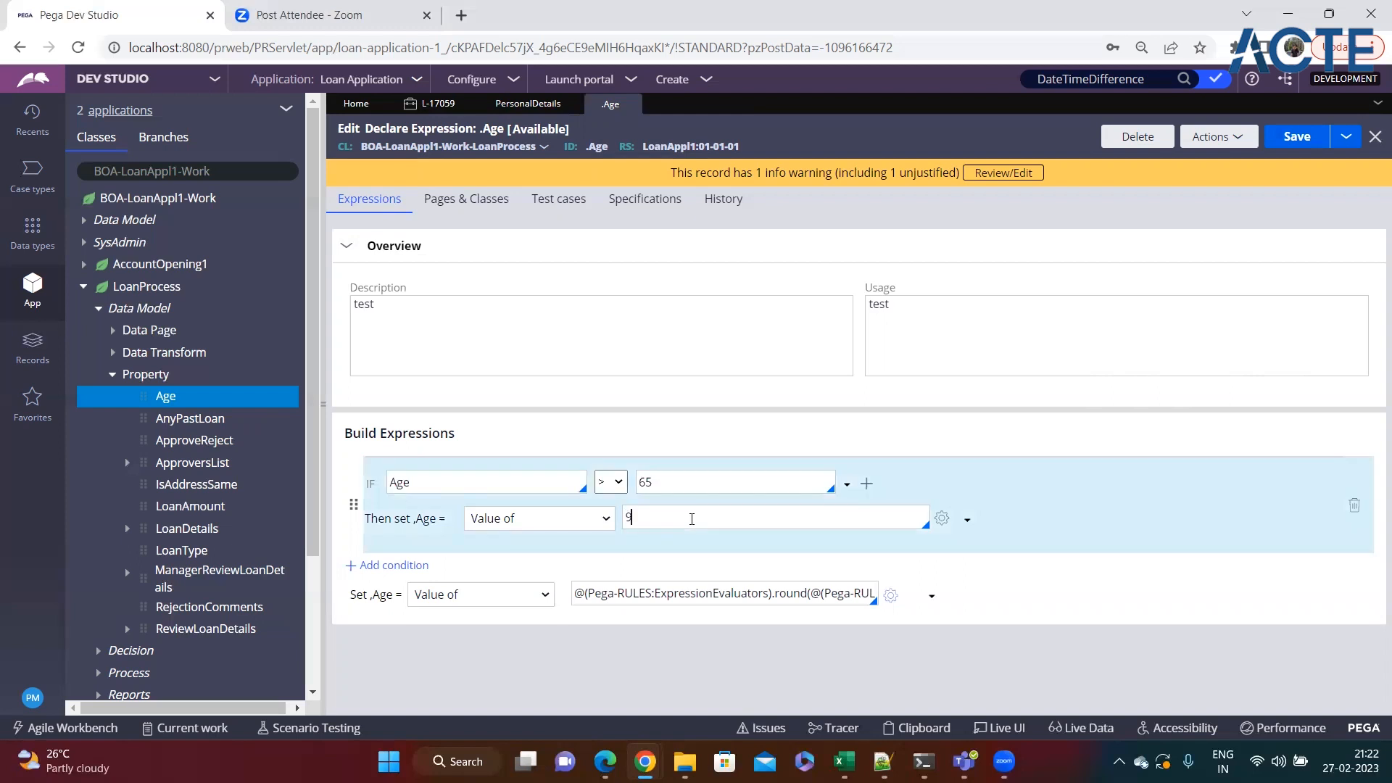
text(%)
drag(641, 518, 625, 517)
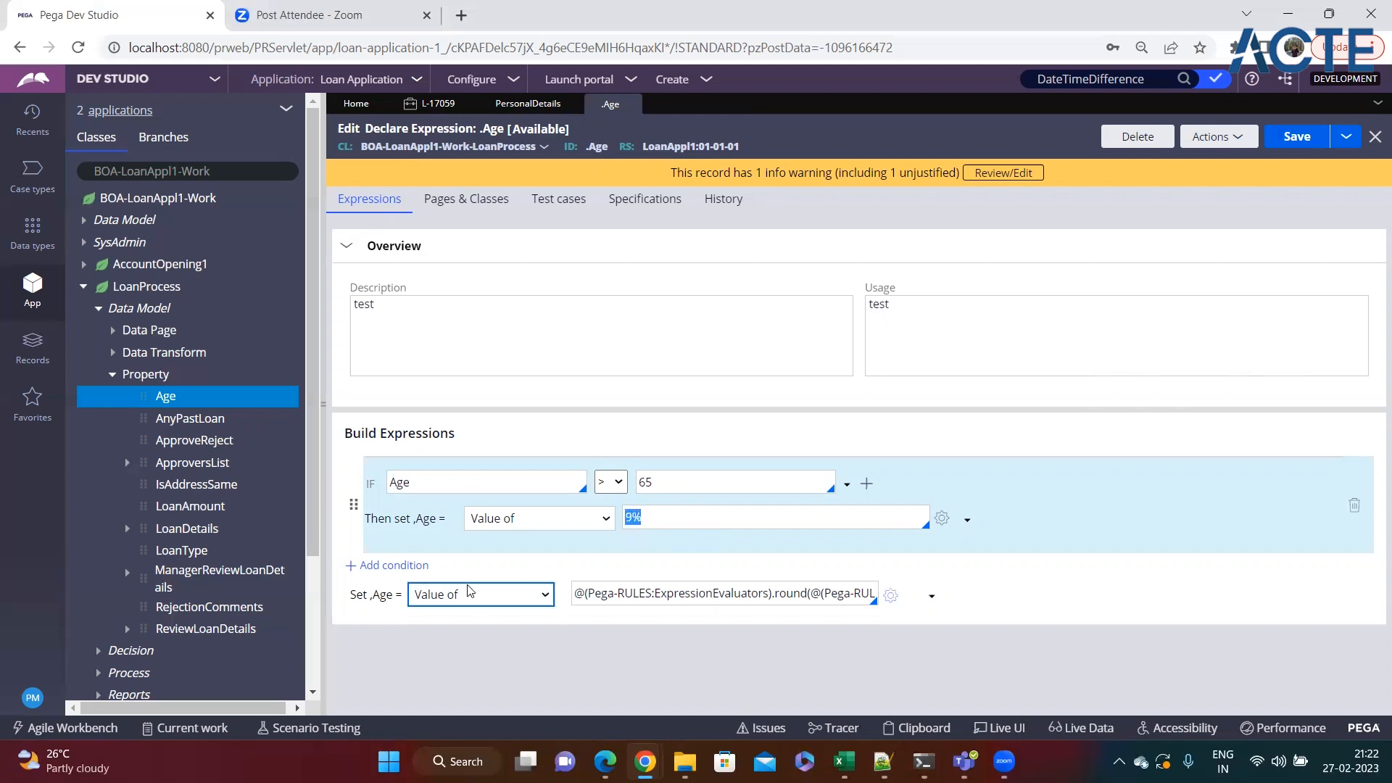
Add a second condition, Age < 65, with the resulting value 7.5.
click(403, 565)
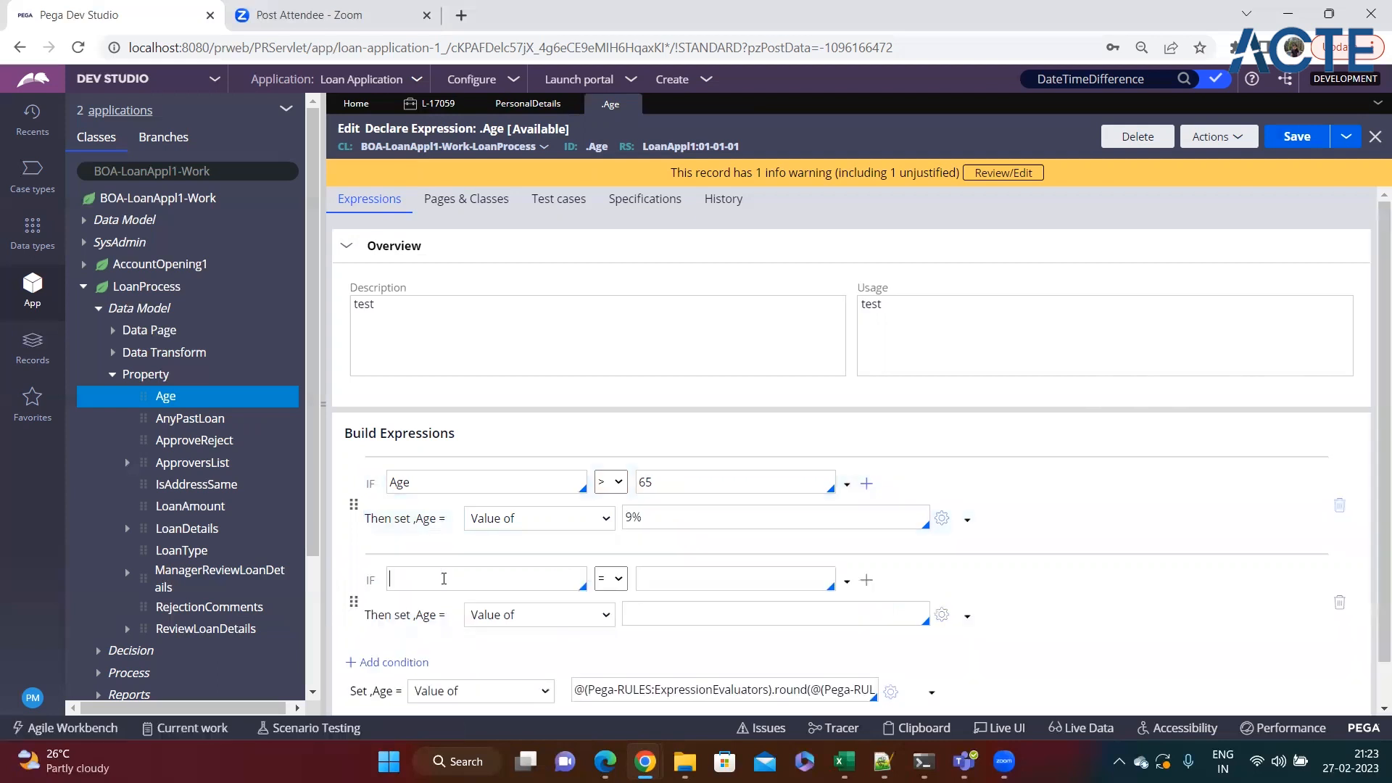
click(444, 577)
text(Age)
click(610, 578)
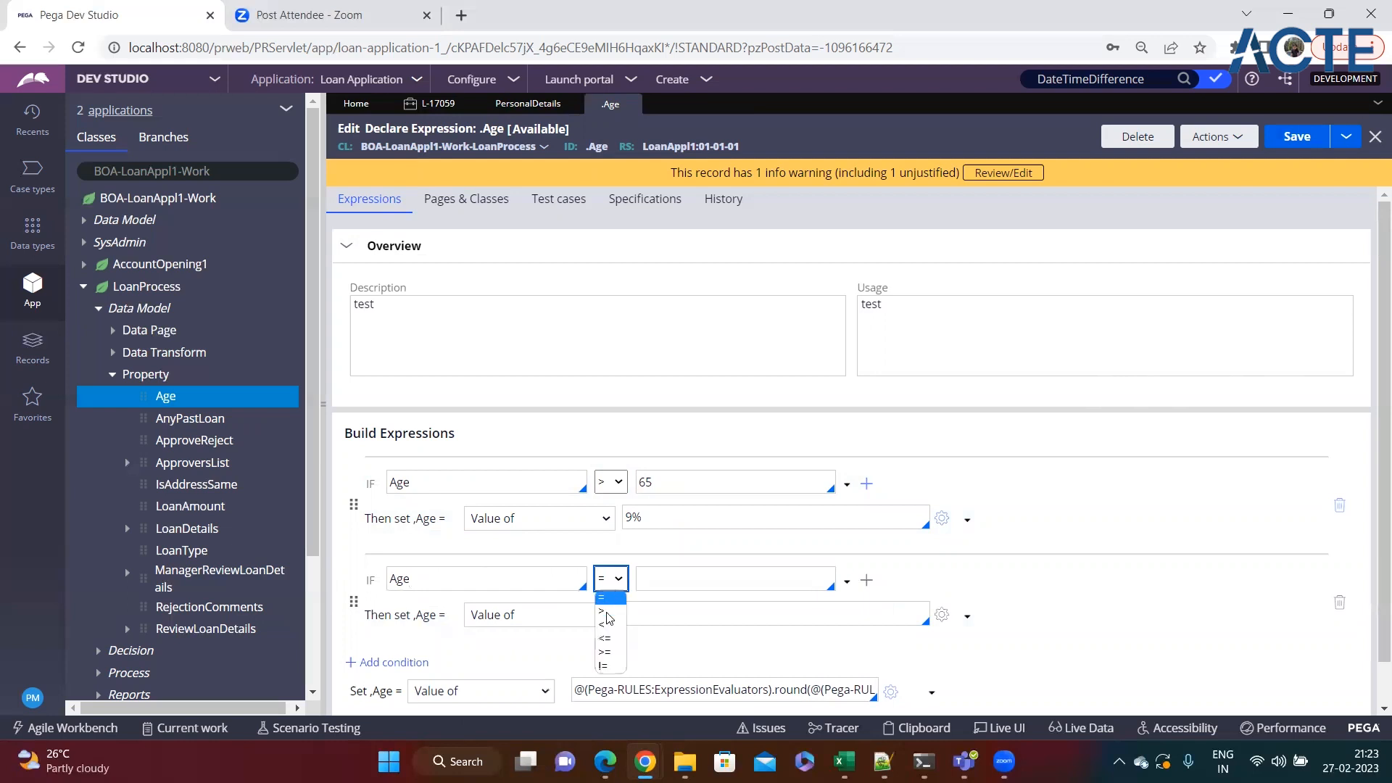
click(608, 625)
click(678, 576)
text(65)
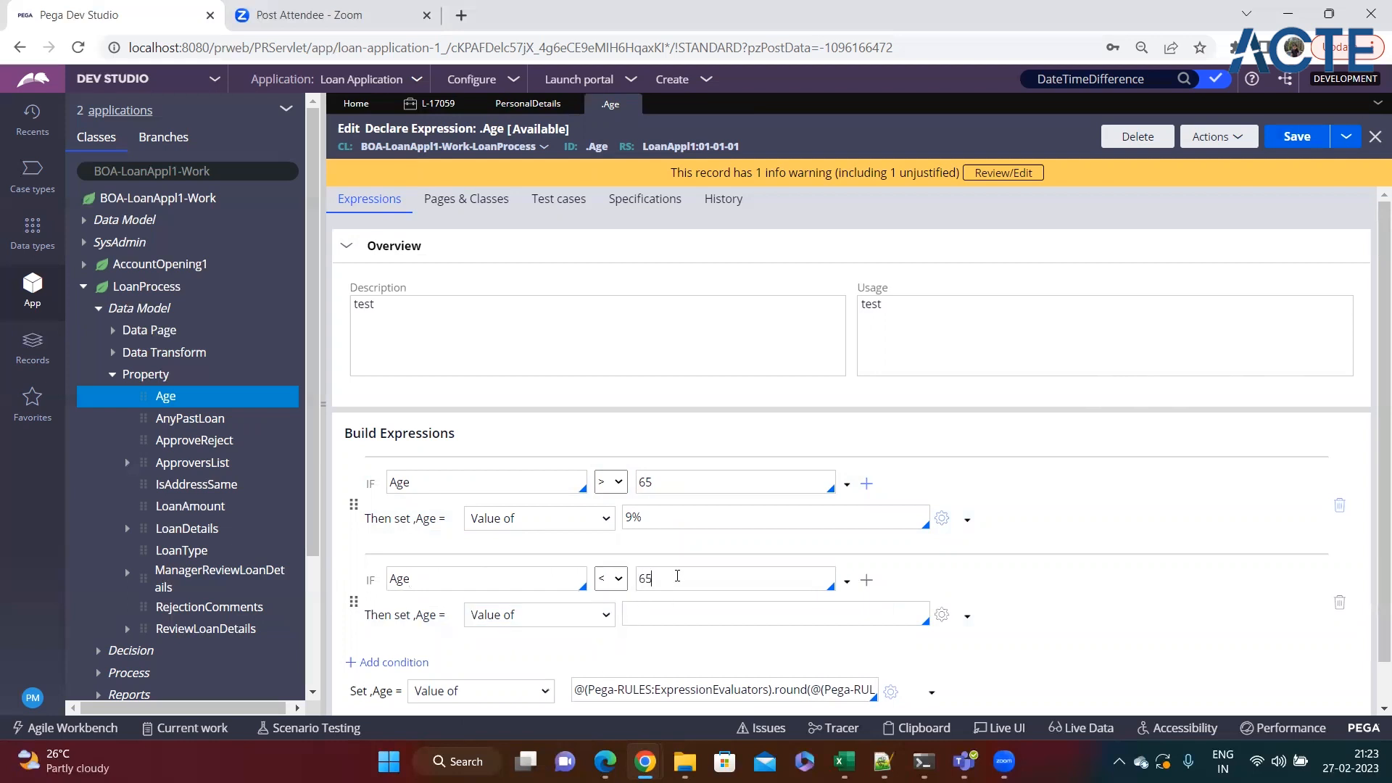
click(652, 616)
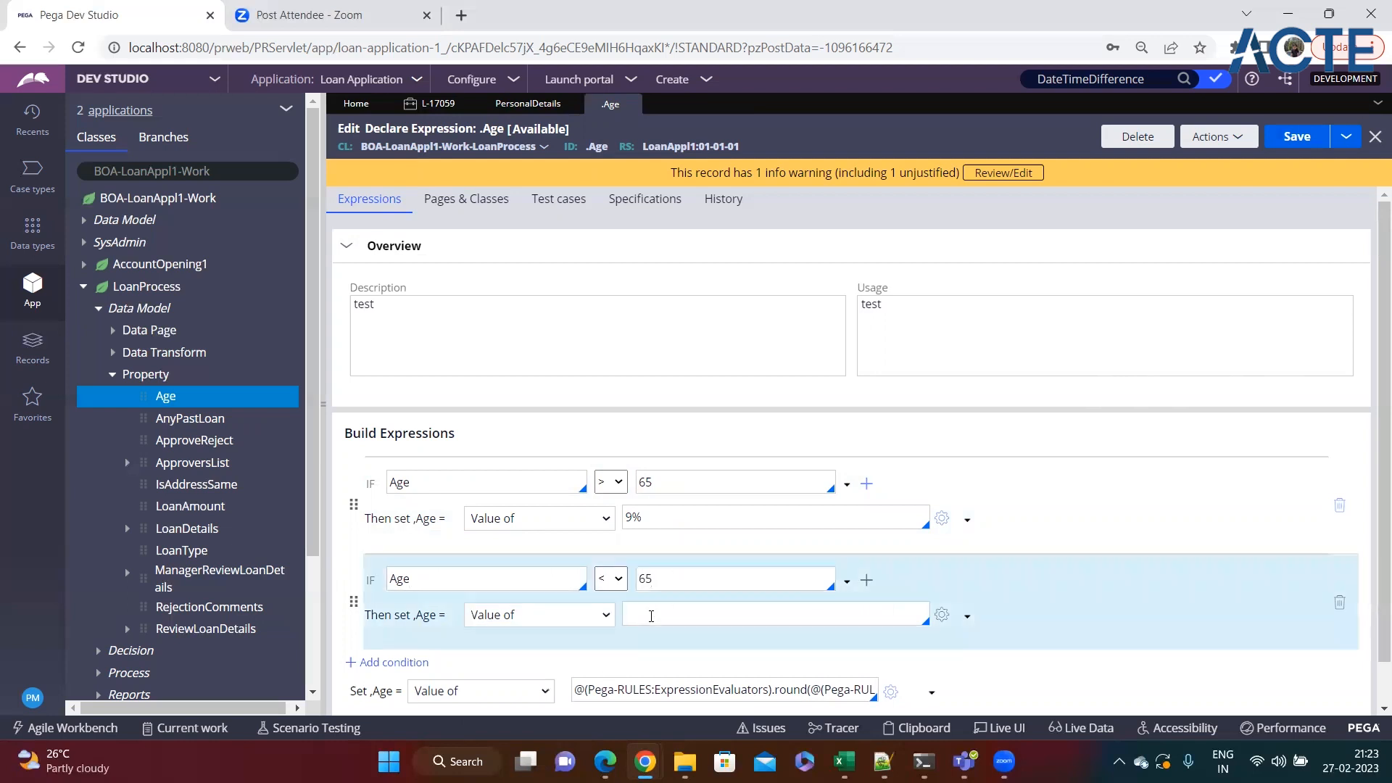
text(75)
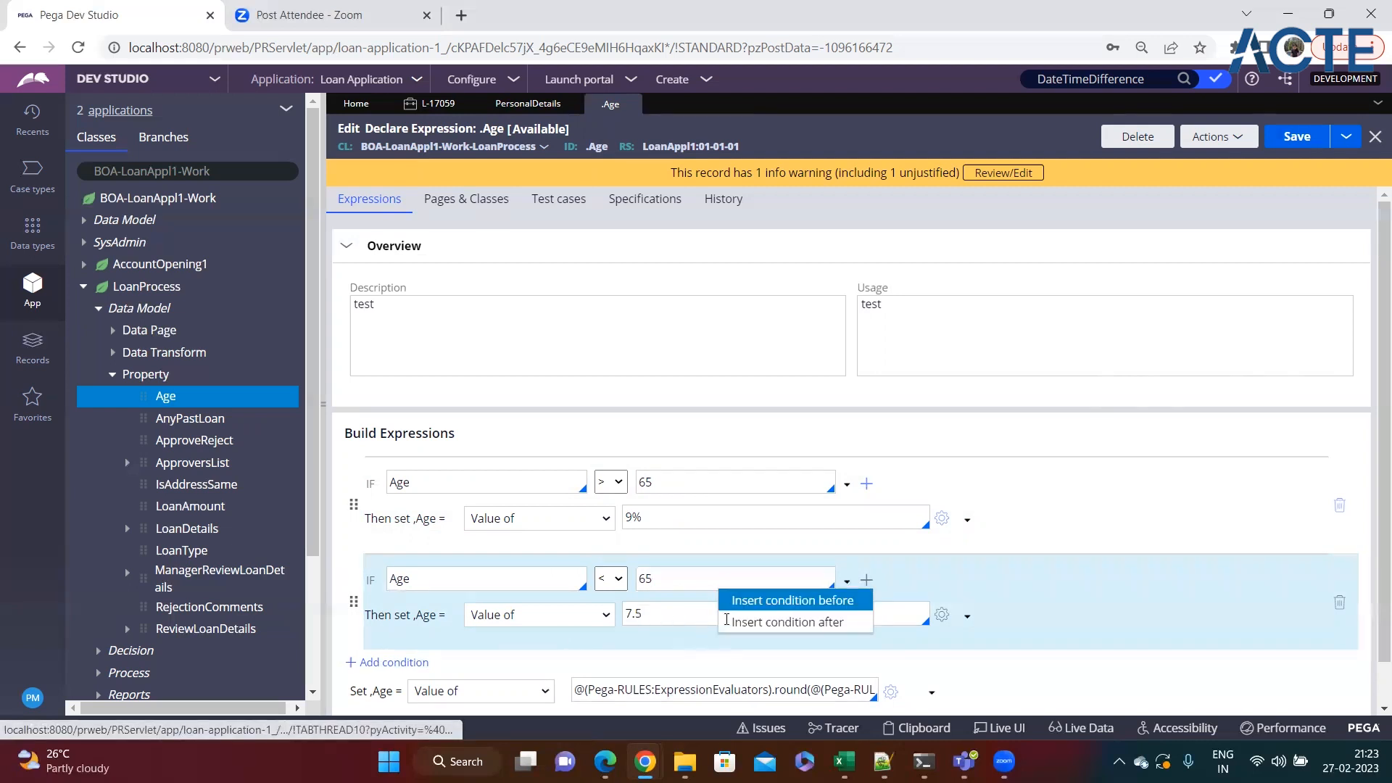
Extend the second condition with an AND clause requiring .gender = Female.
click(772, 610)
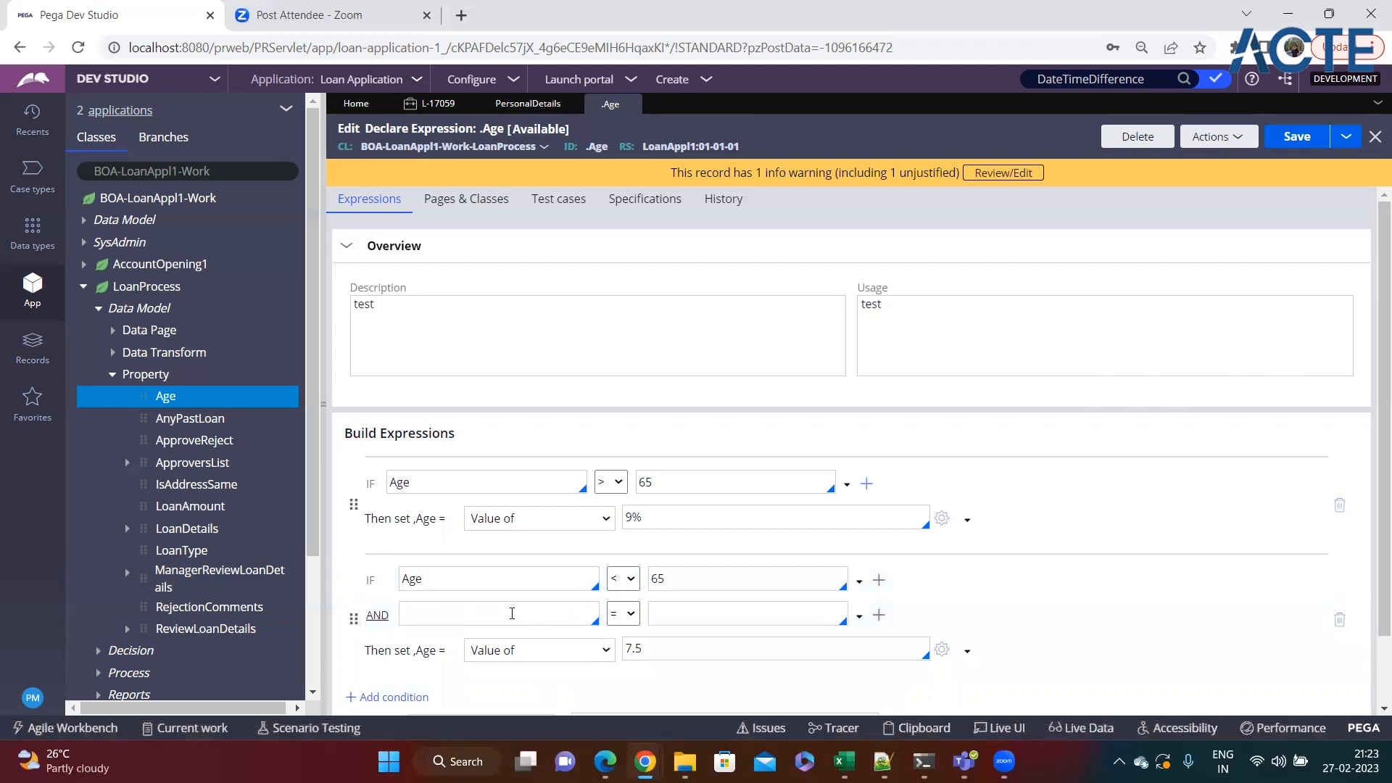
click(506, 614)
text(.gender)
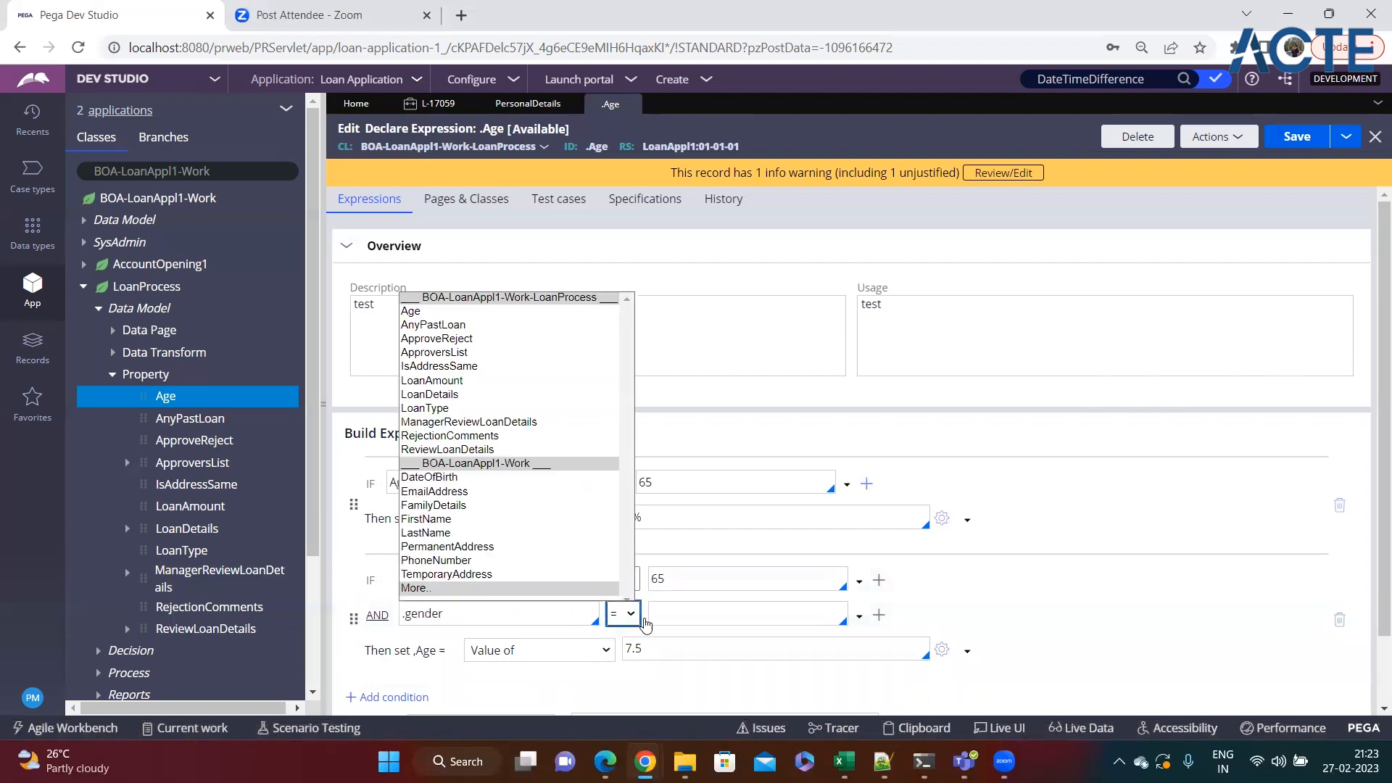
click(695, 617)
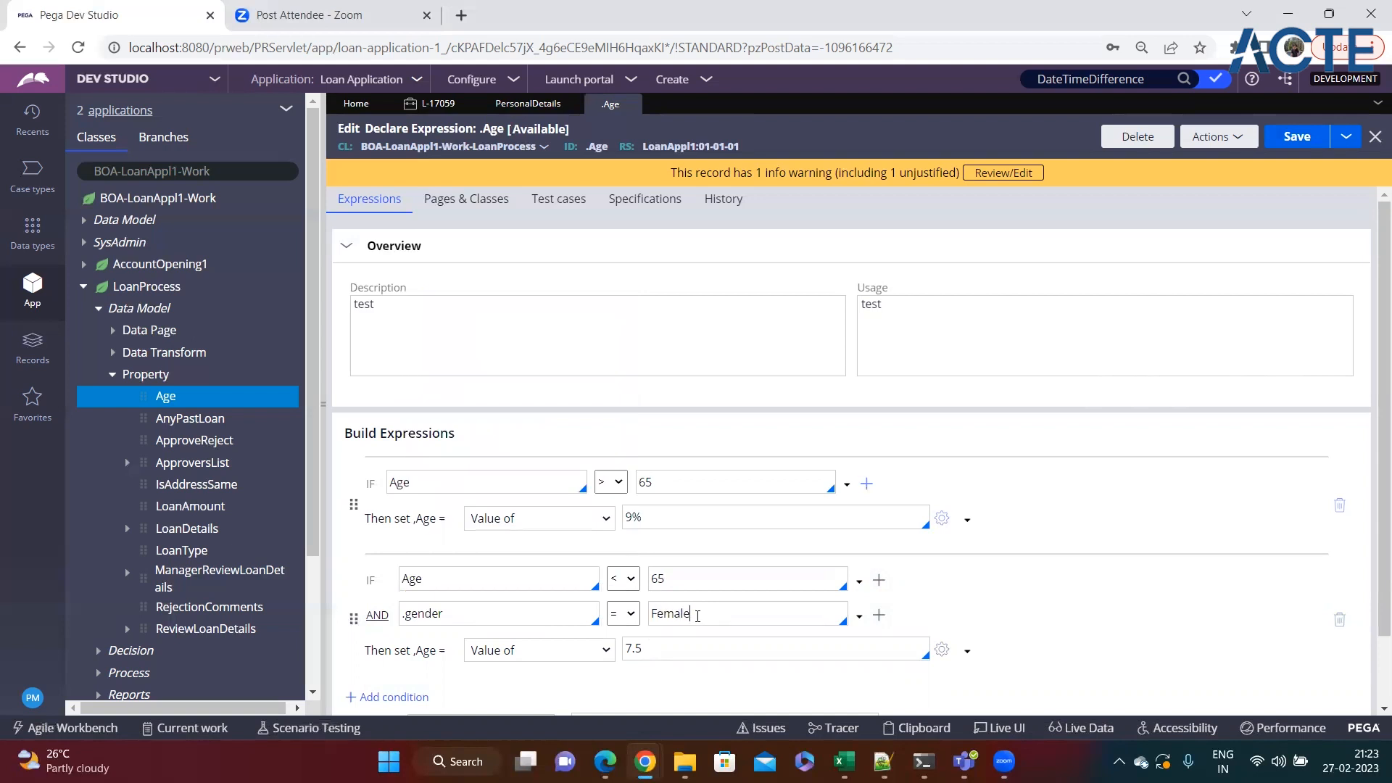
click(668, 650)
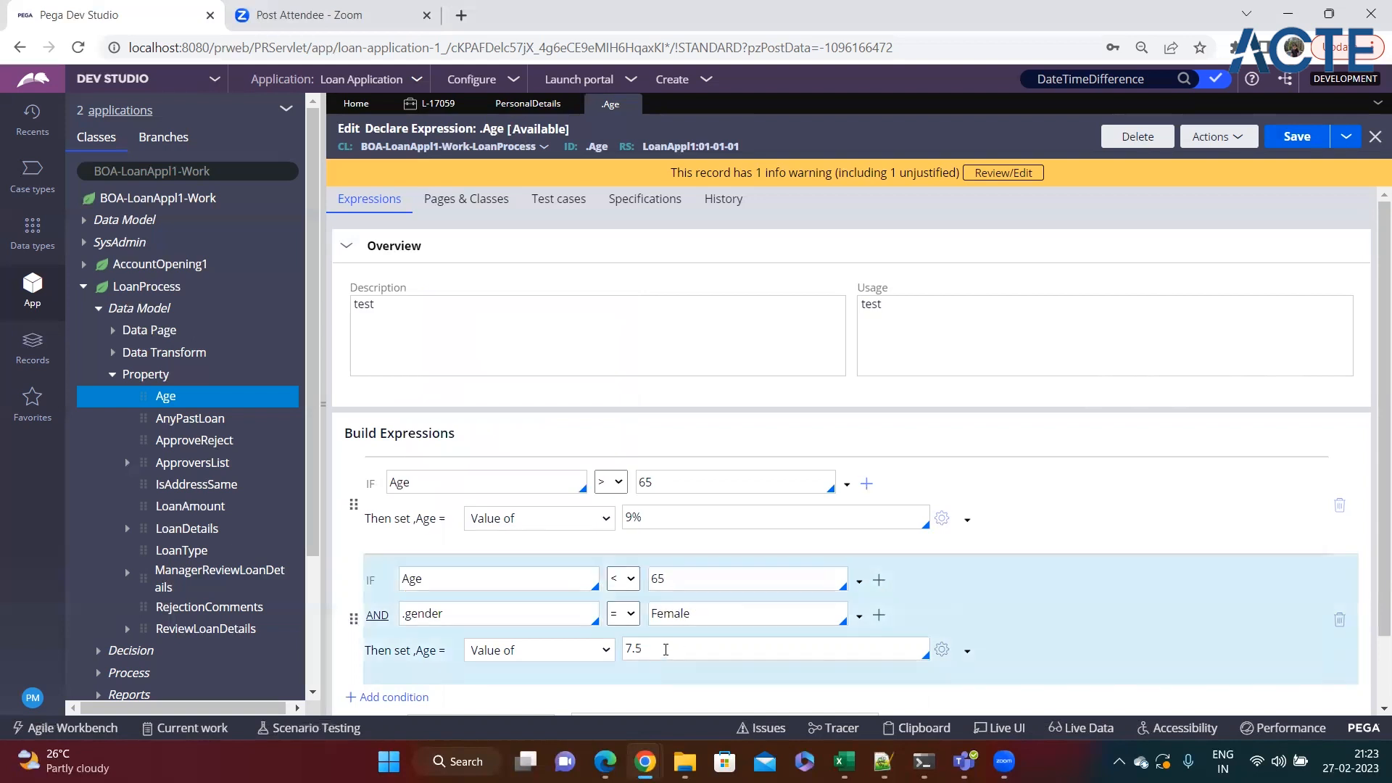
scroll(596, 647, down, 1)
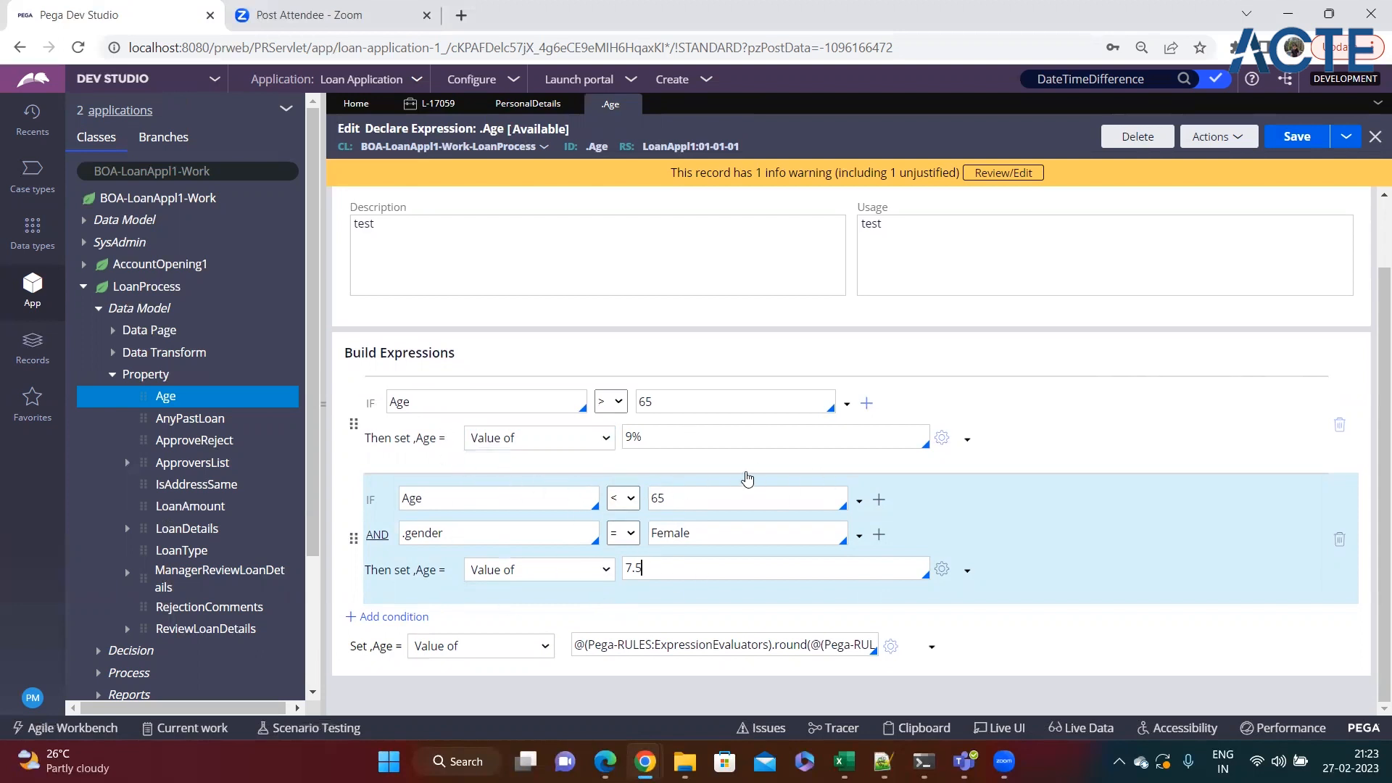
Delete both conditions from the Age Declare Expression and save the rule.
click(1340, 426)
click(1361, 525)
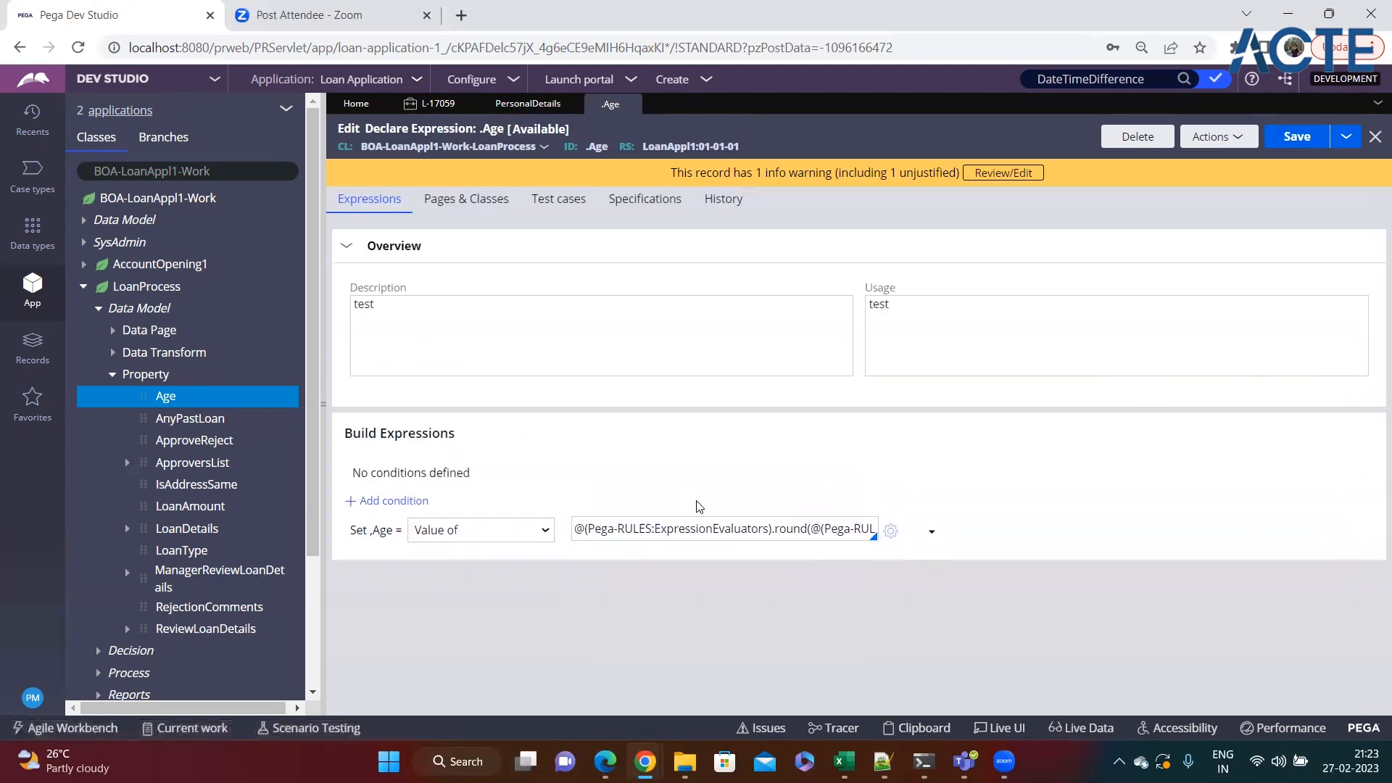
click(1288, 142)
Create a new Loan Process case, collapse the explorer pane and examine the Age field in Personal Details.
click(708, 82)
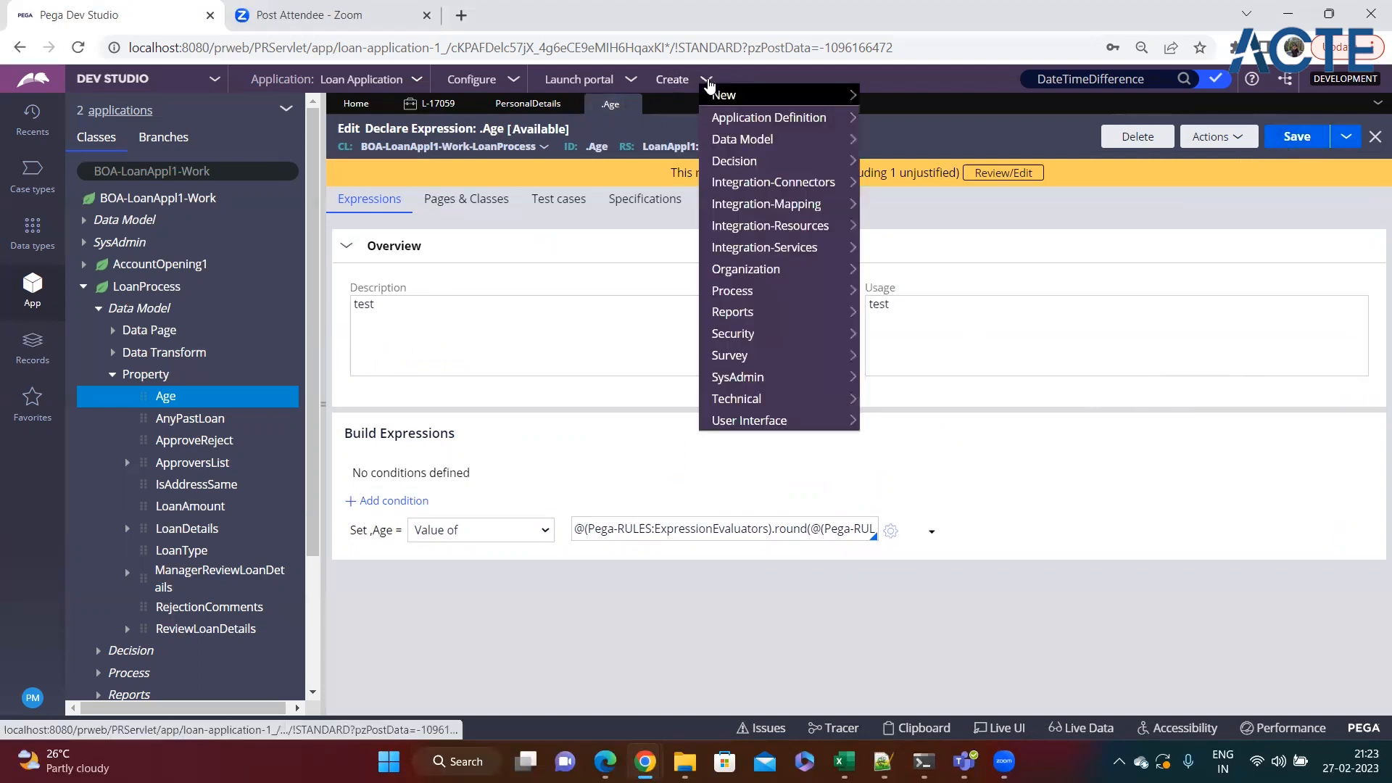
mouse_move(752, 101)
click(907, 118)
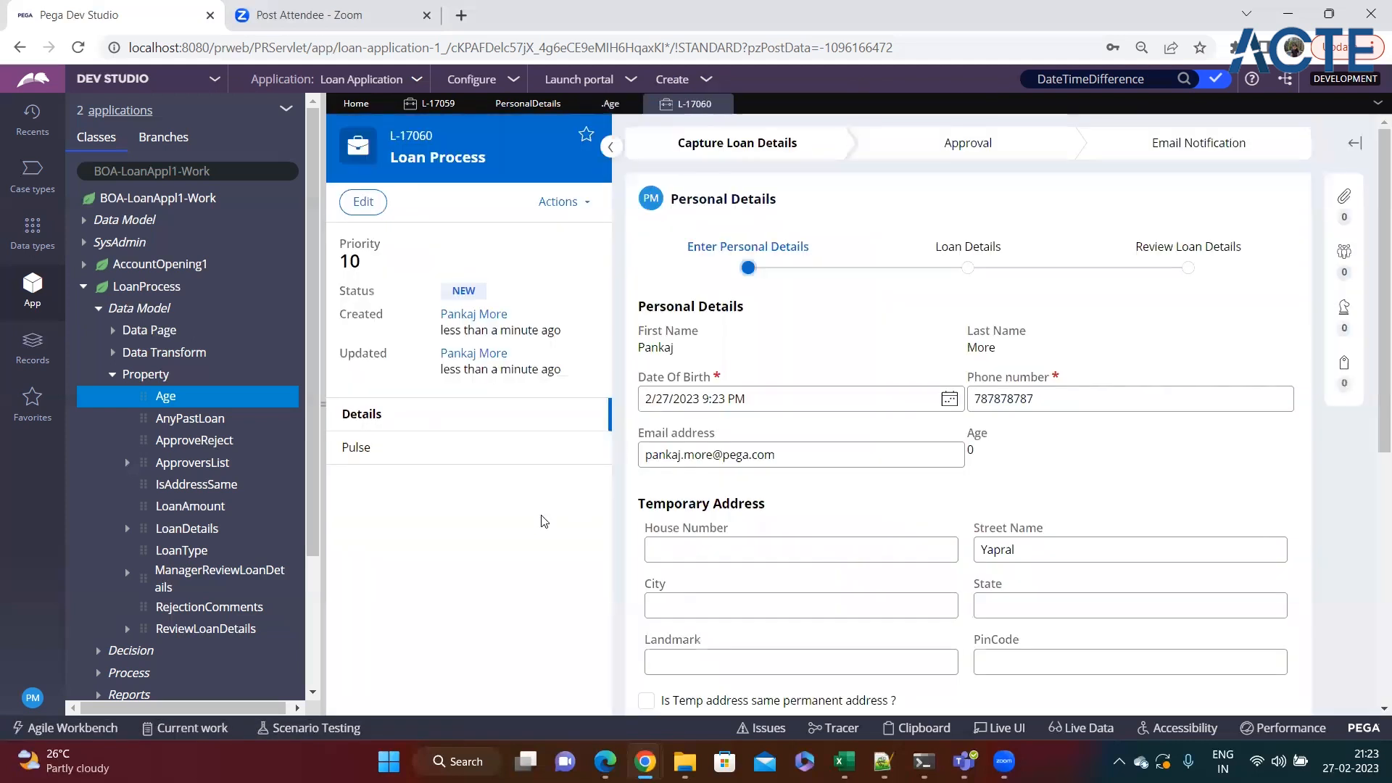
click(322, 418)
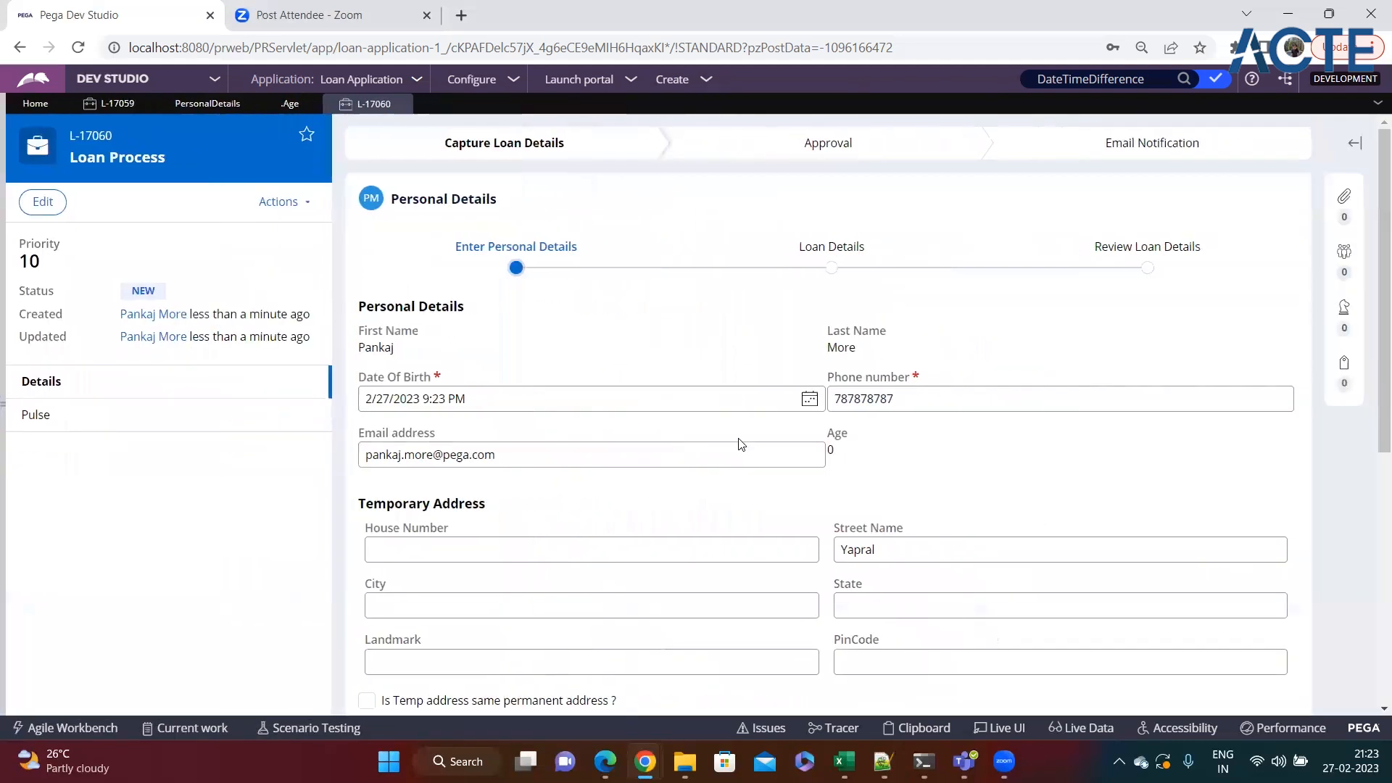
drag(830, 437, 854, 442)
click(837, 456)
click(859, 454)
Pick a date of birth more than three decades back in the calendar and check the calculated Age.
drag(362, 385, 429, 385)
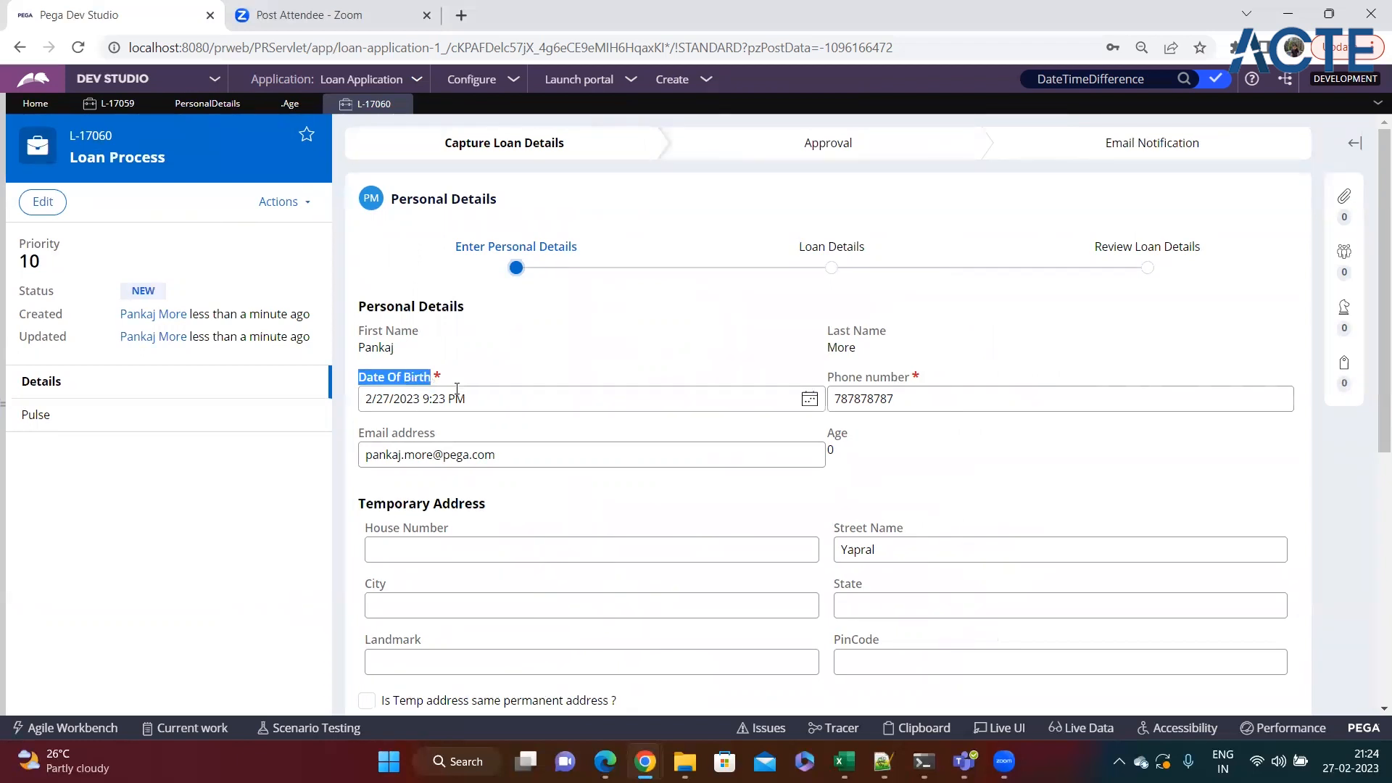
click(481, 393)
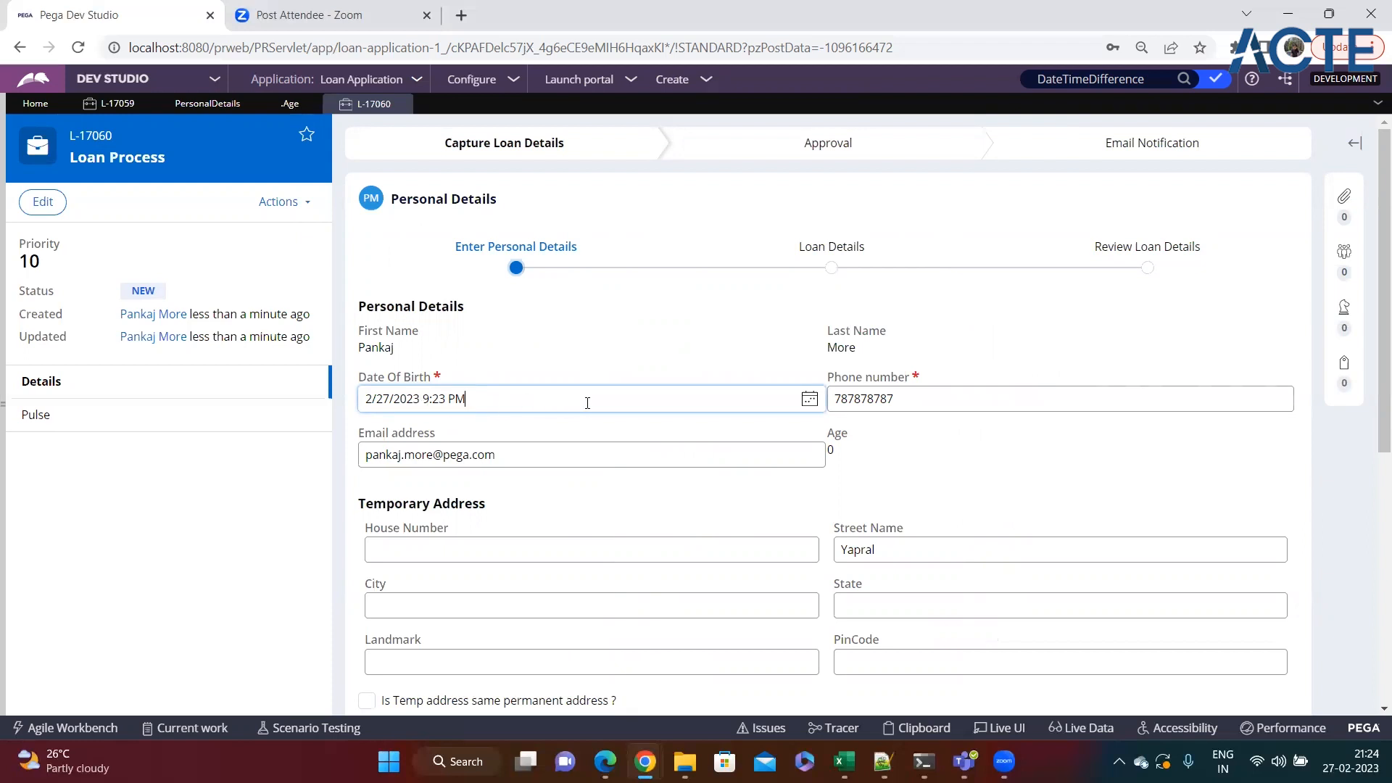
click(808, 400)
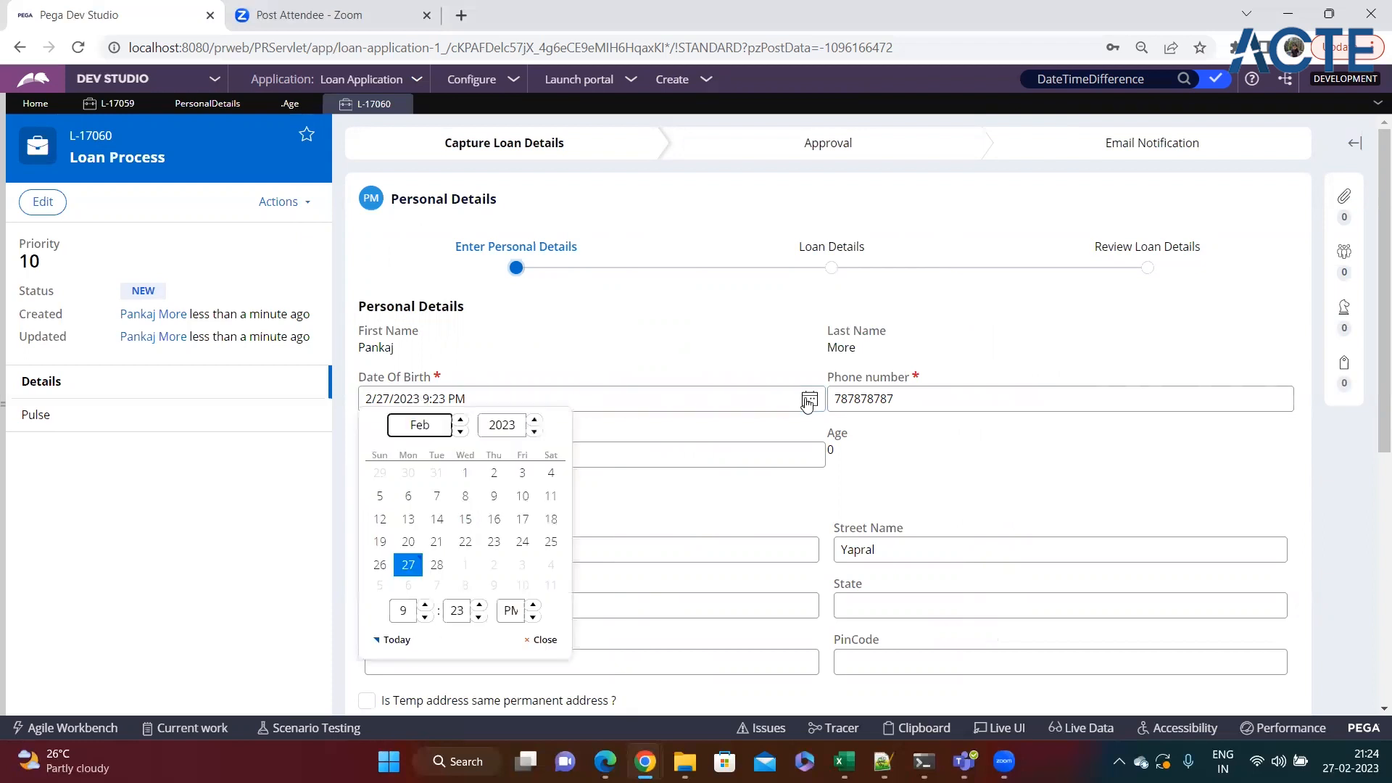
click(535, 432)
click(534, 432)
click(534, 432)
click(534, 432)
click(534, 431)
click(535, 431)
click(534, 431)
click(534, 431)
click(535, 432)
click(535, 431)
click(535, 431)
click(535, 431)
click(535, 431)
click(534, 432)
click(534, 431)
click(535, 432)
double_click(535, 431)
click(535, 431)
double_click(535, 431)
click(535, 432)
double_click(534, 432)
double_click(535, 431)
click(535, 432)
click(534, 431)
click(535, 431)
click(534, 432)
click(534, 431)
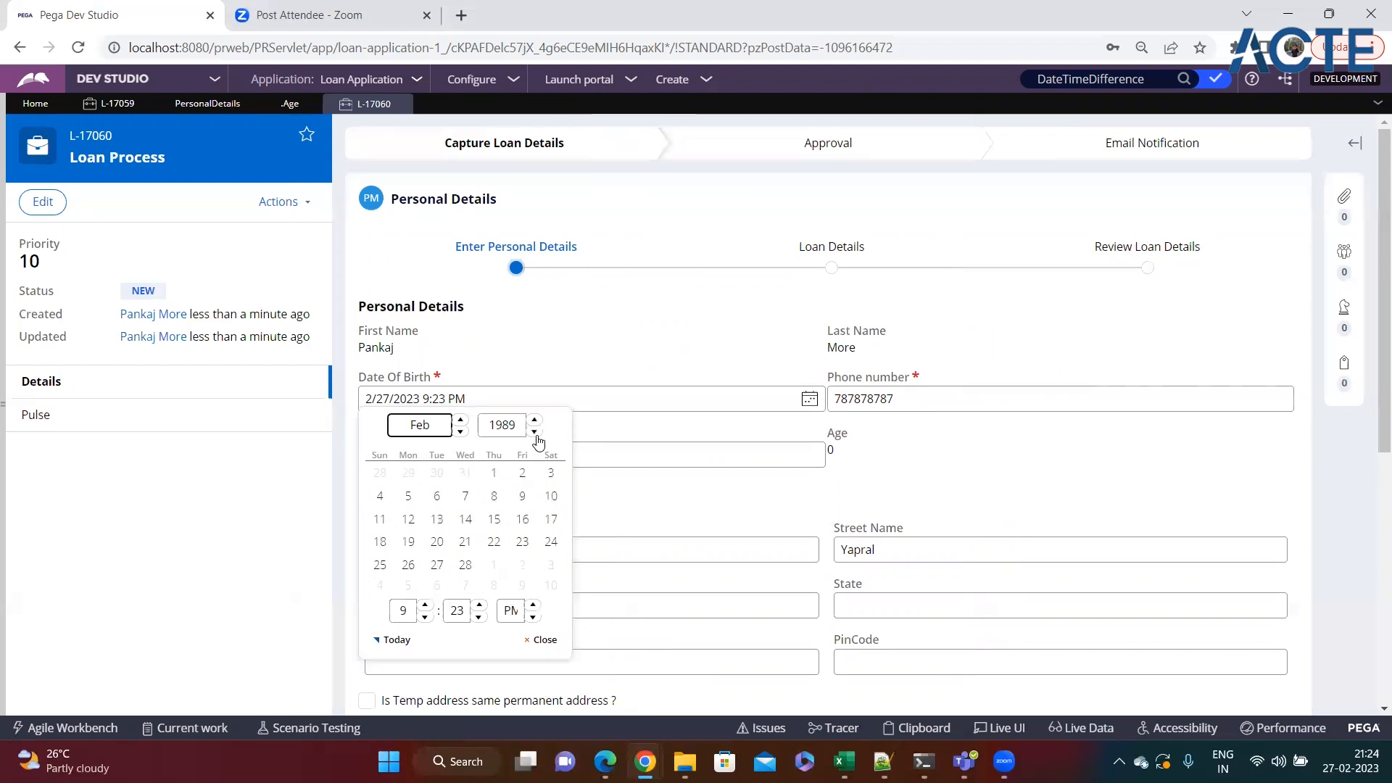
click(465, 496)
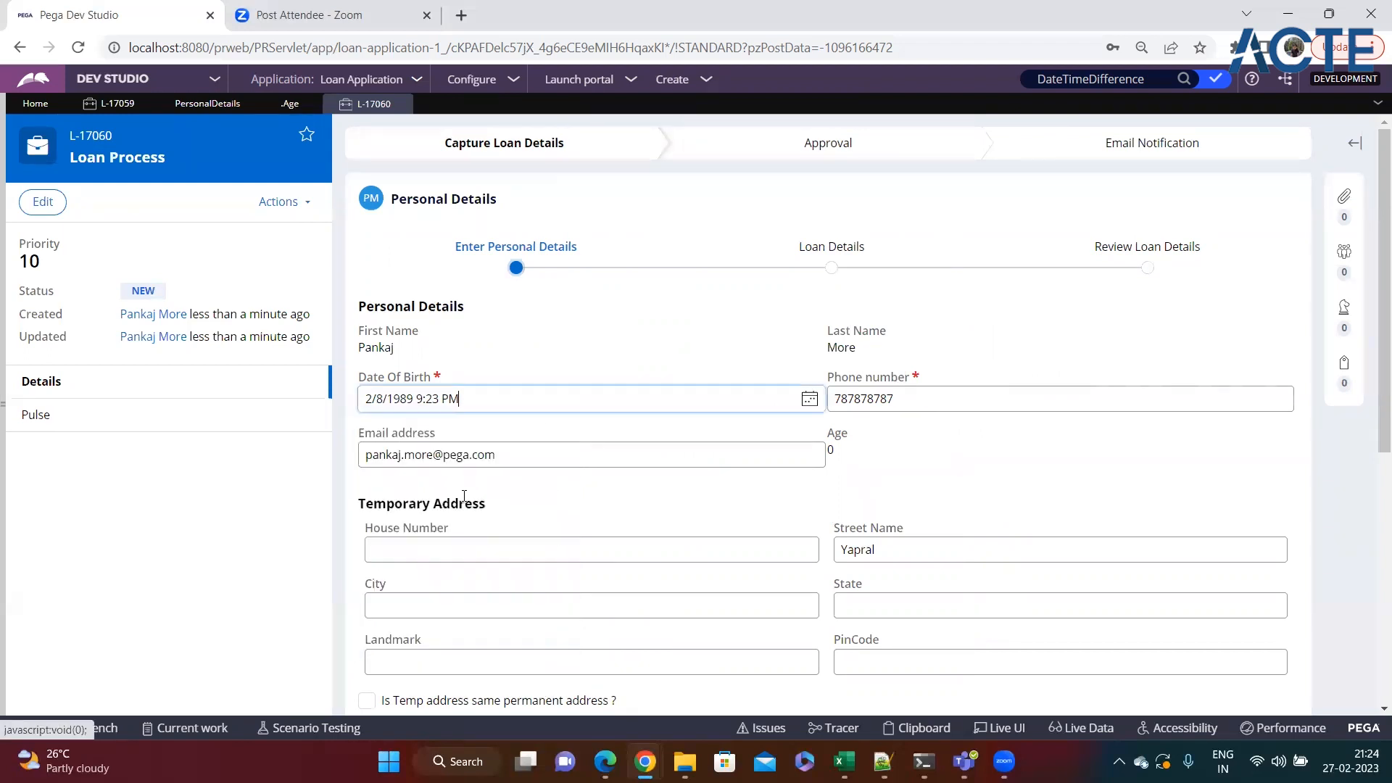
double_click(832, 449)
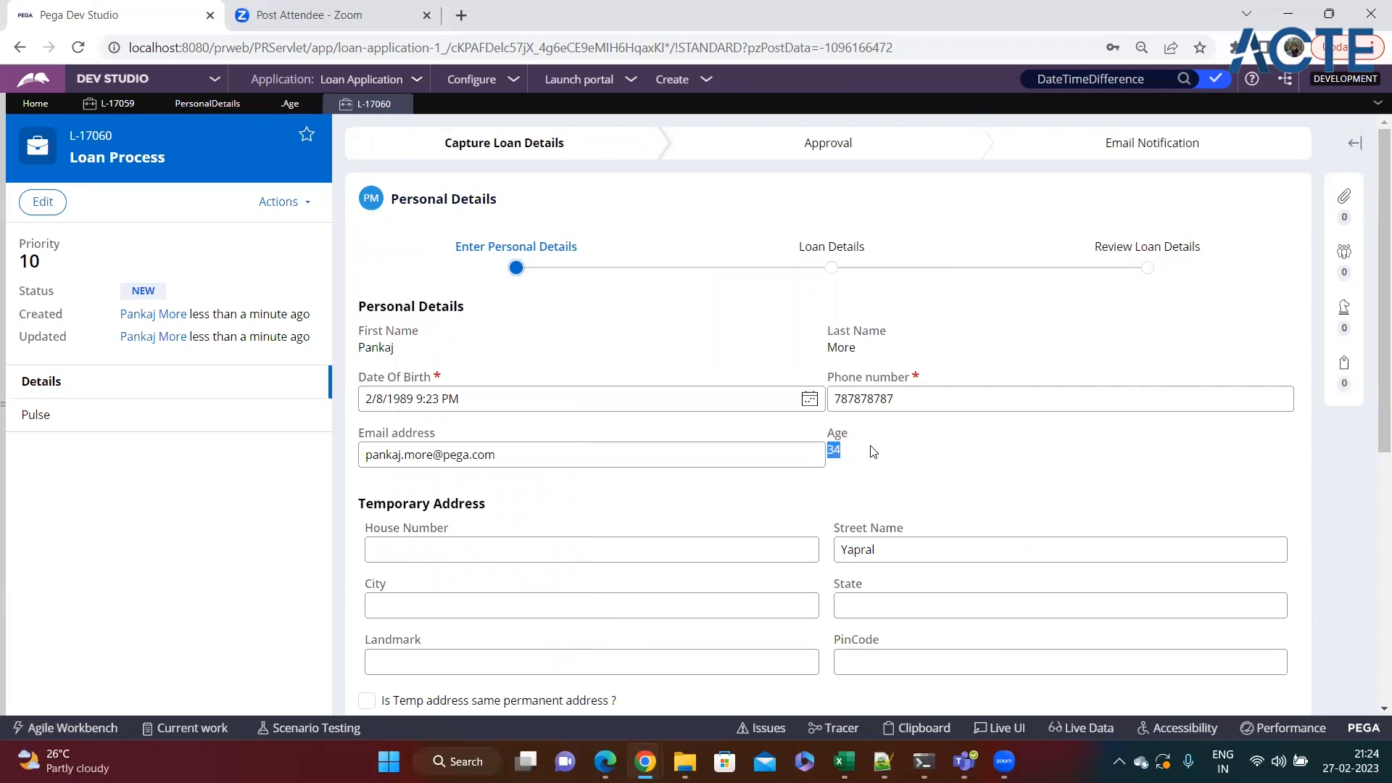
Change the date of birth twice to progressively earlier years and check the recalculated Age each time.
click(810, 399)
click(535, 432)
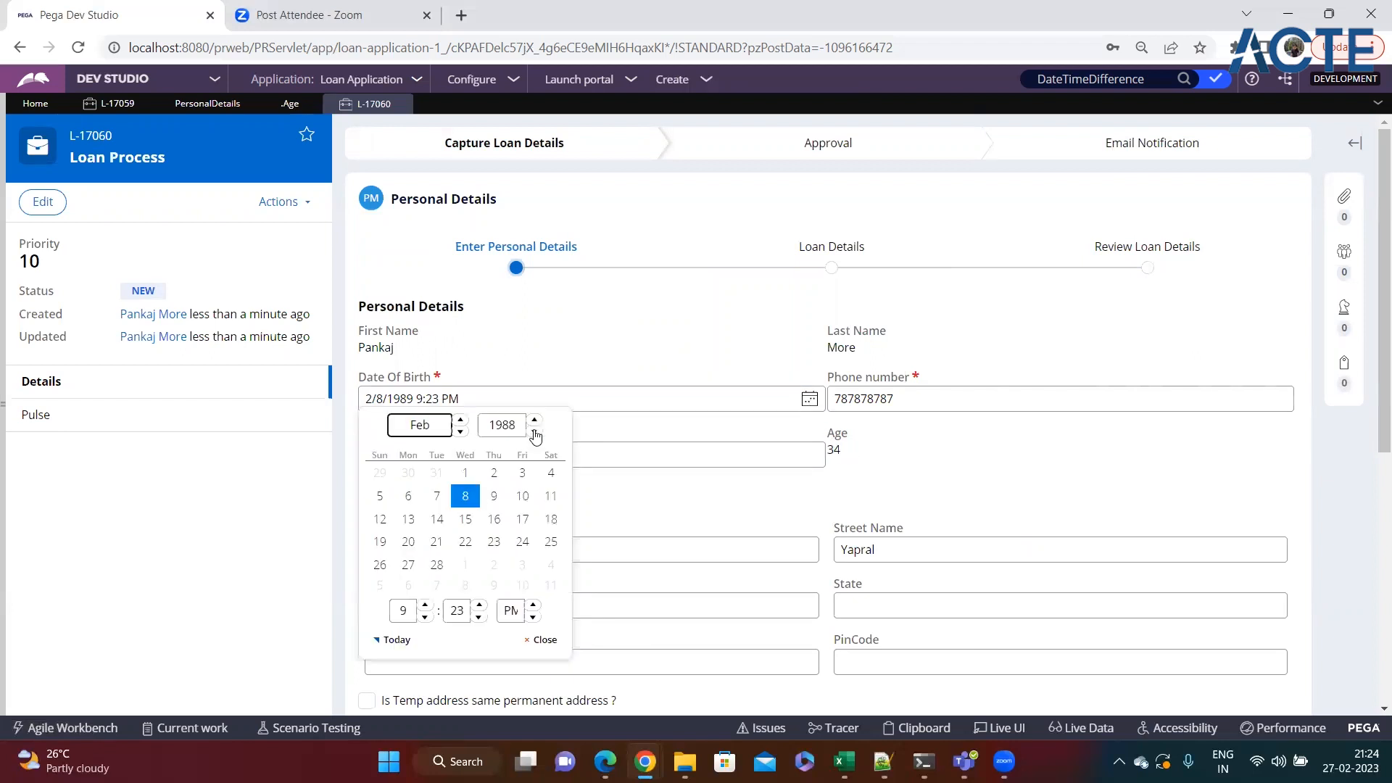
click(535, 432)
click(535, 432)
click(534, 432)
click(534, 433)
click(535, 433)
click(494, 473)
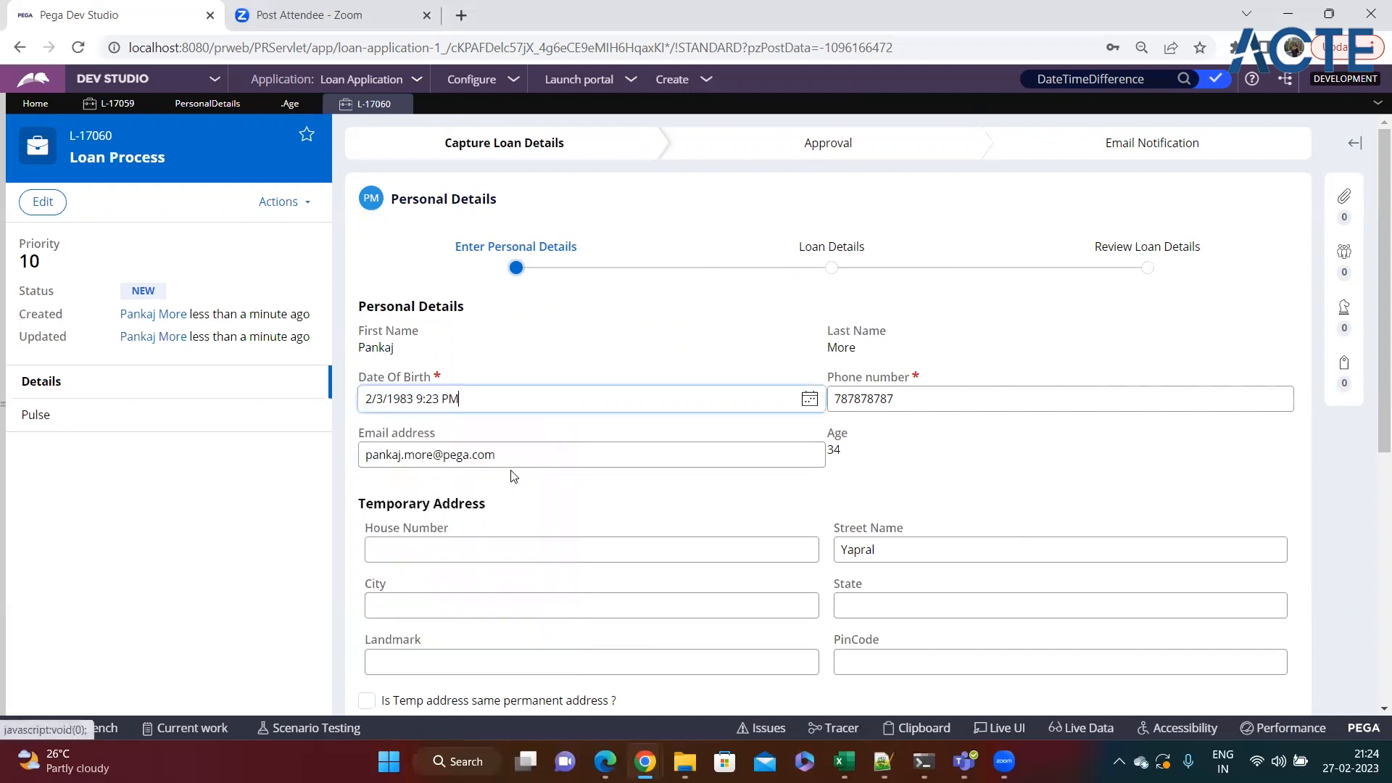
click(848, 466)
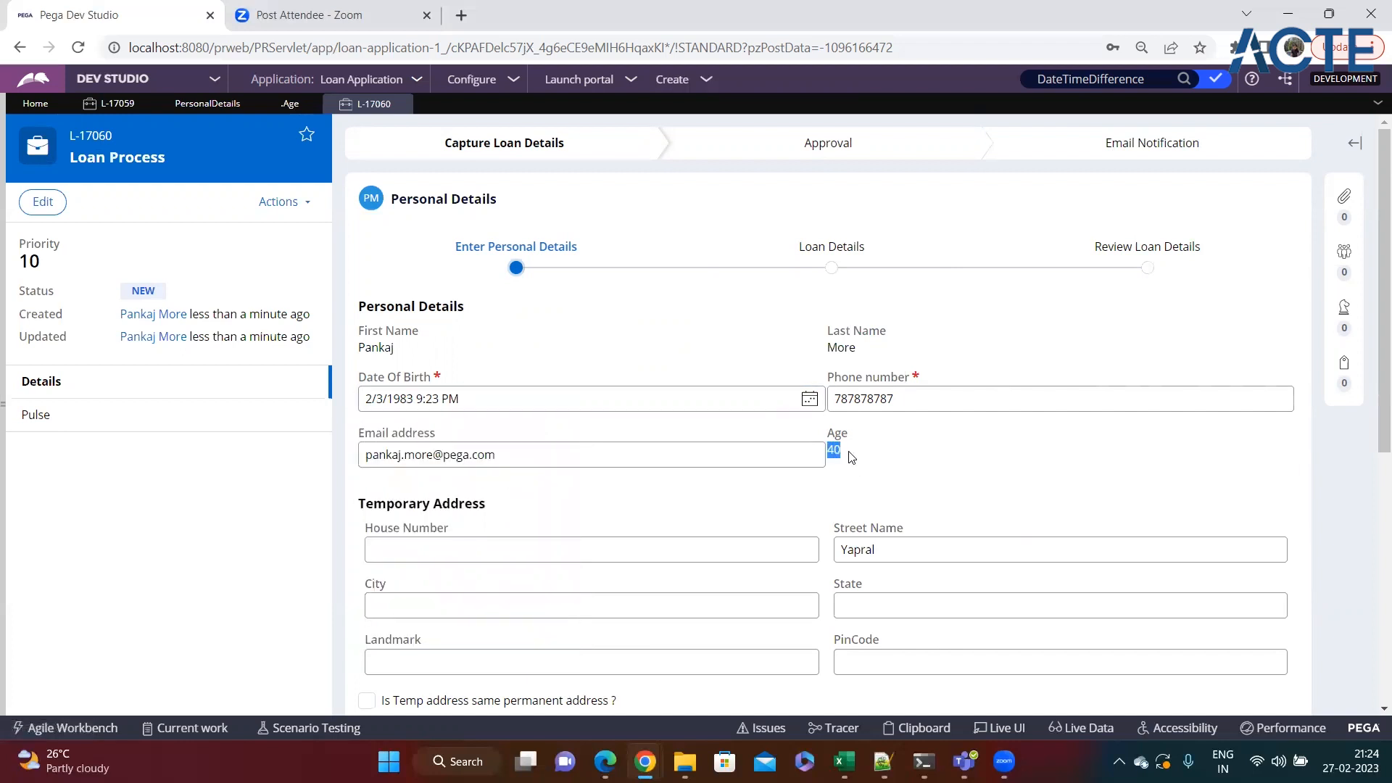
click(810, 399)
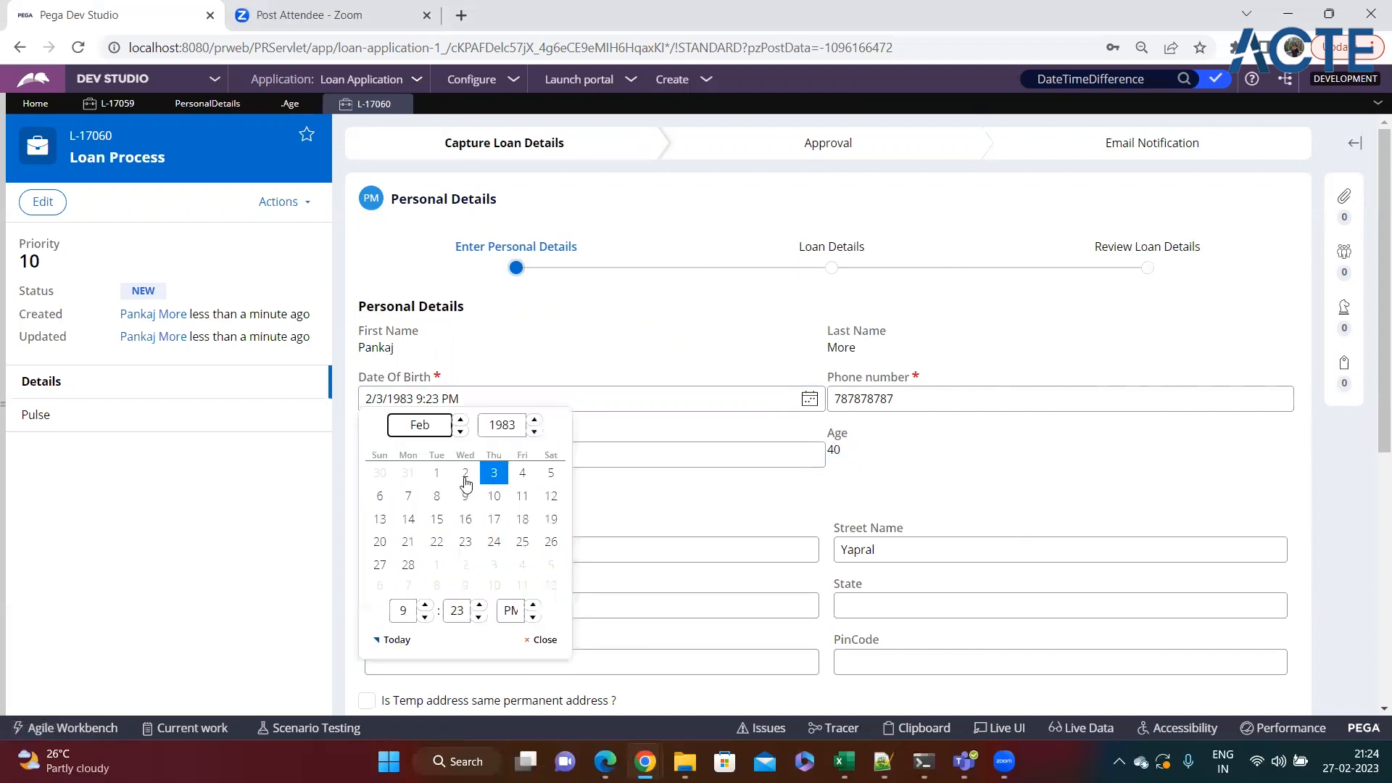
click(535, 432)
click(535, 432)
click(534, 432)
click(534, 432)
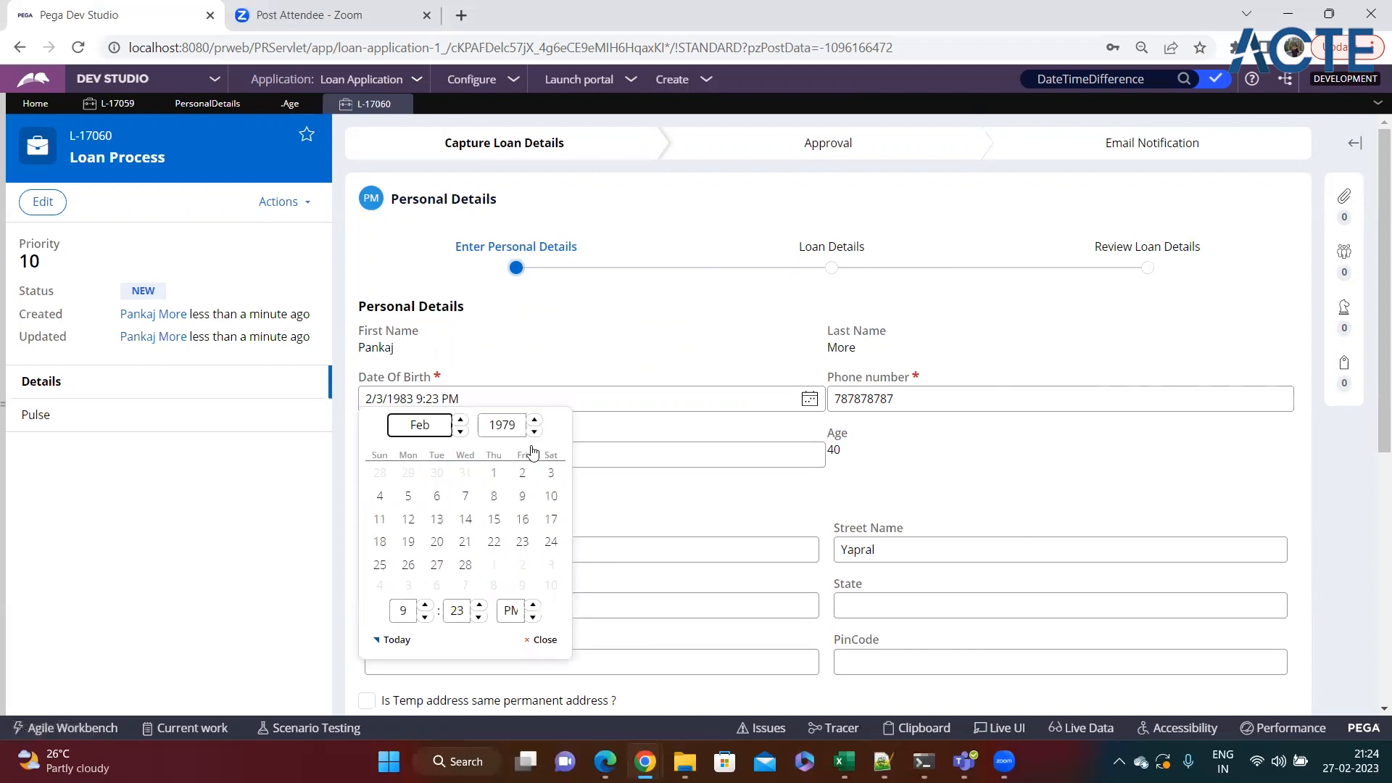
click(494, 519)
double_click(832, 450)
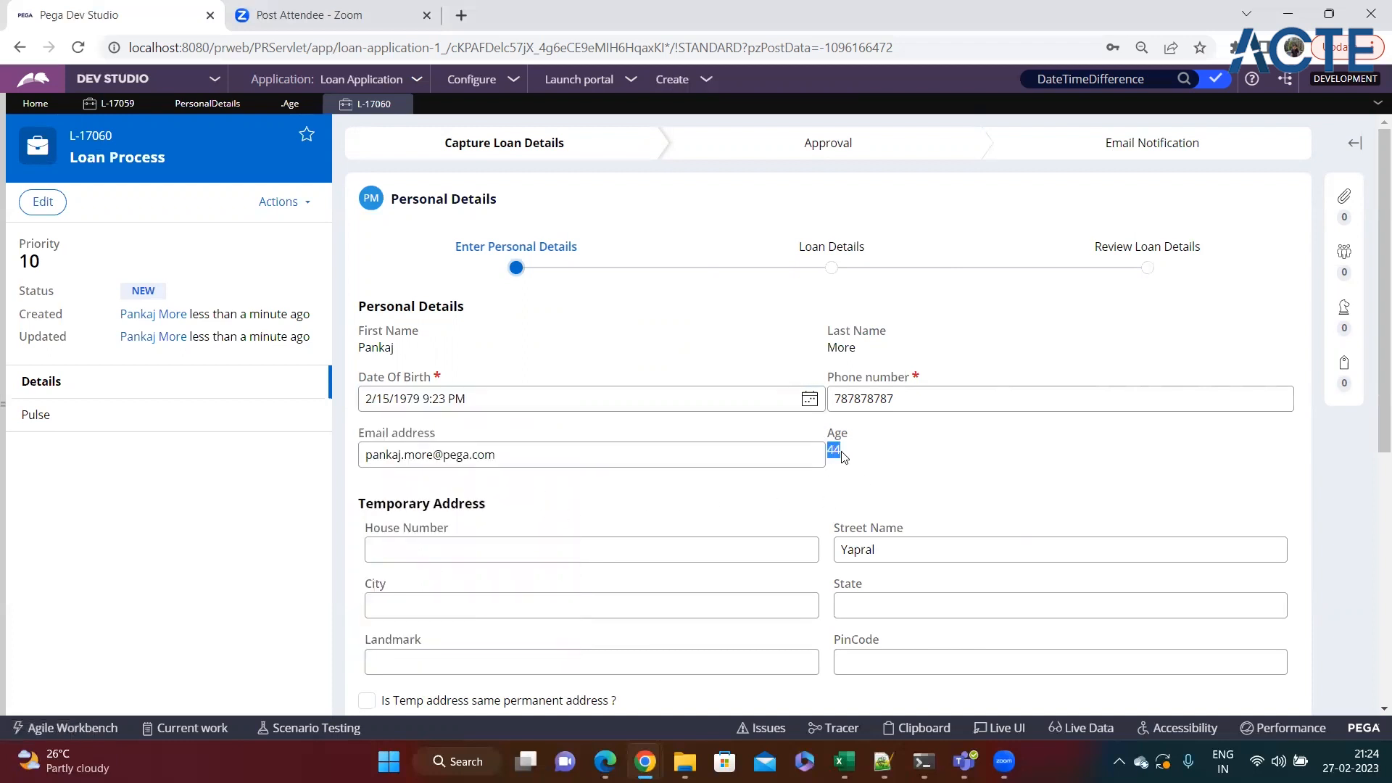
click(887, 472)
Return to the Age Declare Expression and open the CopyAddress data transform of LoanProcess for review.
click(290, 106)
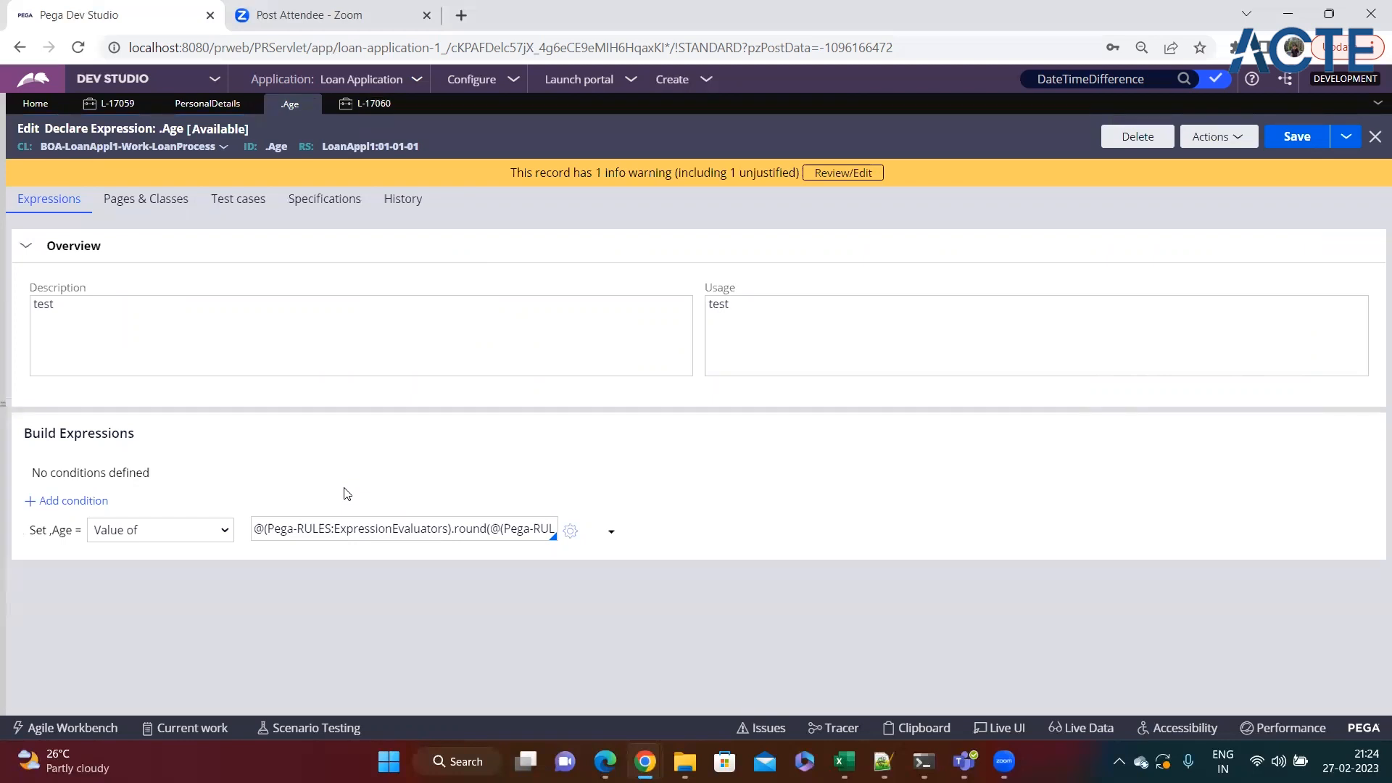
mouse_move(4, 486)
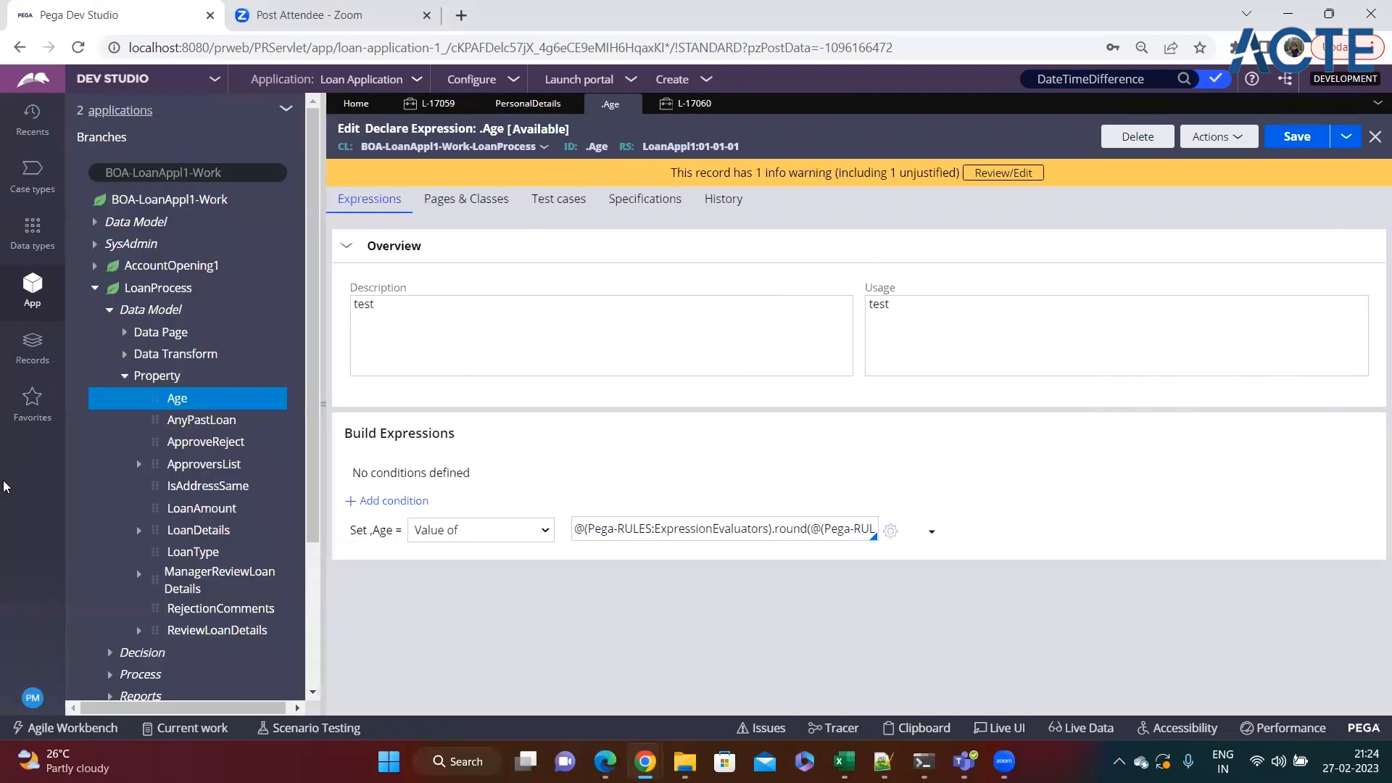
click(125, 354)
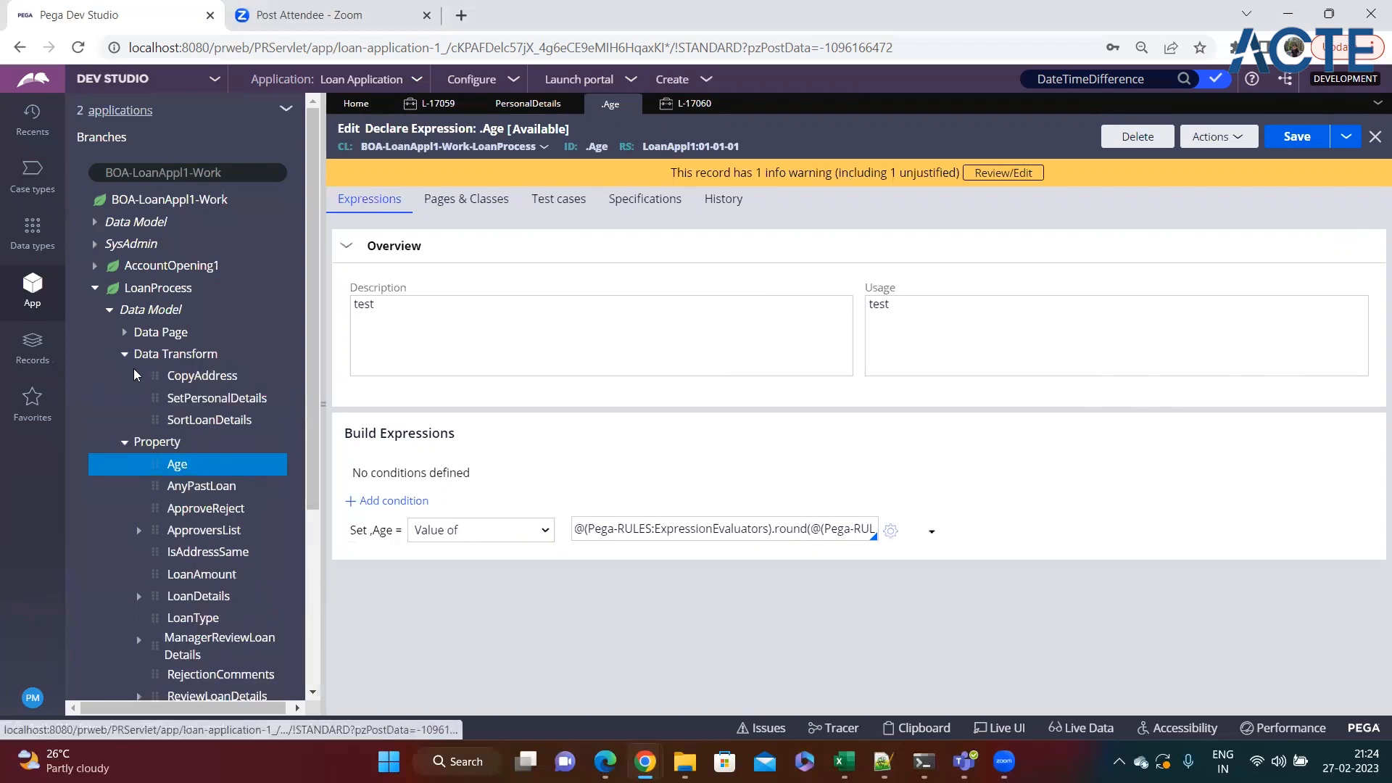
click(193, 375)
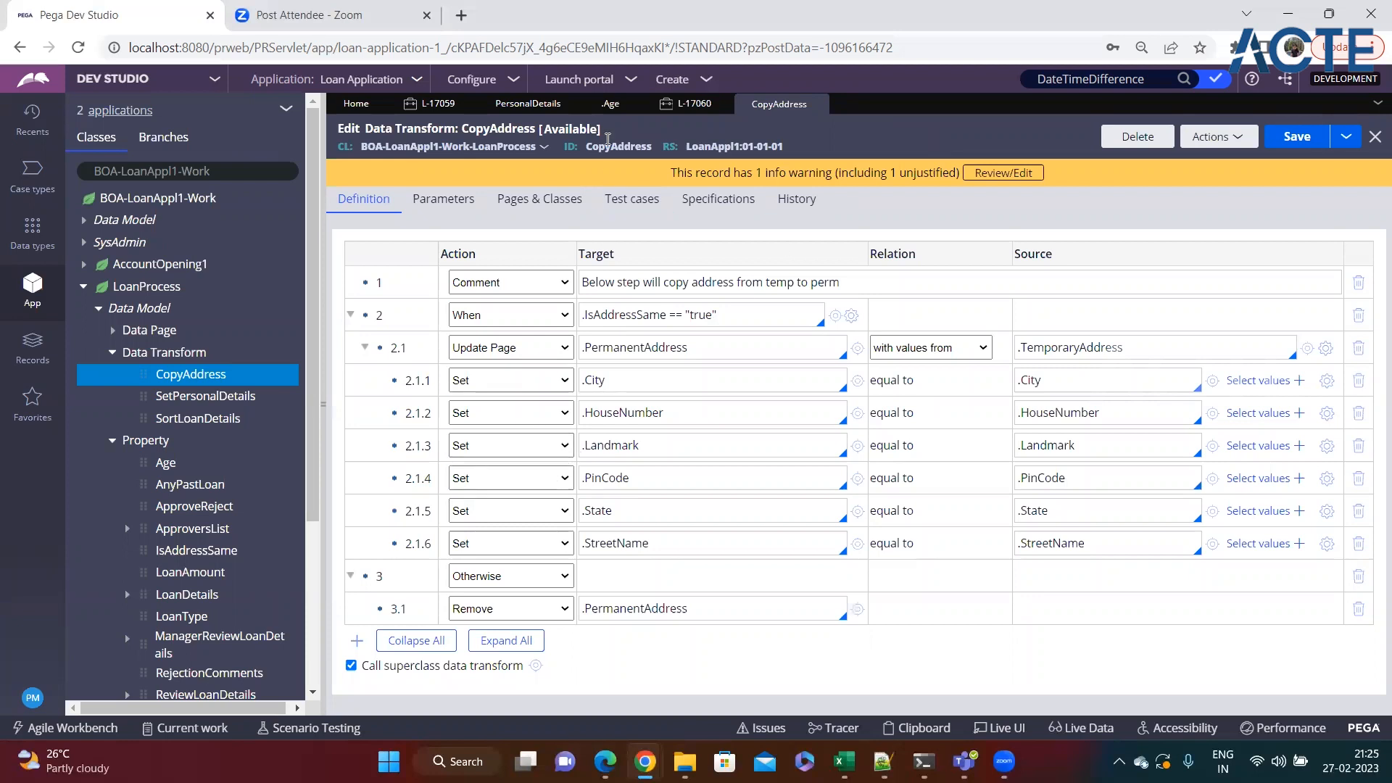
Return to the Age Declare Expression, switch to the Notepad++ notes and append "-- These rules are called automatically" to the Declare Rules heading.
click(608, 105)
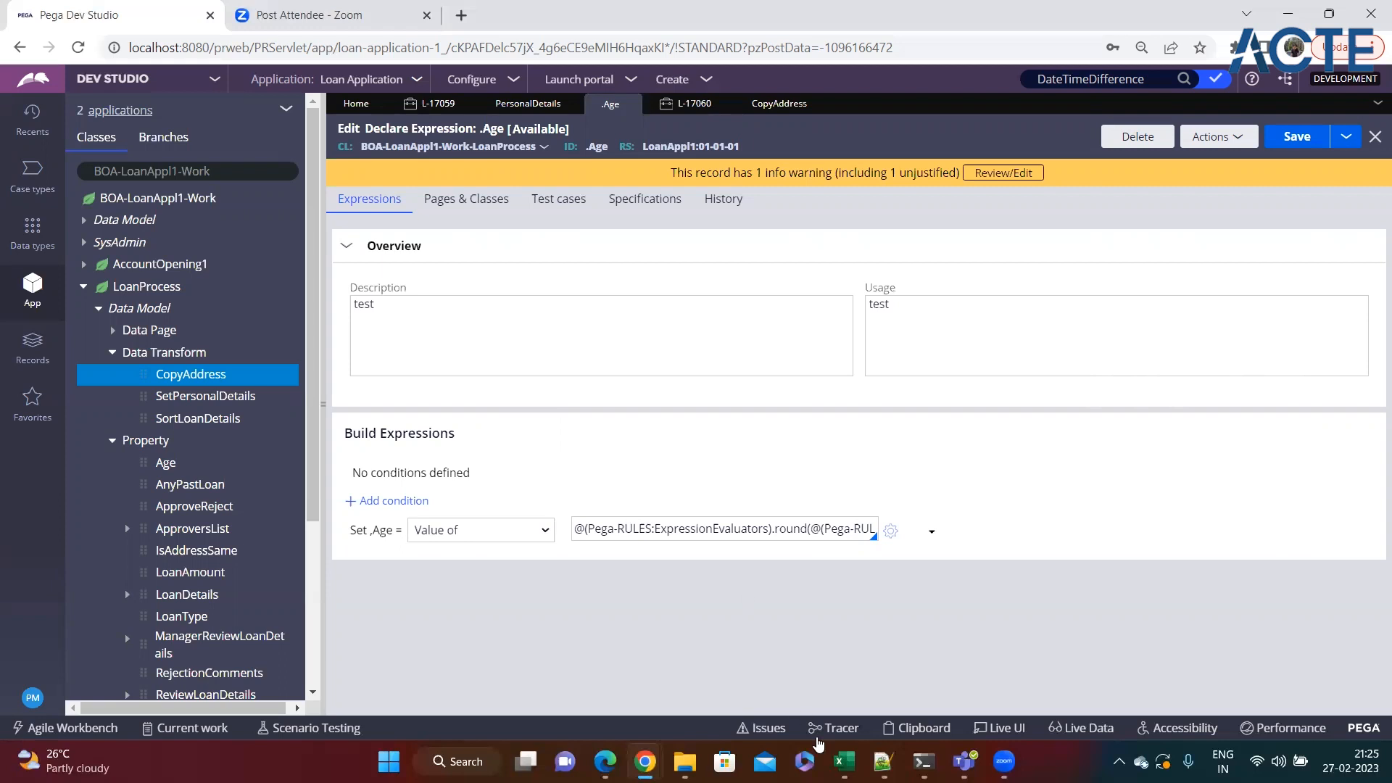
click(882, 762)
click(217, 448)
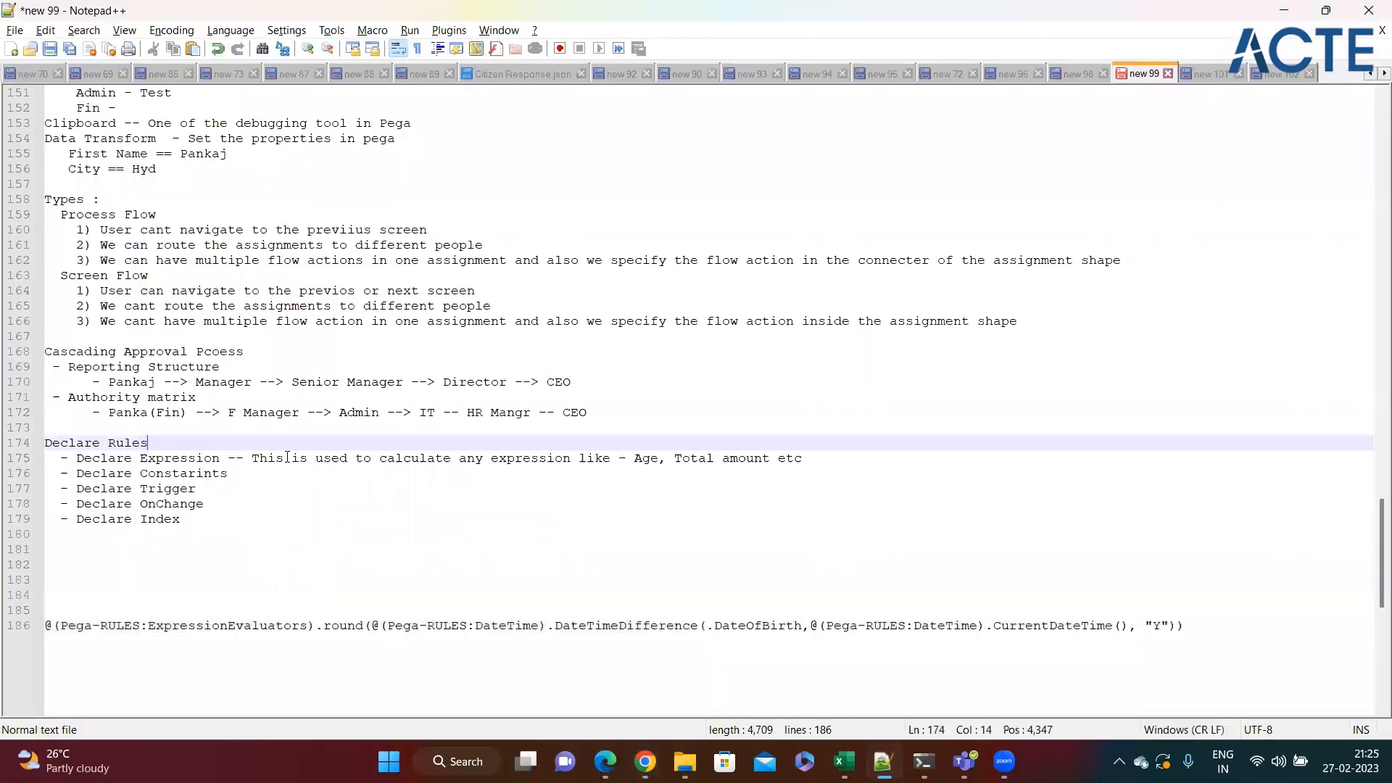
text(-- This)
key(BackSpace)
key(BackSpace)
key(BackSpace)
text(ese a)
key(BackSpace)
text(rul)
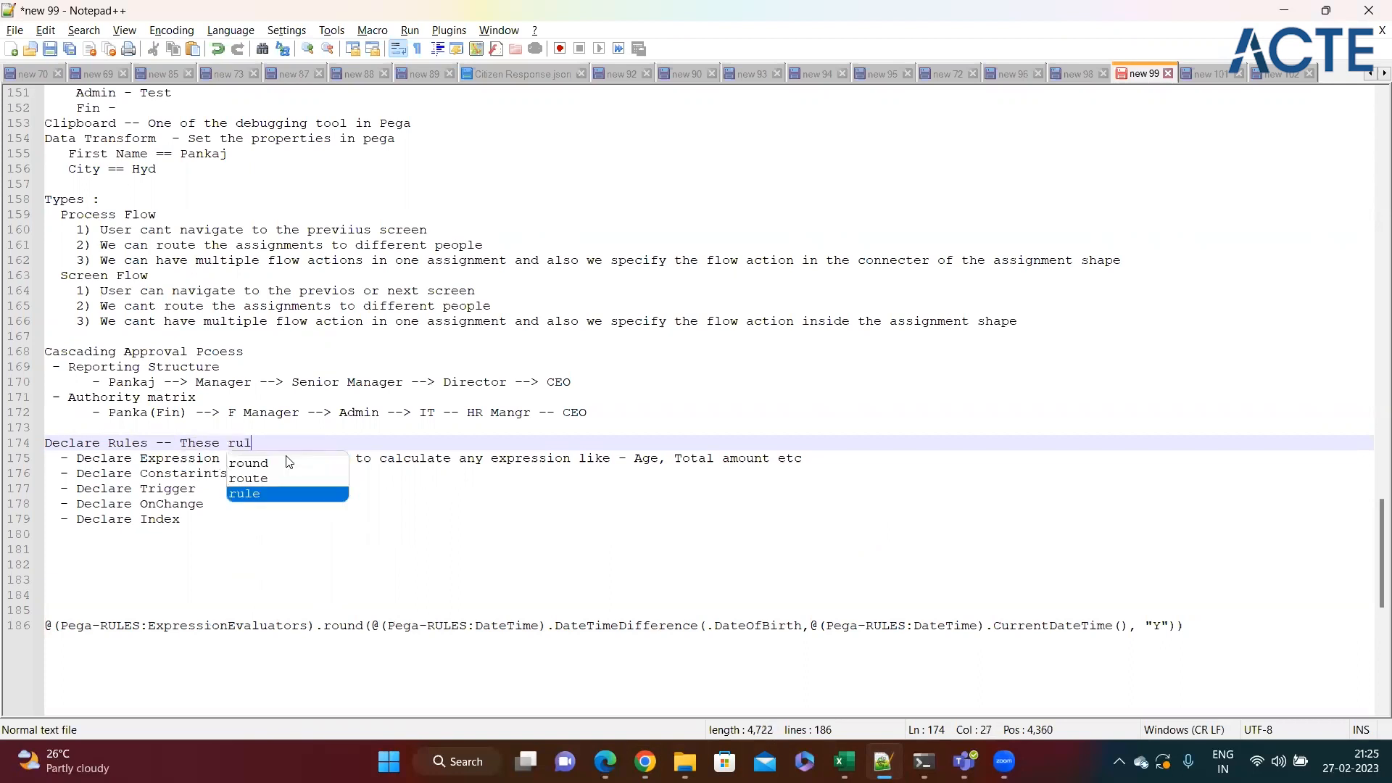
text(es are called autpm)
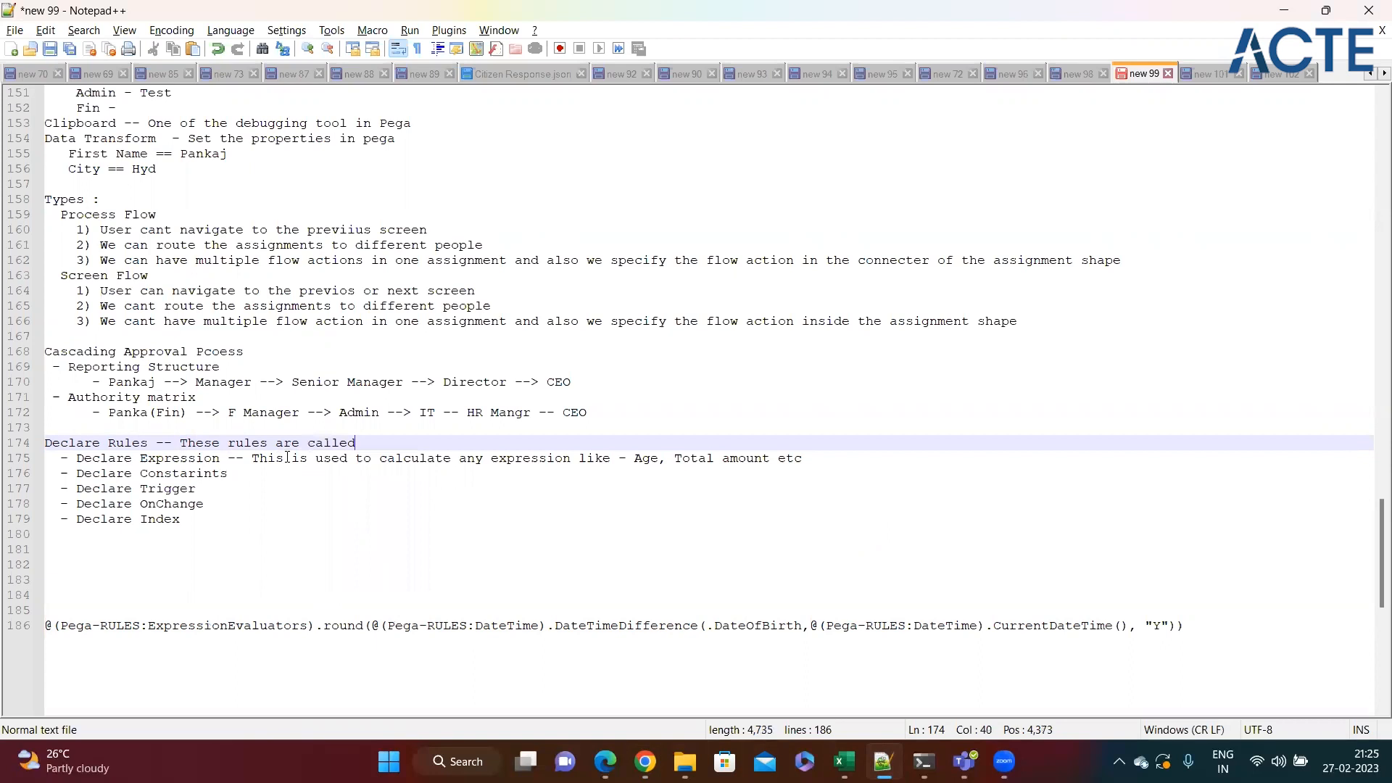
key(BackSpace)
key(BackSpace)
text(omatically)
click(249, 476)
Switch back to Pega Dev Studio and add a Set row with target age after the PermanentAddress removal in the CopyAddress data transform.
key(alt+Tab)
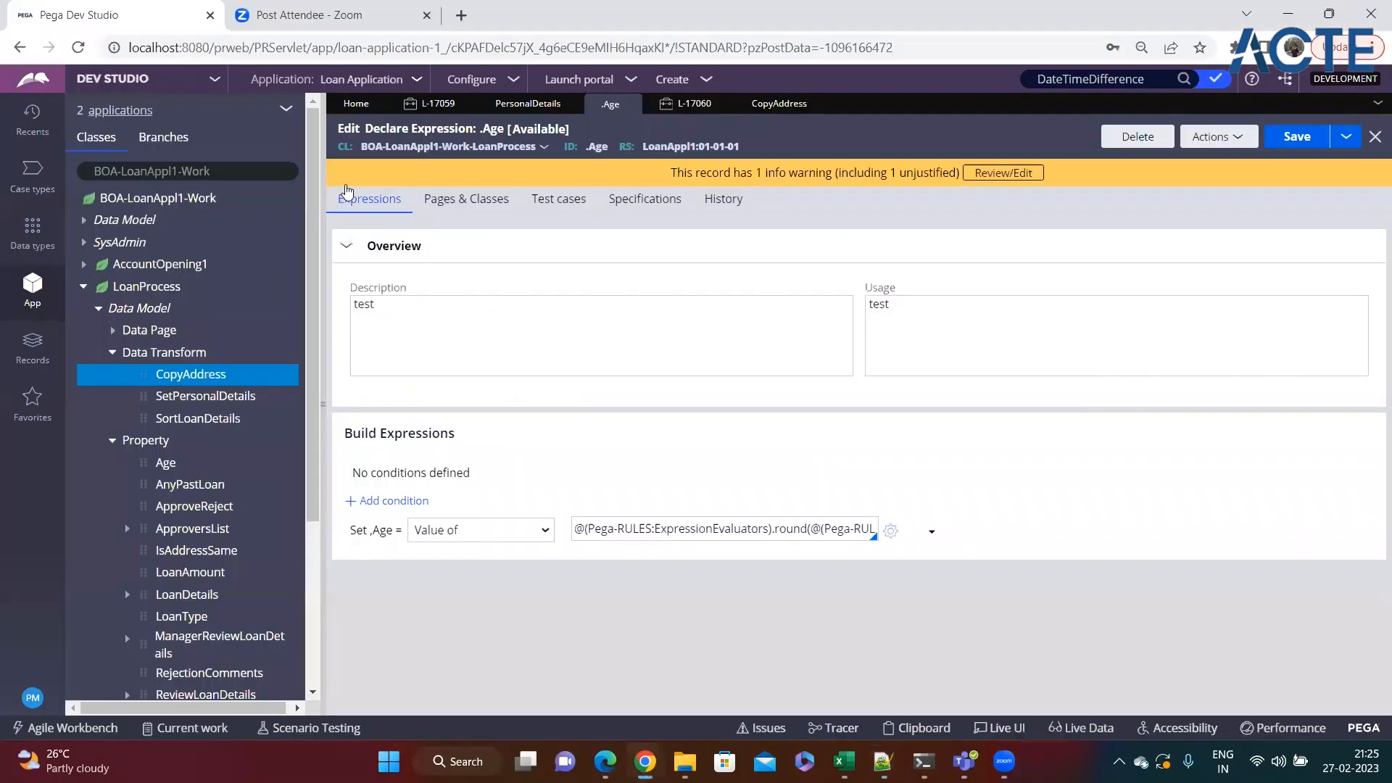
key(alt+Tab)
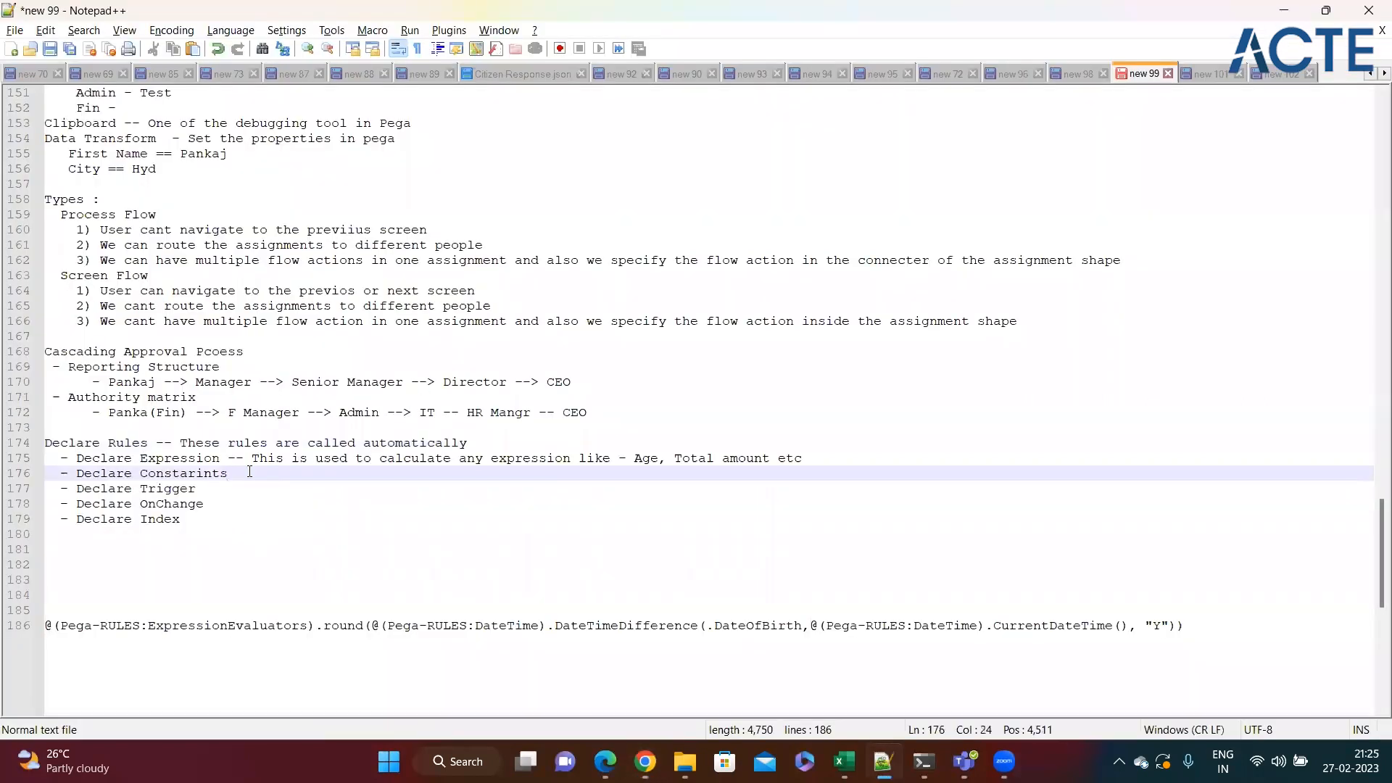
key(alt+Tab)
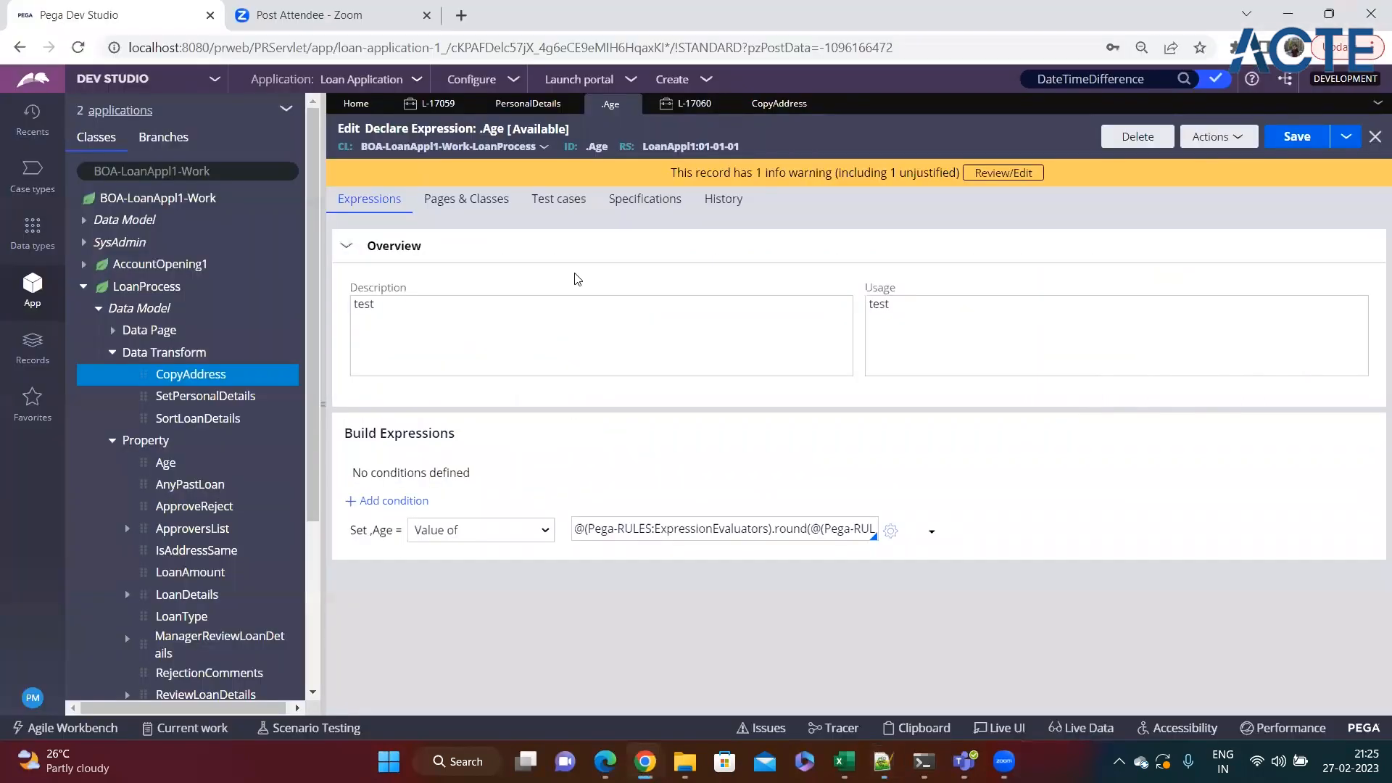
click(775, 107)
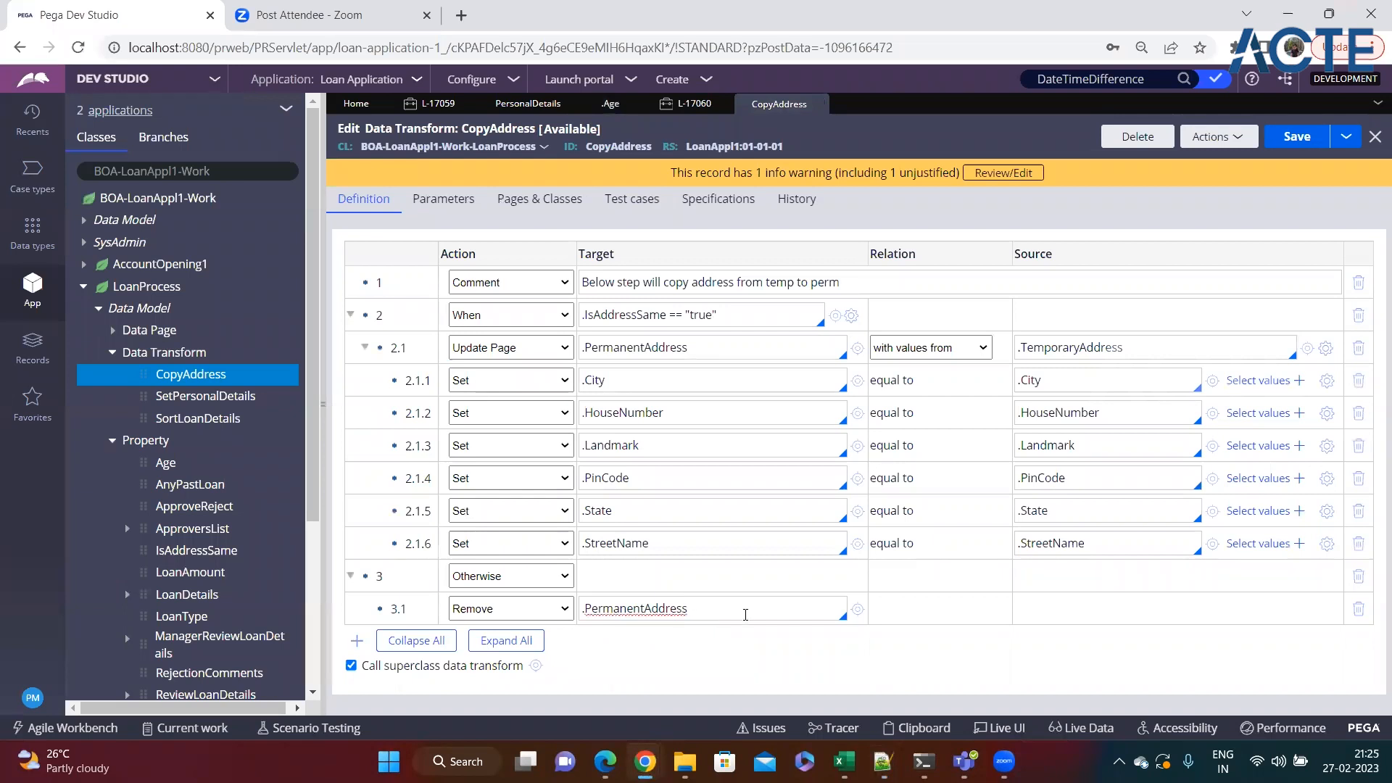
key(Return)
text(age)
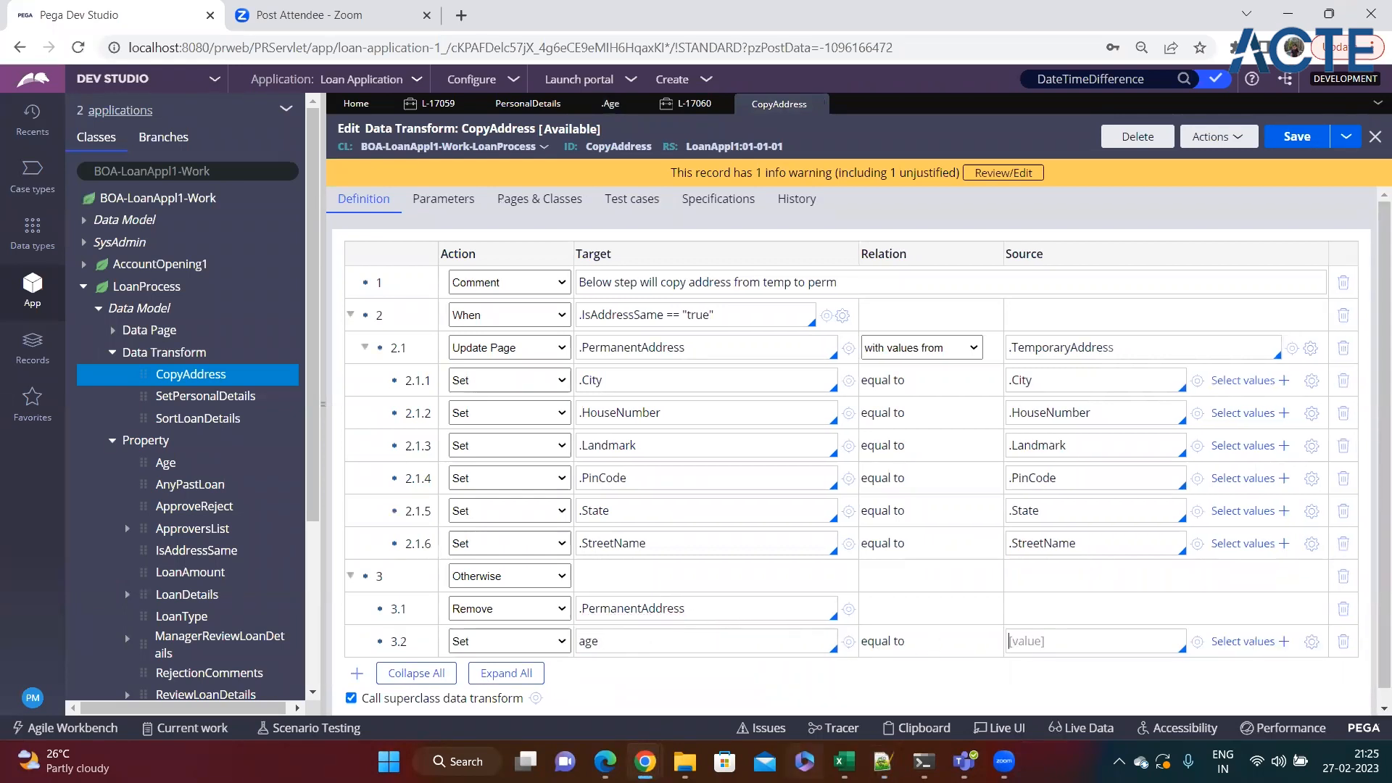
Copy the rounded DateTimeDifference expression from the Notepad++ notes into the source of the age row in CopyAddress.
click(882, 761)
drag(1195, 625, 7, 615)
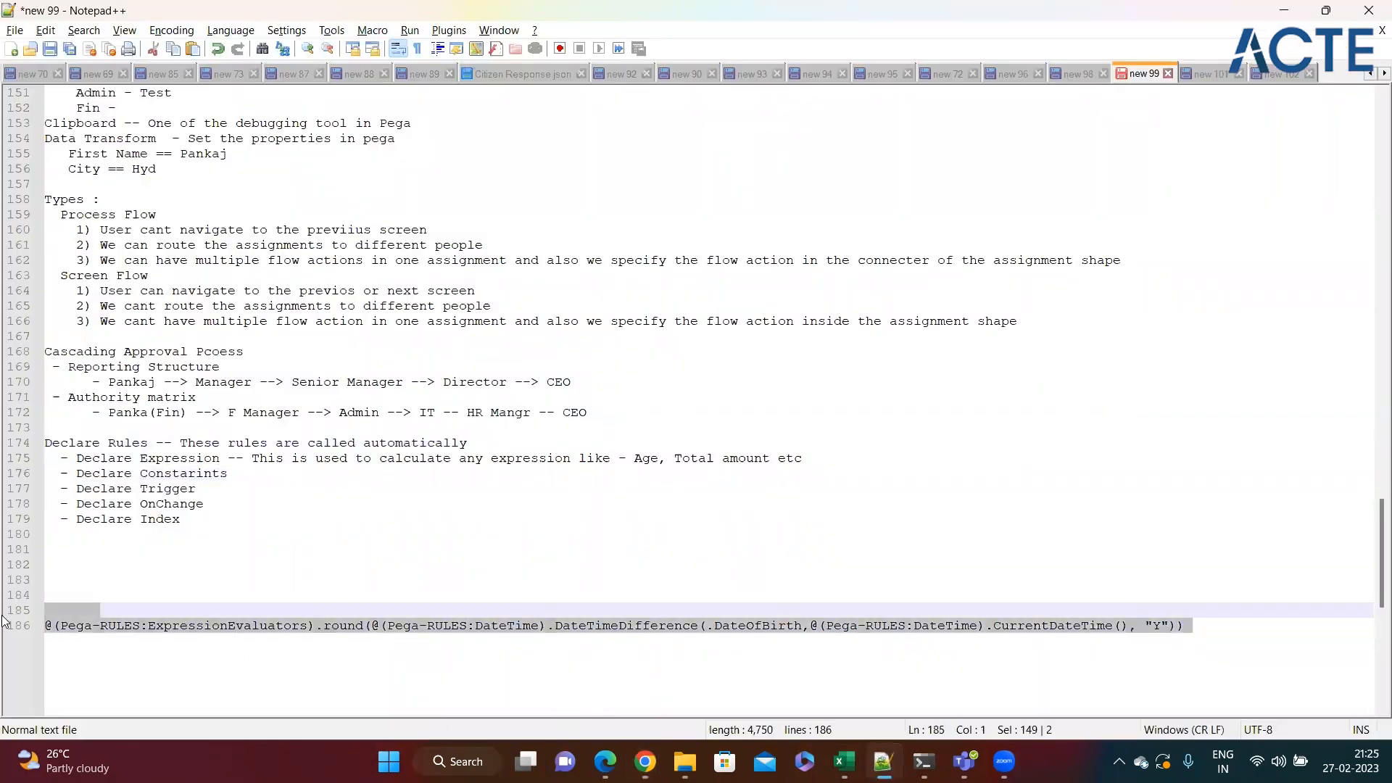
key(ctrl+c)
key(alt+Tab)
click(1045, 640)
key(ctrl+v)
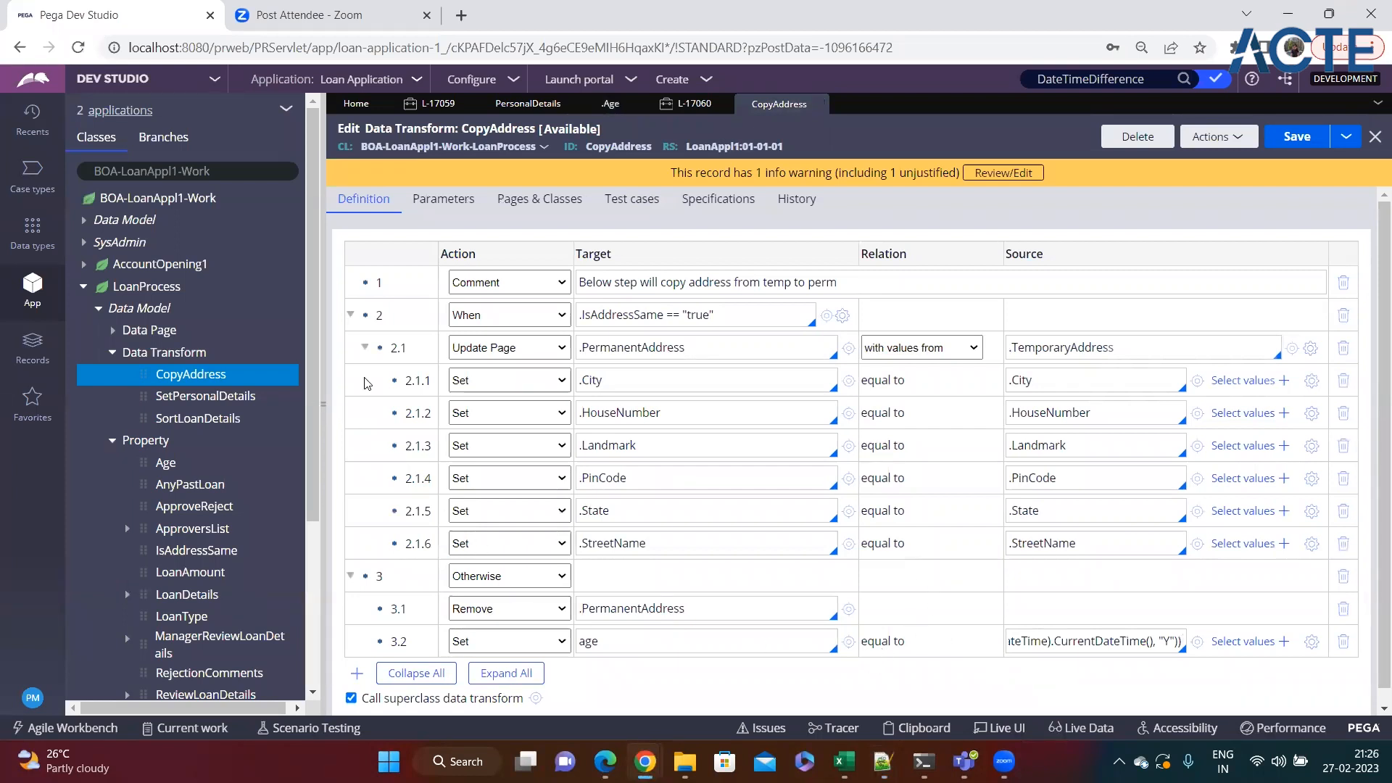
click(678, 639)
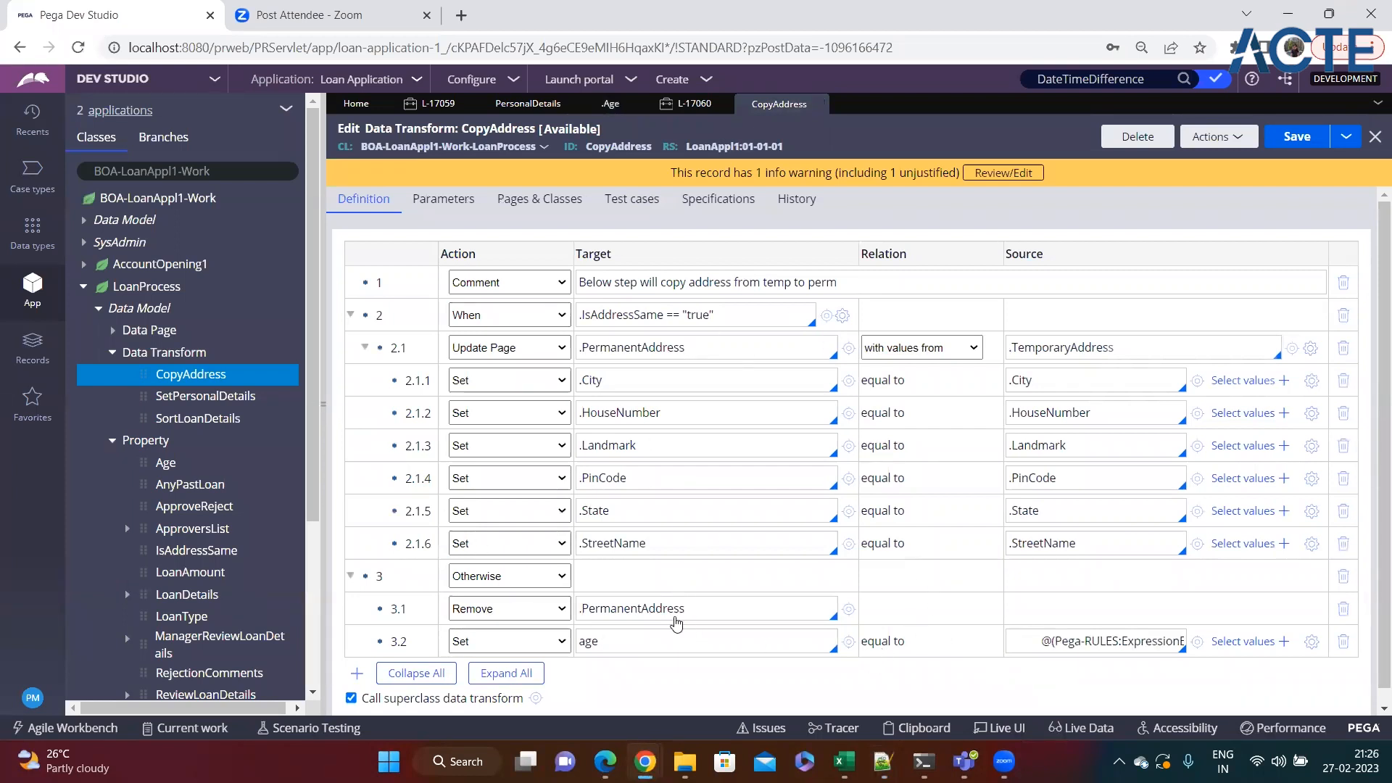
Open the Date Of Birth cell properties in the Personal Details section and create an action set.
click(527, 107)
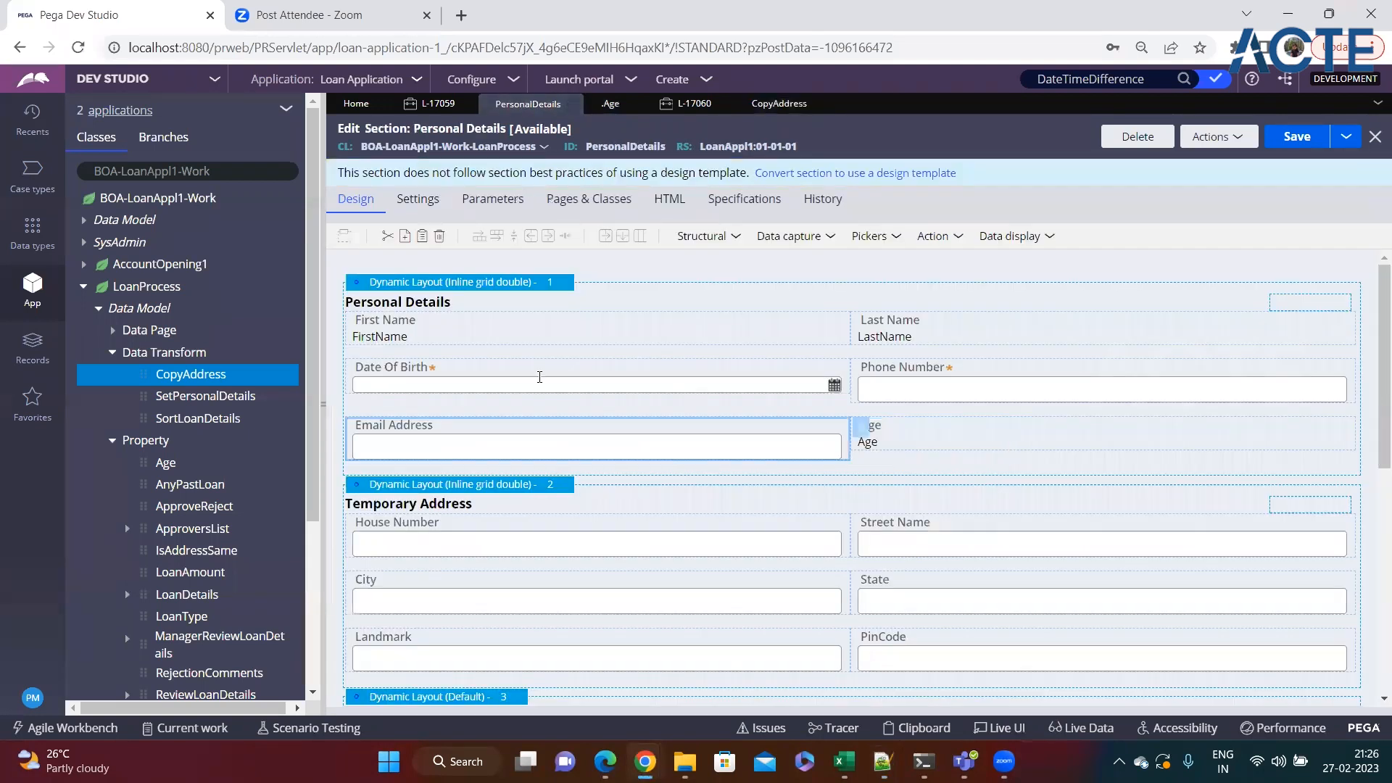
click(512, 372)
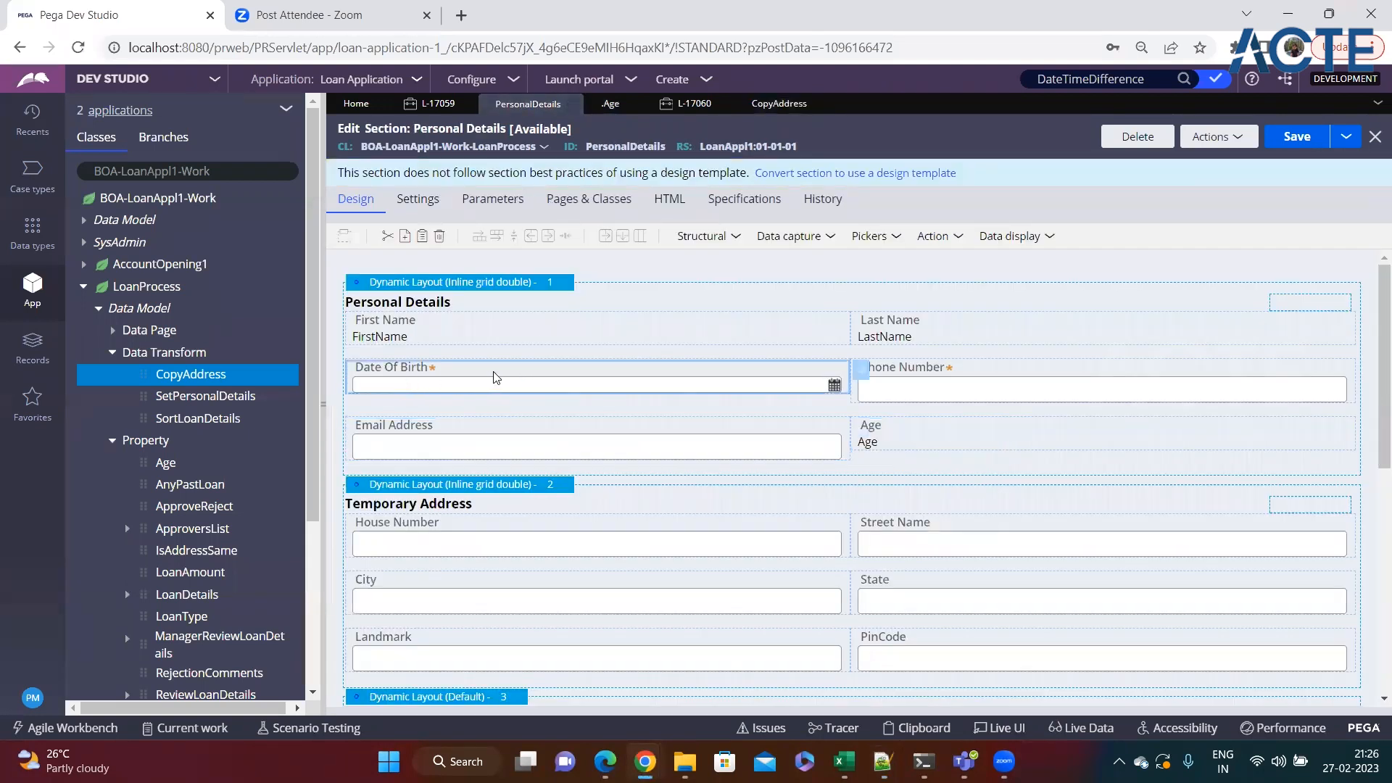
click(857, 377)
click(775, 241)
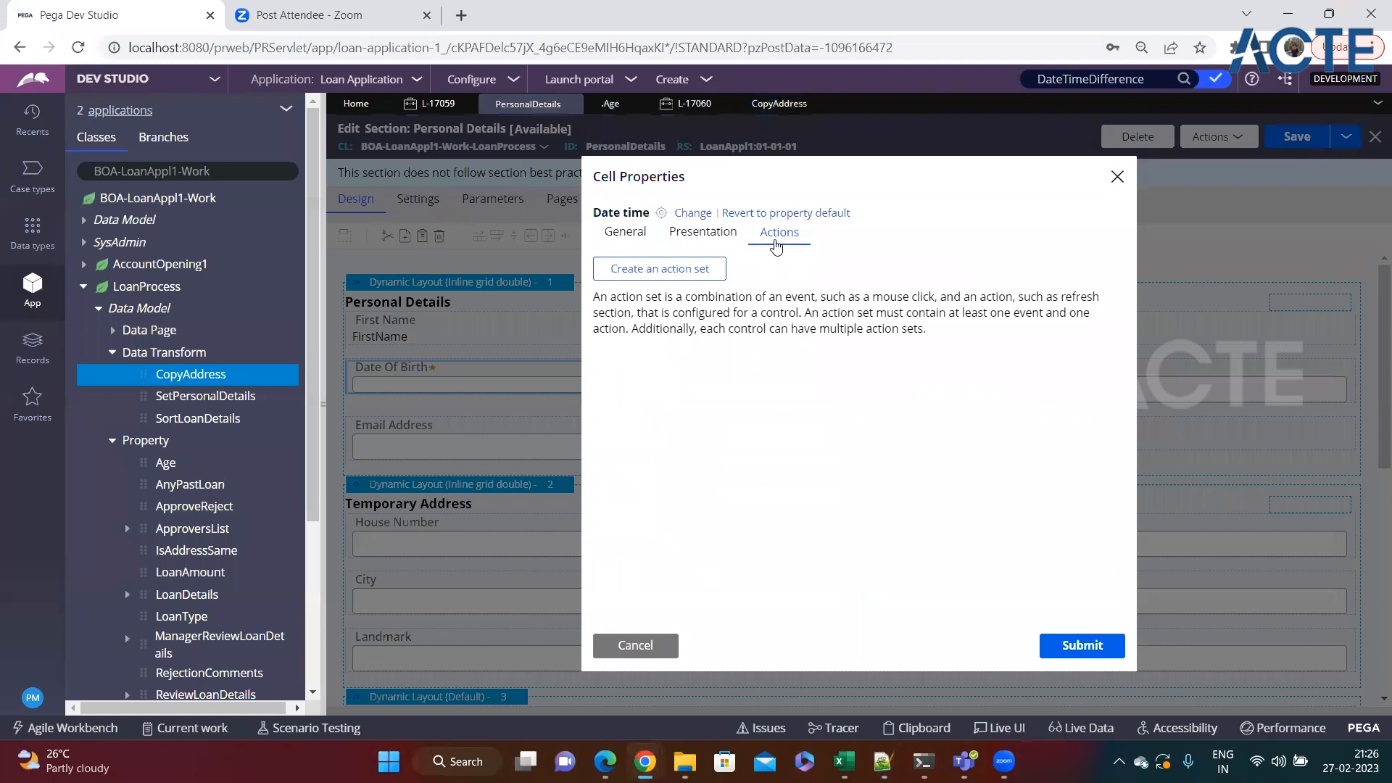
click(717, 269)
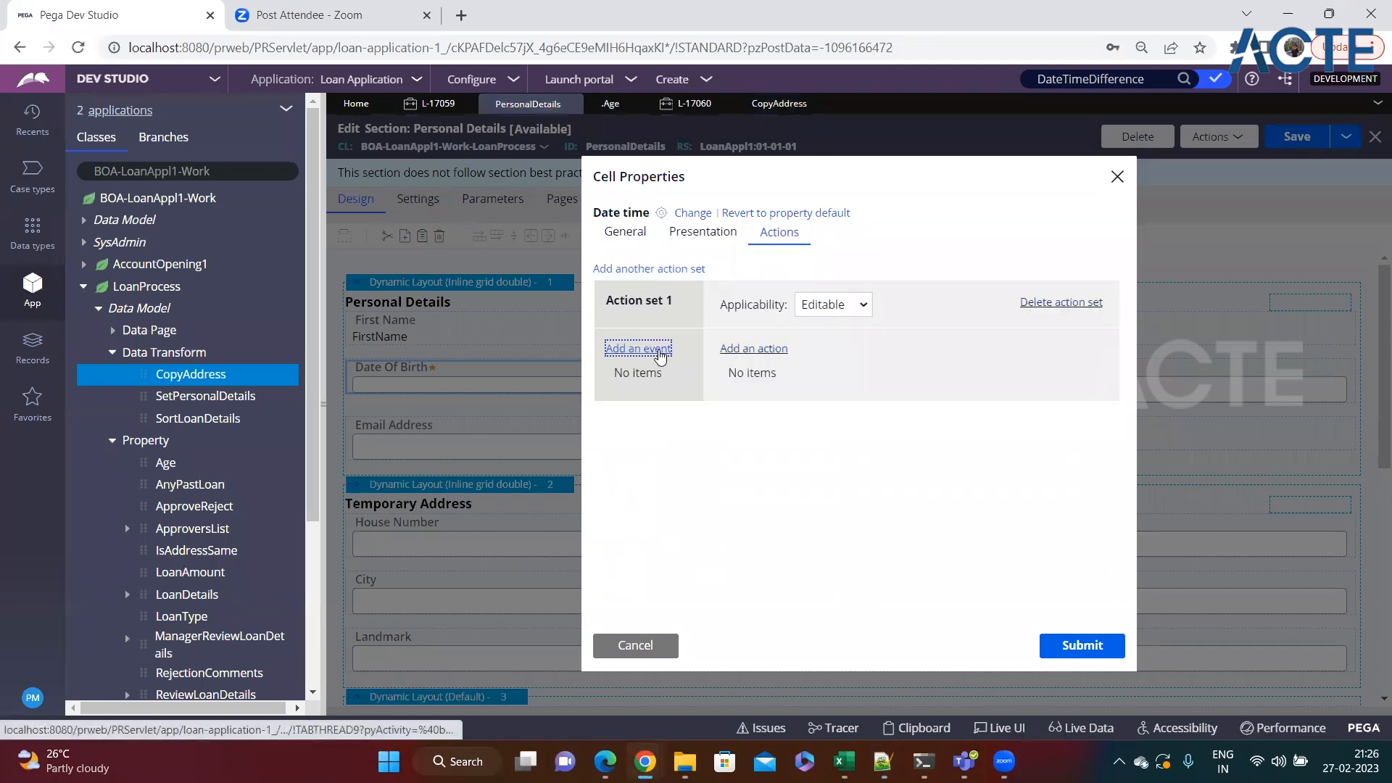
Draft a Change event that refreshes this section with data transform CalAge, and discard the cell property changes.
click(638, 349)
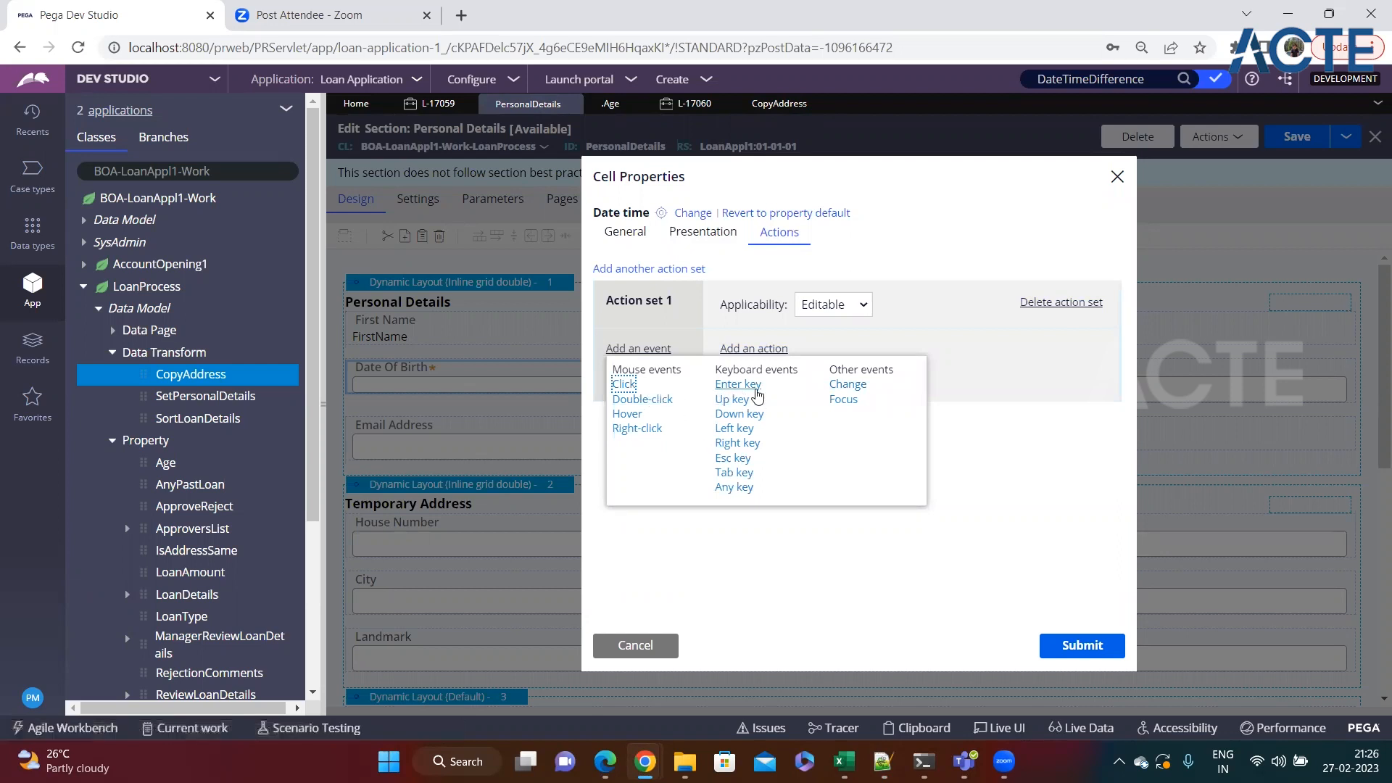
click(848, 384)
click(754, 348)
click(782, 403)
triple_click(735, 505)
click(867, 511)
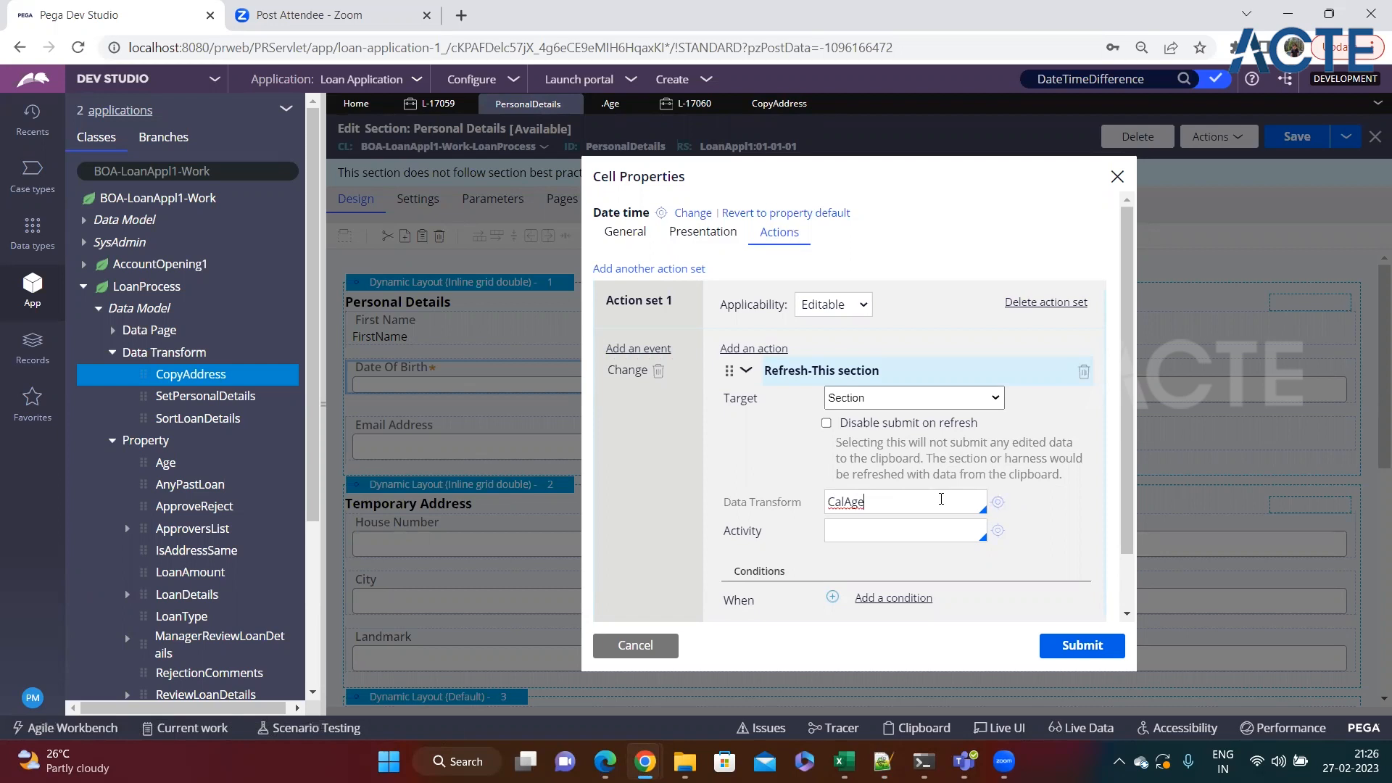
click(633, 644)
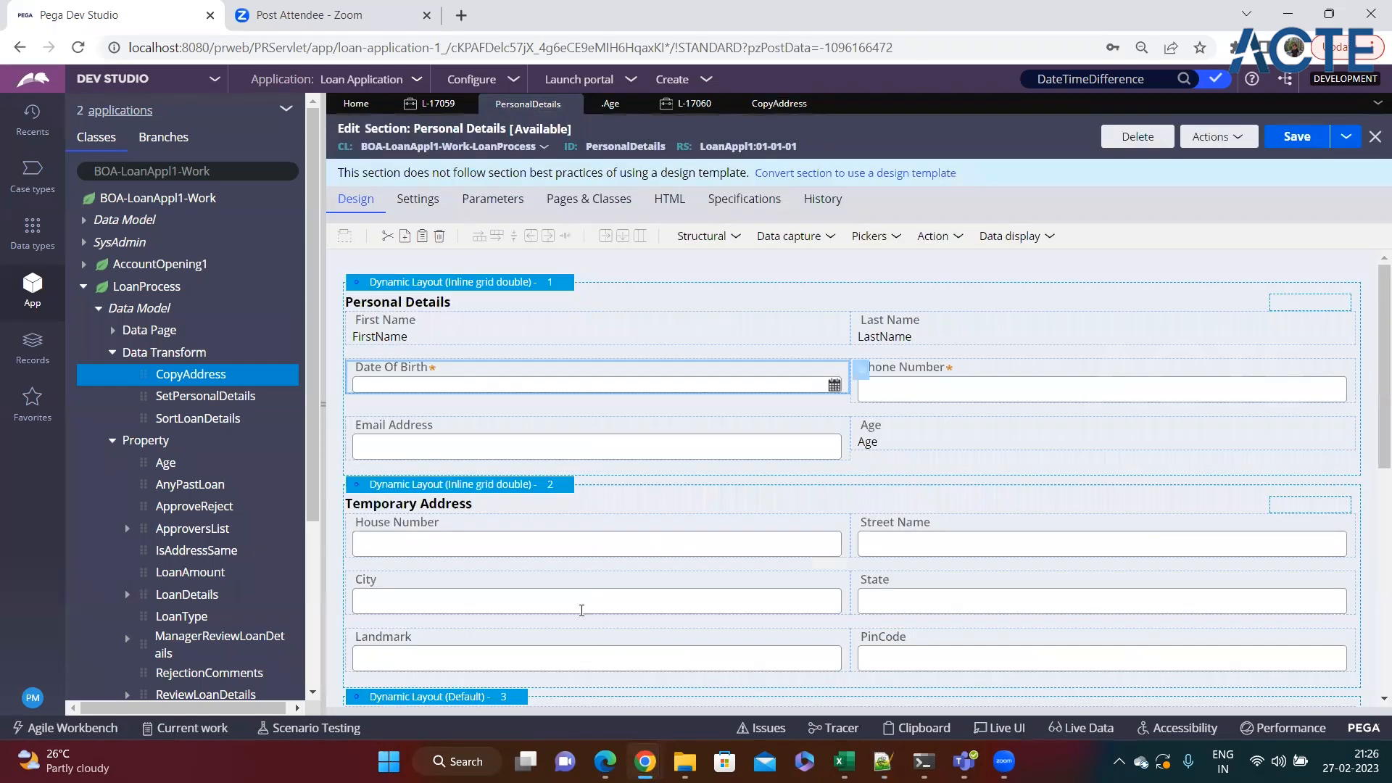
Reopen the Age Declare Expression and read its Value of formula through to the end.
click(555, 326)
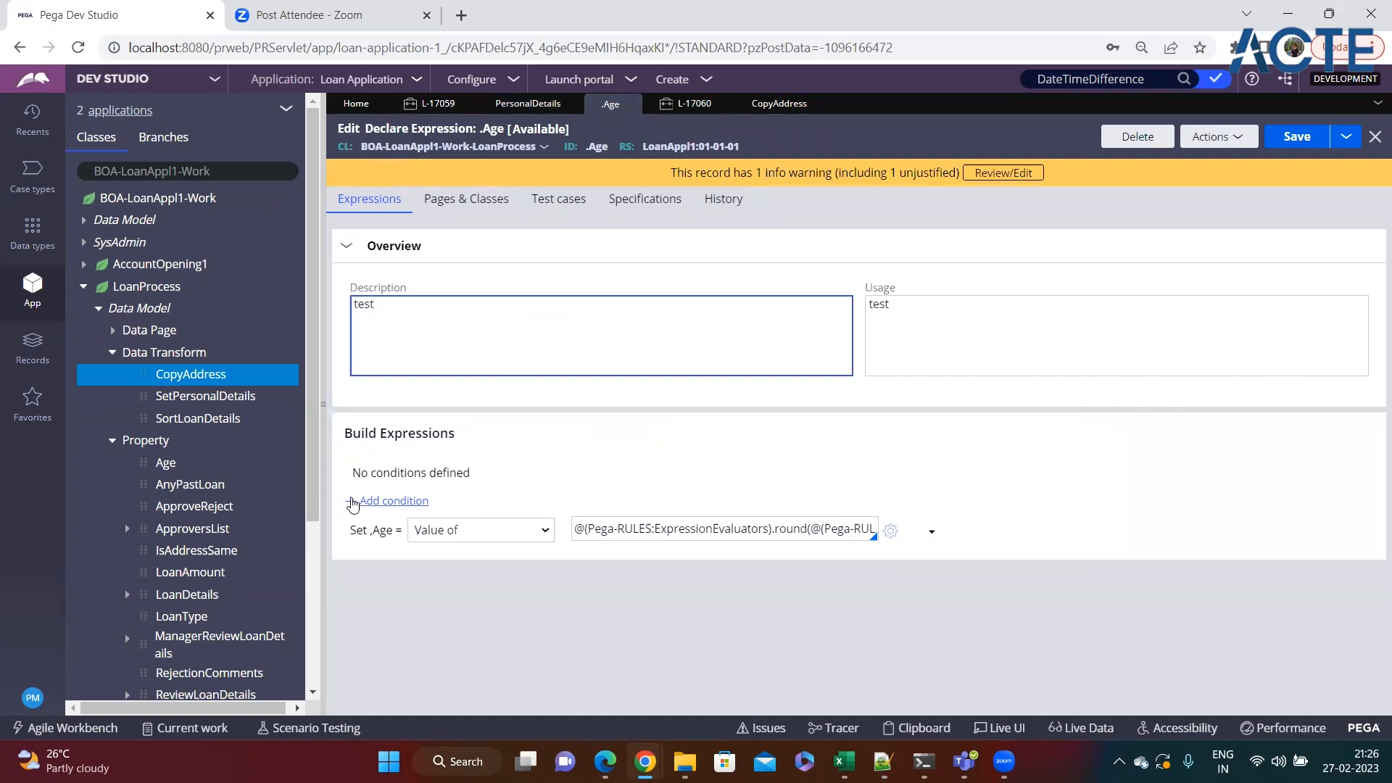
click(673, 529)
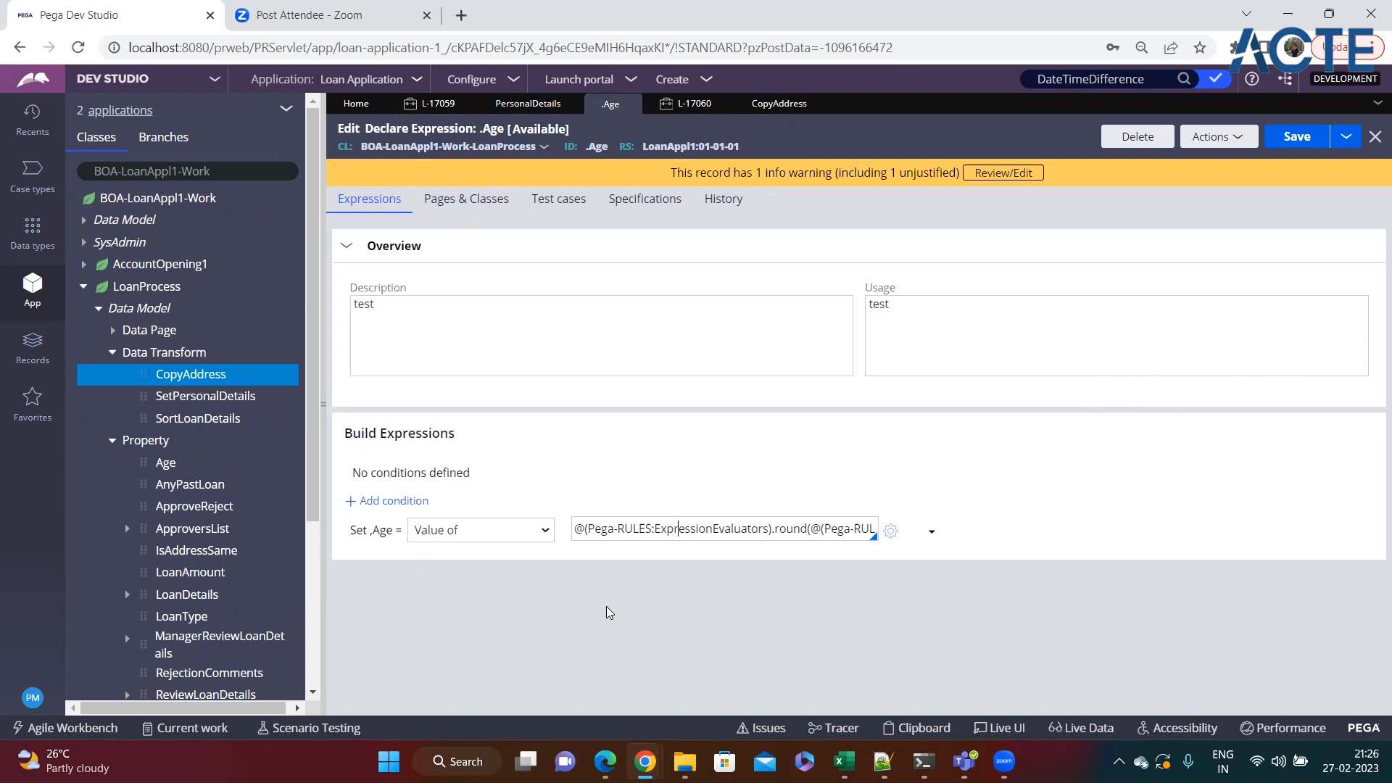
key(Right)
key(Right)
key(Right)
key(Right)
key(Right)
key(Right)
key(Right)
key(Right)
key(Right)
key(Right)
key(Right)
key(Right)
key(Right)
key(Right)
key(Right)
key(Right)
key(Right)
key(Right)
key(Right)
key(Right)
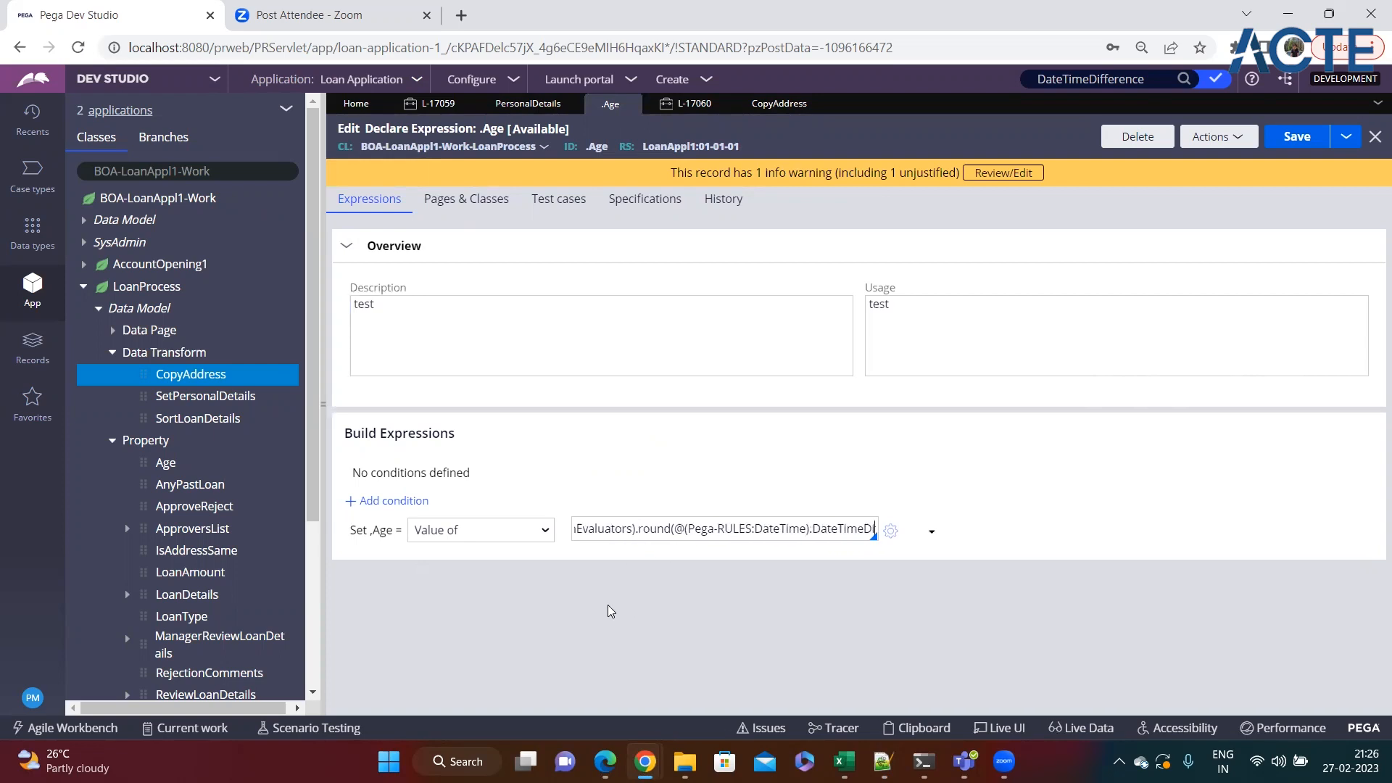
key(Right)
key(Right)
key(Right)
key(Right)
key(Right)
key(Right)
key(Right)
key(Right)
key(Right)
key(Right)
key(Right)
key(Right)
key(Right)
key(Right)
key(Right)
key(Right)
key(Right)
key(Right)
key(Right)
key(Right)
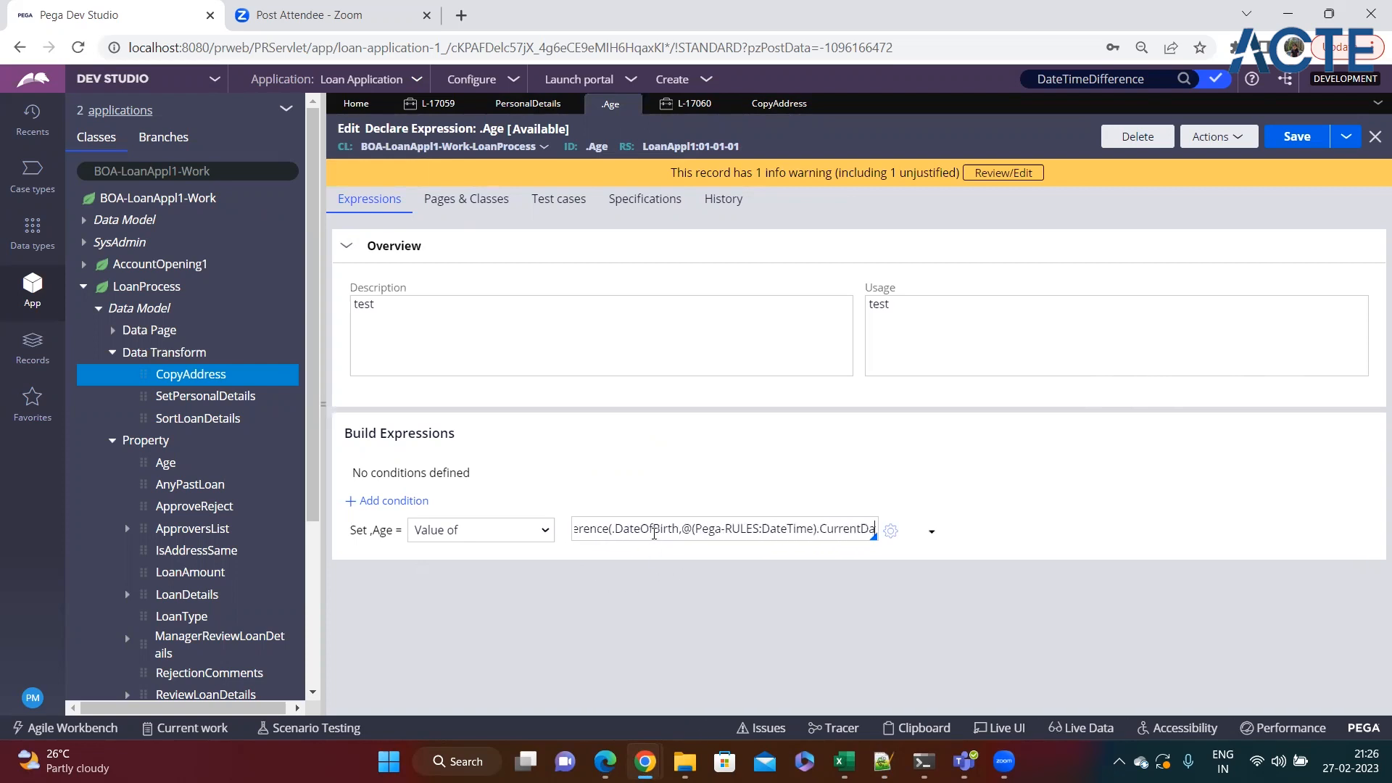
key(Right)
key(Right)
key(Right)
key(Right)
key(Right)
key(Right)
key(Right)
key(Right)
key(Right)
key(Right)
key(Right)
key(Right)
key(Right)
key(Right)
key(Right)
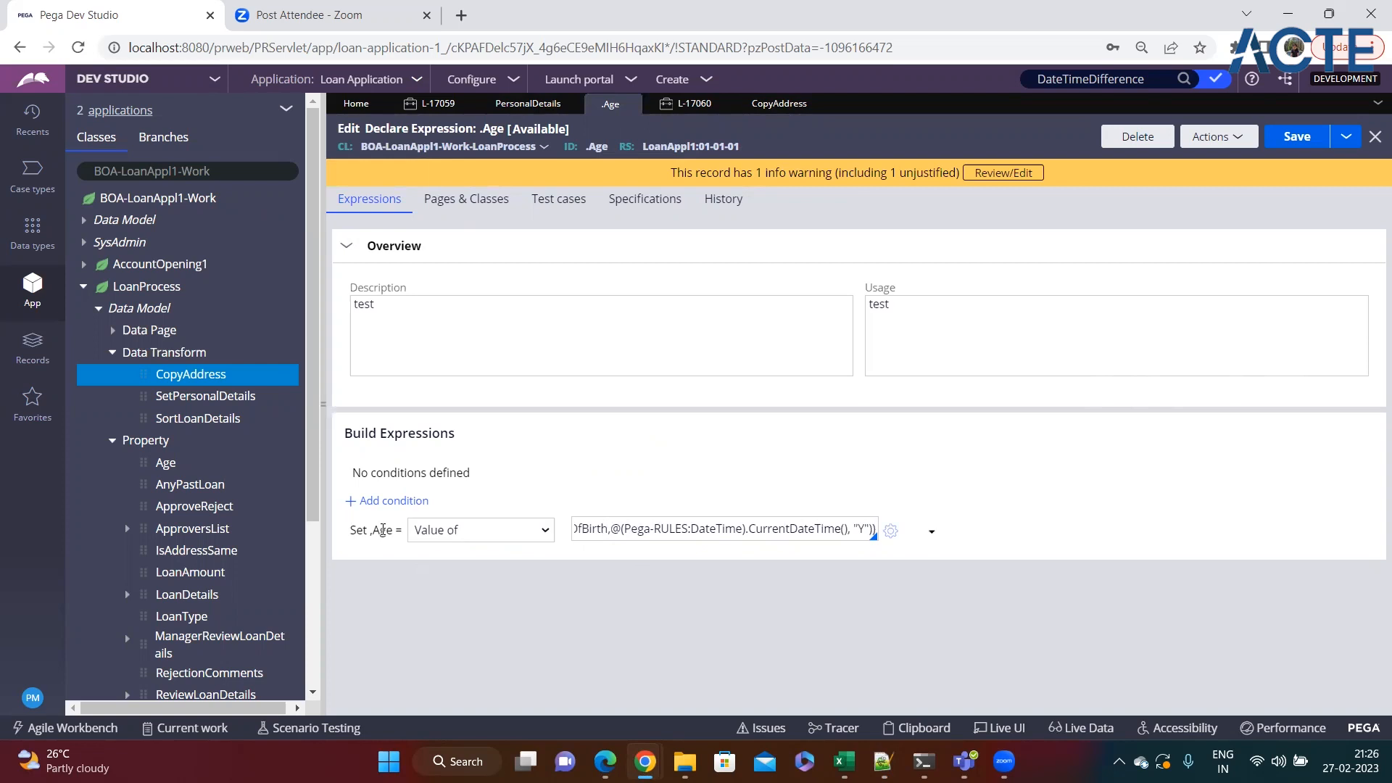
Change the date of birth in the open Loan Process case to about one year later and check the recalculated Age.
click(689, 103)
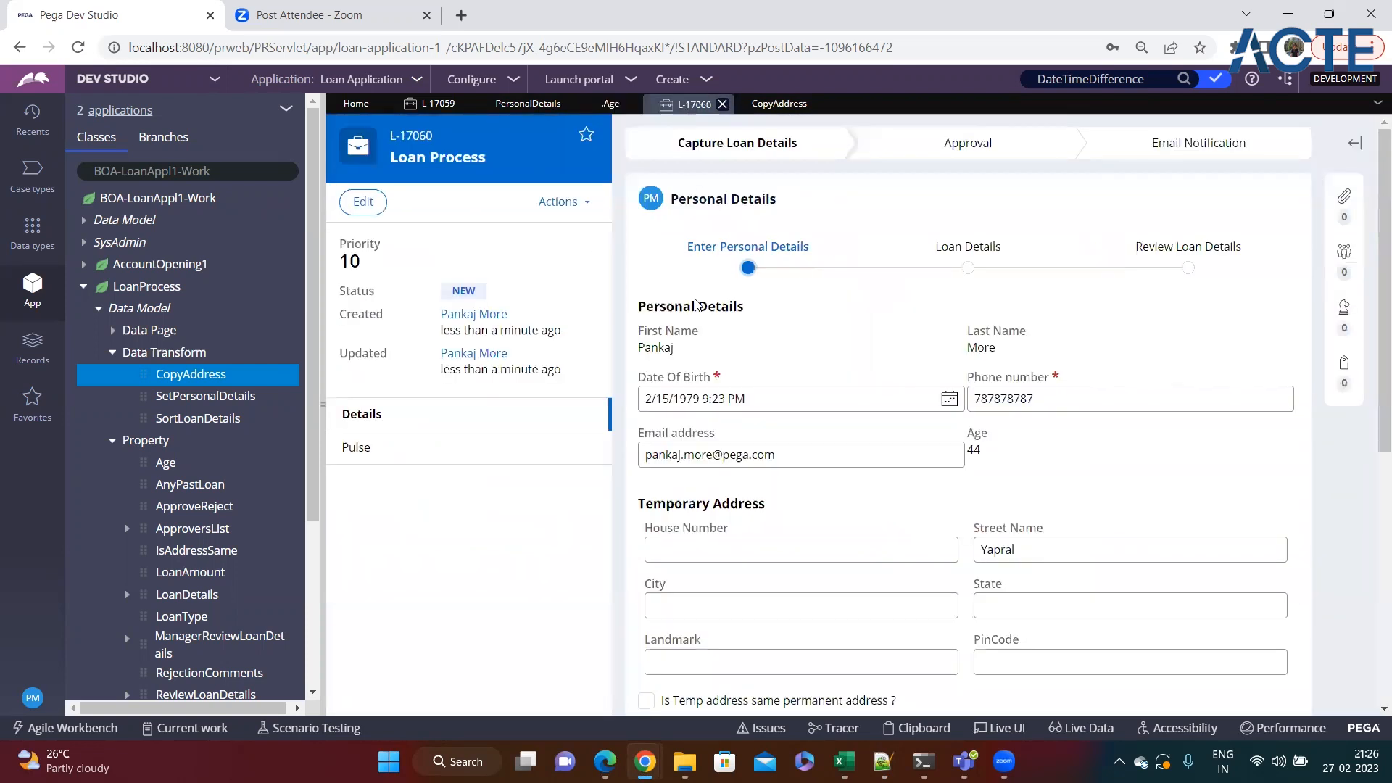
click(949, 399)
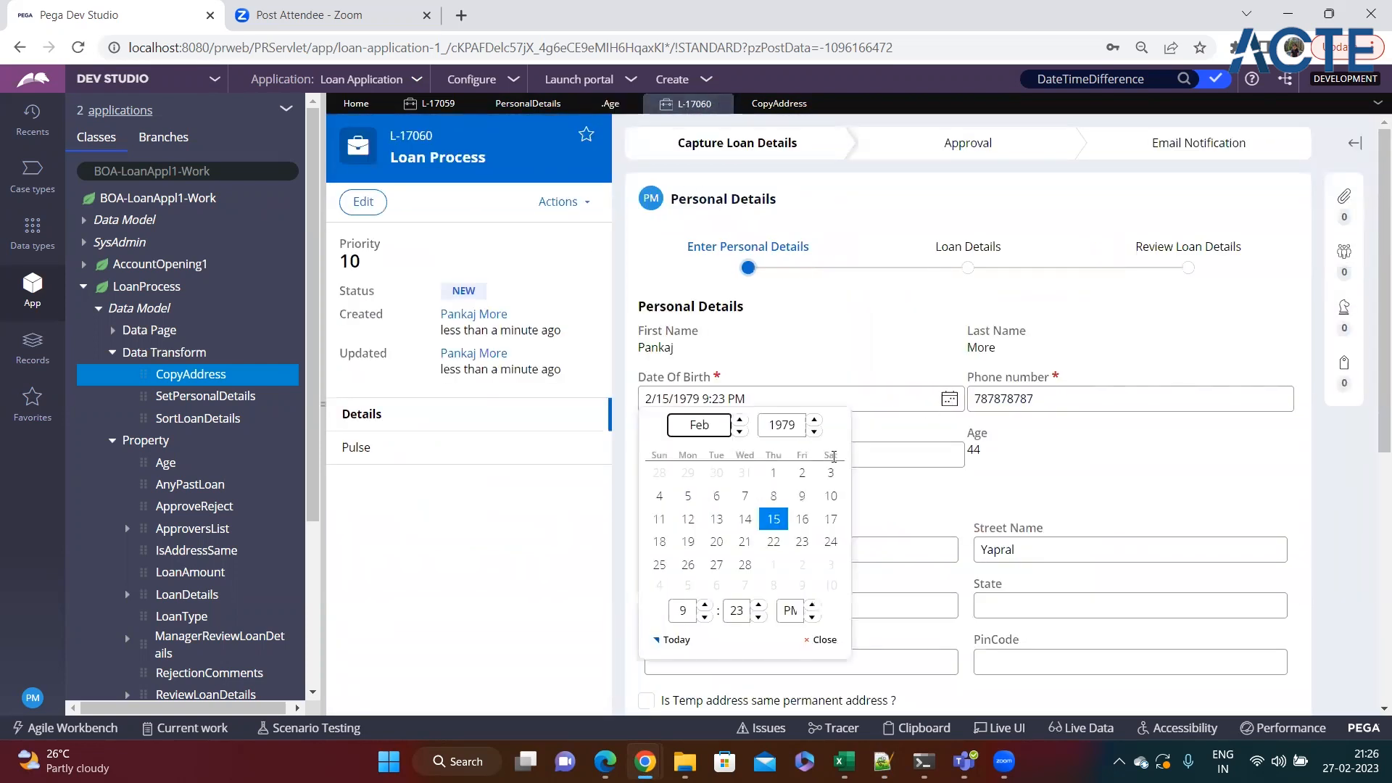
click(773, 519)
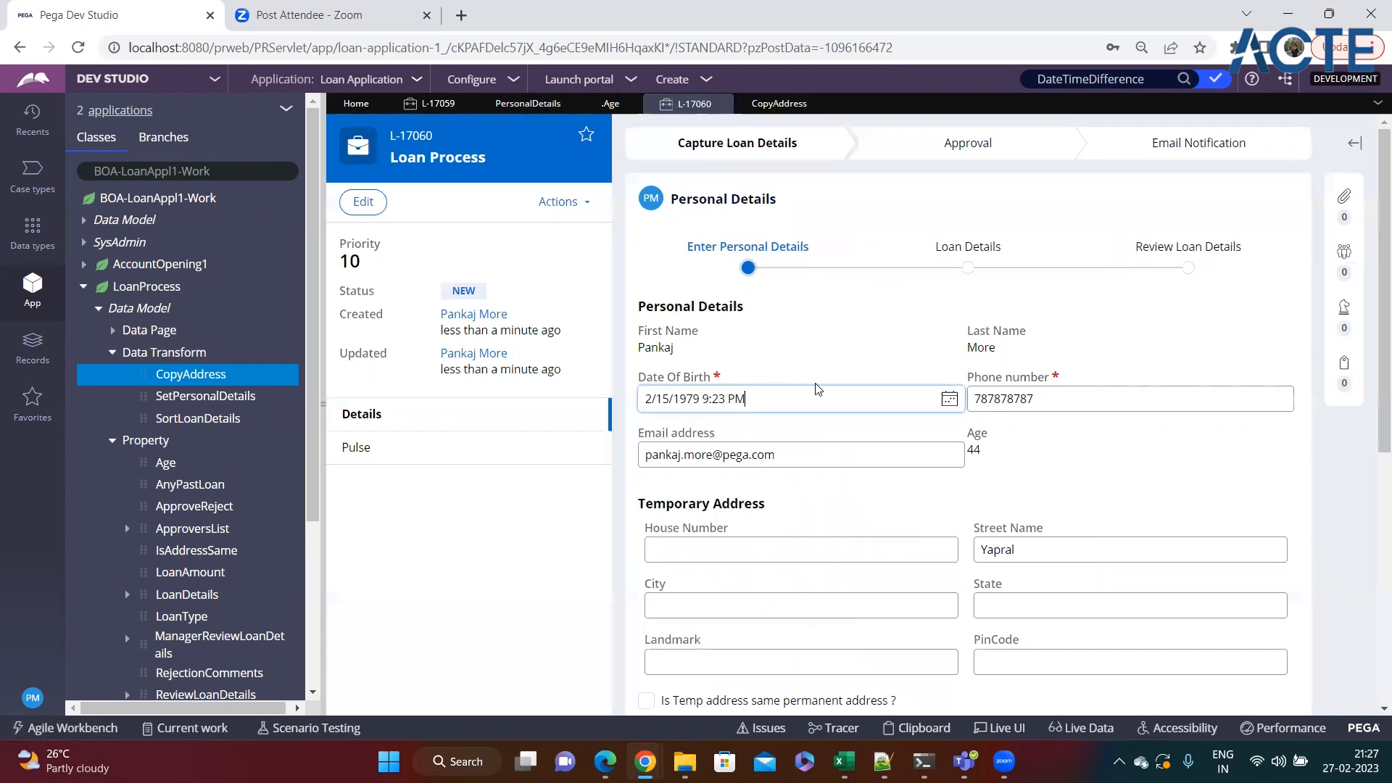
click(949, 400)
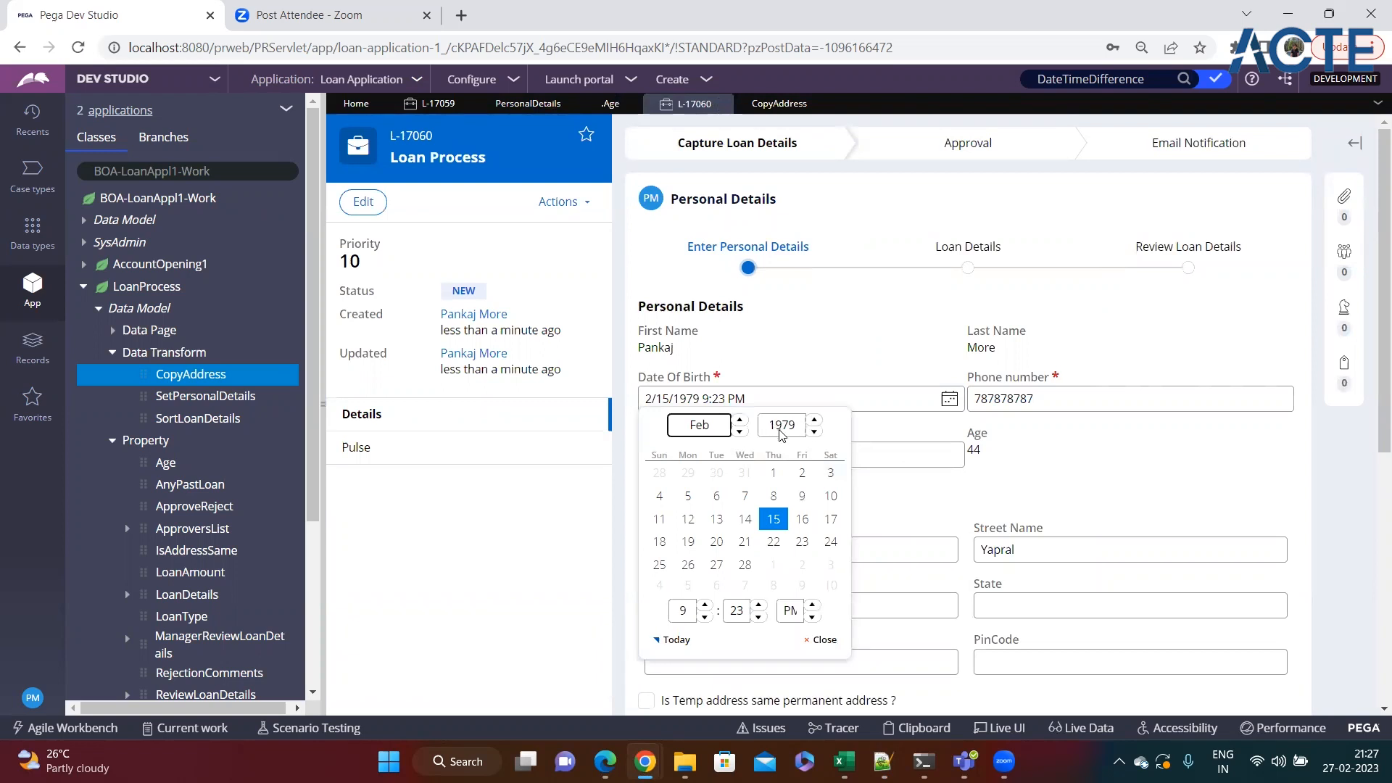
click(816, 421)
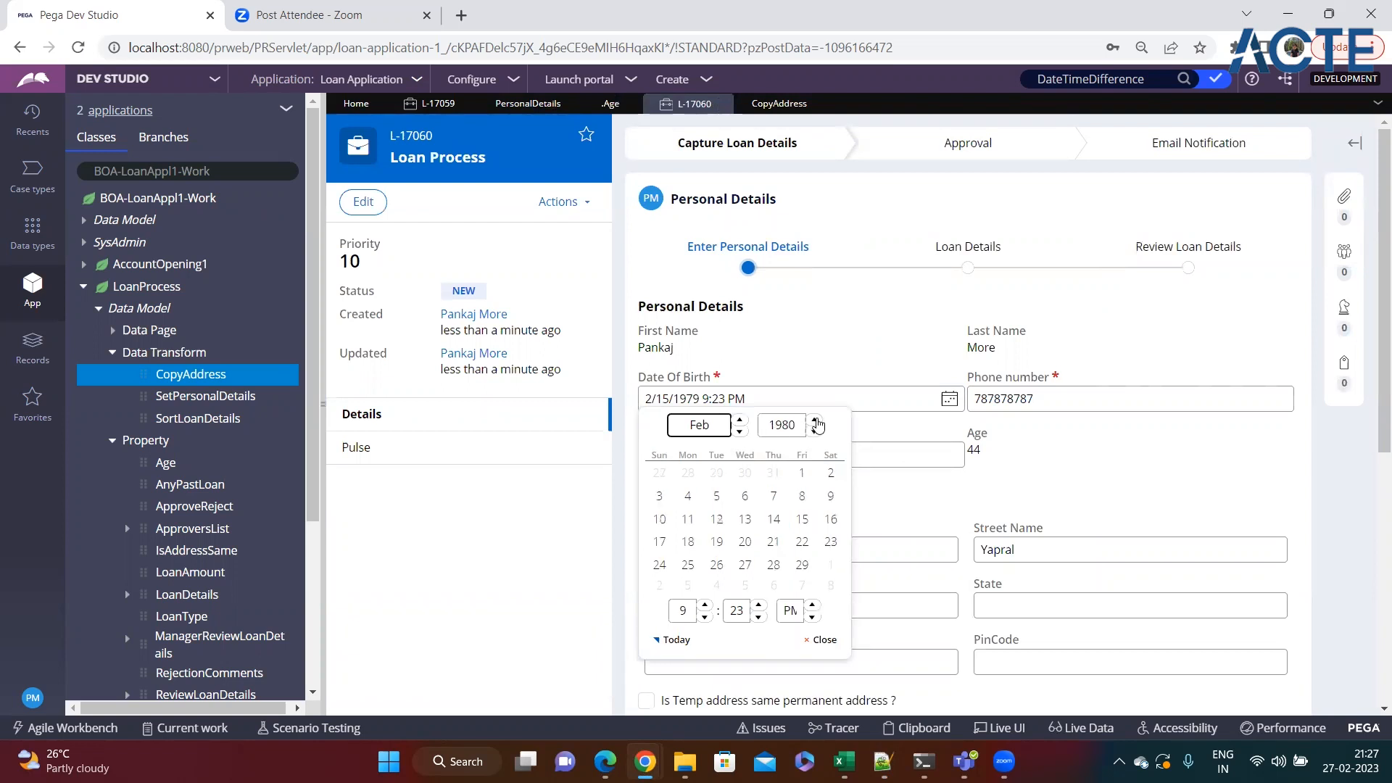
click(1057, 485)
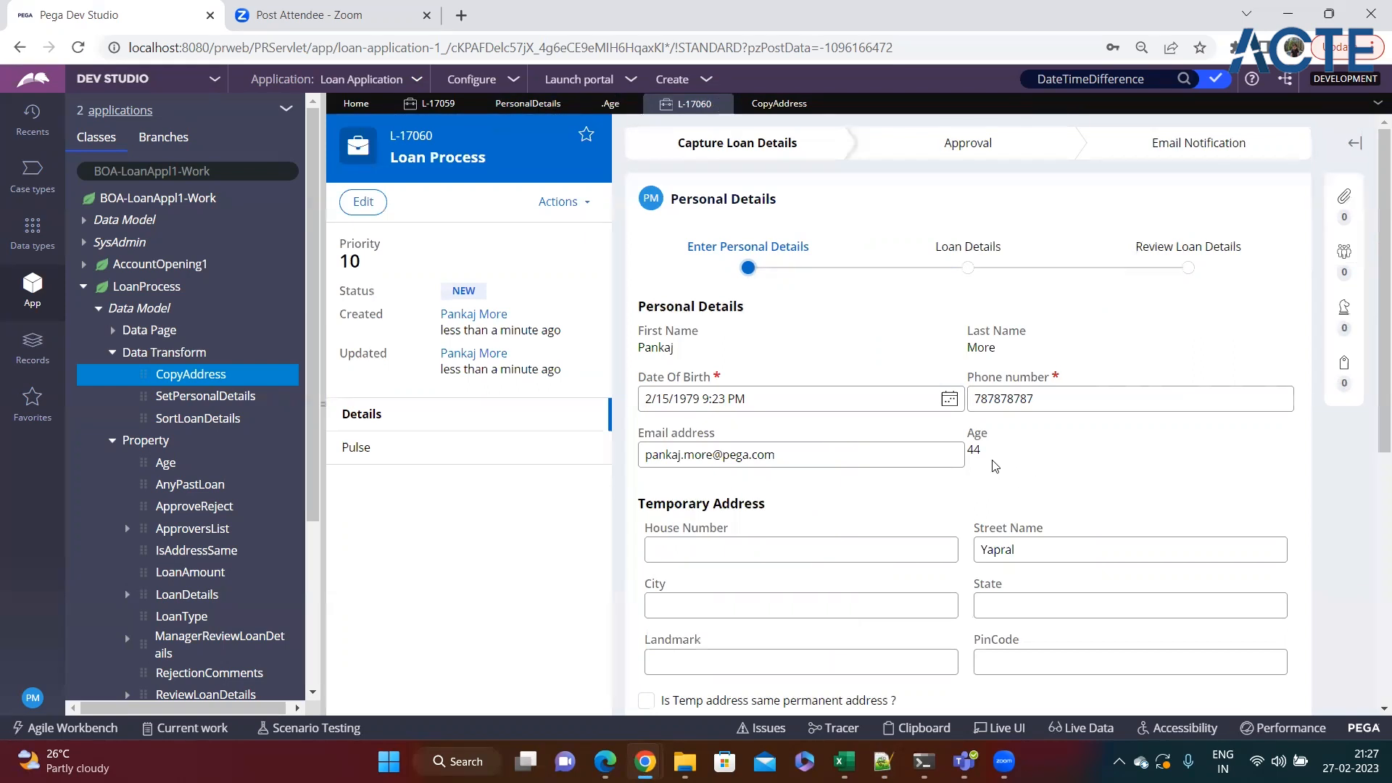
click(950, 399)
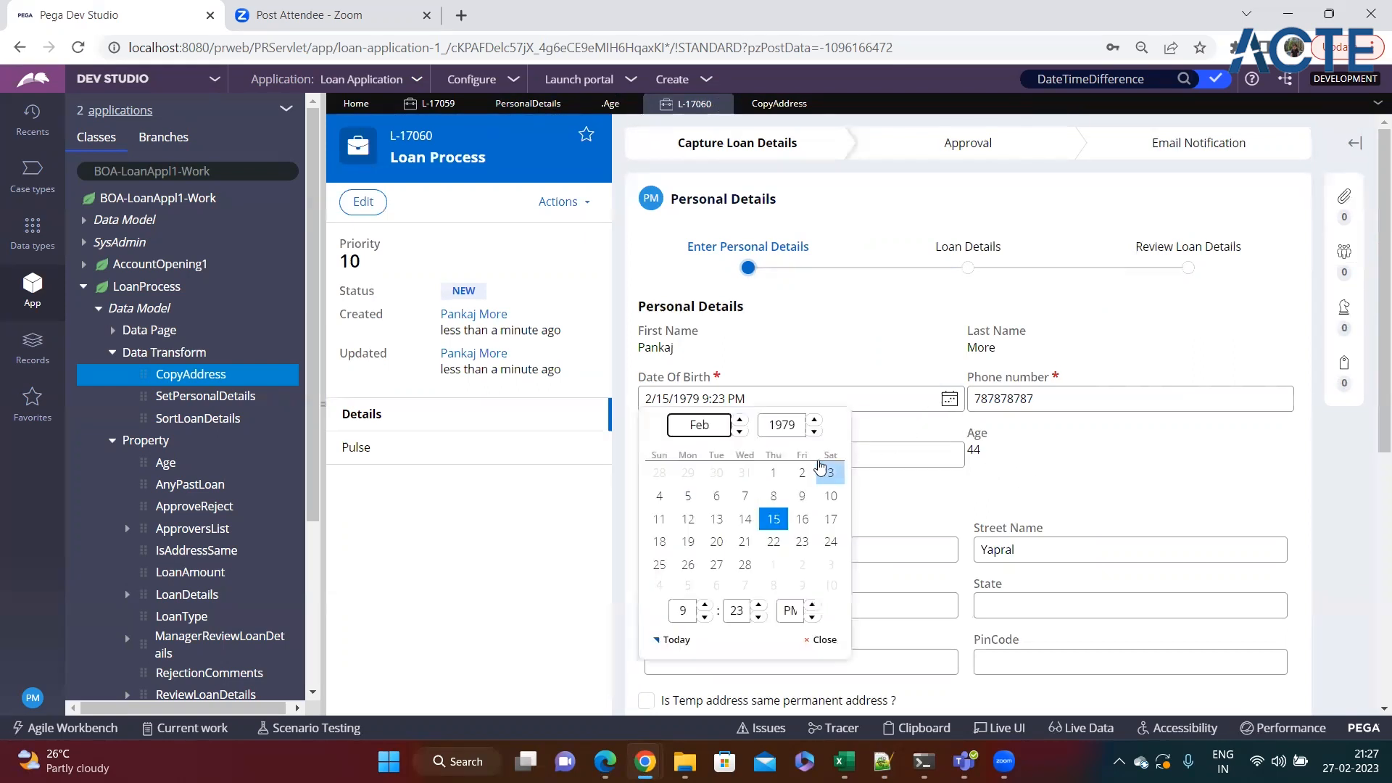
click(815, 420)
click(770, 528)
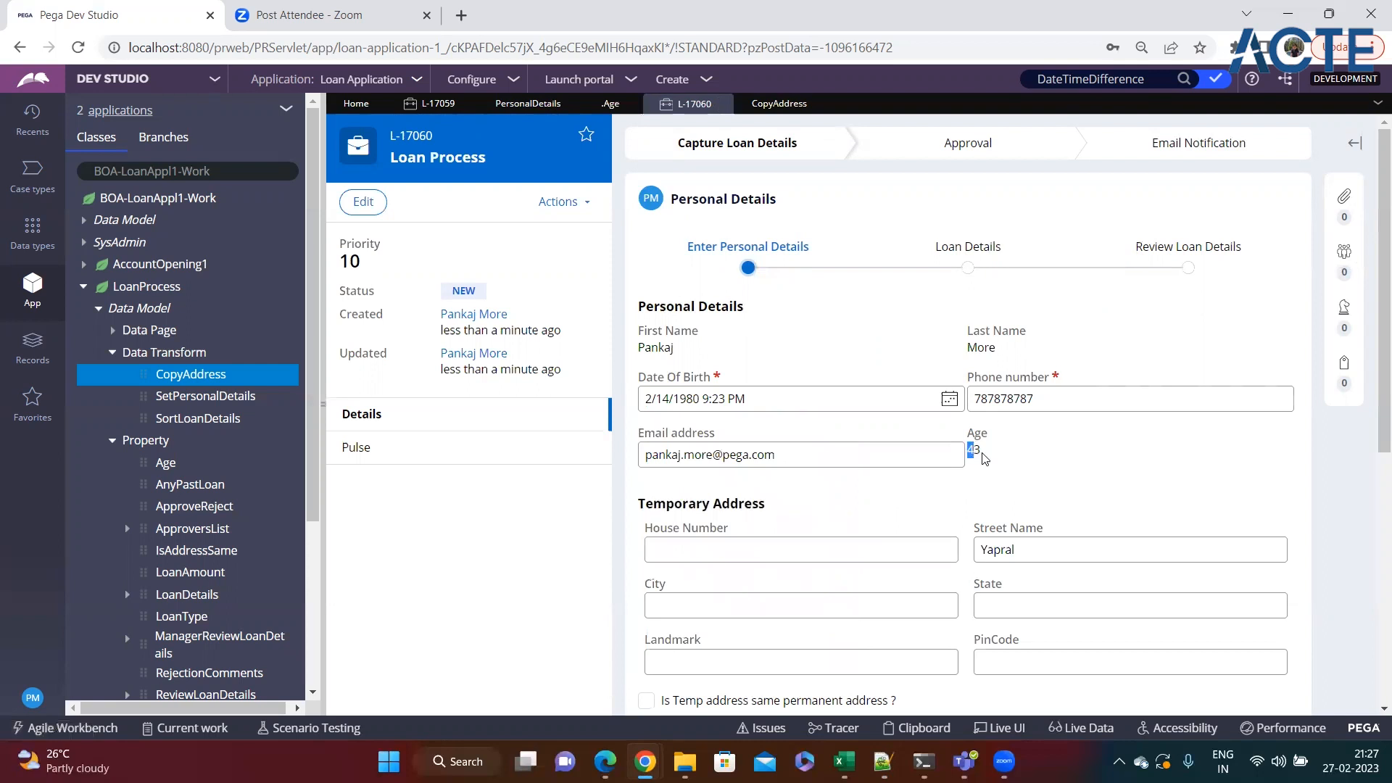
click(1037, 491)
Switch to the Notepad++ notes and add the example "Total = A + B" below the age formula.
click(883, 761)
scroll(287, 650, down, 2)
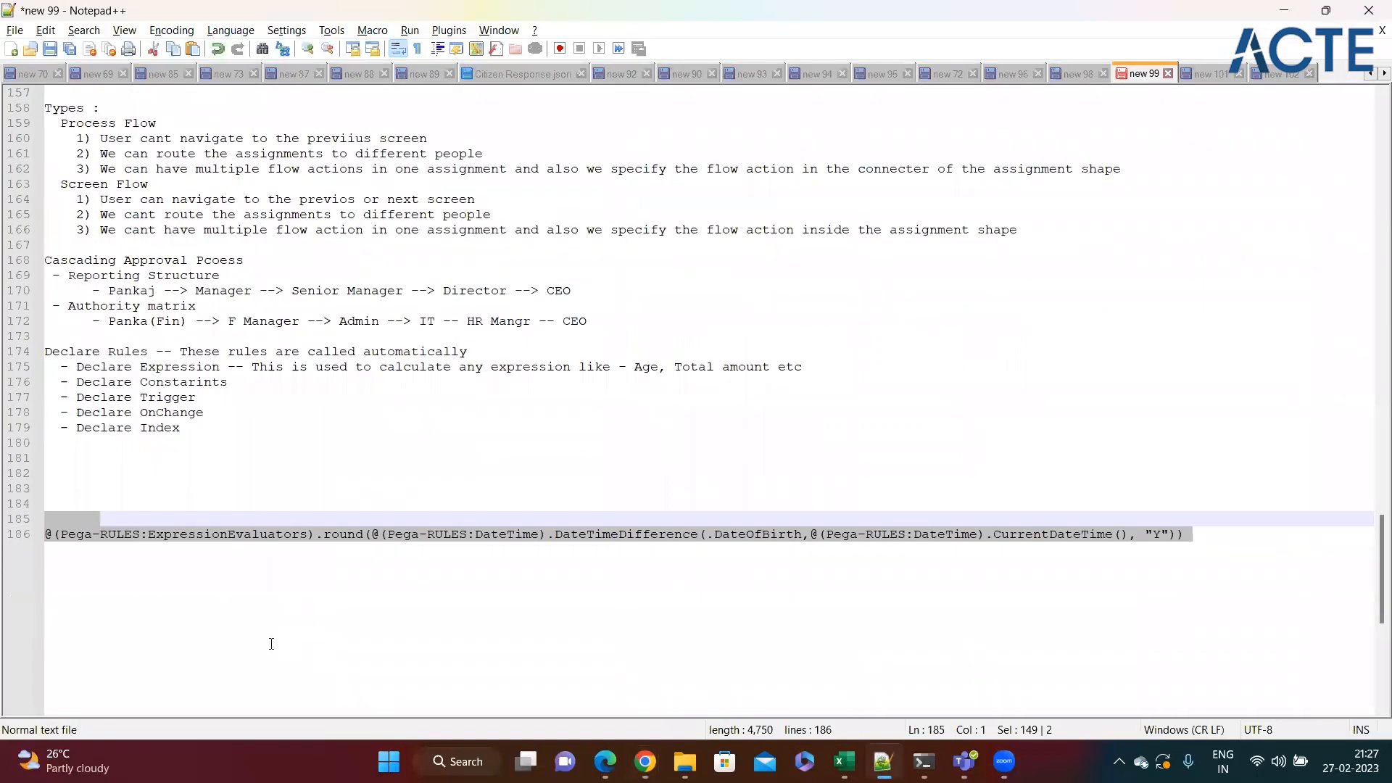
click(267, 634)
key(Return)
key(Return)
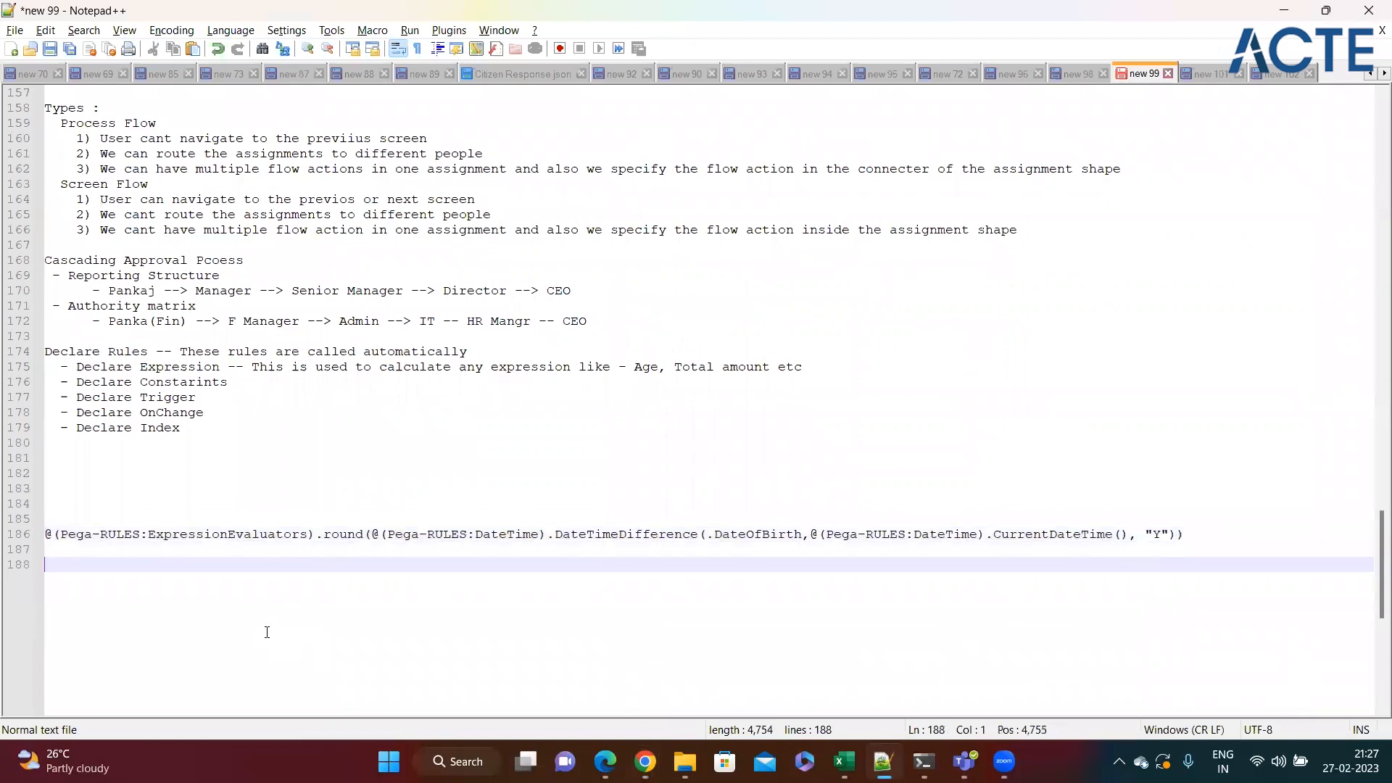
text(Total -)
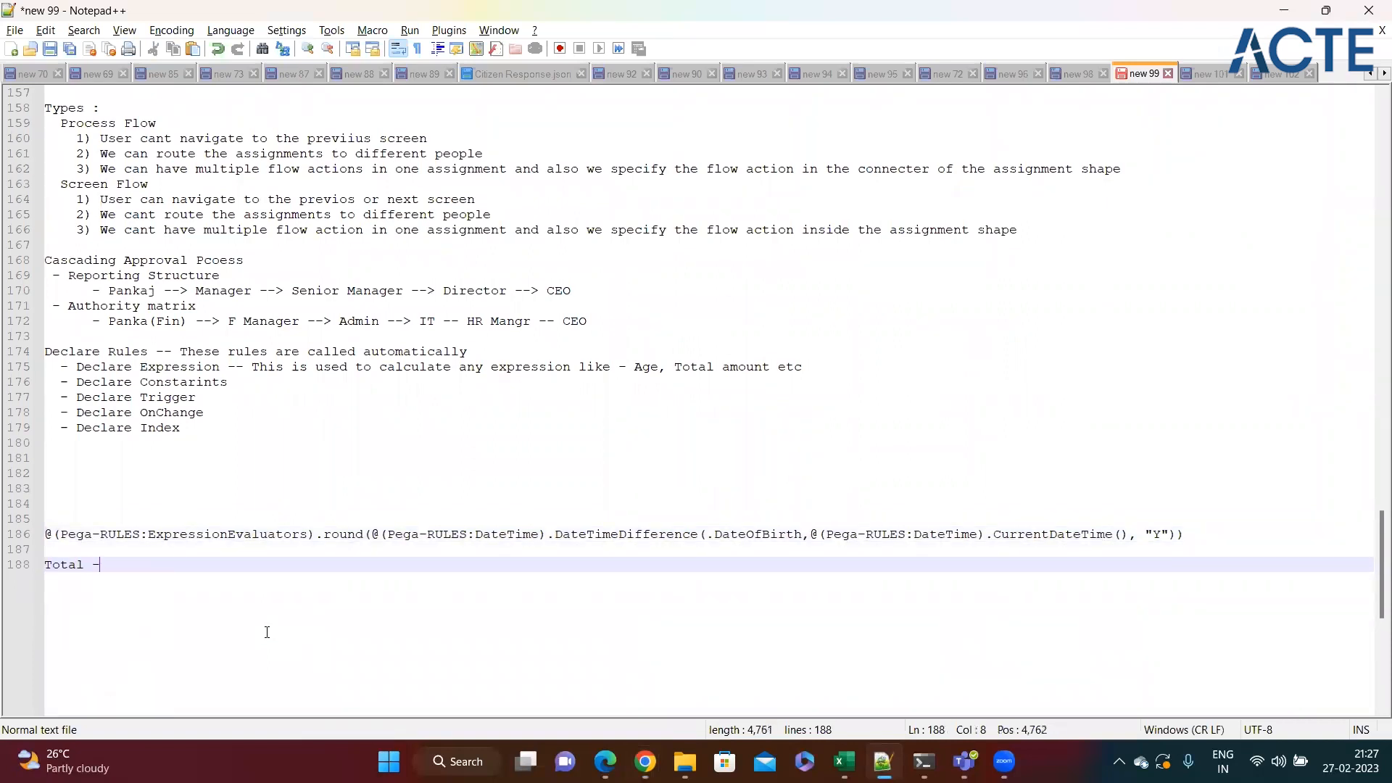
key(BackSpace)
text(= AB)
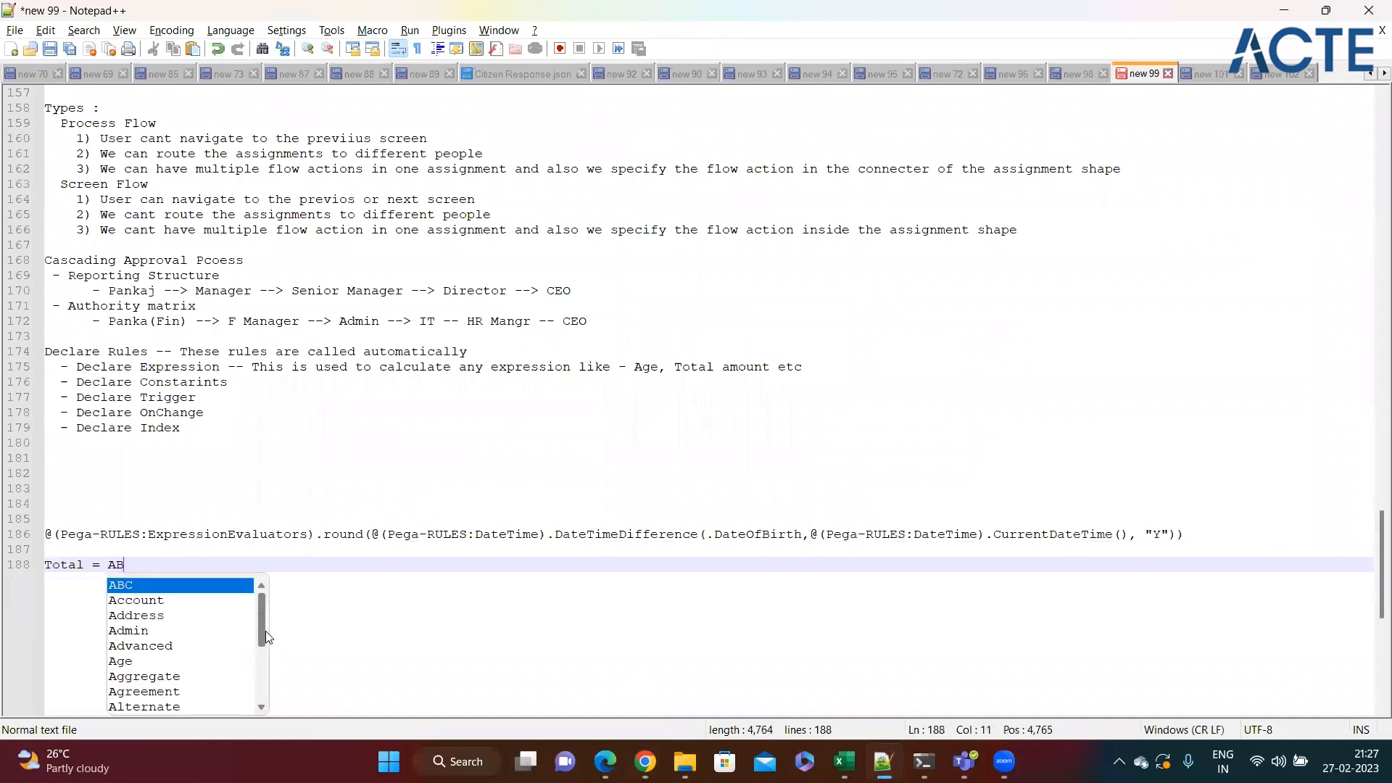
key(Escape)
key(BackSpace)
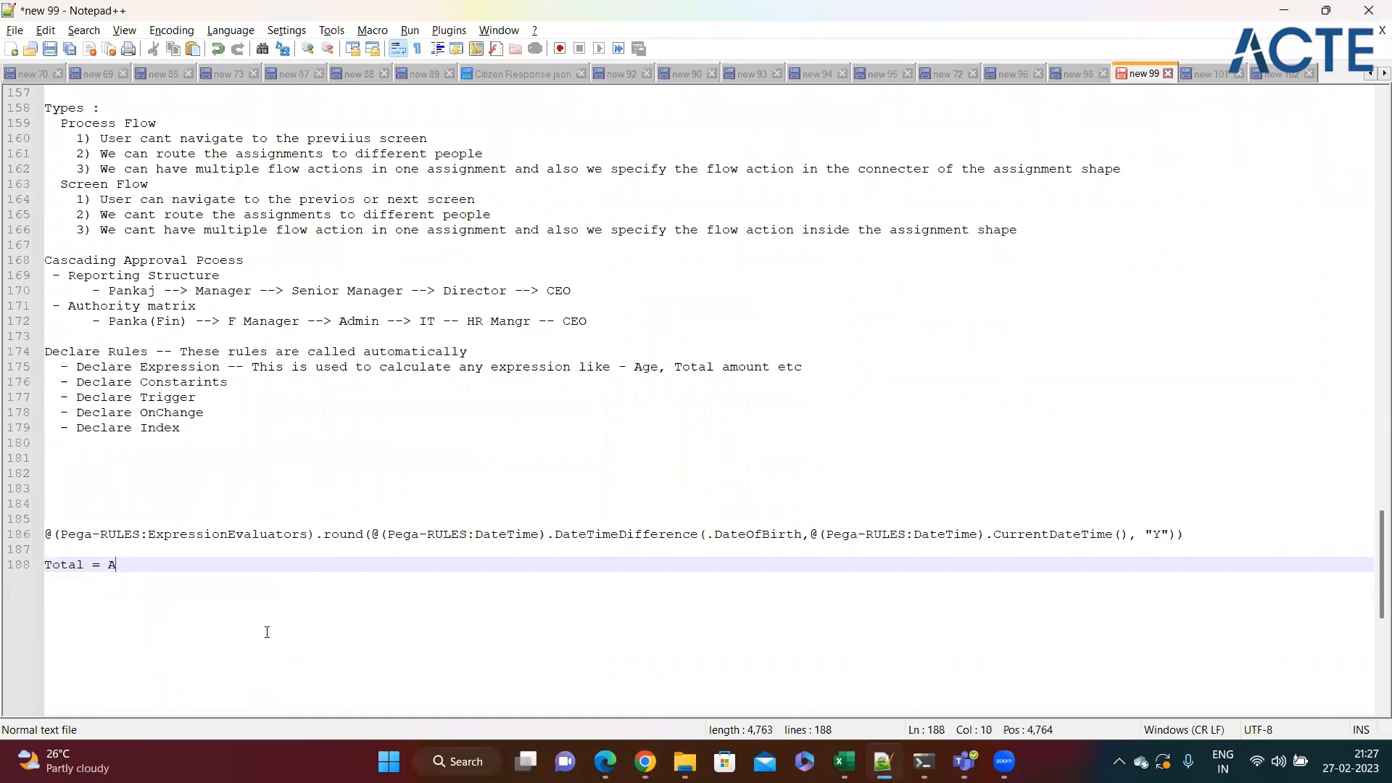
text(+ B)
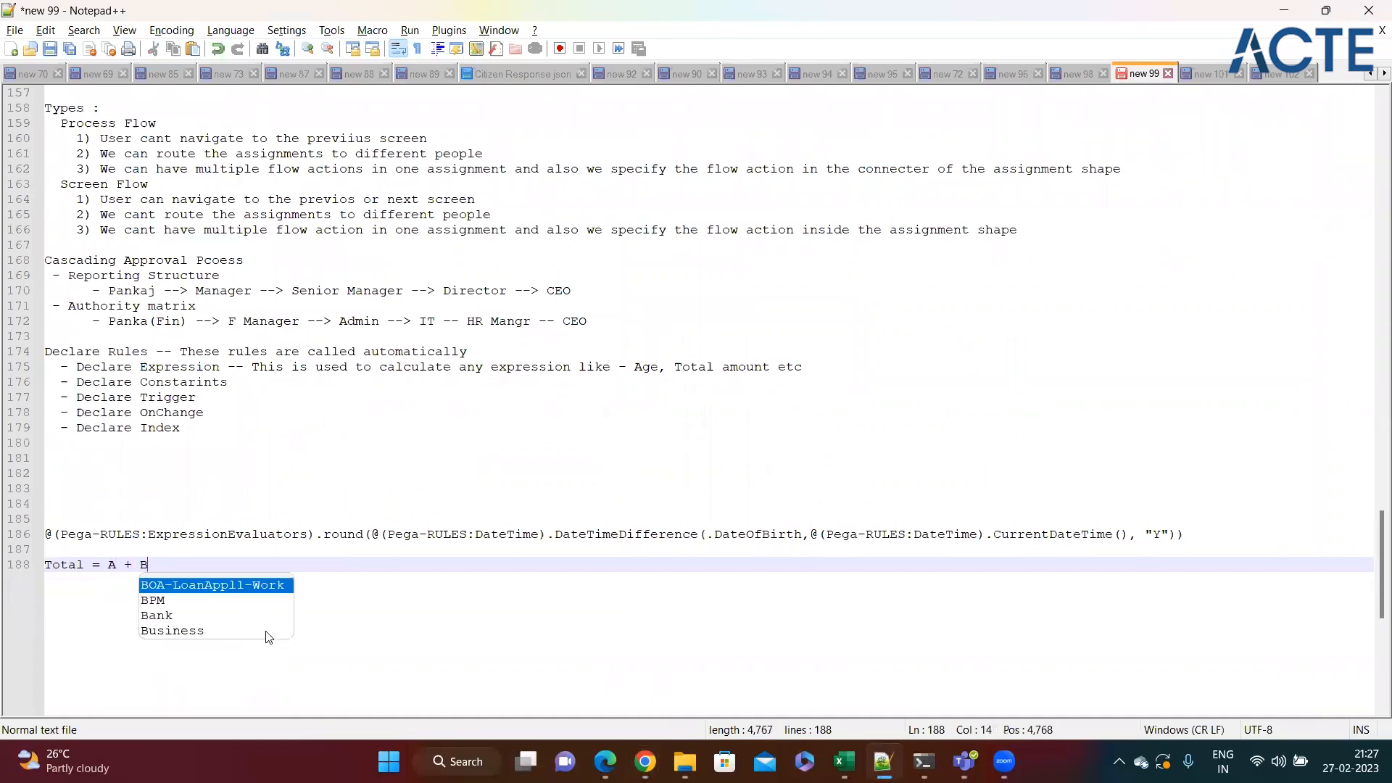
key(Escape)
Examine the Total = A + B example and compare it with the DateTimeDifference age formula above it.
double_click(72, 565)
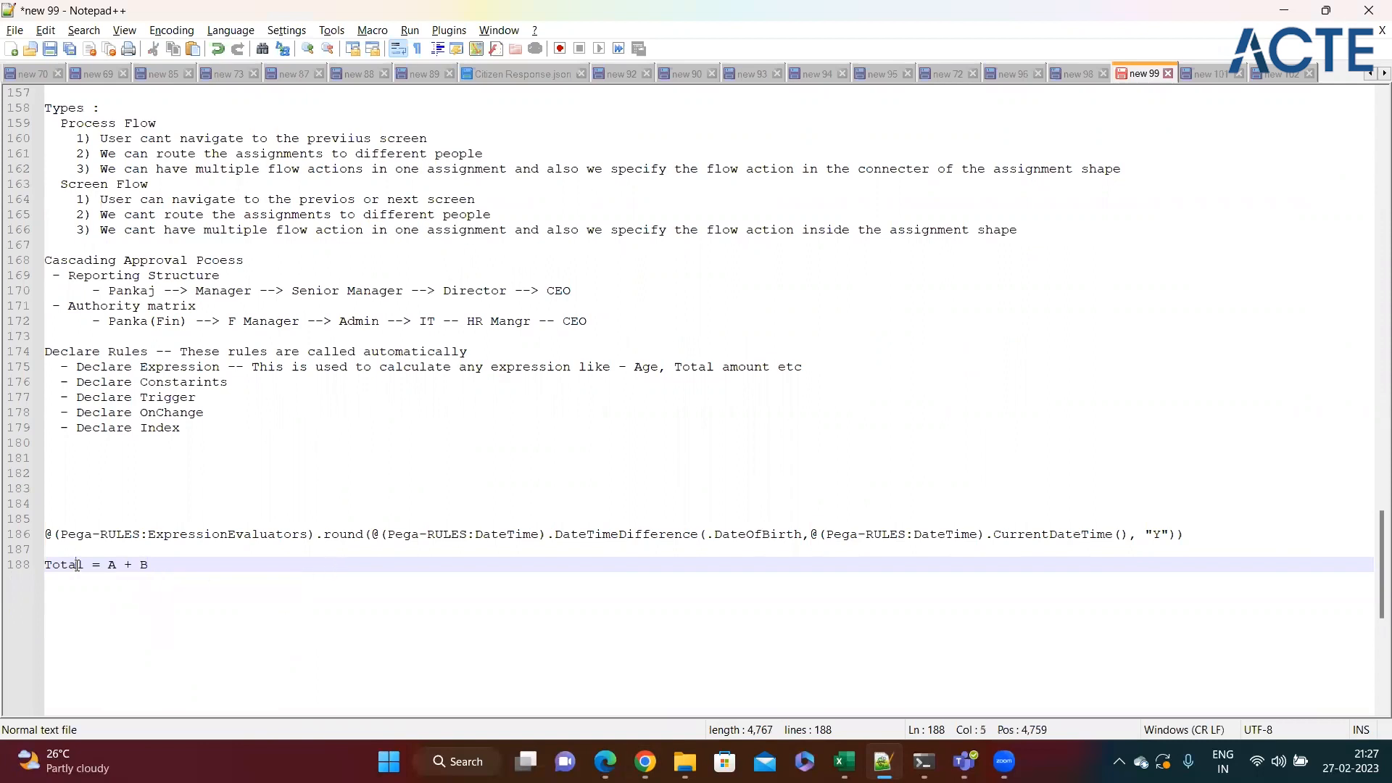
click(115, 565)
click(153, 567)
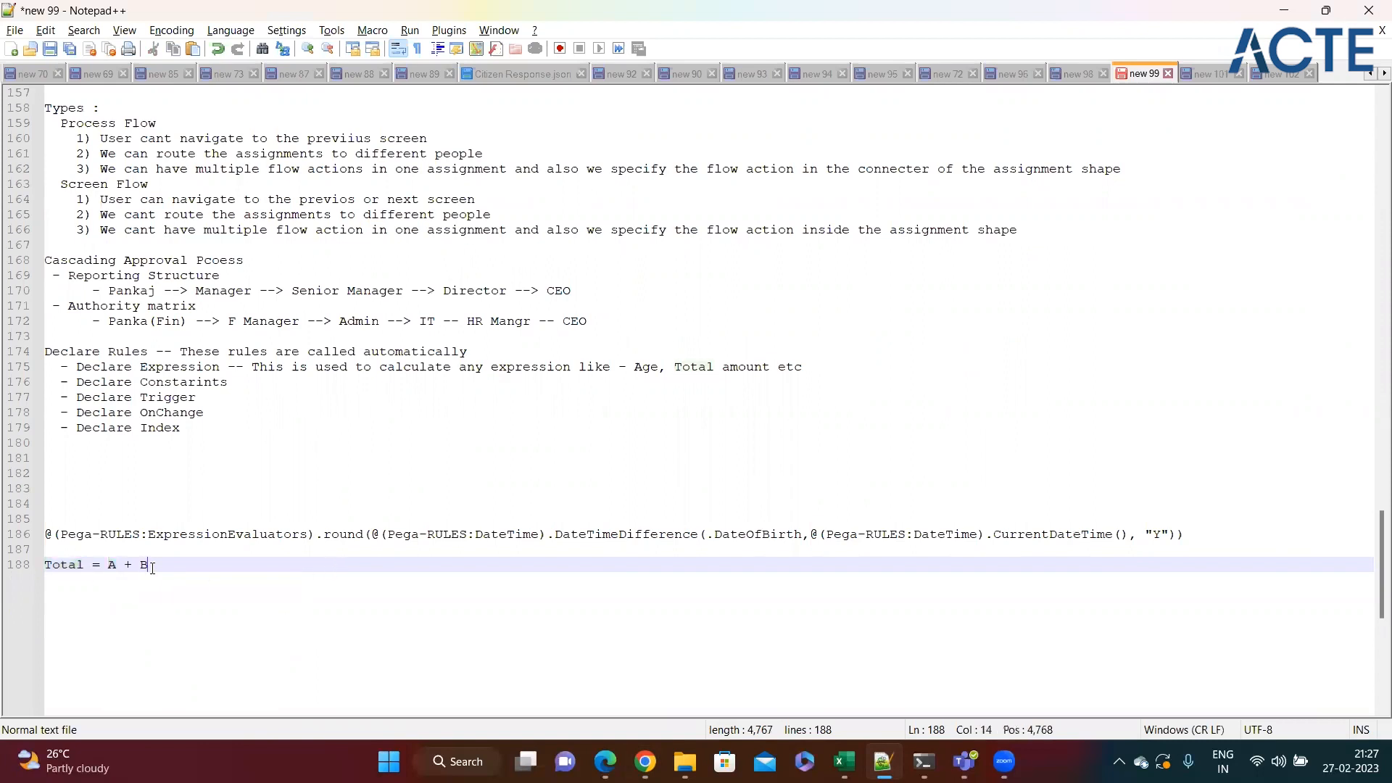
double_click(75, 567)
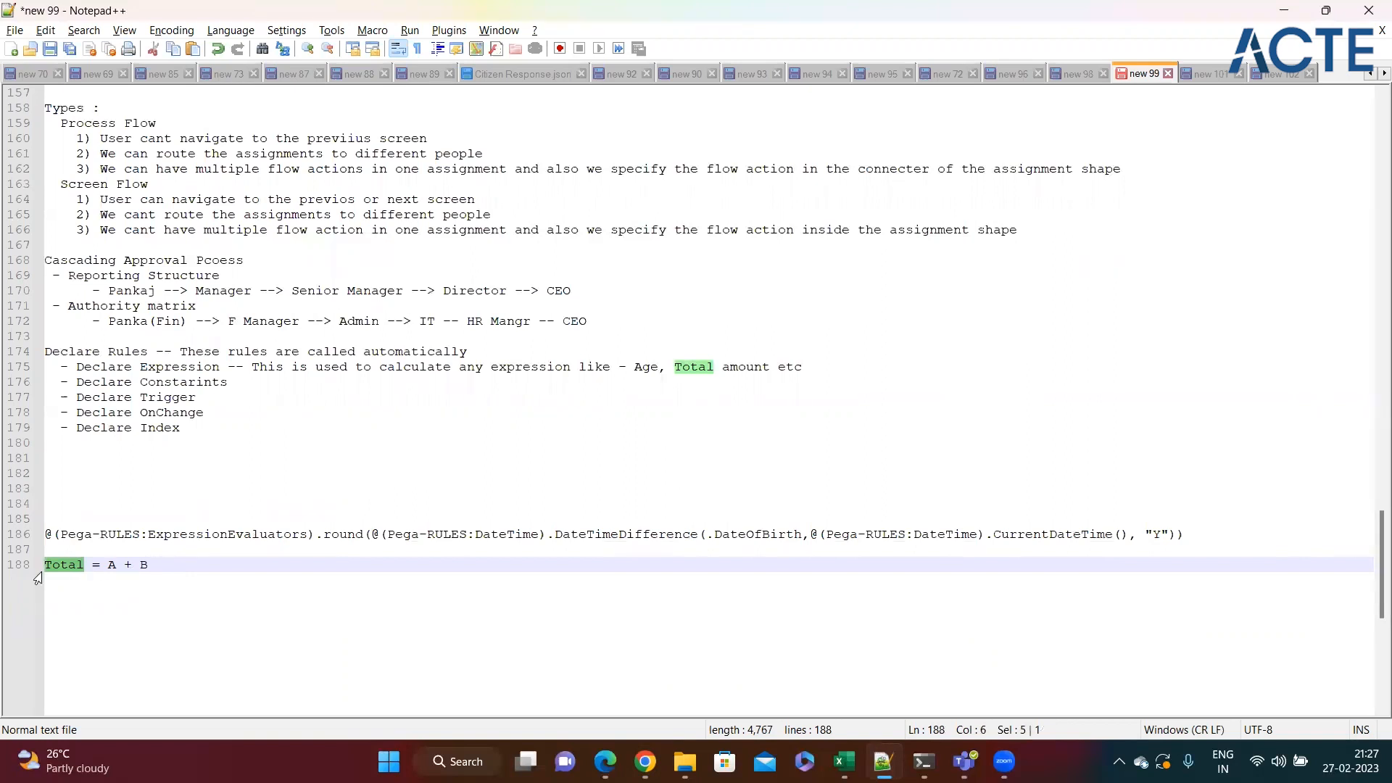
key(End)
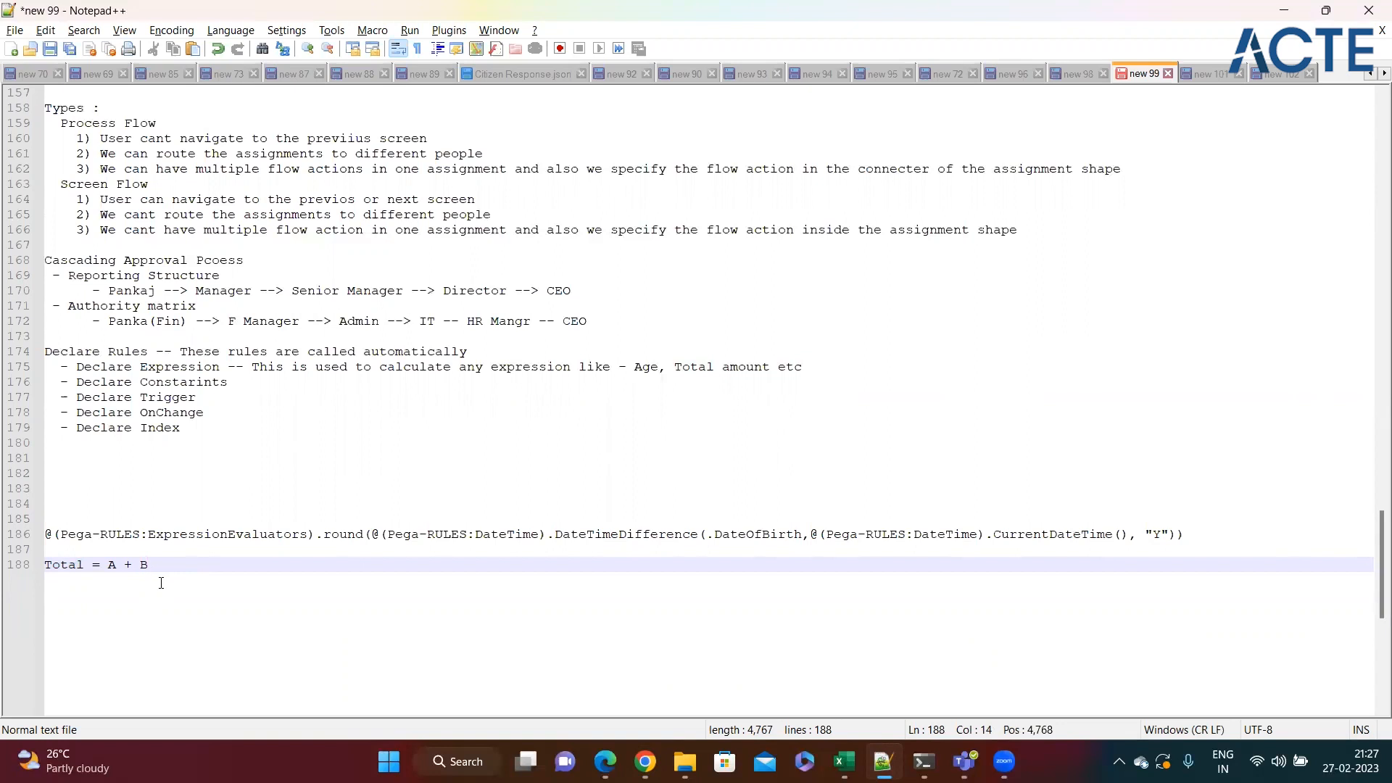
double_click(70, 570)
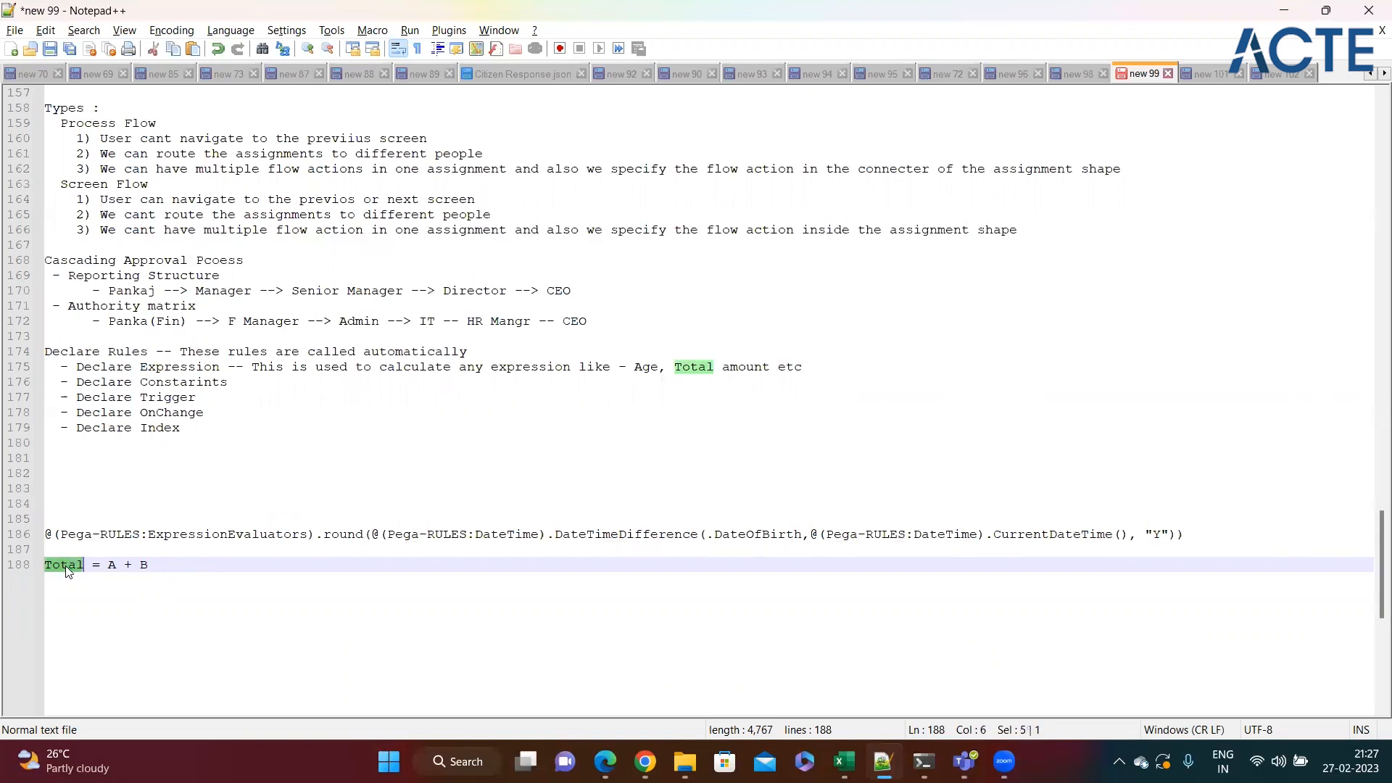
drag(109, 570, 44, 566)
click(166, 570)
double_click(76, 564)
click(163, 570)
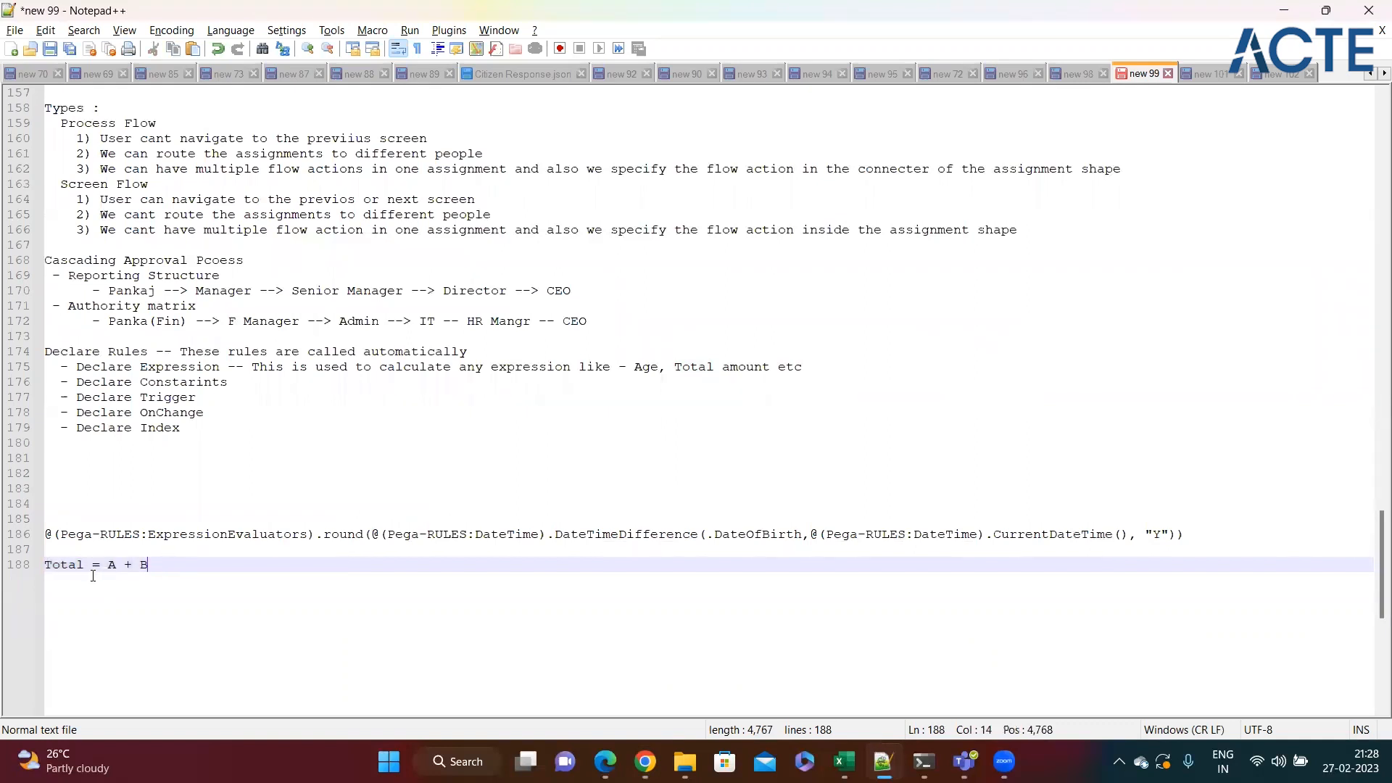
double_click(71, 568)
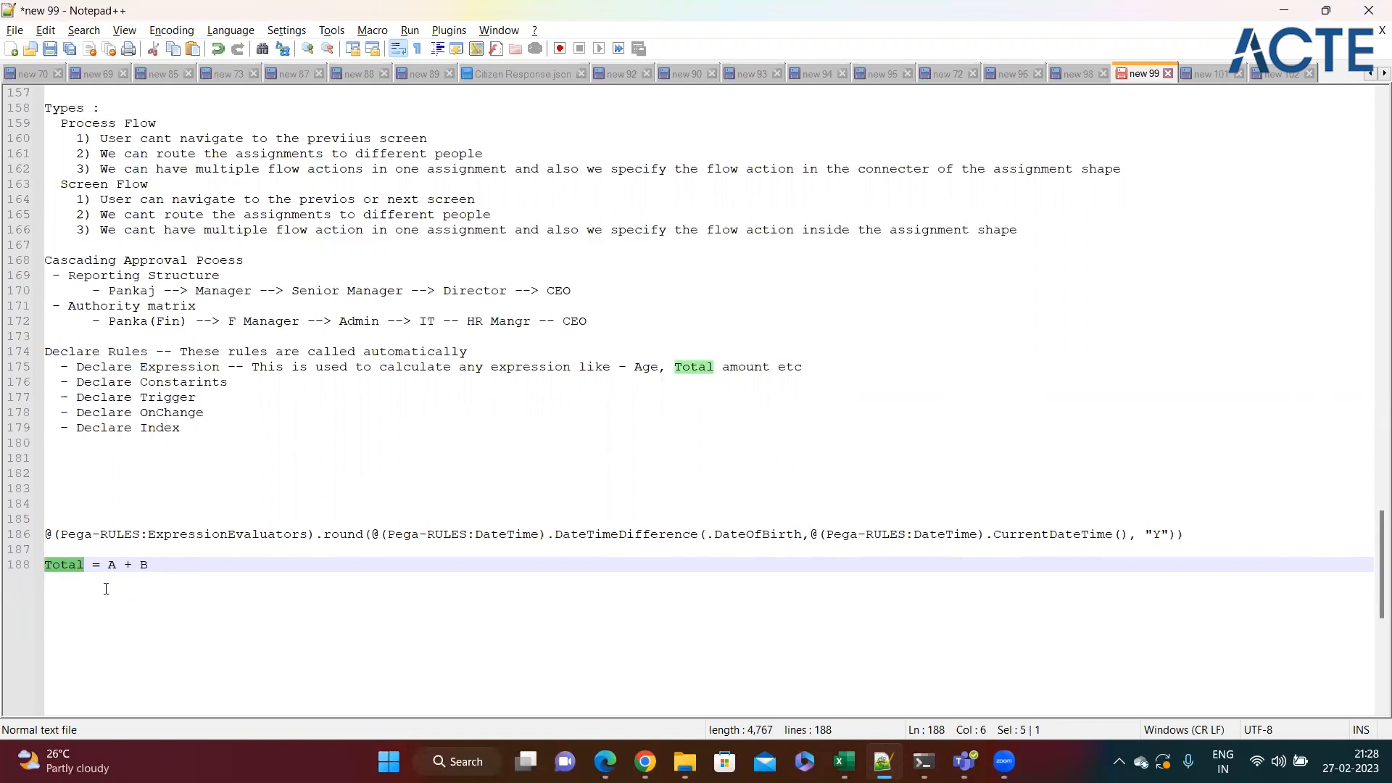
click(106, 589)
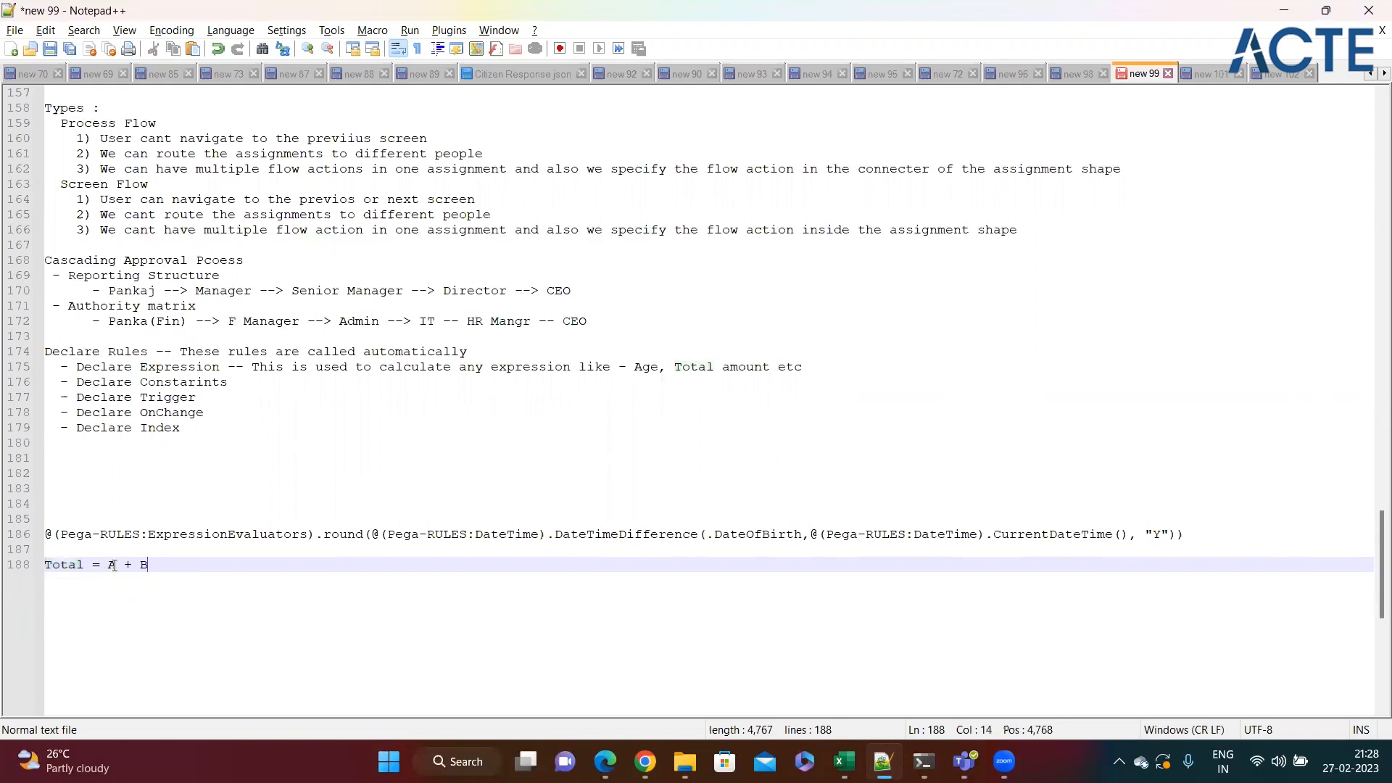
drag(109, 564, 160, 565)
click(160, 564)
drag(1205, 530, 7, 535)
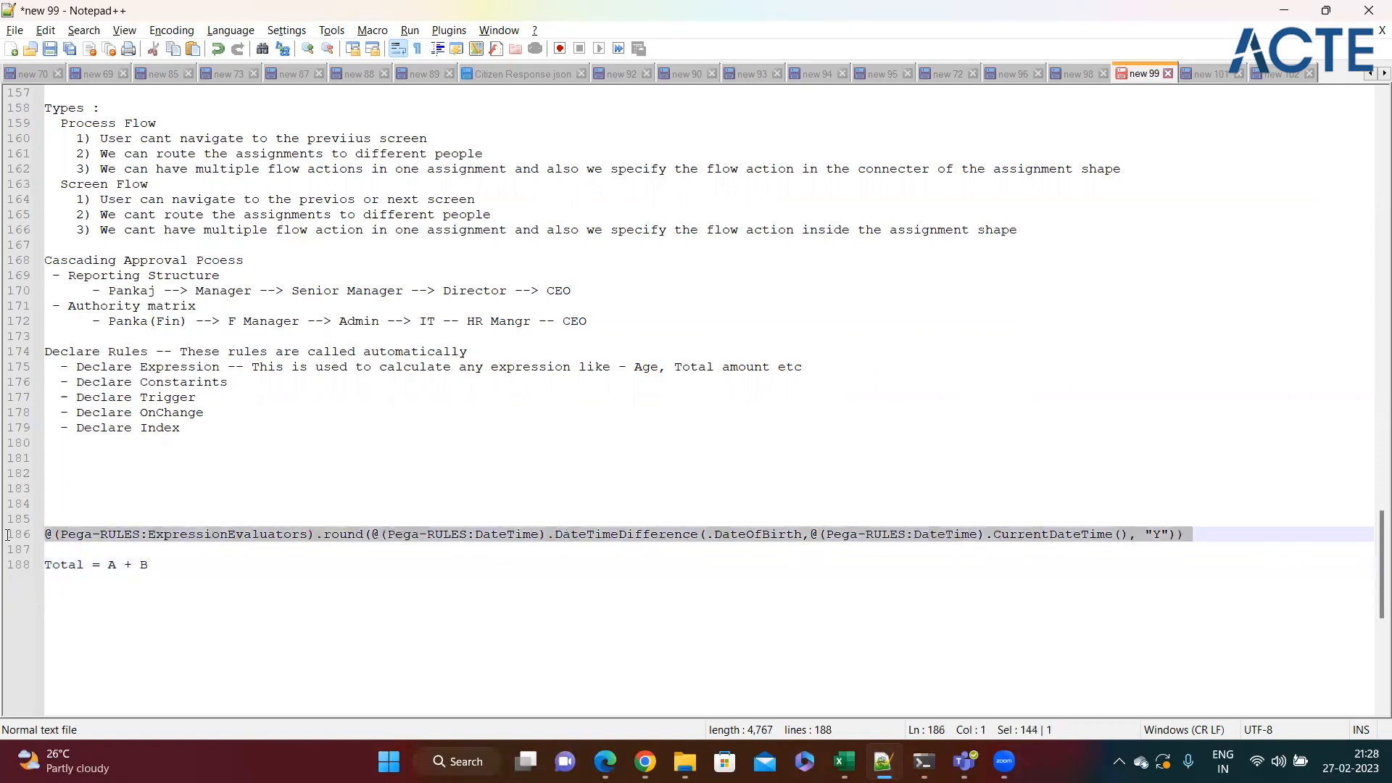
click(223, 554)
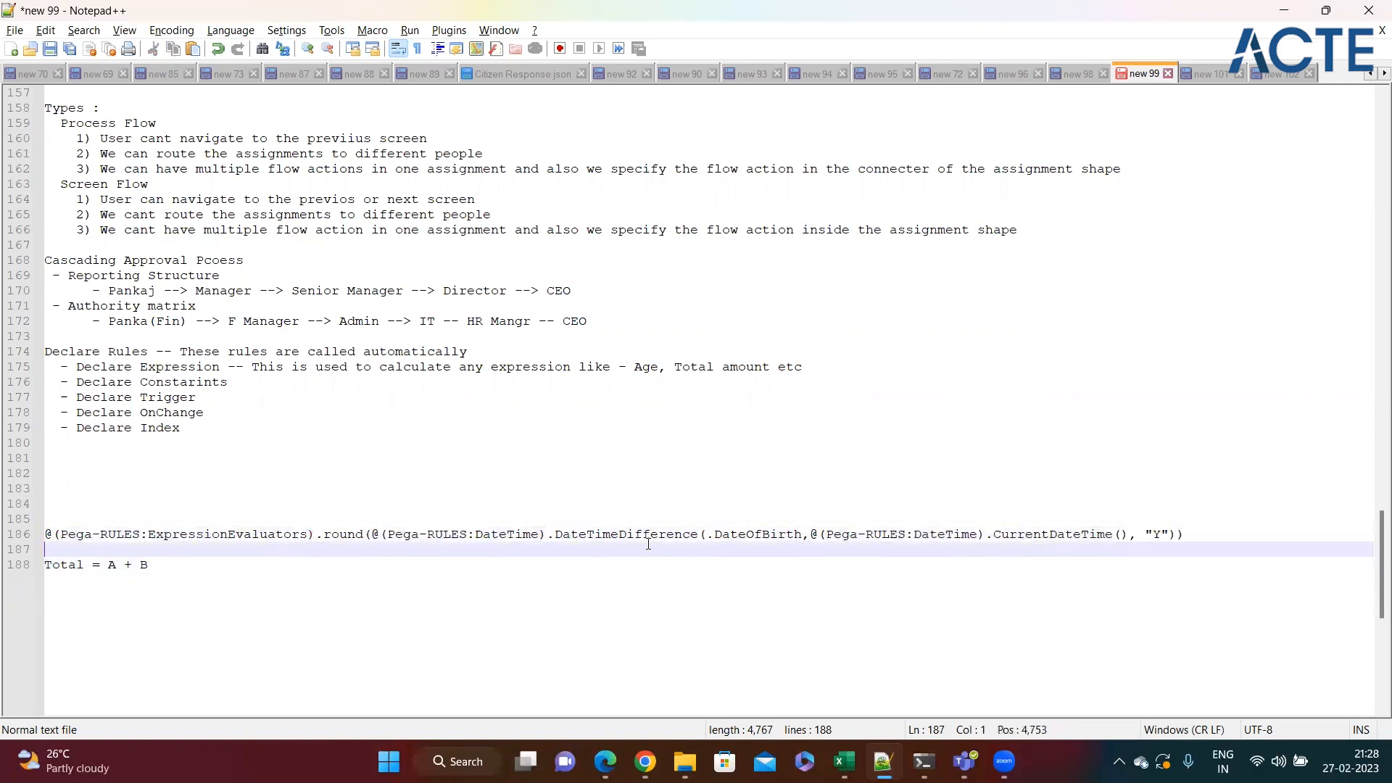
double_click(673, 537)
click(633, 570)
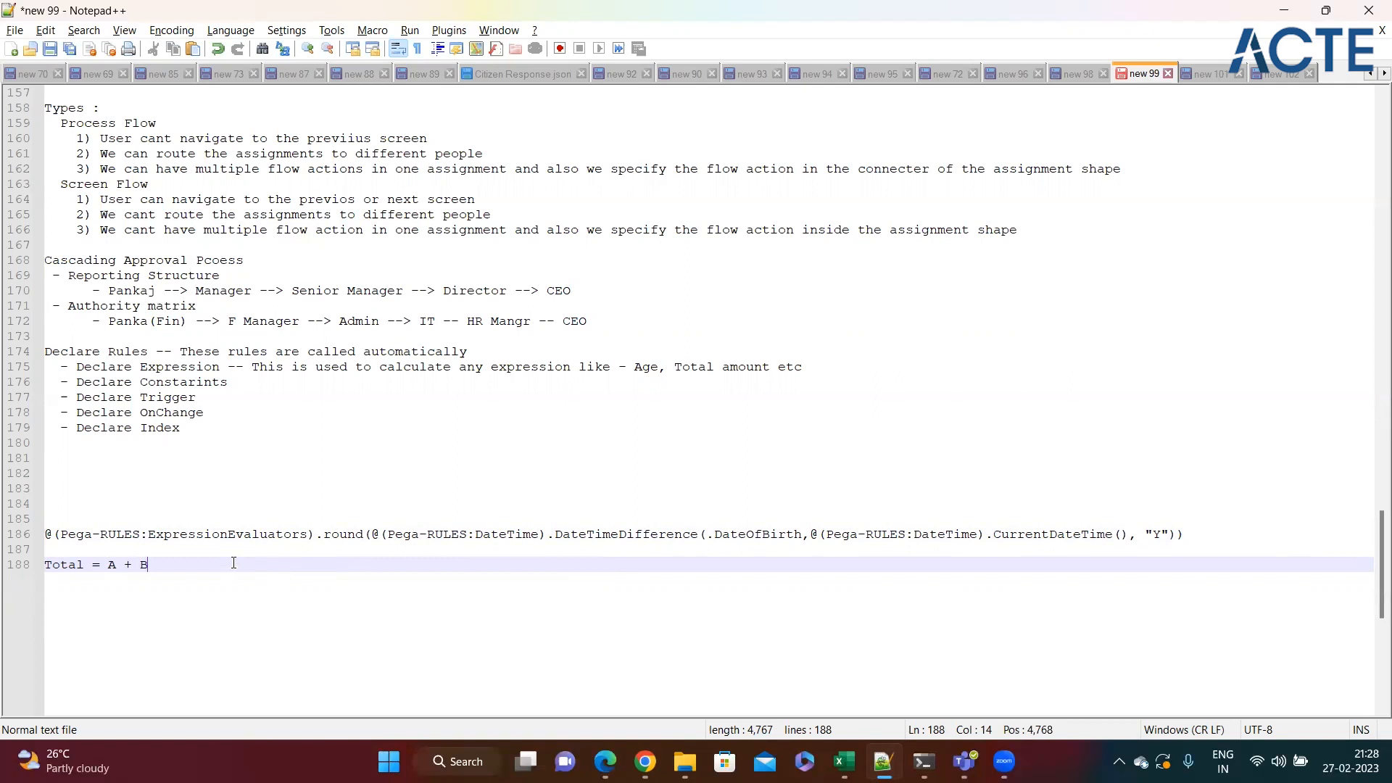
Switch back to Pega Dev Studio, collapse the App explorer, and review the Date Of Birth and Age fields in the loan case.
key(alt+Tab)
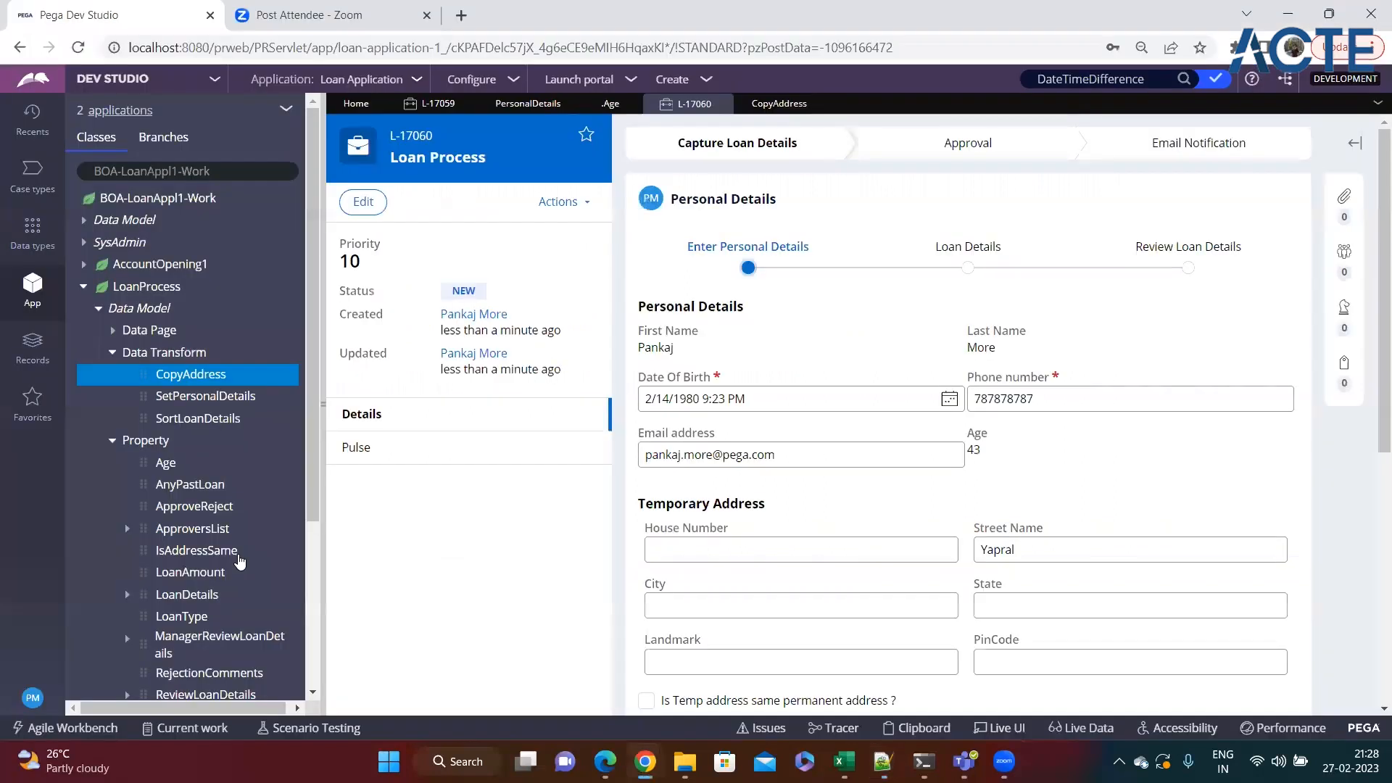
click(322, 419)
scroll(664, 443, down, 1)
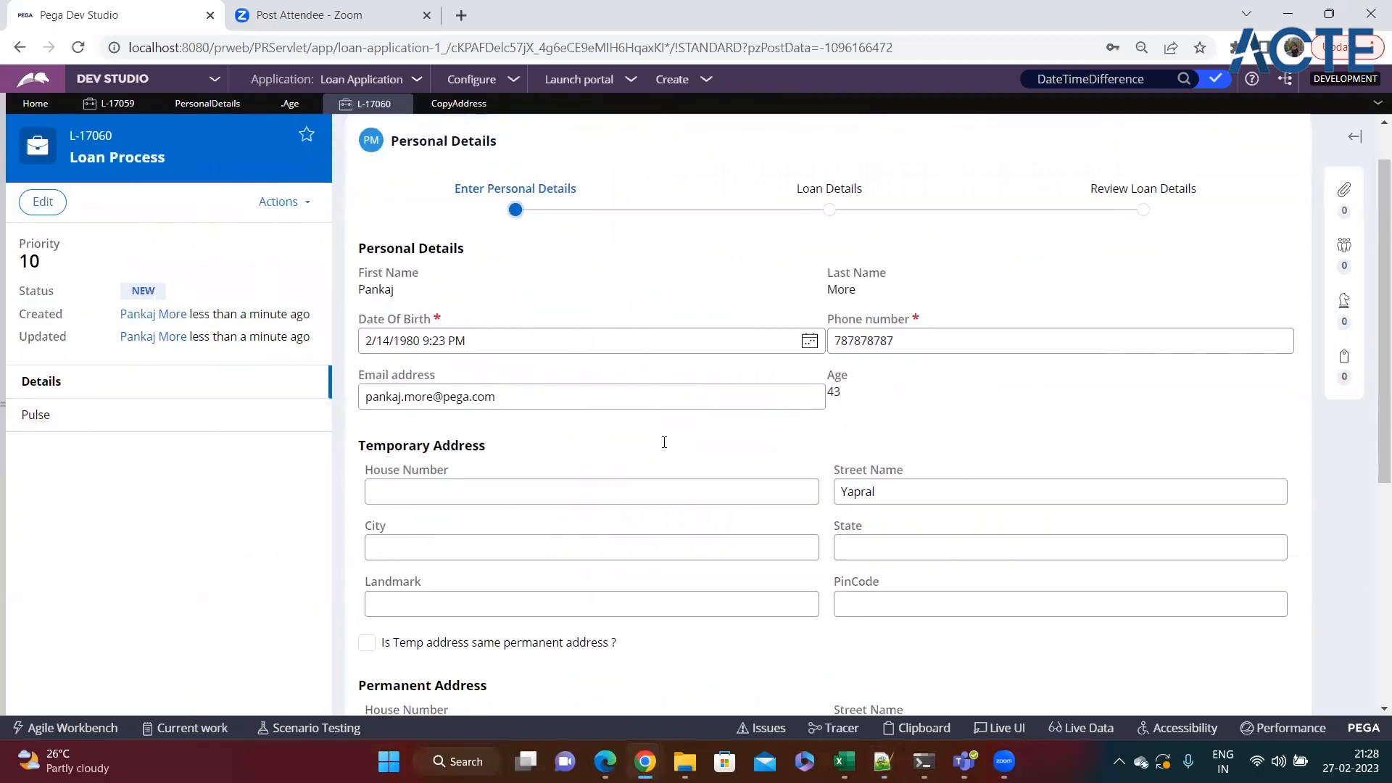
scroll(749, 467, down, 6)
scroll(923, 452, up, 7)
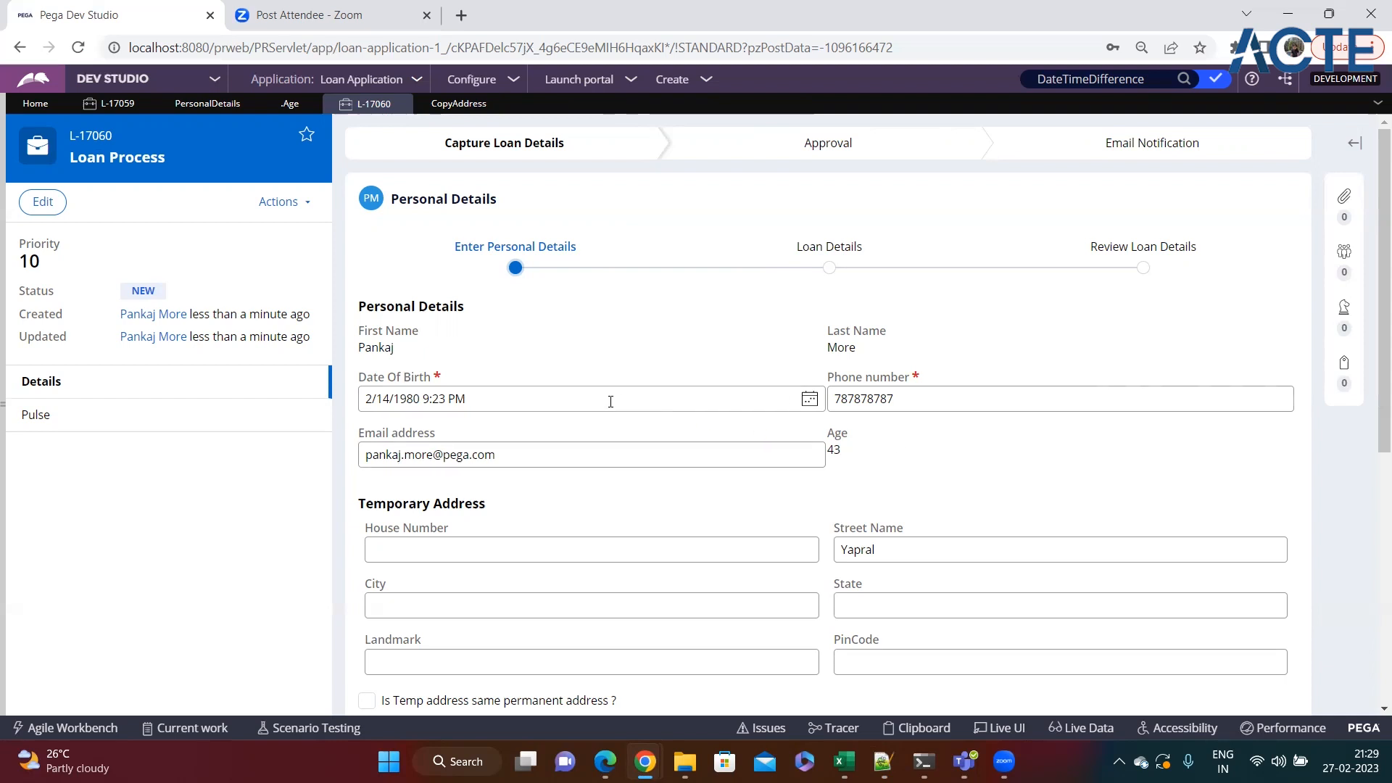
triple_click(833, 451)
click(889, 477)
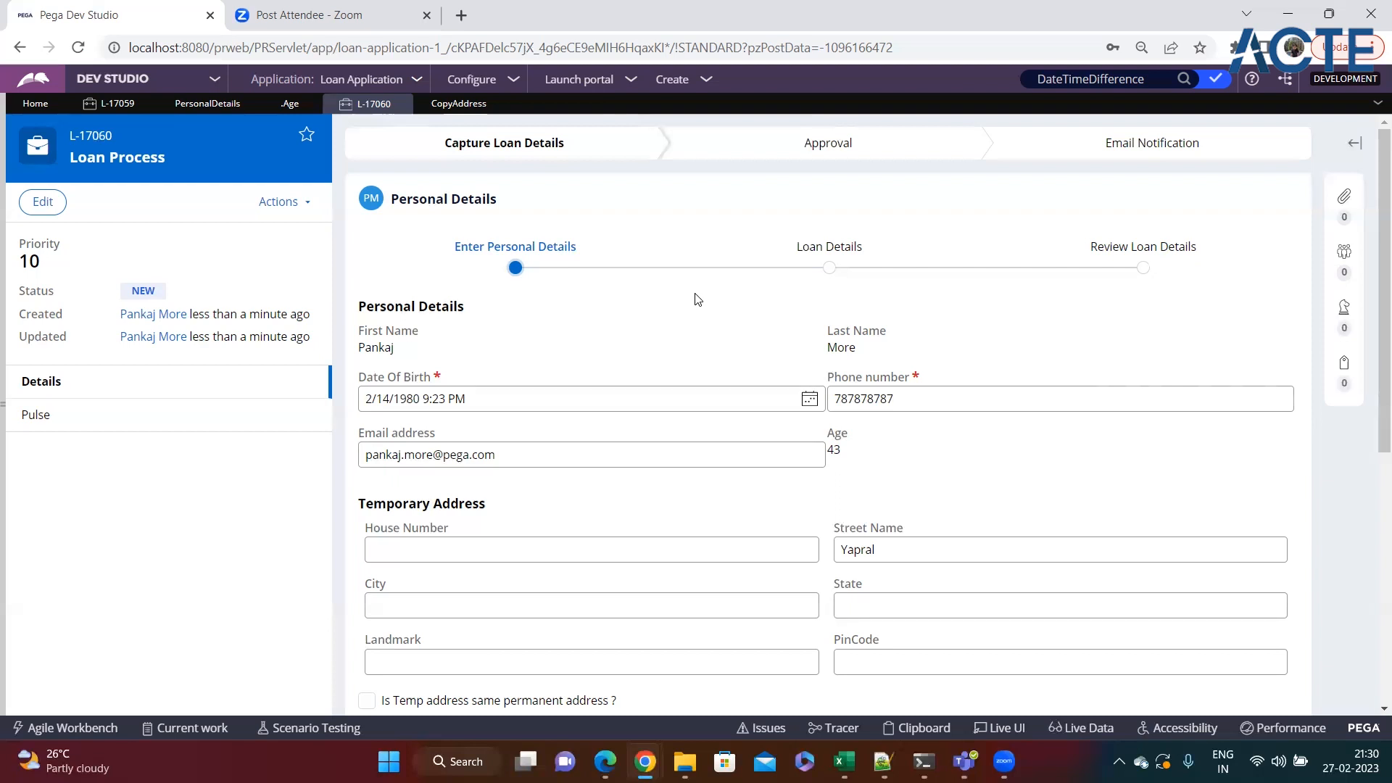
click(883, 761)
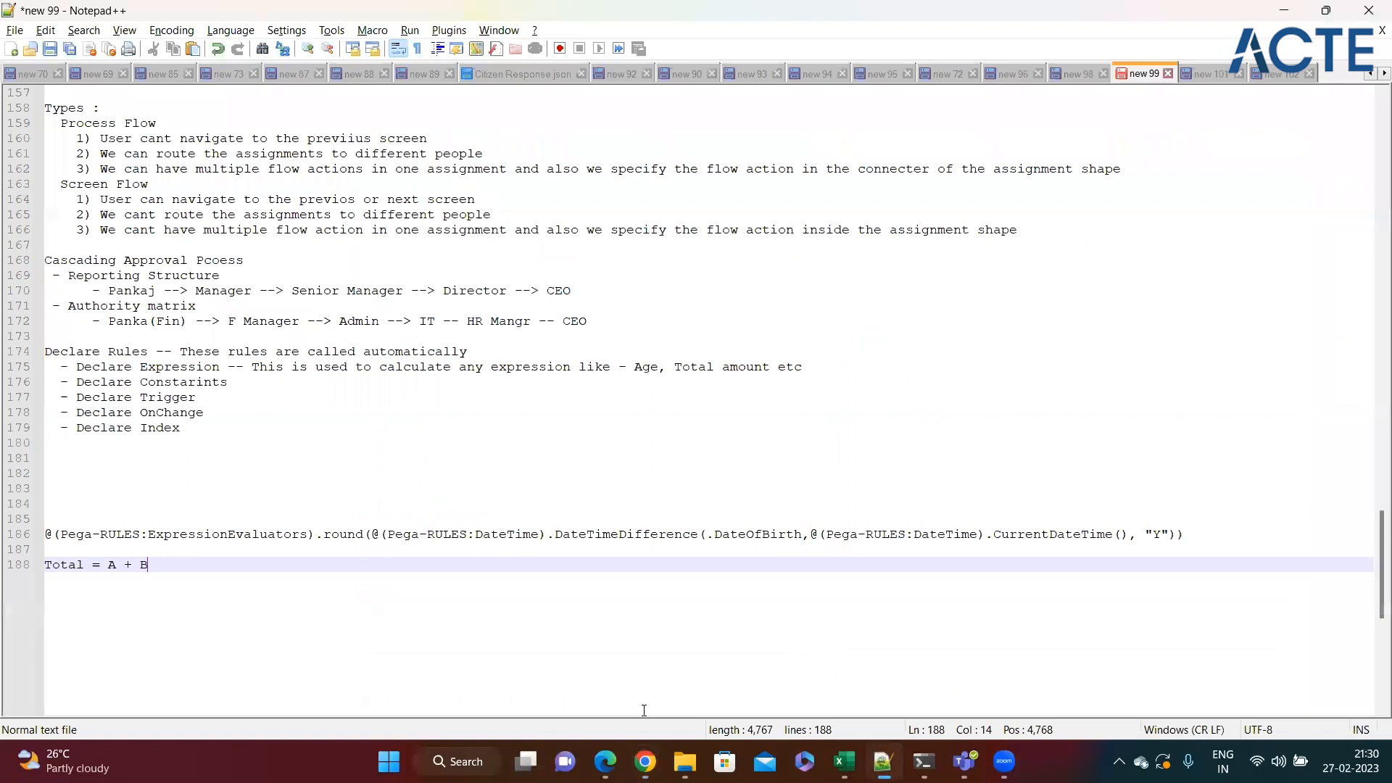
click(221, 553)
click(214, 558)
key(alt+Tab)
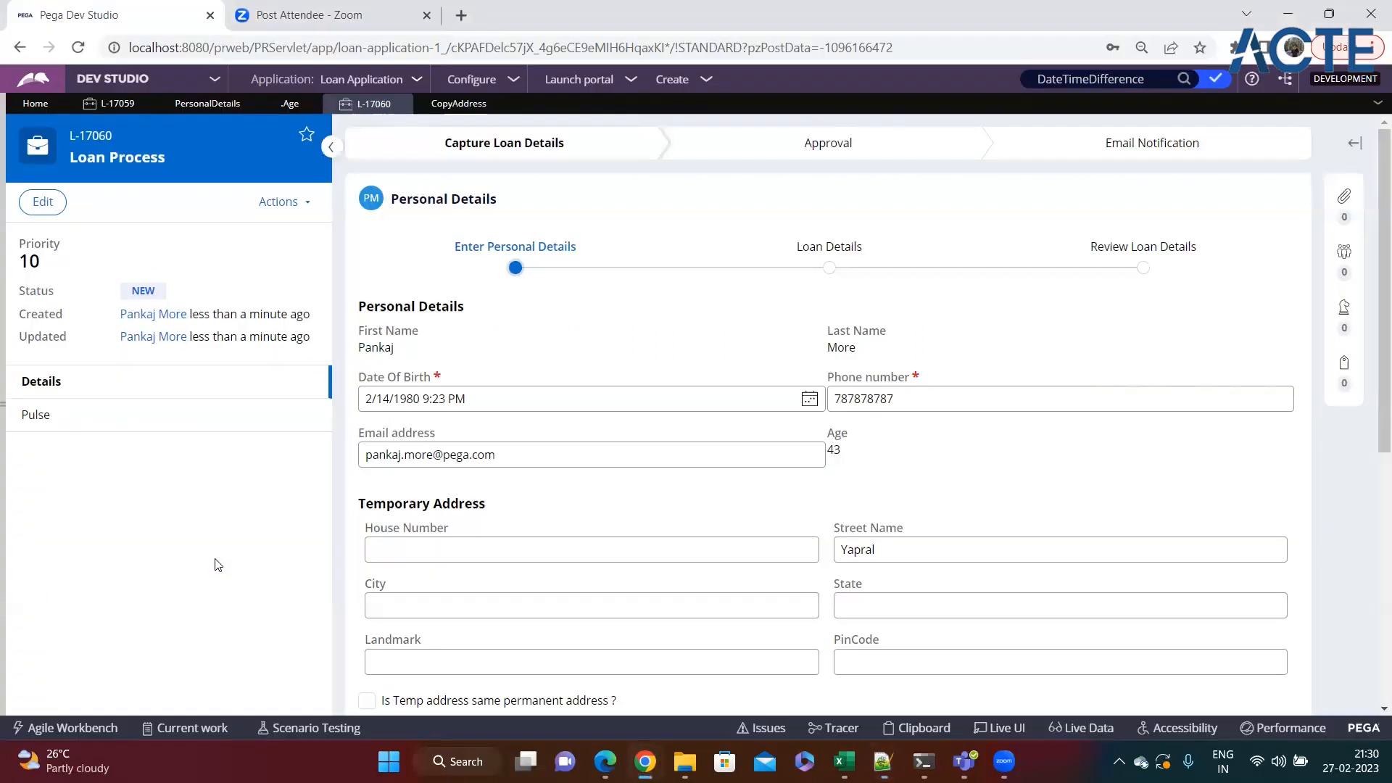
Reopen the Age Declare Expression from the loan case and add an empty IF condition to its Build Expressions section.
drag(840, 451, 827, 451)
click(851, 454)
click(278, 103)
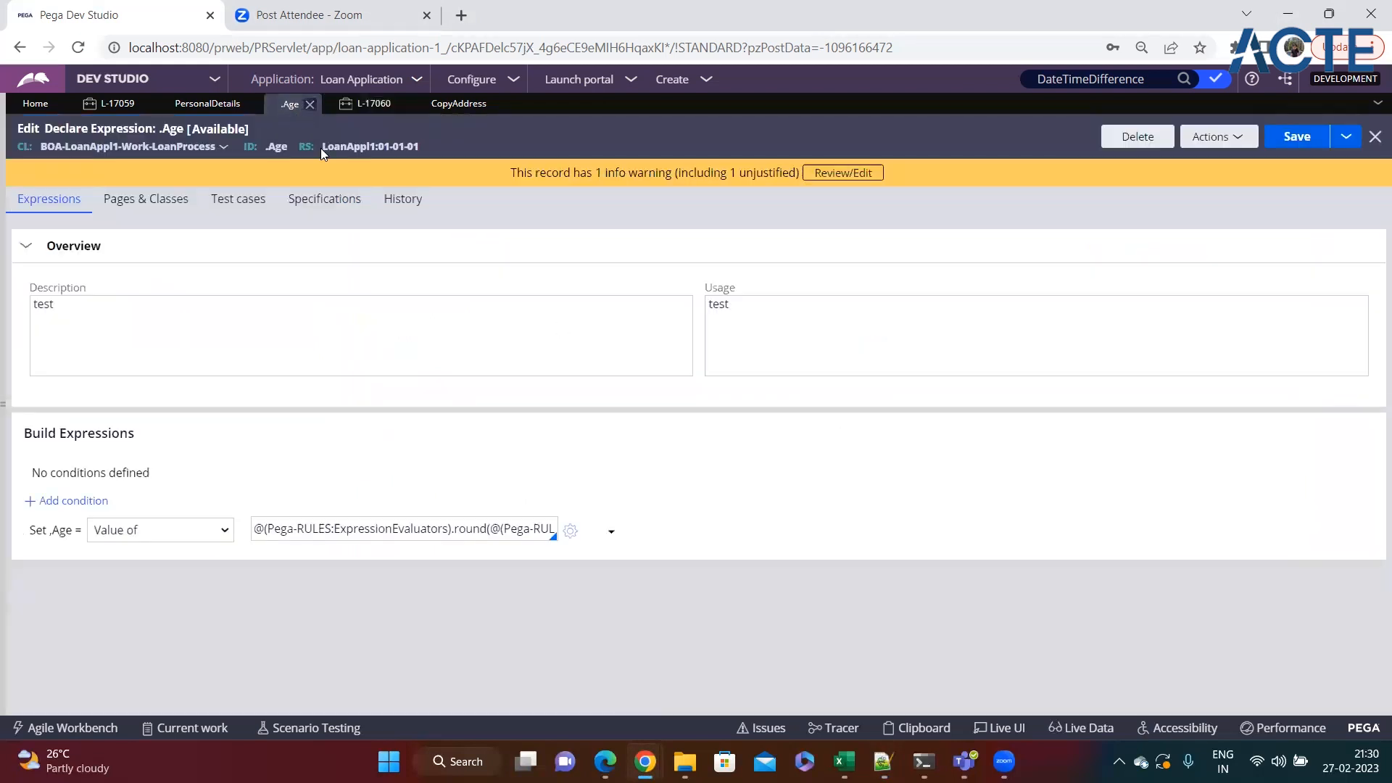
click(73, 501)
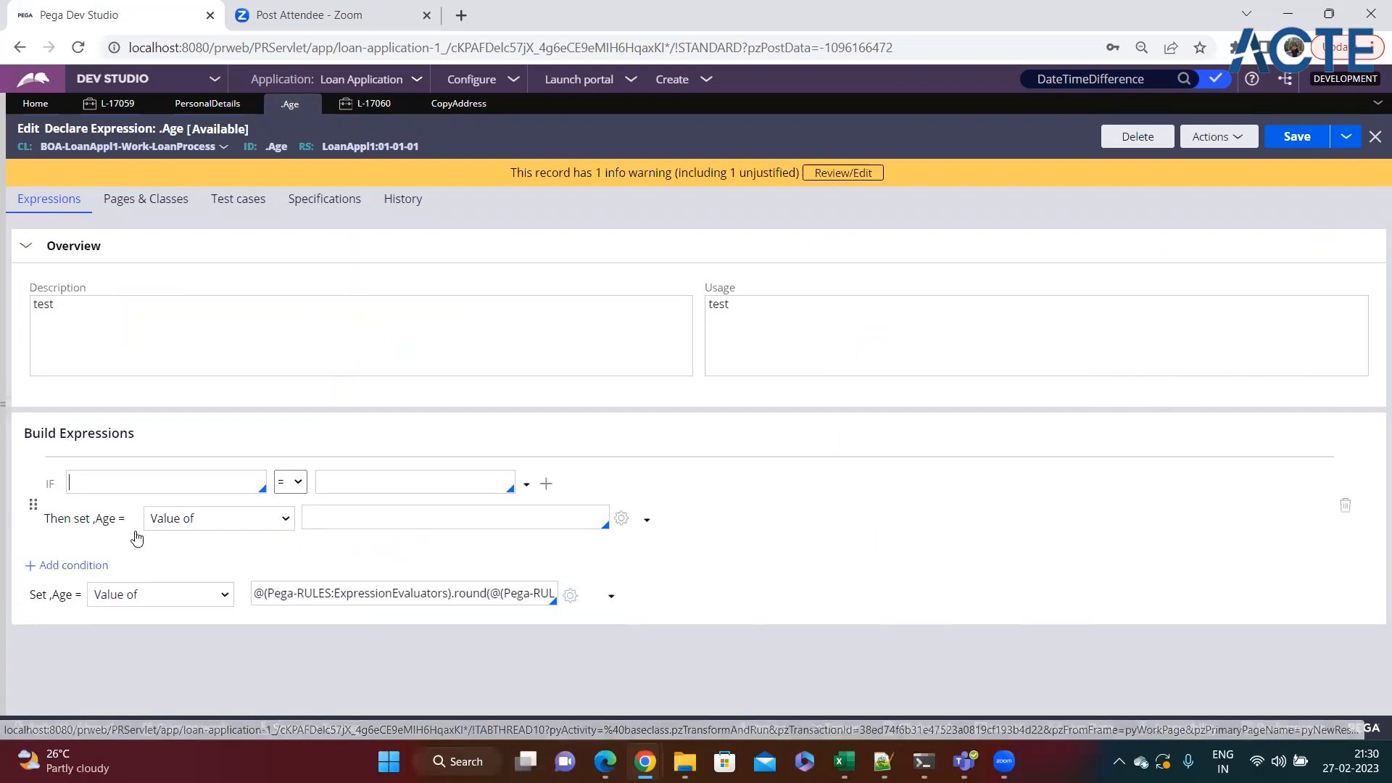
click(137, 490)
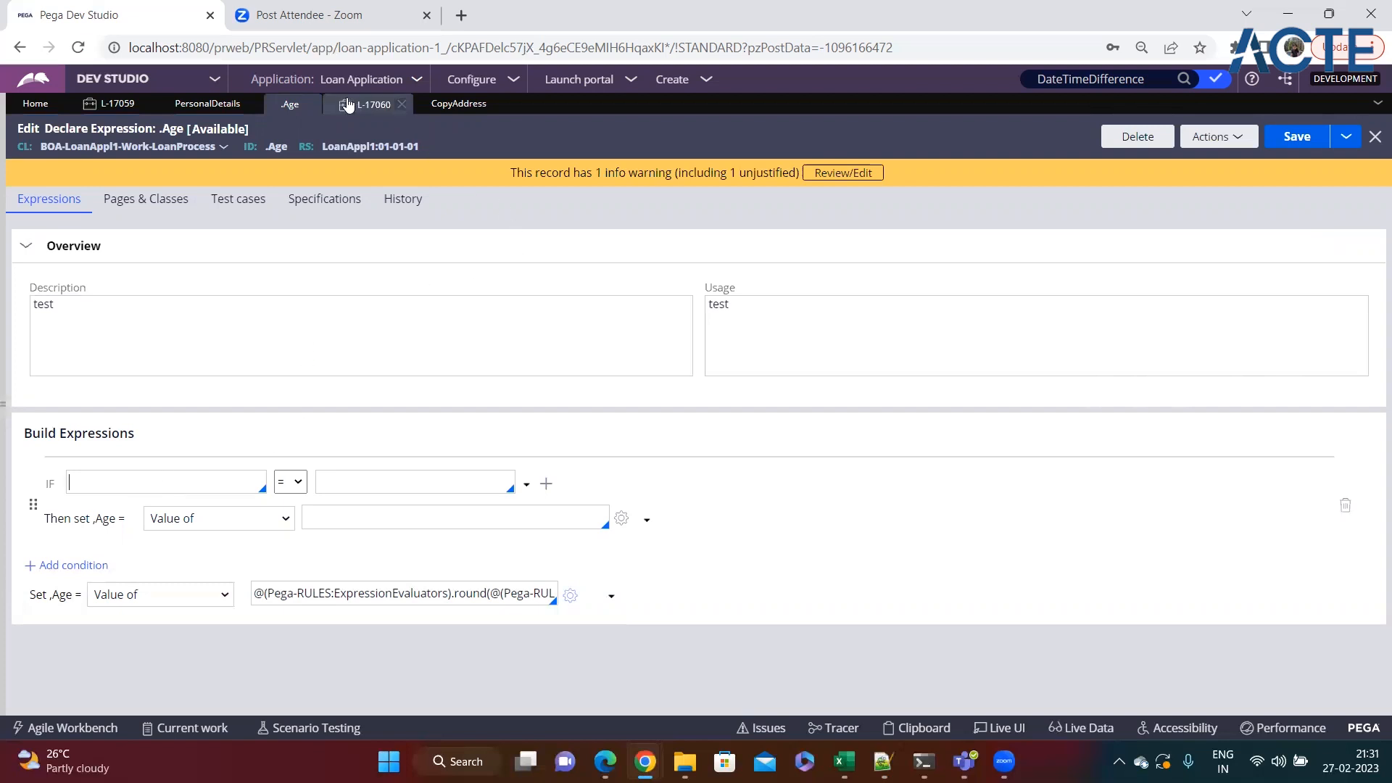
Return to the open Loan Process case and review the Age value and the rest of the Personal Details form.
click(398, 104)
scroll(989, 508, down, 4)
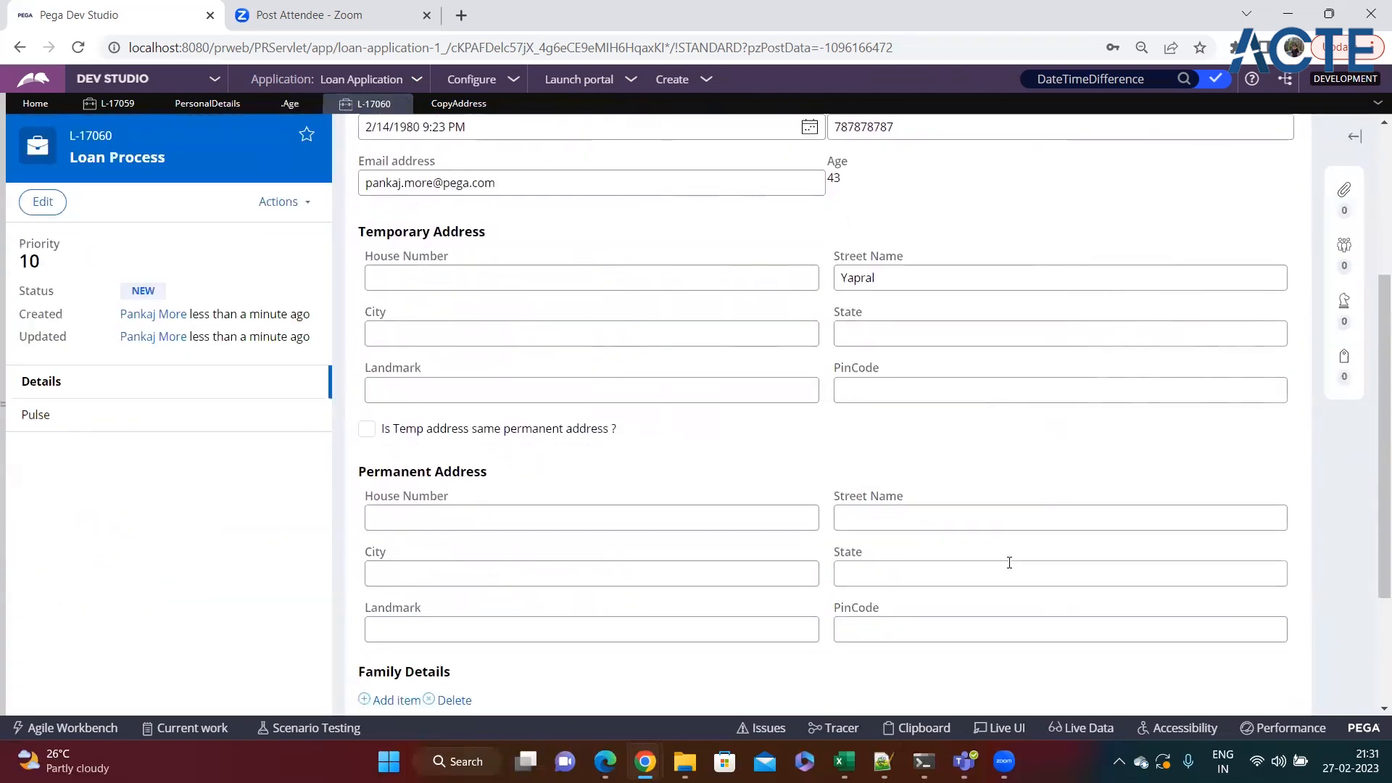
scroll(981, 545, up, 4)
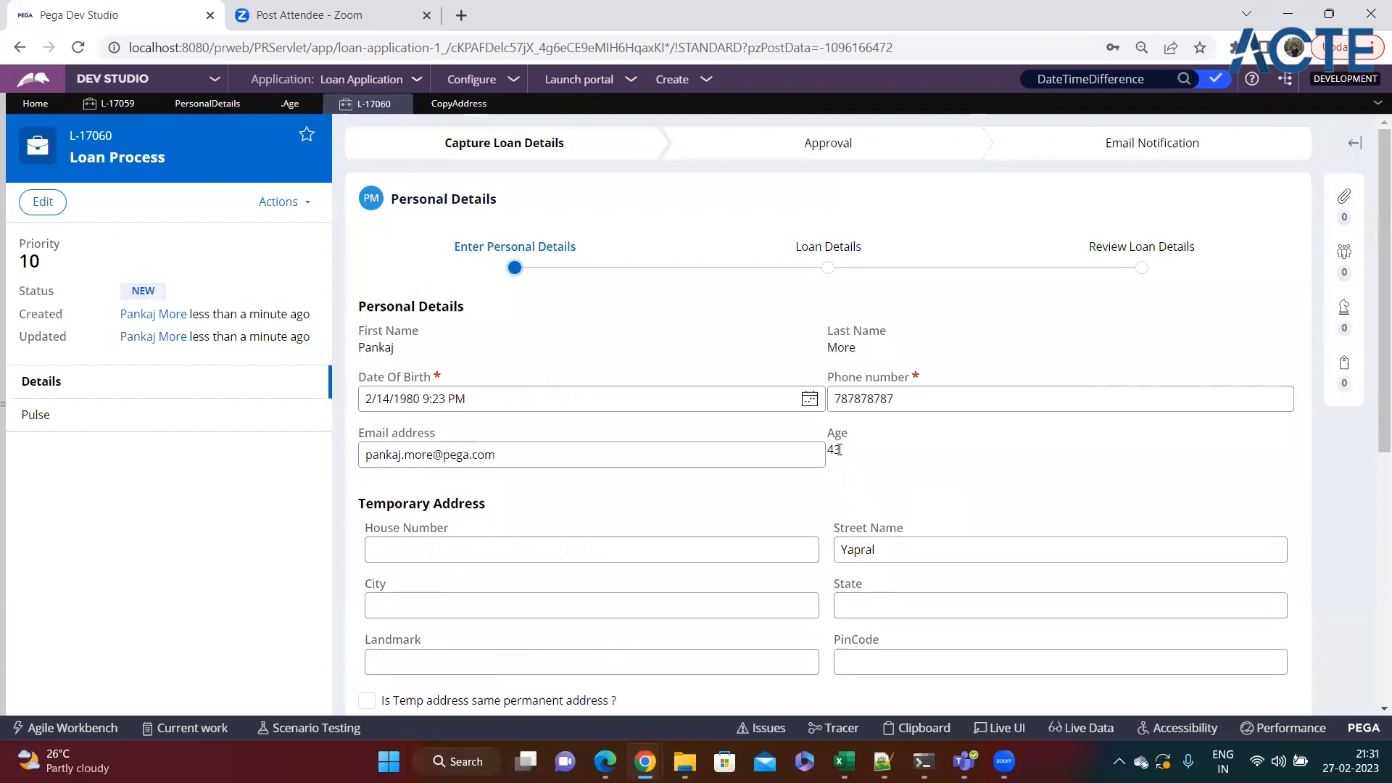
drag(824, 450, 866, 450)
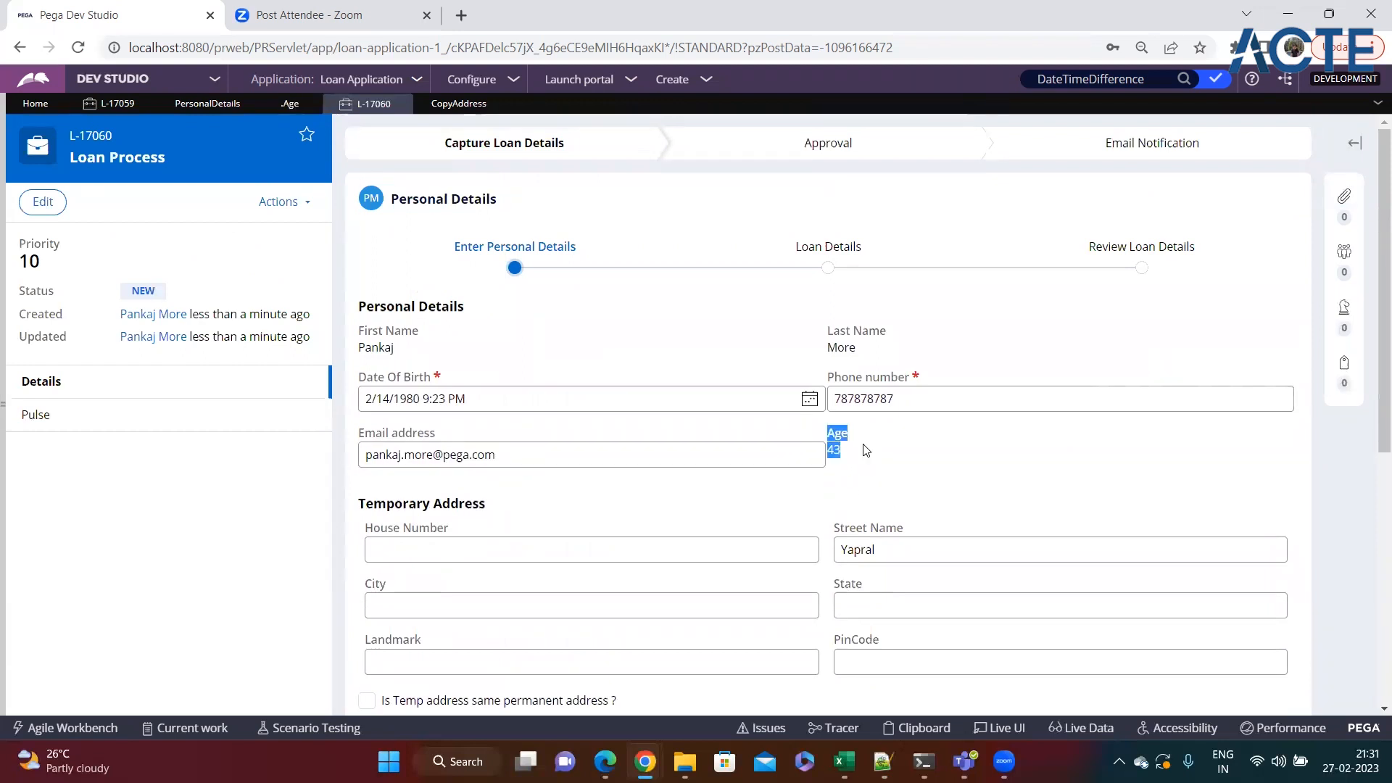
click(871, 463)
scroll(924, 472, down, 7)
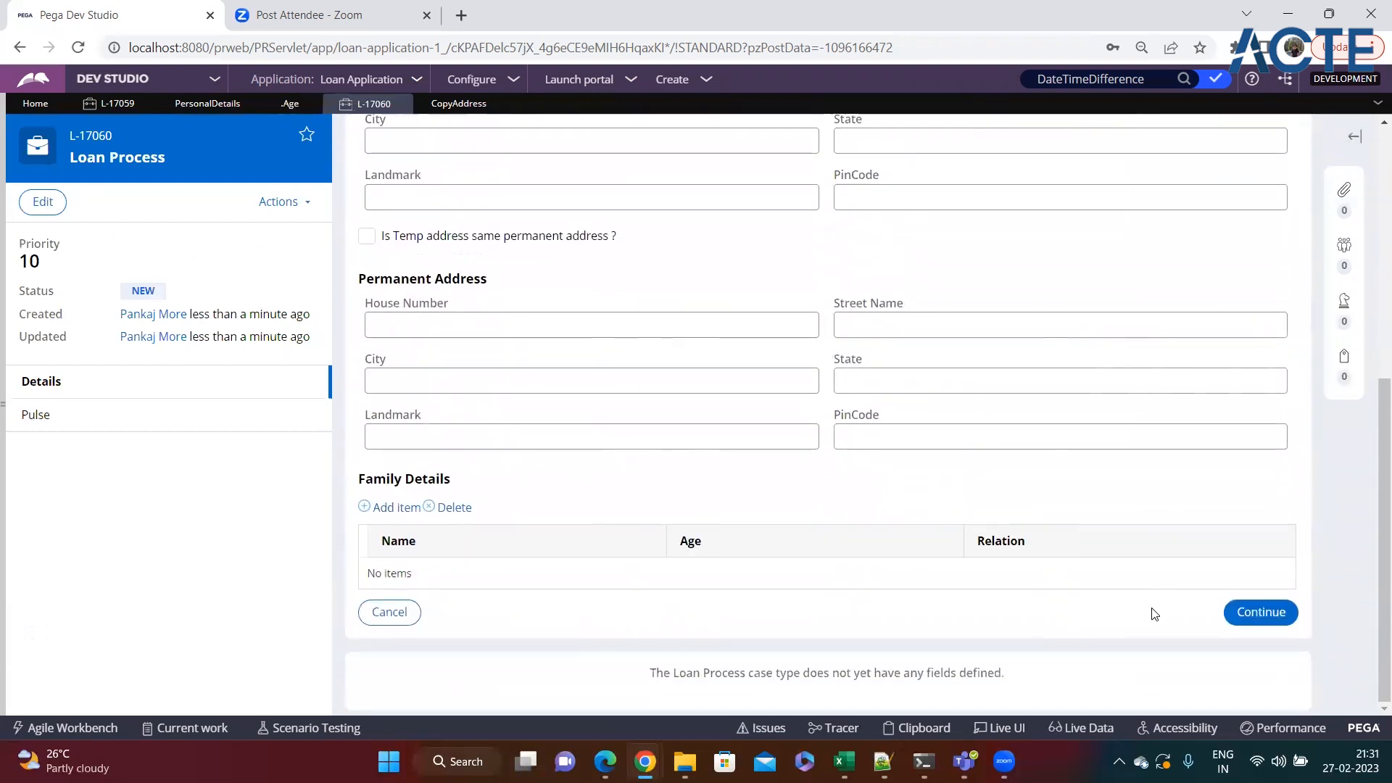
click(1249, 613)
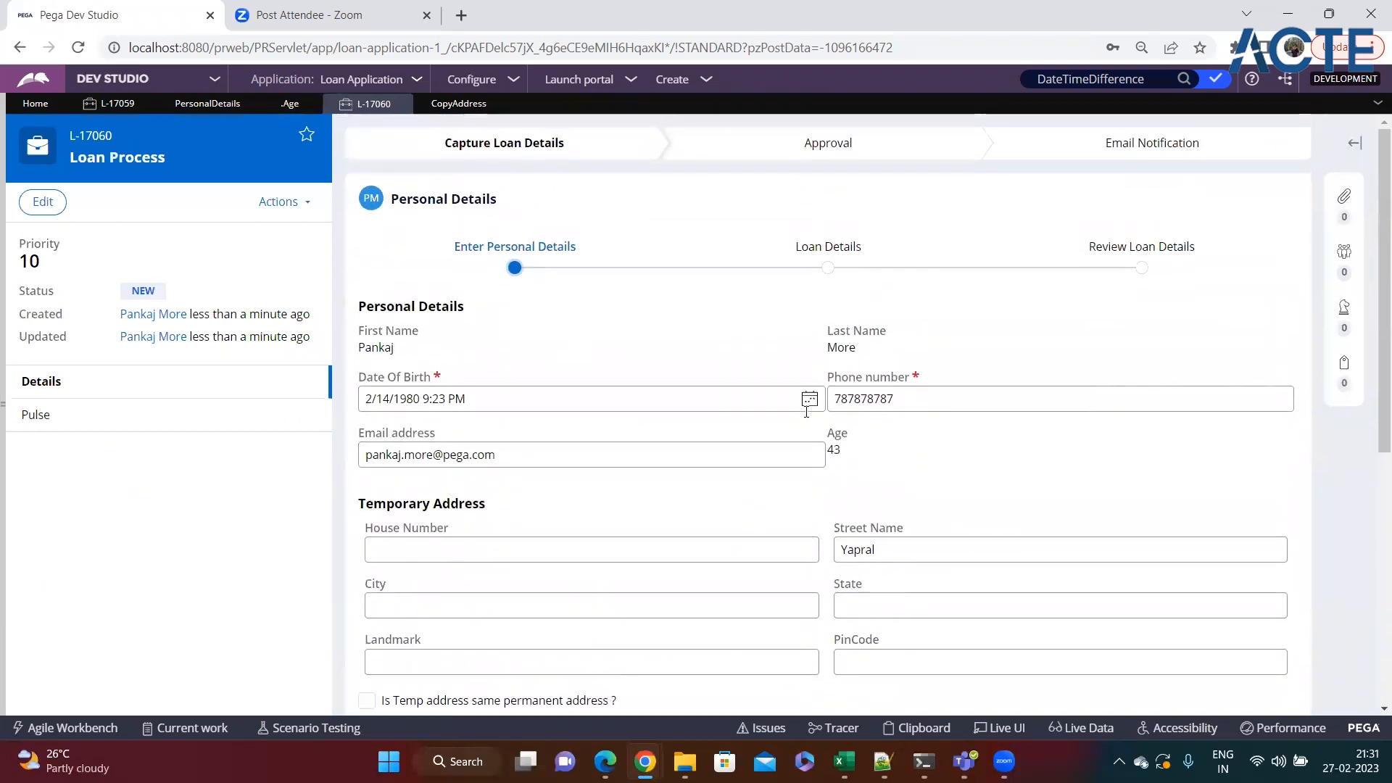
Move the date of birth in the loan case about 25 years later and check the recalculated Age.
click(810, 400)
click(535, 420)
click(534, 421)
click(535, 421)
click(535, 420)
click(534, 420)
click(535, 421)
click(534, 421)
click(534, 420)
click(535, 420)
click(535, 420)
click(535, 421)
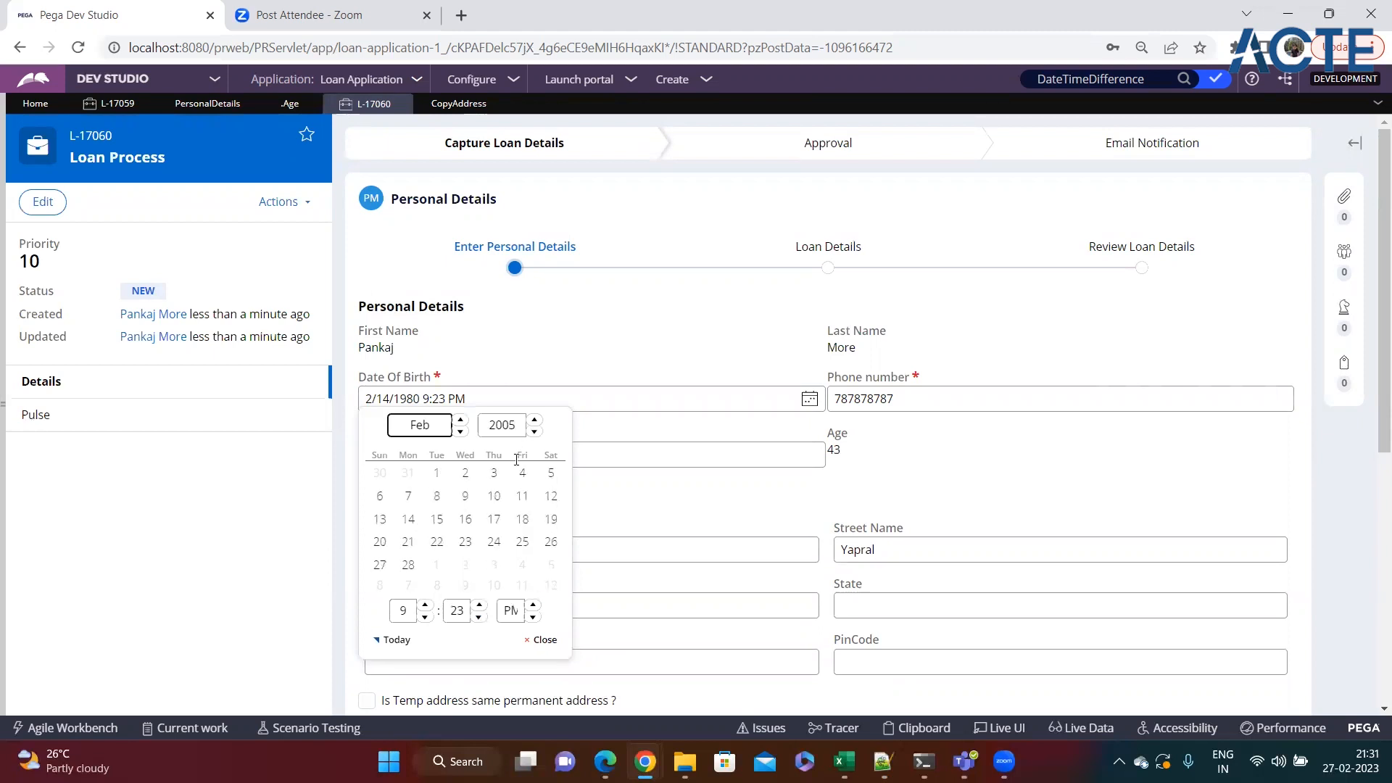
click(494, 519)
double_click(836, 450)
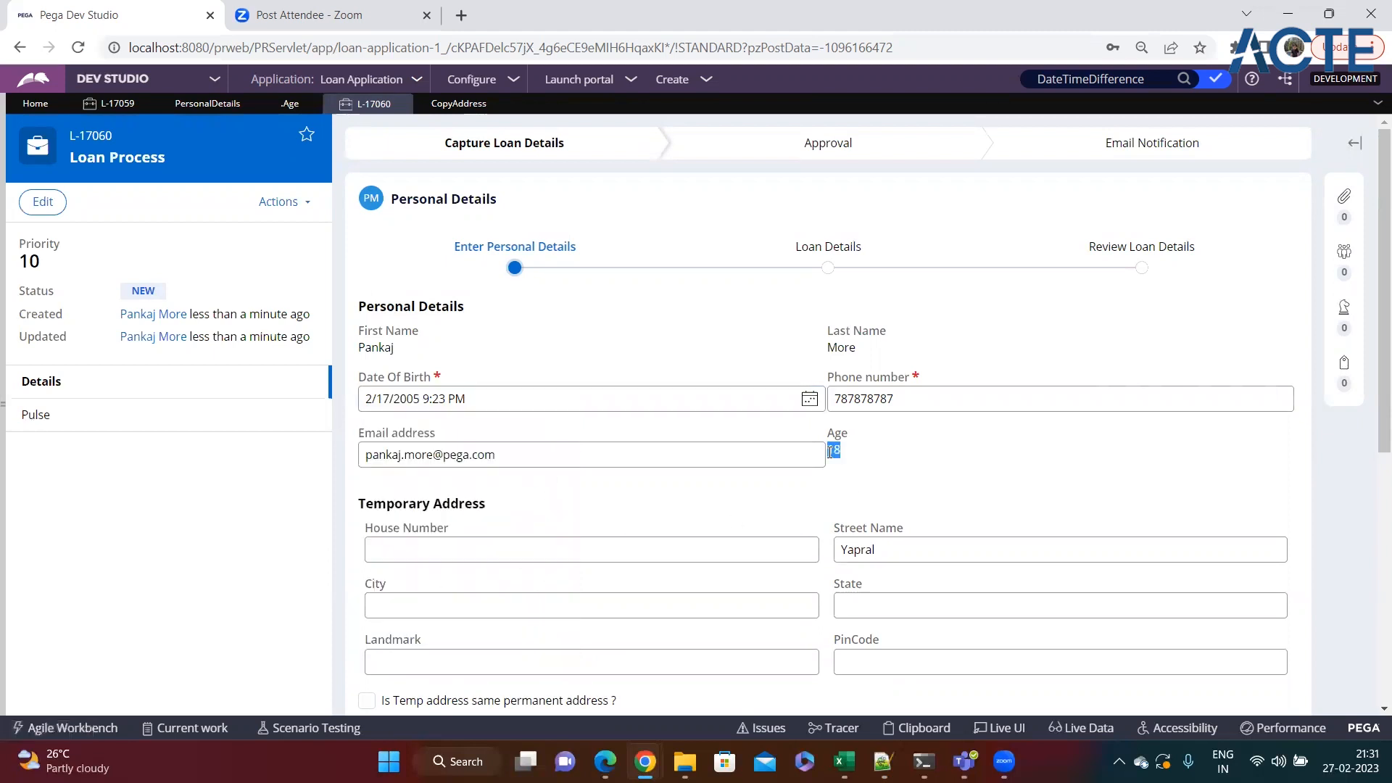
scroll(995, 522, down, 6)
scroll(1003, 580, up, 5)
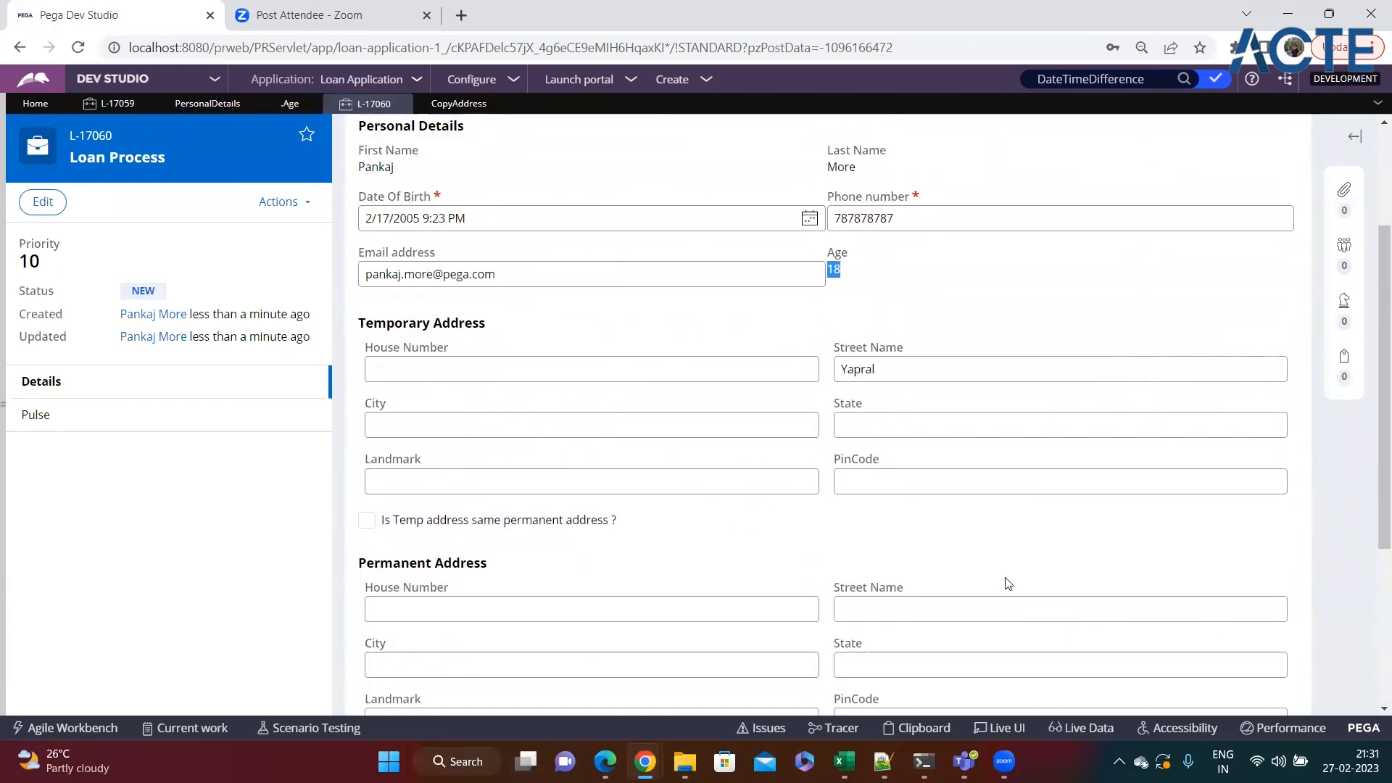
click(907, 377)
drag(828, 331, 860, 340)
click(869, 355)
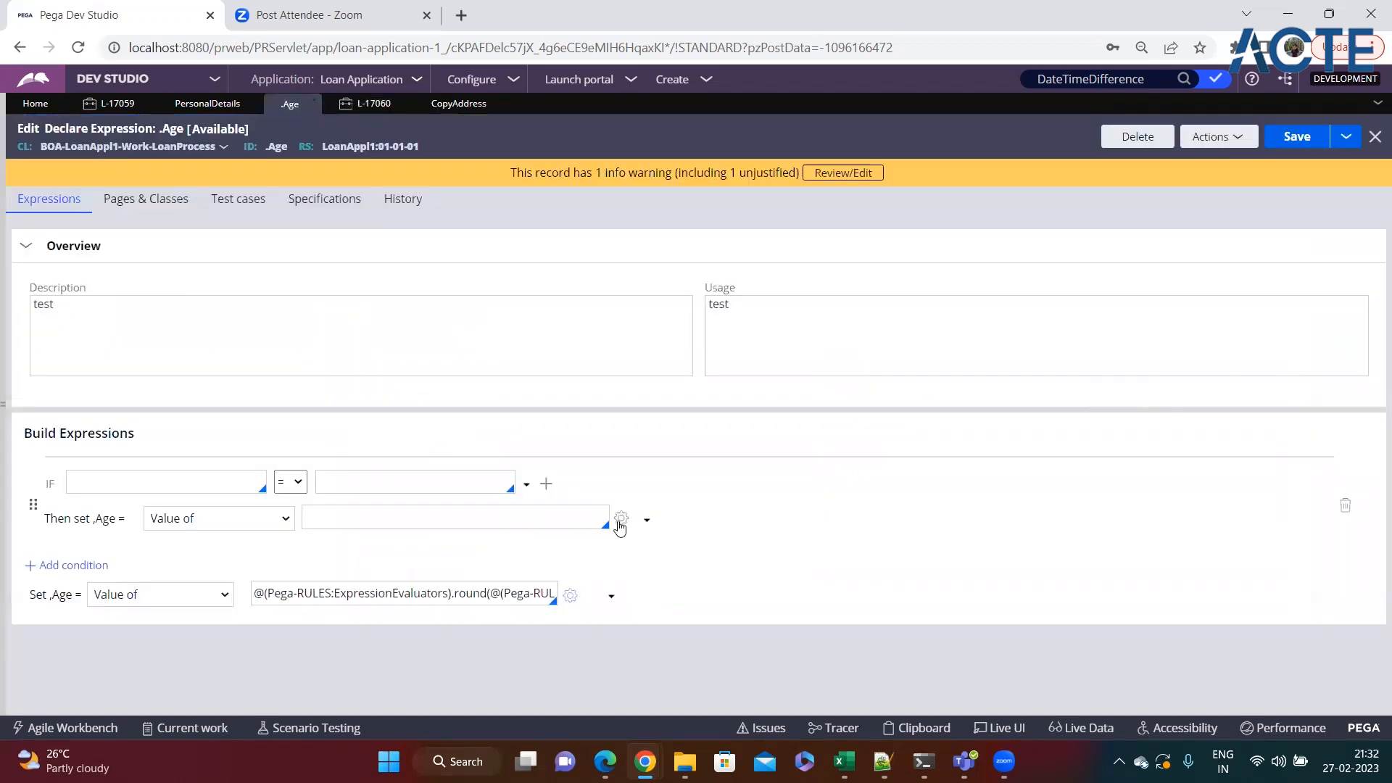
Open the expression builder for the new condition's Age value and look through its function libraries.
click(620, 523)
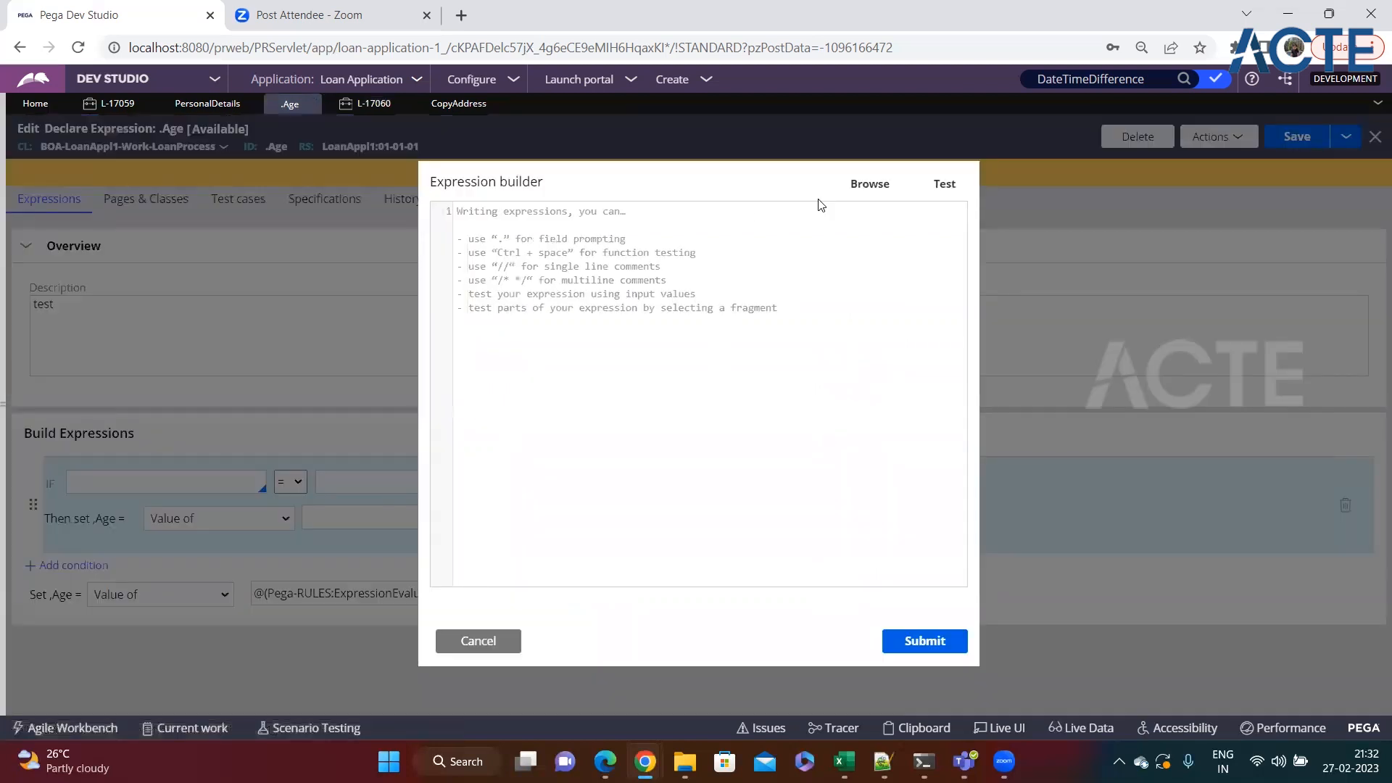
click(875, 185)
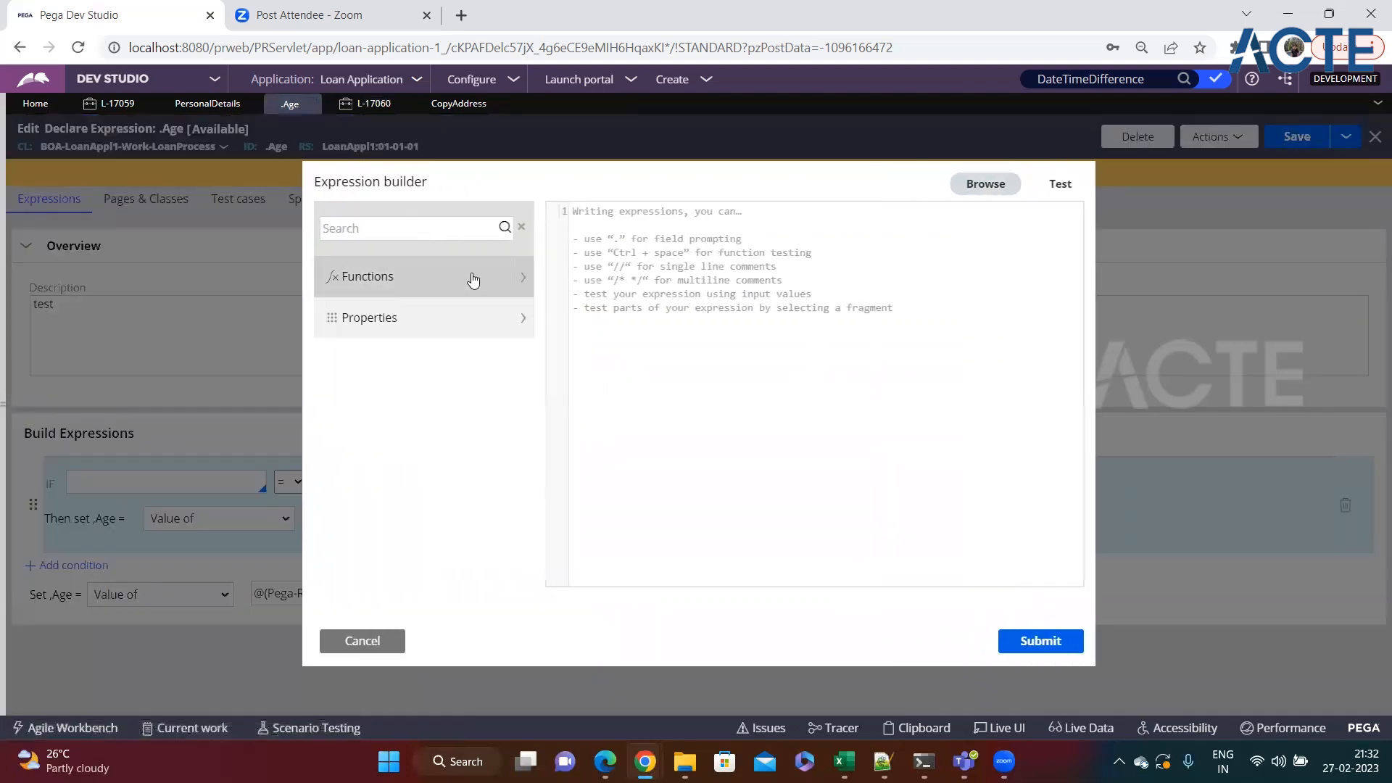
click(473, 280)
scroll(424, 442, down, 4)
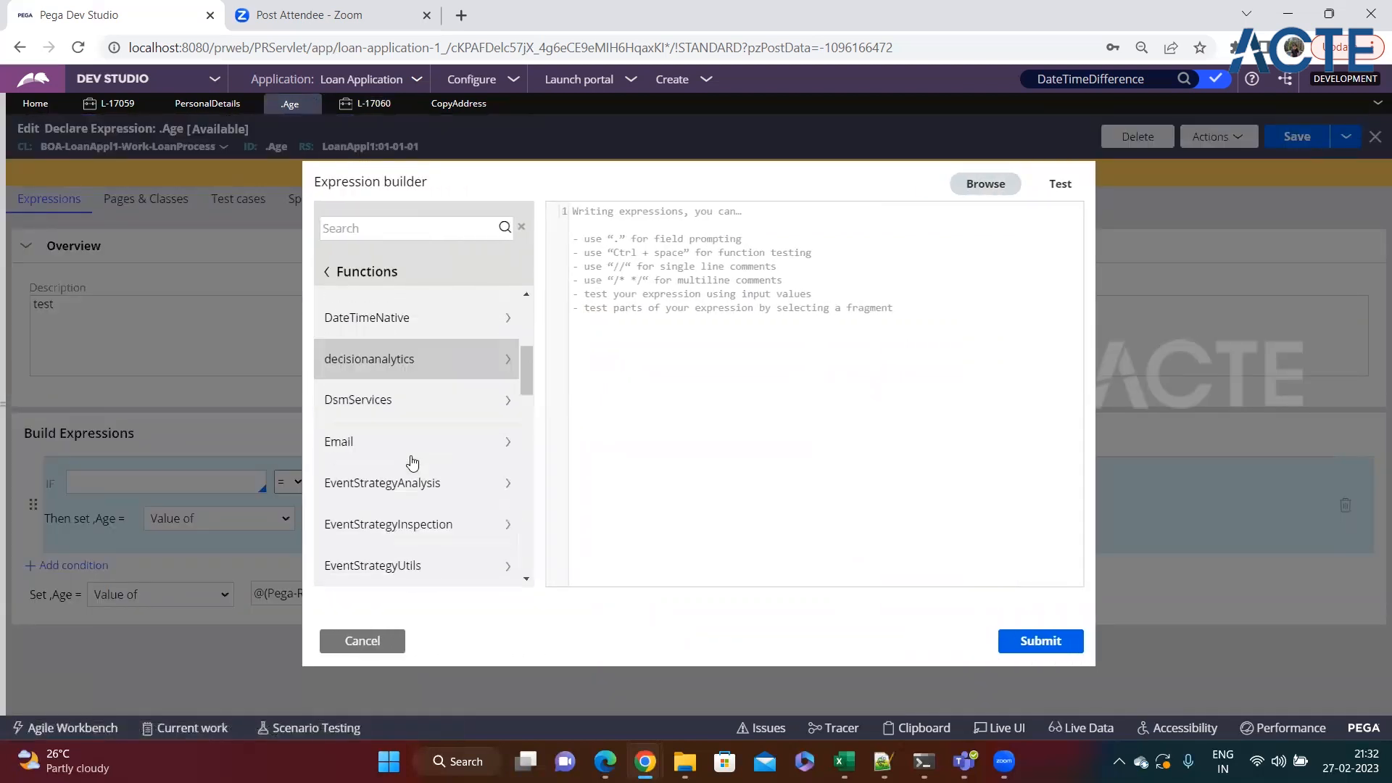
scroll(413, 463, down, 6)
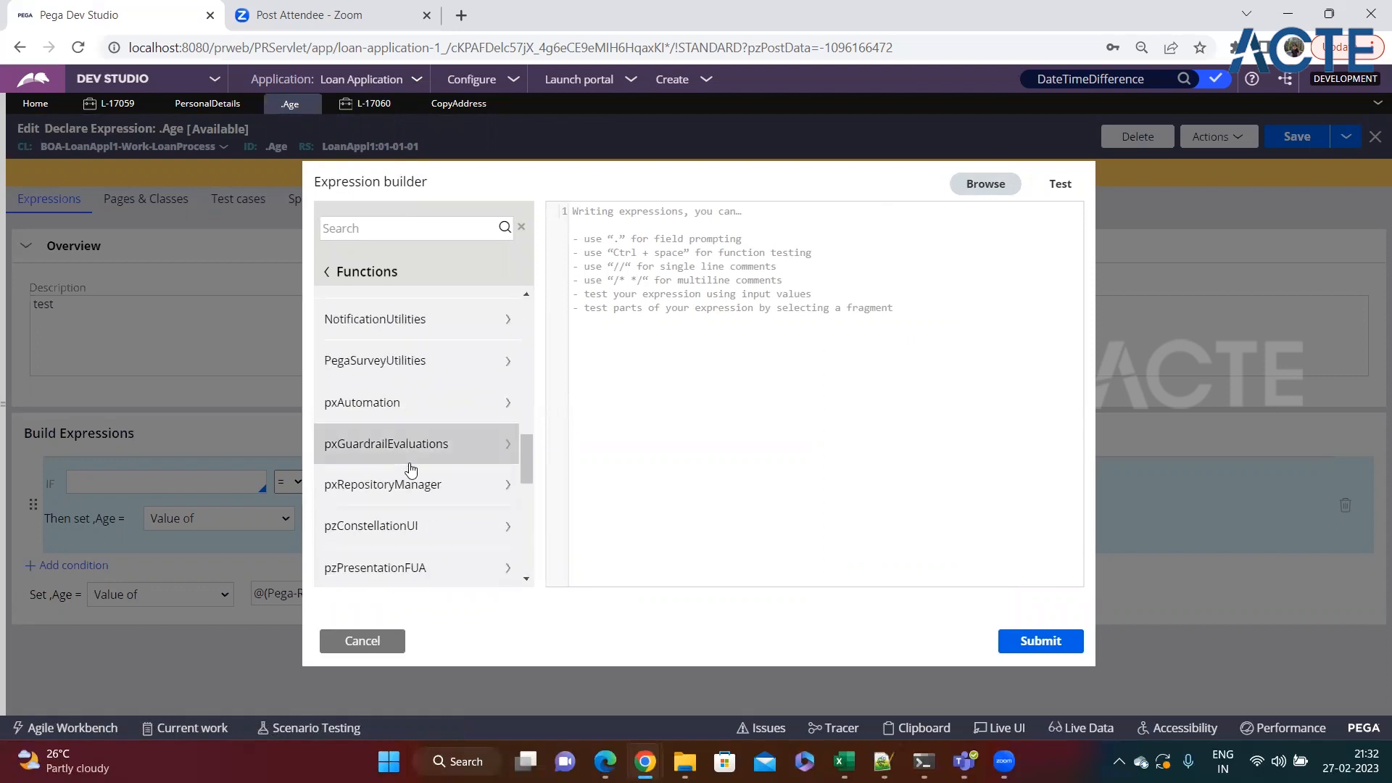
scroll(407, 486, down, 3)
scroll(398, 500, up, 6)
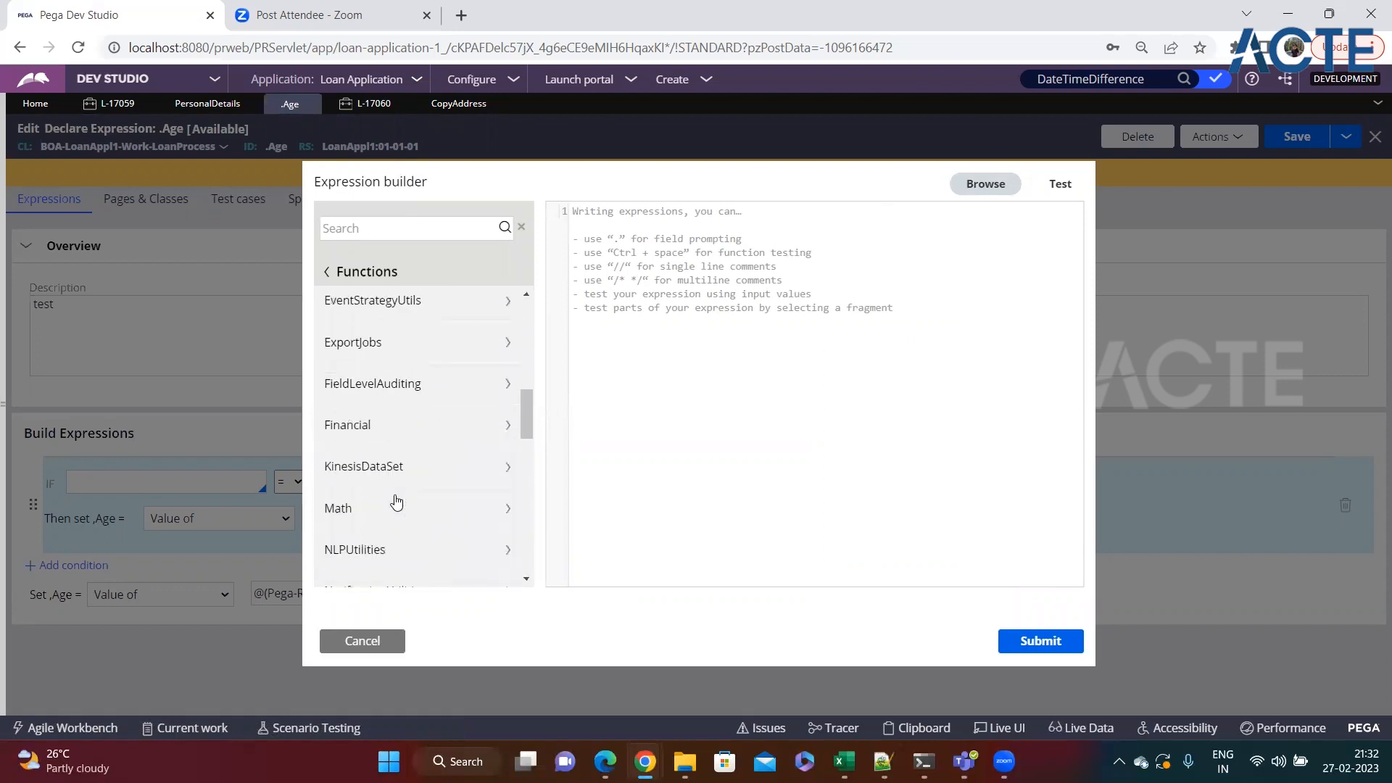
Examine the functions offered in the Math library of the expression builder.
click(361, 517)
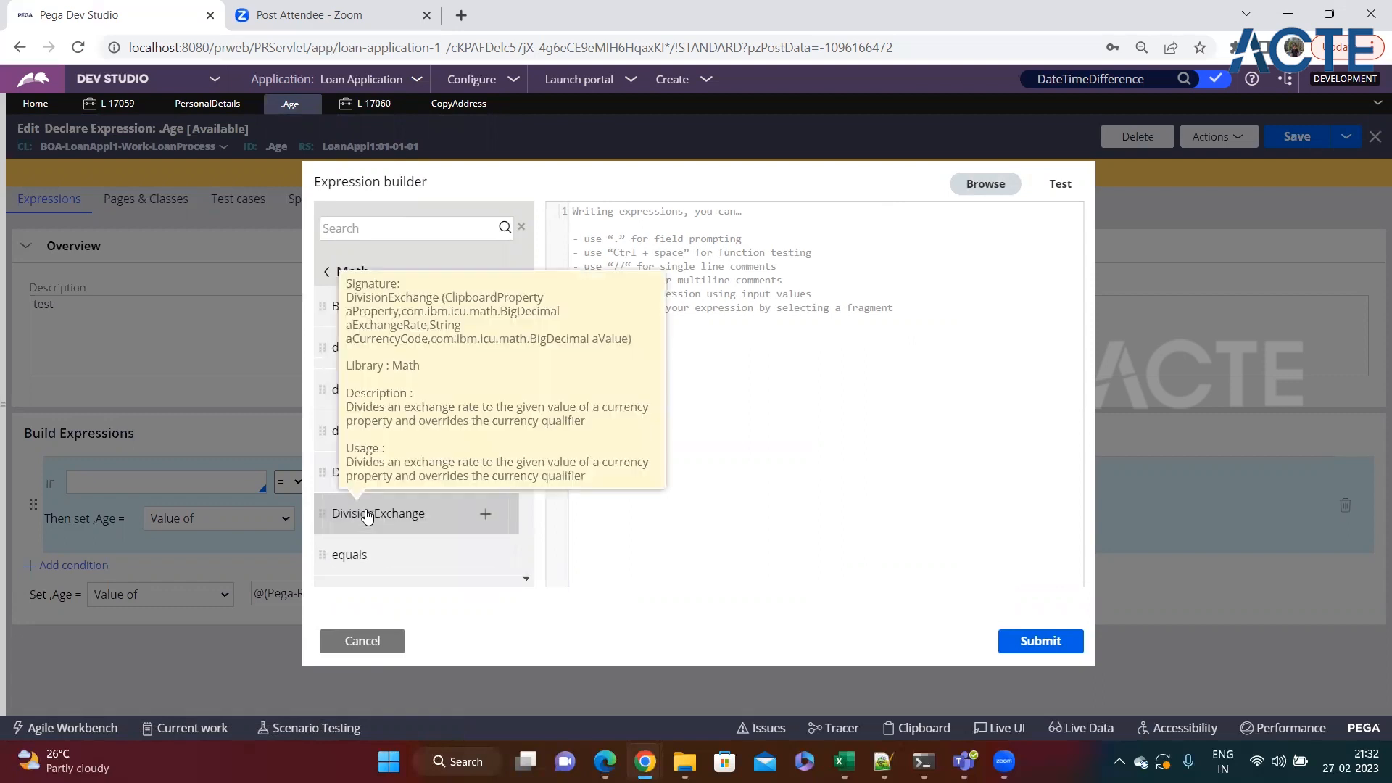
scroll(365, 522, down, 3)
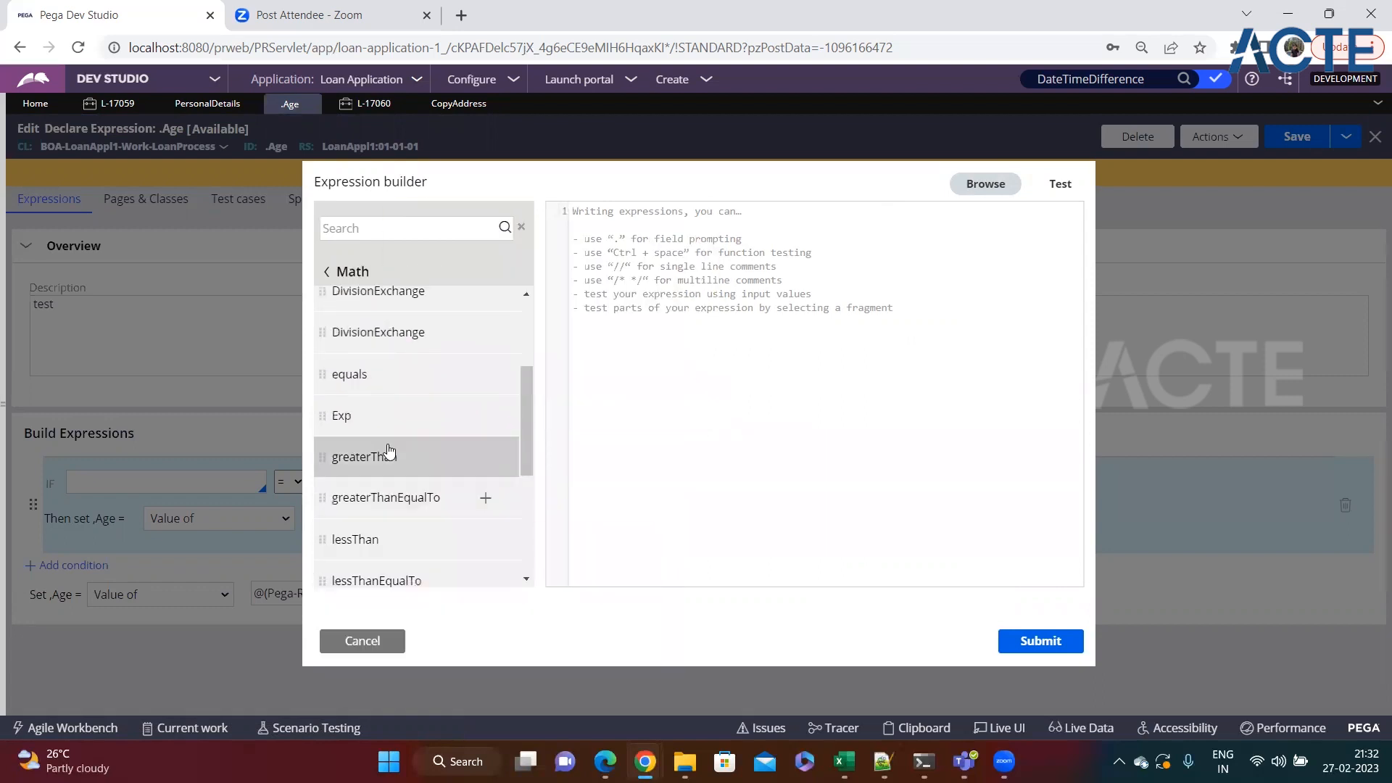
scroll(370, 436, down, 3)
scroll(375, 440, up, 1)
scroll(374, 441, down, 2)
scroll(373, 441, up, 3)
scroll(373, 441, down, 3)
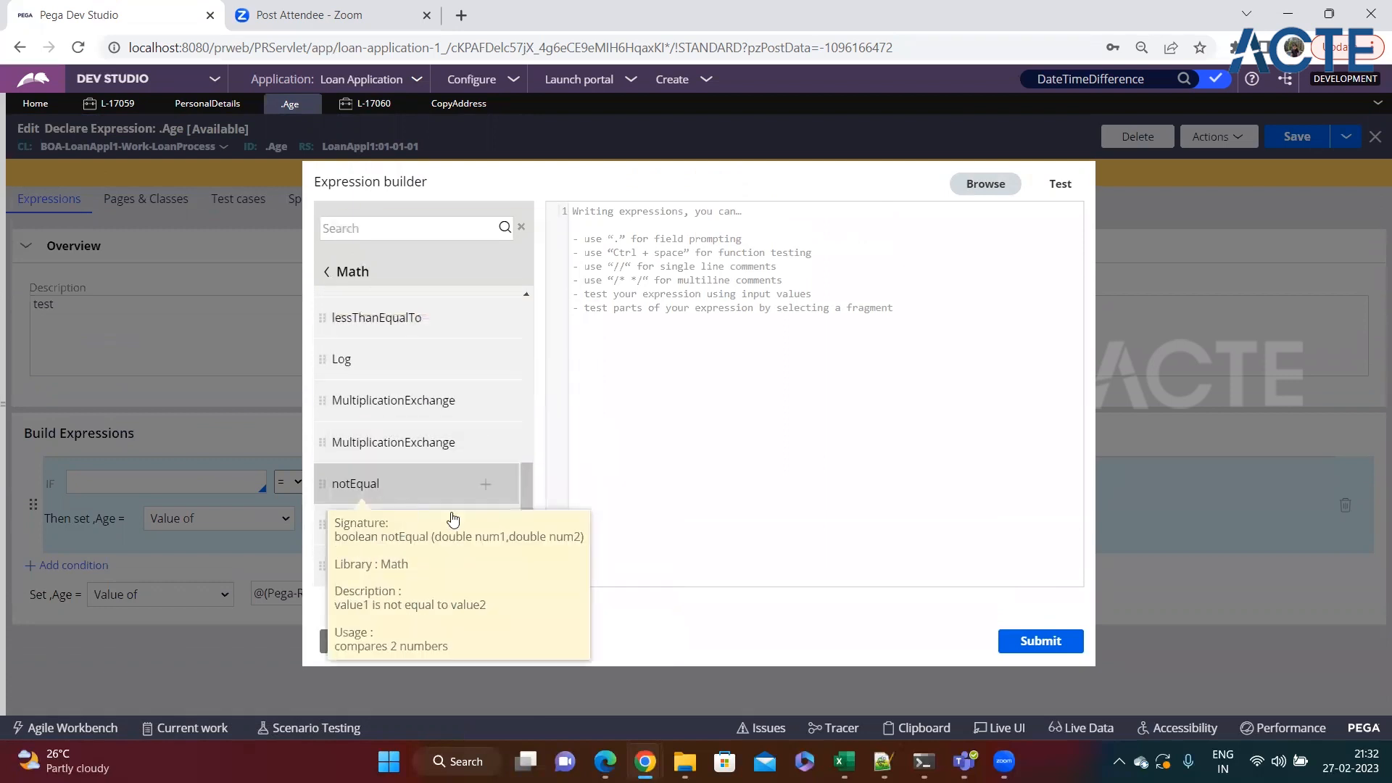
scroll(361, 551, up, 8)
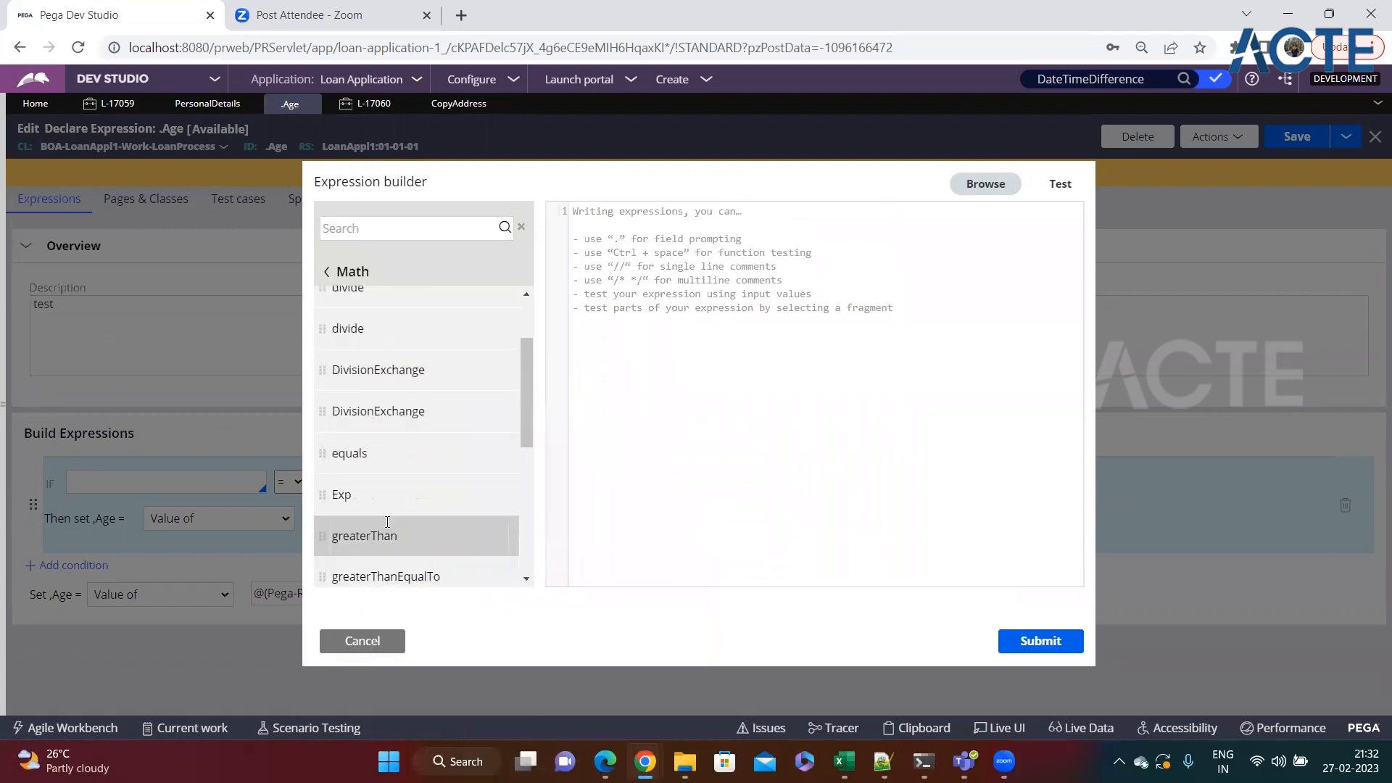
Look through the remaining function libraries and close the expression builder without adding an expression.
click(334, 273)
scroll(402, 428, down, 3)
scroll(408, 439, down, 10)
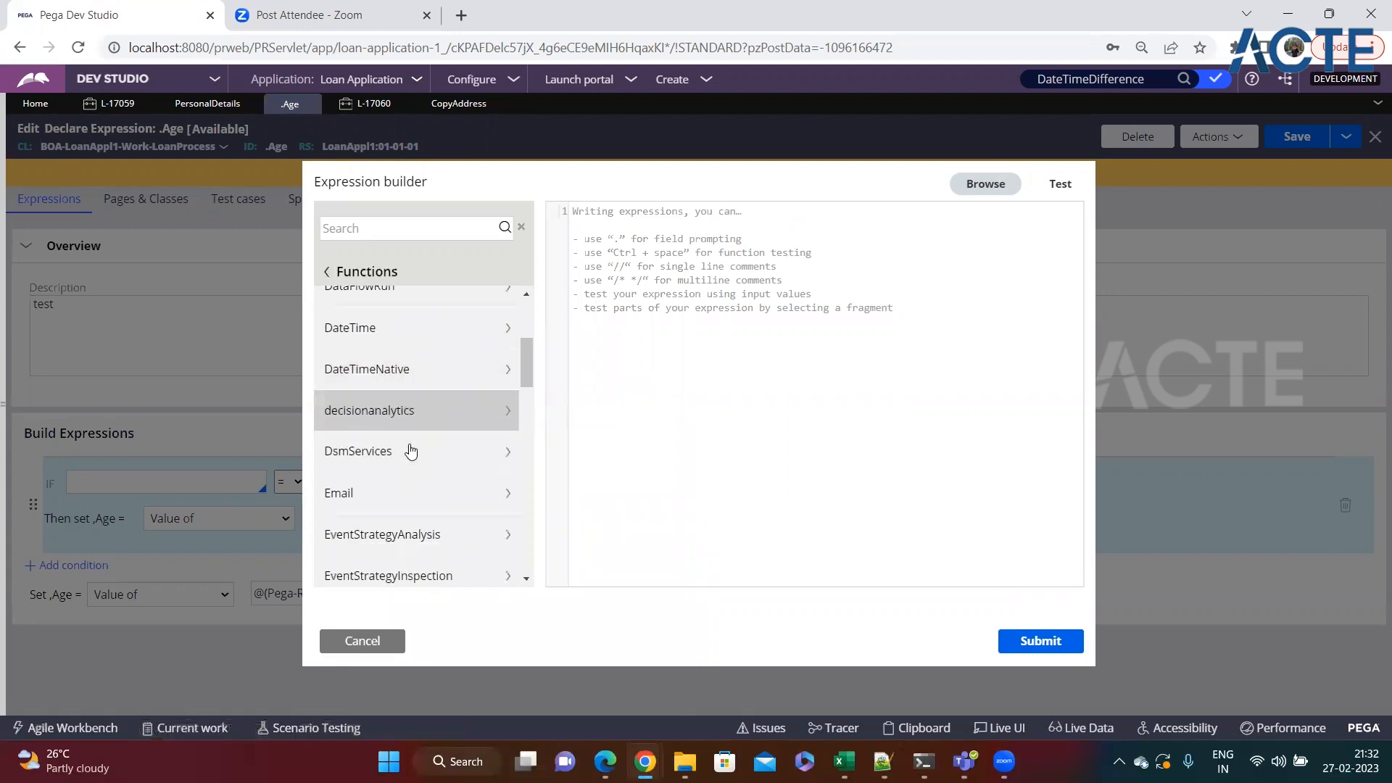
scroll(411, 451, down, 6)
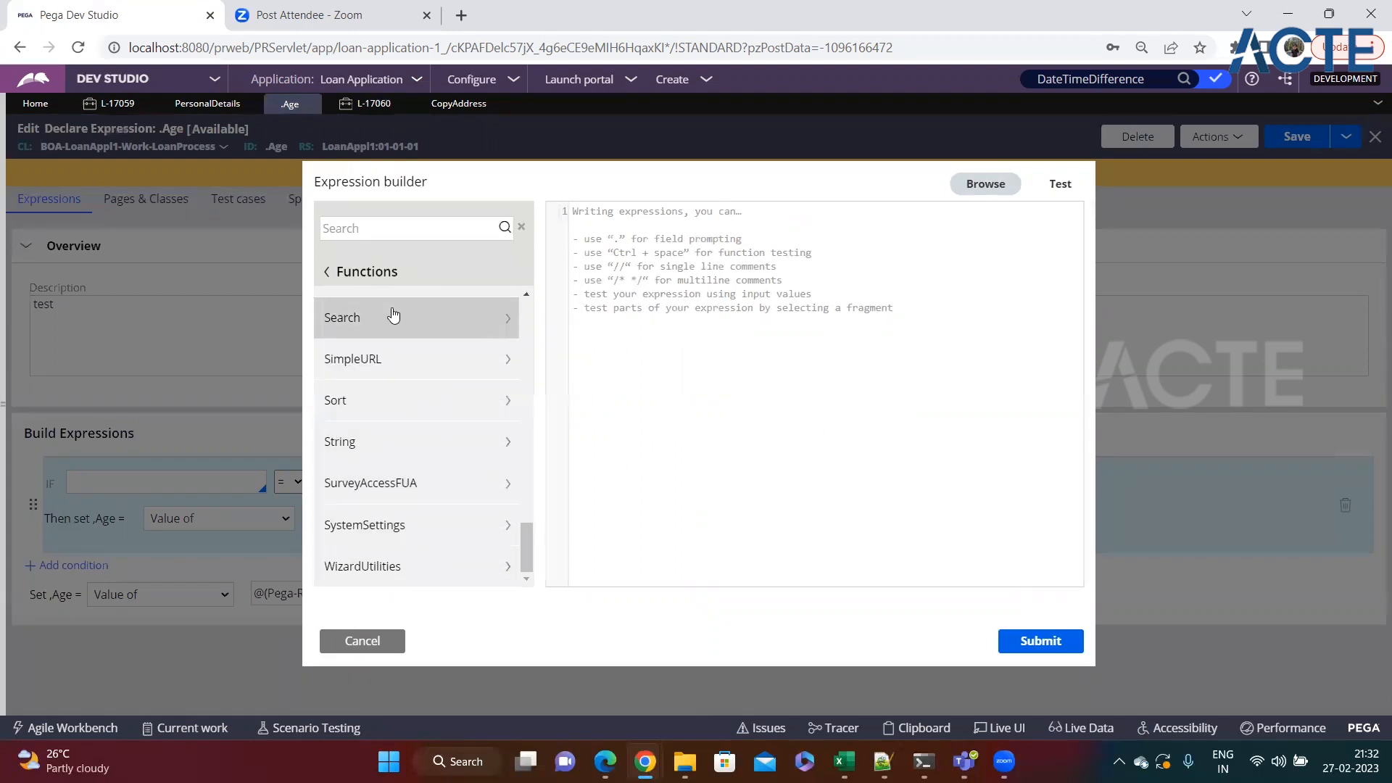
scroll(403, 428, up, 7)
scroll(404, 435, up, 10)
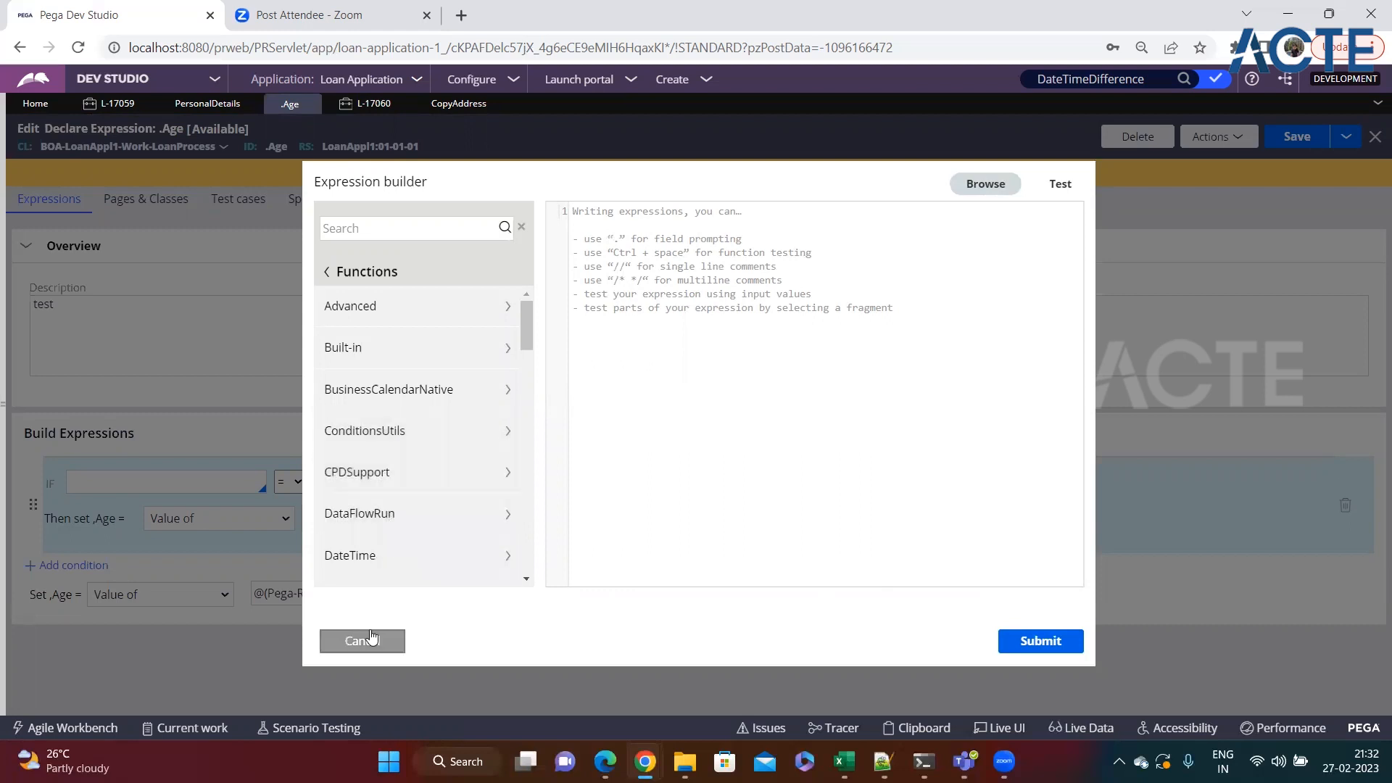
scroll(404, 492, down, 2)
scroll(409, 495, down, 4)
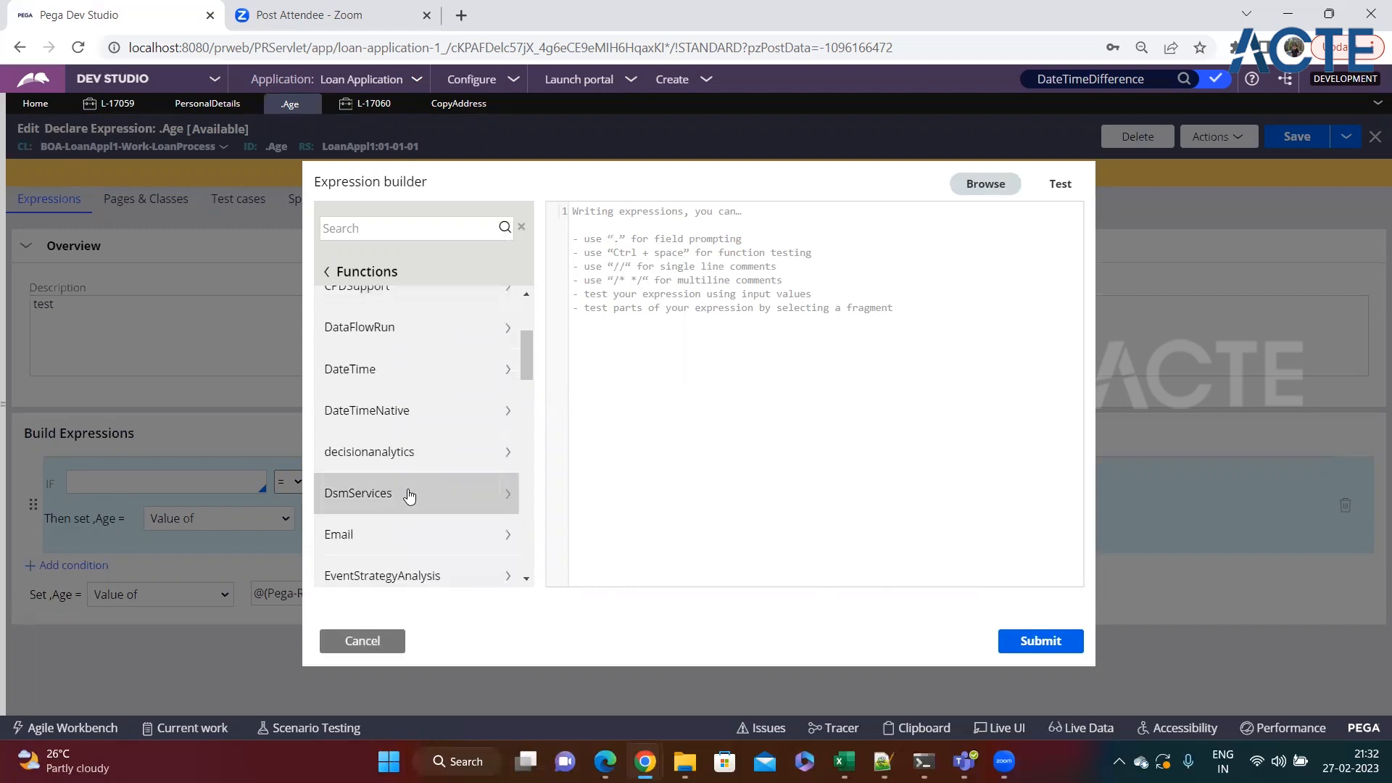
click(361, 642)
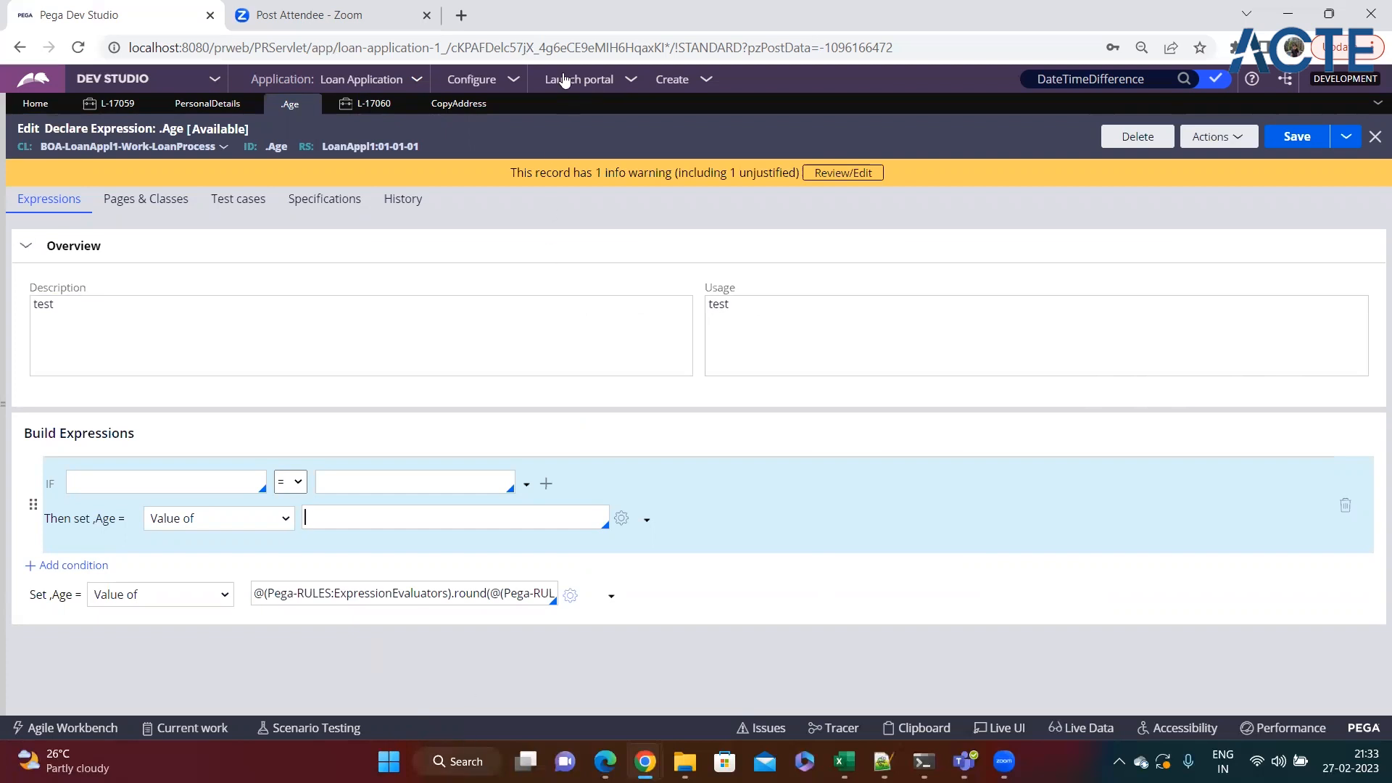
Return to the open Loan Process case and continue from Enter Personal Details to the Loan Details step.
click(375, 106)
scroll(665, 398, down, 4)
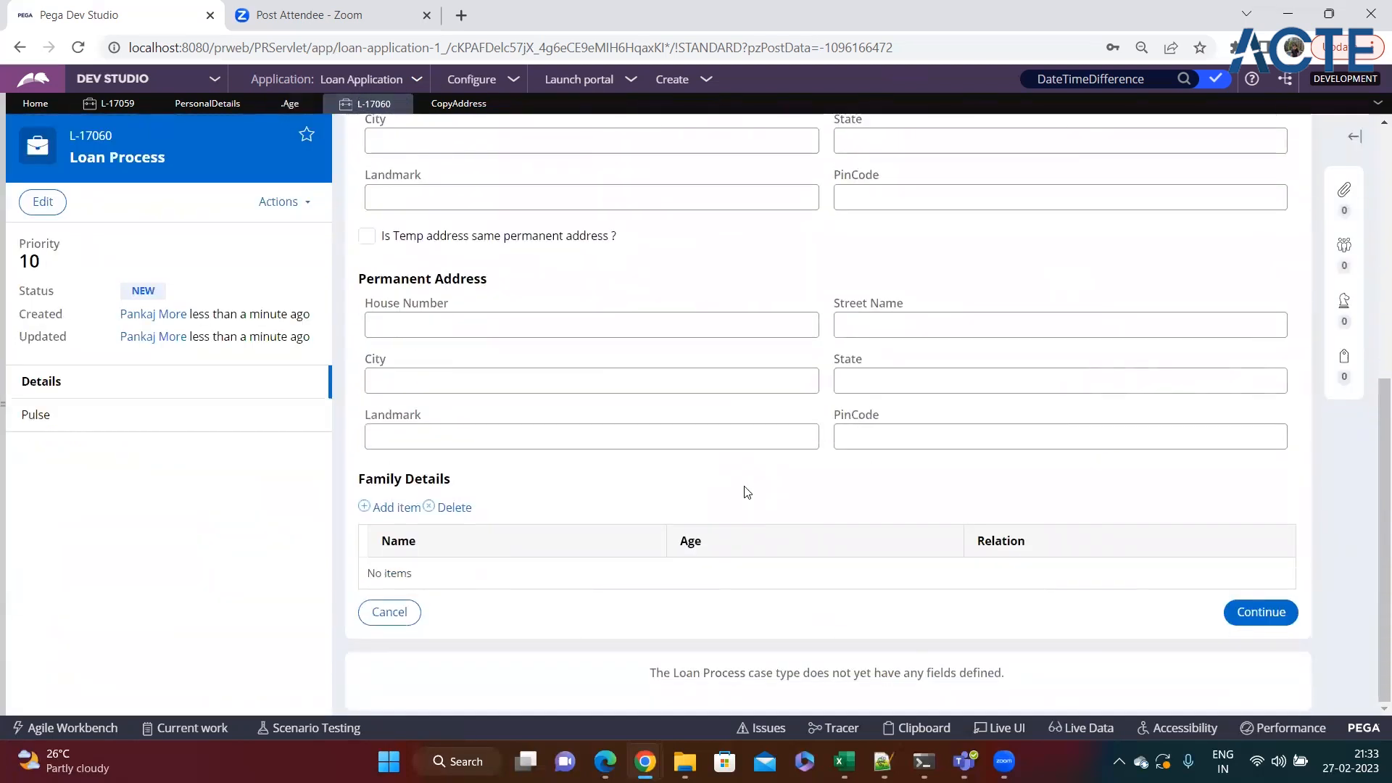
scroll(972, 552, up, 5)
scroll(1057, 553, down, 6)
click(1261, 612)
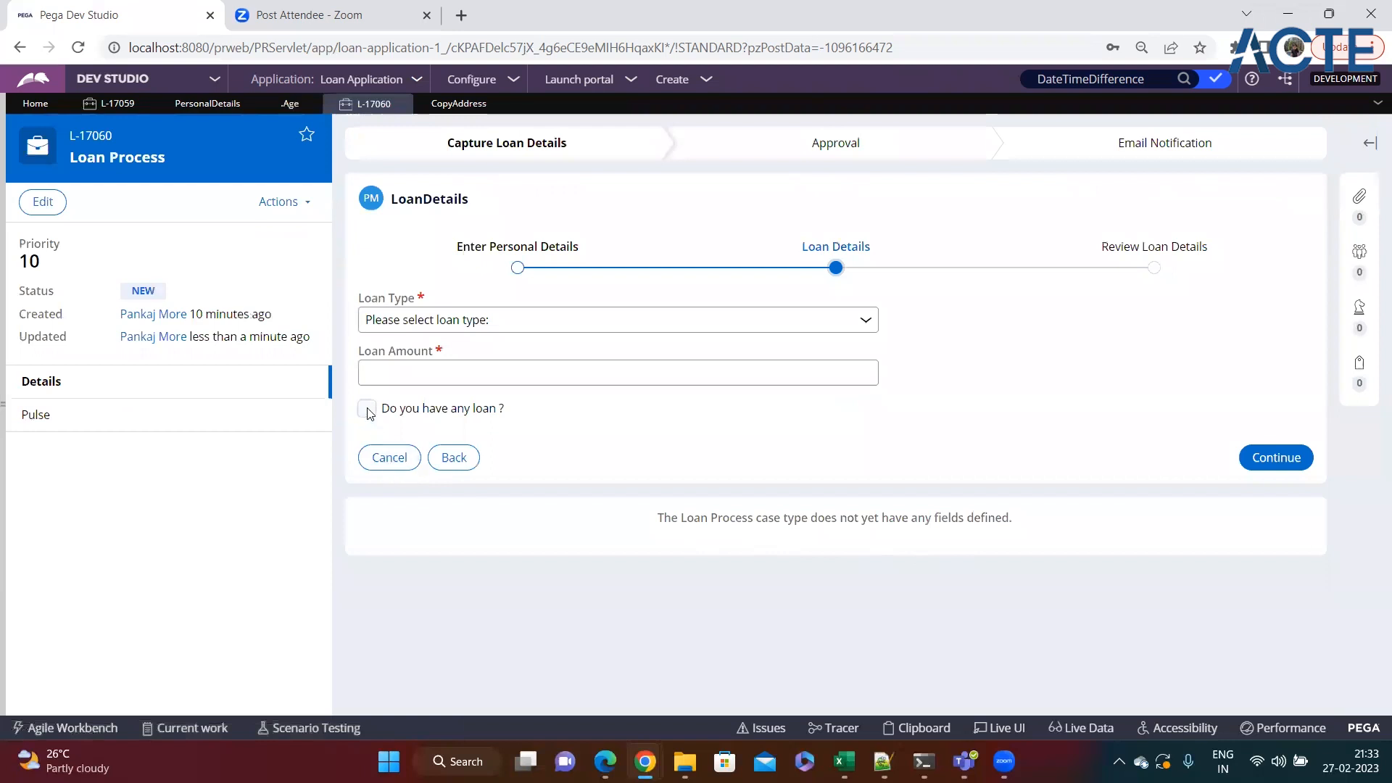
Mark the applicant as having a loan and add an empty row to the Existing Loan Details table.
click(367, 411)
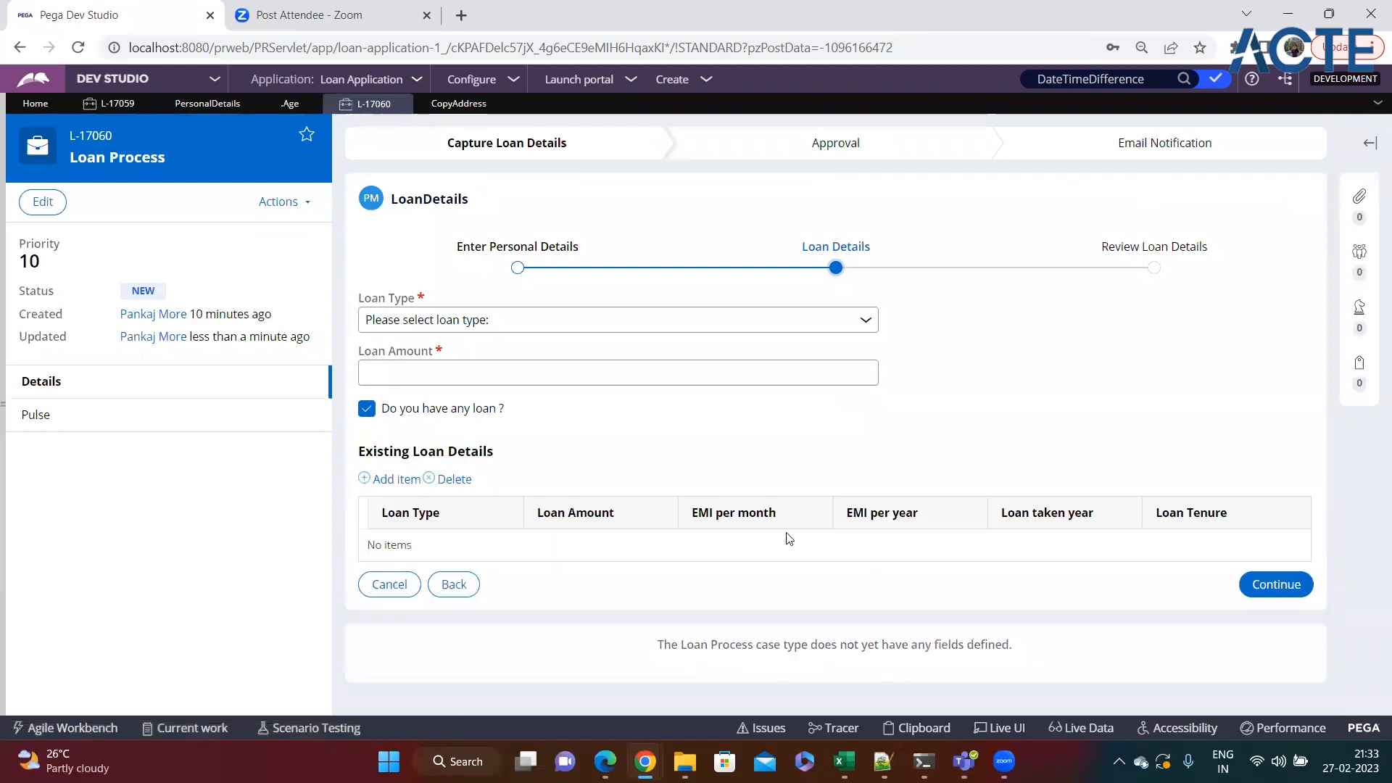
click(396, 478)
click(942, 519)
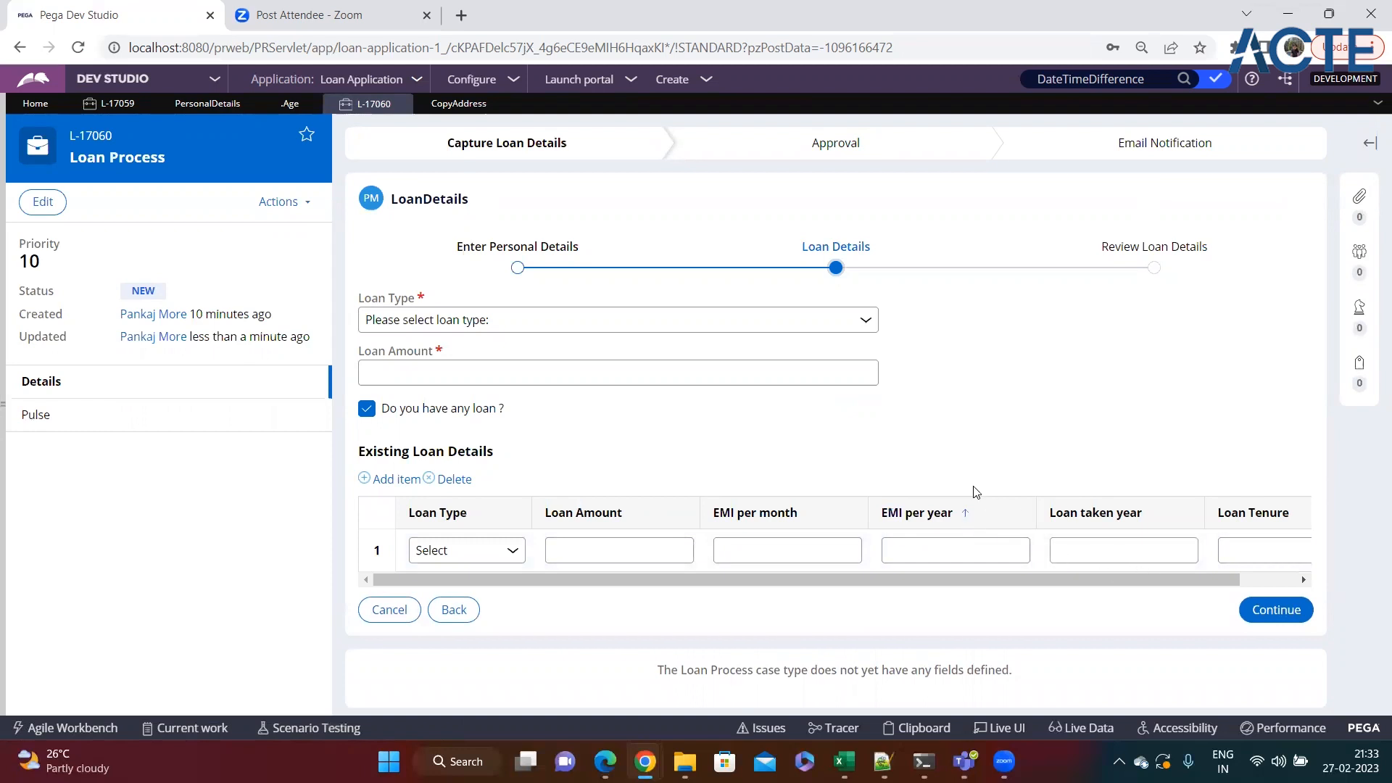
Start a Declare Expression for the EMIPerYear property under LoanDetails in the App explorer and inspect its Page Context.
click(7, 471)
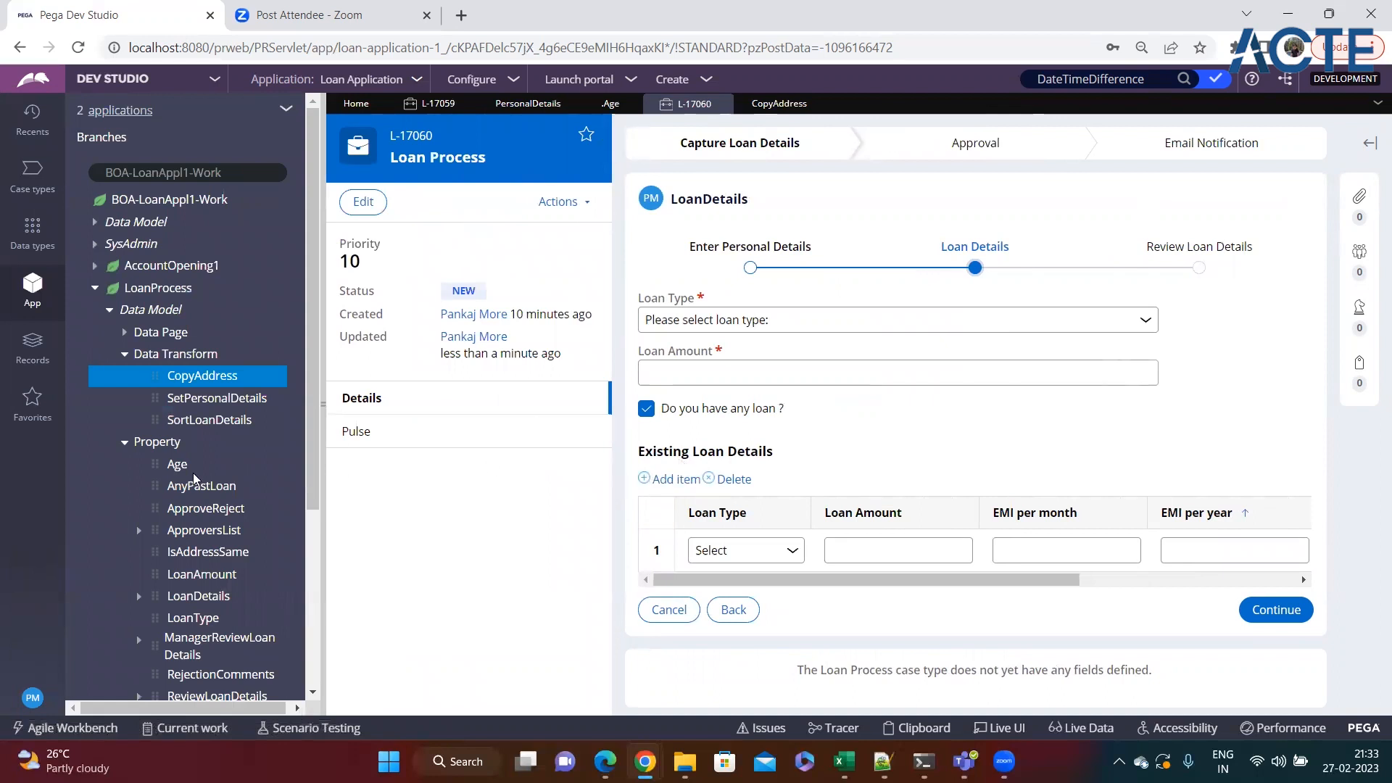
scroll(194, 479, down, 3)
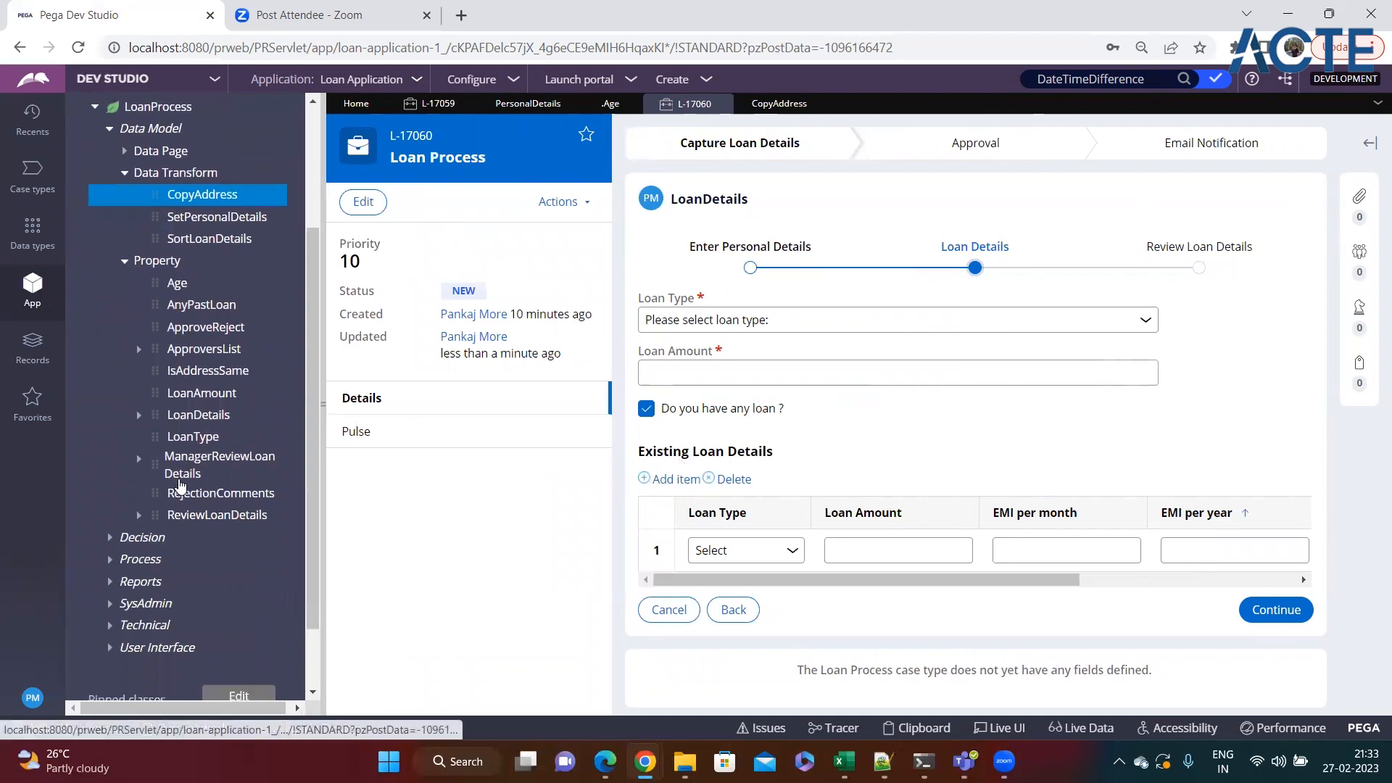
click(138, 416)
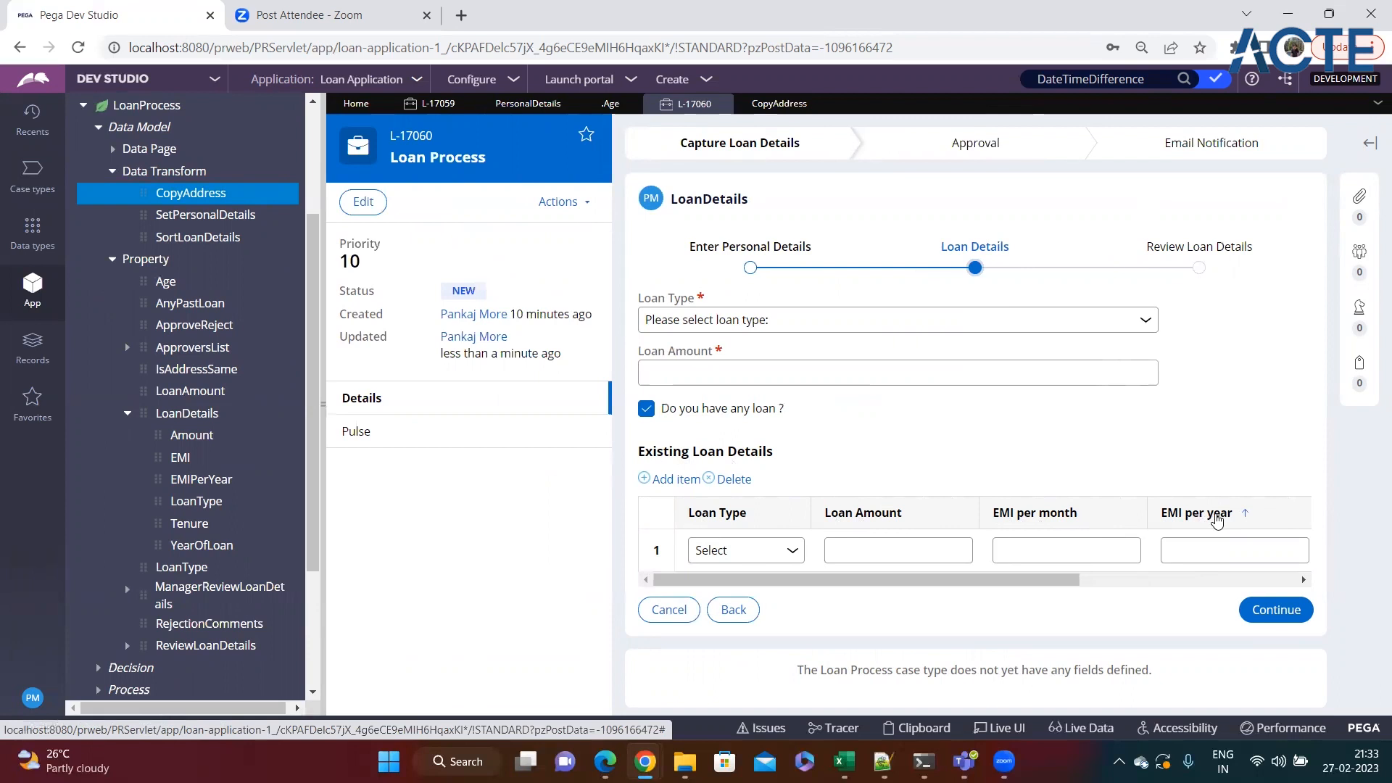
right_click(193, 480)
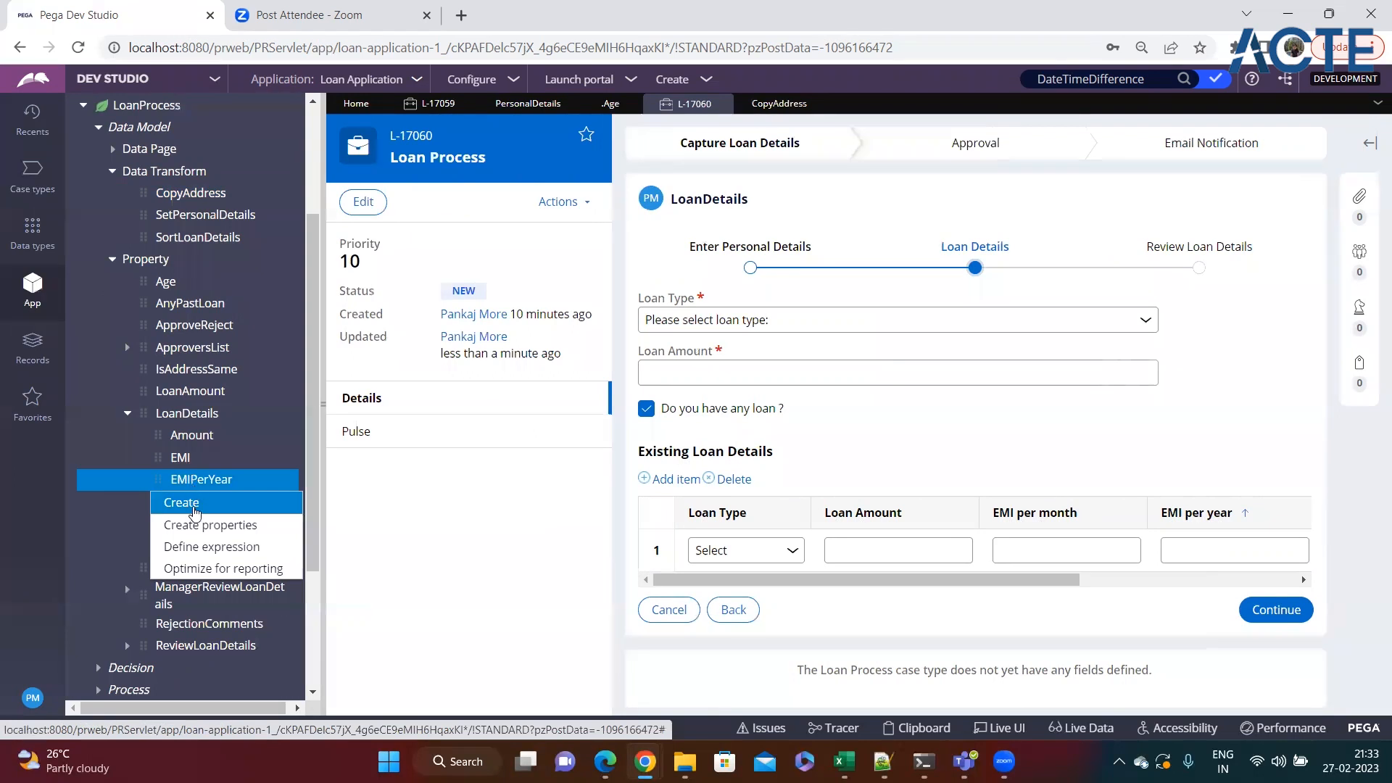
click(187, 546)
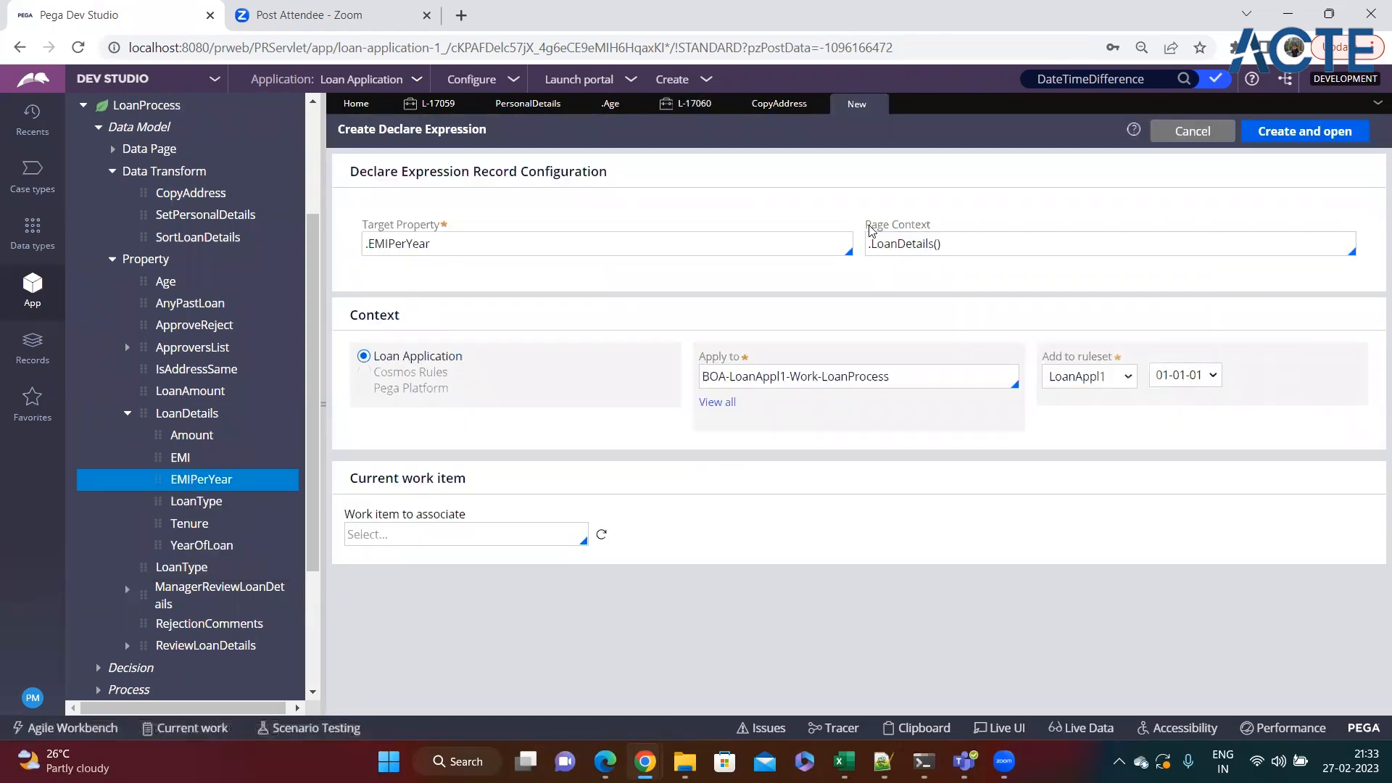
drag(871, 230, 956, 232)
click(969, 248)
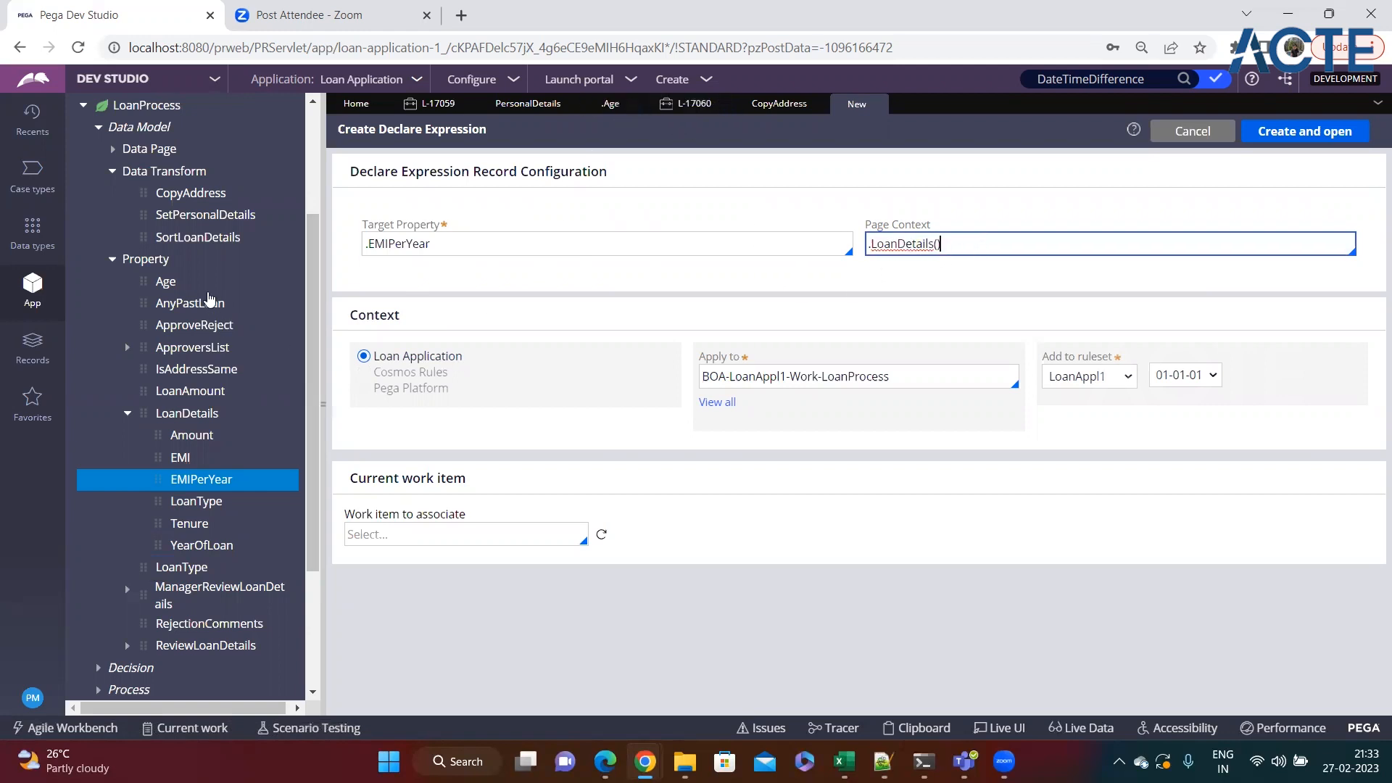
click(181, 286)
right_click(182, 286)
click(243, 303)
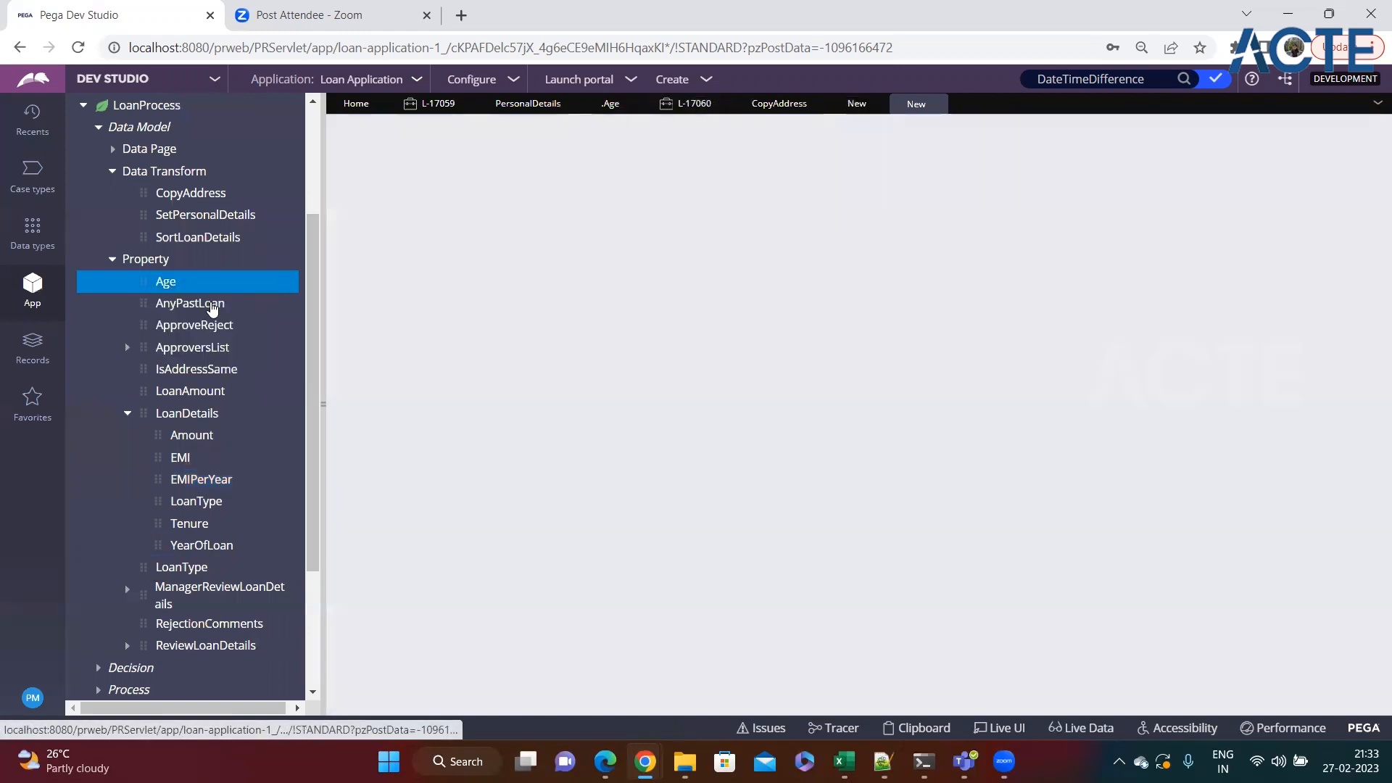
click(937, 104)
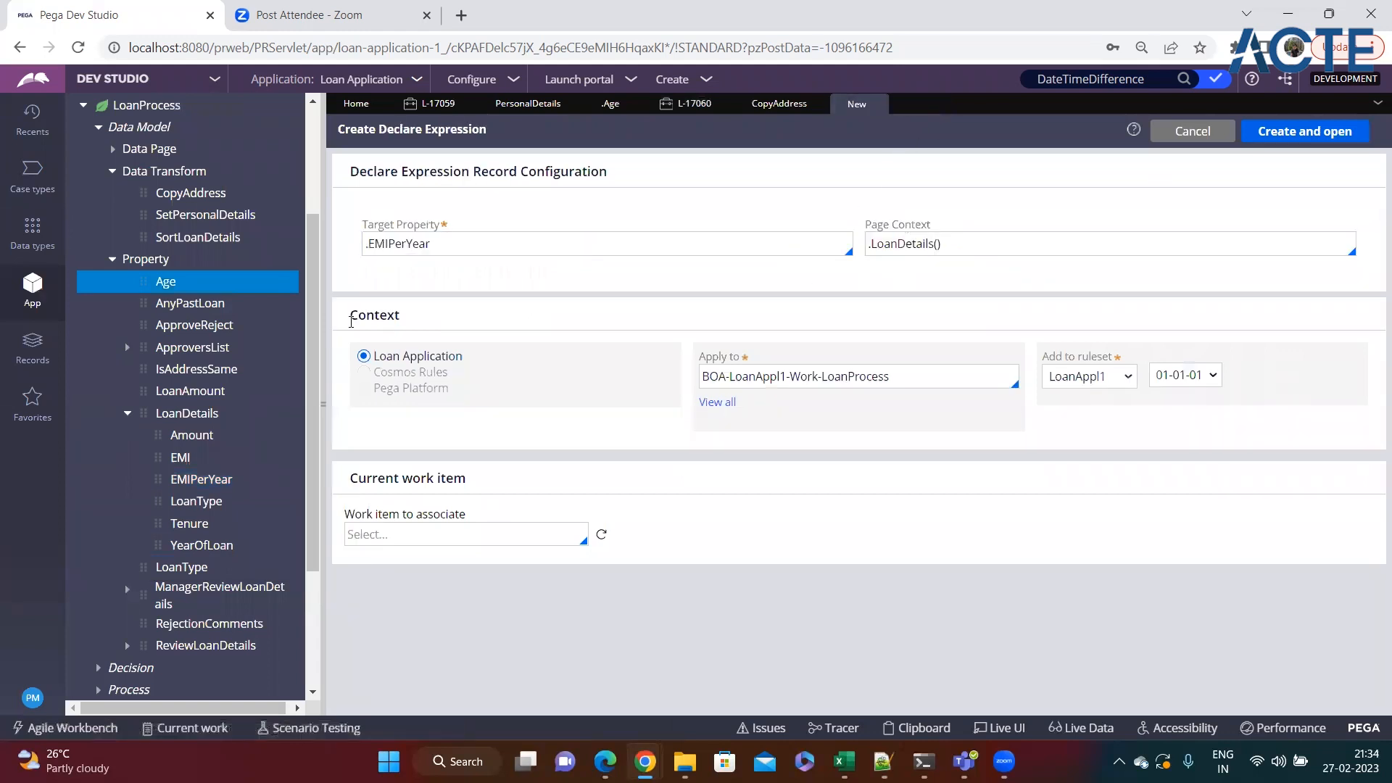
Start a Declare Expression form for the Age property and compare its Page Context and place in the property tree with EMIPerYear.
click(165, 287)
right_click(165, 286)
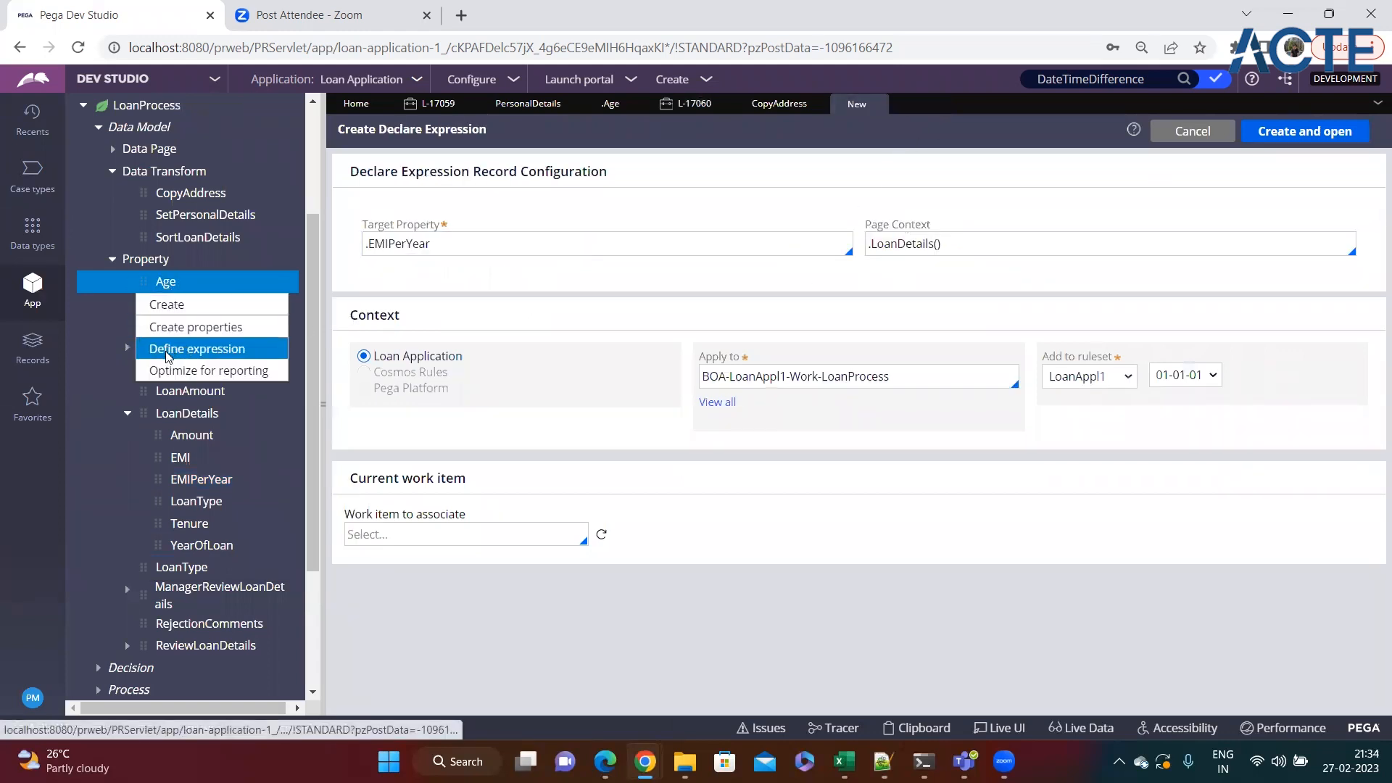
click(170, 349)
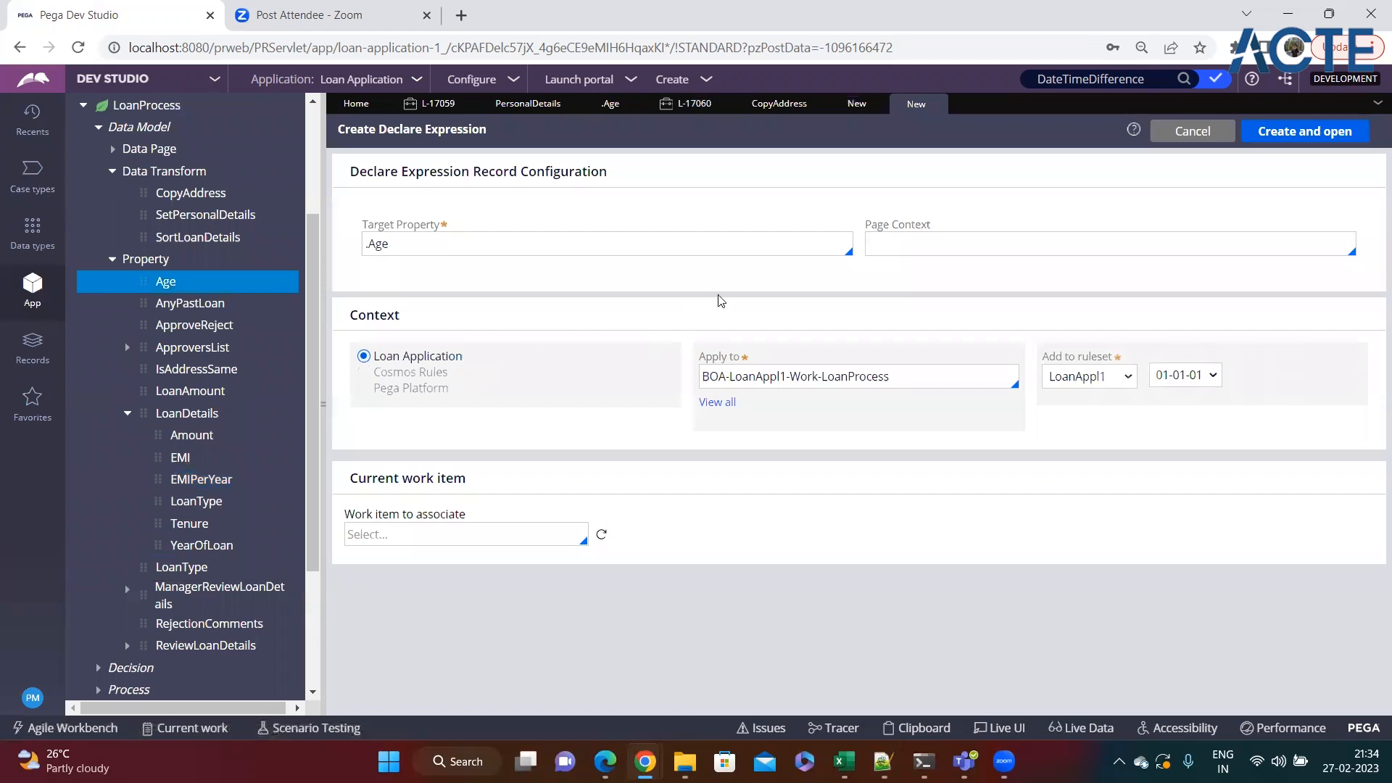
drag(865, 232, 936, 226)
click(900, 240)
click(956, 241)
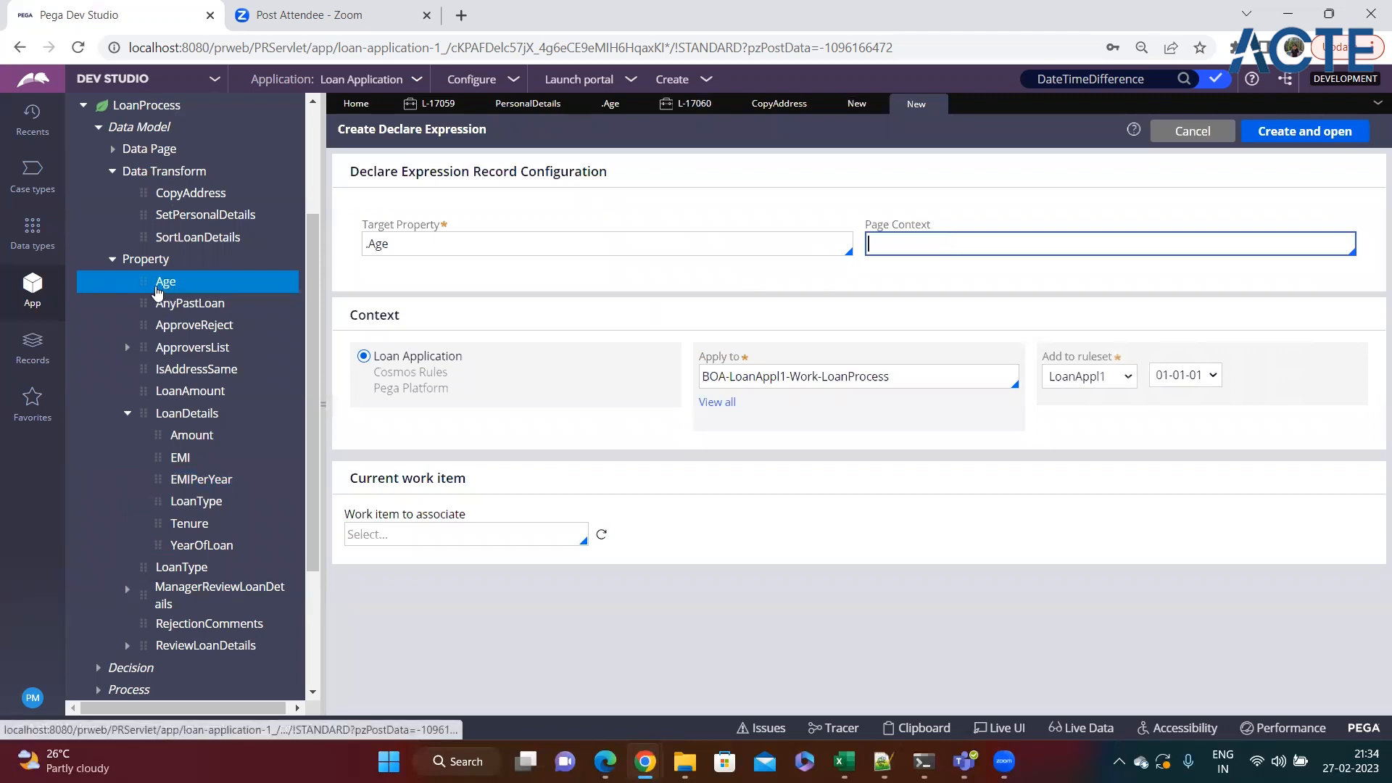
scroll(171, 323, up, 1)
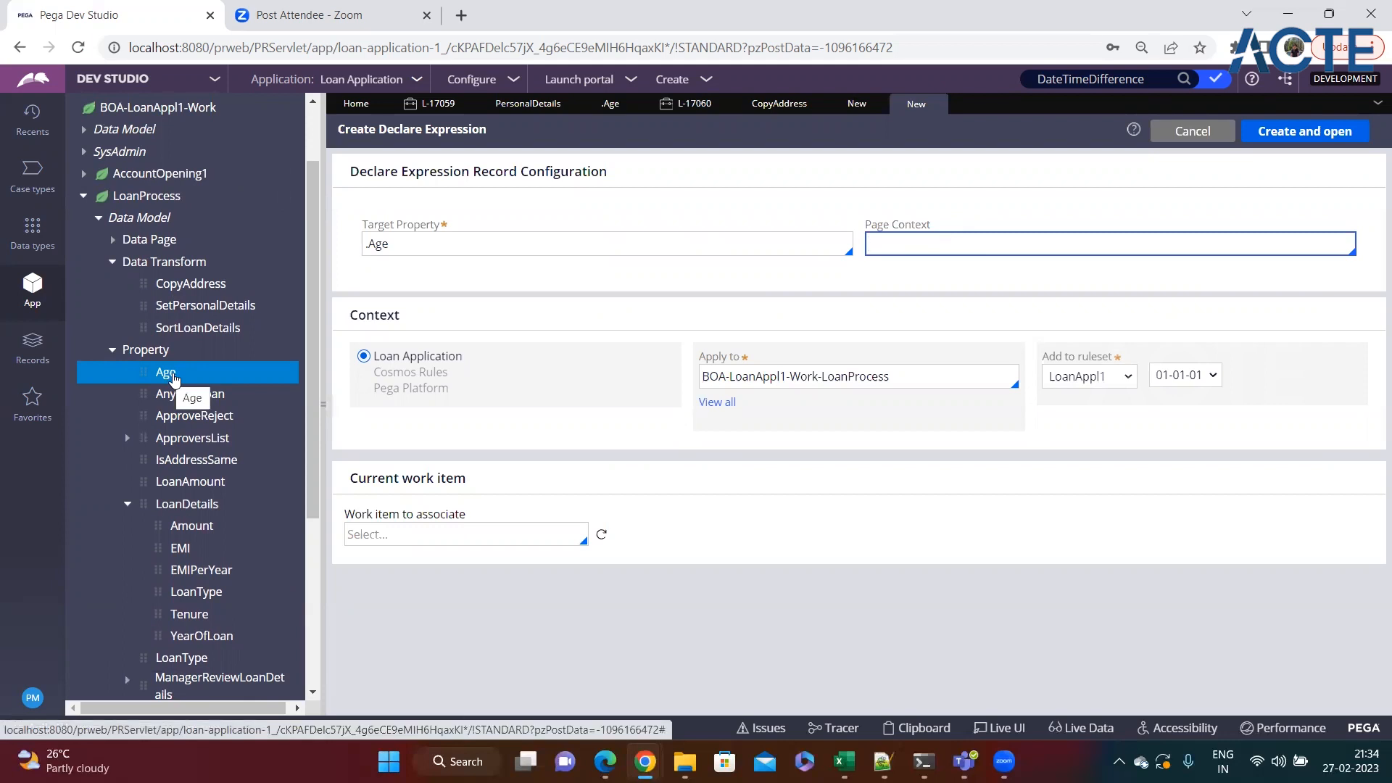
scroll(177, 373, down, 3)
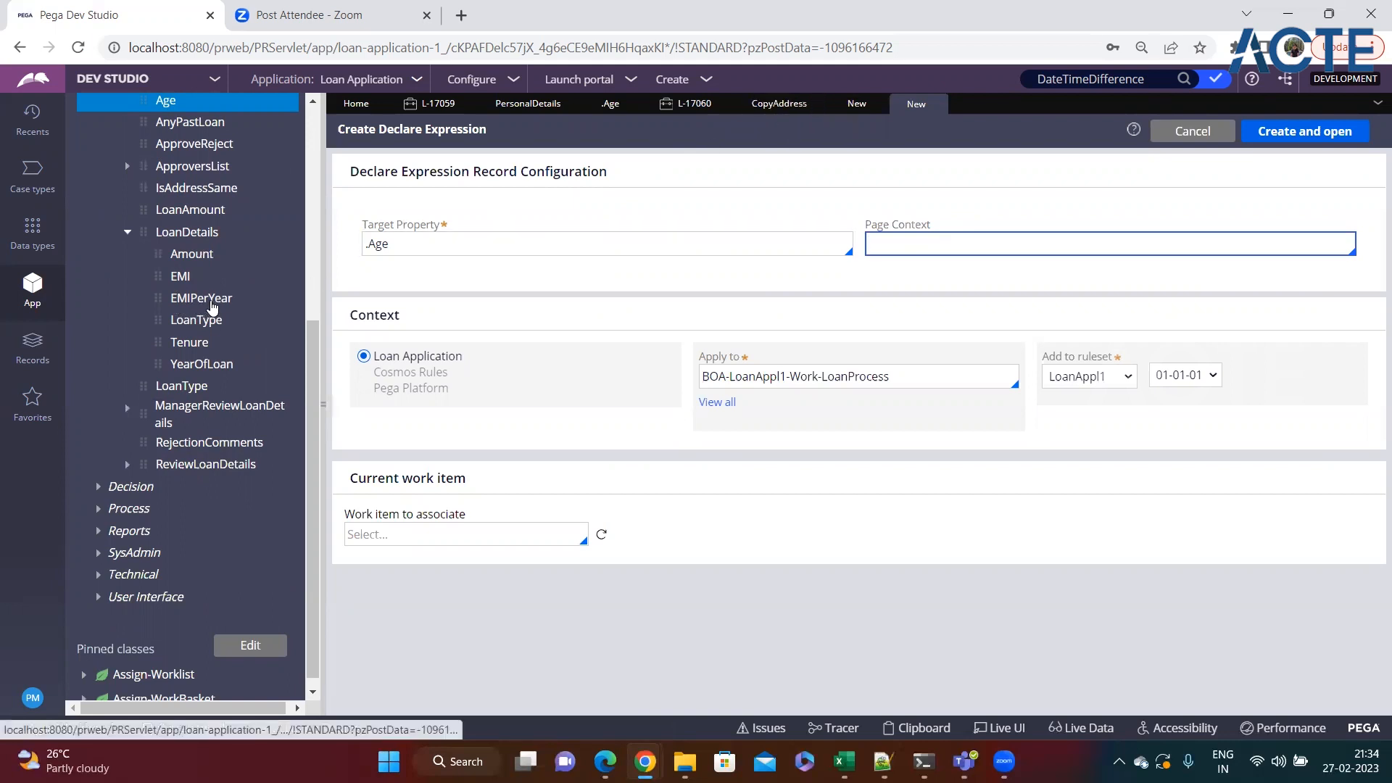
Return to the EMIPerYear form, review its .LoanDetails() page context, and create and open the Declare Expression.
click(852, 104)
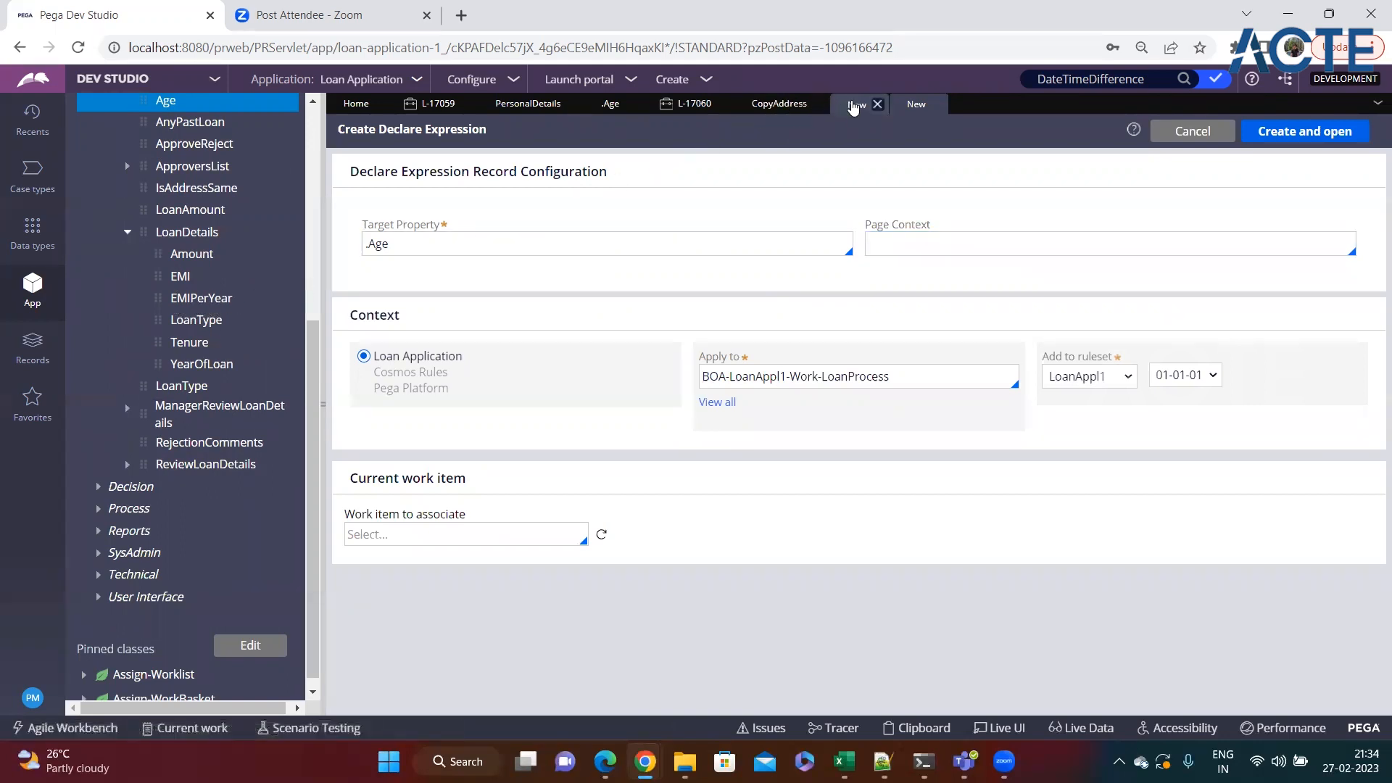
drag(942, 244, 869, 243)
click(946, 272)
double_click(906, 245)
click(987, 262)
click(943, 247)
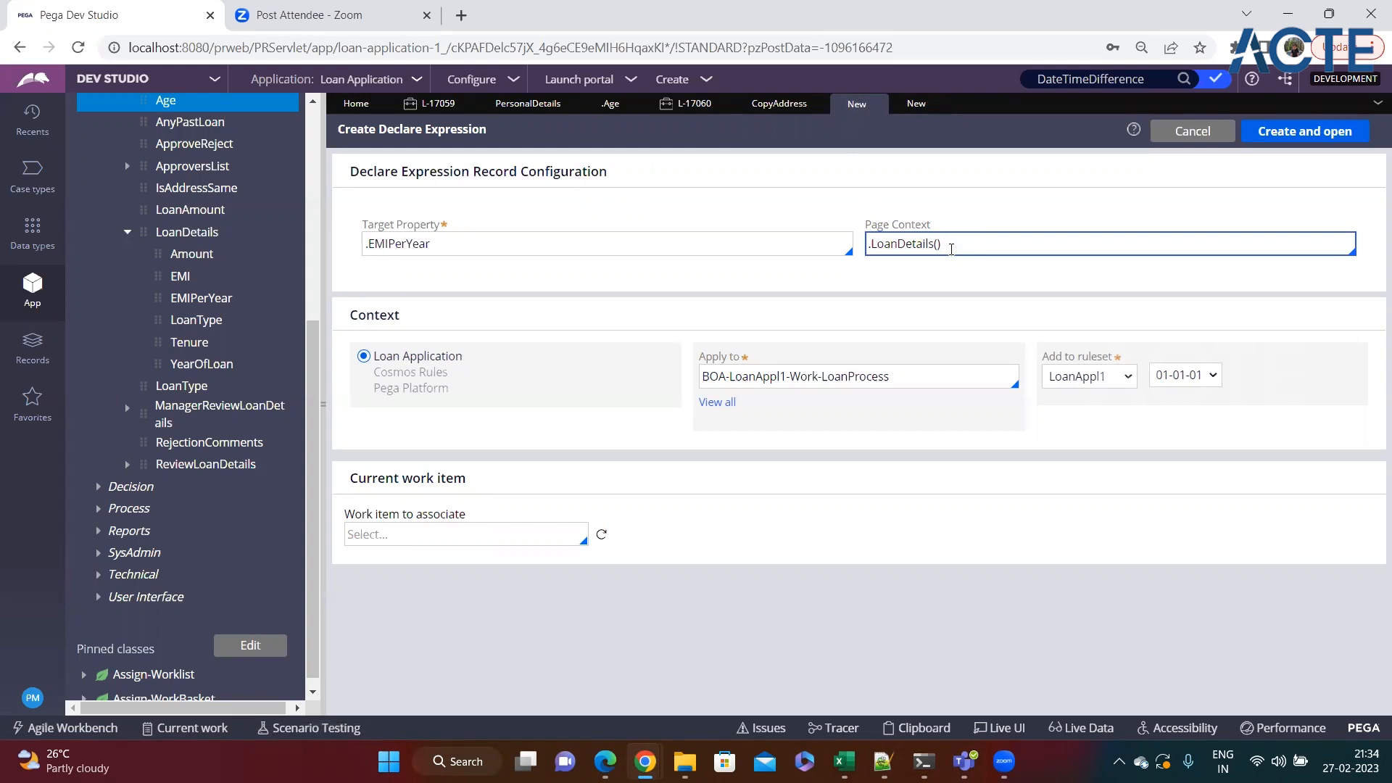
click(1291, 142)
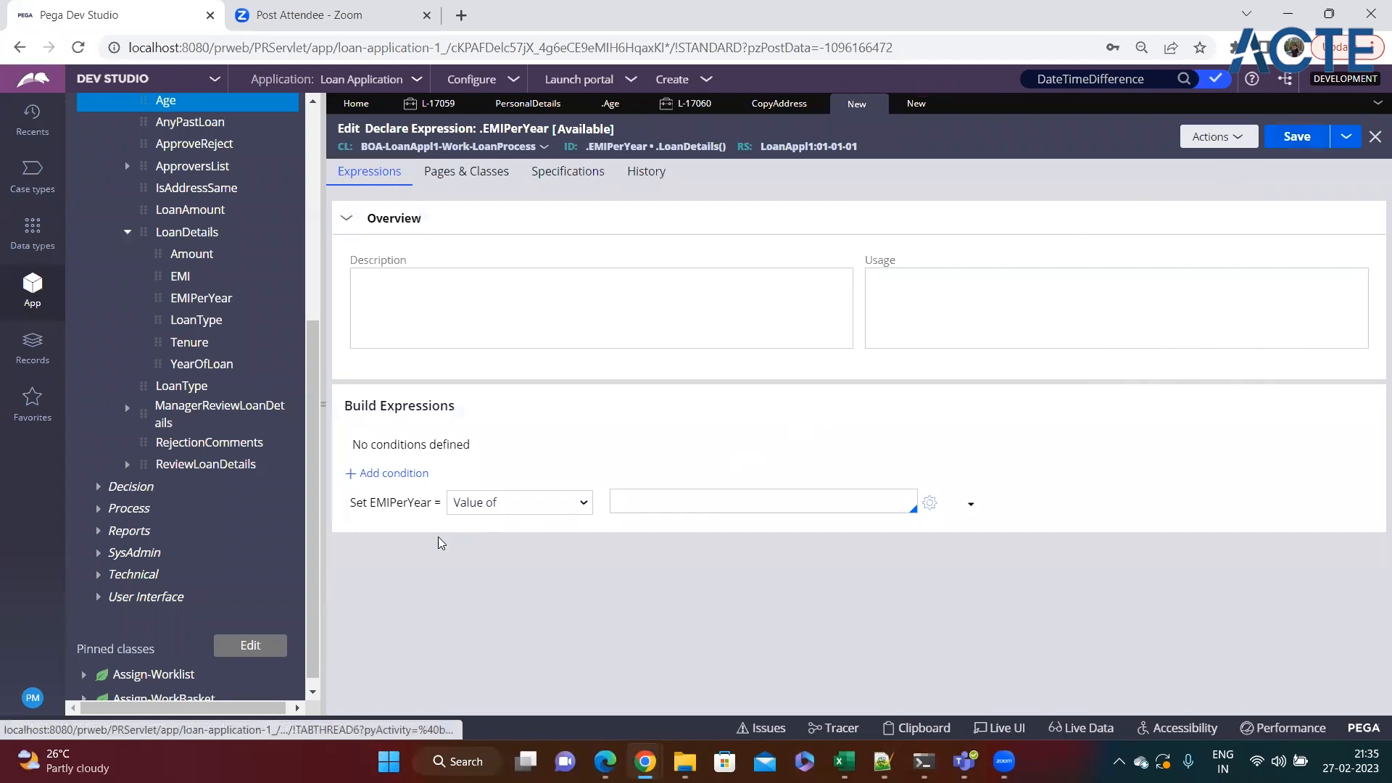
double_click(392, 503)
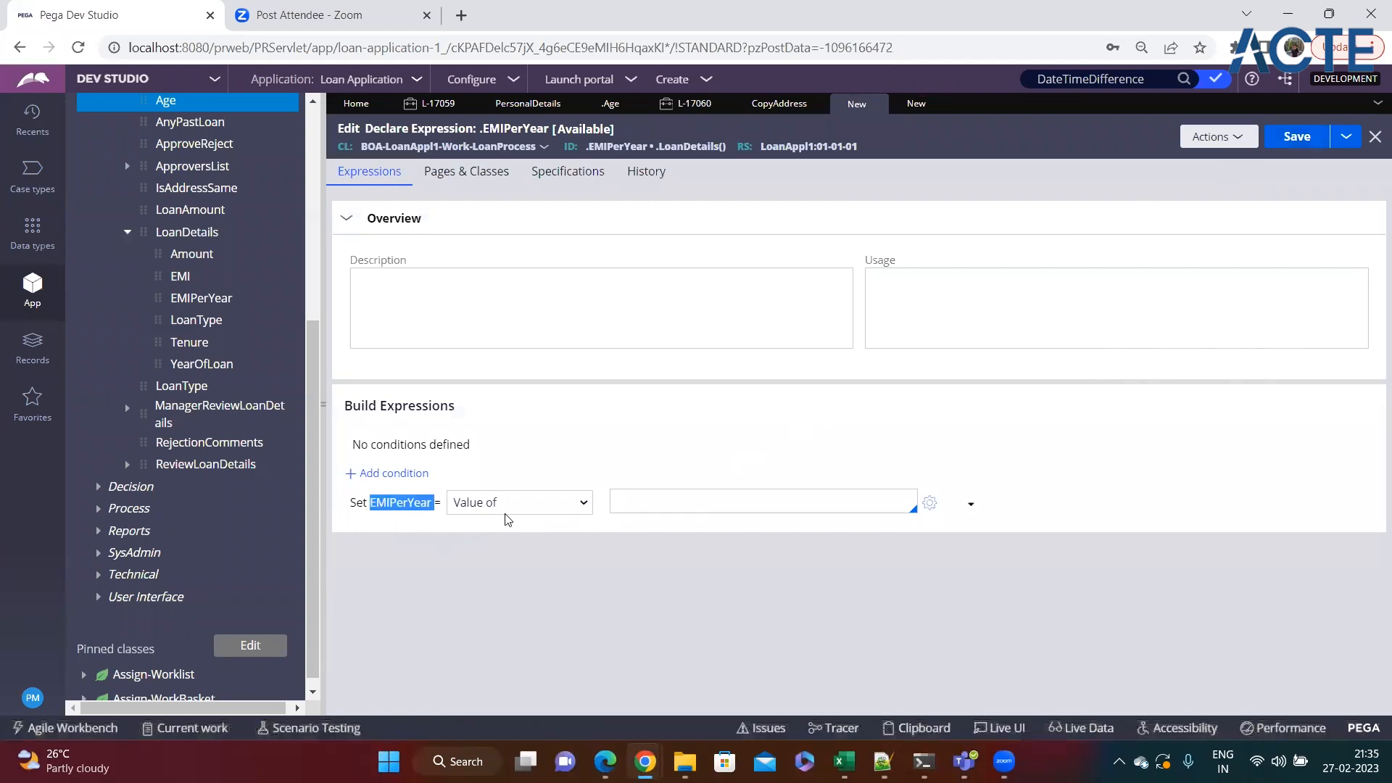
Set the EMIPerYear expression's value to the .EMI property of BOA-Data-LoanDetails.
click(620, 502)
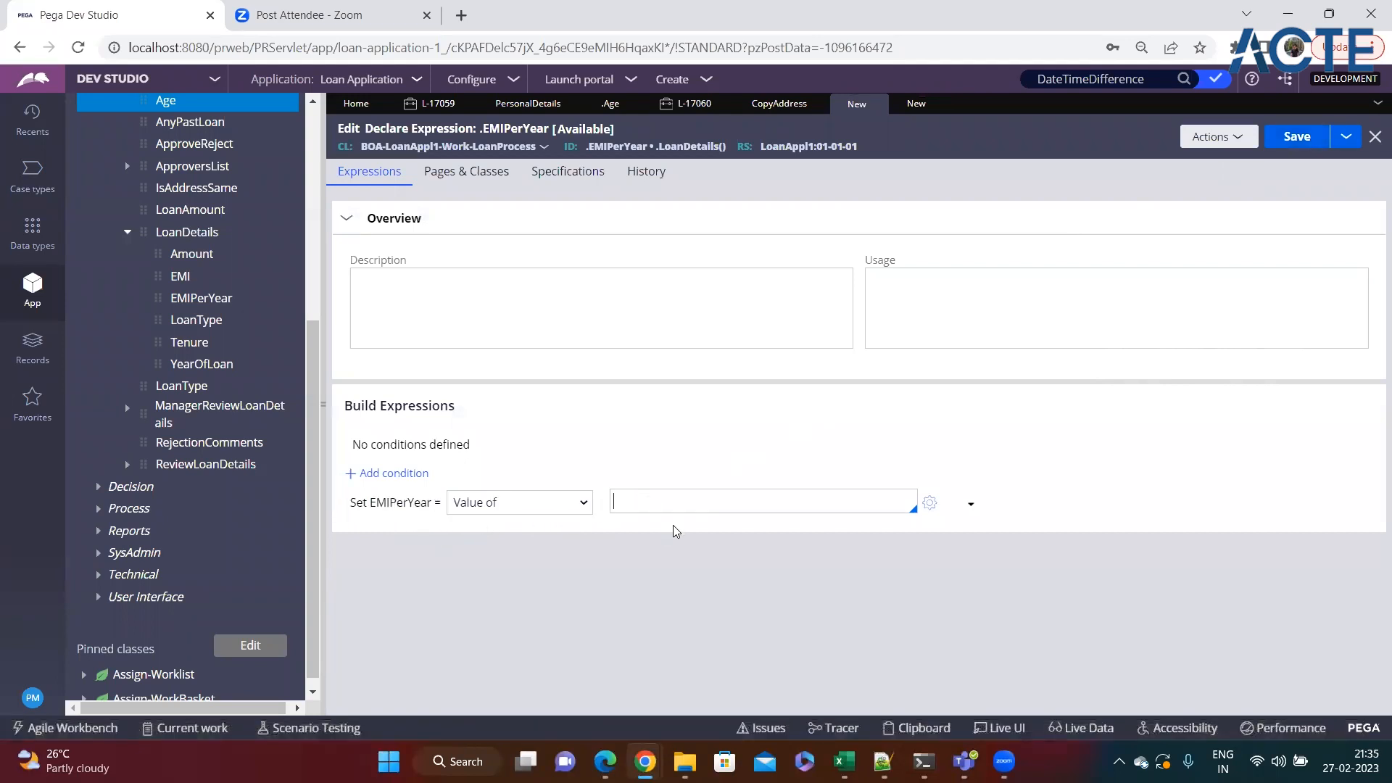
text(.)
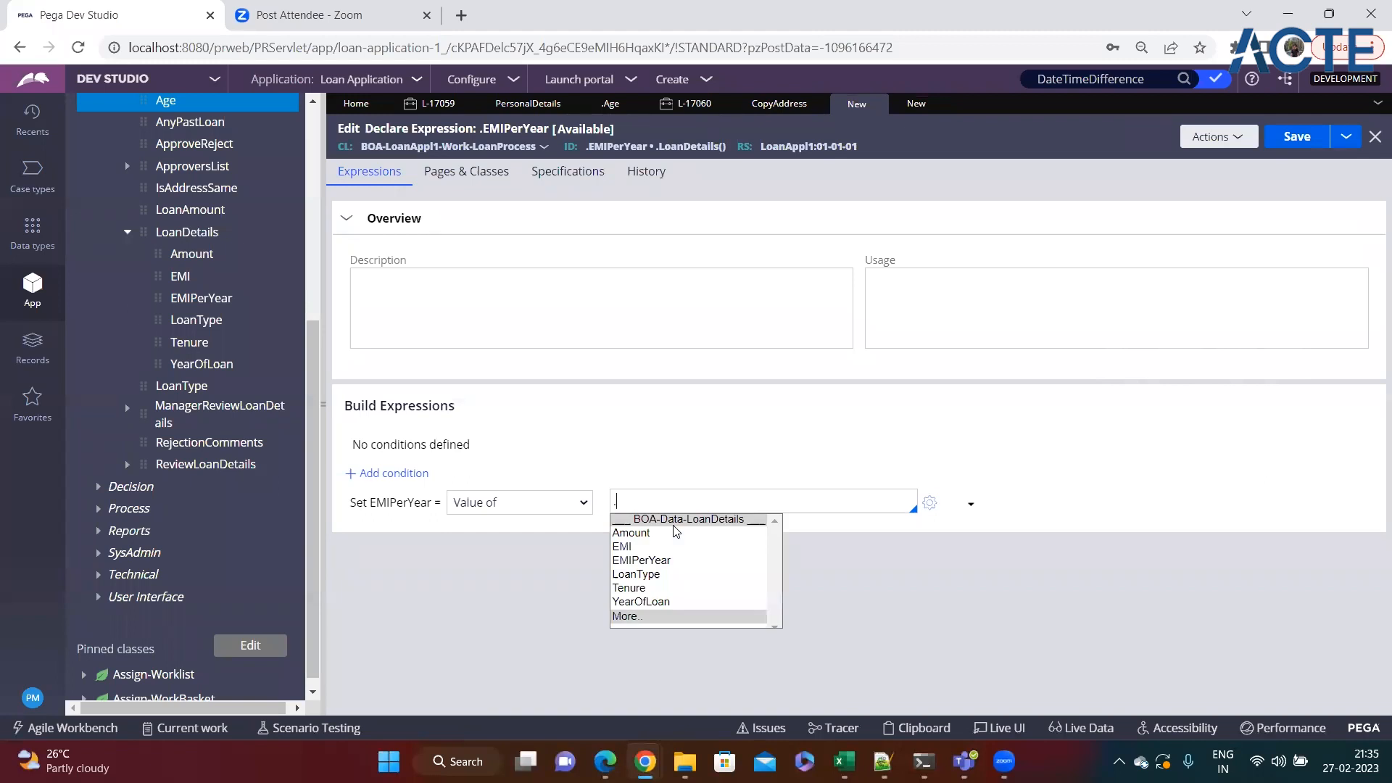
key(Down)
key(Down)
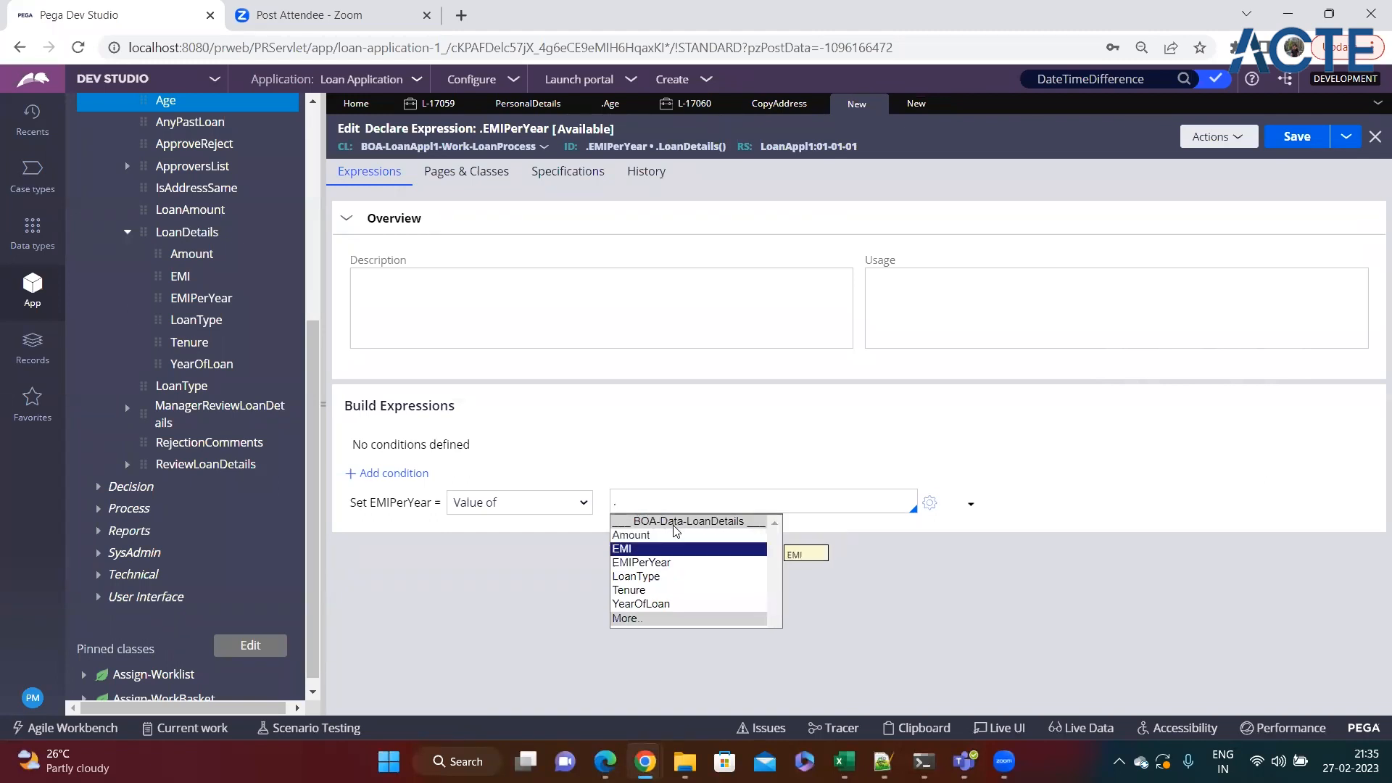
key(Return)
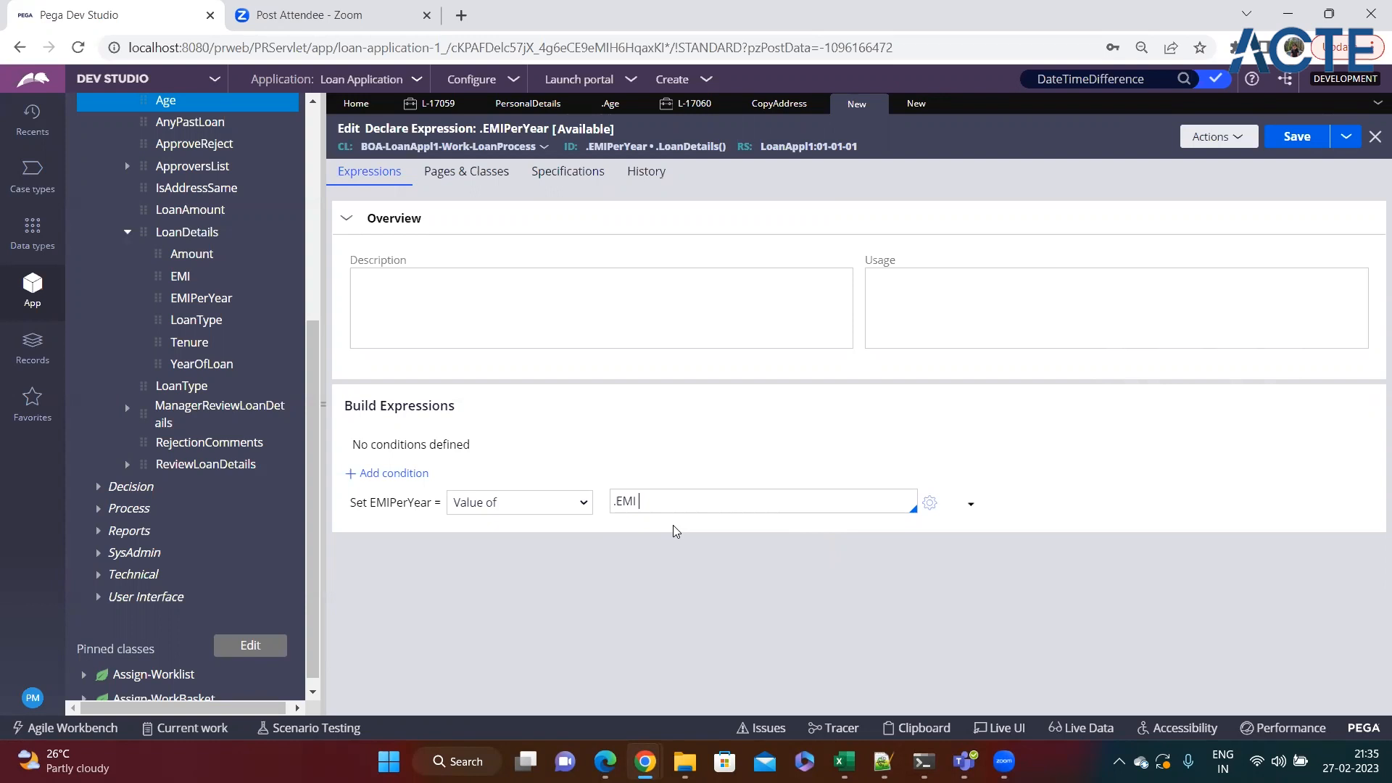
Inspect which property the EMI per month field uses in the open Loan Process case with Live UI.
click(689, 103)
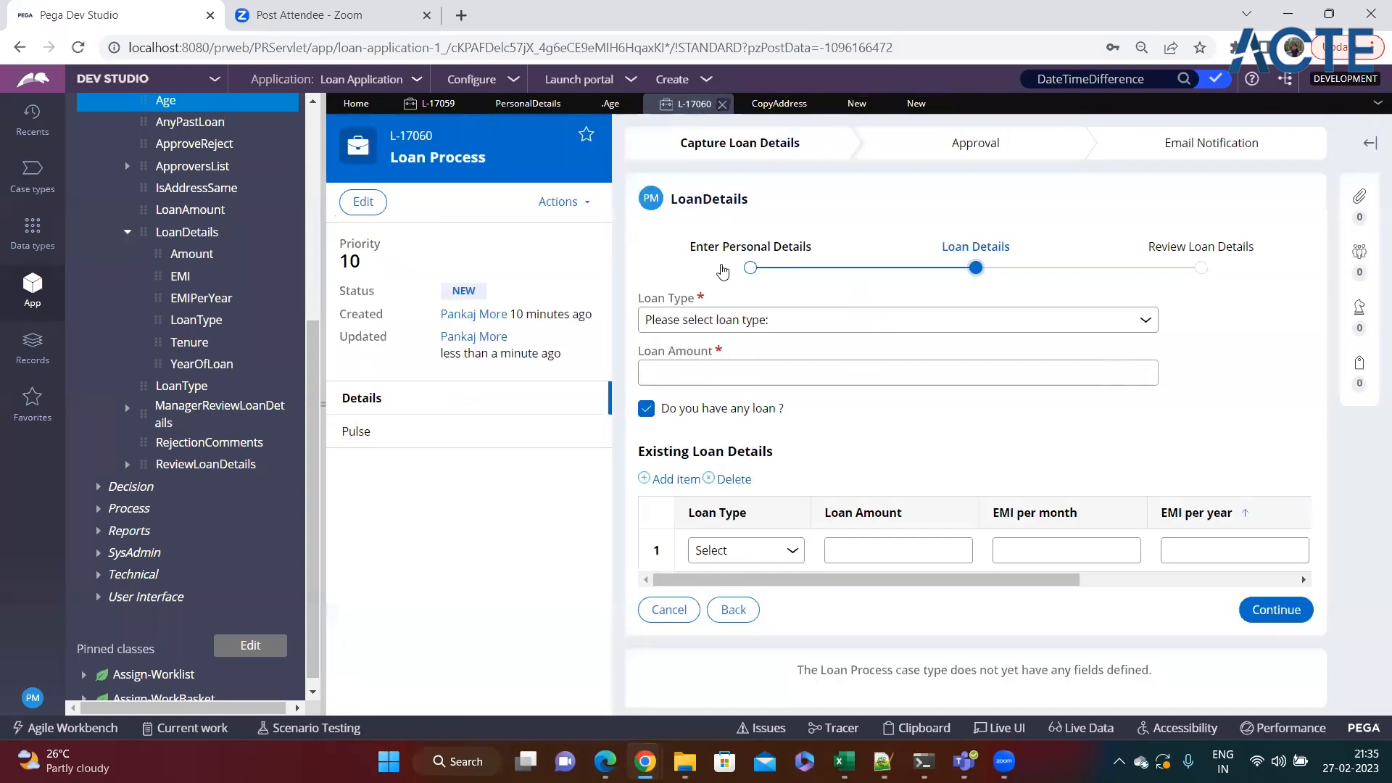
click(1007, 735)
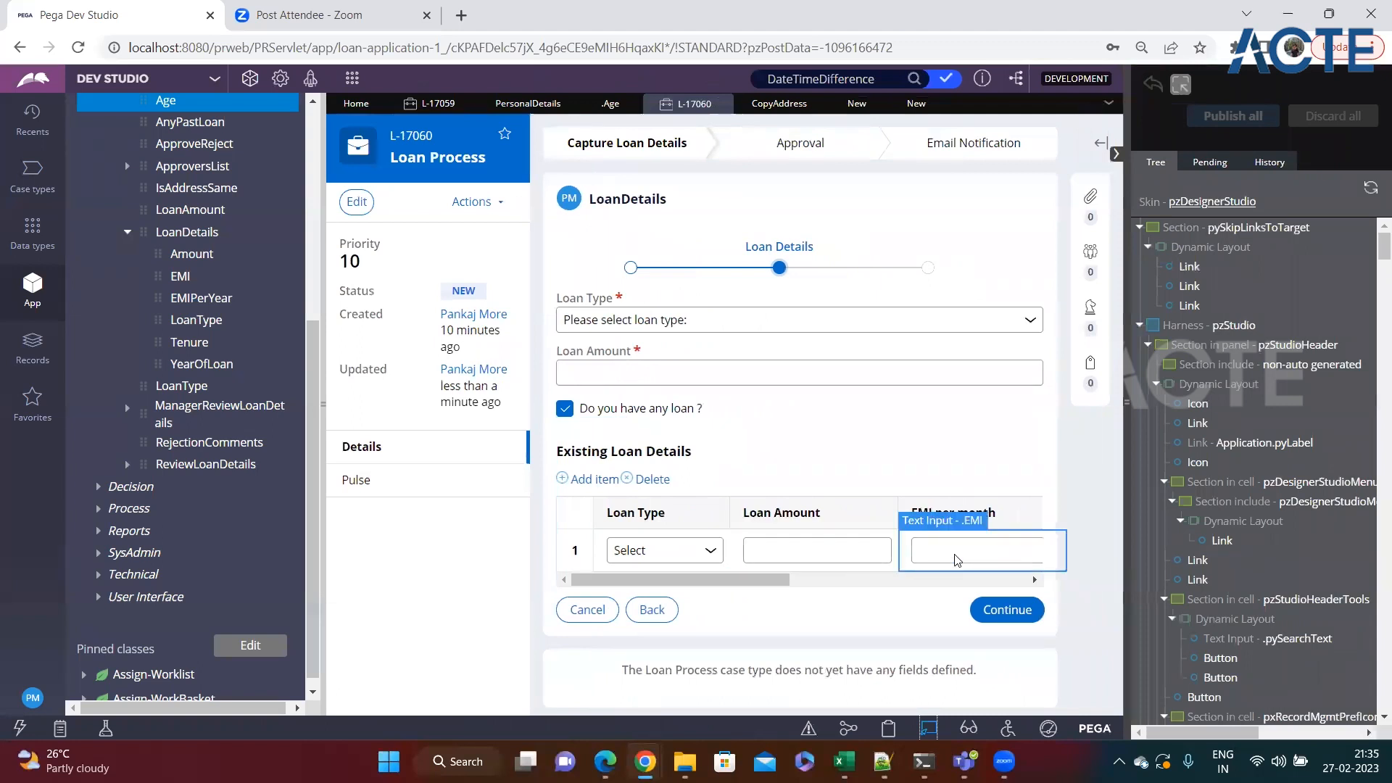
click(926, 730)
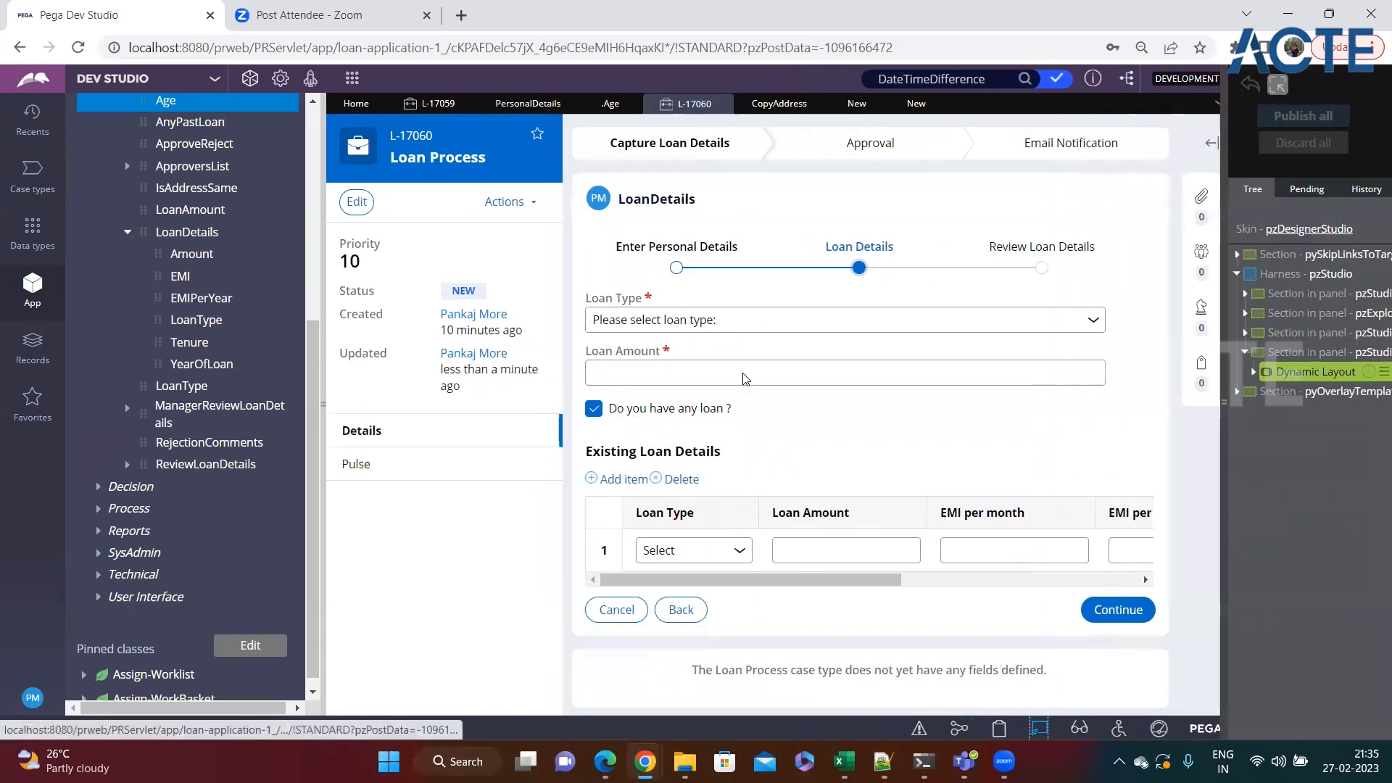
Close the unused Declare Expression form, complete the EMIPerYear expression as .EMI * 12 and try to save it.
click(900, 104)
click(934, 105)
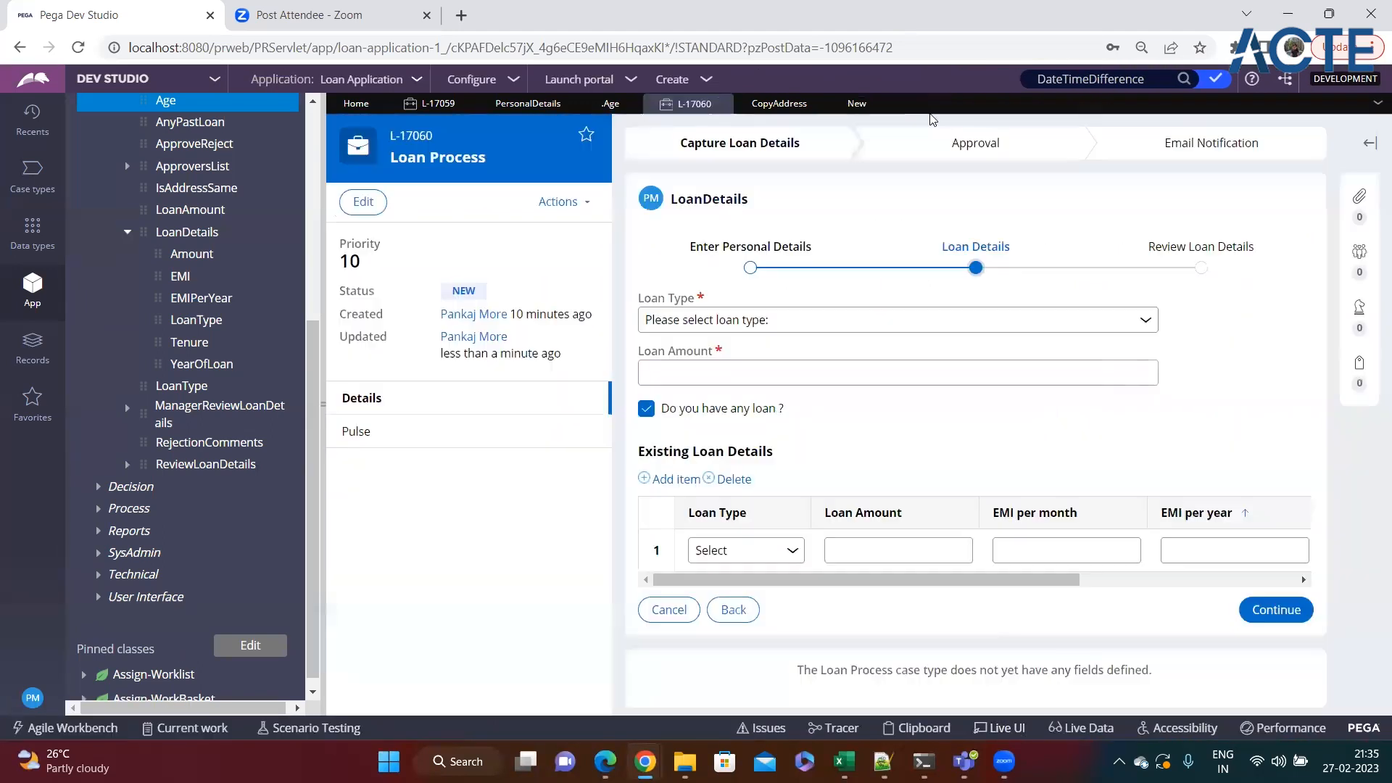
click(857, 104)
click(731, 508)
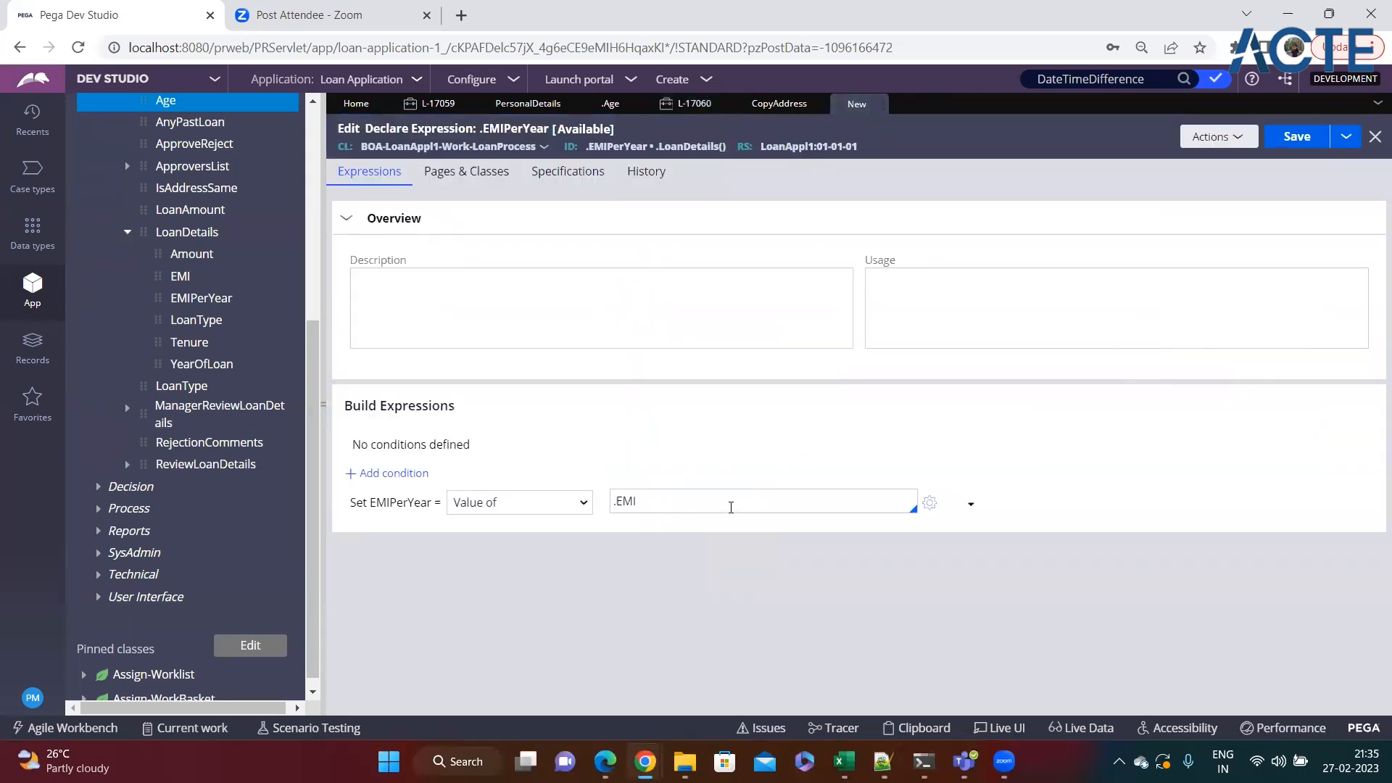
text(* 12)
key(ctrl+s)
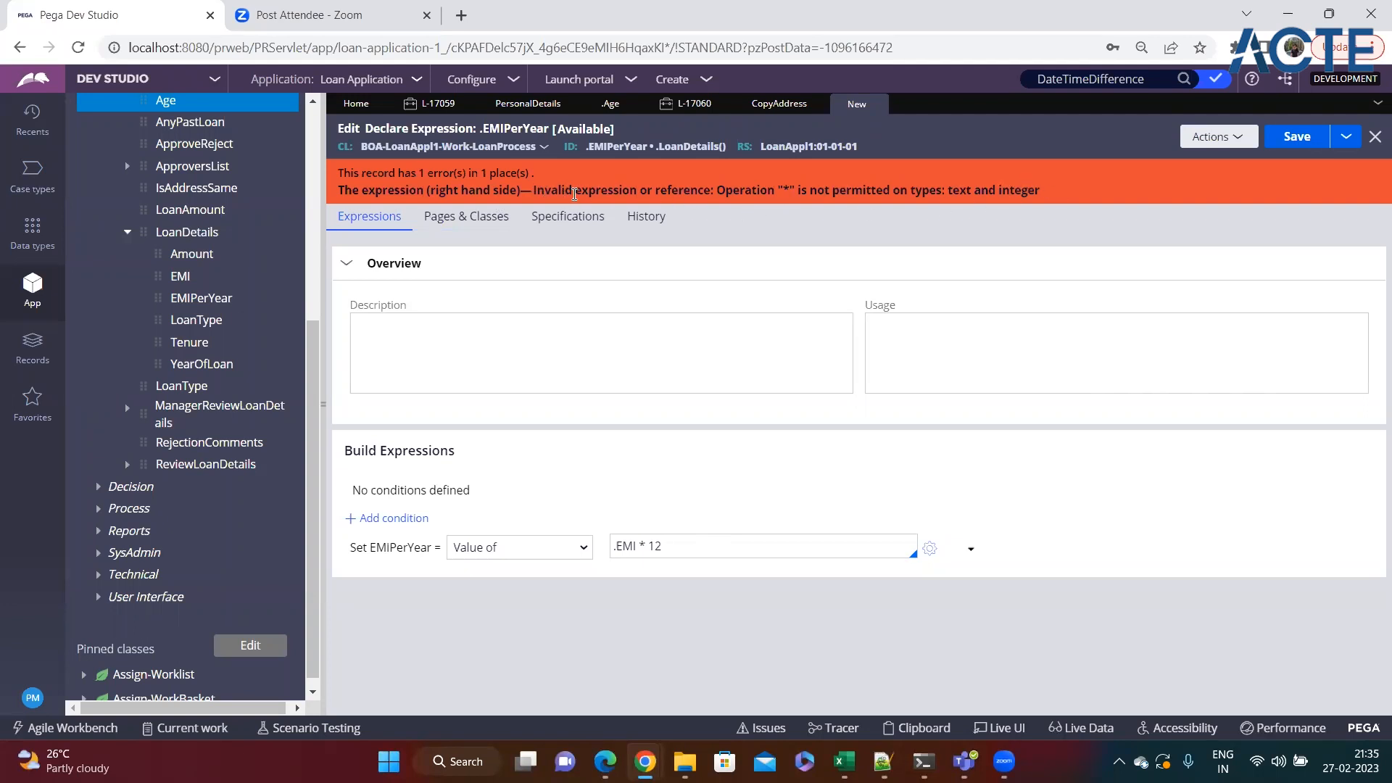
Examine the data types named in the save error and open the EMI property to check its type.
double_click(787, 191)
click(970, 190)
drag(970, 191, 1040, 194)
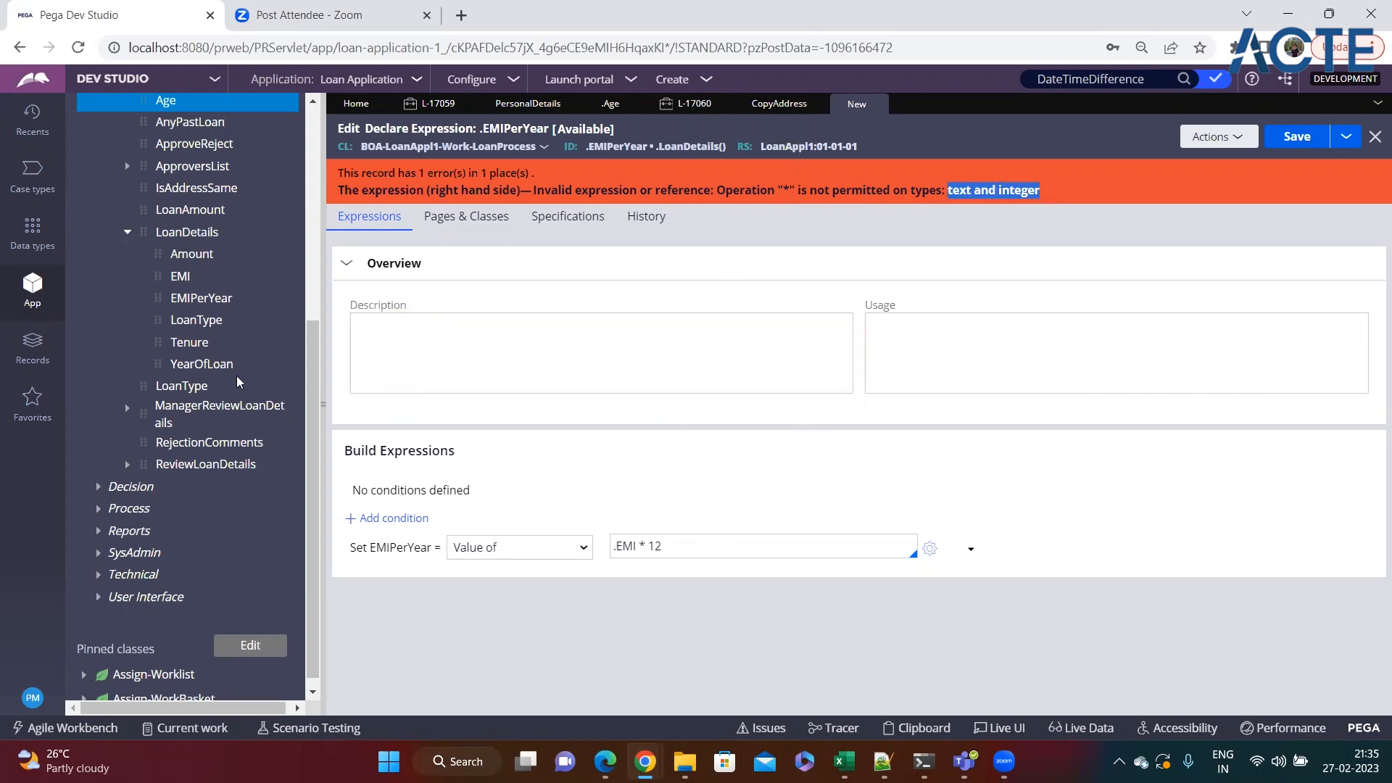
click(181, 276)
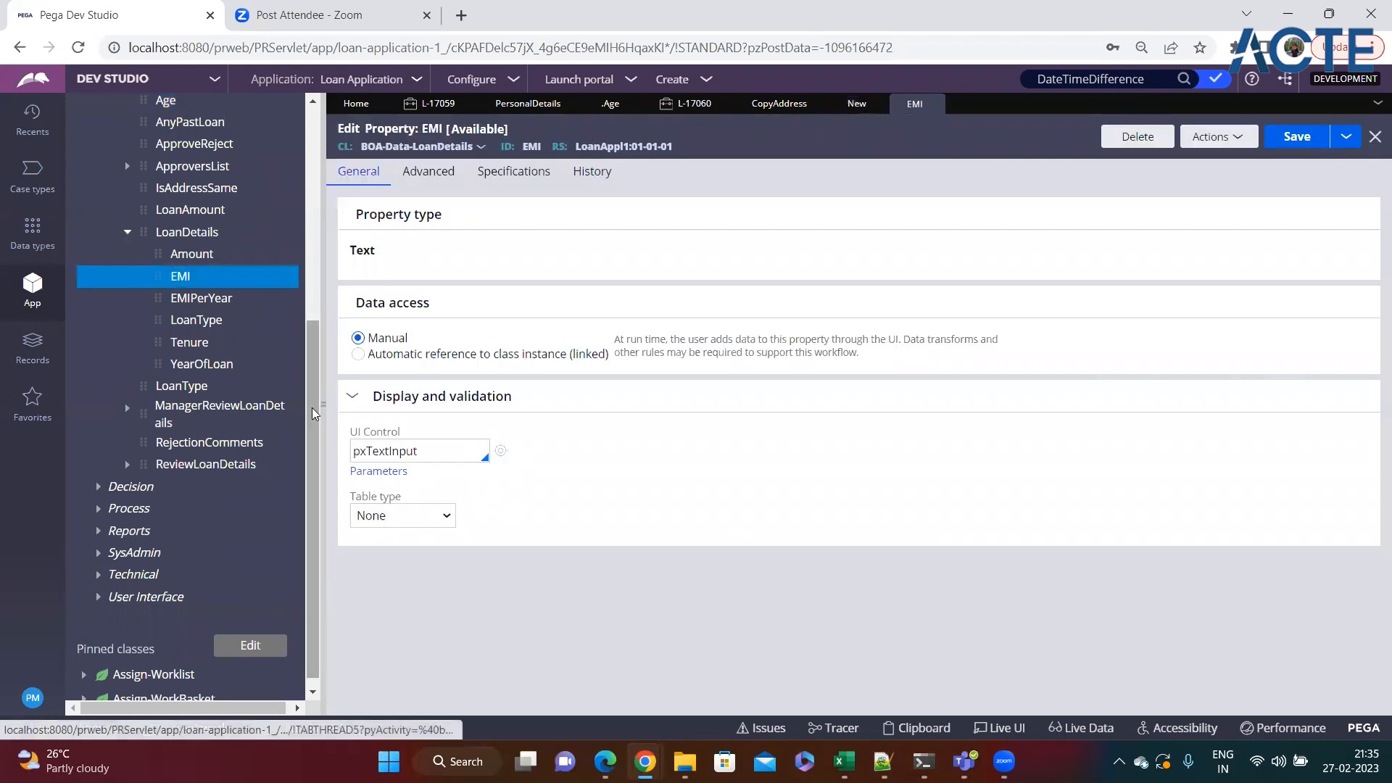
Return to the EMIPerYear Declare Expression and review its error and the .EMI * 12 formula again.
click(317, 410)
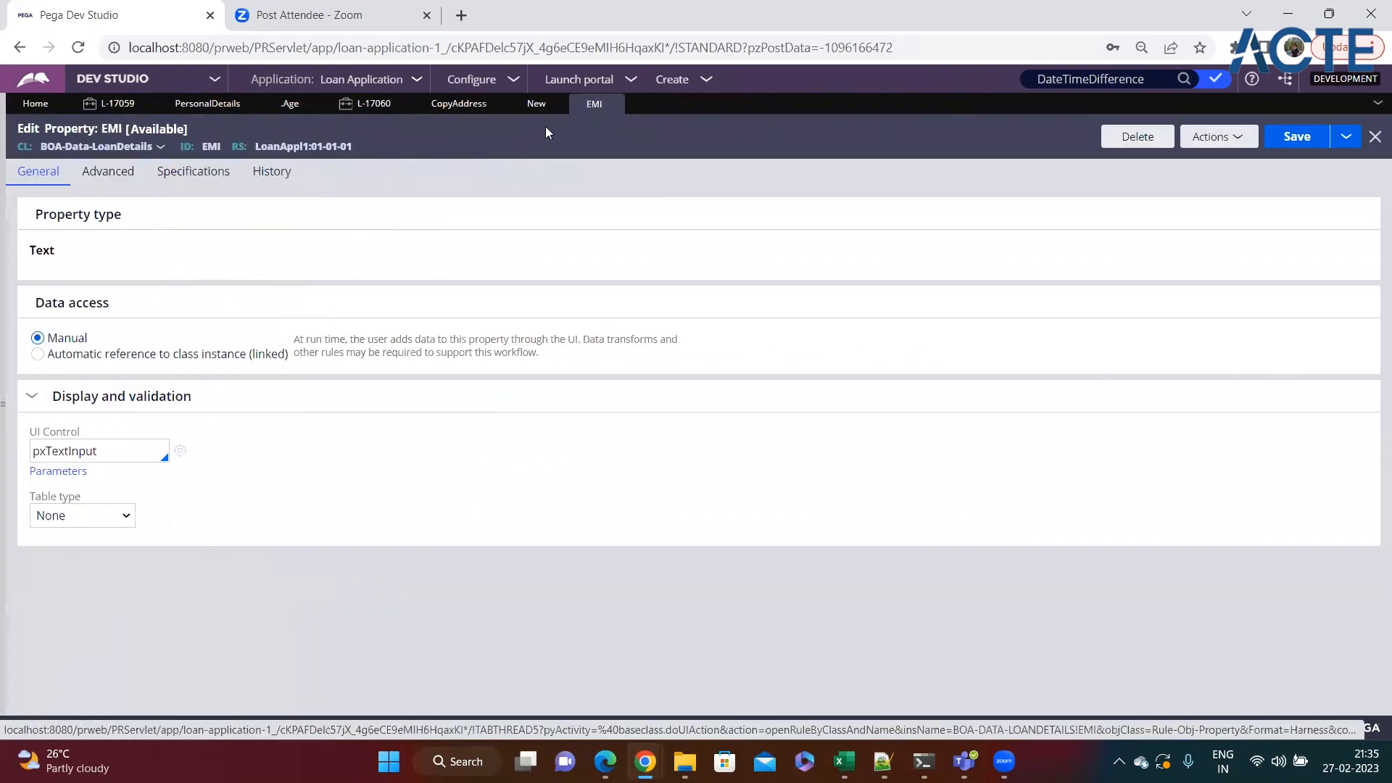
click(458, 104)
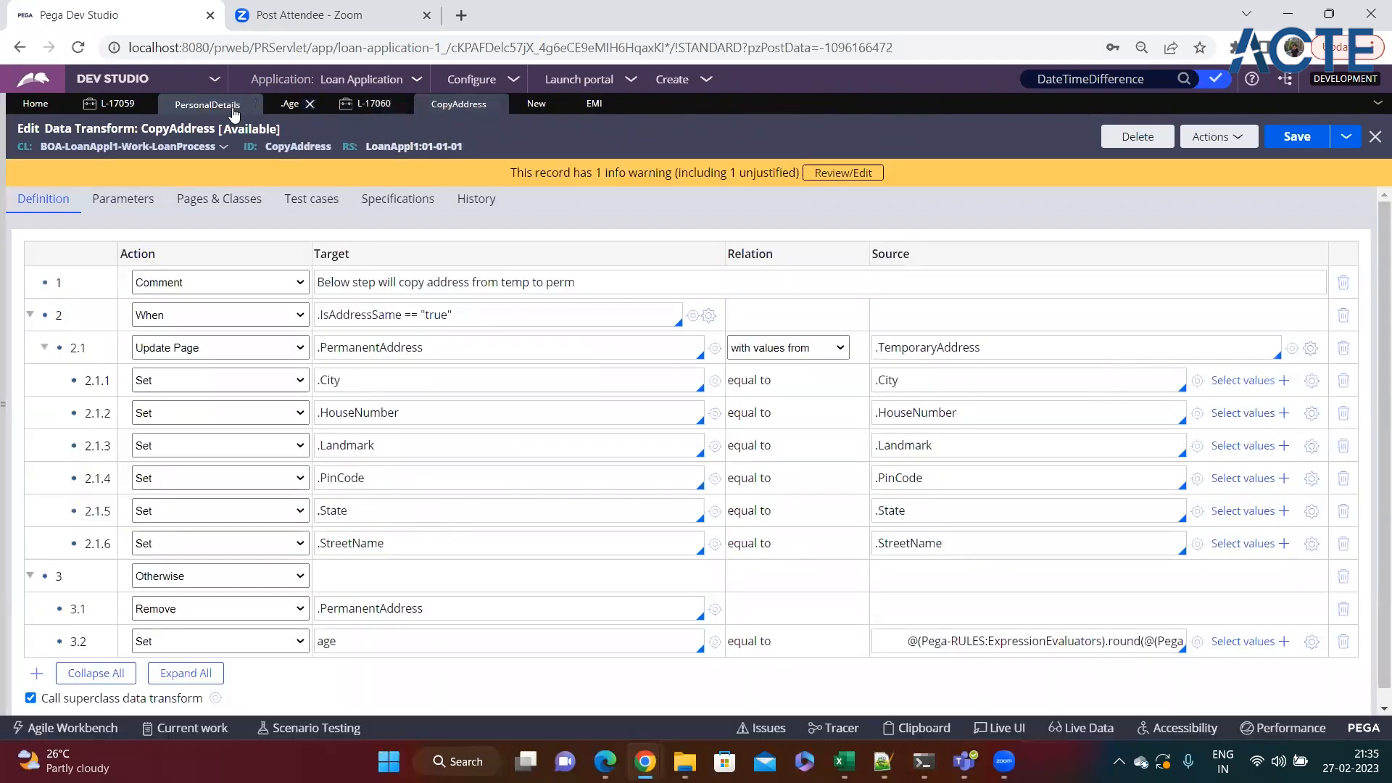
click(208, 104)
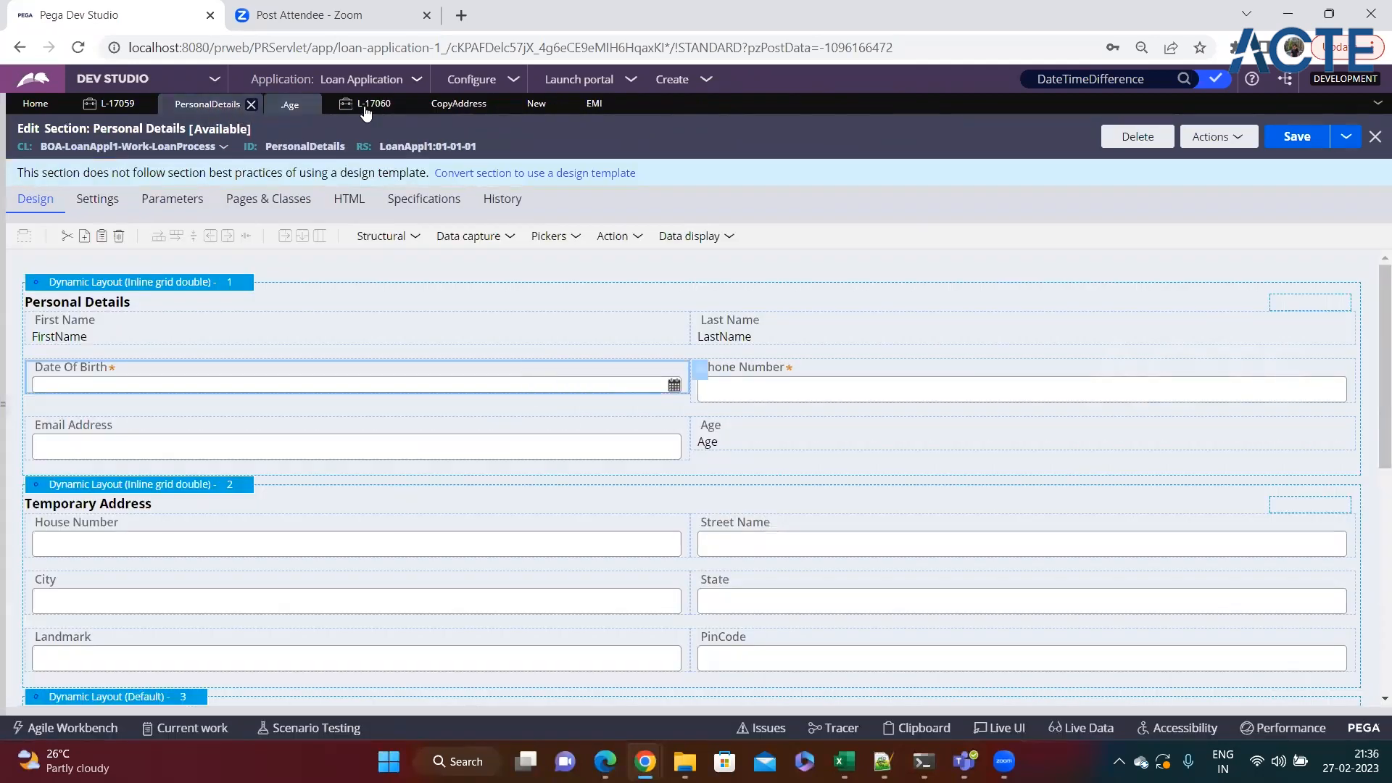
click(536, 104)
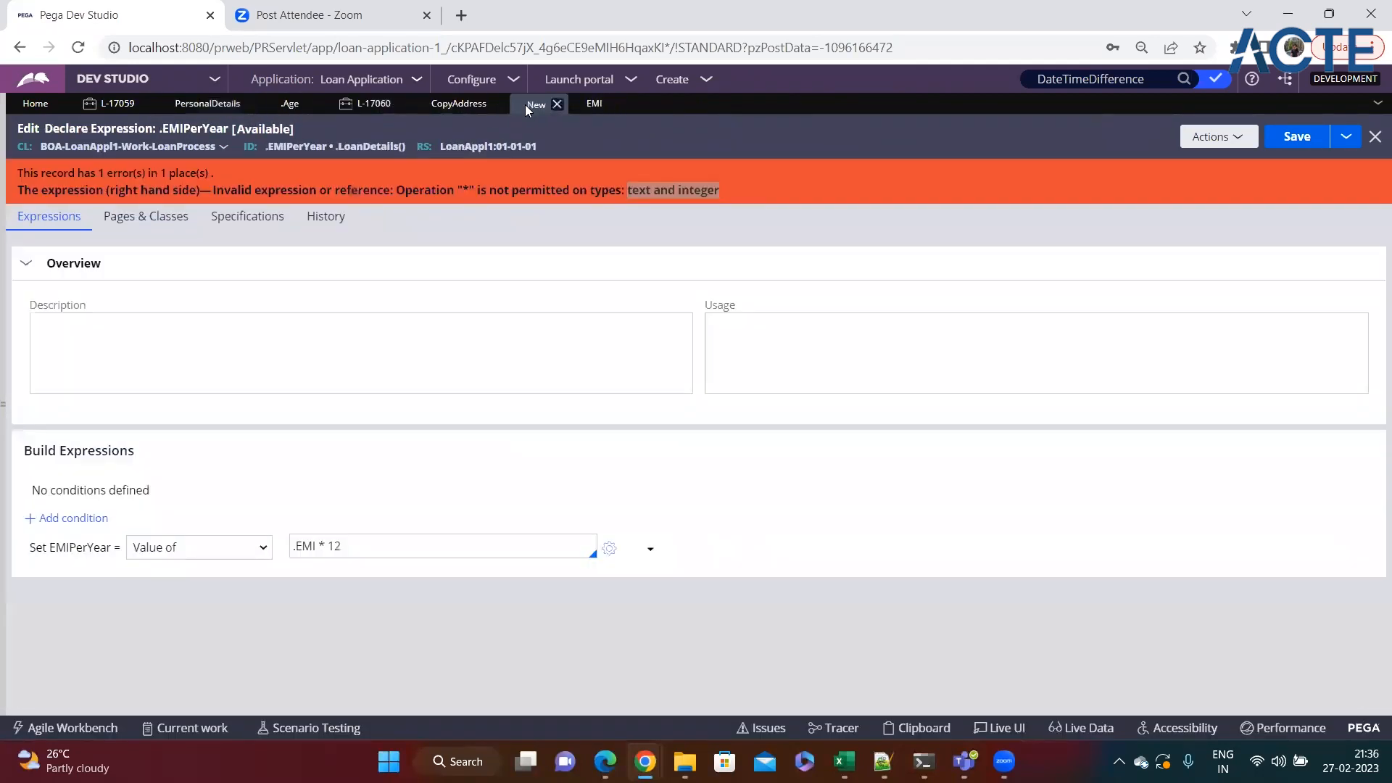
click(376, 549)
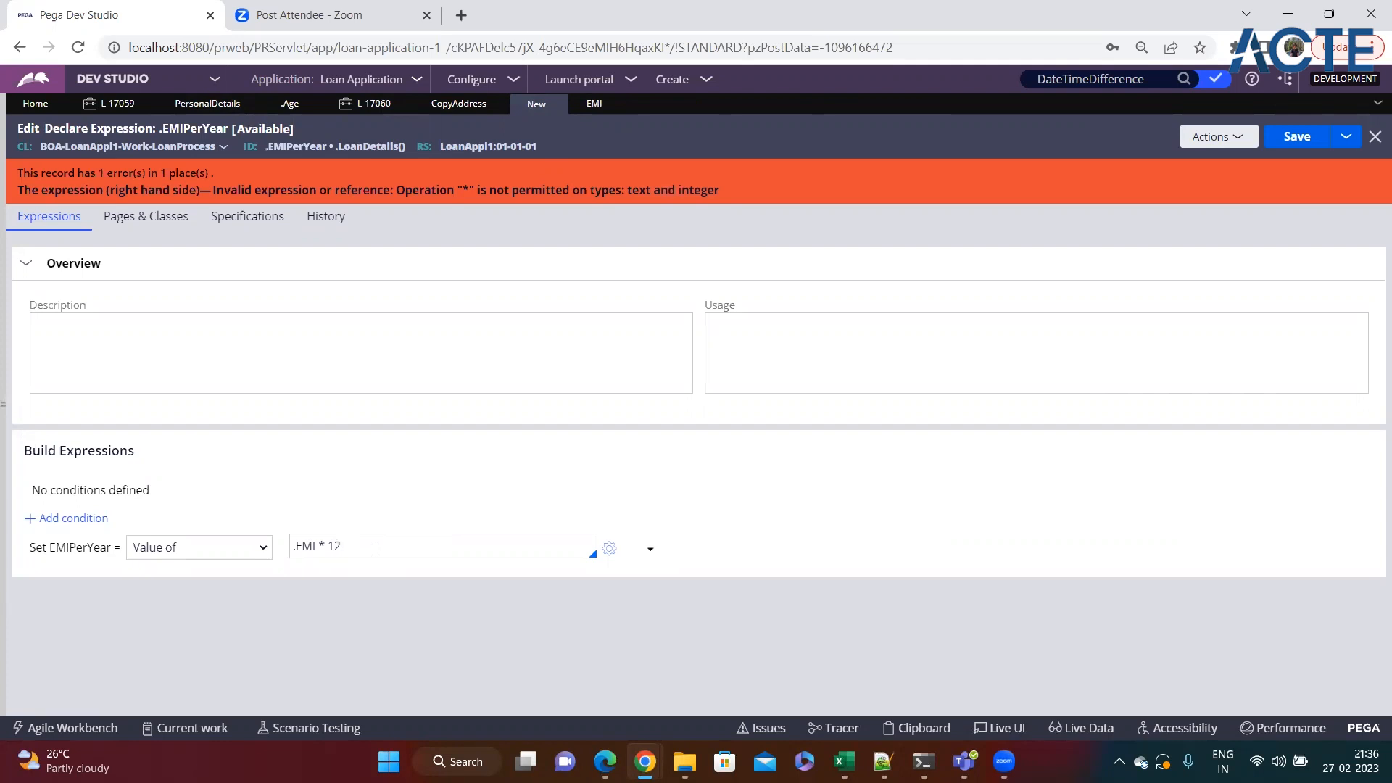
click(4, 503)
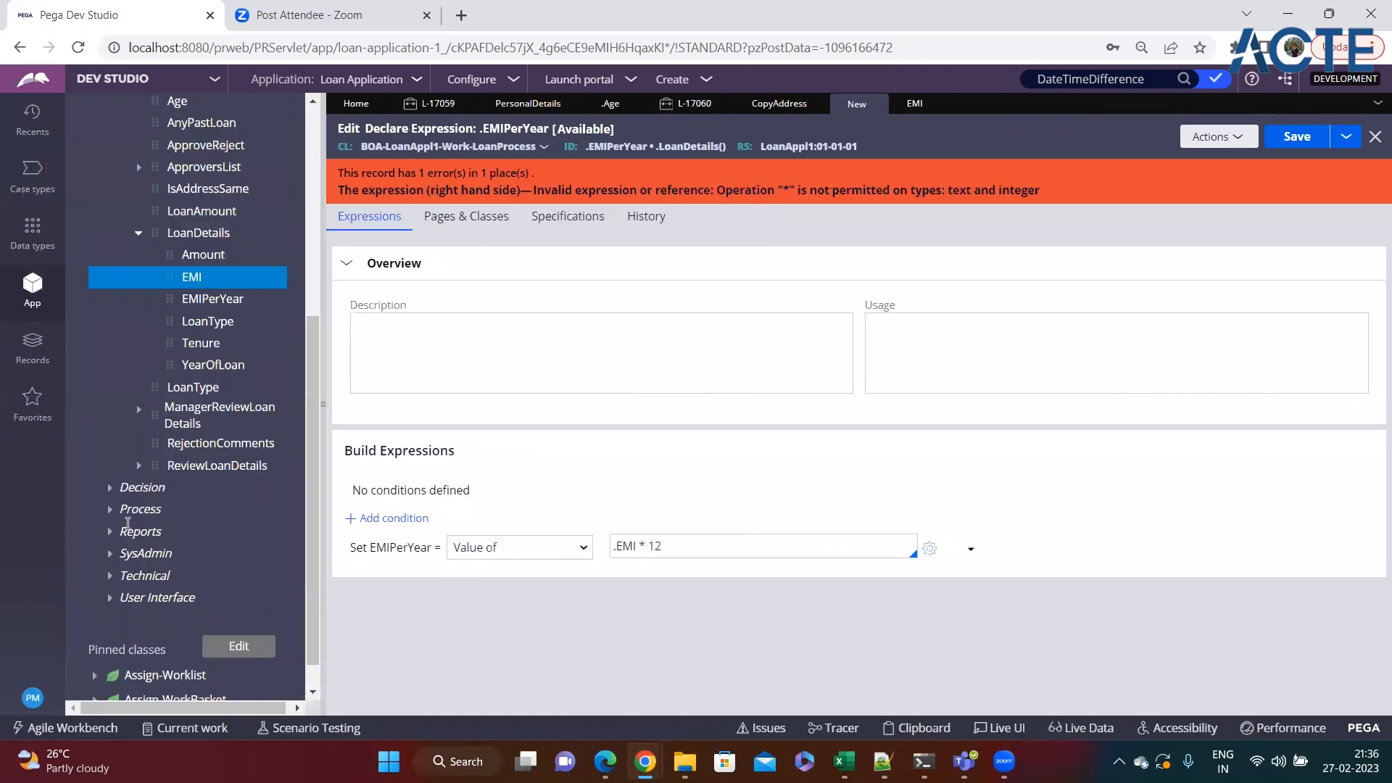
Reopen the EMI property under LoanDetails and examine its property type.
click(190, 277)
drag(356, 250, 407, 257)
click(412, 259)
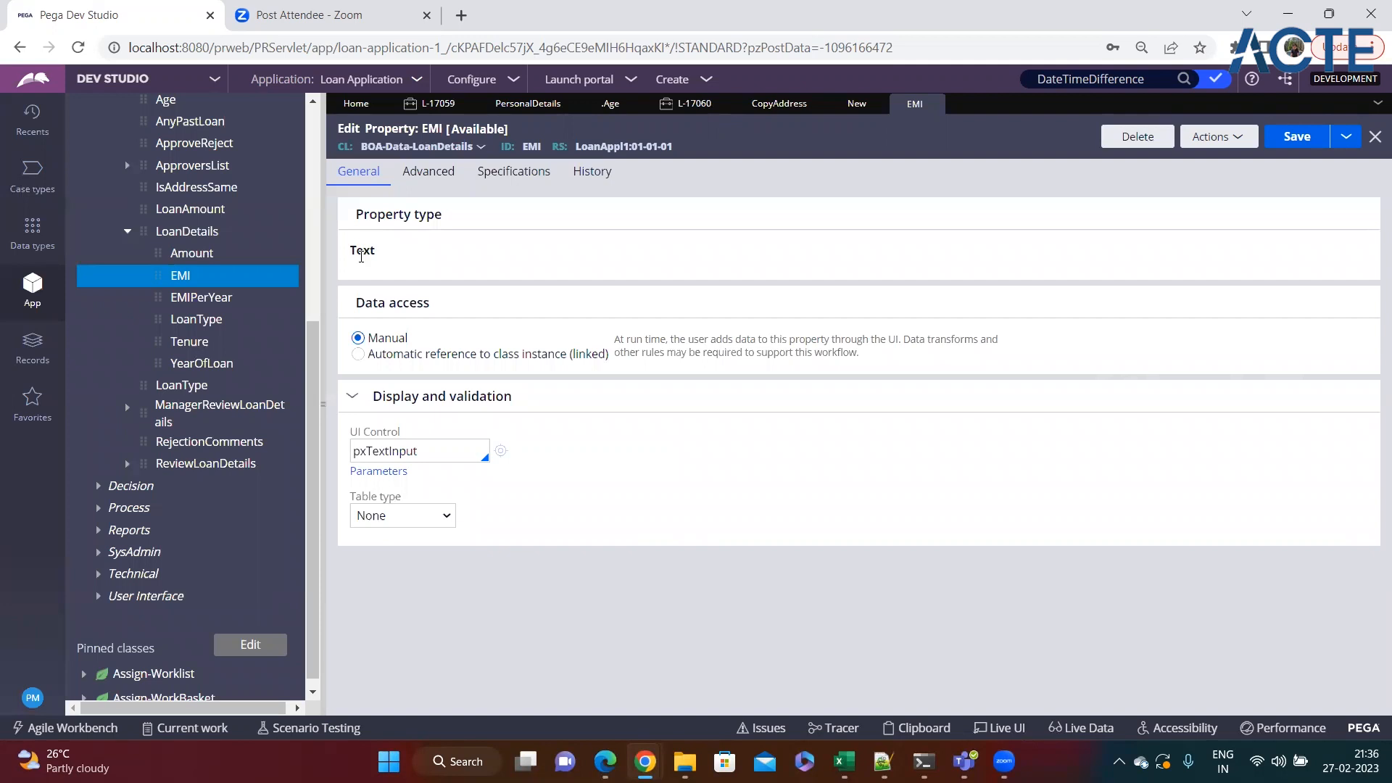
double_click(382, 249)
click(831, 109)
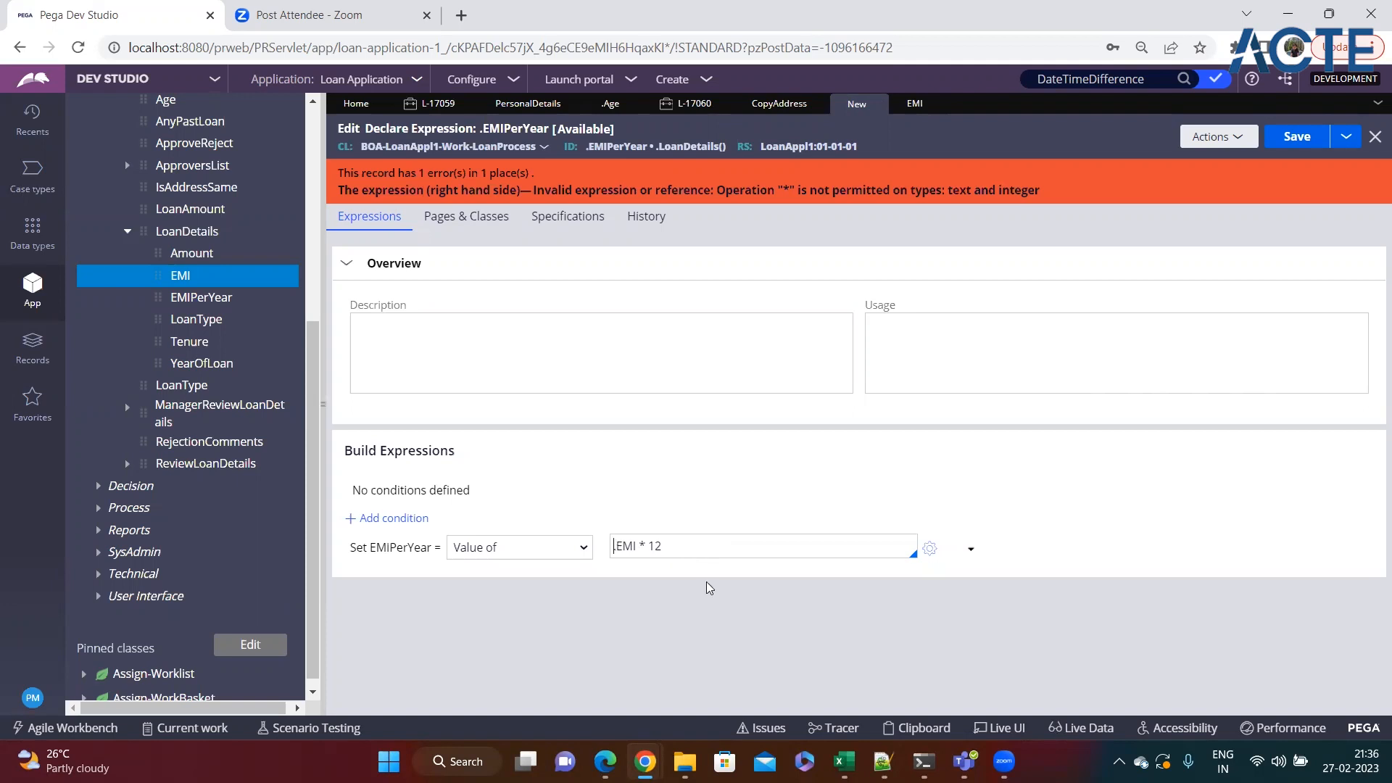
text(@toInt(.EMI))
key(ctrl+s)
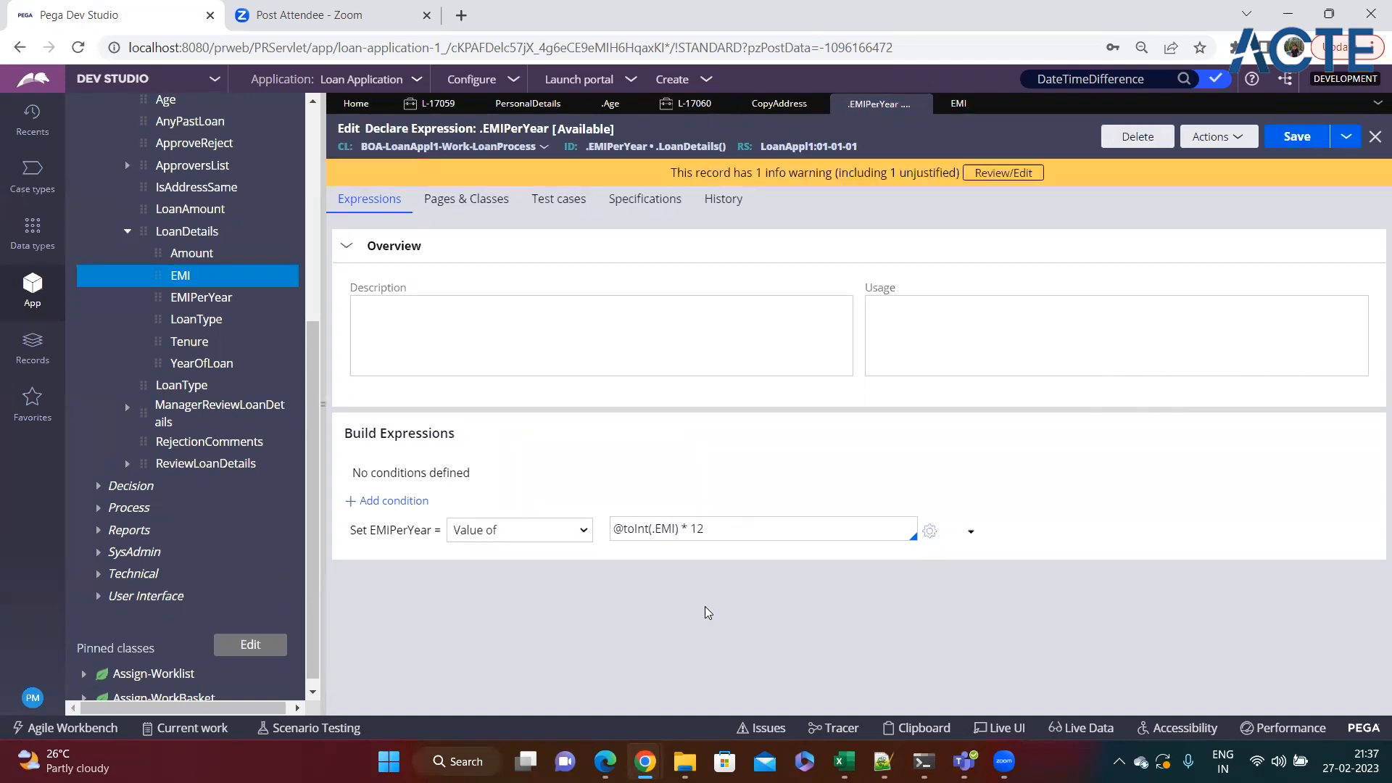
Look up the toInt function's signature and description in the Expression builder, leaving the expression as it is.
double_click(636, 529)
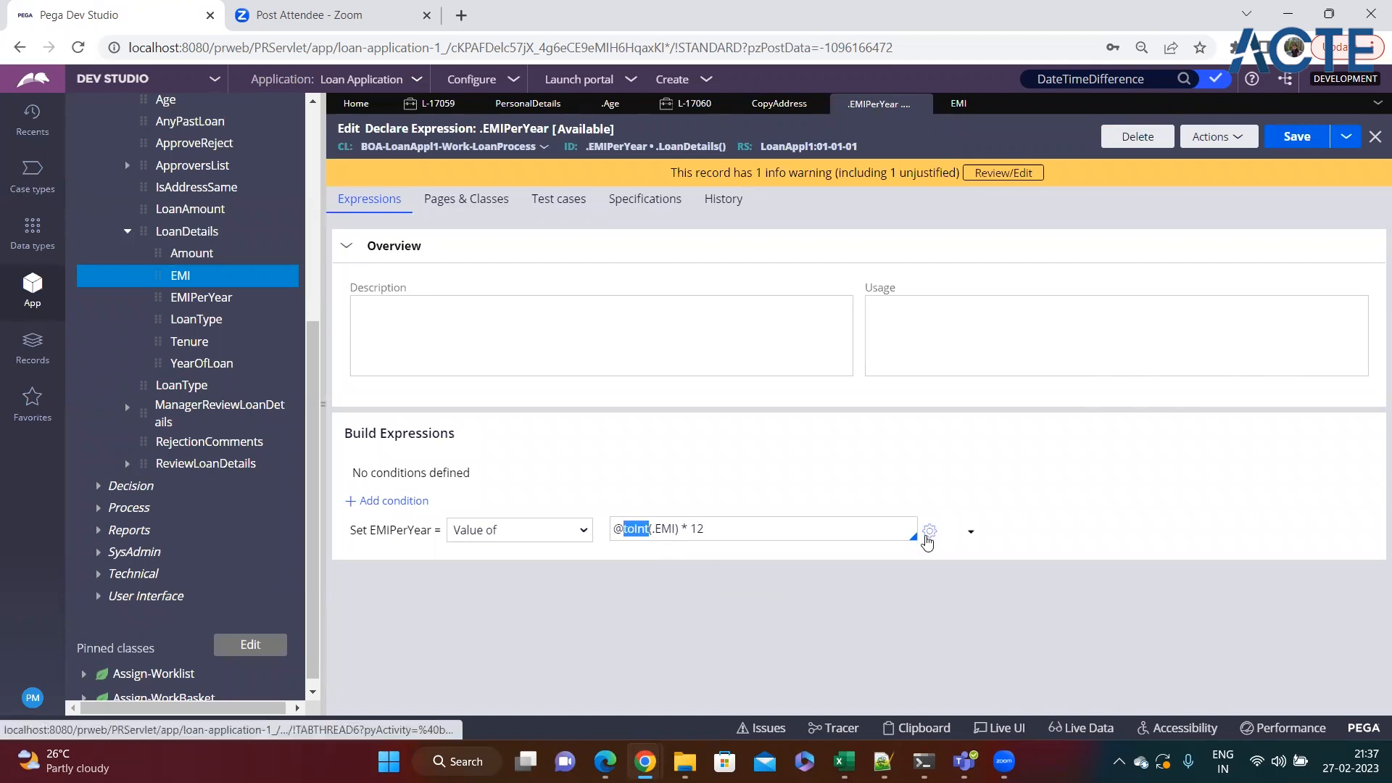
click(930, 533)
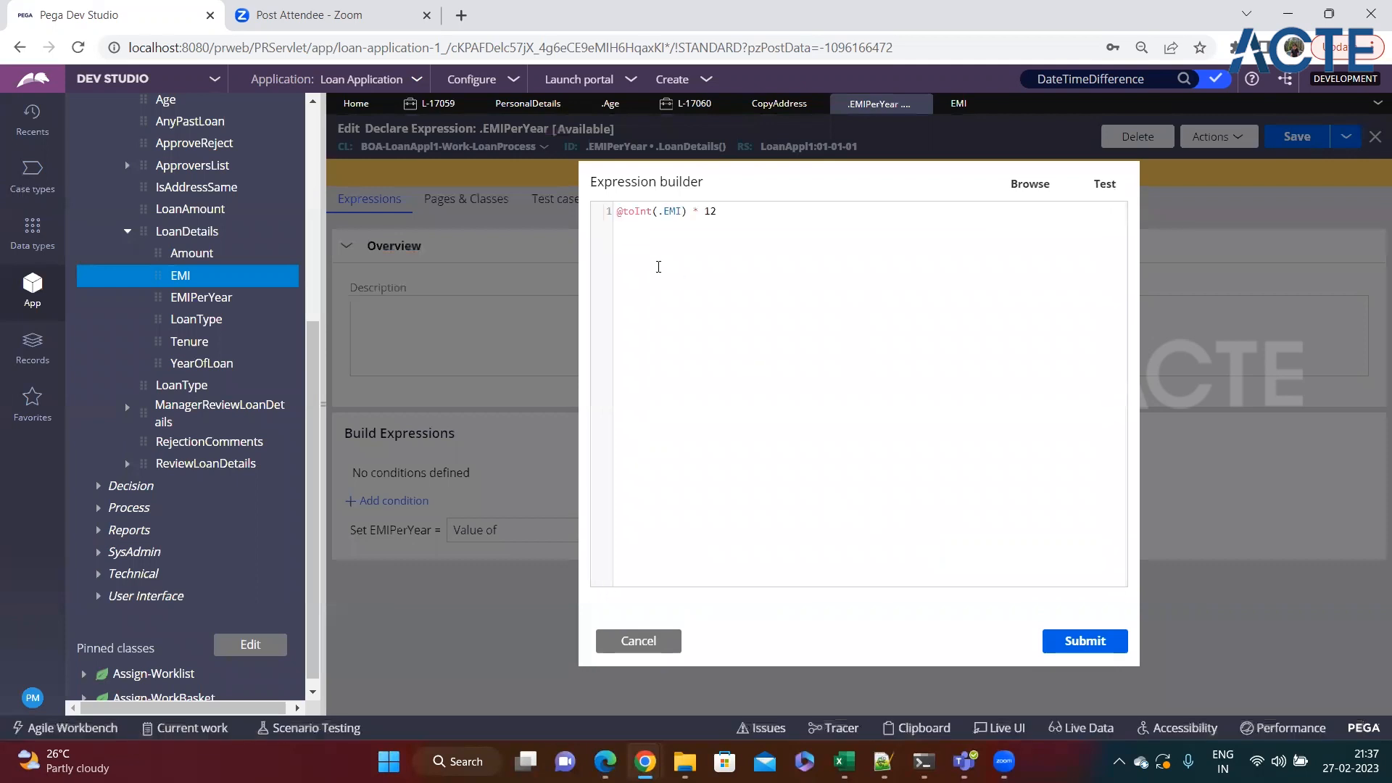
click(1045, 181)
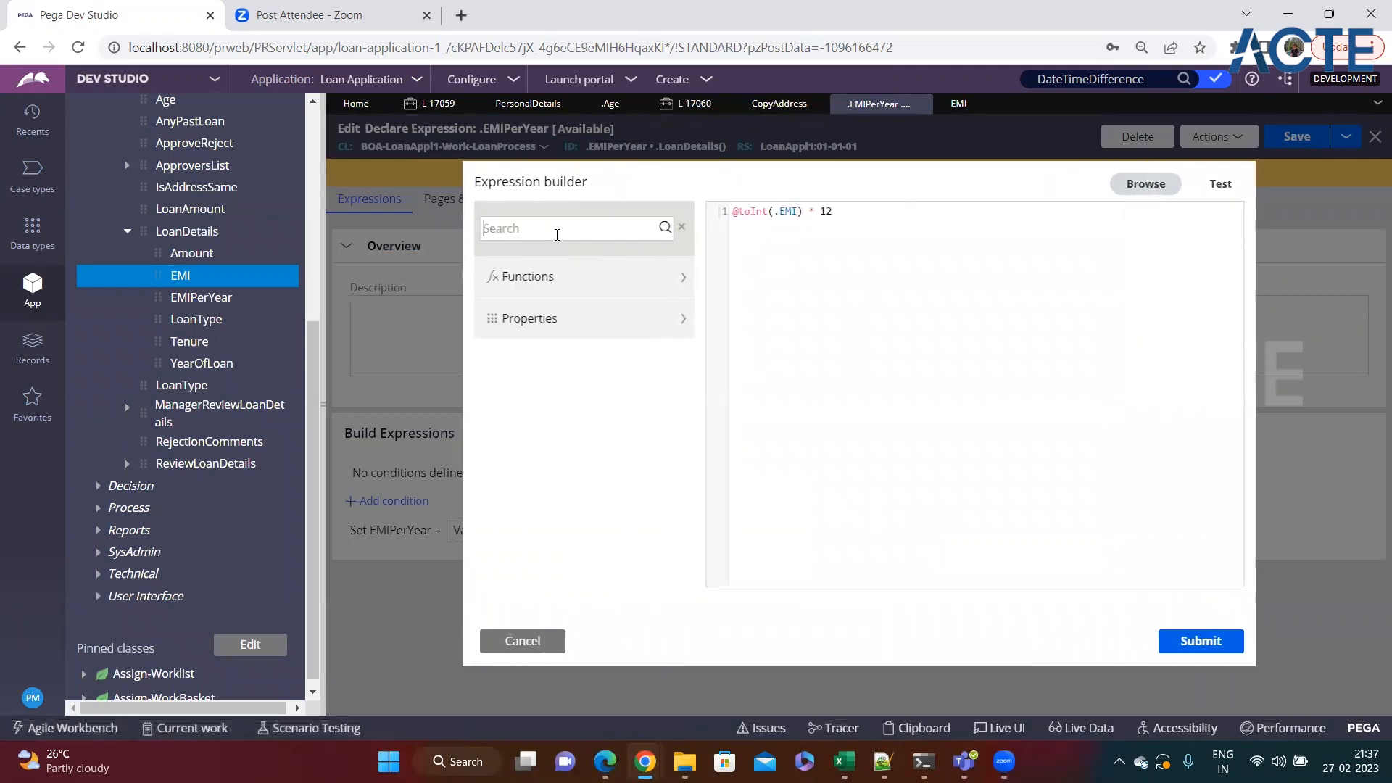
text(toint)
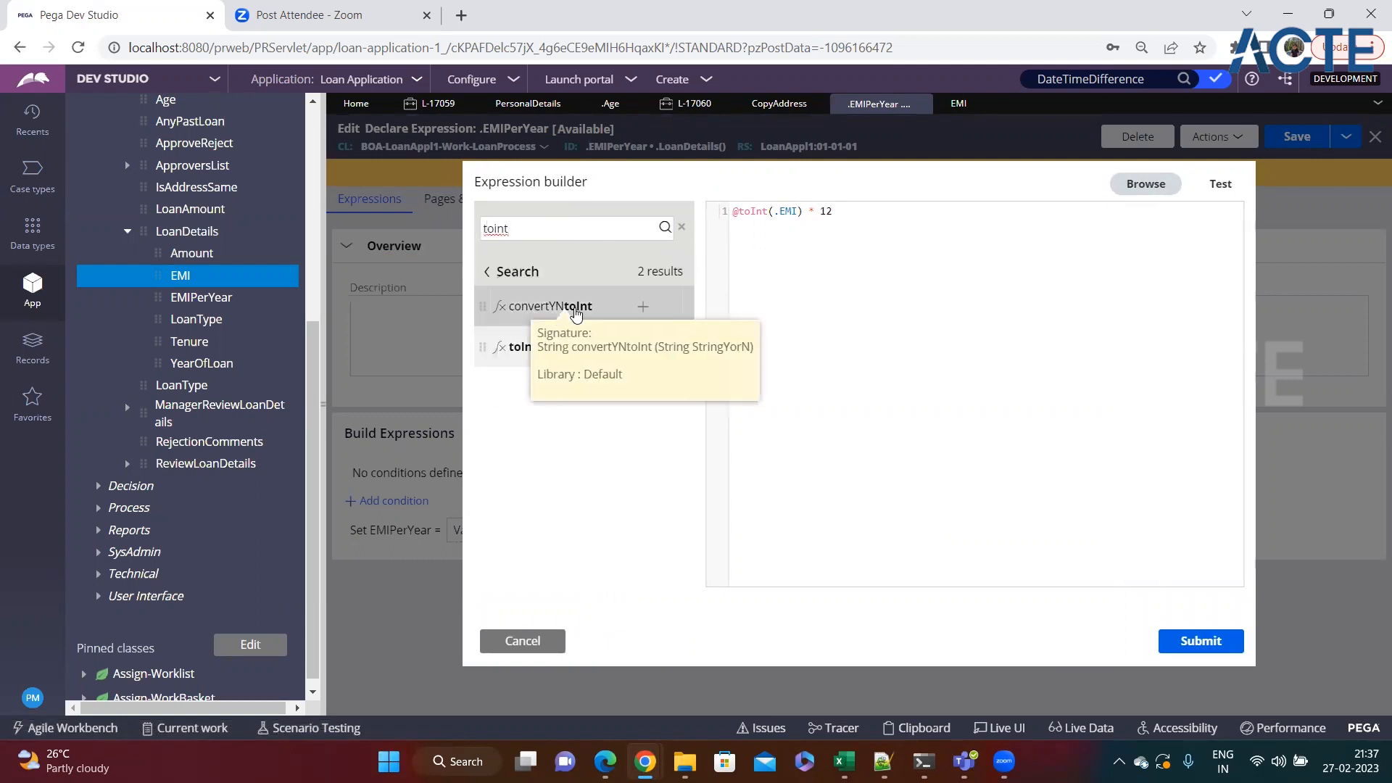
mouse_move(528, 355)
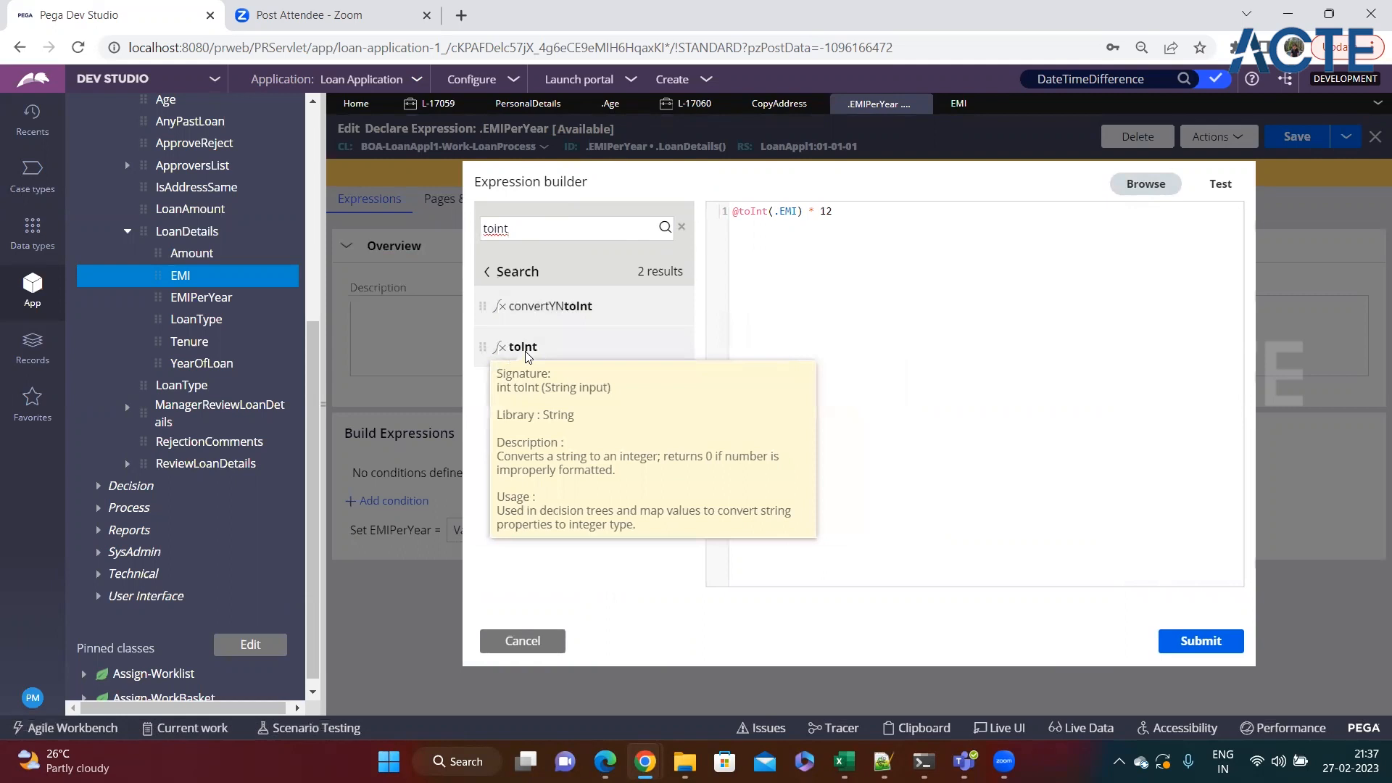
click(530, 642)
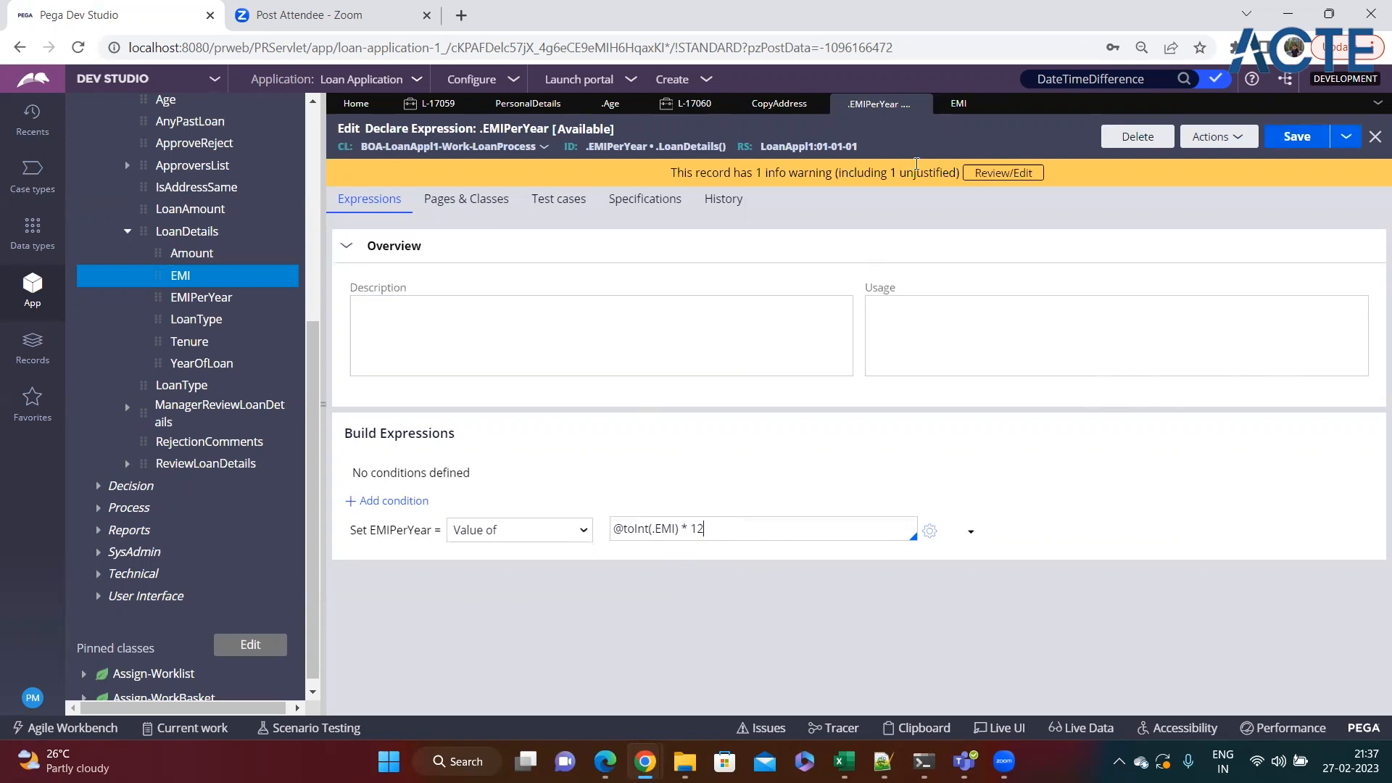
Check the EMI property's type against its use in the toInt expression, and save the EMIPerYear Declare Expression again.
click(960, 103)
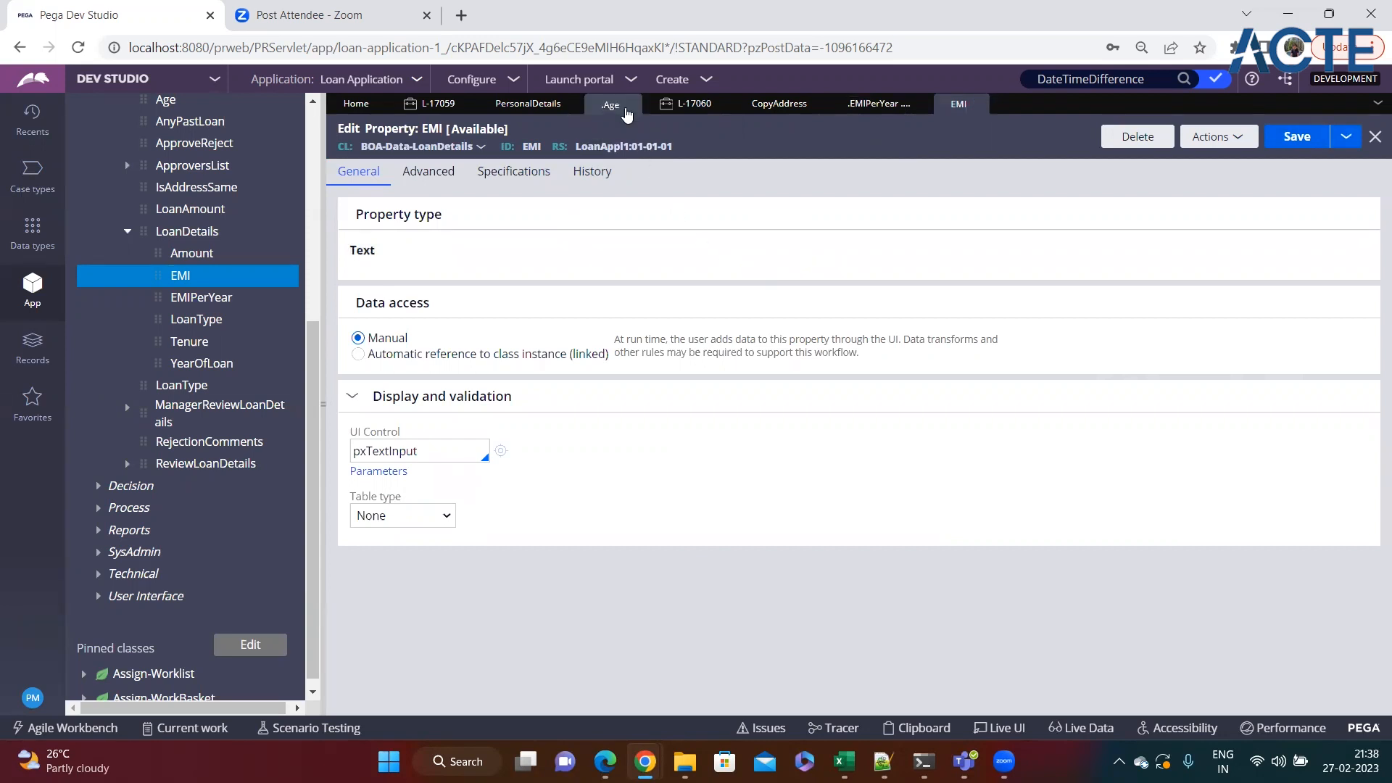
click(855, 109)
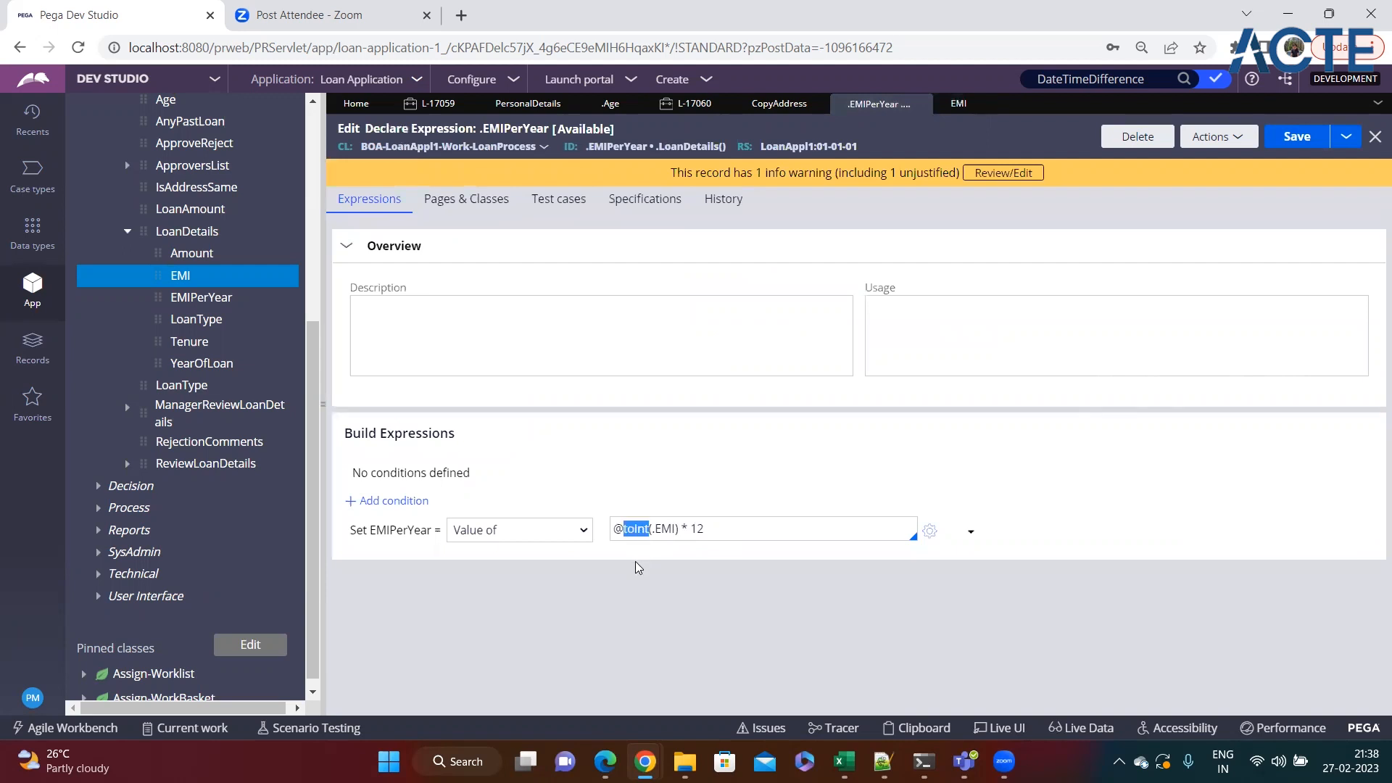
double_click(667, 531)
click(721, 532)
click(1305, 139)
click(1301, 142)
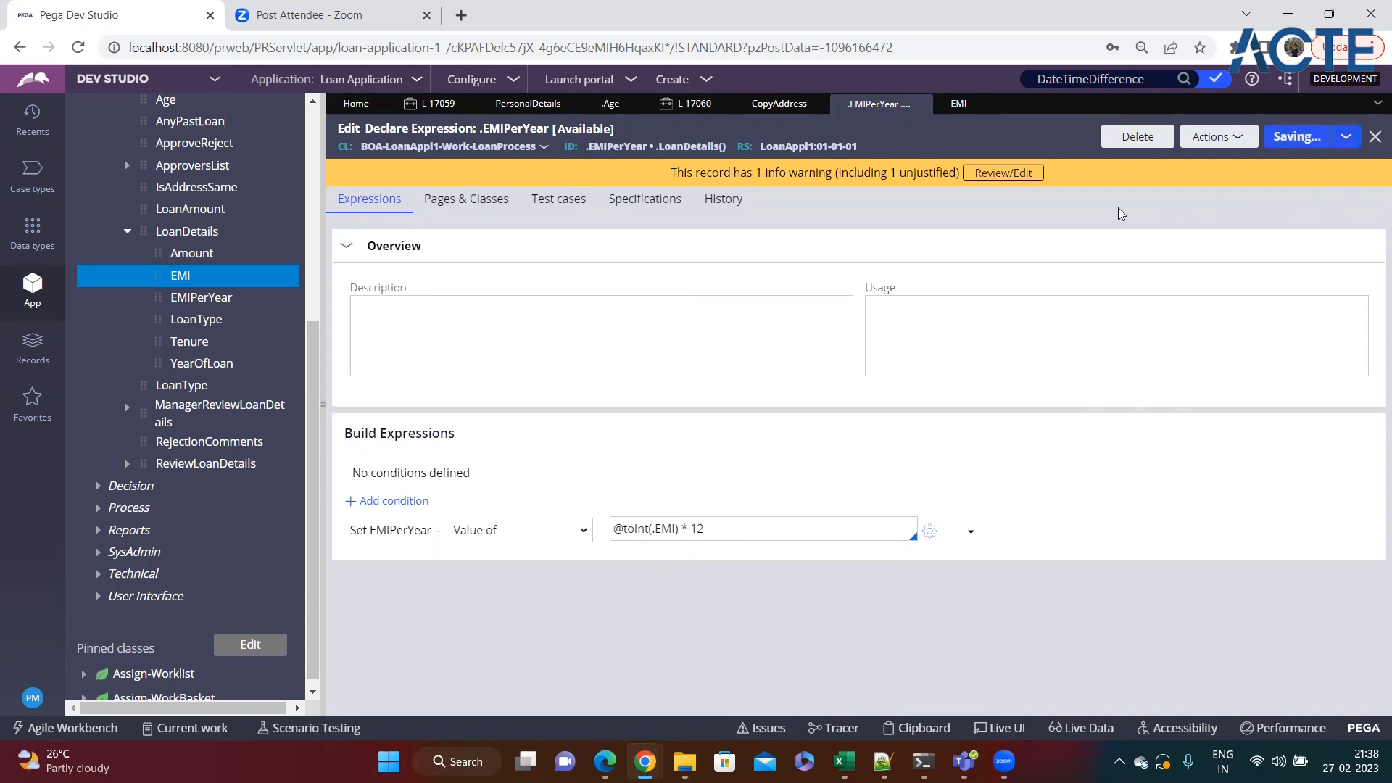
Create a new Loan Process case.
click(703, 81)
mouse_move(789, 100)
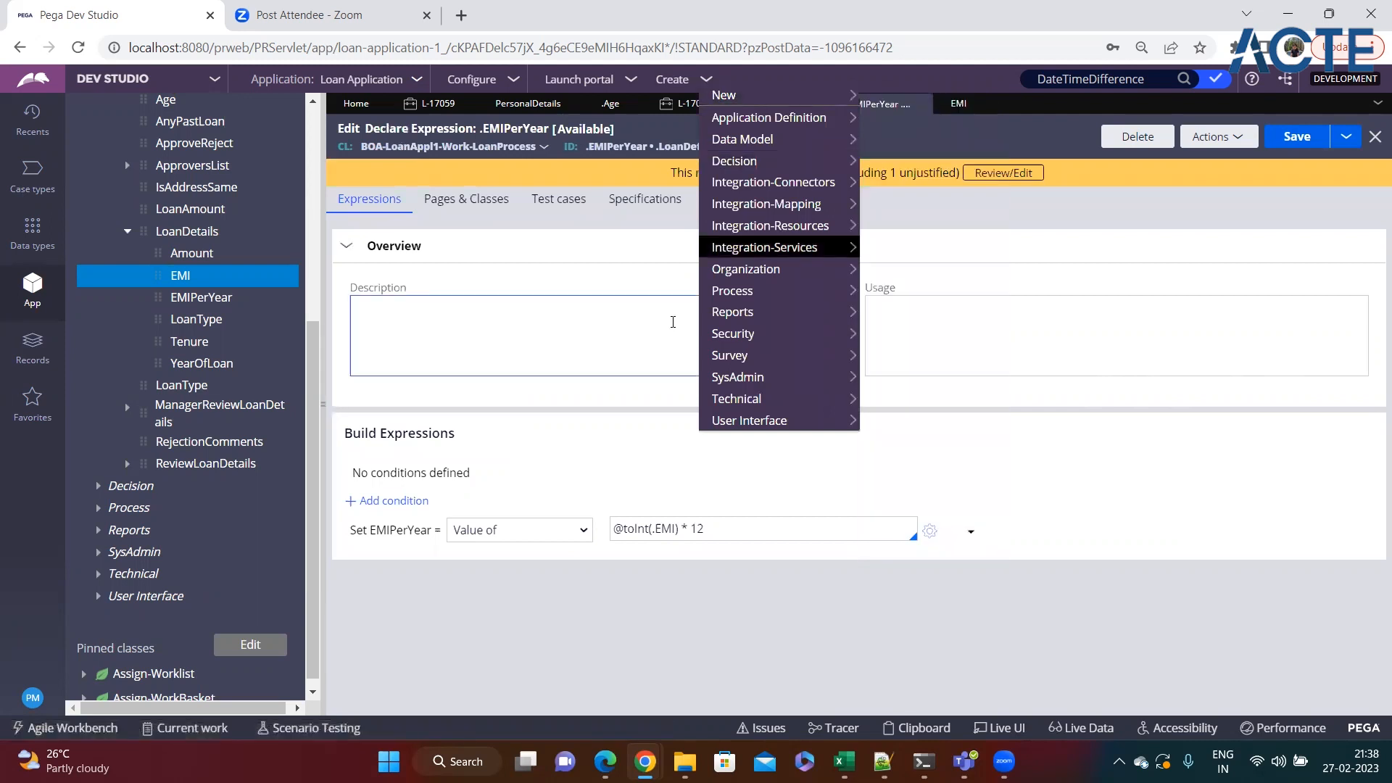
mouse_move(725, 99)
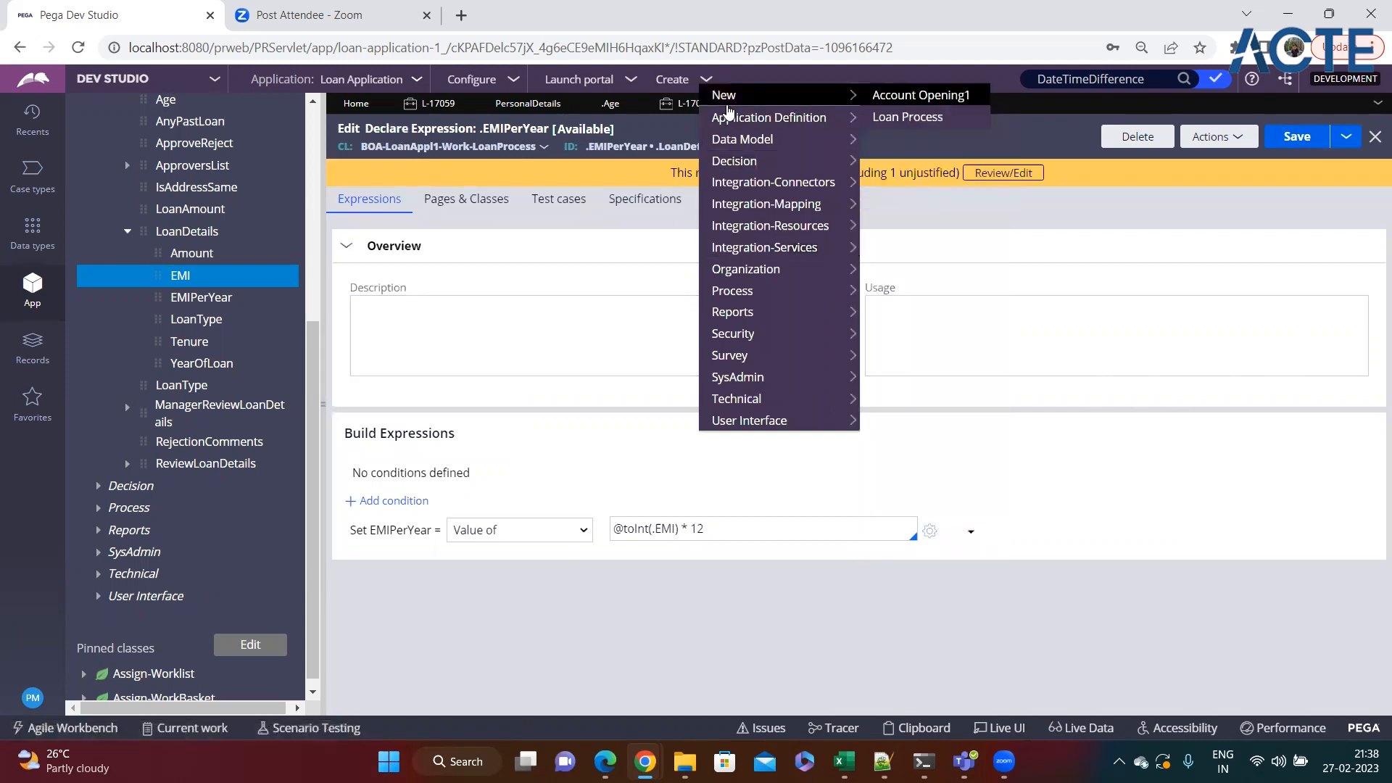
click(905, 120)
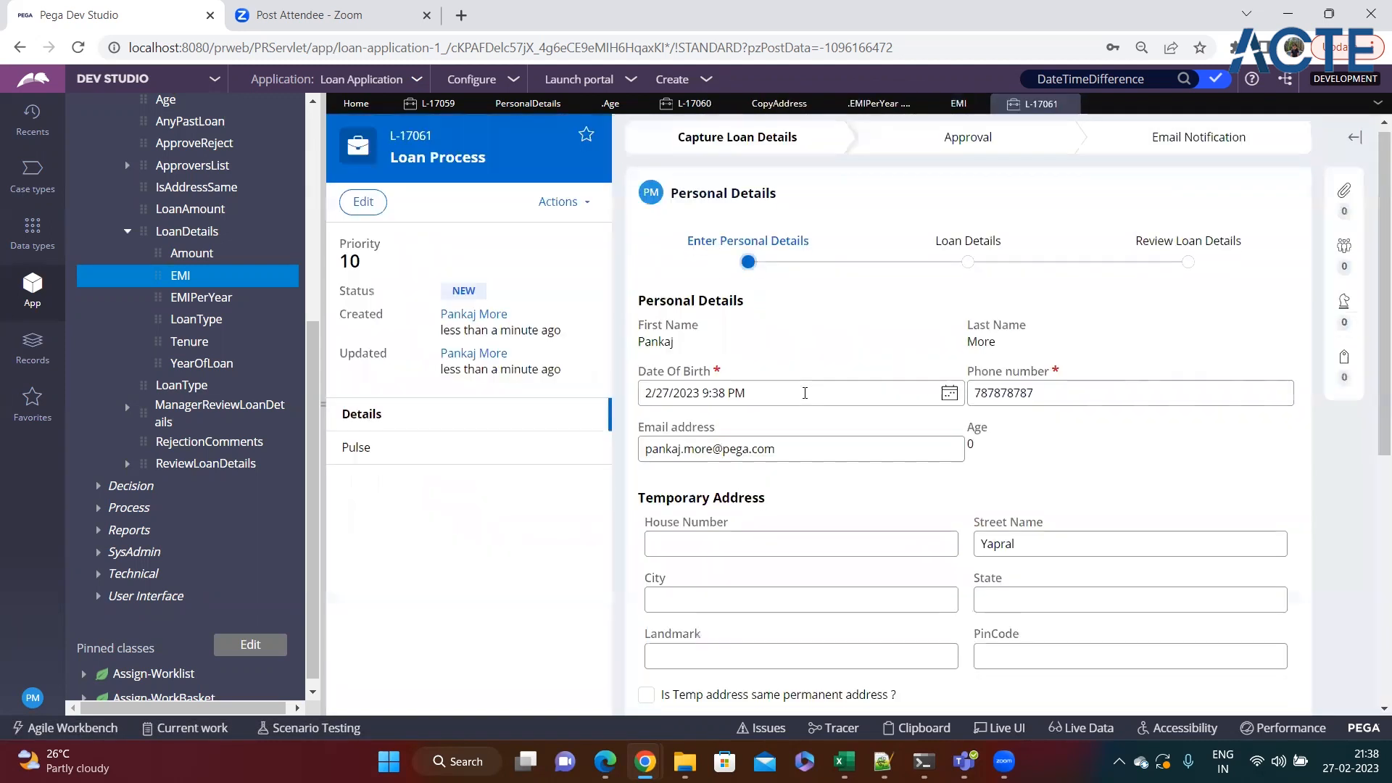
Continue past the prefilled personal details and mark the applicant as having a loan on the Loan Details step.
scroll(808, 401, down, 8)
scroll(1130, 657, down, 3)
click(1262, 622)
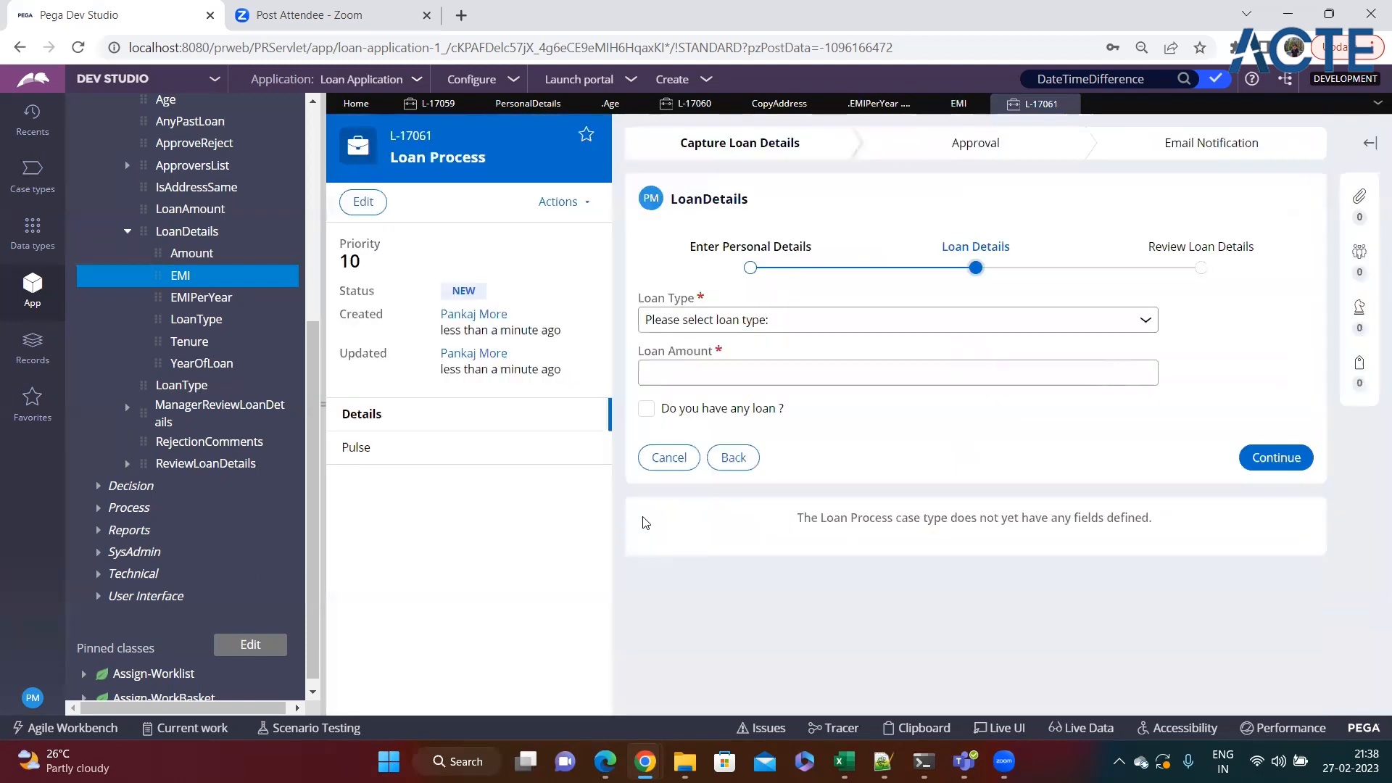
click(648, 410)
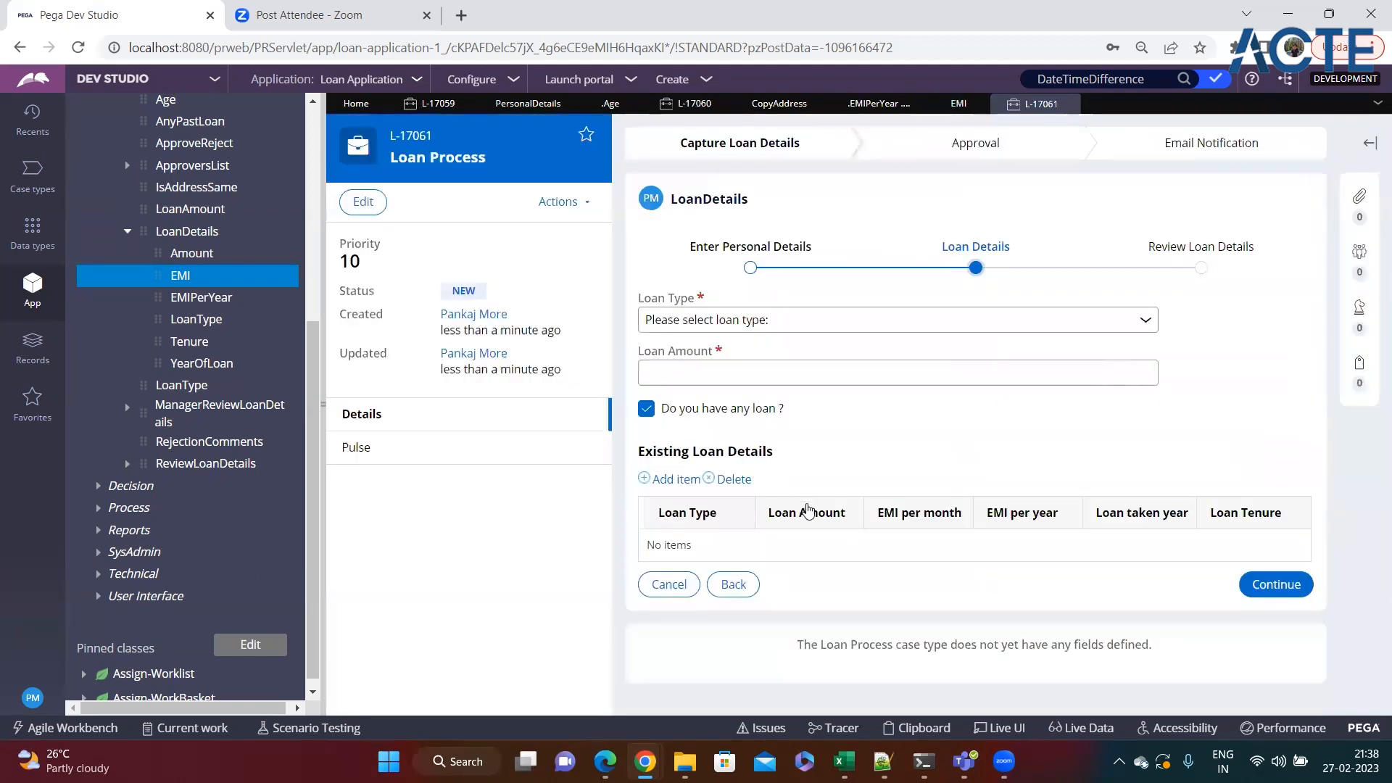
Add an existing loan row with an EMI per month of 5000 and check its calculated EMI per year.
click(670, 480)
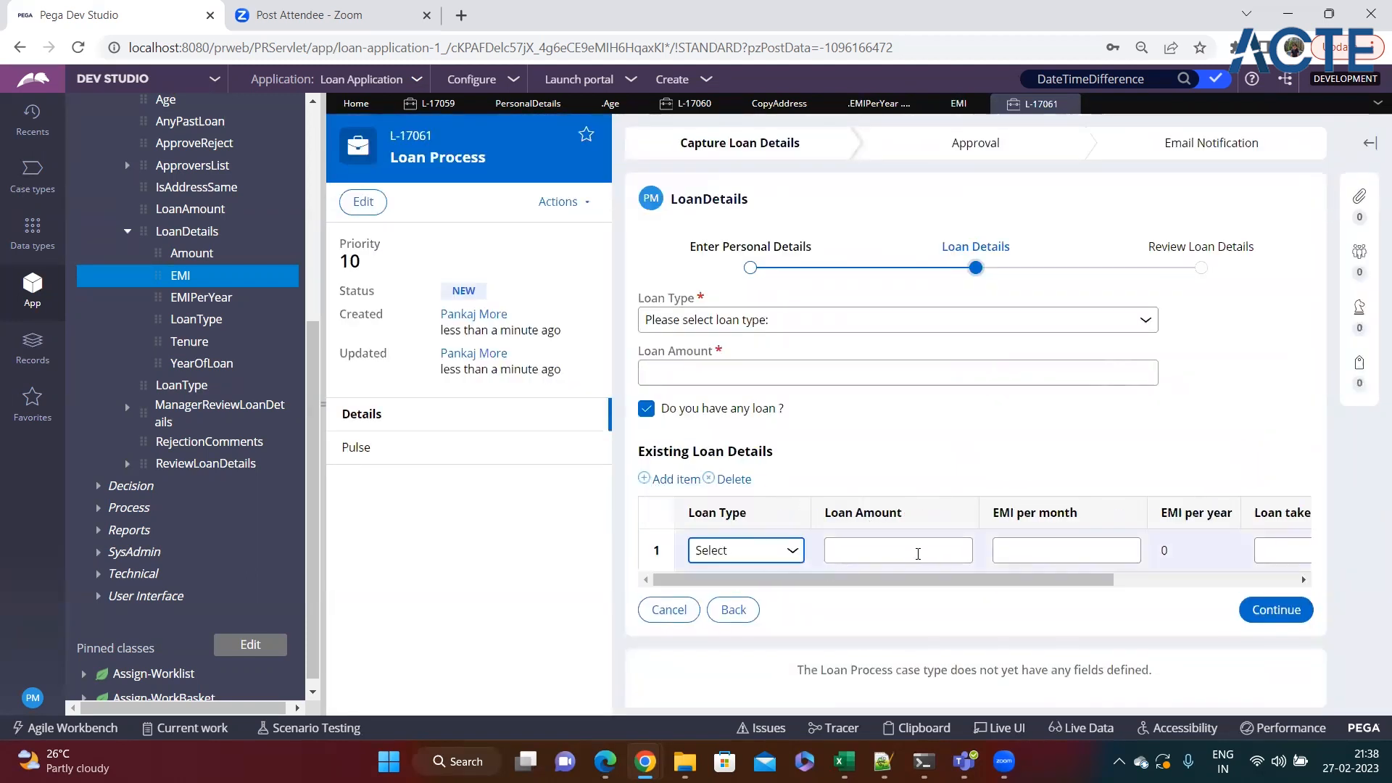
click(1039, 552)
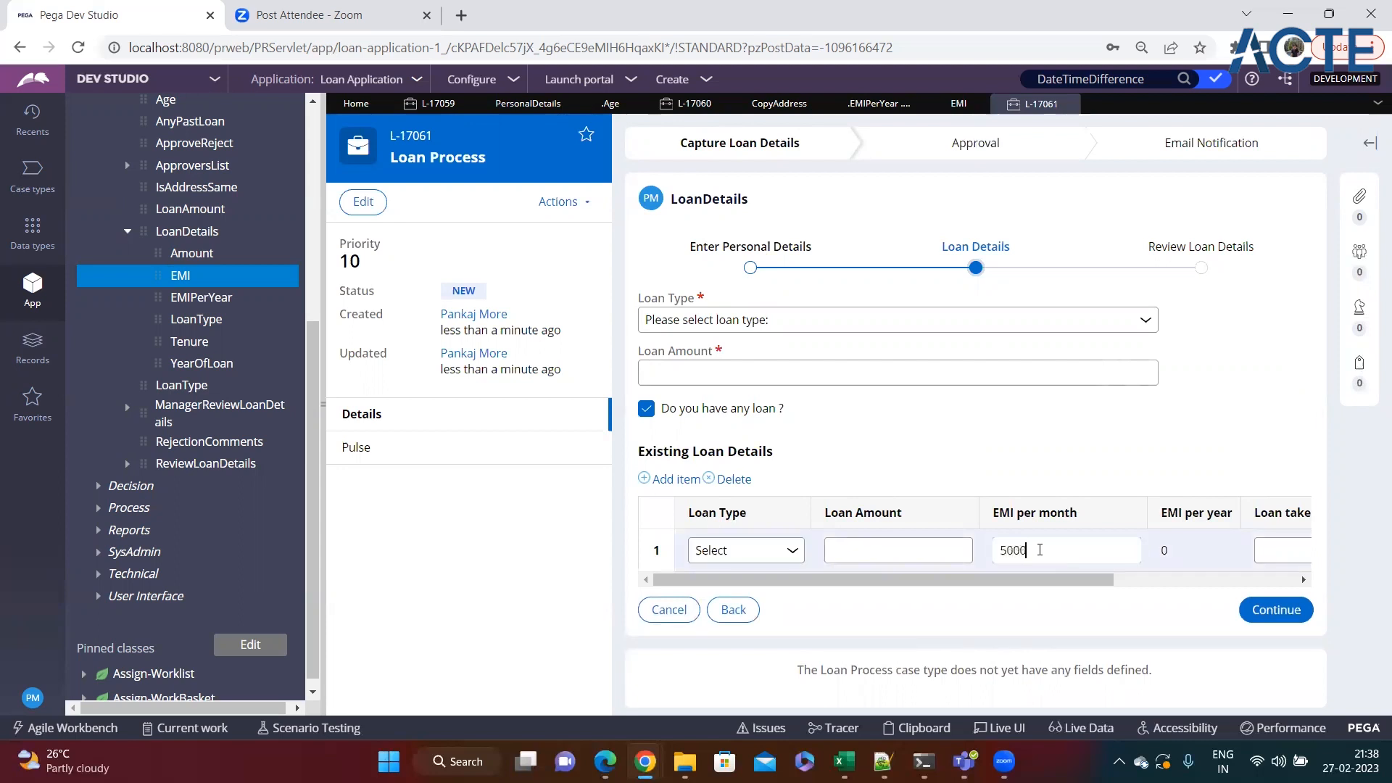
text(5000)
click(949, 508)
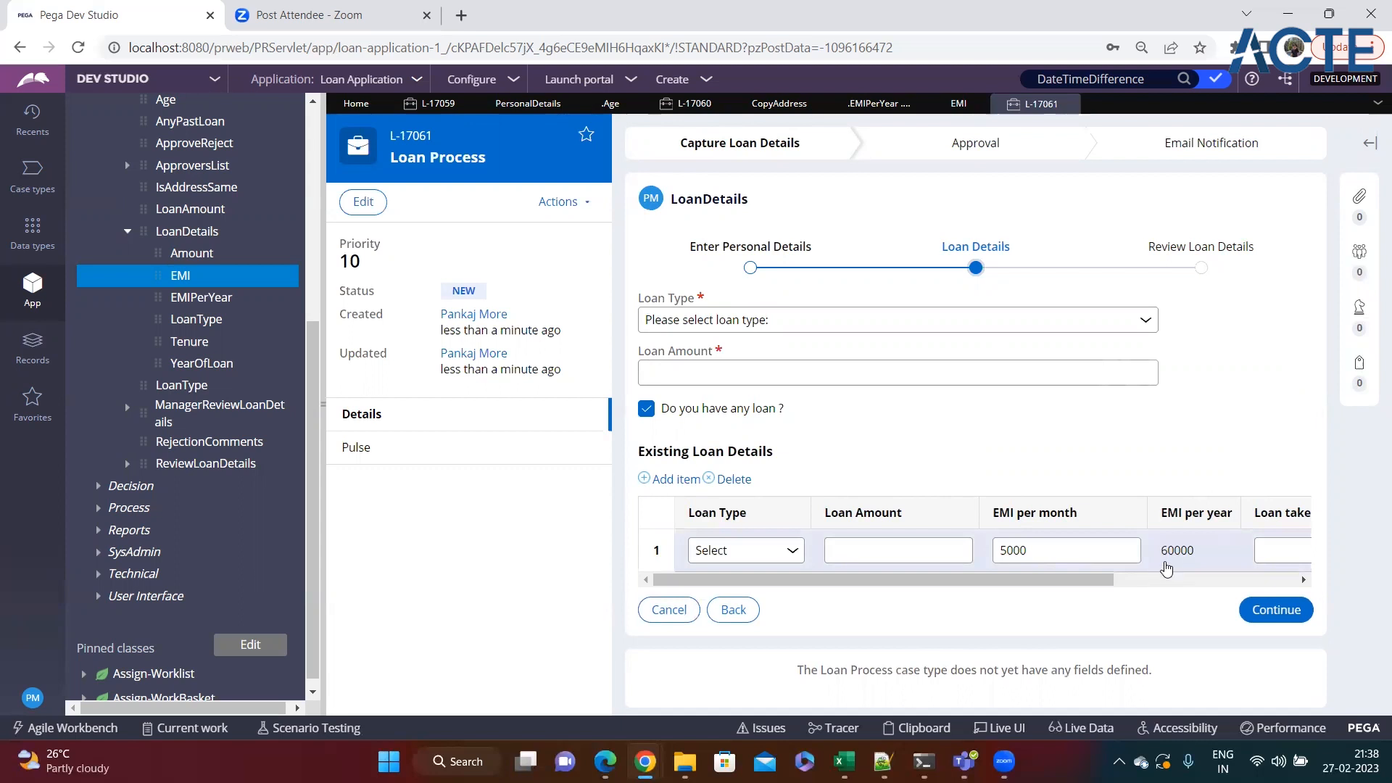
drag(1194, 560, 1166, 560)
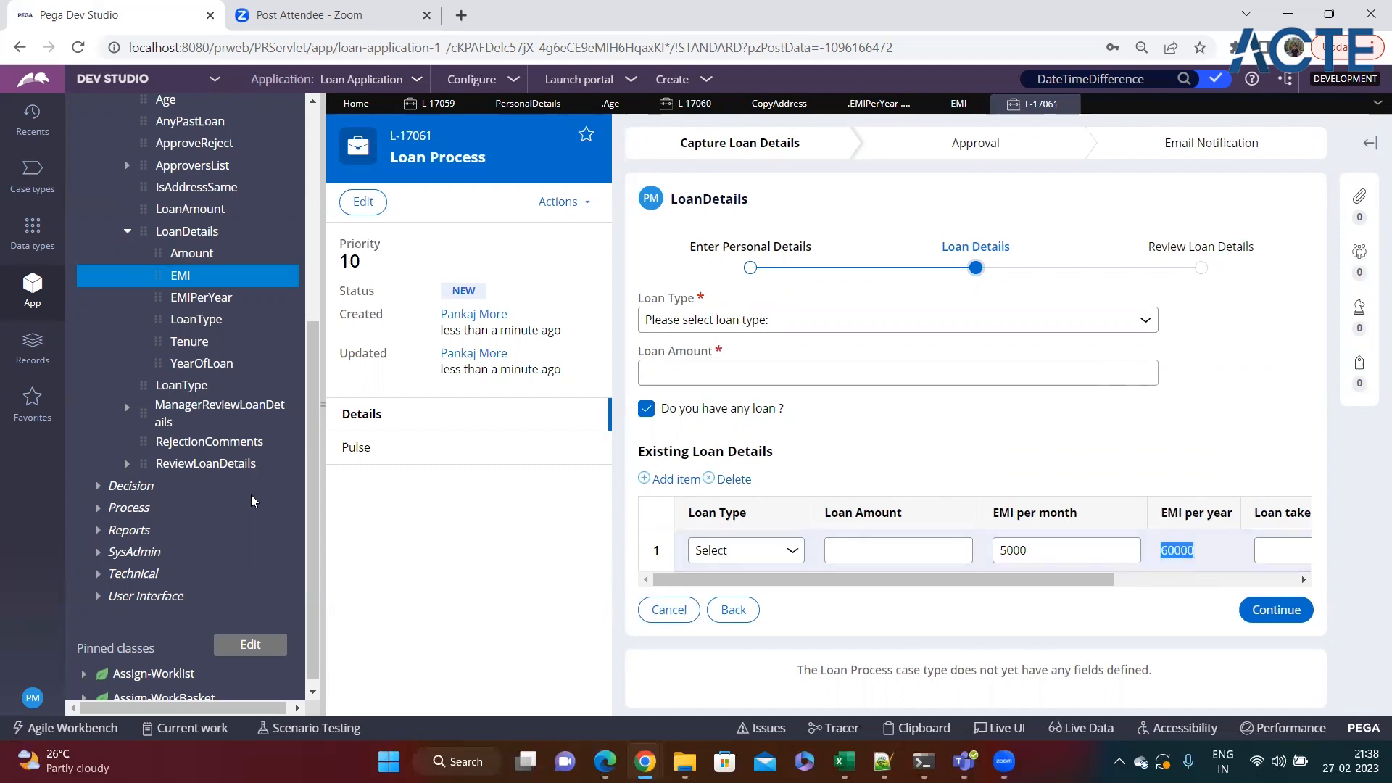
Widen the case form, add a second existing loan with an EMI per month of 1000, and check its EMI per year.
drag(325, 405, 7, 405)
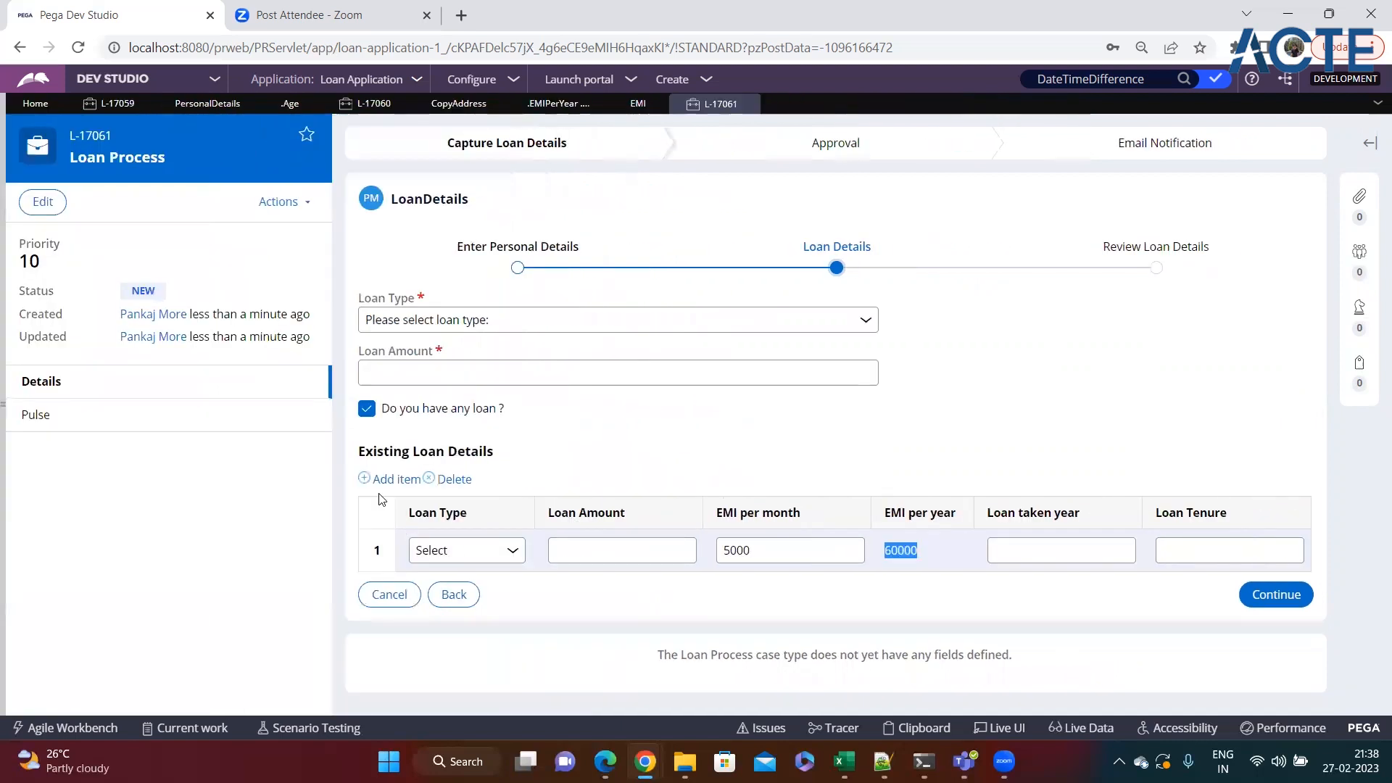
click(391, 479)
click(763, 590)
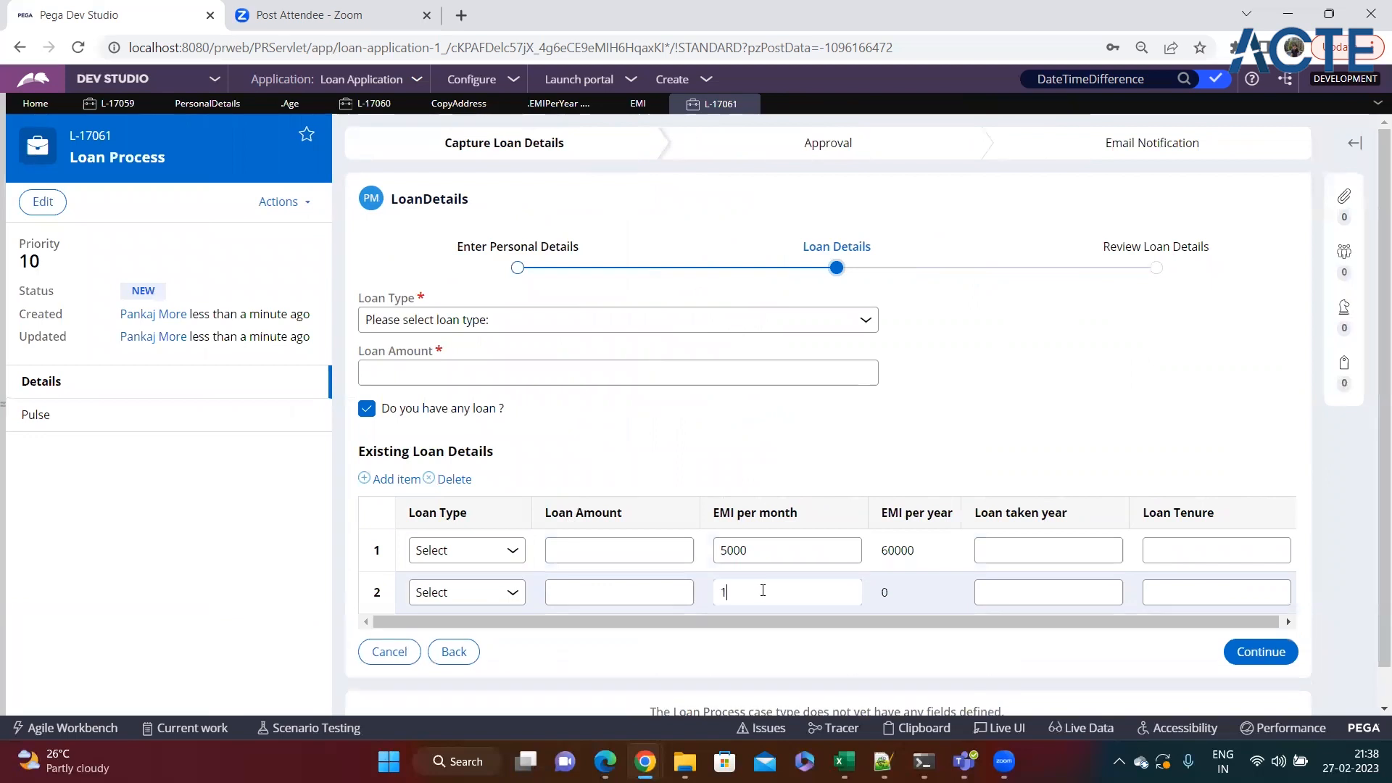
click(1080, 585)
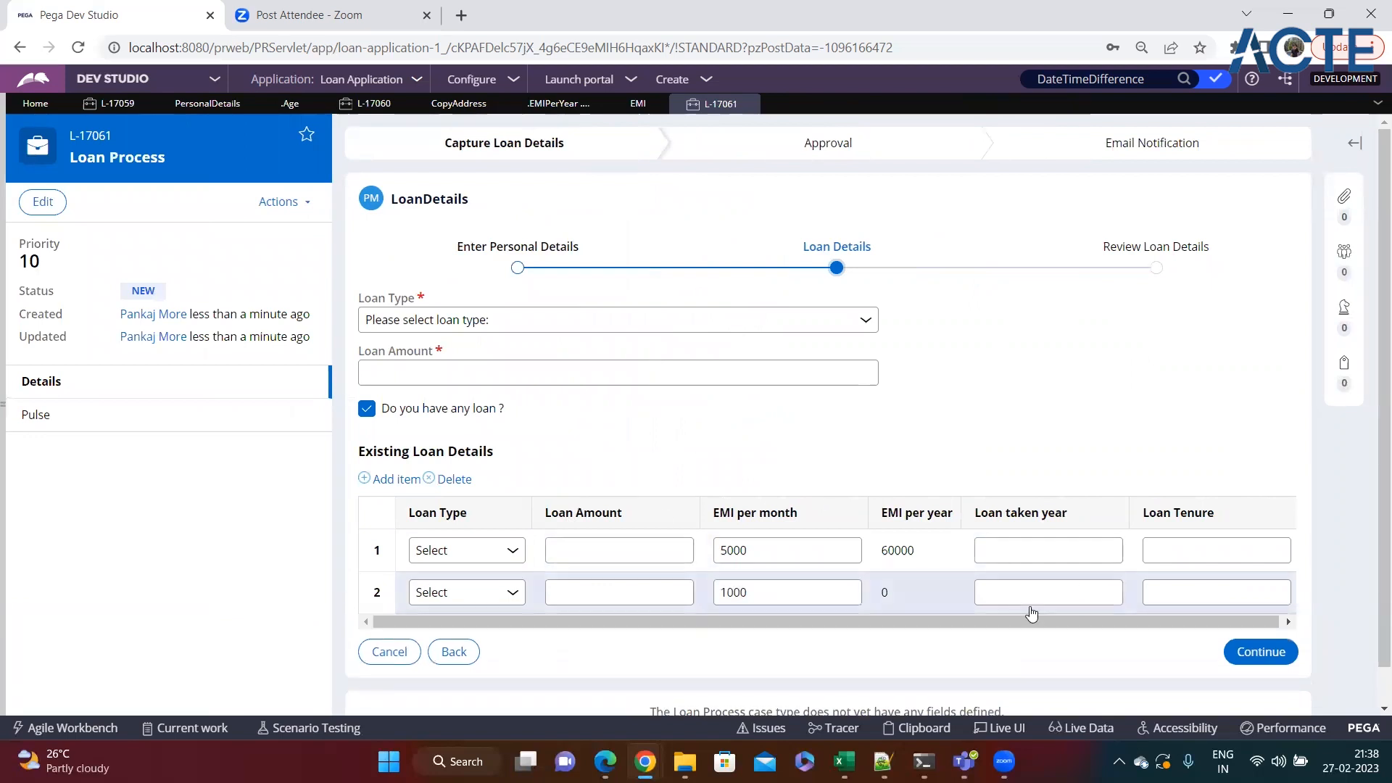
drag(916, 594, 881, 595)
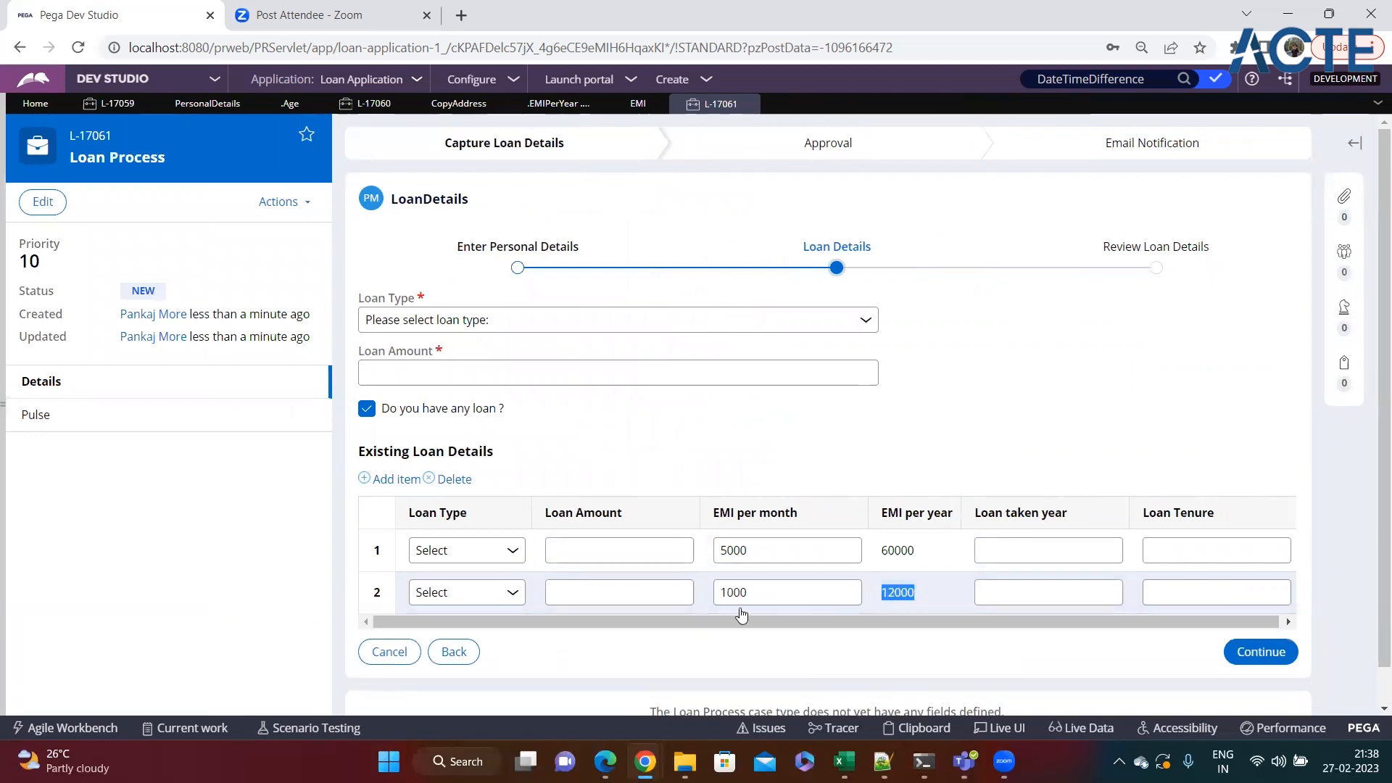
Add a third existing loan with an EMI per month of 60000 and check its calculated EMI per year.
click(391, 479)
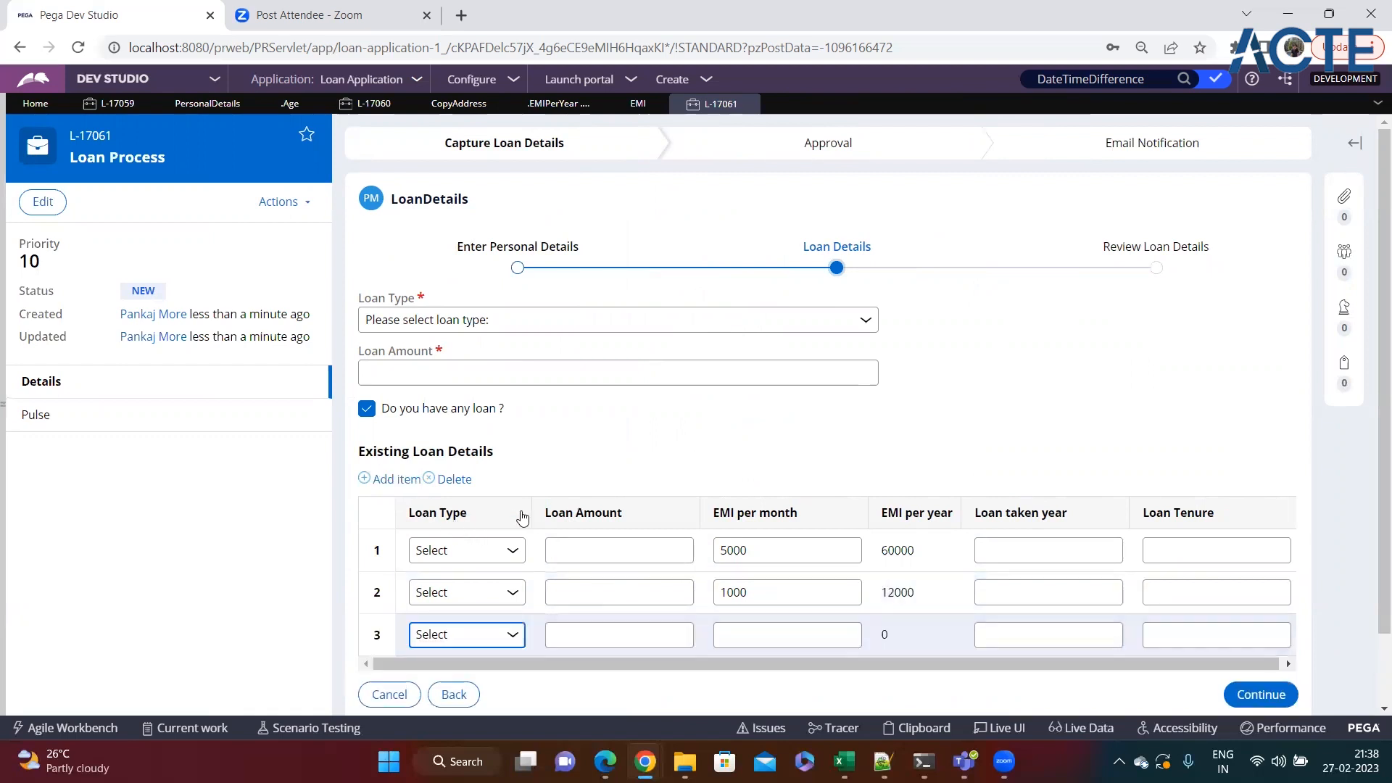
scroll(525, 517, down, 1)
click(741, 563)
text(60000)
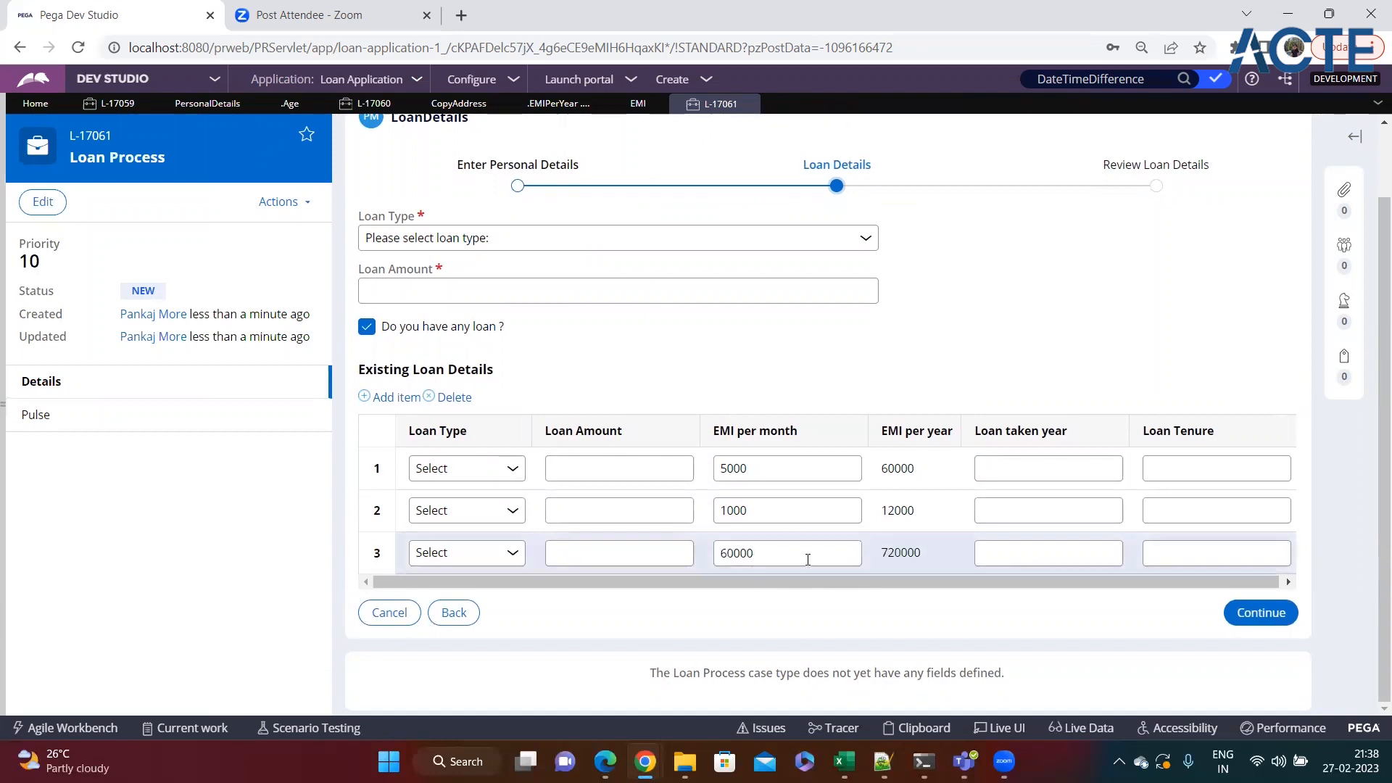
drag(925, 553, 871, 555)
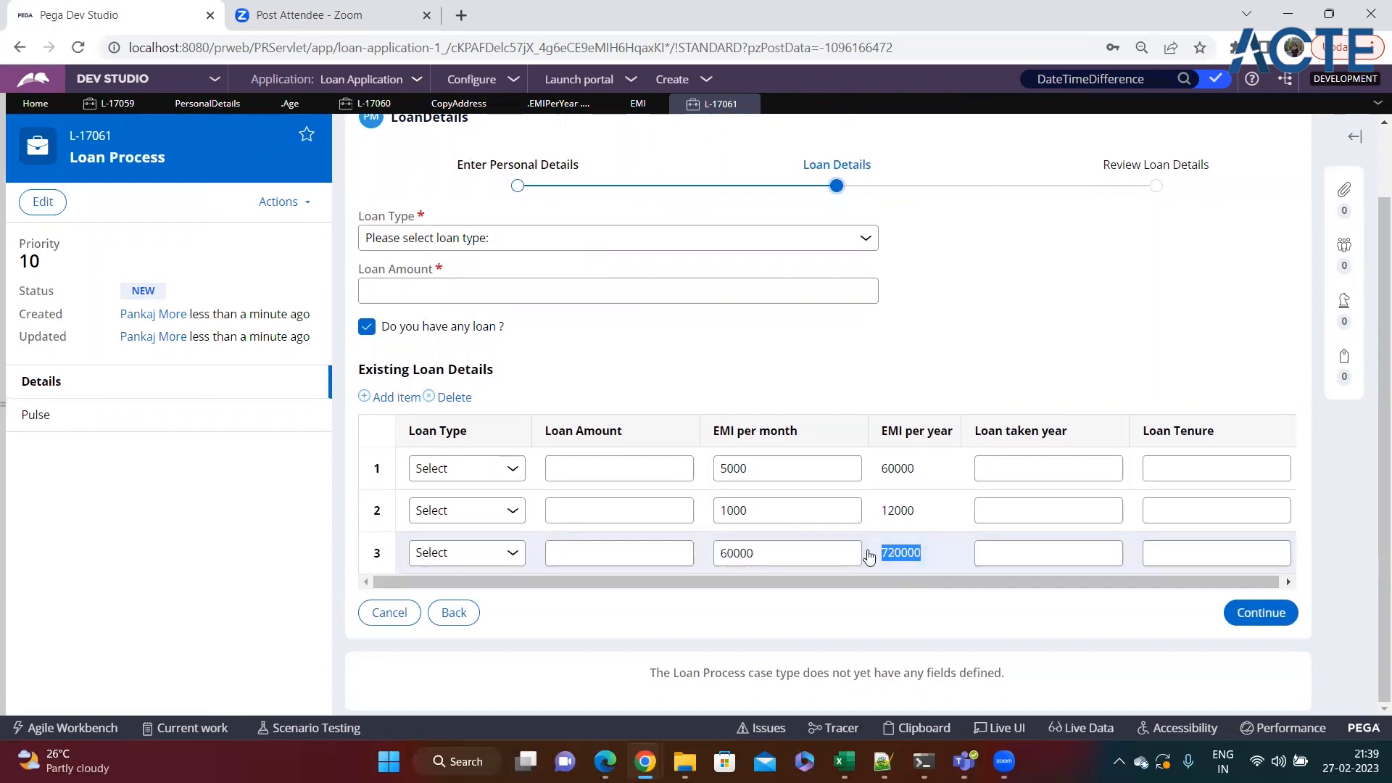